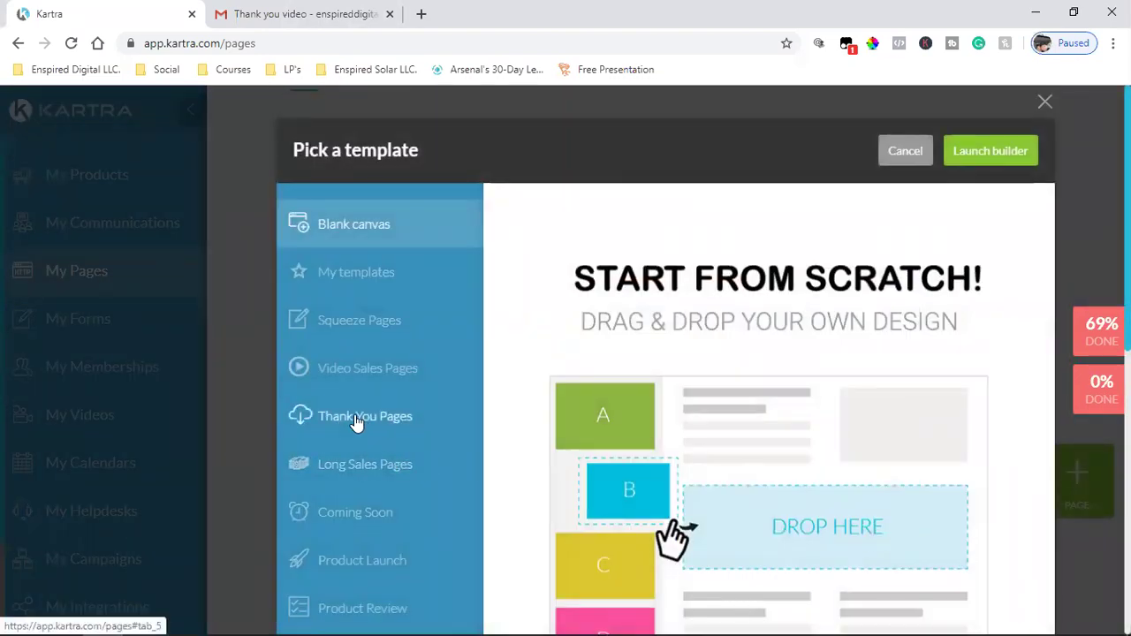
# - Browse the Thank You Pages templates in the Pick a template dialog
pyautogui.scroll(-3, 369, 308)
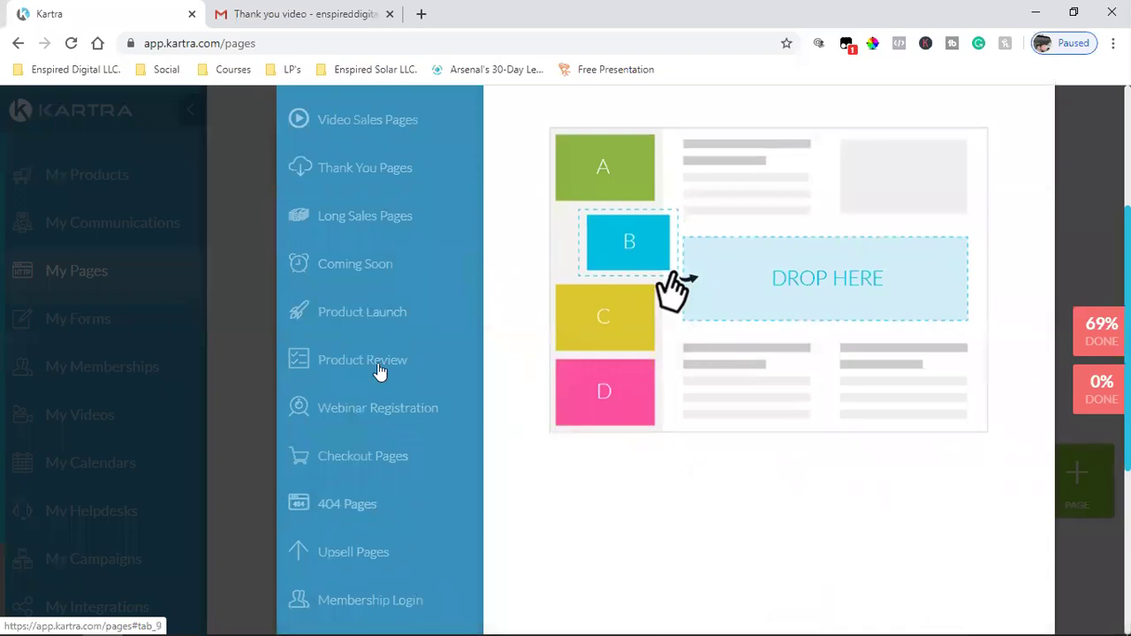
pyautogui.scroll(-2, 394, 516)
pyautogui.scroll(-2, 367, 495)
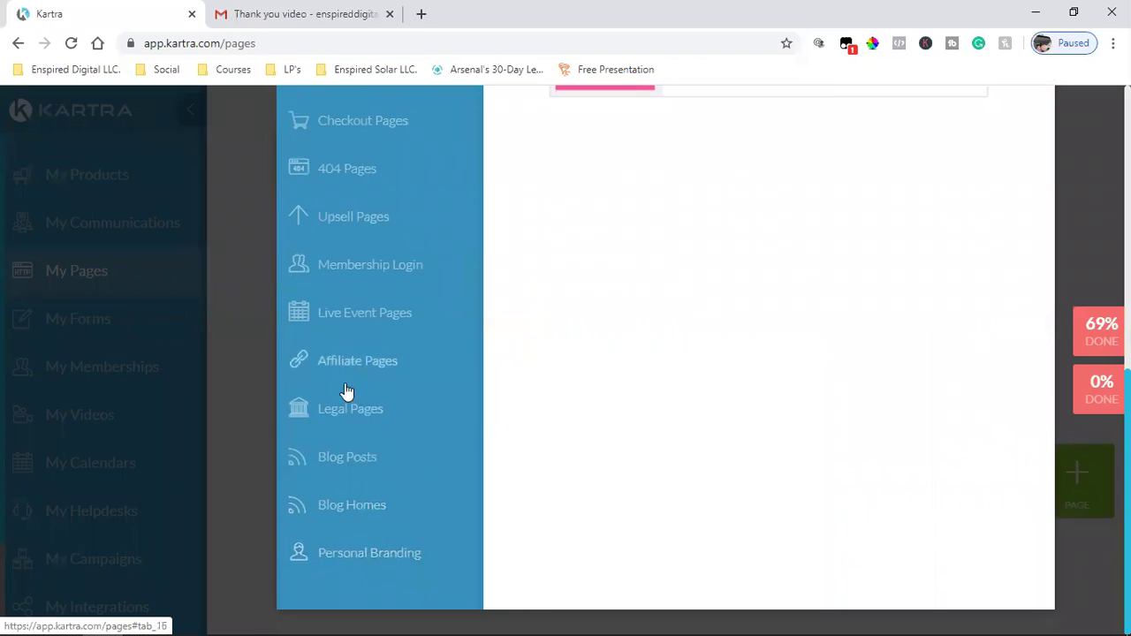
pyautogui.scroll(5, 352, 398)
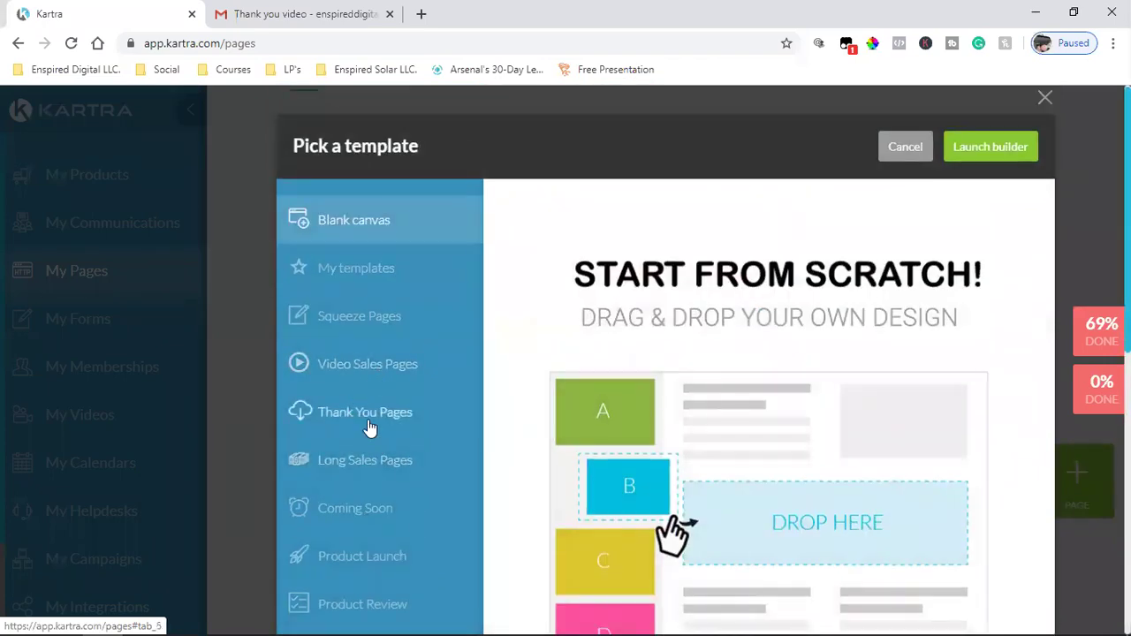
pyautogui.click(368, 421)
pyautogui.moveTo(855, 409)
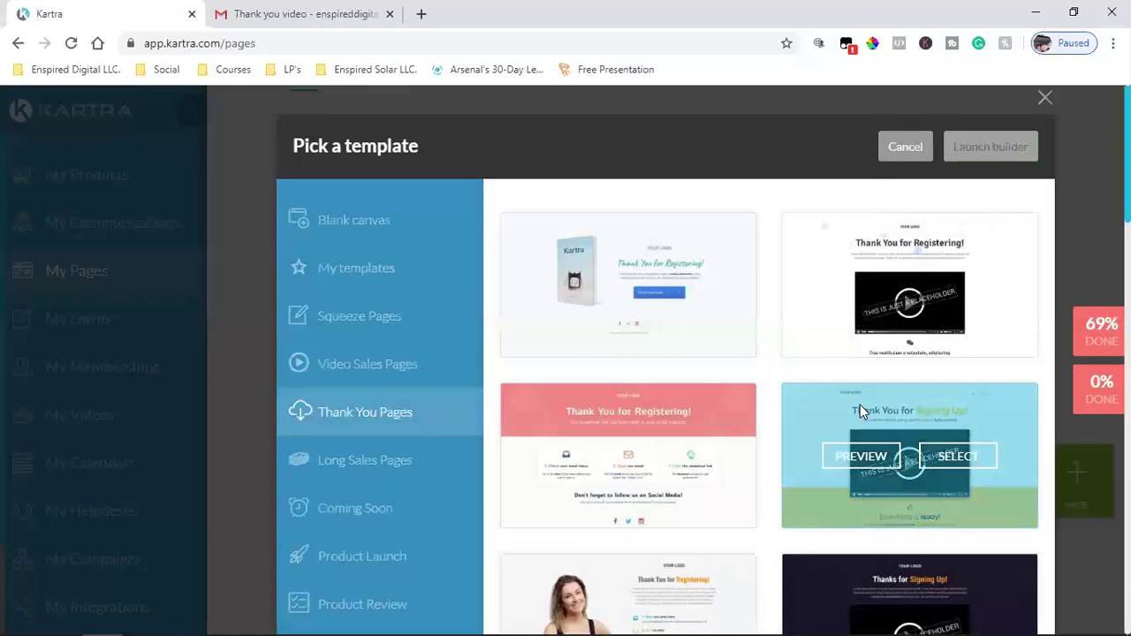
pyautogui.scroll(-2, 766, 420)
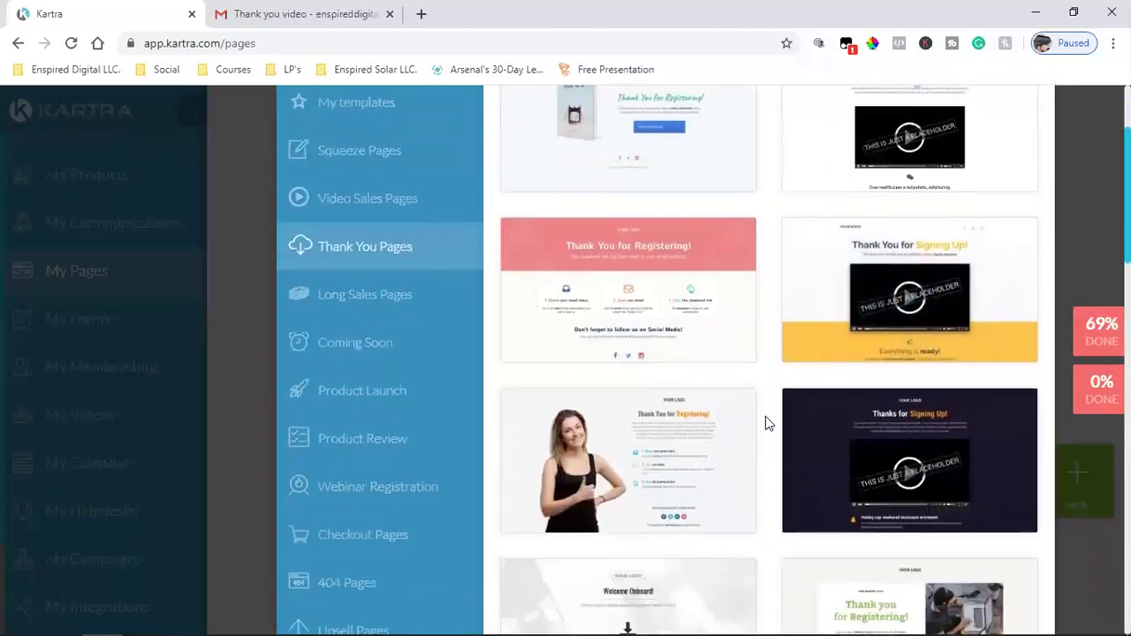
pyautogui.scroll(1, 765, 416)
pyautogui.scroll(-2, 765, 416)
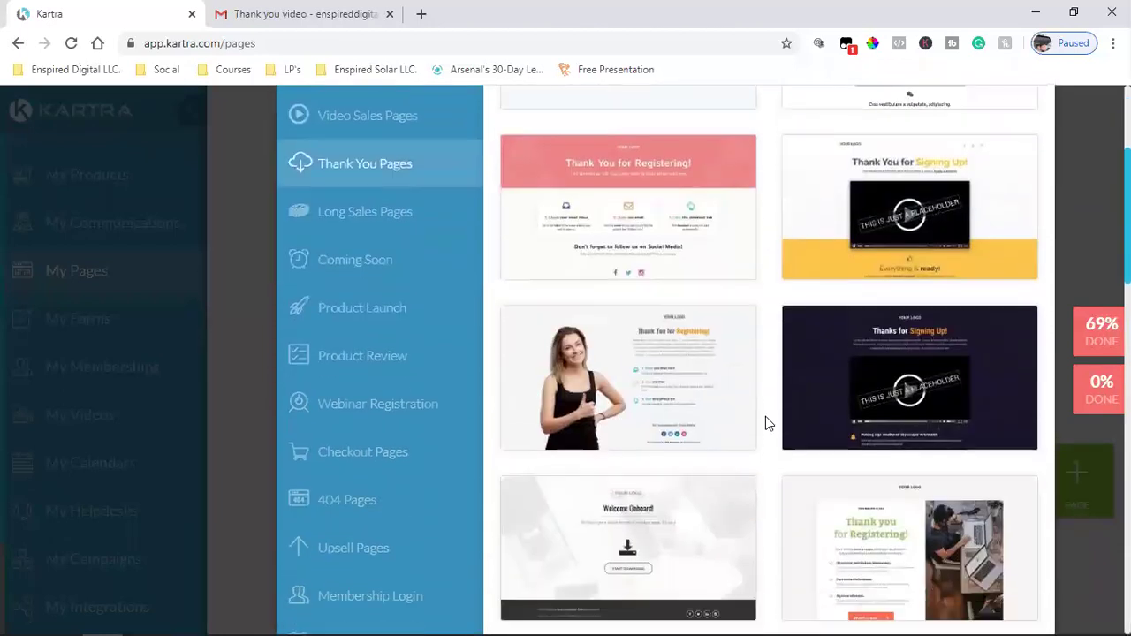
pyautogui.moveTo(676, 398)
pyautogui.scroll(1, 970, 251)
pyautogui.scroll(2, 970, 251)
# - Cancel the template picker and open 'clubhub thank you pages' in the page builder
pyautogui.click(1043, 102)
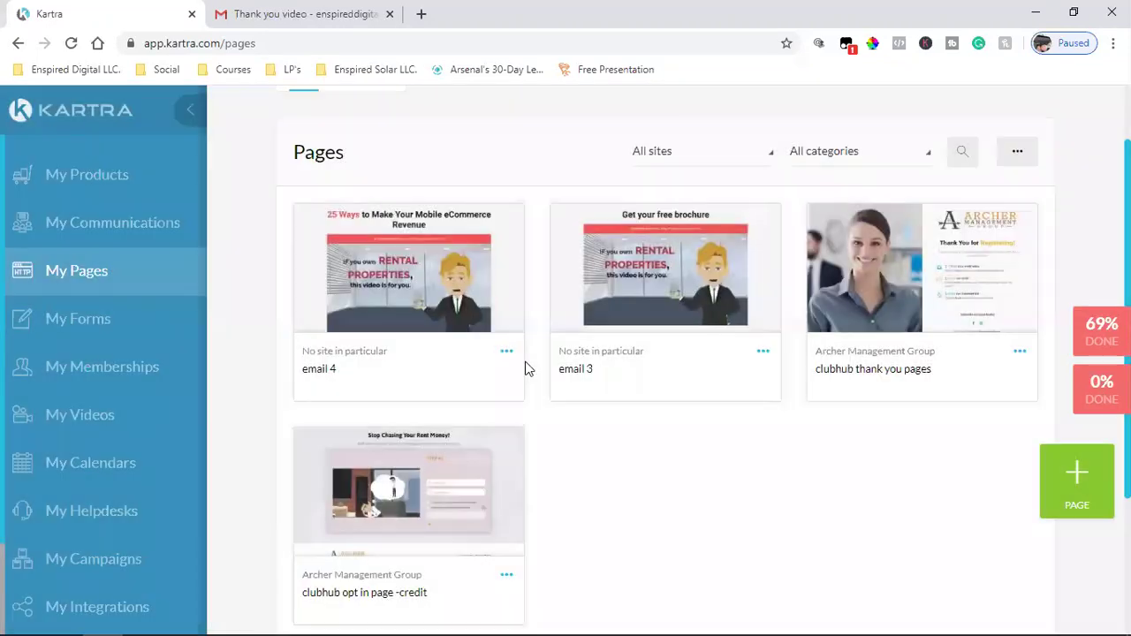
pyautogui.moveTo(954, 273)
pyautogui.click(1021, 353)
pyautogui.click(917, 337)
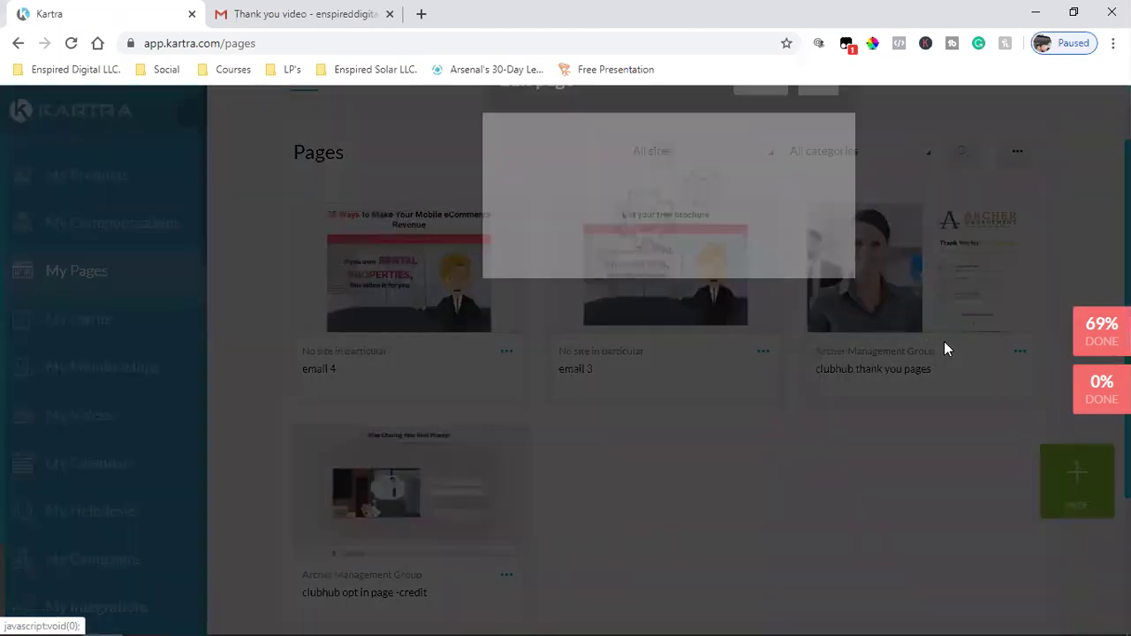
pyautogui.click(818, 152)
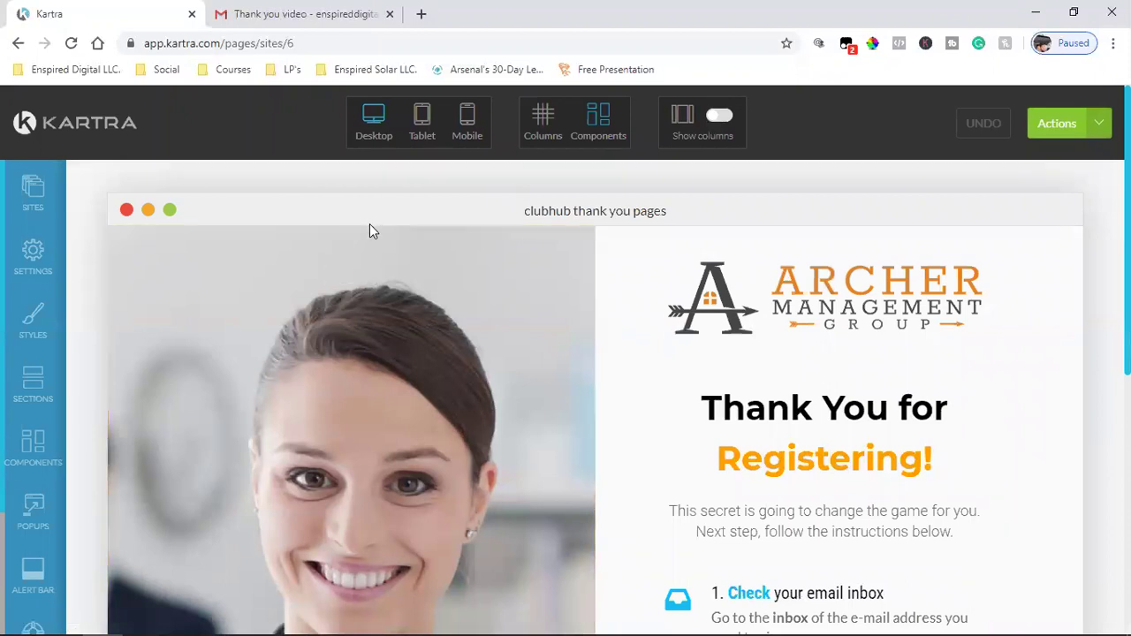
pyautogui.scroll(-5, 455, 374)
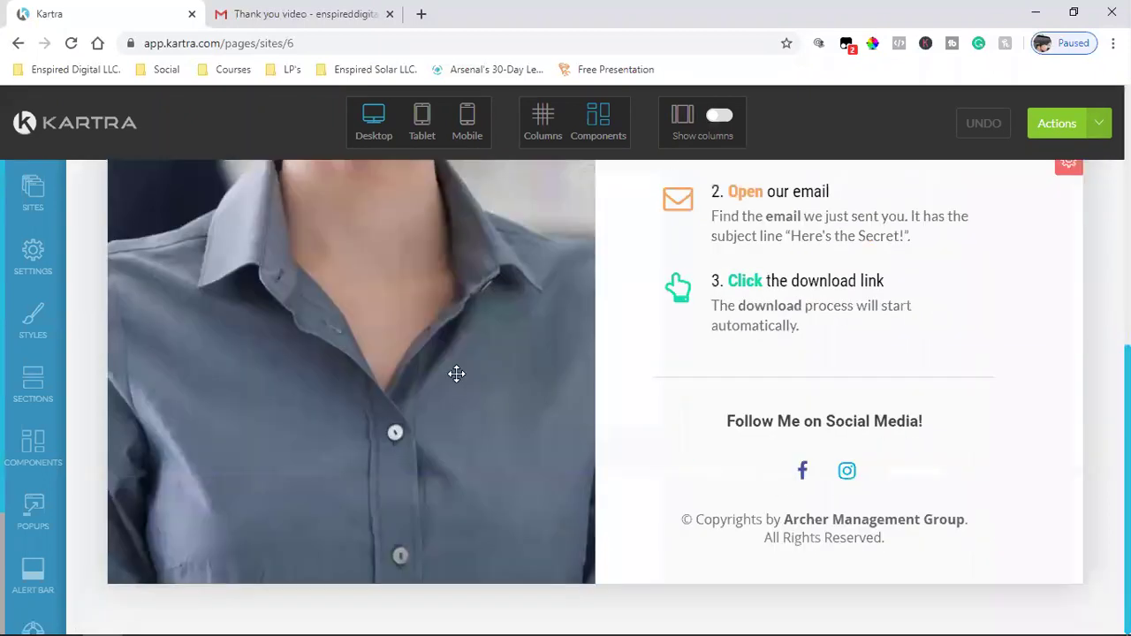
pyautogui.scroll(5, 358, 588)
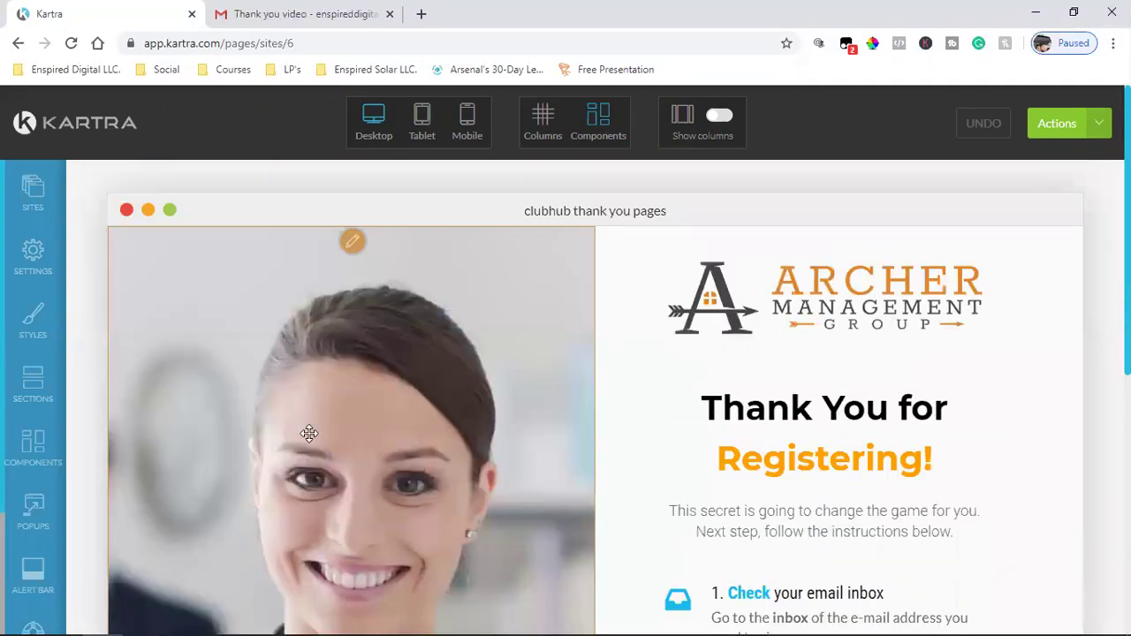
pyautogui.click(352, 244)
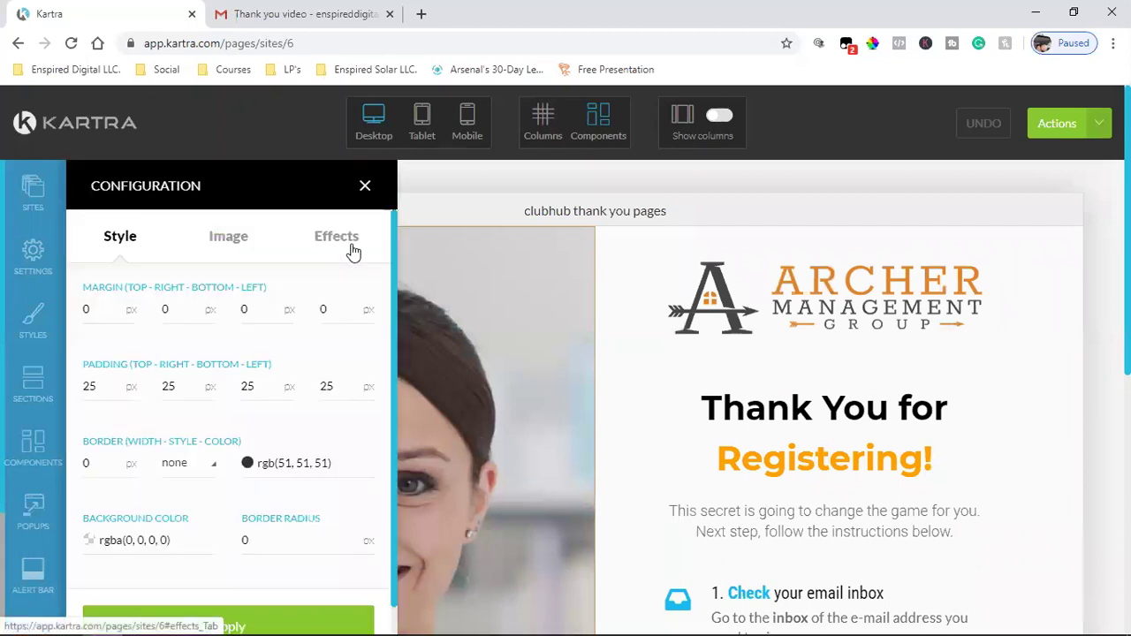
pyautogui.click(231, 239)
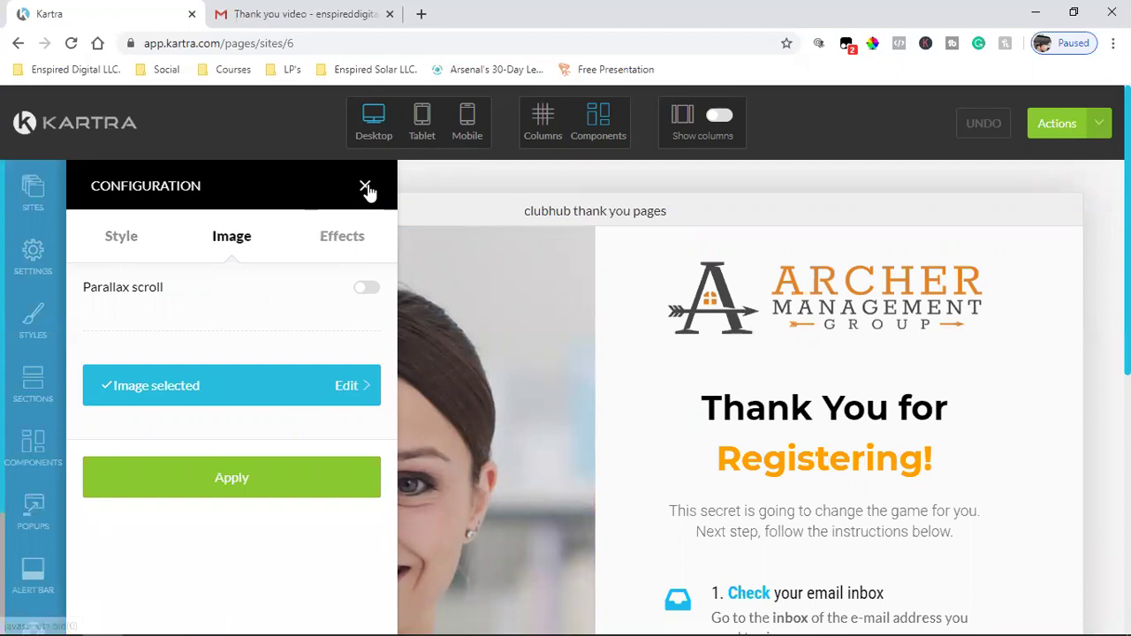
pyautogui.click(364, 188)
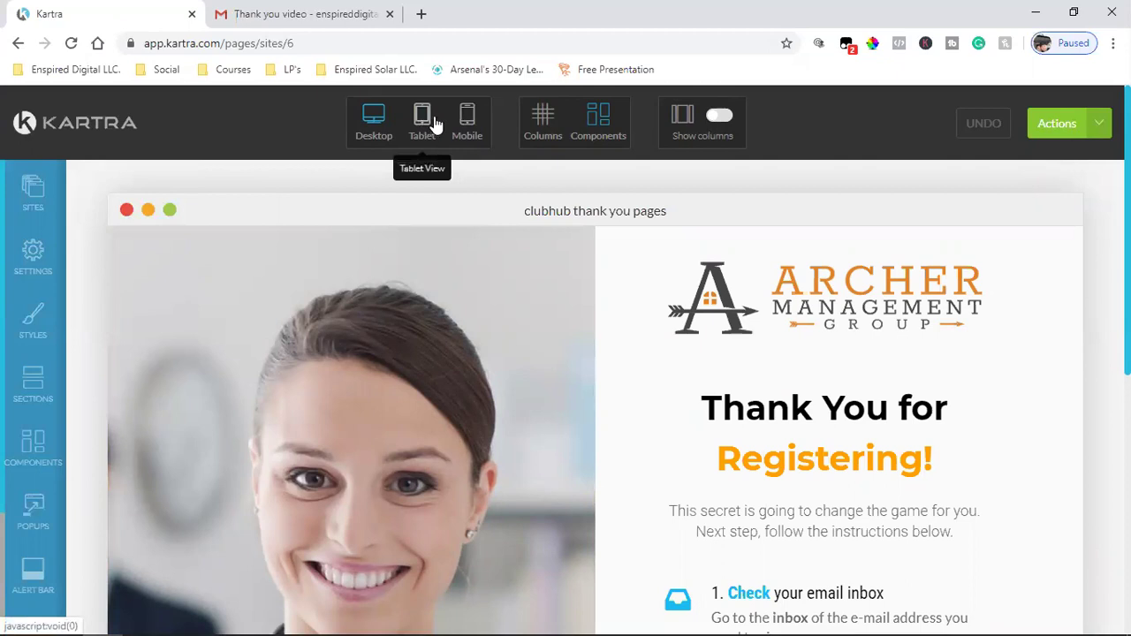
pyautogui.moveTo(410, 284)
pyautogui.scroll(-2, 555, 346)
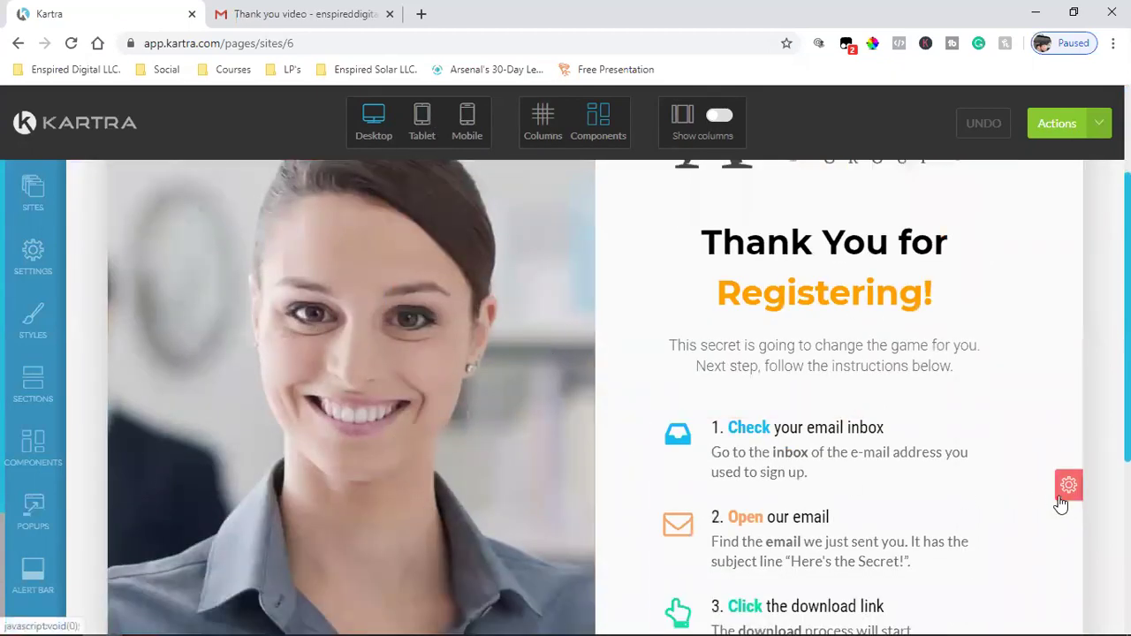
pyautogui.scroll(-4, 571, 360)
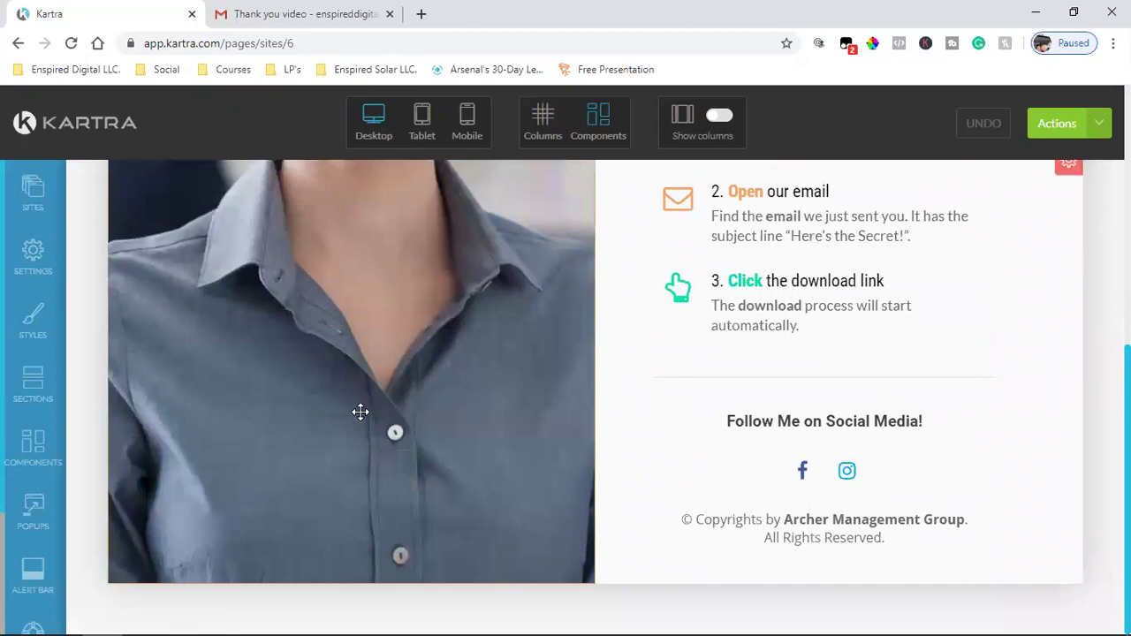
pyautogui.scroll(10, 318, 371)
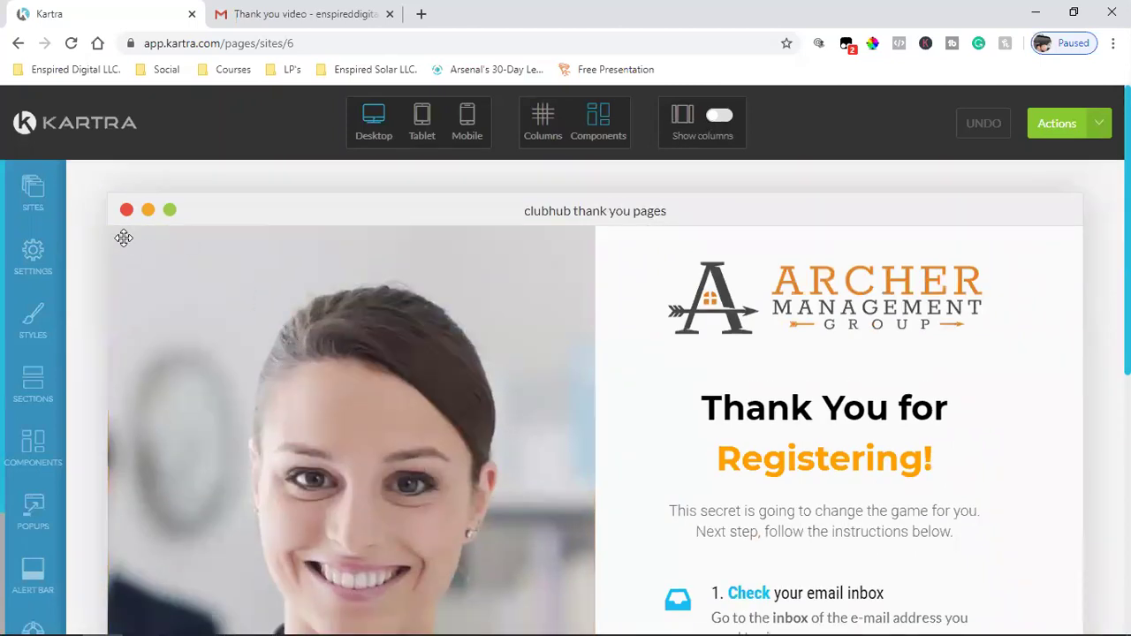
pyautogui.click(34, 439)
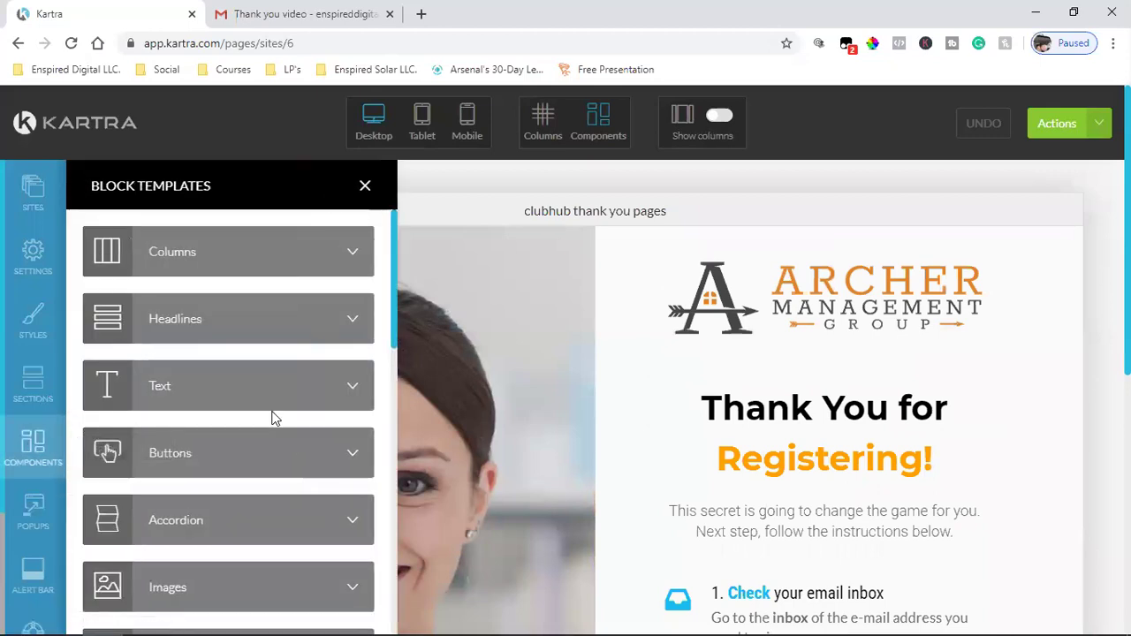
pyautogui.scroll(-5, 248, 441)
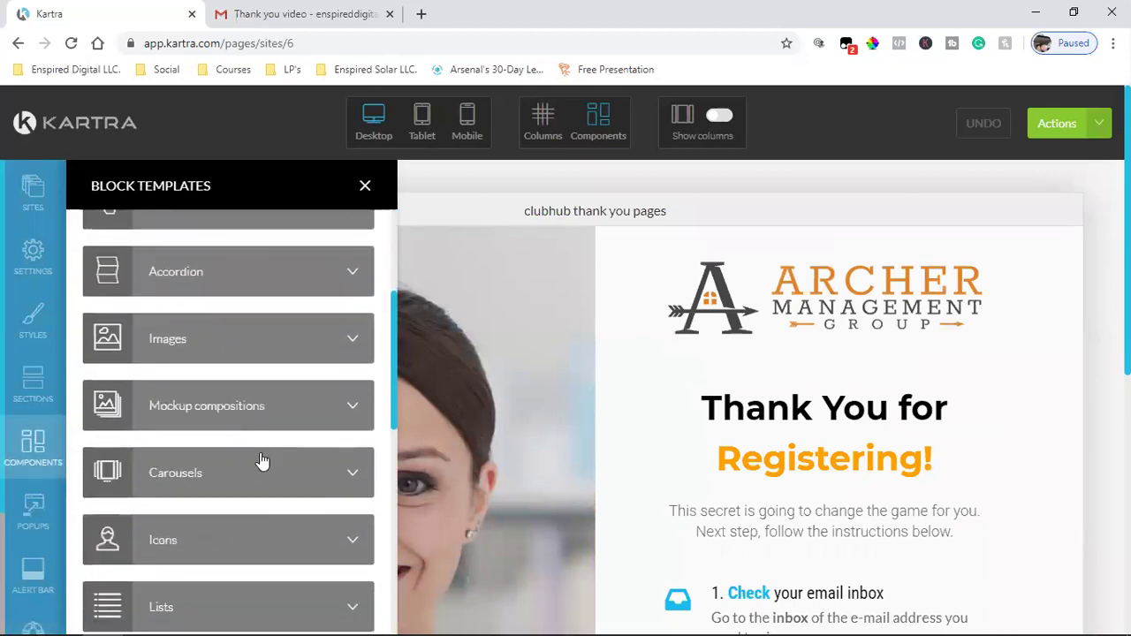
pyautogui.scroll(-5, 292, 505)
pyautogui.scroll(4, 292, 505)
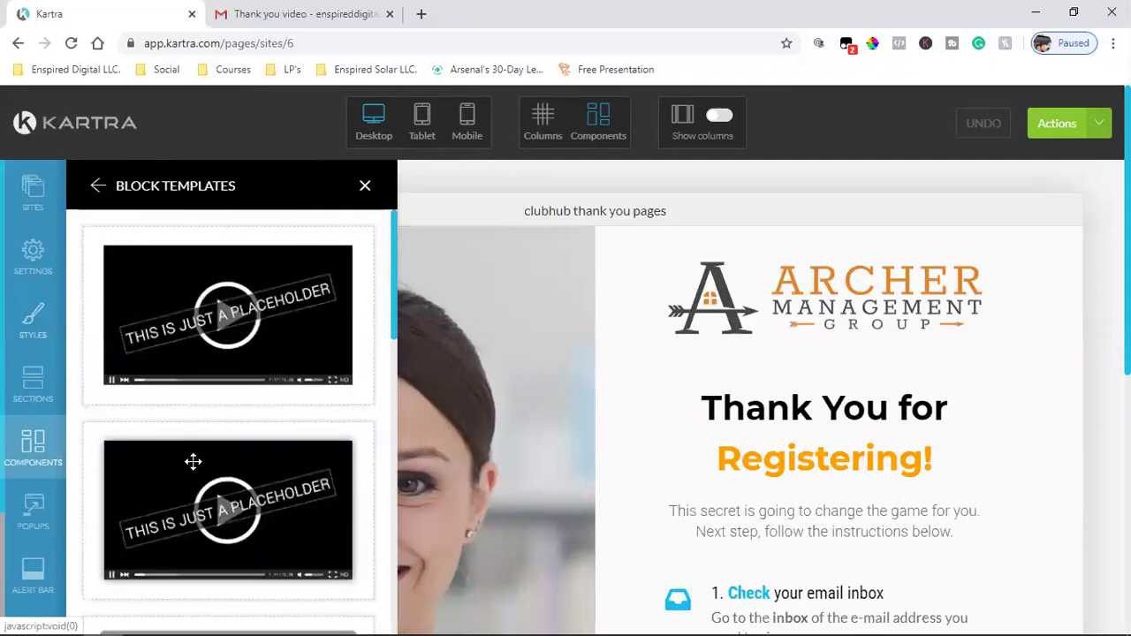
pyautogui.moveTo(172, 348); pyautogui.dragTo(177, 292)
pyautogui.scroll(-10, 659, 416)
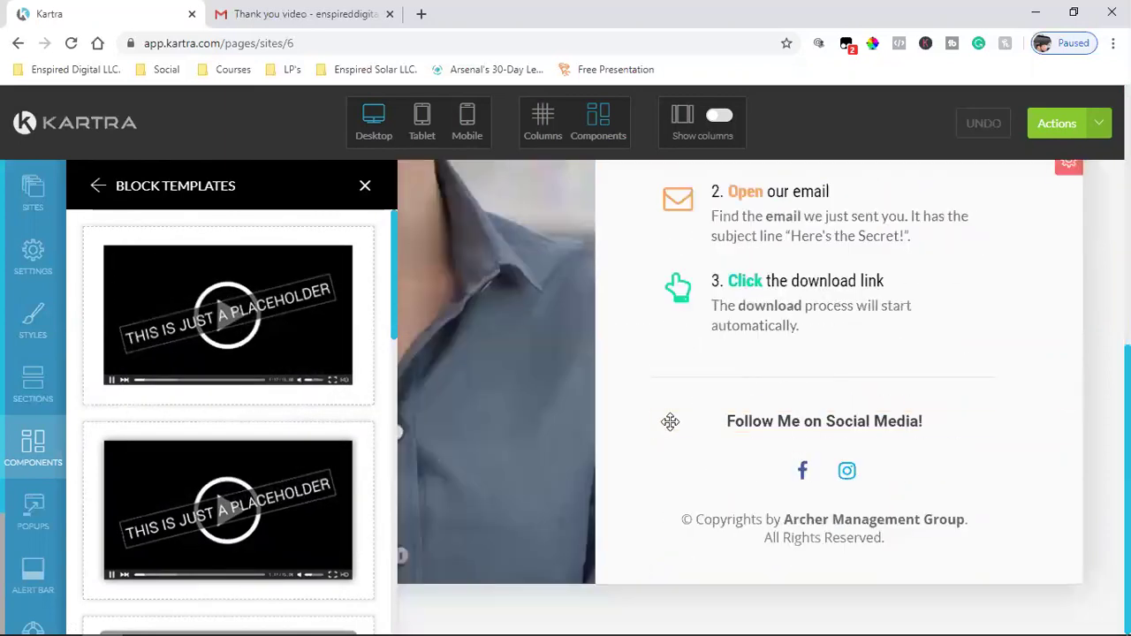
pyautogui.moveTo(296, 355); pyautogui.dragTo(381, 560)
pyautogui.scroll(4, 1079, 596)
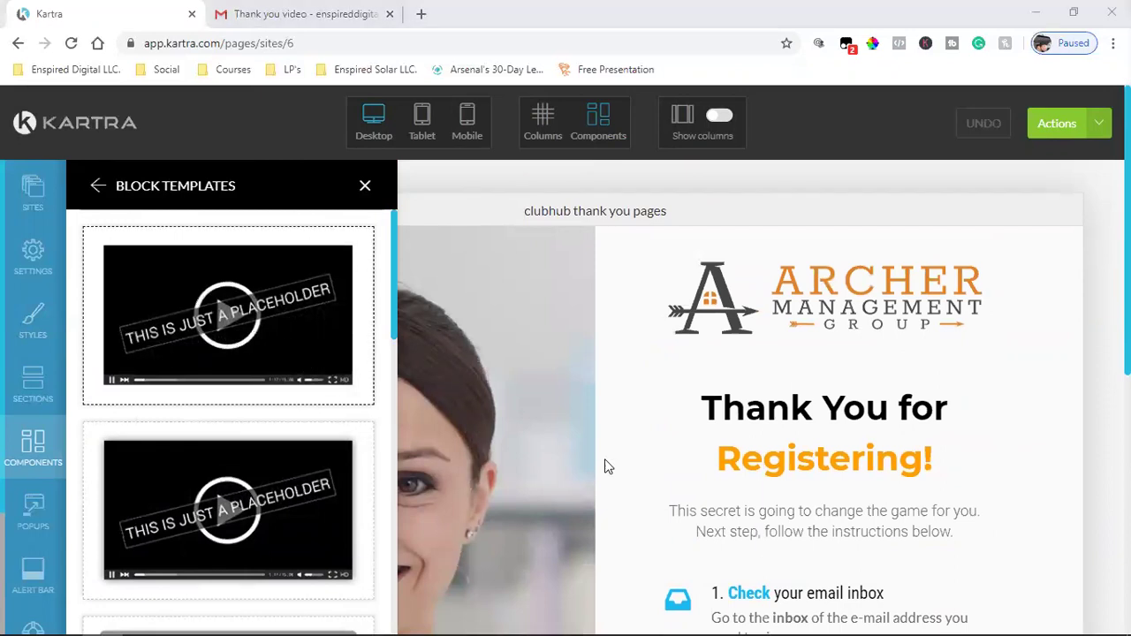
pyautogui.scroll(-4, 606, 465)
pyautogui.scroll(-2, 831, 452)
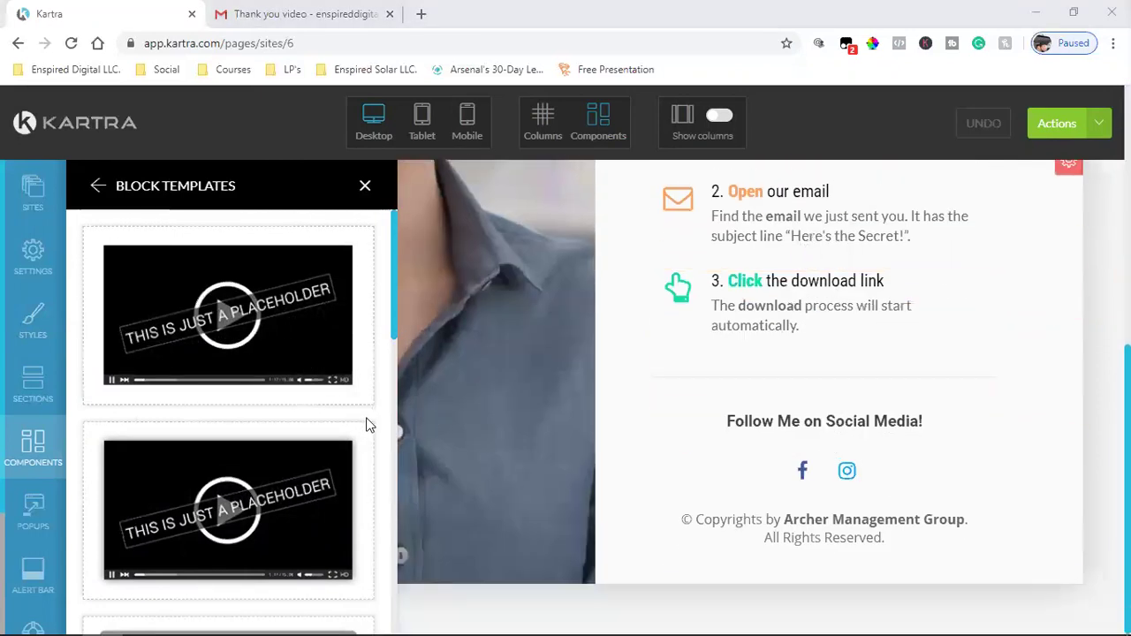
pyautogui.moveTo(209, 487); pyautogui.dragTo(121, 253)
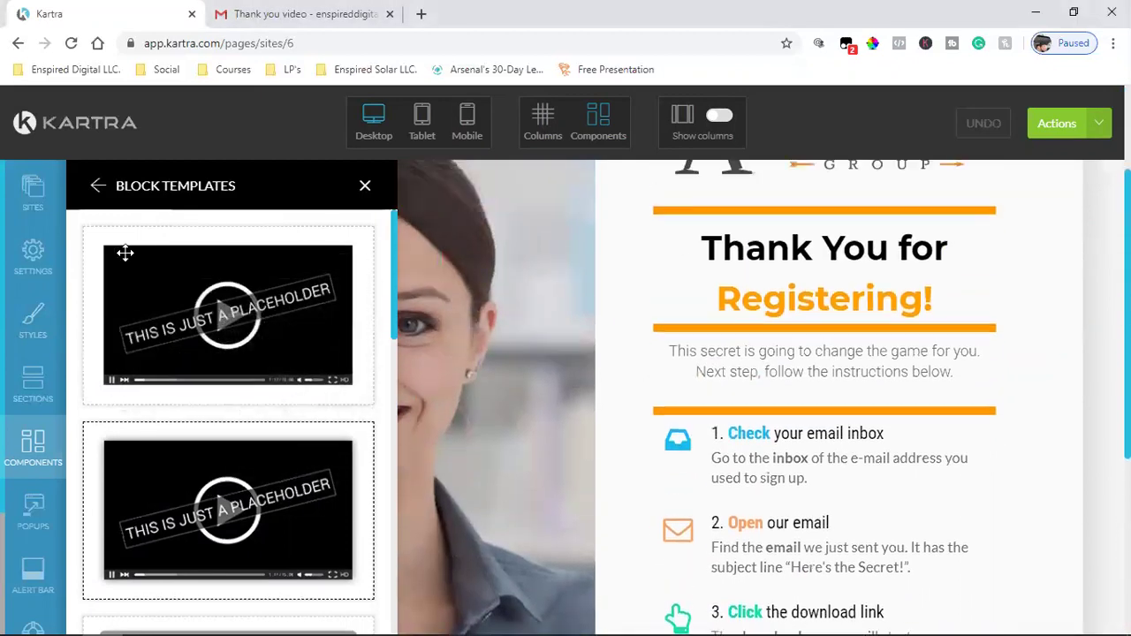
pyautogui.click(364, 189)
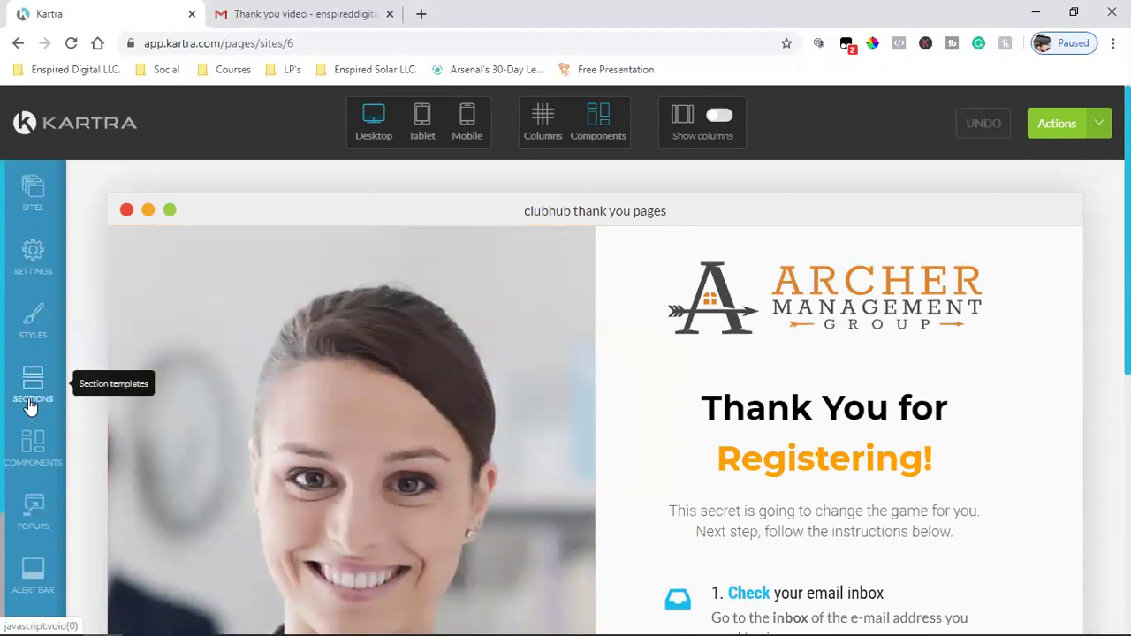
# - Add a 100% Columns row from Components to the top of the page, above the hero photo
pyautogui.click(137, 394)
pyautogui.scroll(5, 236, 344)
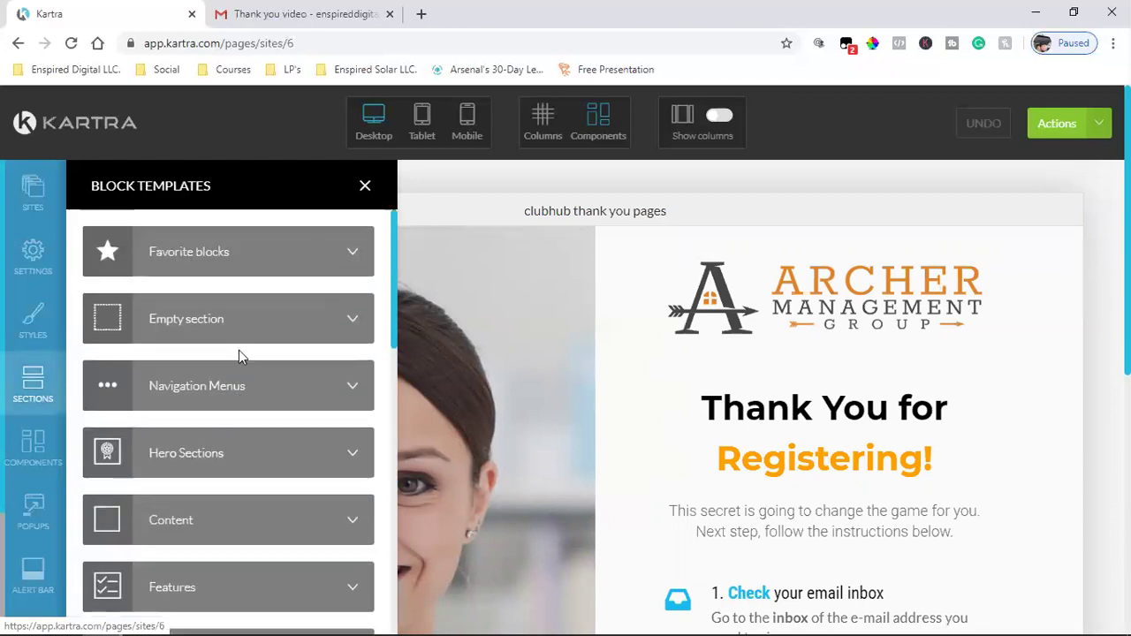
pyautogui.scroll(-5, 332, 442)
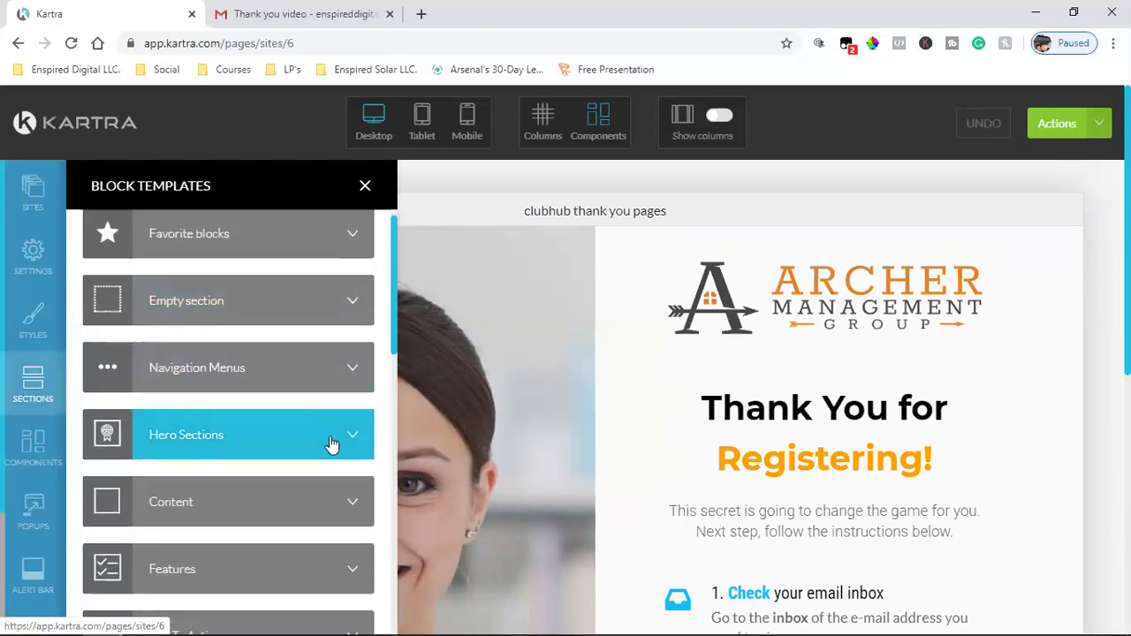
pyautogui.scroll(-5, 329, 435)
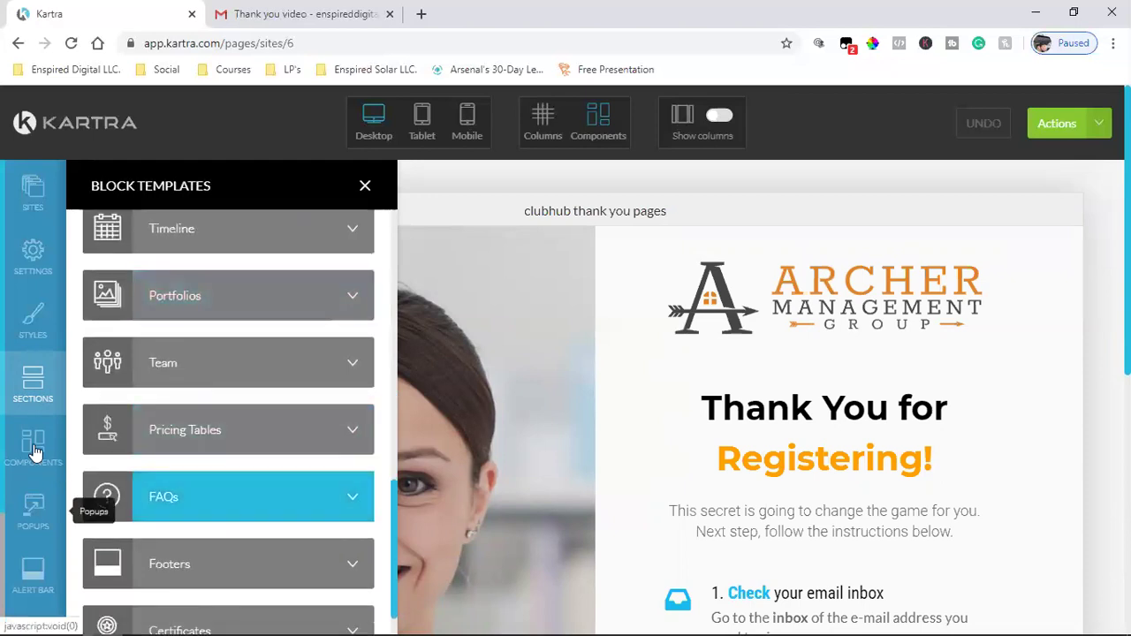
pyautogui.click(33, 449)
pyautogui.scroll(8, 194, 344)
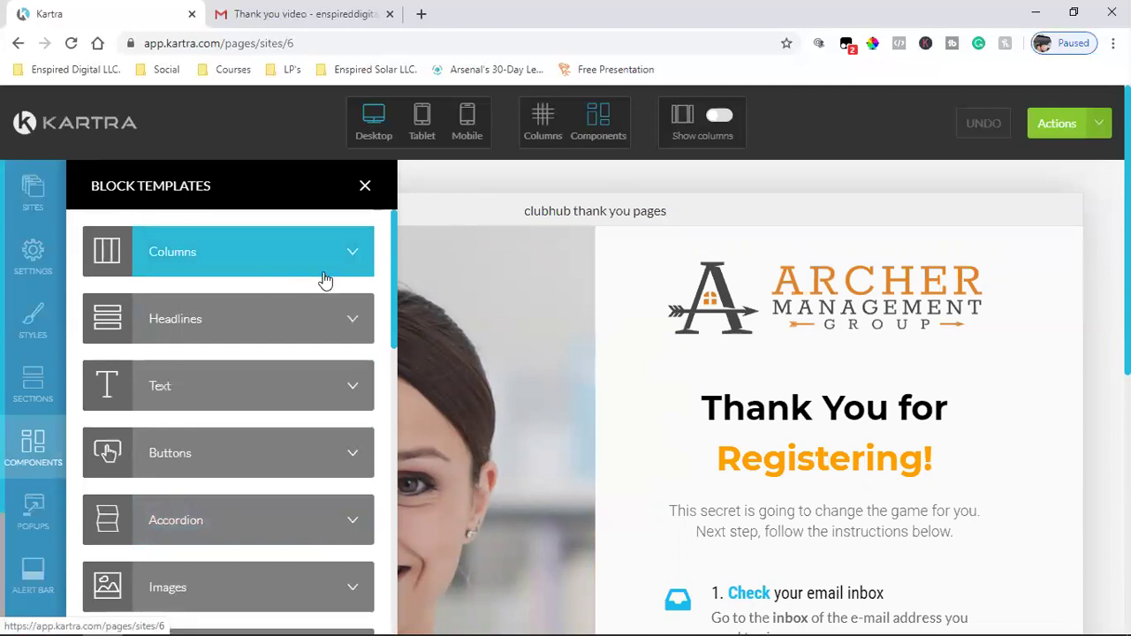
pyautogui.click(325, 279)
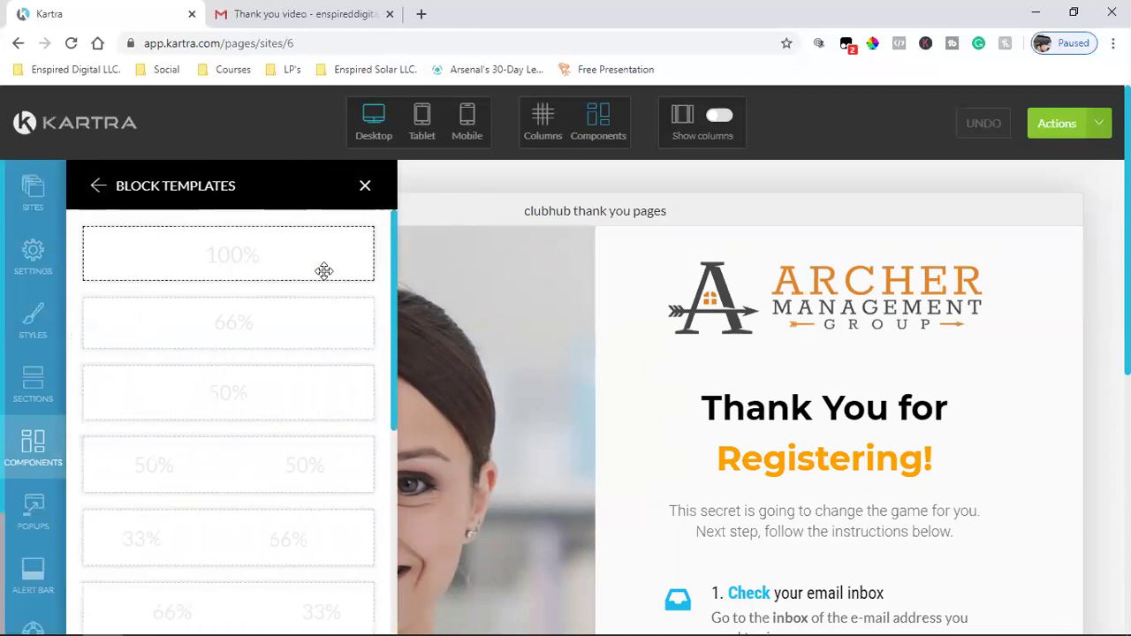
pyautogui.moveTo(186, 252); pyautogui.dragTo(452, 235)
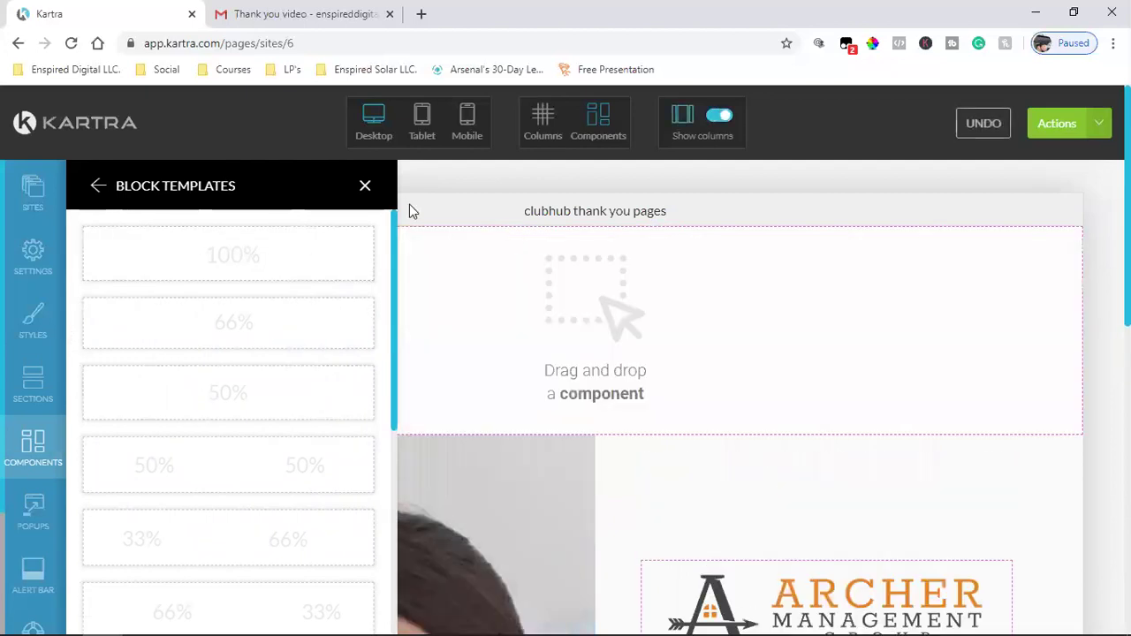
pyautogui.click(366, 187)
pyautogui.scroll(-5, 552, 433)
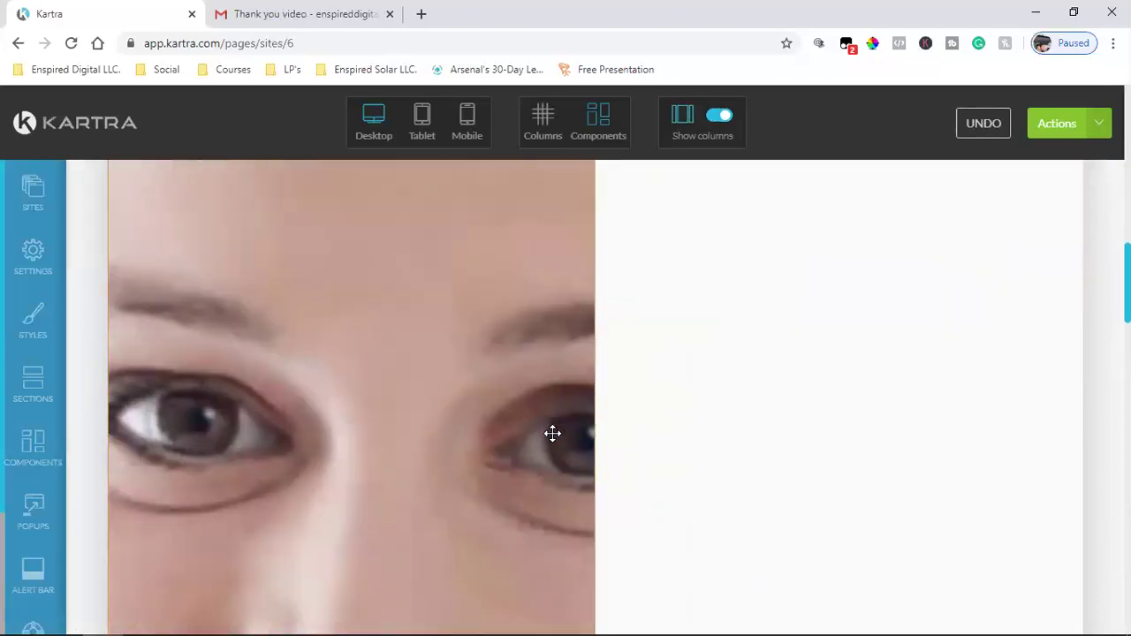
pyautogui.scroll(-12, 547, 434)
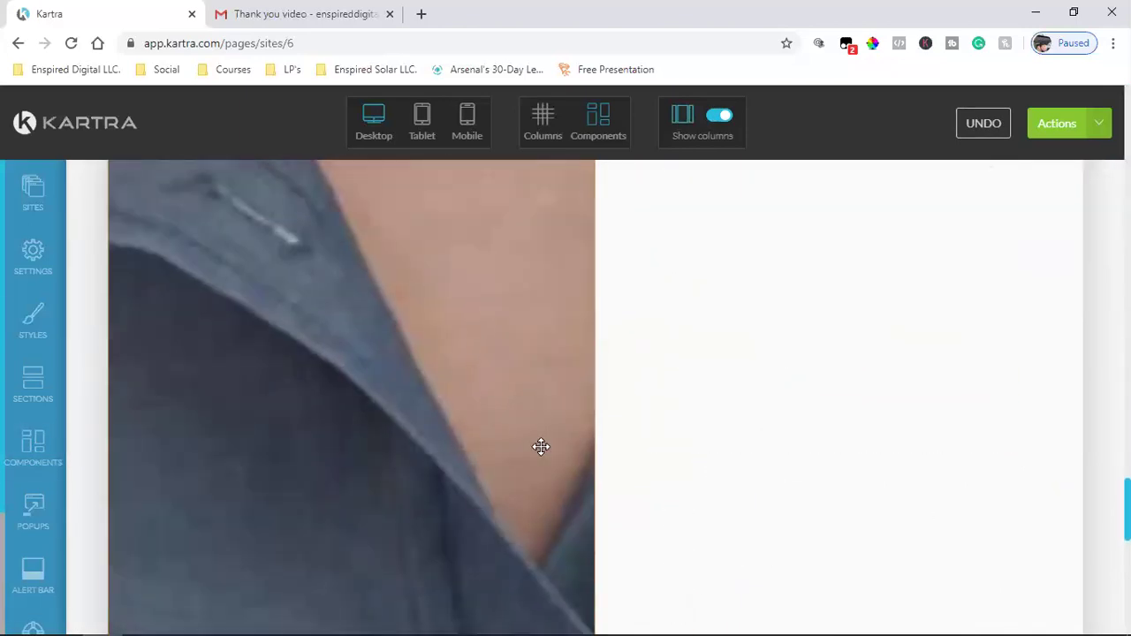
pyautogui.scroll(14, 535, 447)
pyautogui.scroll(10, 399, 375)
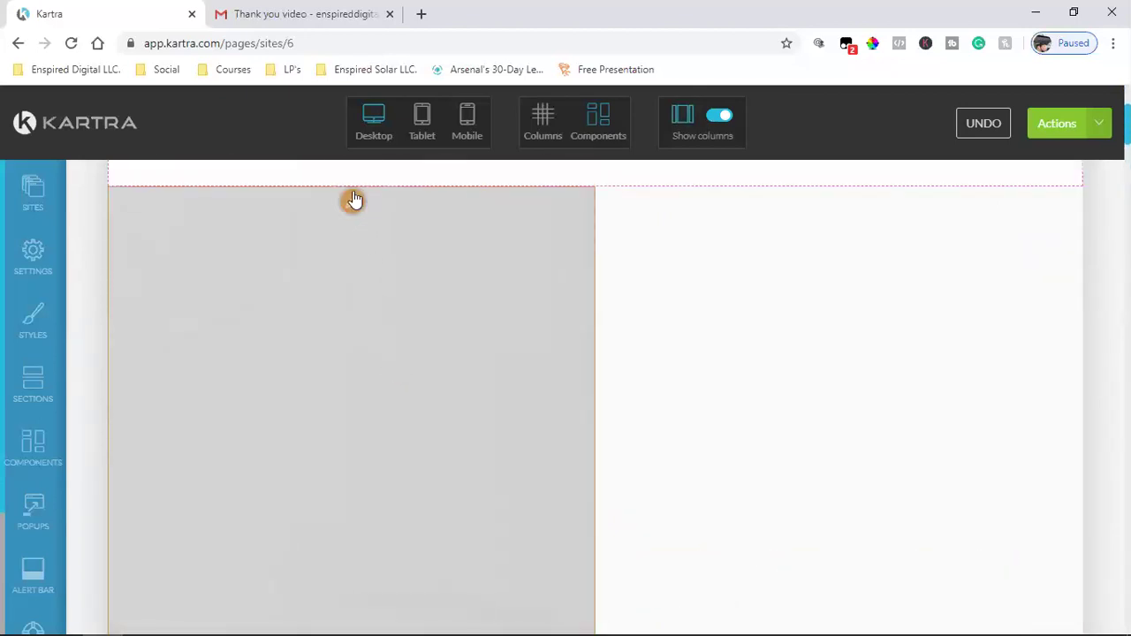
pyautogui.click(353, 200)
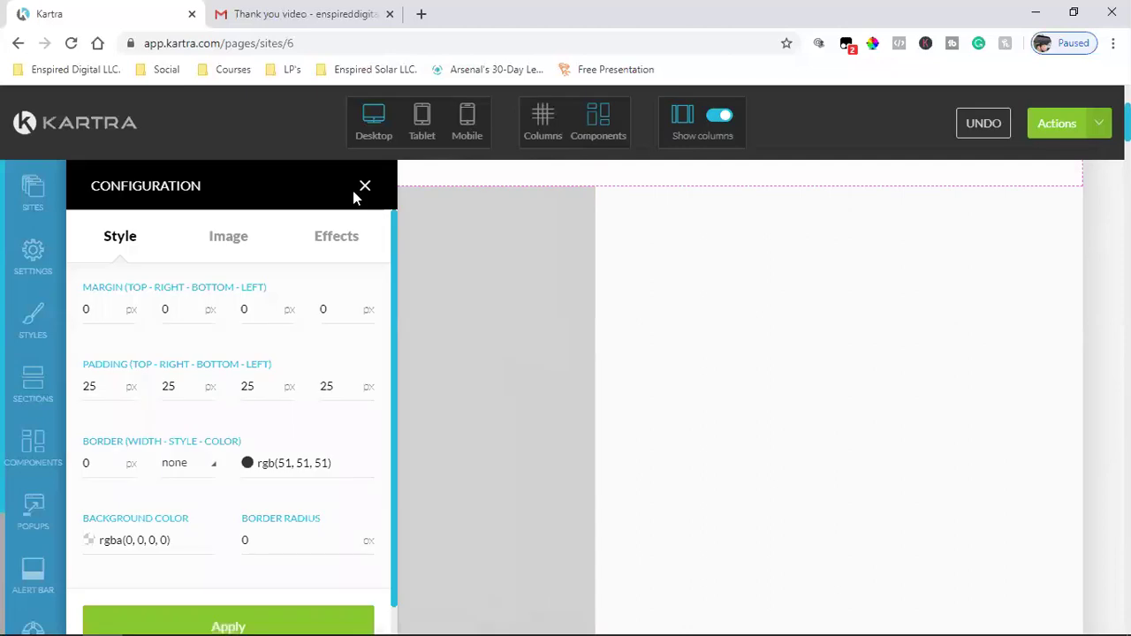
pyautogui.click(228, 240)
pyautogui.click(348, 243)
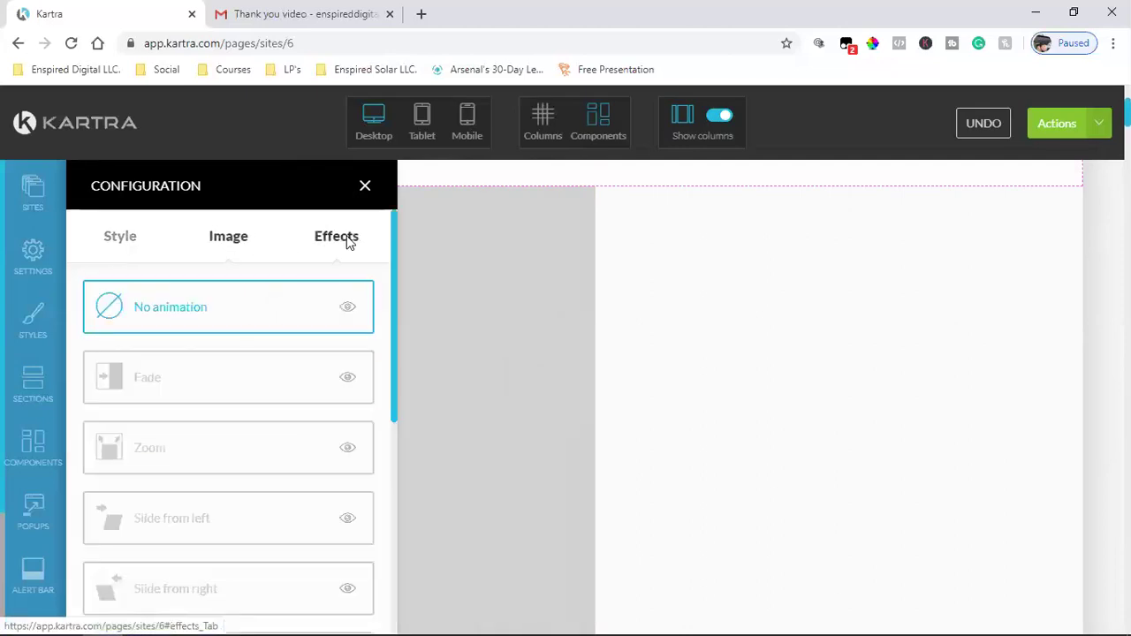
pyautogui.click(365, 185)
pyautogui.scroll(3, 548, 318)
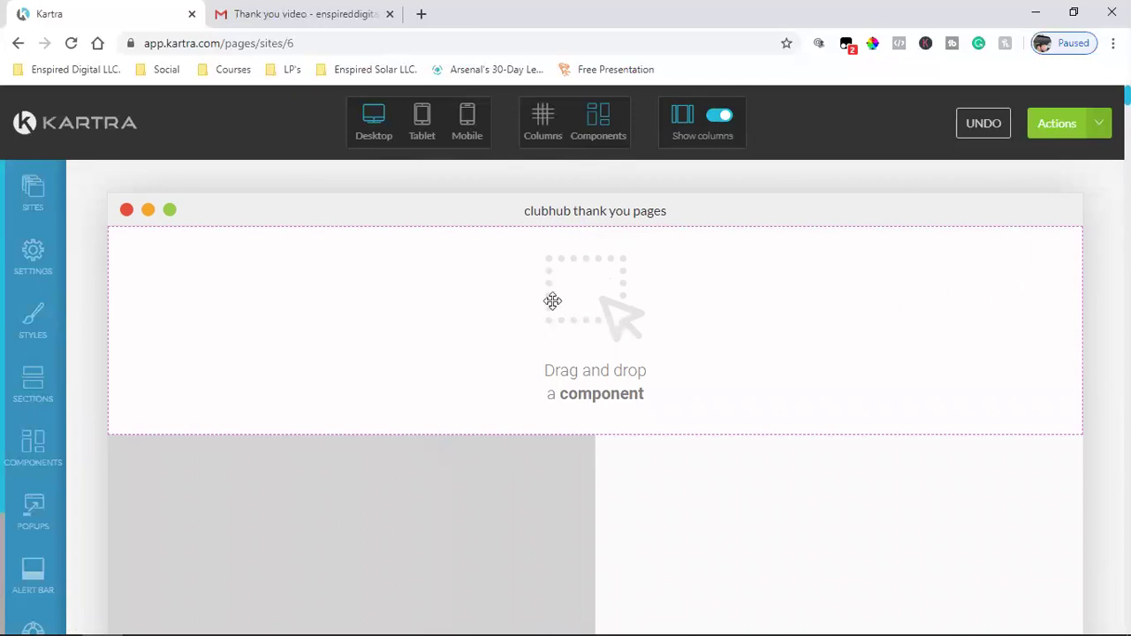
# - In Columns mode, delete the empty top row and the grey image column, then return to Components mode
pyautogui.click(541, 116)
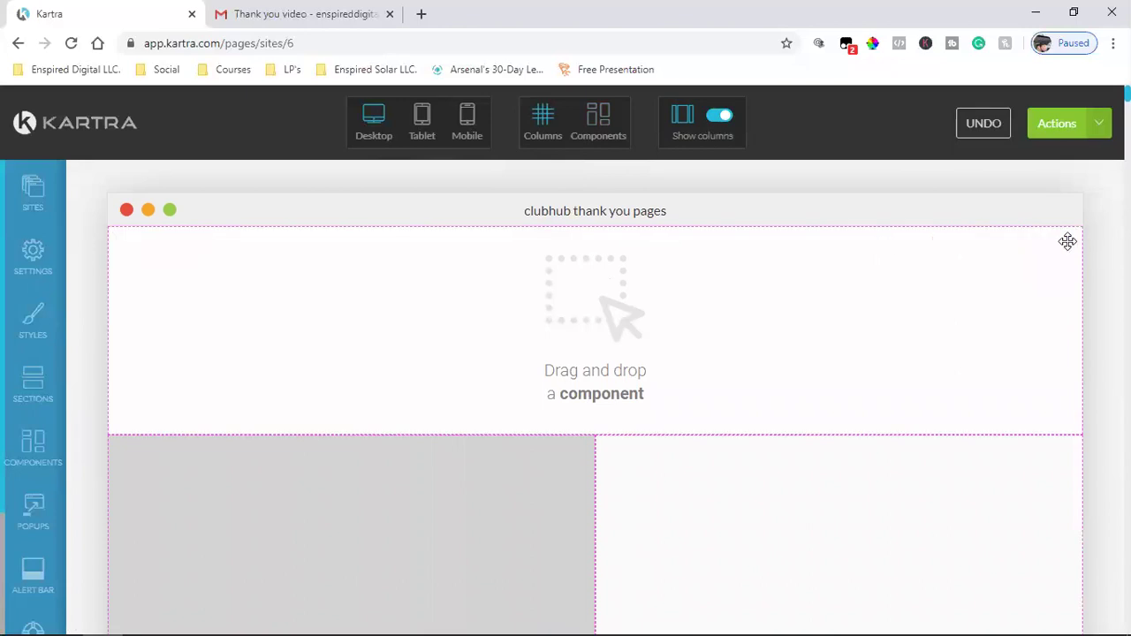
pyautogui.moveTo(1068, 249)
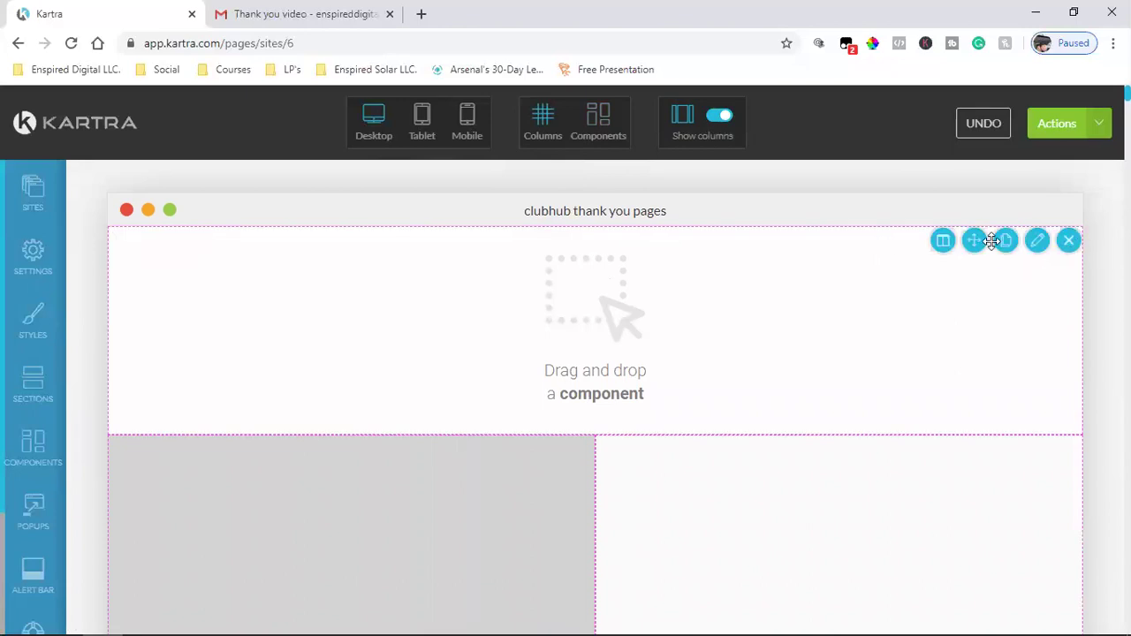
pyautogui.click(1067, 243)
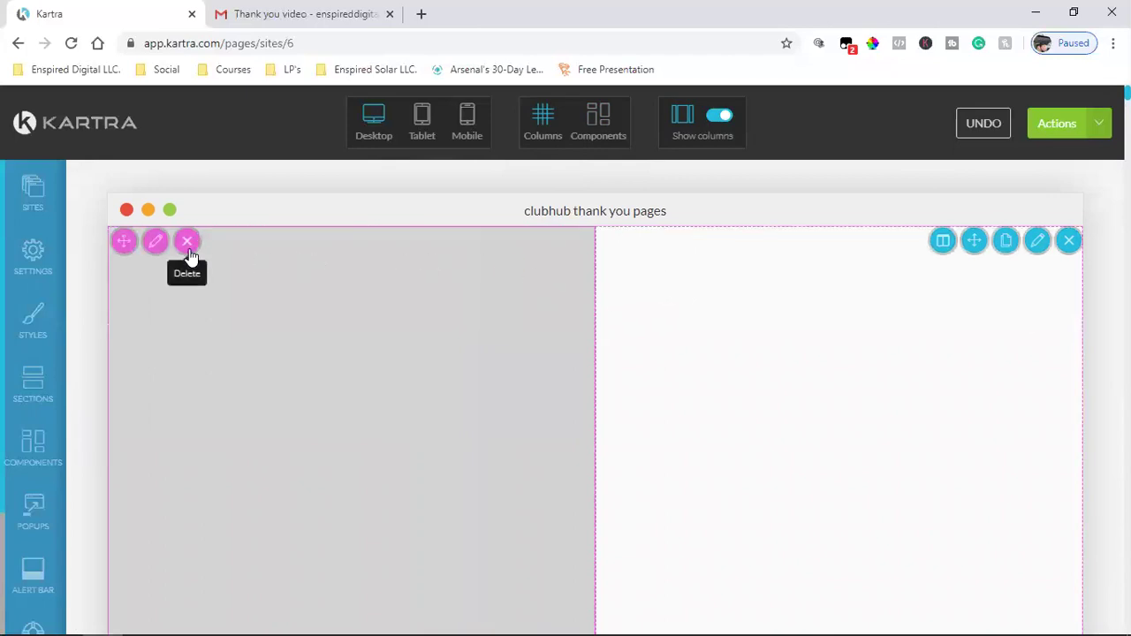
pyautogui.click(187, 242)
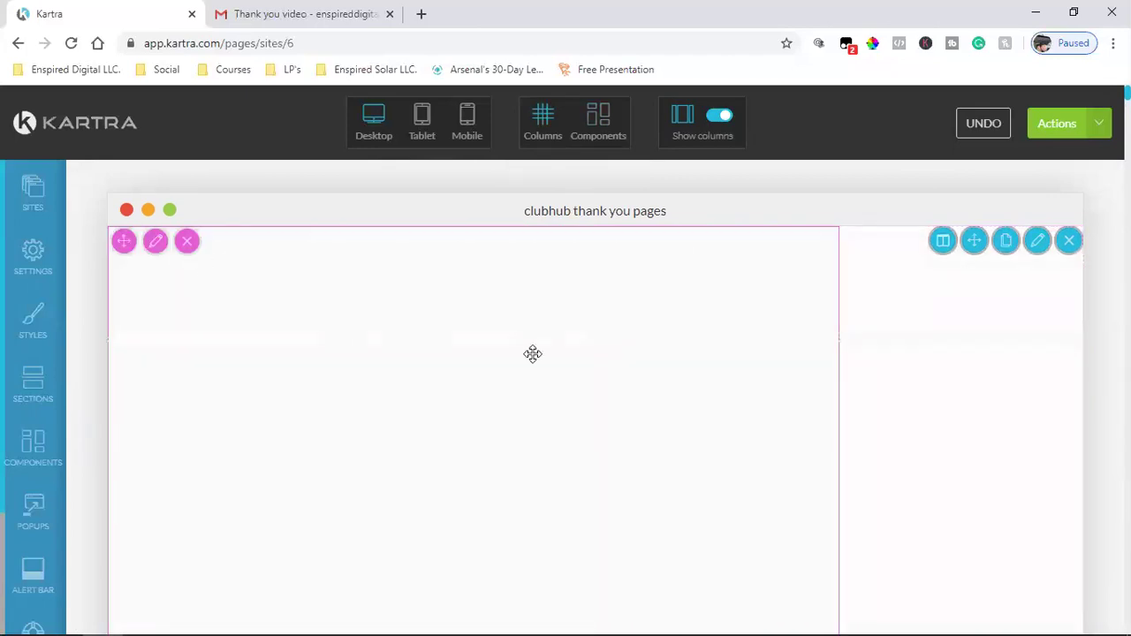
pyautogui.click(599, 124)
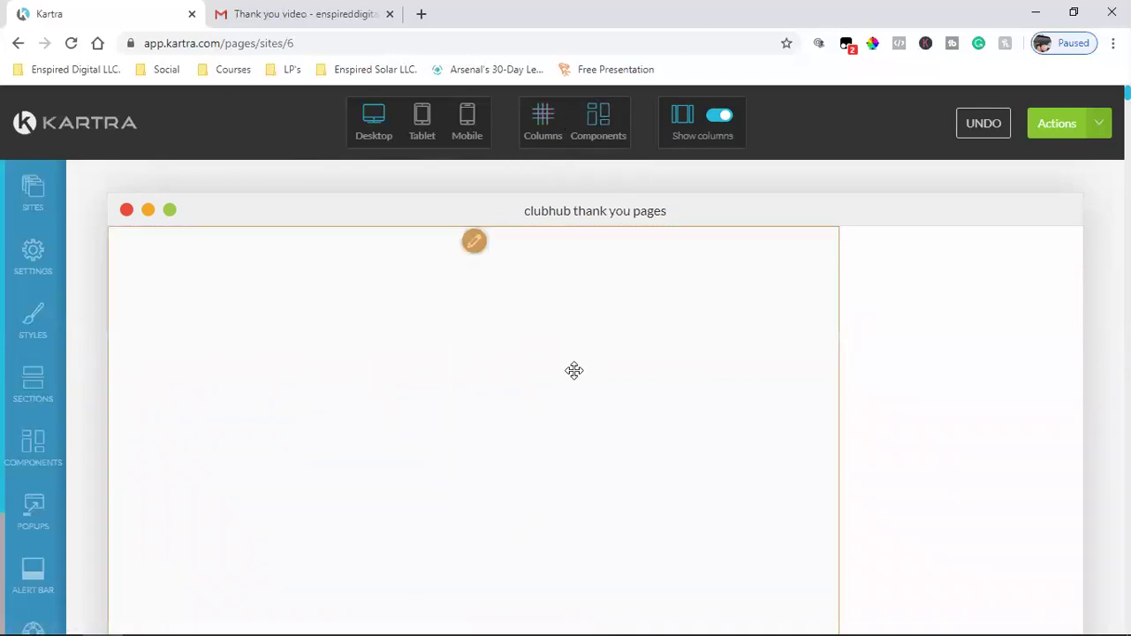
pyautogui.scroll(-1, 574, 371)
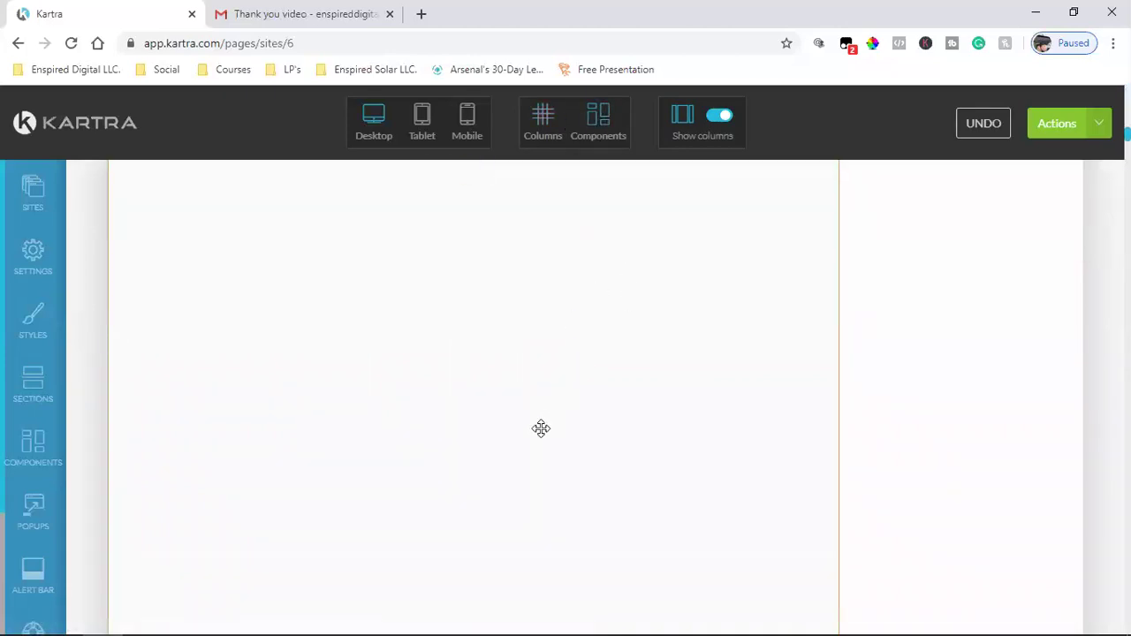
pyautogui.scroll(1, 541, 429)
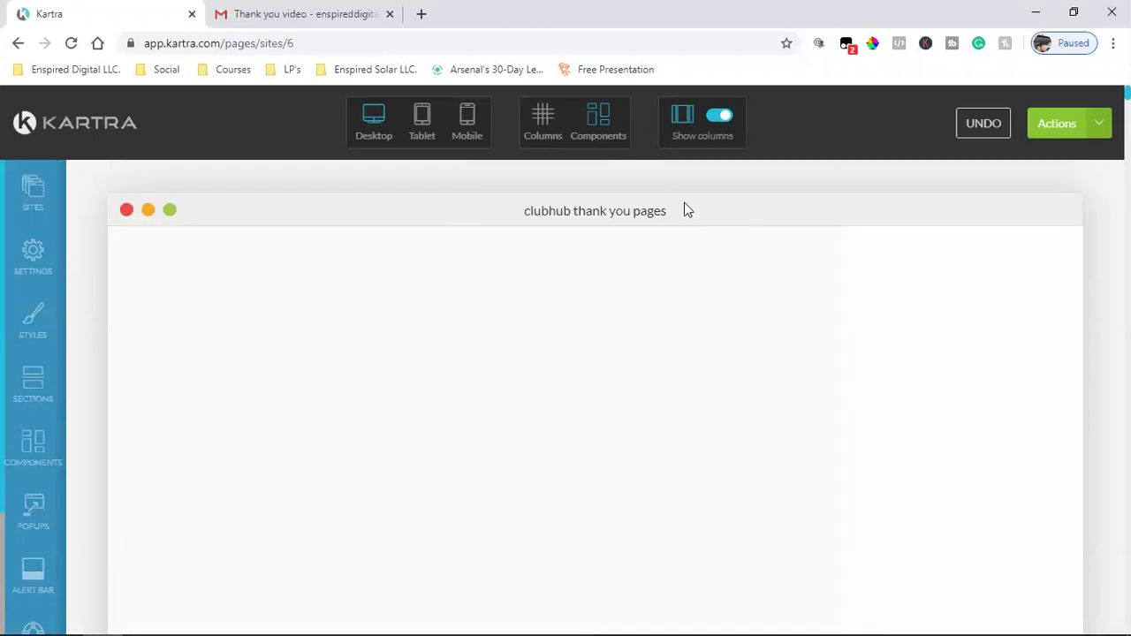
# - Exit the page builder and return to the Kartra dashboard
pyautogui.click(1060, 124)
pyautogui.click(1018, 303)
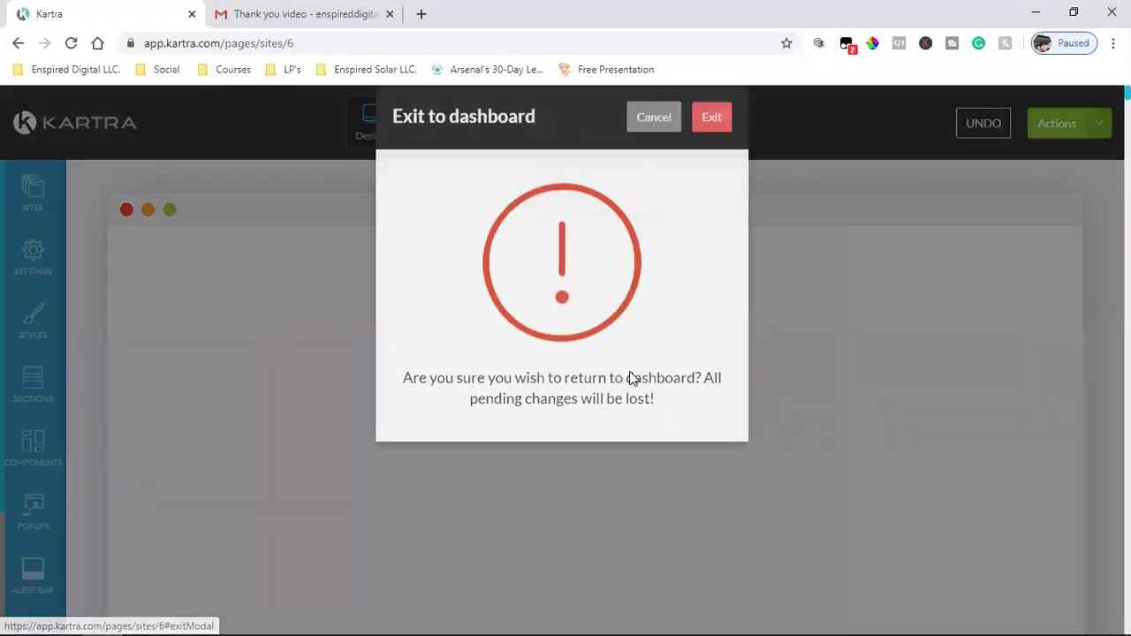
pyautogui.click(715, 151)
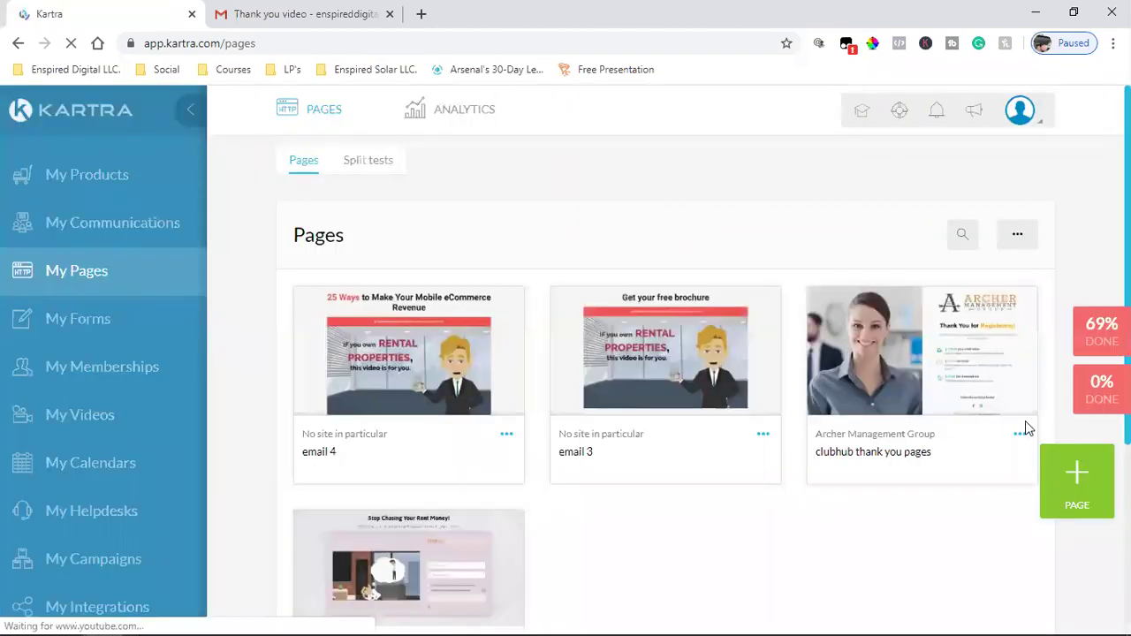
# - Copy the clubhub thank you pages page link and load it in a new browser tab
pyautogui.click(1020, 435)
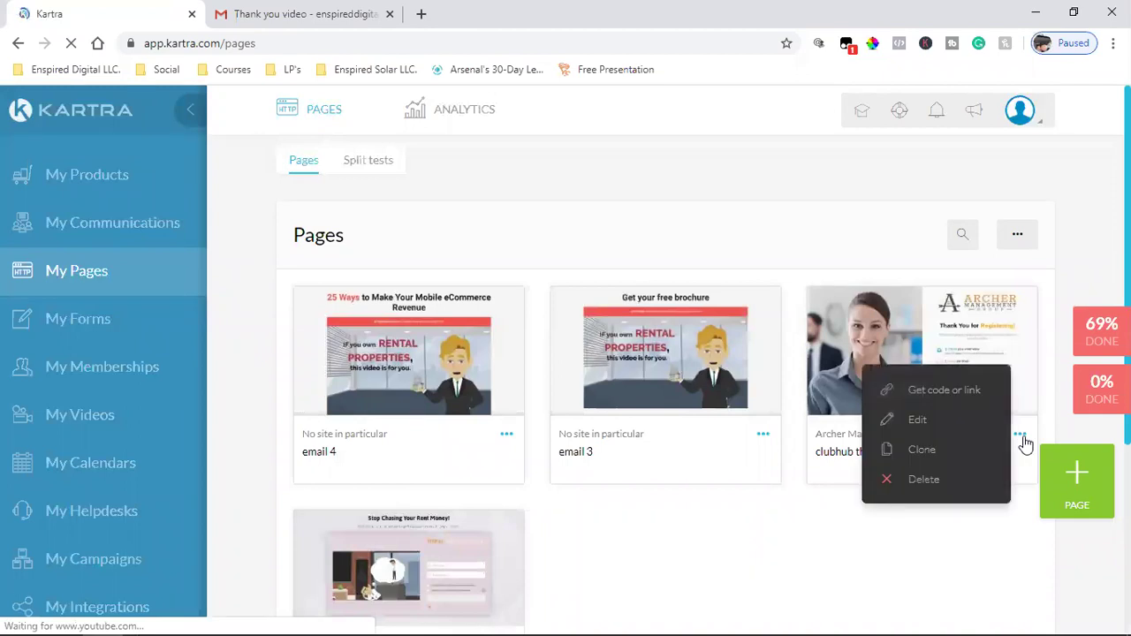
pyautogui.click(942, 396)
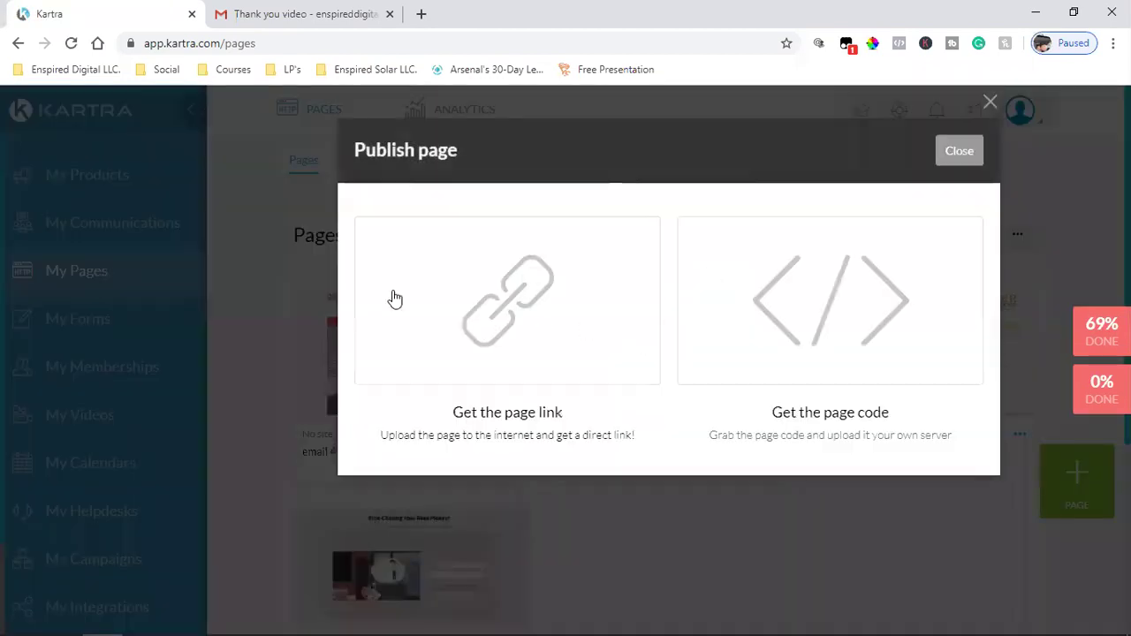
pyautogui.click(426, 336)
pyautogui.tripleClick(418, 533)
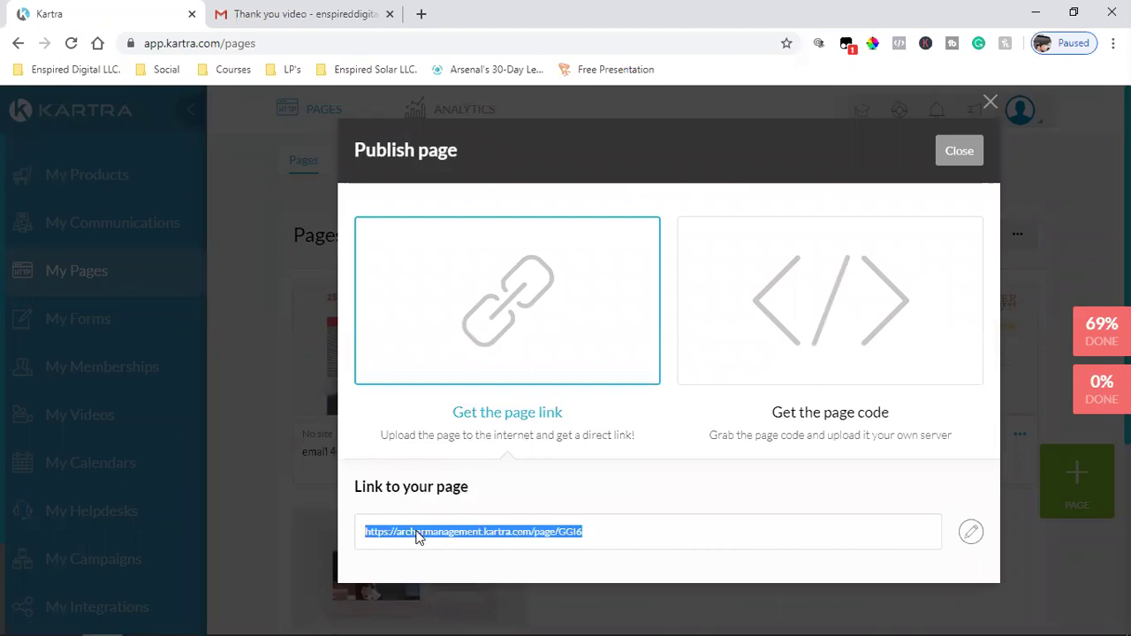
pyautogui.rightClick(418, 533)
pyautogui.click(453, 425)
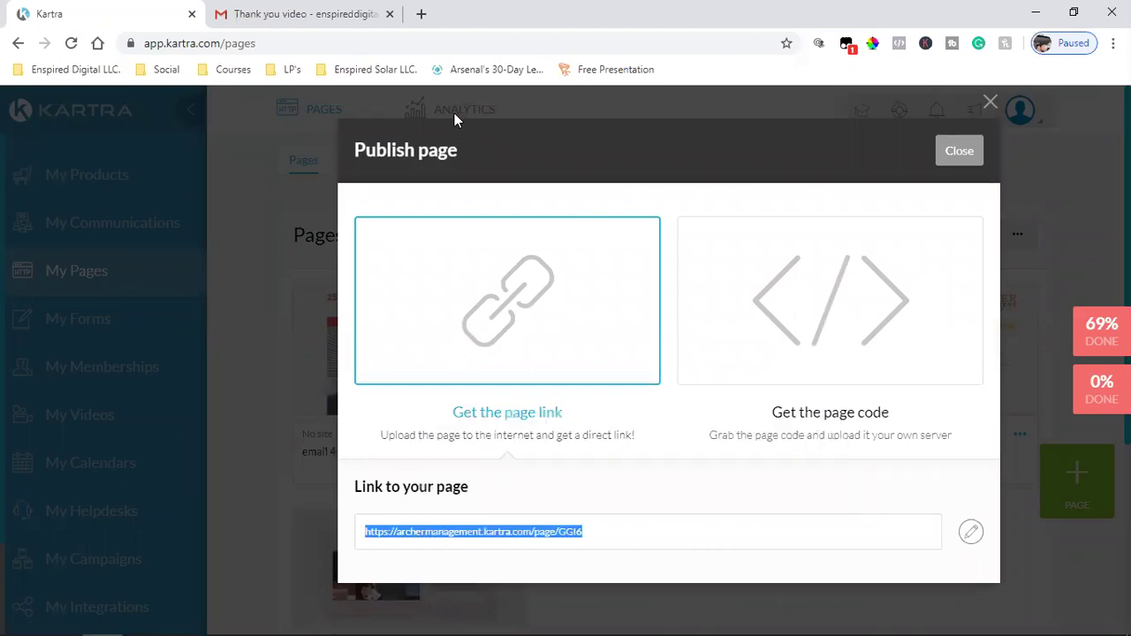
pyautogui.click(421, 15)
pyautogui.hotkey('ctrl', 'v')
pyautogui.press('Return')
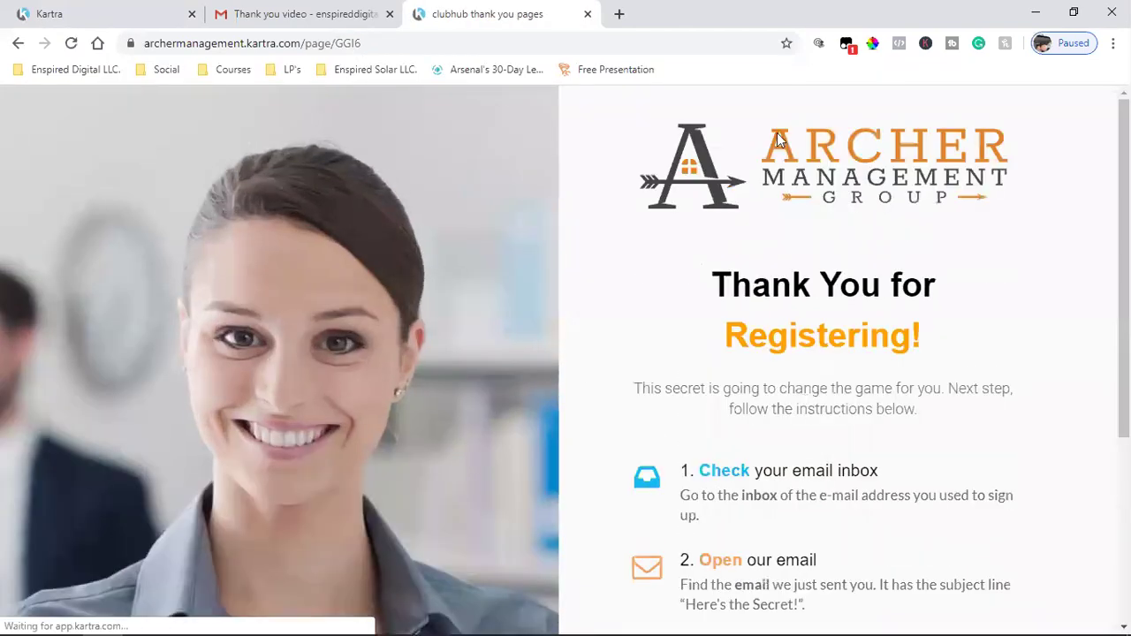
# - Scroll through the live page, then go back to the Kartra tab and close the Publish page dialog
pyautogui.scroll(-3, 793, 407)
pyautogui.scroll(3, 794, 406)
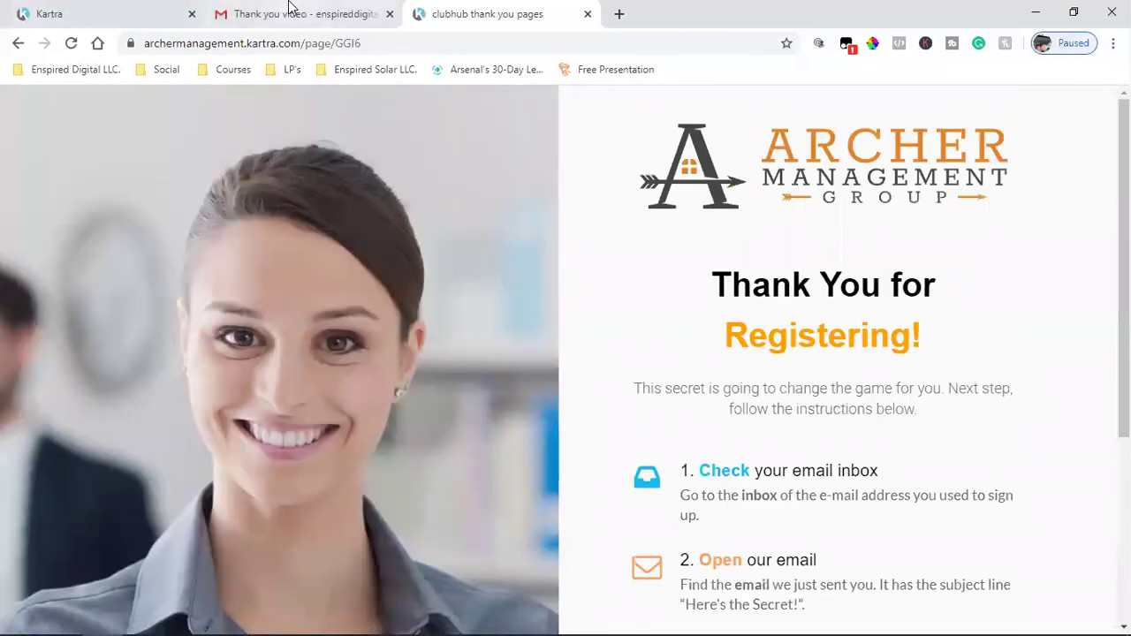
pyautogui.click(41, 18)
pyautogui.click(959, 152)
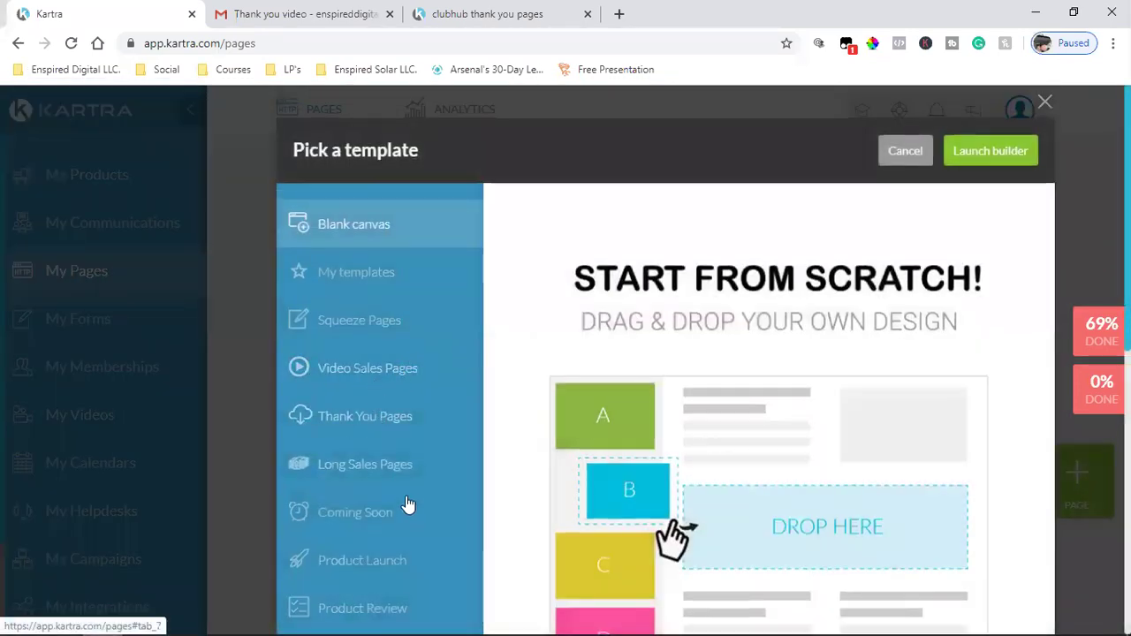
# - Scroll through the Thank You Pages templates in the template picker
pyautogui.click(369, 422)
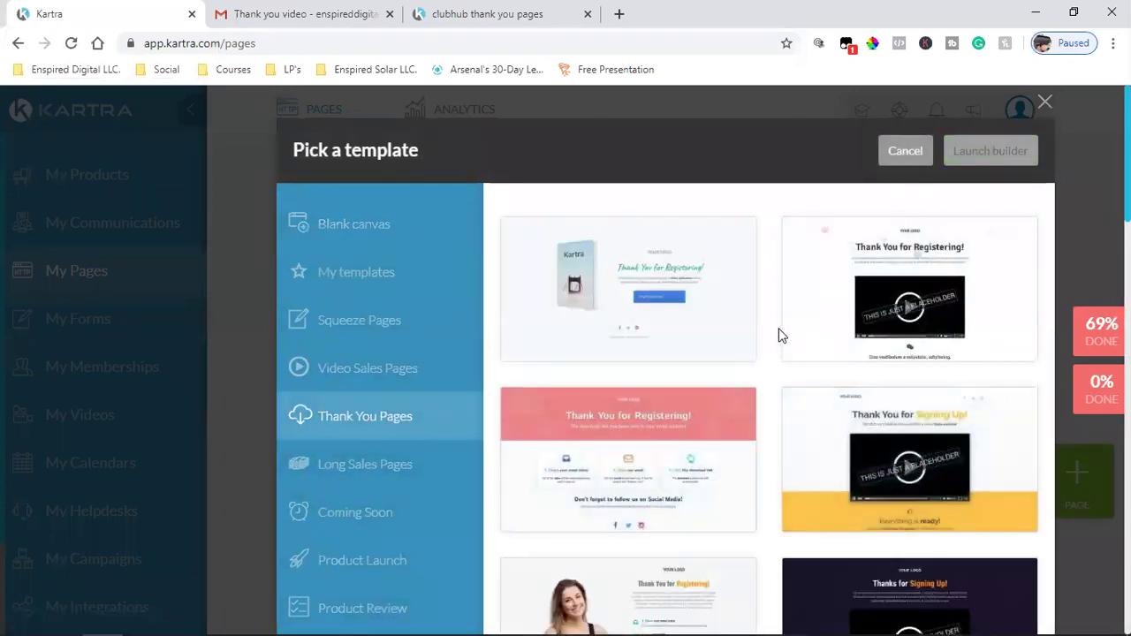
pyautogui.scroll(-3, 778, 333)
pyautogui.scroll(-3, 773, 415)
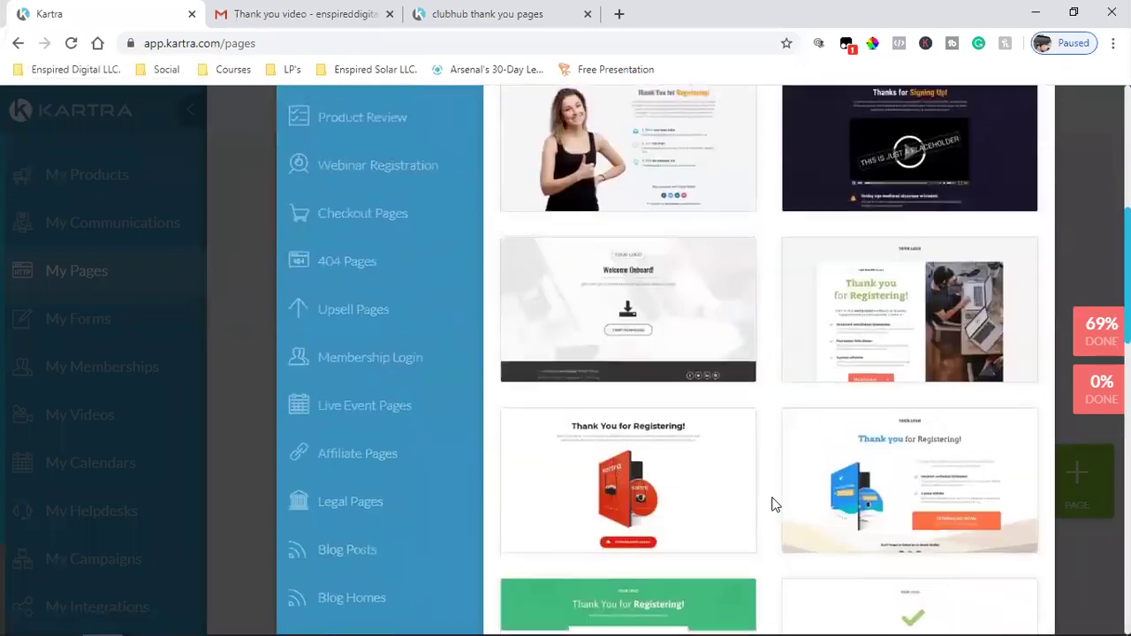
pyautogui.scroll(-3, 765, 475)
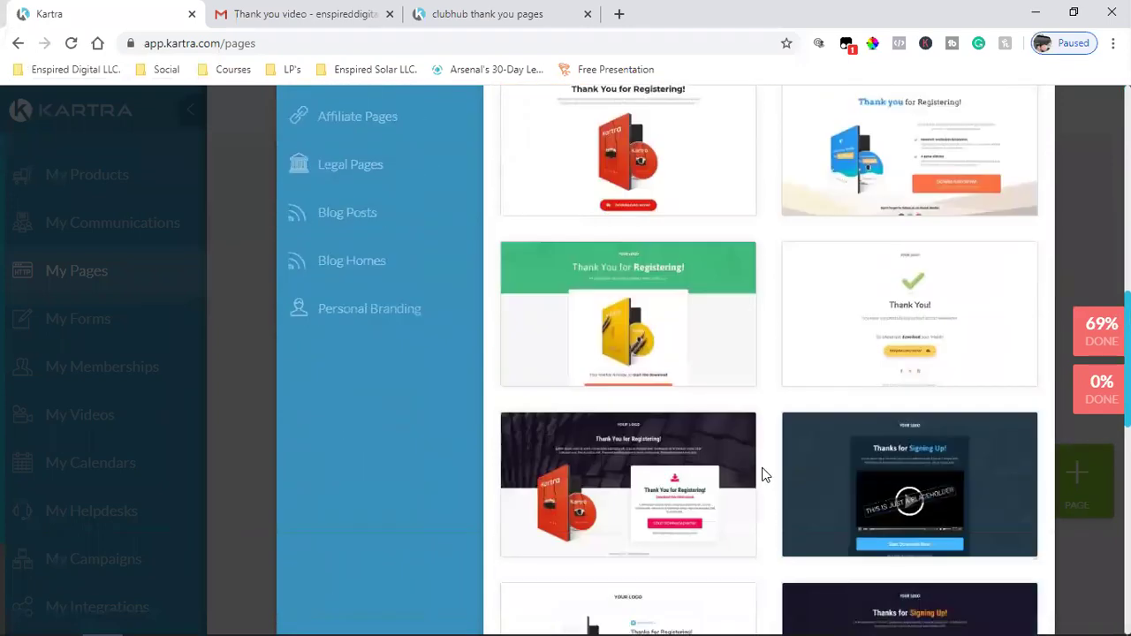
pyautogui.scroll(-2, 765, 475)
pyautogui.scroll(-2, 765, 476)
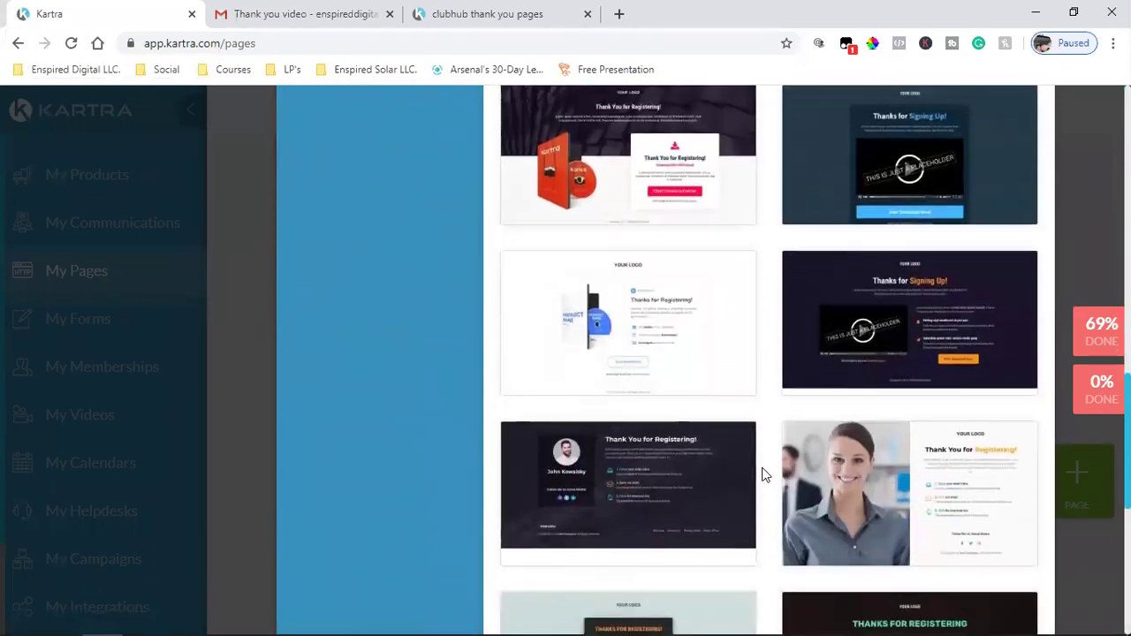
pyautogui.scroll(-2, 765, 475)
pyautogui.scroll(-3, 765, 475)
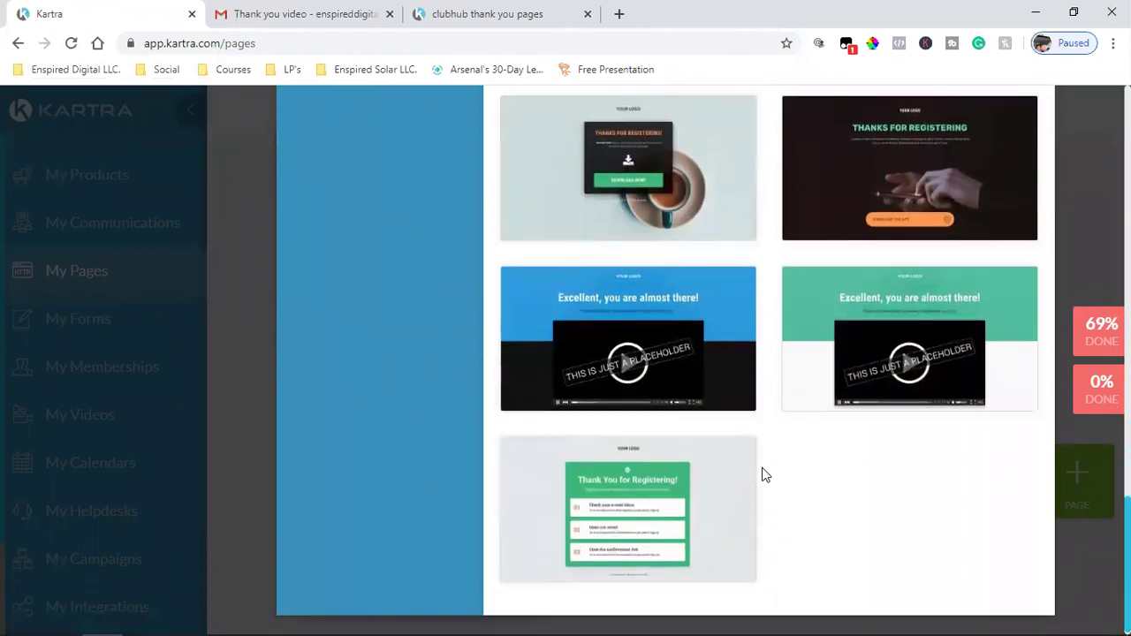
pyautogui.scroll(10, 765, 475)
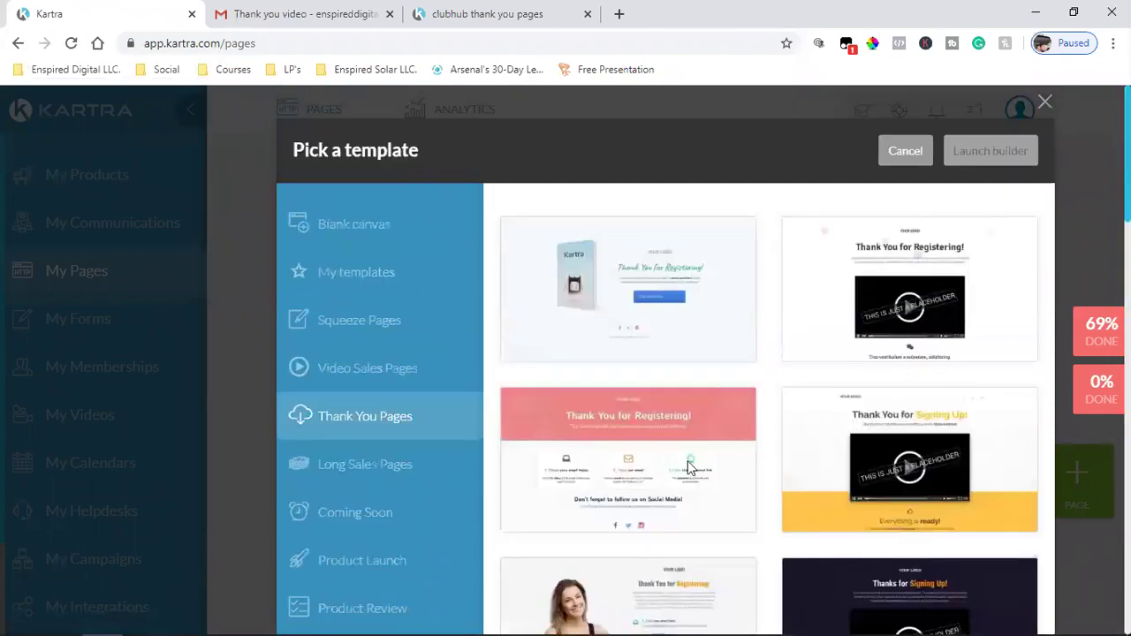
# - Browse the Video Sales Pages templates and pick the one with a presenter photo beside a video
pyautogui.click(382, 364)
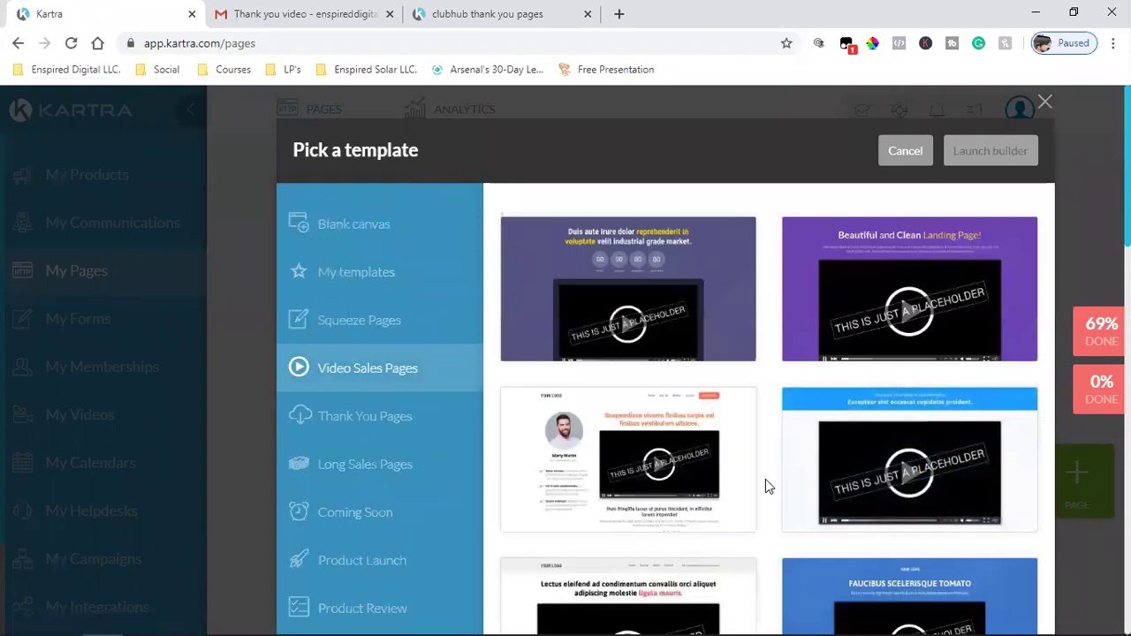
pyautogui.scroll(-2, 765, 479)
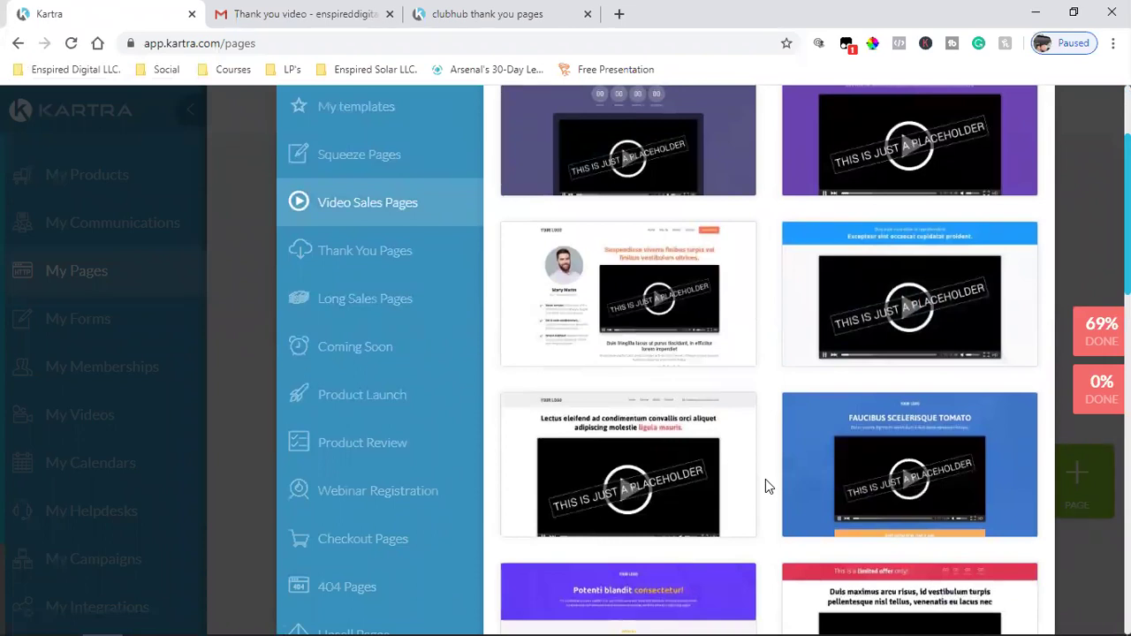
pyautogui.scroll(-7, 765, 479)
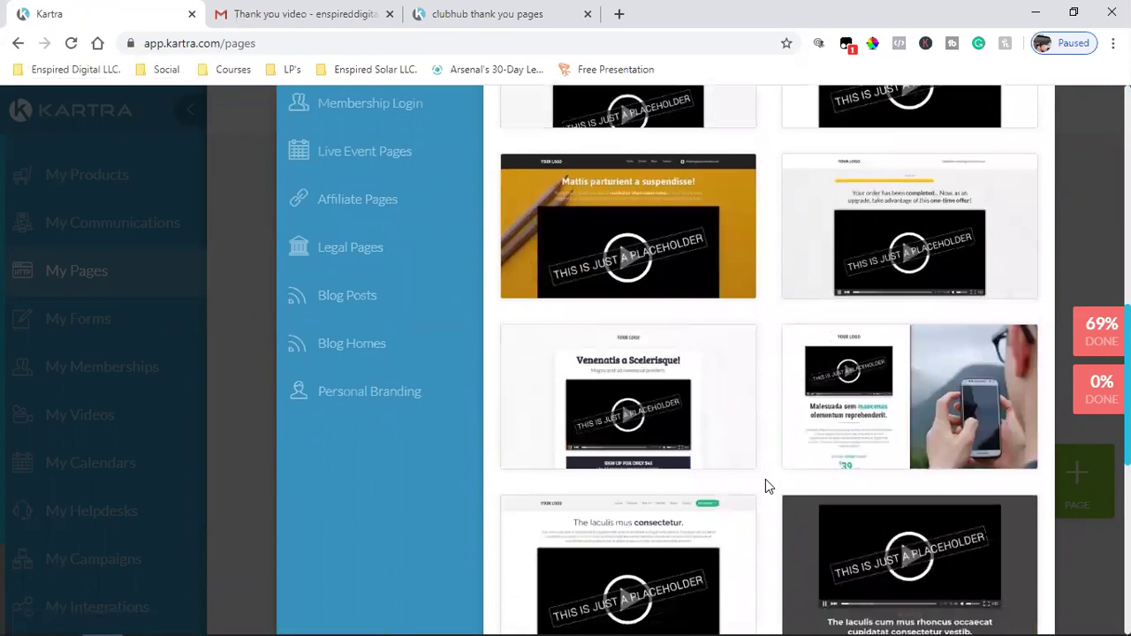
pyautogui.scroll(-1, 766, 479)
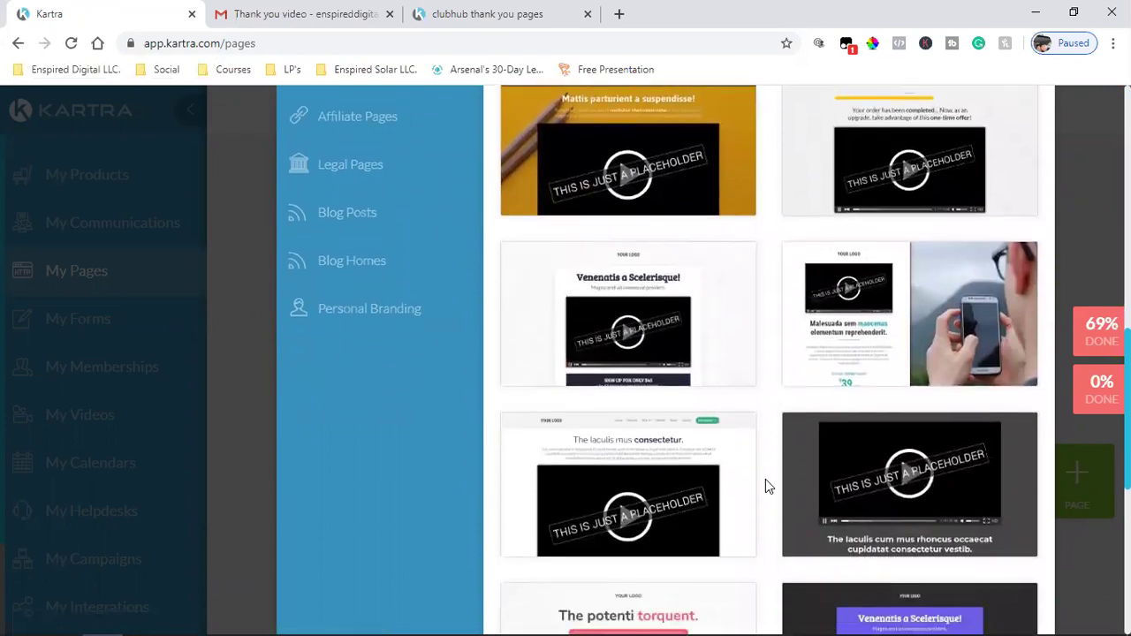
pyautogui.scroll(-5, 766, 482)
pyautogui.scroll(15, 765, 479)
pyautogui.scroll(-3, 766, 479)
pyautogui.scroll(3, 766, 479)
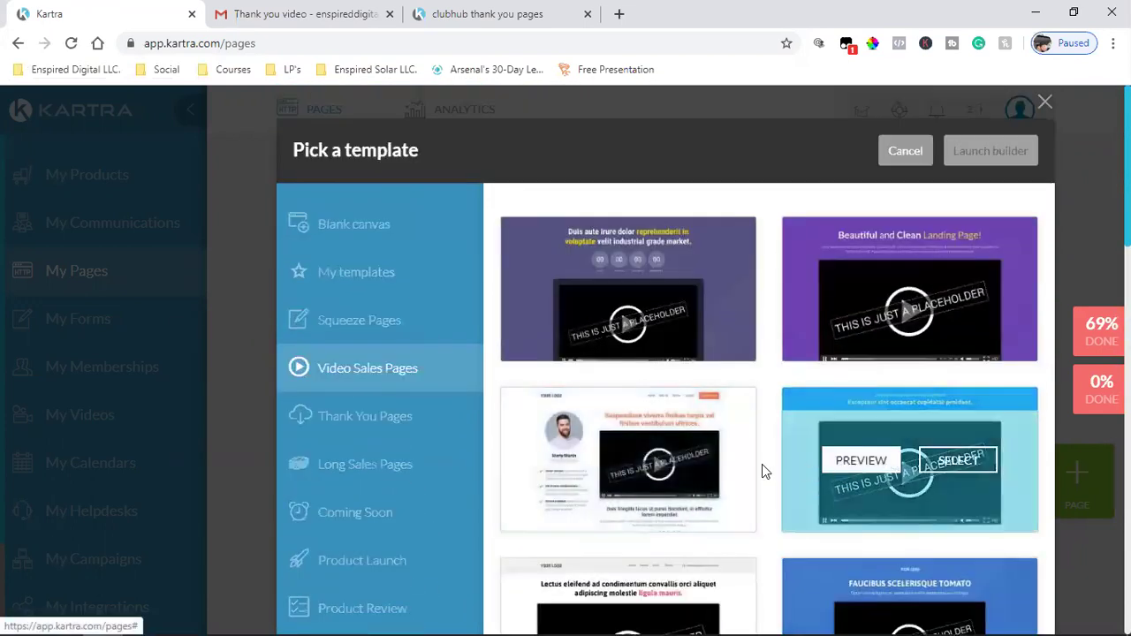
pyautogui.moveTo(659, 471)
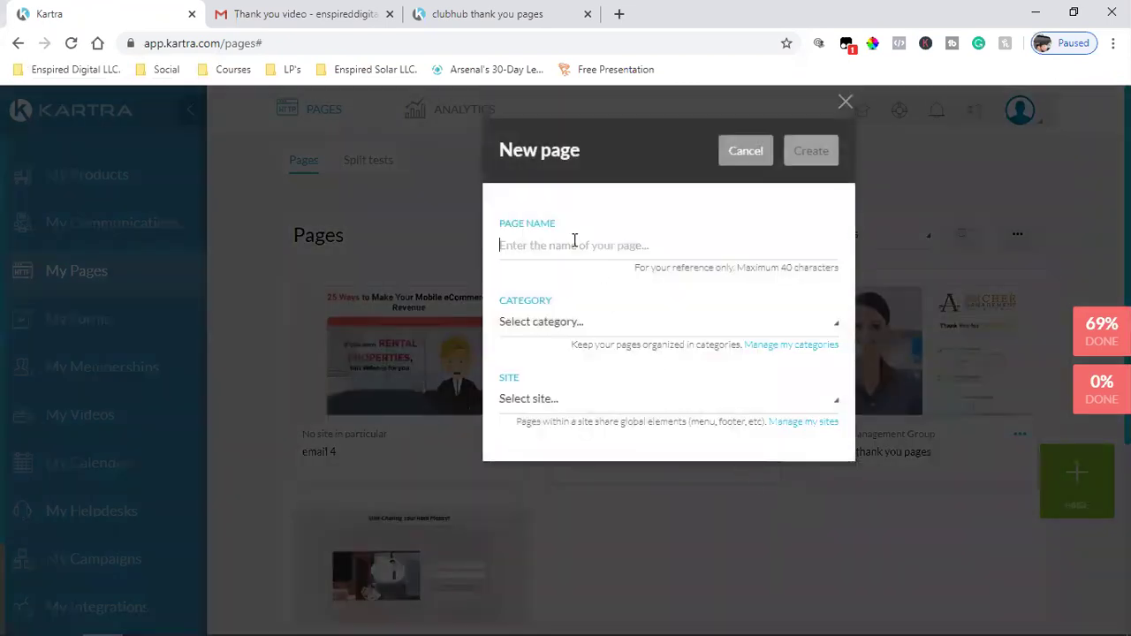
# - Start the chosen template and name the new page 'Thank You Page'
pyautogui.click(575, 241)
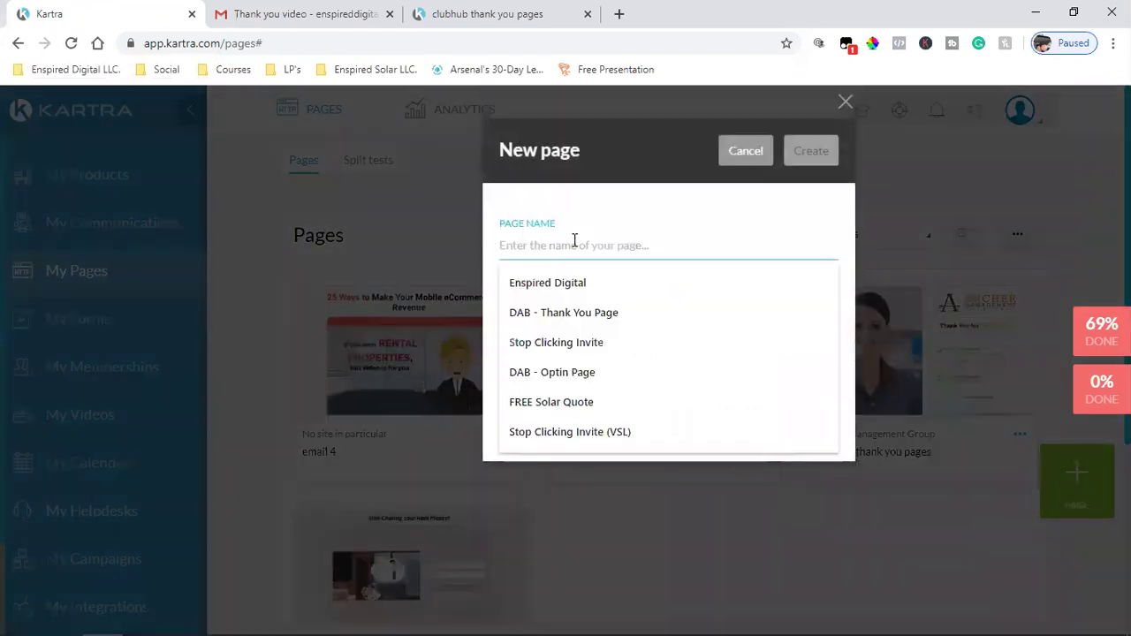
pyautogui.write('Tahnk')
pyautogui.press('BackSpace')
pyautogui.press('BackSpace')
pyautogui.press('BackSpace')
pyautogui.press('BackSpace')
pyautogui.write('hank')
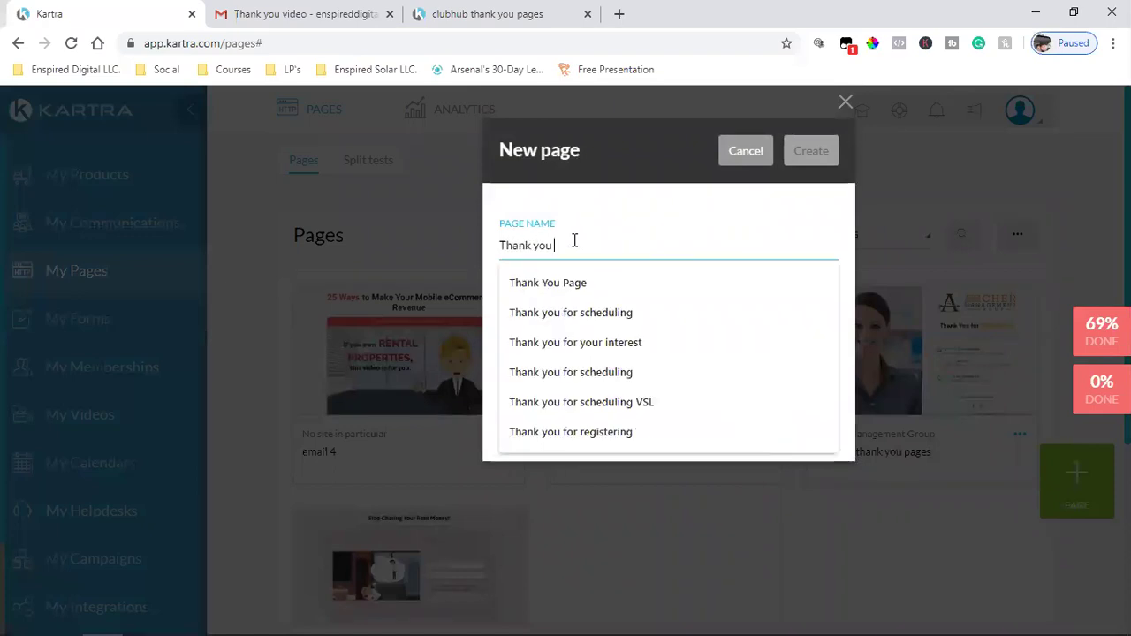
pyautogui.write(' You Page')
pyautogui.click(587, 208)
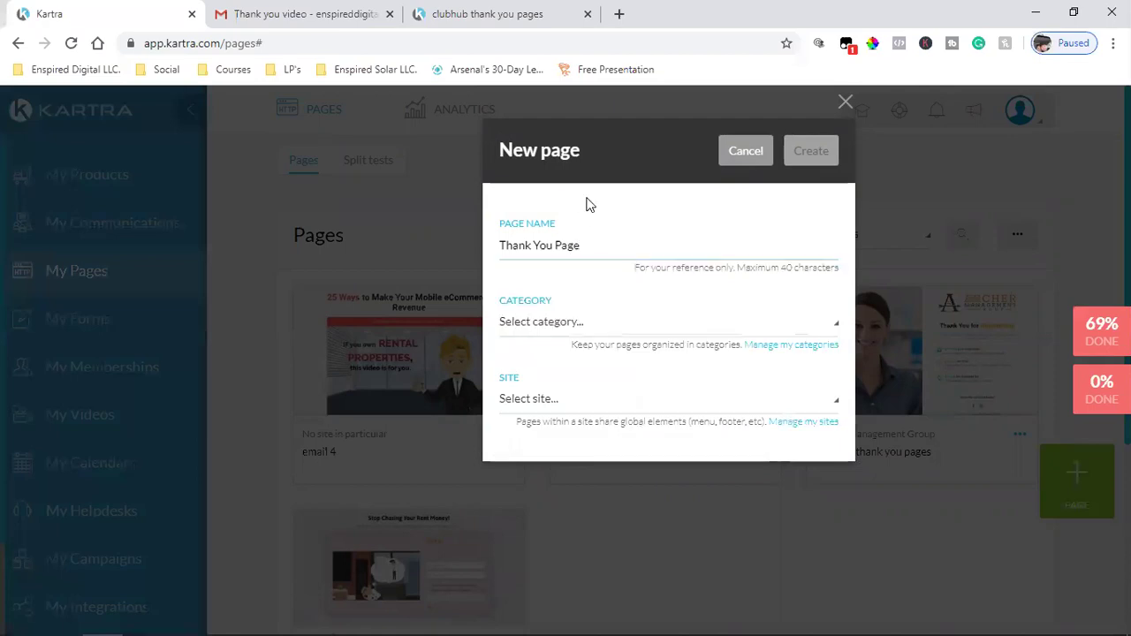
# - File the page under the clubhub category, set its site, and create it
pyautogui.click(559, 326)
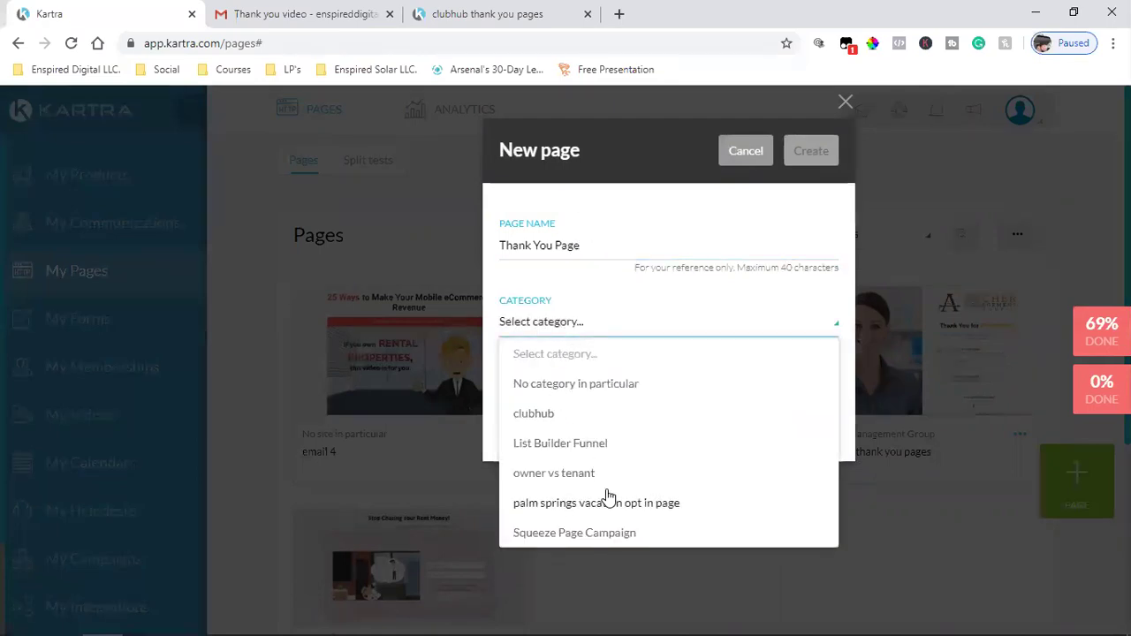
pyautogui.click(553, 419)
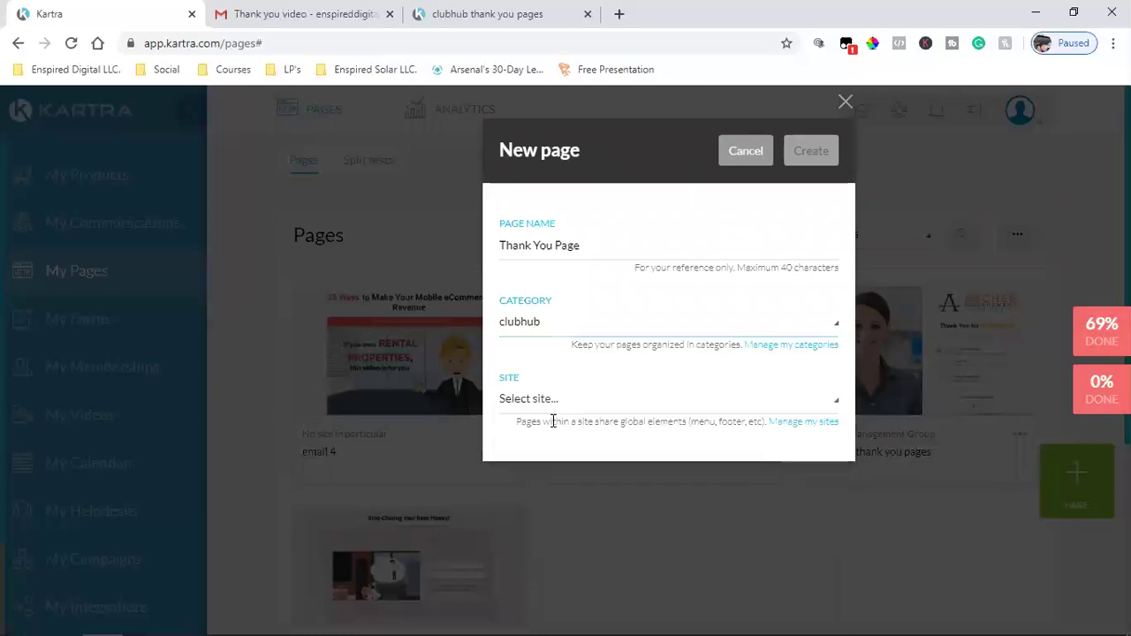
pyautogui.click(579, 416)
pyautogui.click(562, 493)
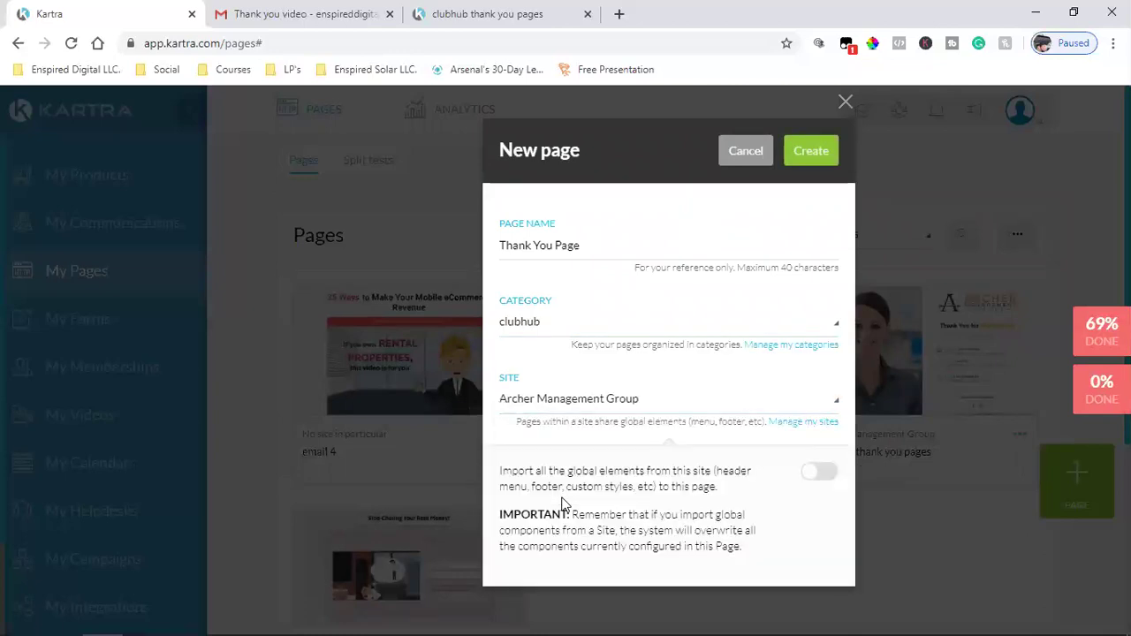
pyautogui.click(547, 411)
pyautogui.click(551, 461)
pyautogui.click(822, 150)
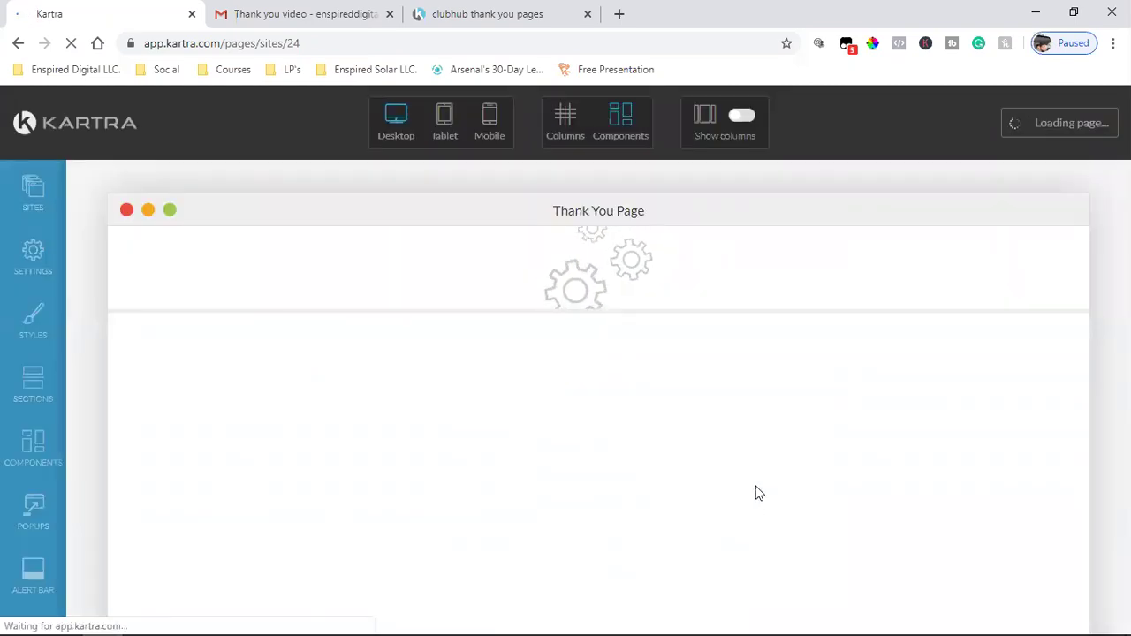
# - Let the Thank You Page load, then scroll over its presenter photo, orange headline and placeholder video
pyautogui.moveTo(409, 616)
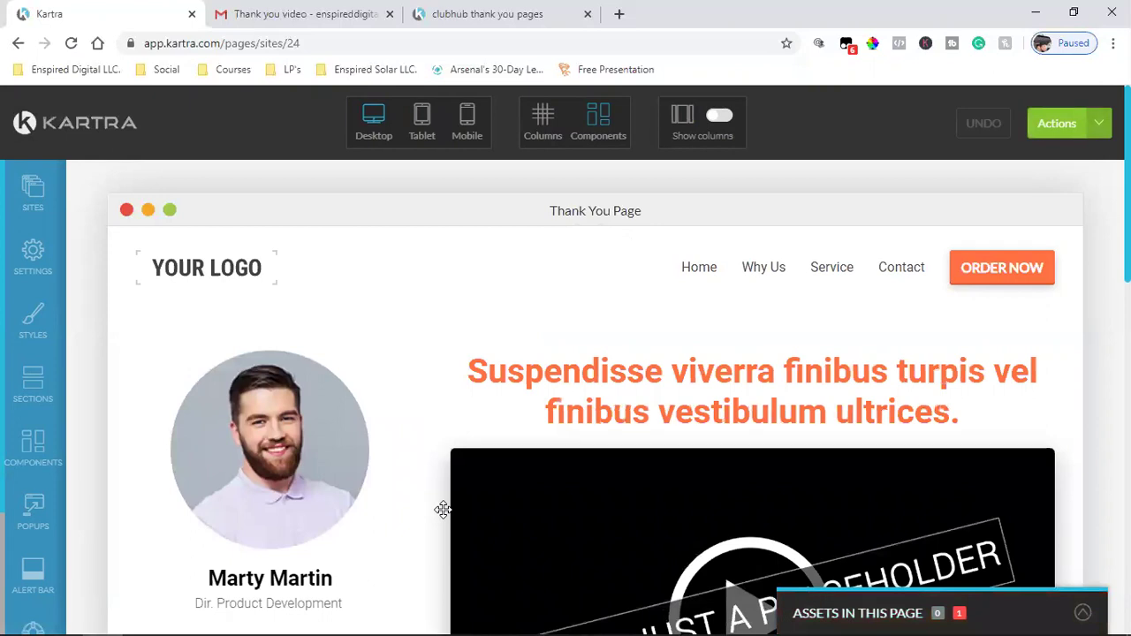
pyautogui.scroll(-2, 443, 510)
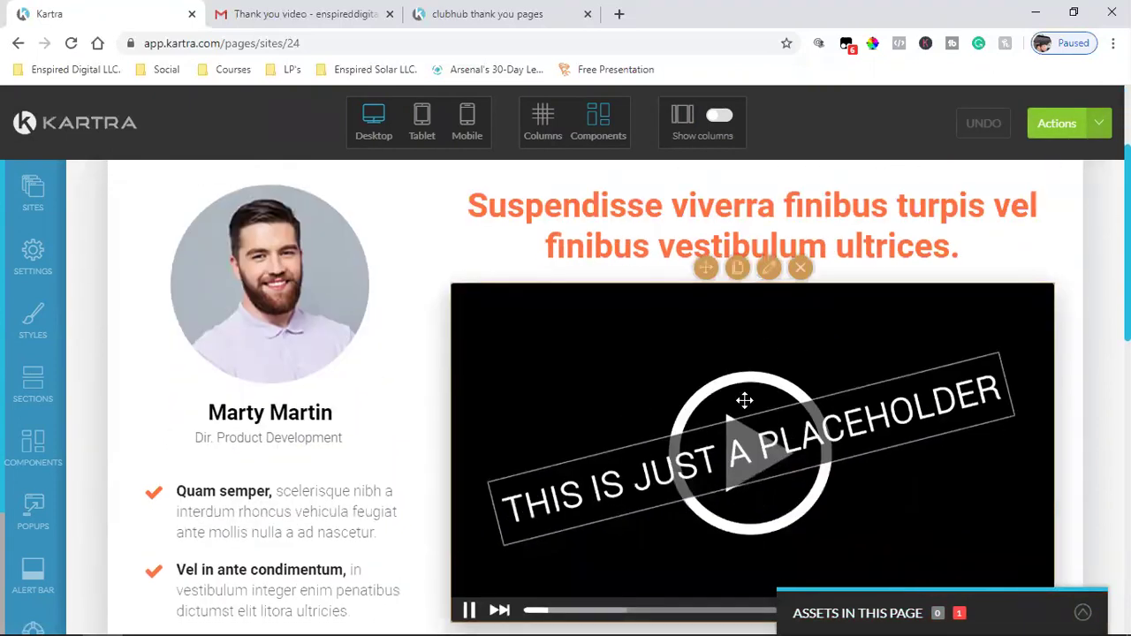
pyautogui.scroll(-2, 531, 477)
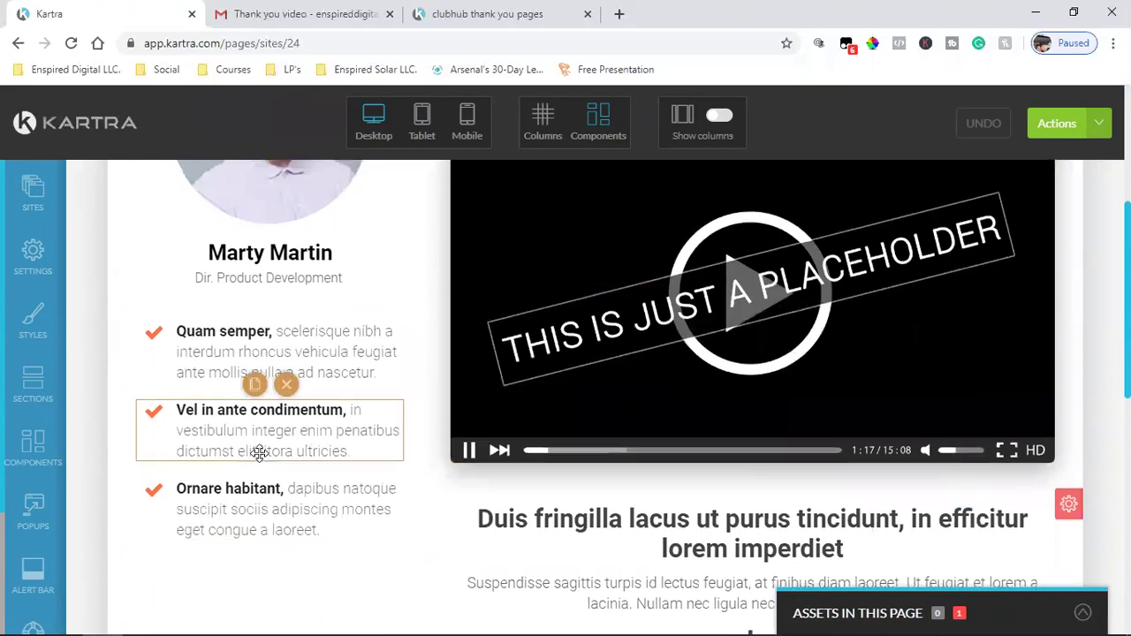
pyautogui.scroll(2, 265, 539)
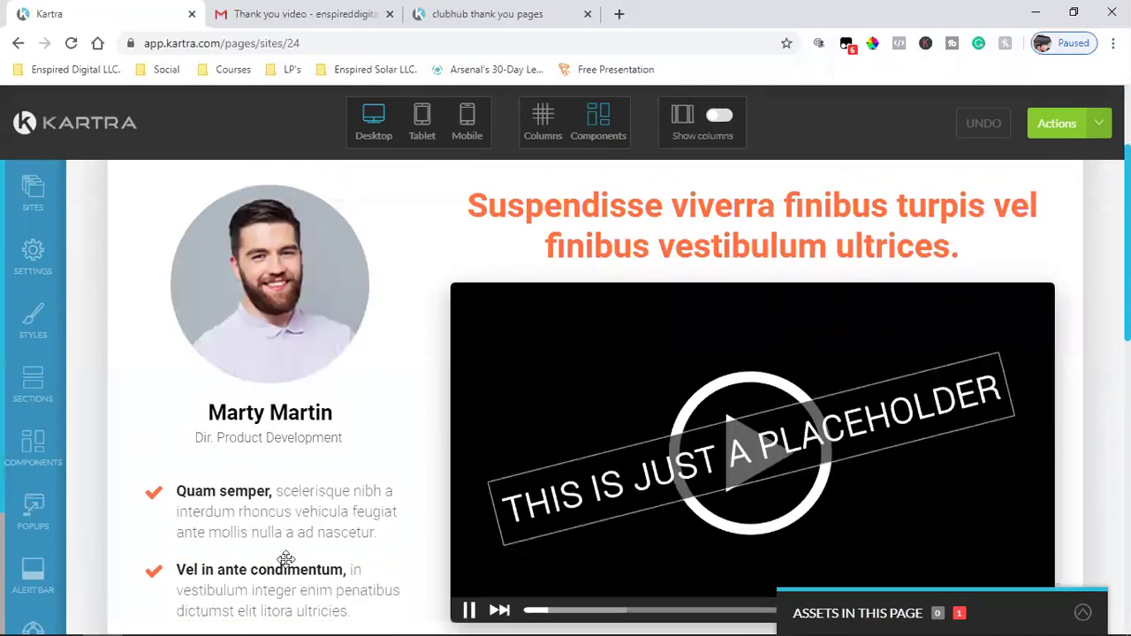
# - Review the existing Archer thank-you page in the other tab for reference
pyautogui.click(459, 10)
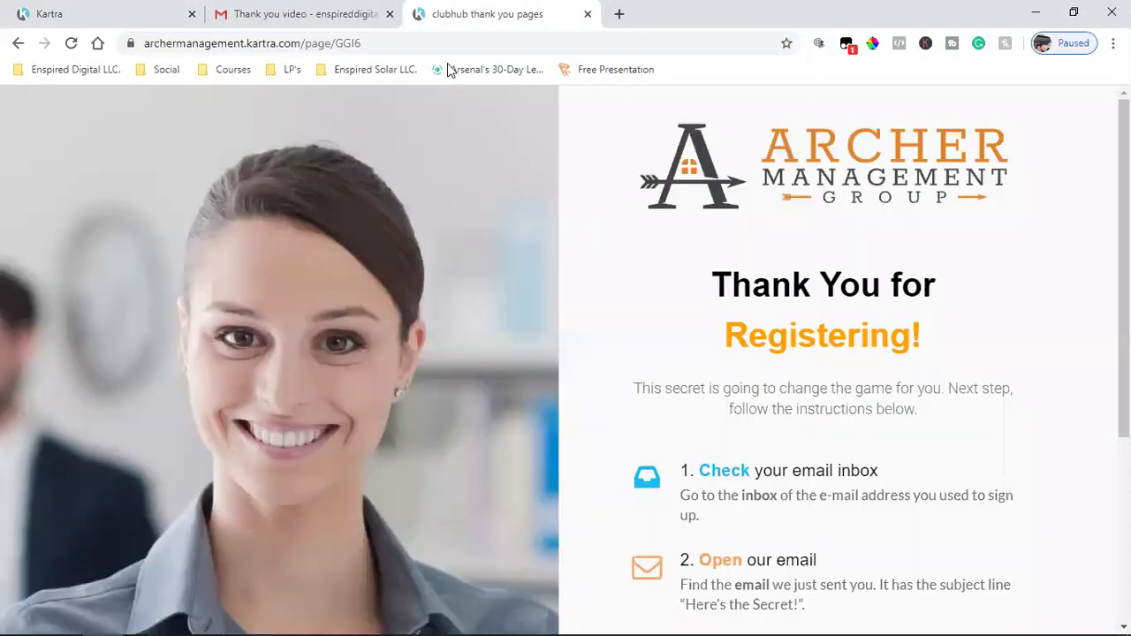
pyautogui.scroll(-3, 790, 574)
pyautogui.scroll(3, 790, 575)
pyautogui.scroll(-1, 790, 574)
pyautogui.scroll(1, 790, 575)
pyautogui.click(181, 14)
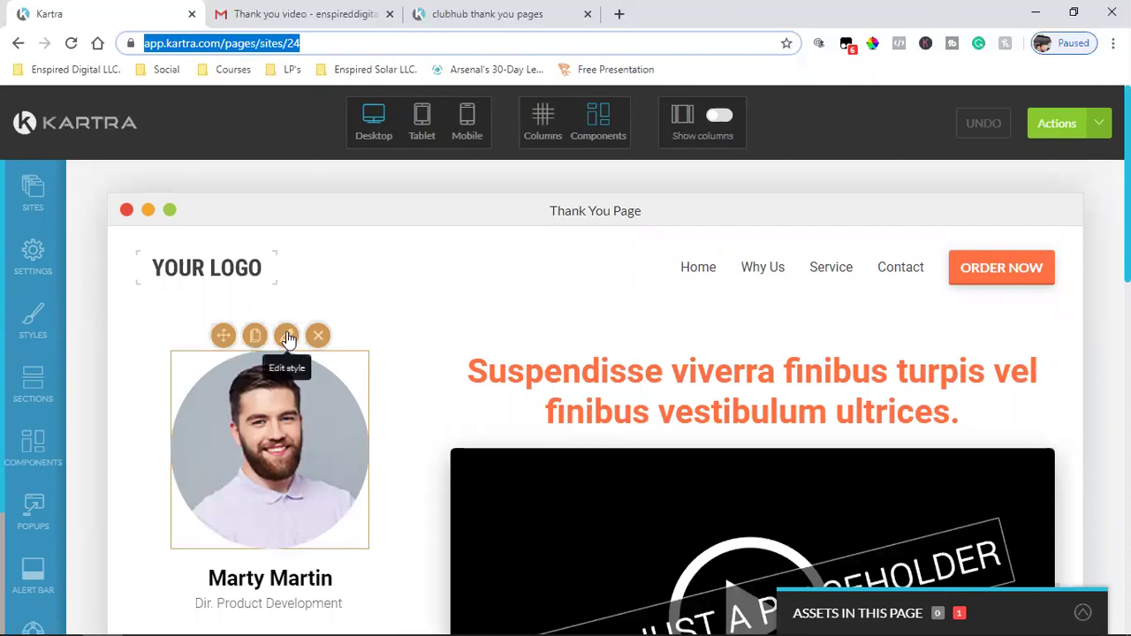
# - Open the presenter photo's style settings, cross-checking the reference page and the thank-you video email
pyautogui.click(287, 337)
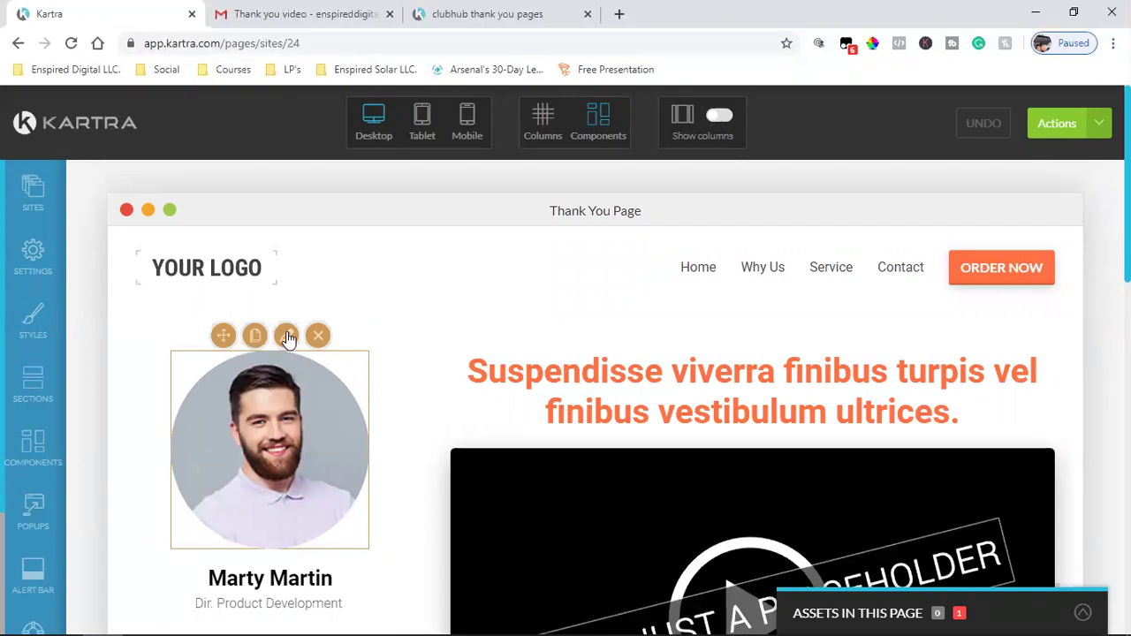
pyautogui.click(287, 337)
pyautogui.click(451, 11)
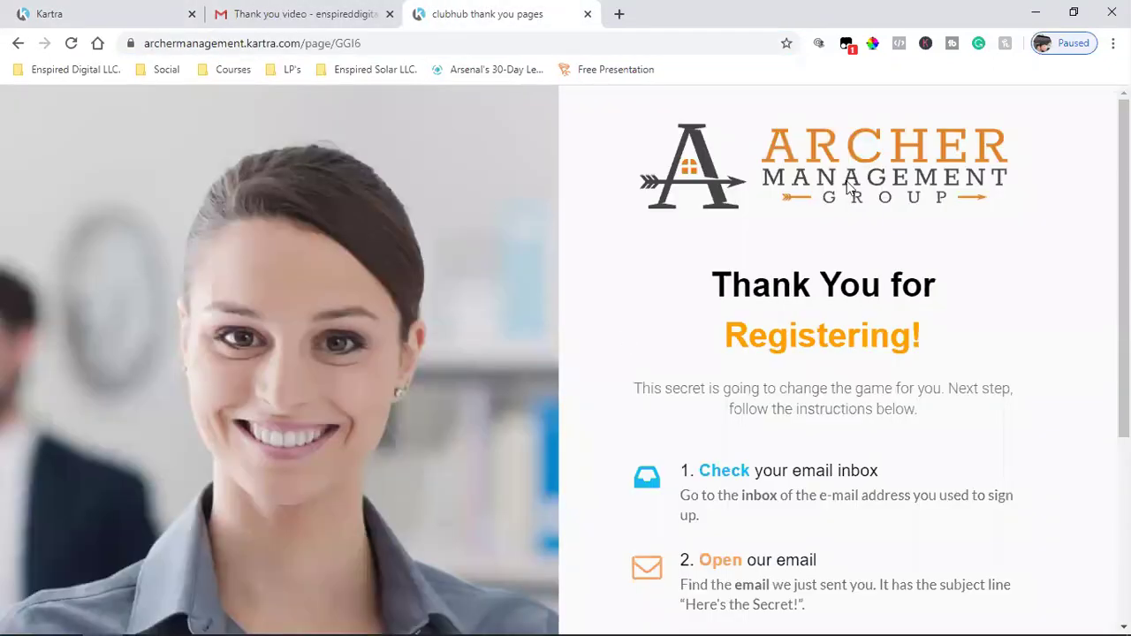
pyautogui.click(300, 13)
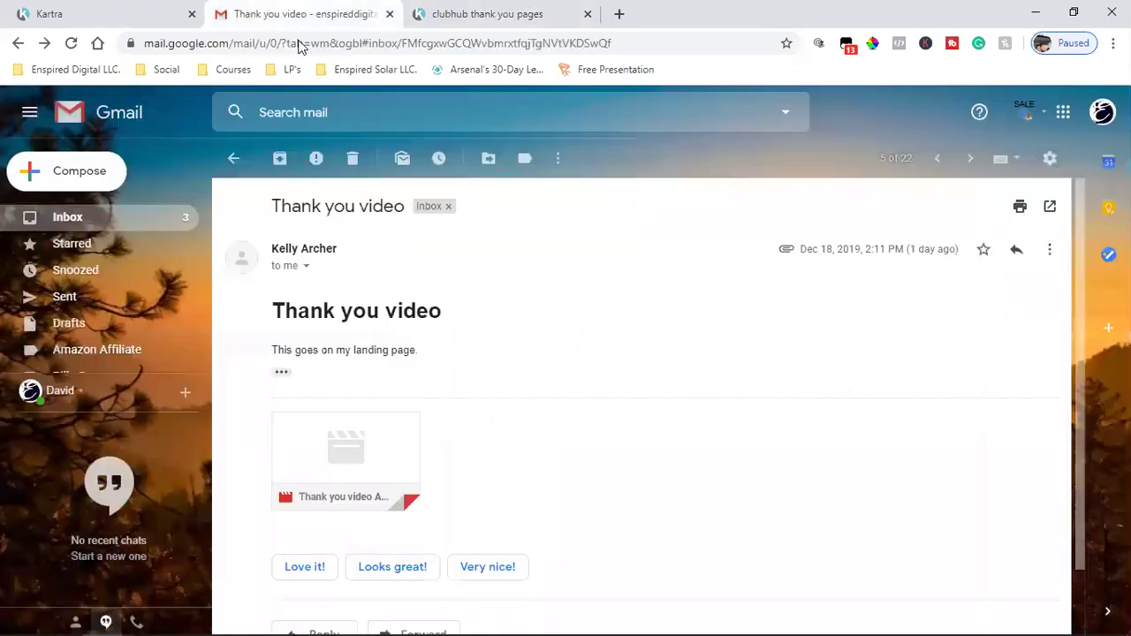
pyautogui.click(149, 10)
pyautogui.click(477, 15)
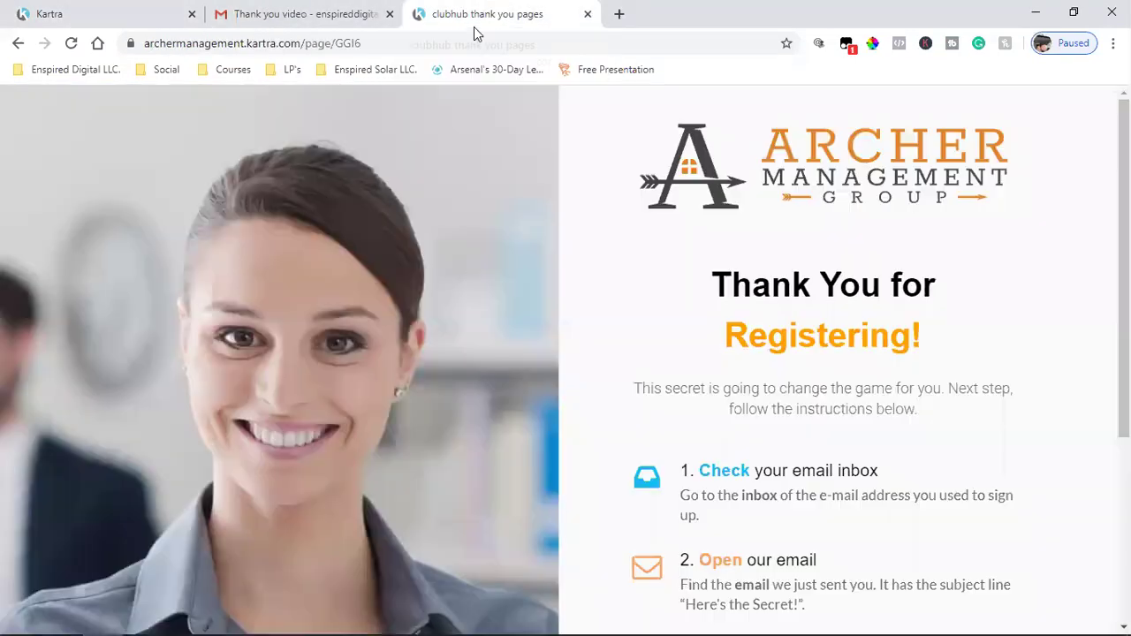
pyautogui.click(276, 7)
pyautogui.click(177, 14)
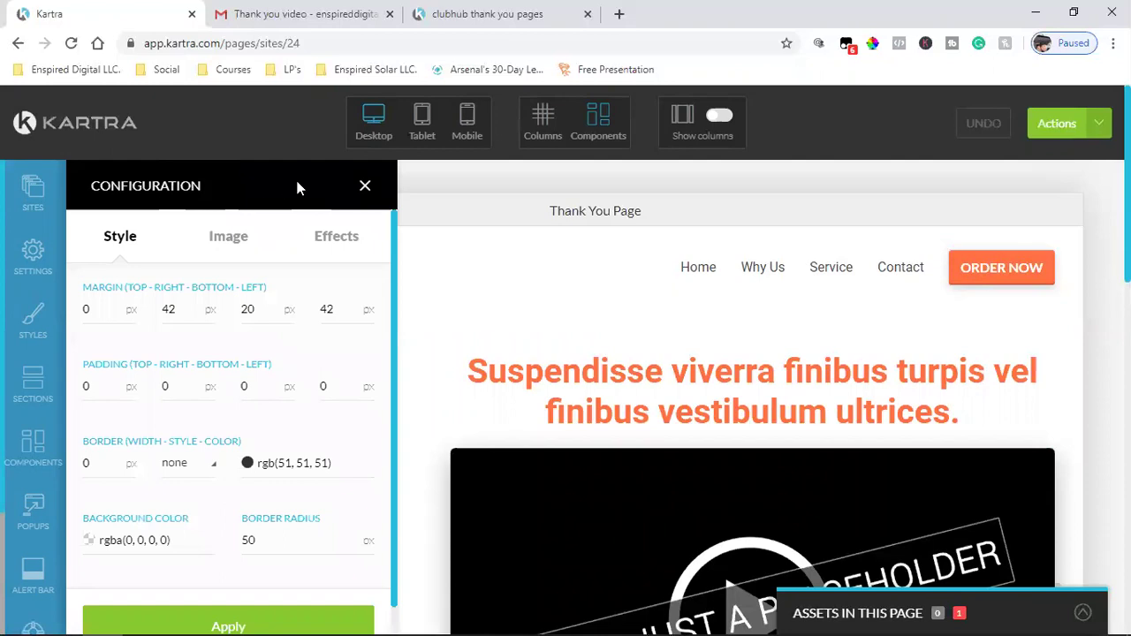
# - Close the element settings panel and delete the presenter's profile photo
pyautogui.click(362, 185)
pyautogui.moveTo(274, 349)
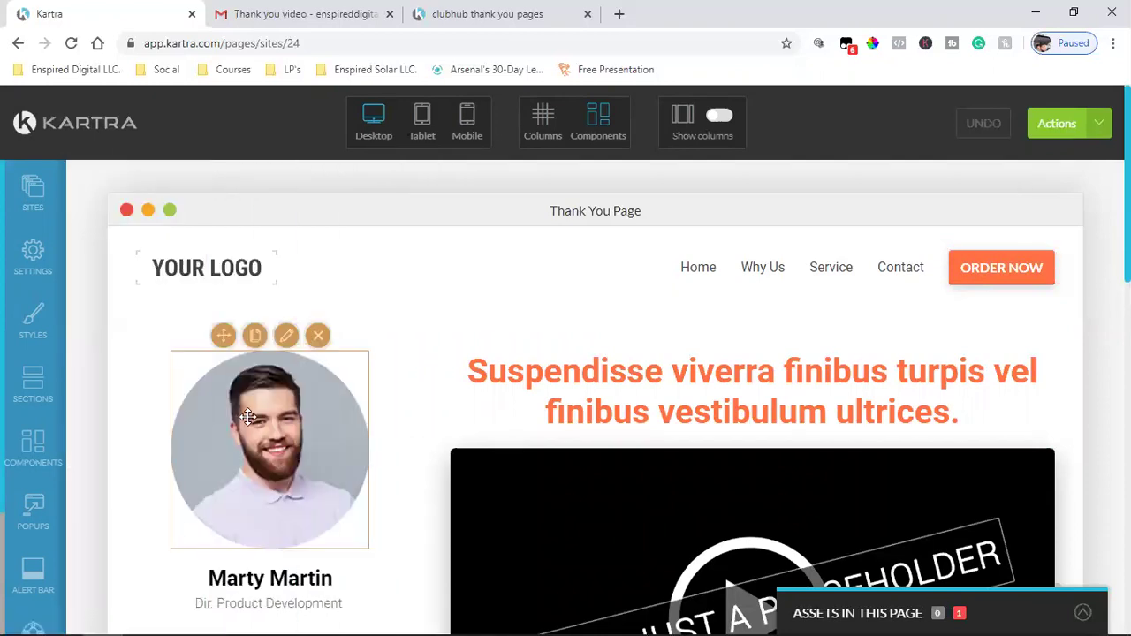
pyautogui.click(319, 334)
# - Replace the YOUR LOGO placeholder with the Archer Management Group logo from the image library
pyautogui.moveTo(209, 270)
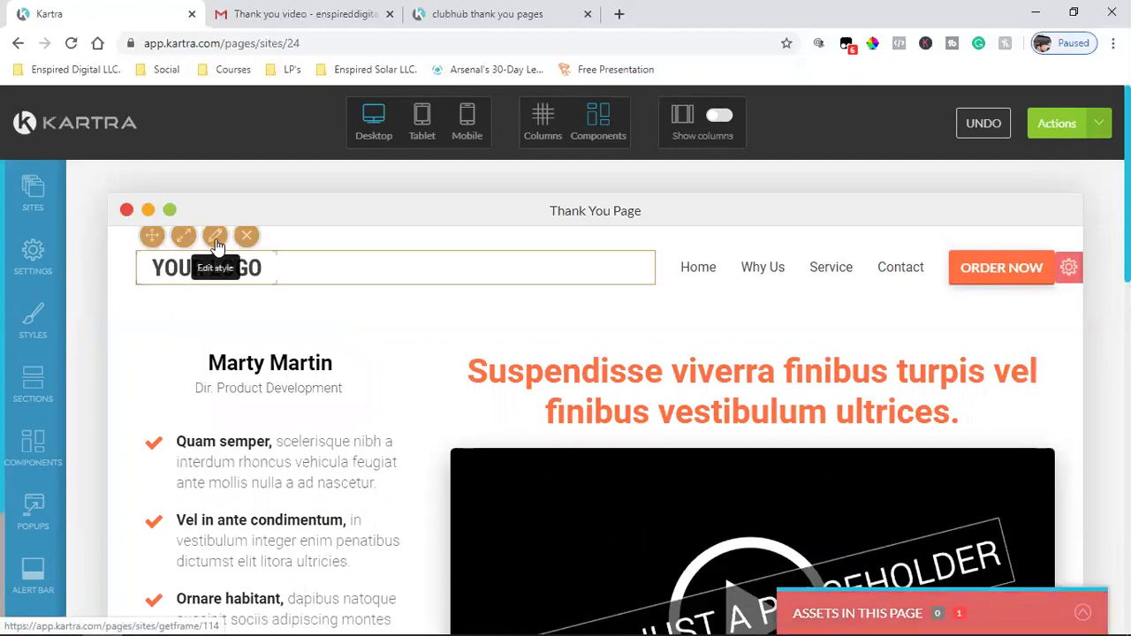
pyautogui.click(216, 240)
pyautogui.click(200, 247)
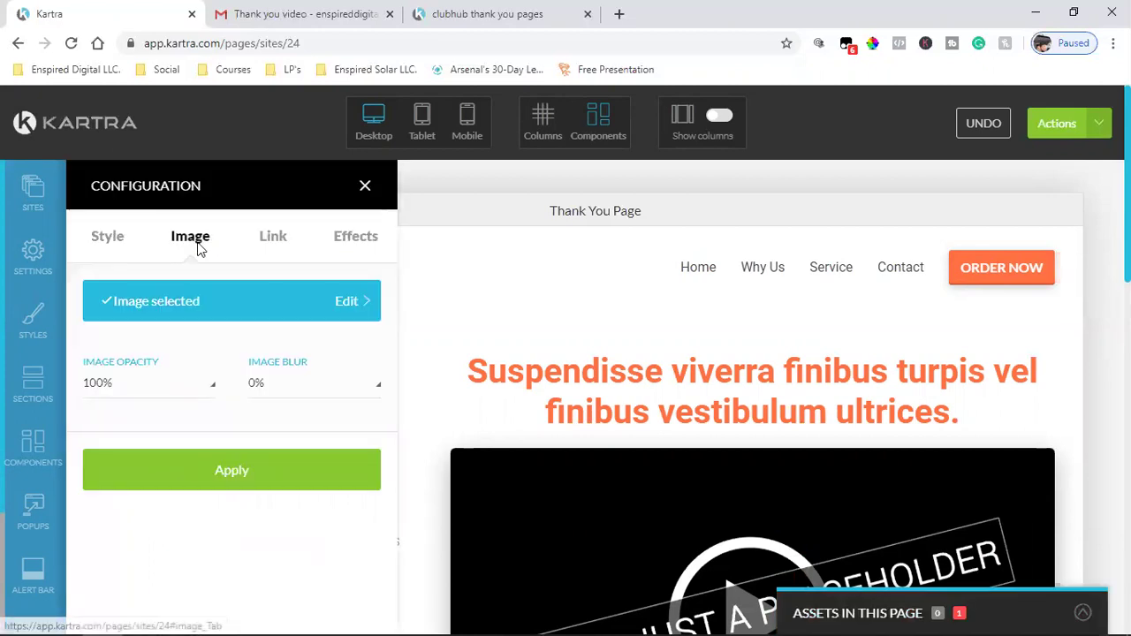
pyautogui.click(192, 308)
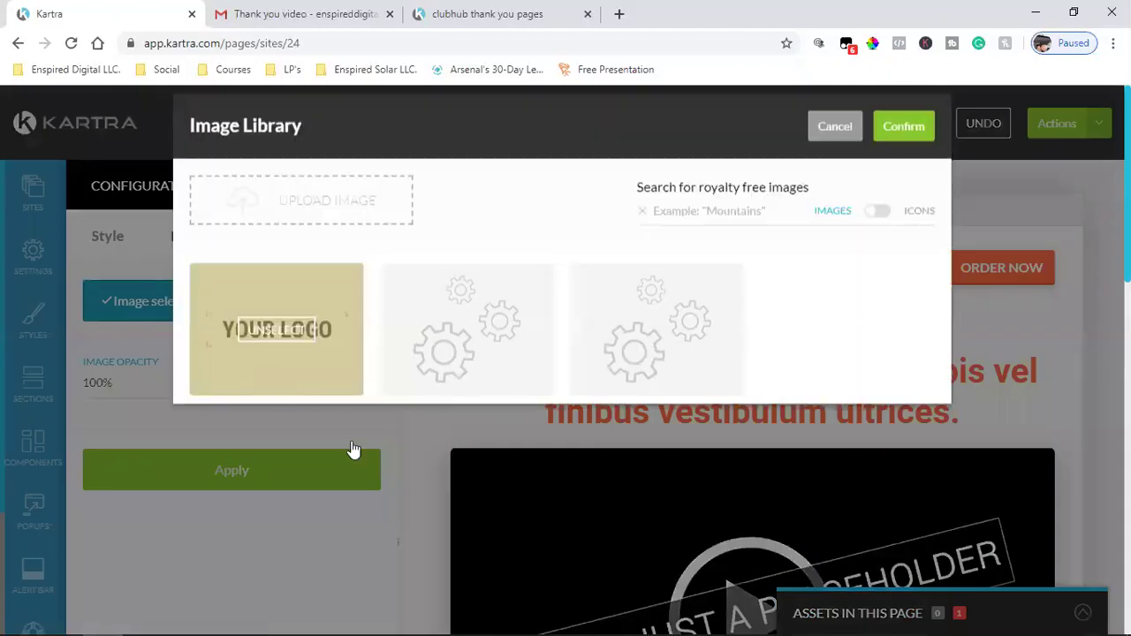
pyautogui.click(656, 381)
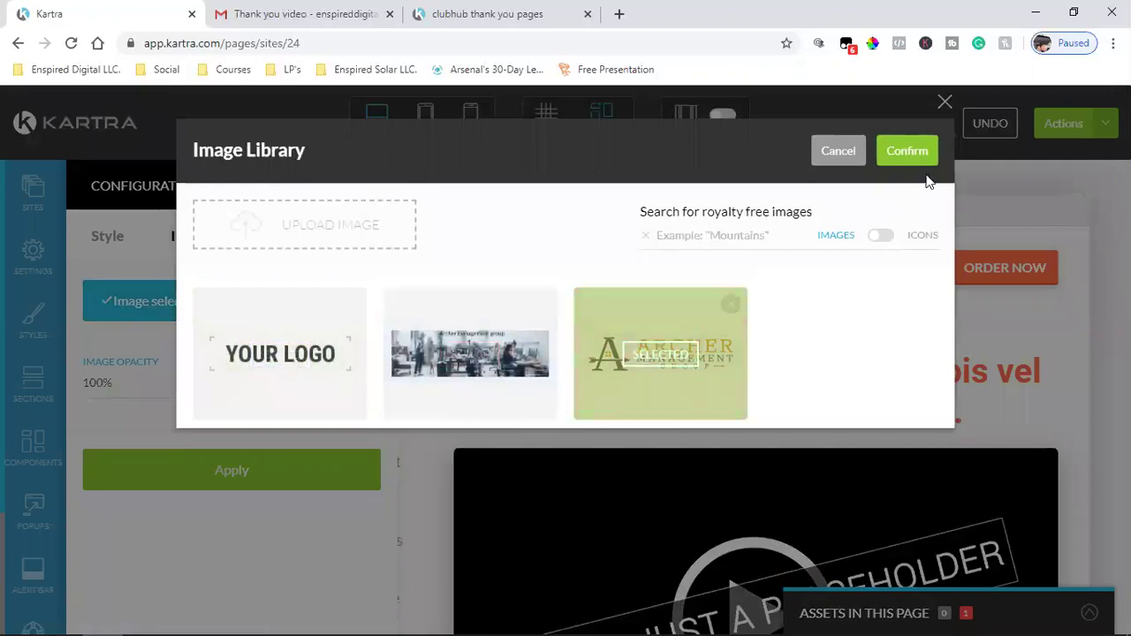
pyautogui.click(907, 151)
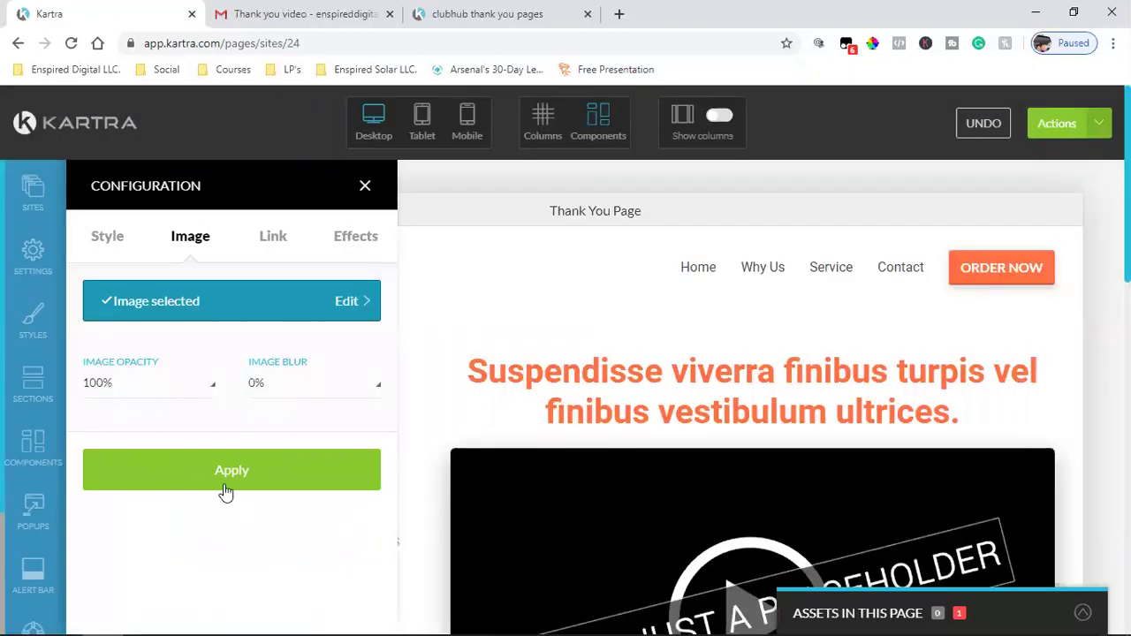
pyautogui.click(226, 486)
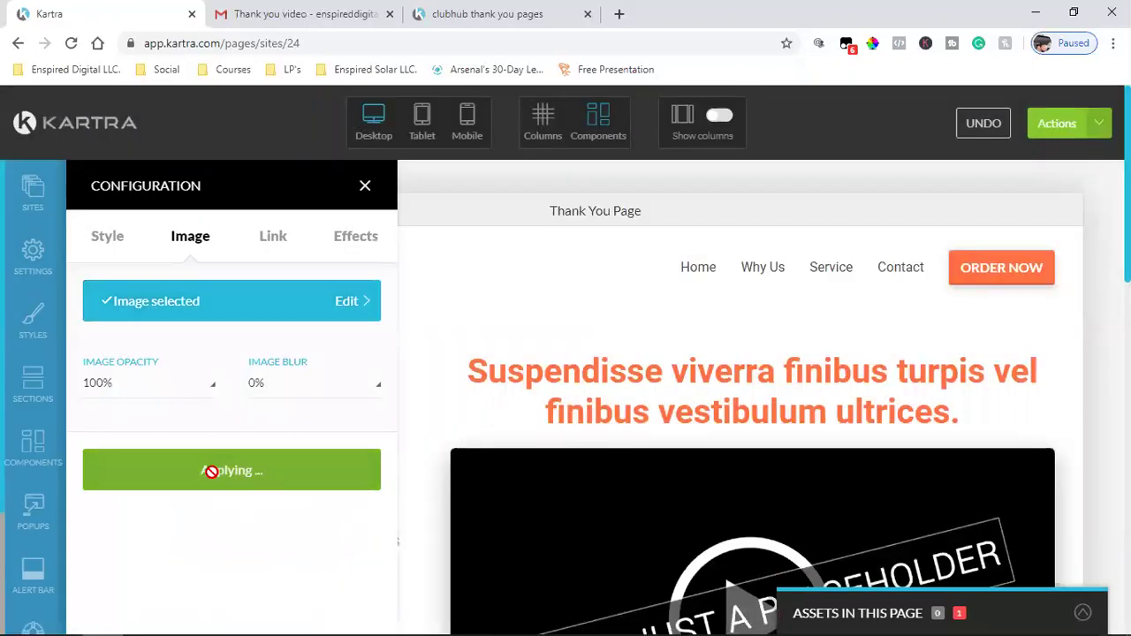
pyautogui.click(364, 187)
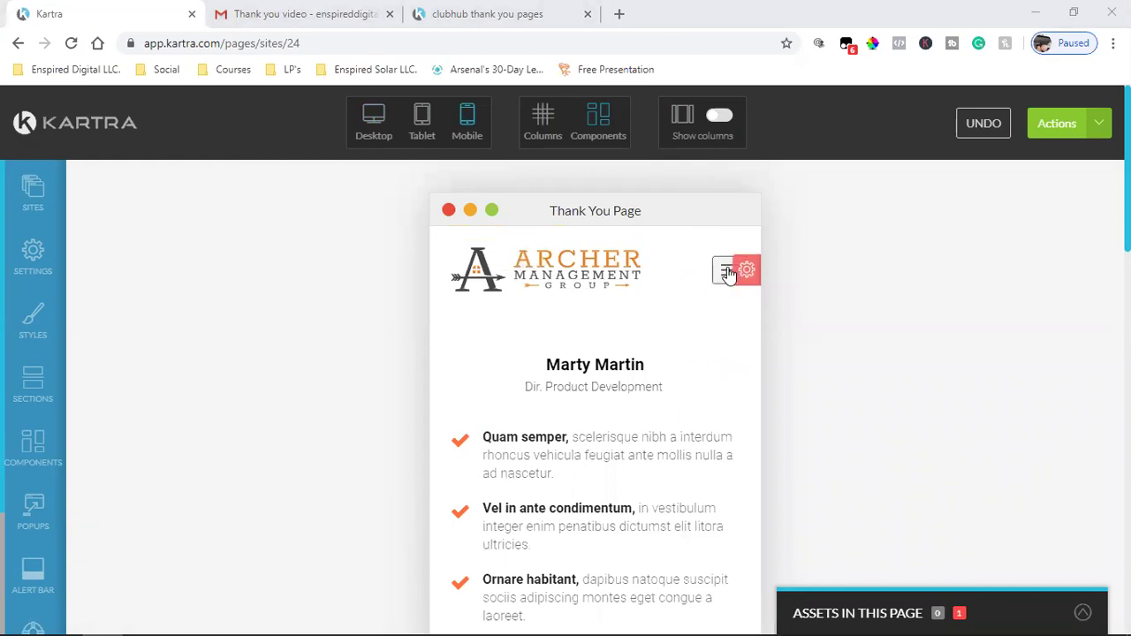
# - Expand the mobile navigation menu, then delete the header section holding the logo and menu
pyautogui.click(727, 273)
pyautogui.click(727, 273)
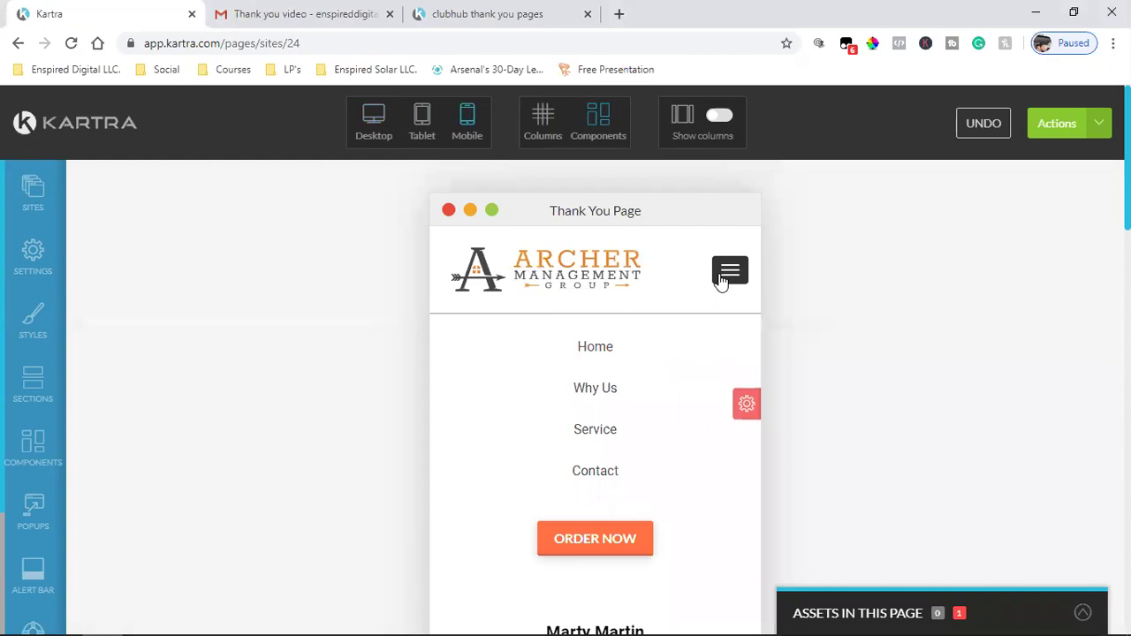
pyautogui.scroll(-1, 747, 404)
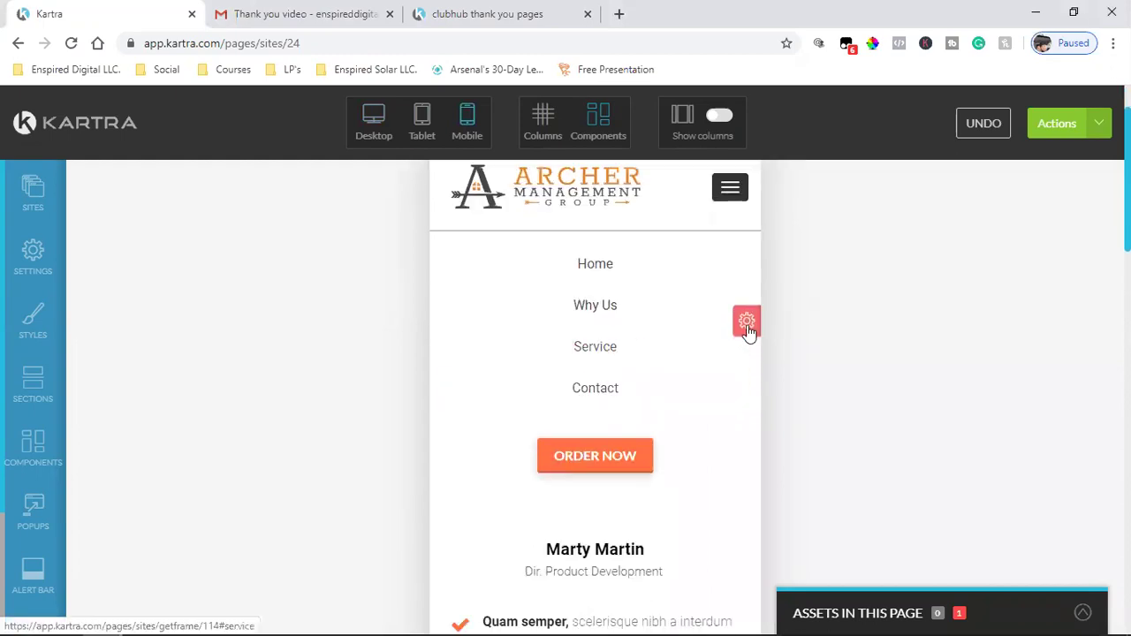
pyautogui.moveTo(732, 378)
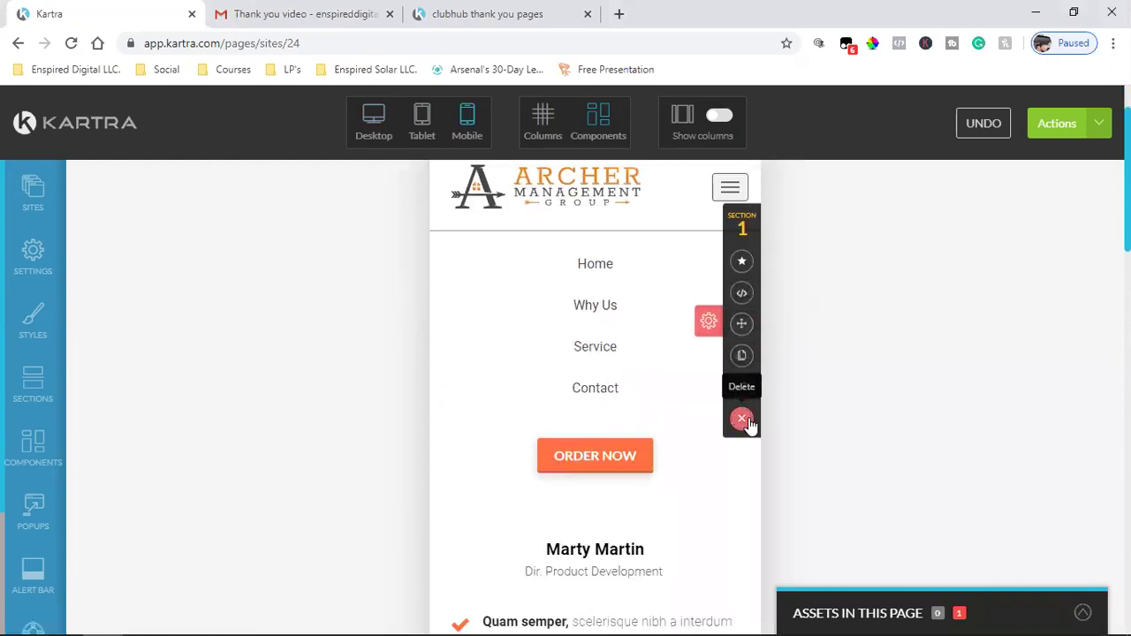
pyautogui.click(742, 419)
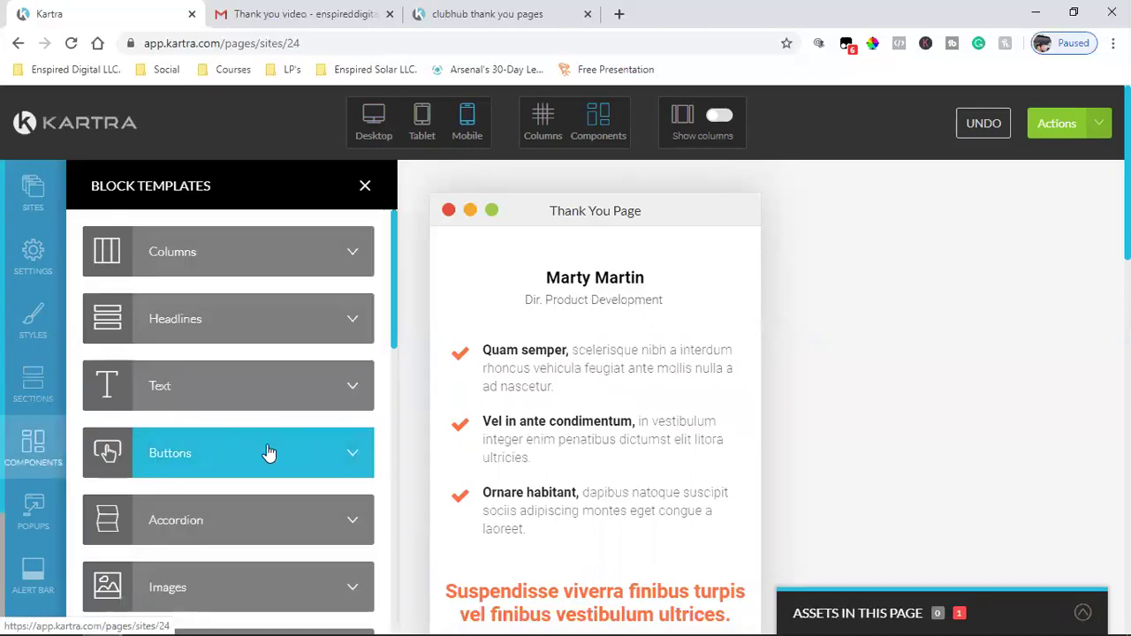
pyautogui.scroll(-3, 241, 492)
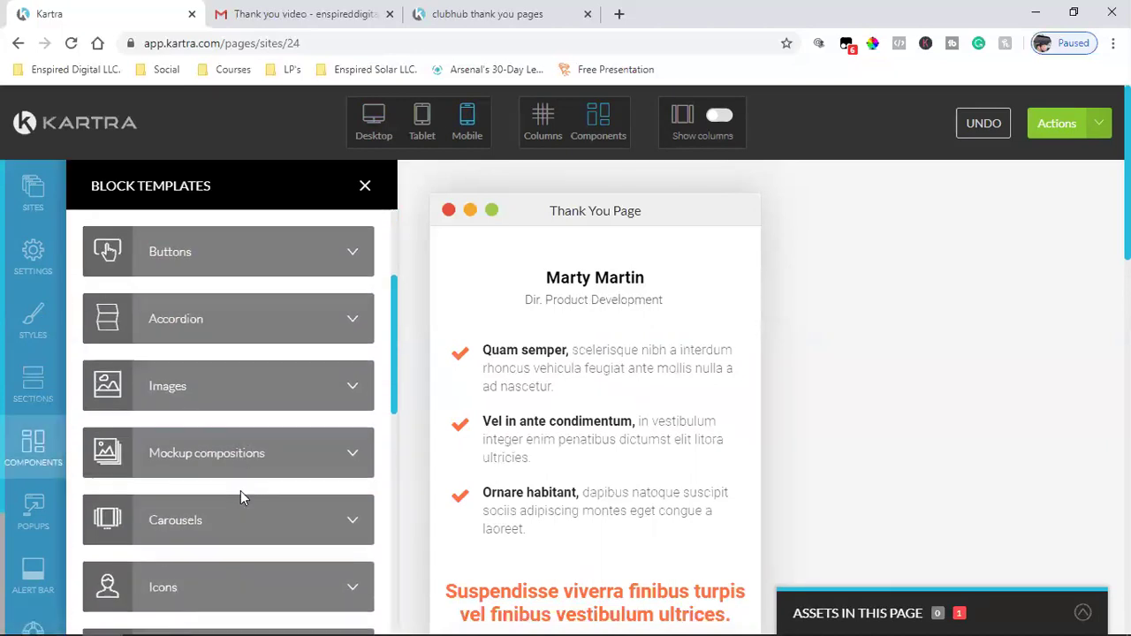
pyautogui.scroll(-7, 243, 497)
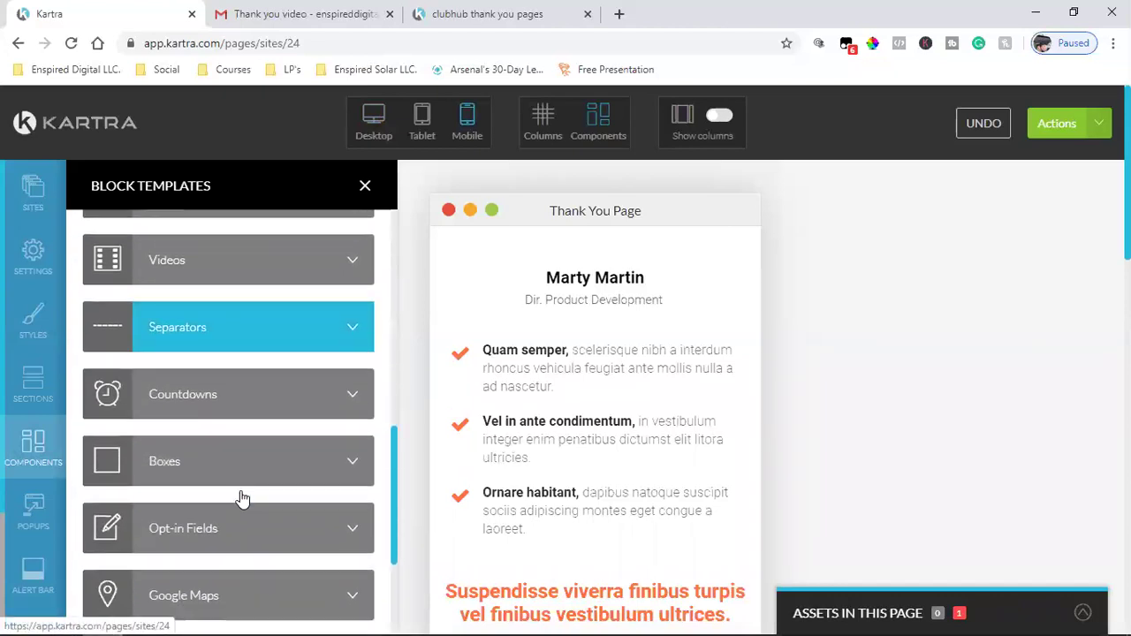
pyautogui.scroll(-2, 243, 498)
pyautogui.scroll(10, 243, 498)
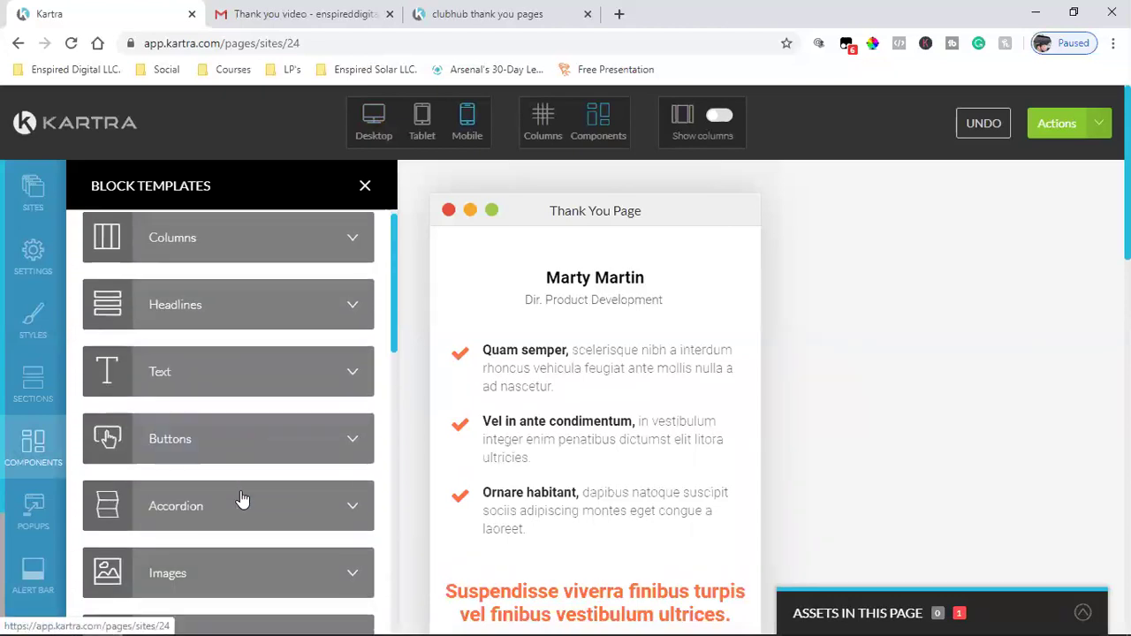
pyautogui.scroll(-3, 243, 500)
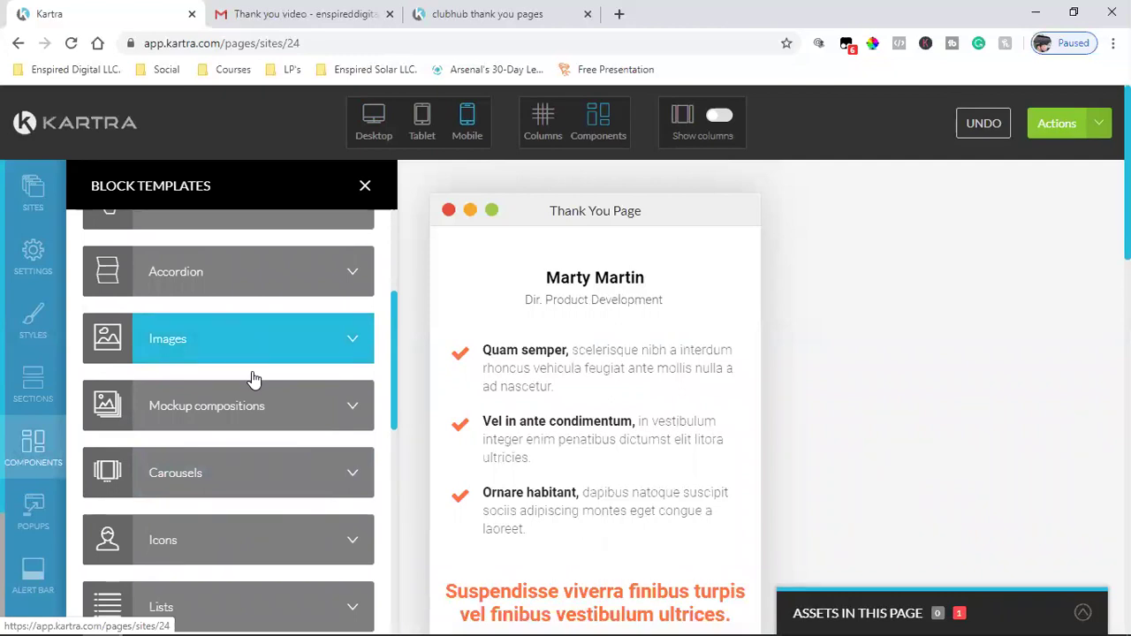
pyautogui.click(252, 371)
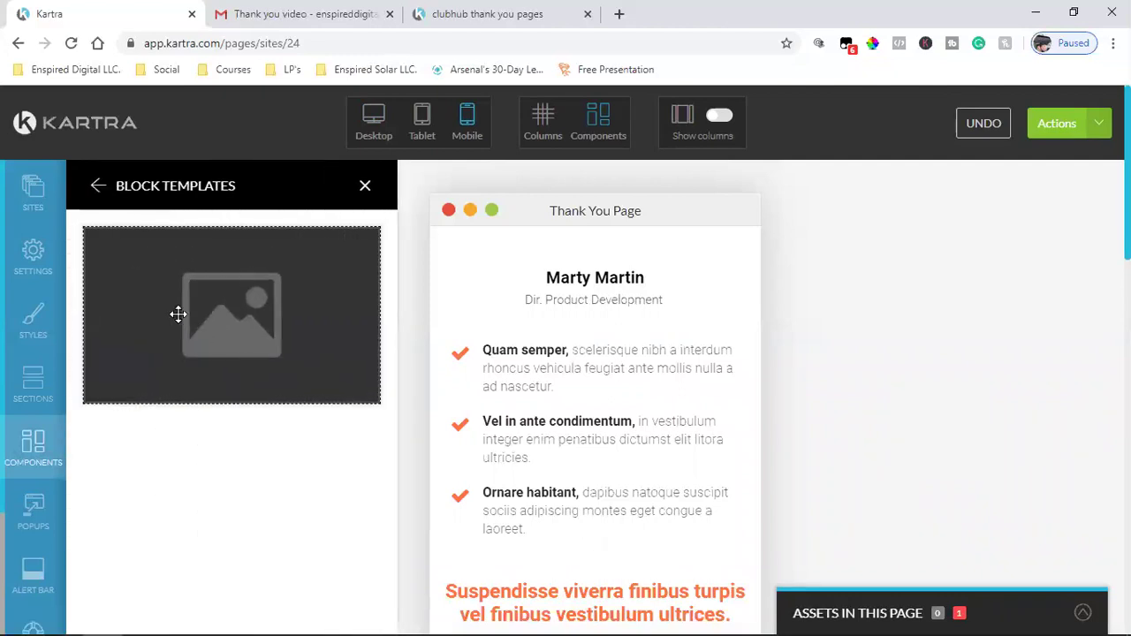
pyautogui.moveTo(206, 311); pyautogui.dragTo(566, 285)
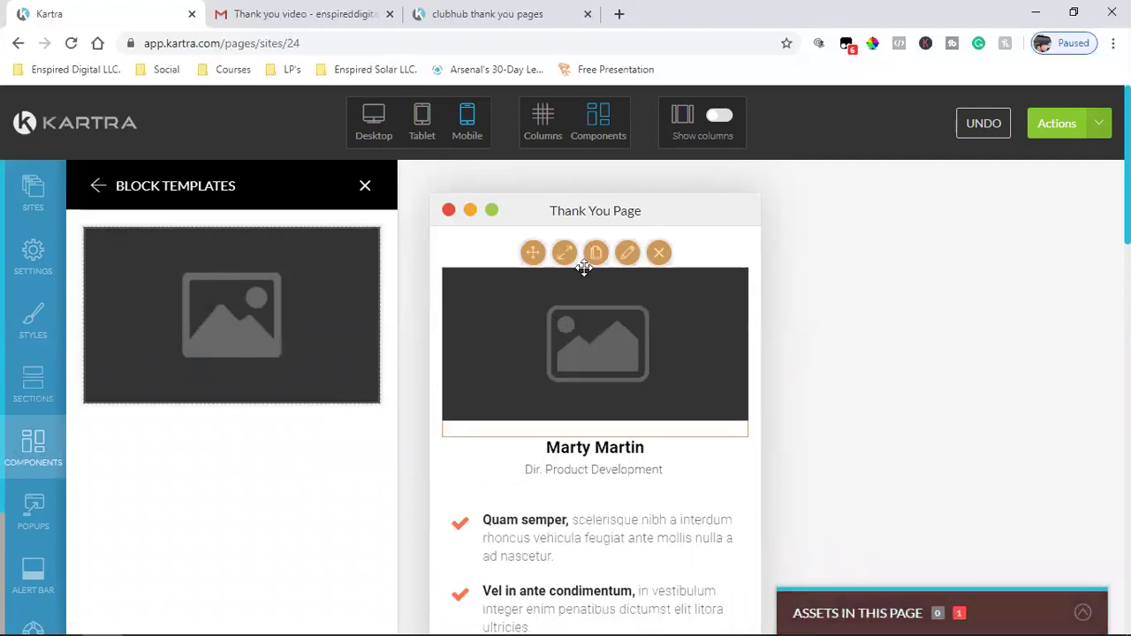
# - Set the new image block to the Archer Management Group logo and apply it
pyautogui.click(627, 253)
pyautogui.click(141, 300)
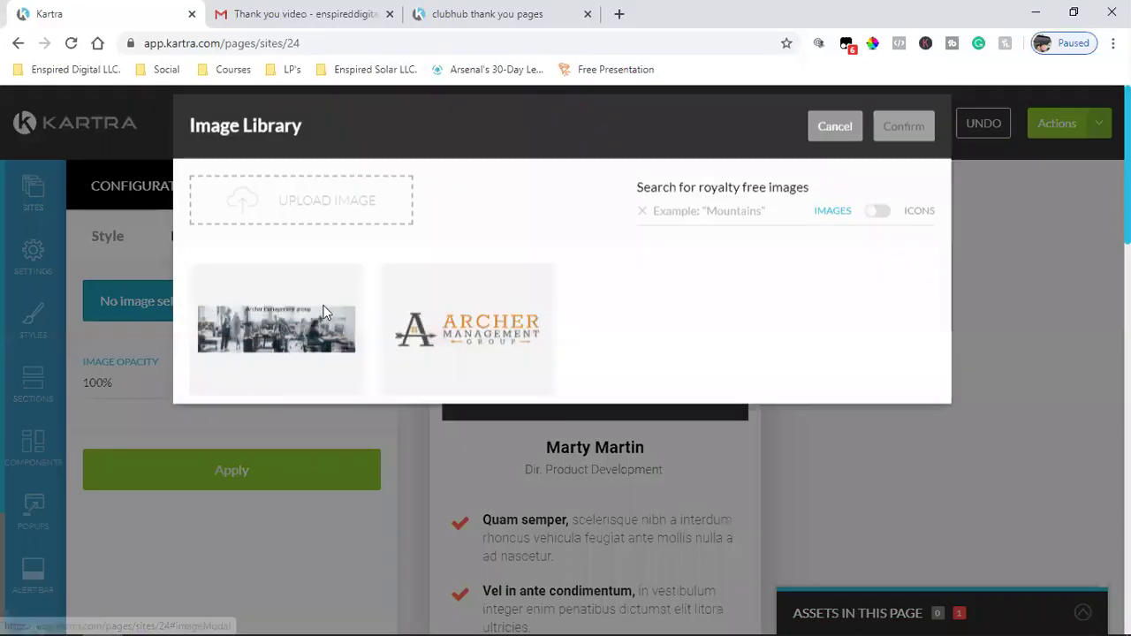
pyautogui.click(473, 352)
pyautogui.click(886, 168)
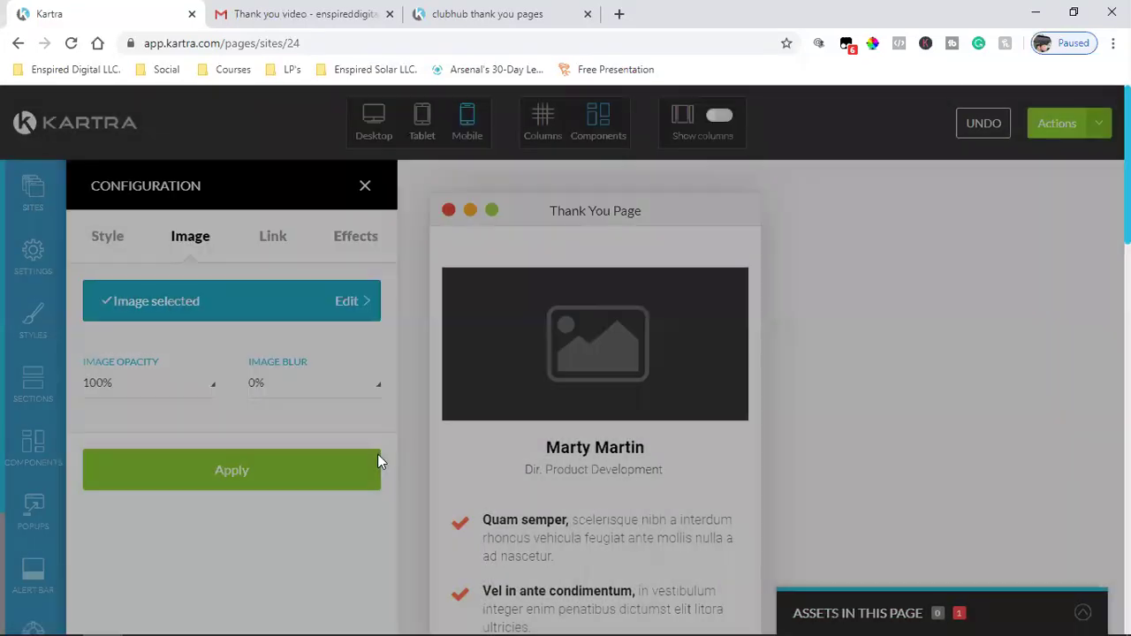
pyautogui.click(227, 470)
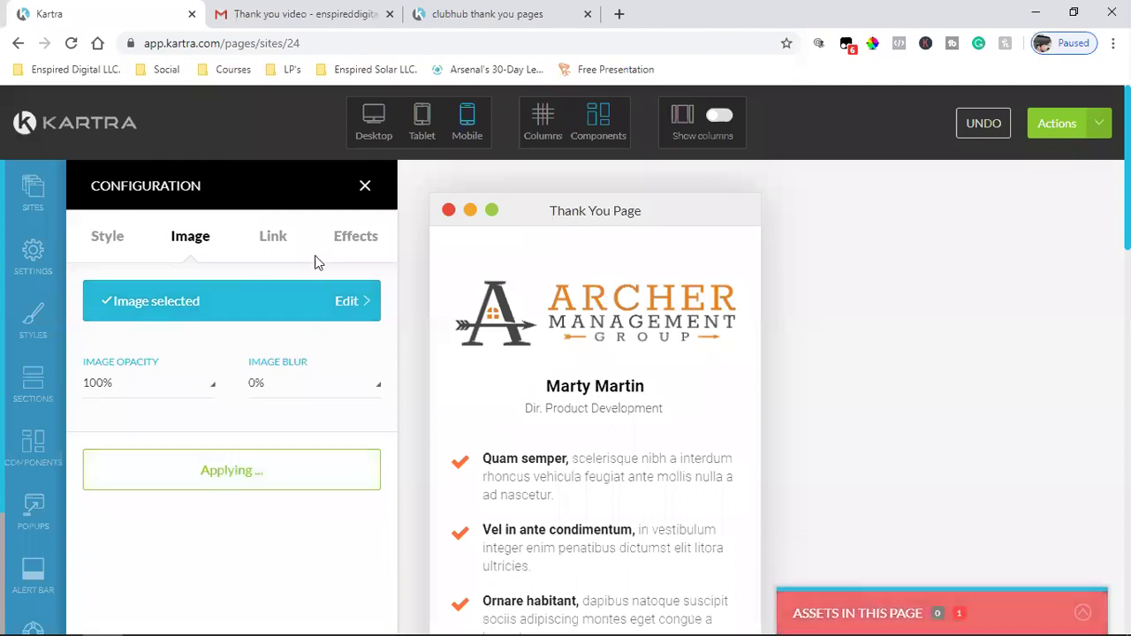
pyautogui.click(365, 185)
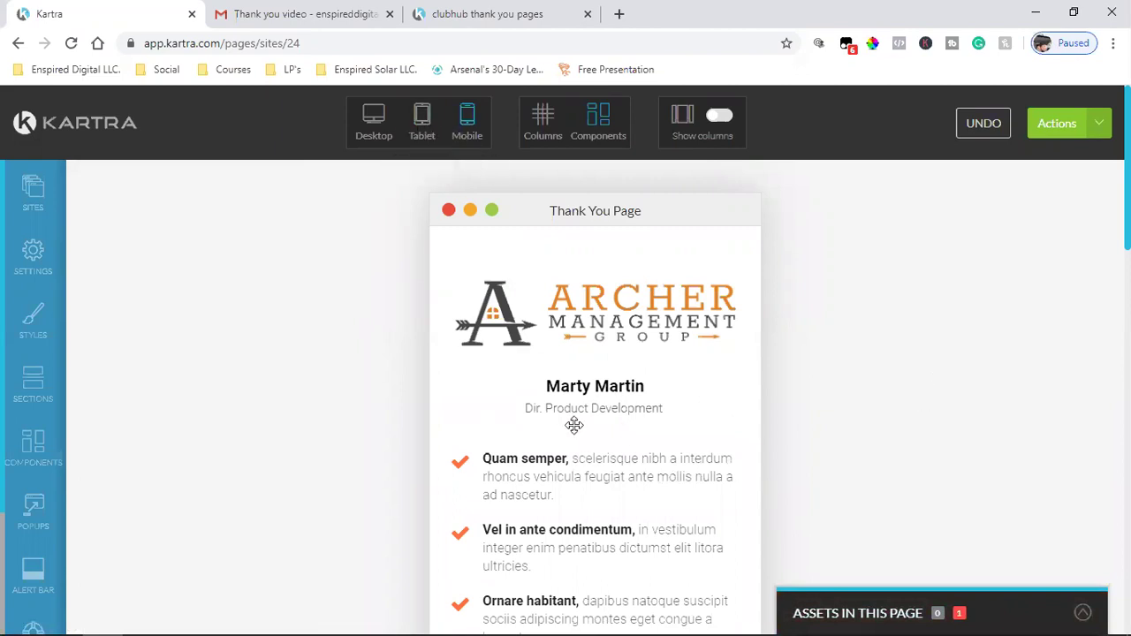
# - Delete the crossed-out $99.99 / $32.99 price line above the ORDER NOW button
pyautogui.scroll(-4, 664, 426)
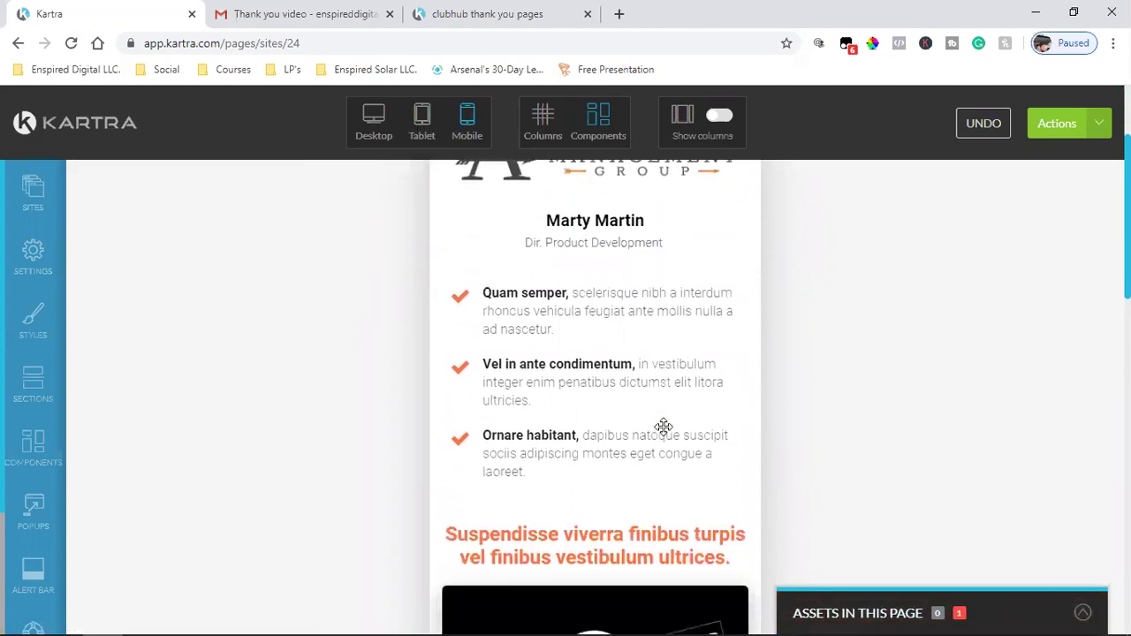
pyautogui.scroll(-9, 663, 426)
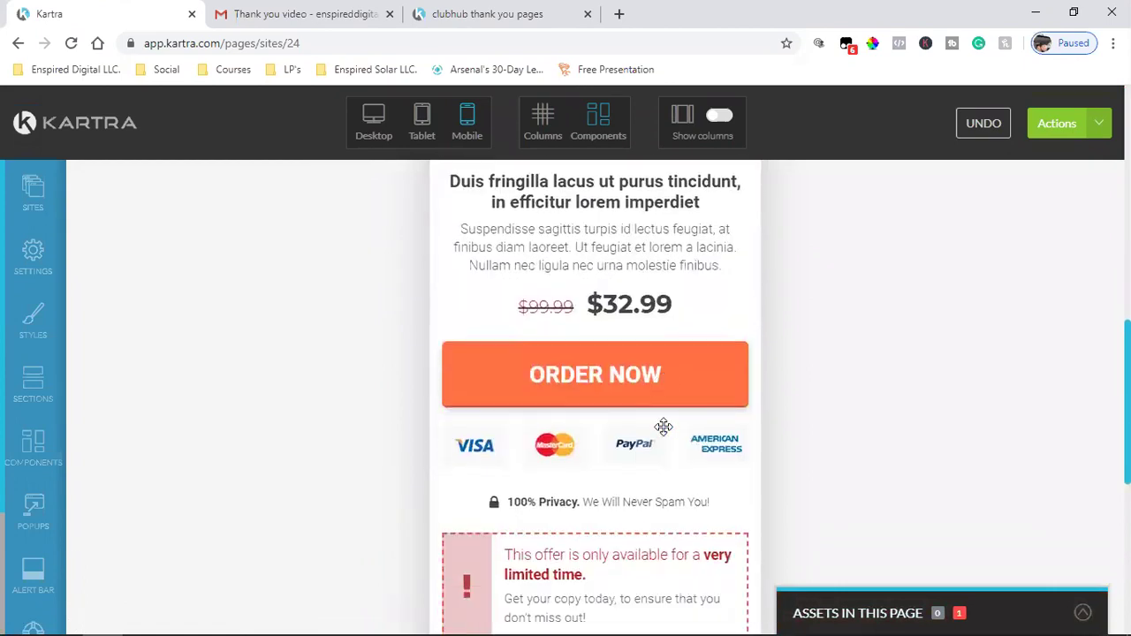
pyautogui.scroll(-3, 661, 428)
pyautogui.scroll(7, 644, 450)
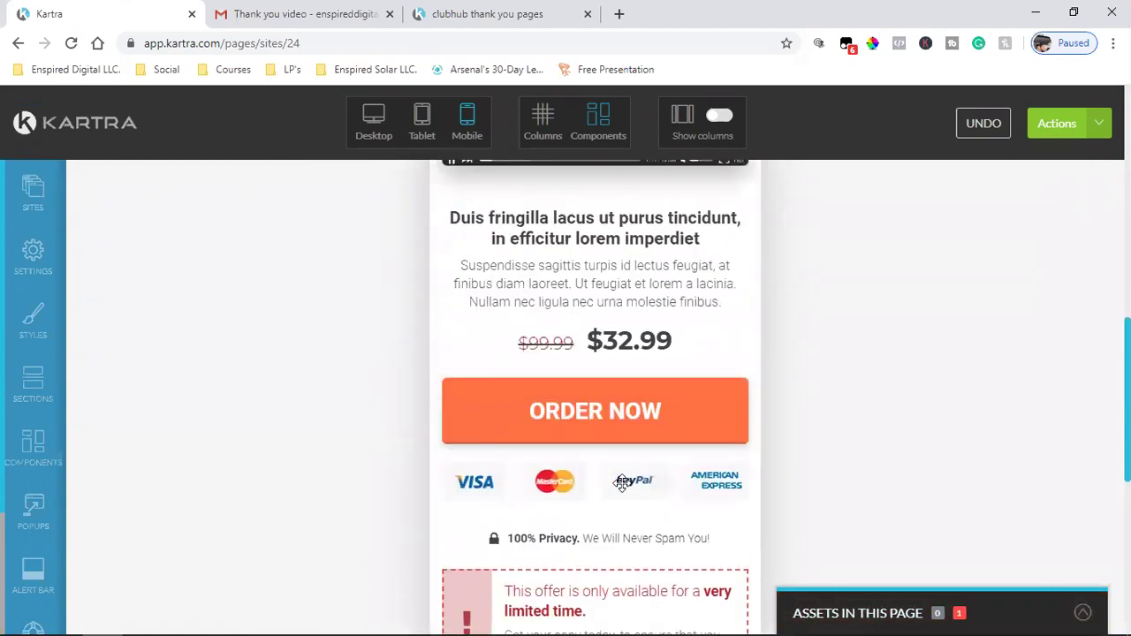
pyautogui.click(662, 371)
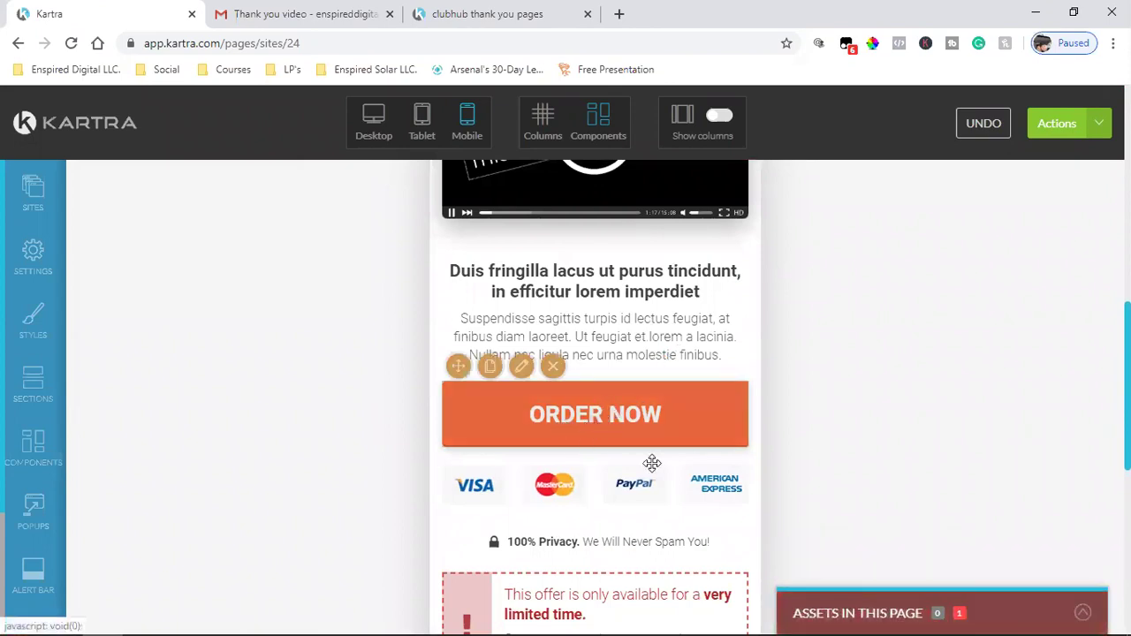
pyautogui.moveTo(566, 425)
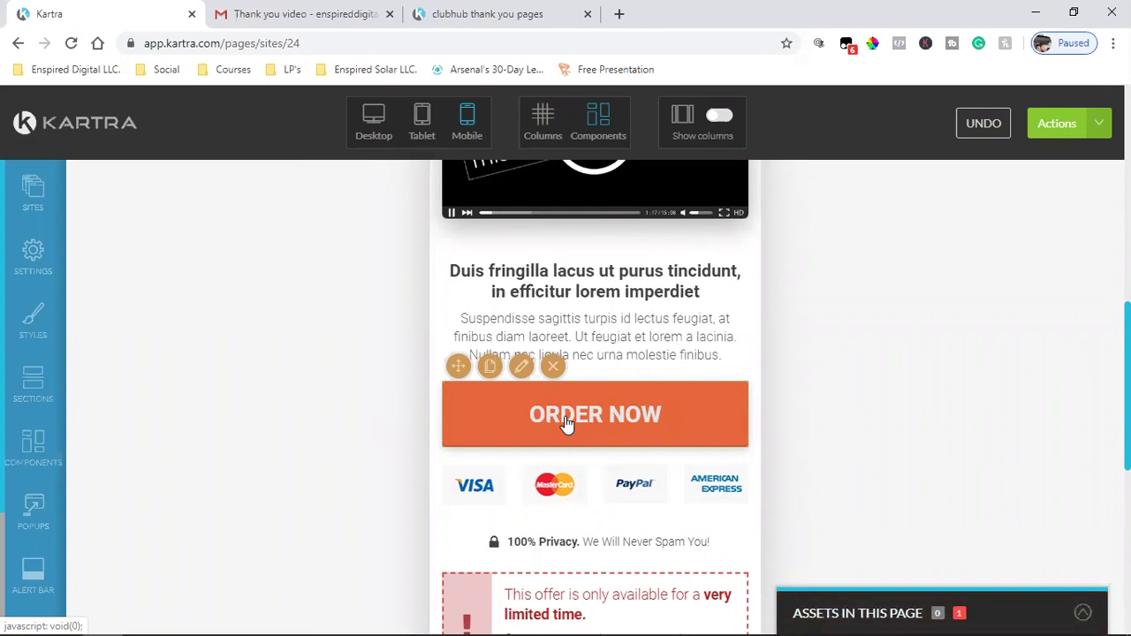
# - Delete the payment-icons block and the limited-time offer box
pyautogui.moveTo(662, 472)
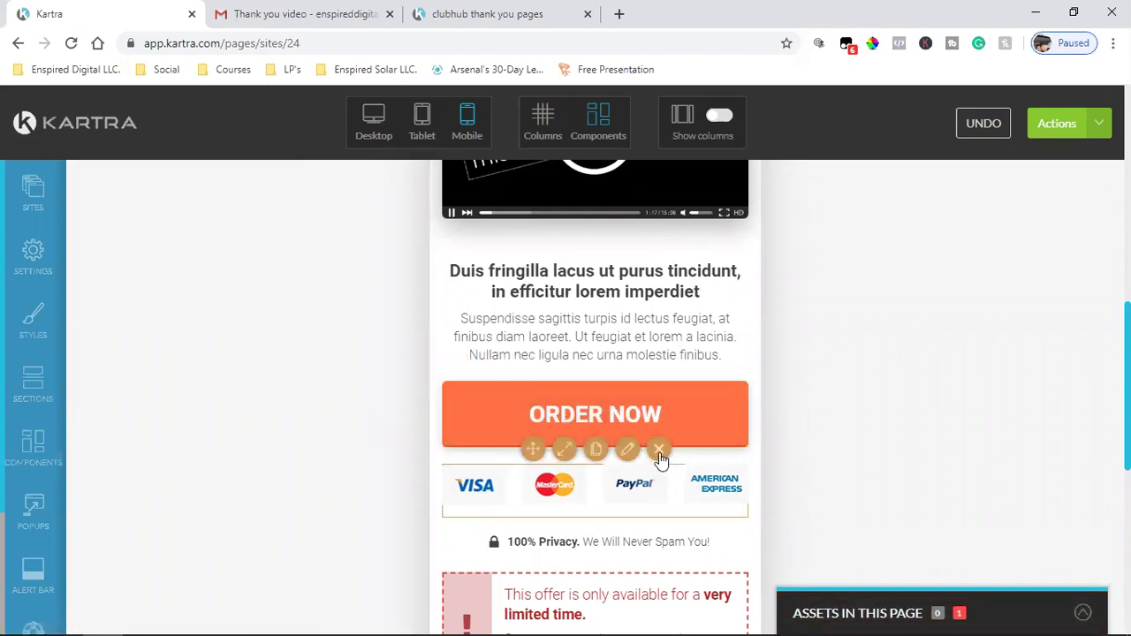
pyautogui.click(659, 450)
pyautogui.moveTo(628, 491)
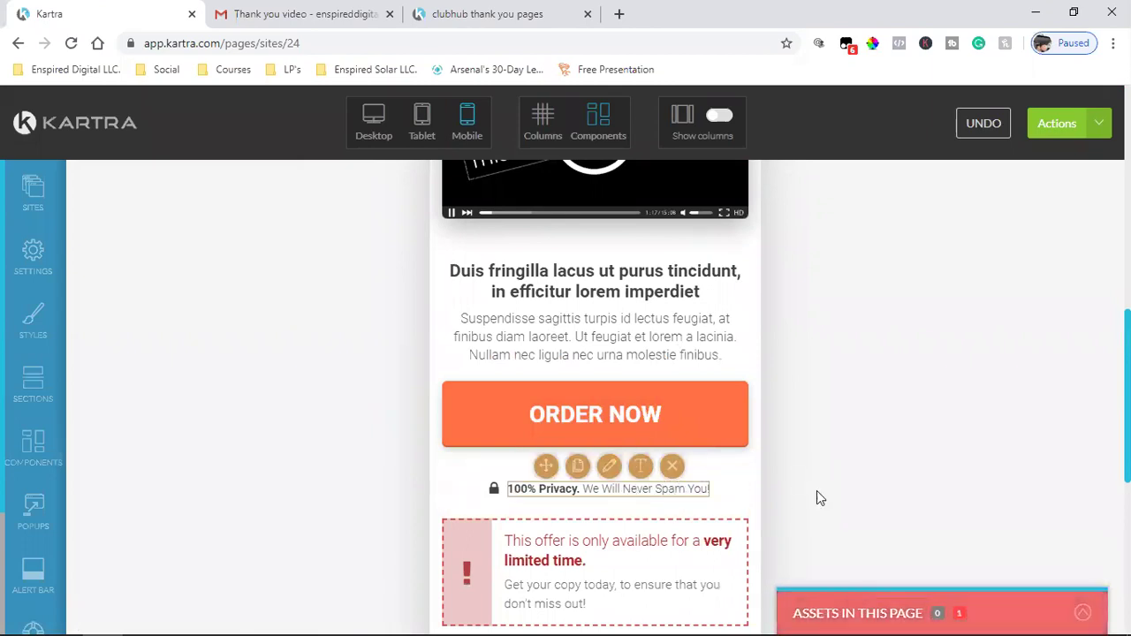
pyautogui.scroll(-2, 795, 493)
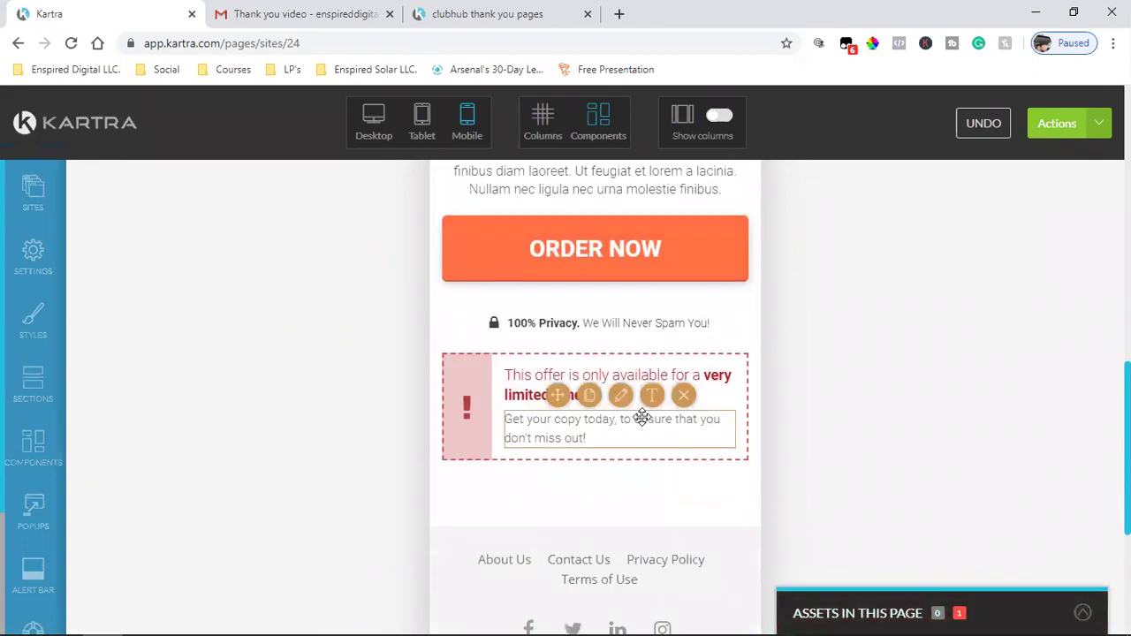
pyautogui.click(644, 353)
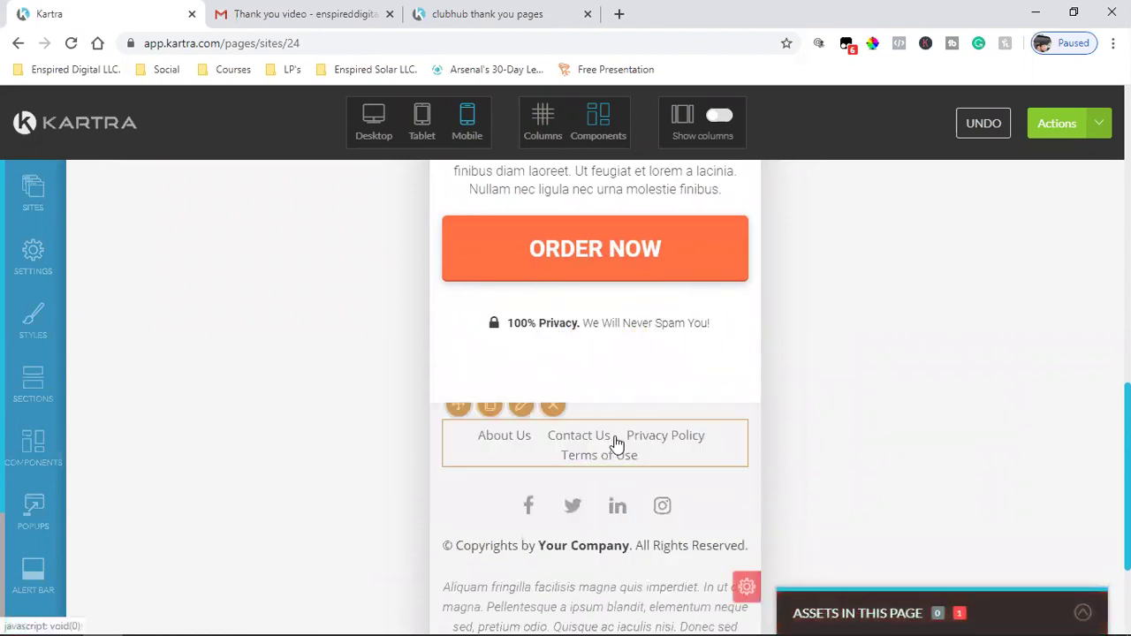
# - Delete the lorem-ipsum text block and the whole footer section
pyautogui.scroll(-2, 836, 429)
pyautogui.scroll(1, 836, 429)
pyautogui.scroll(-1, 813, 432)
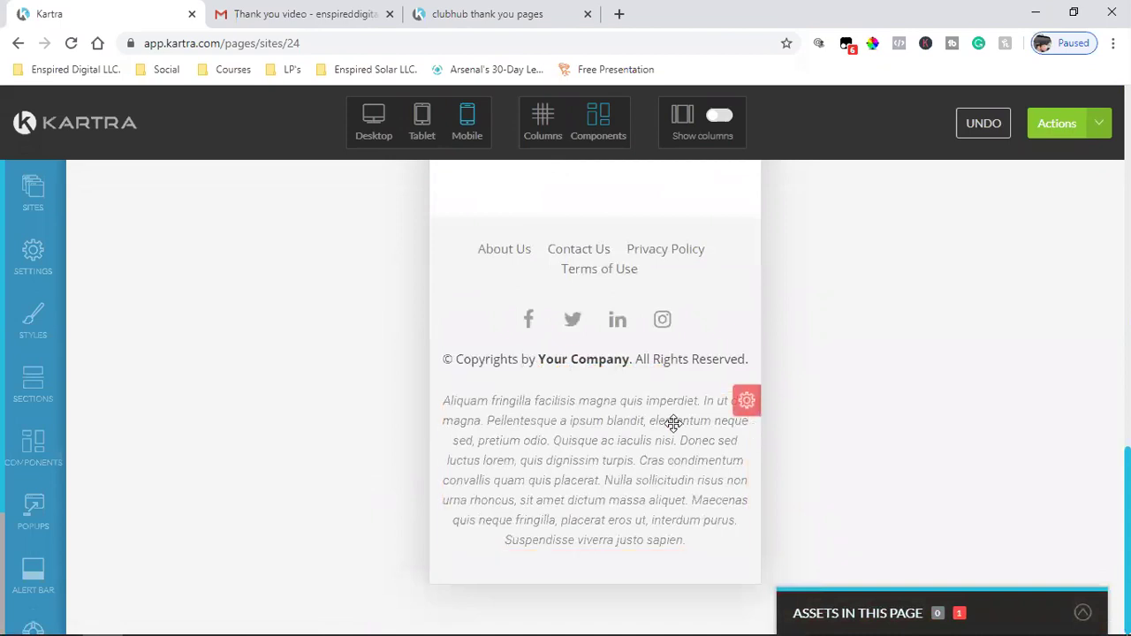
pyautogui.click(659, 377)
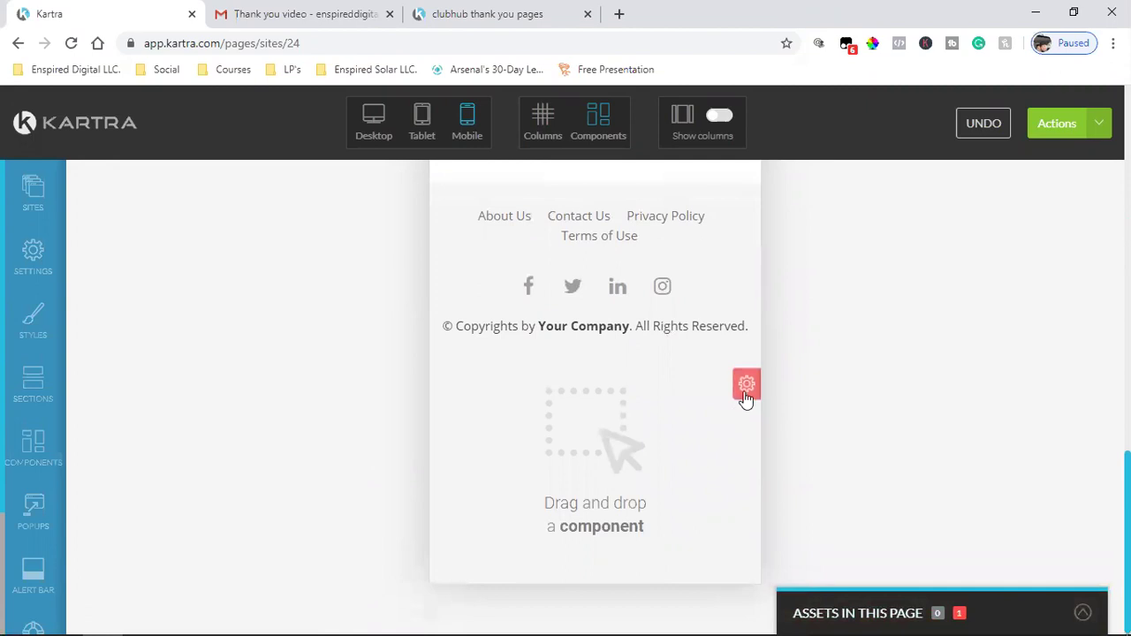
pyautogui.moveTo(745, 386)
pyautogui.click(740, 483)
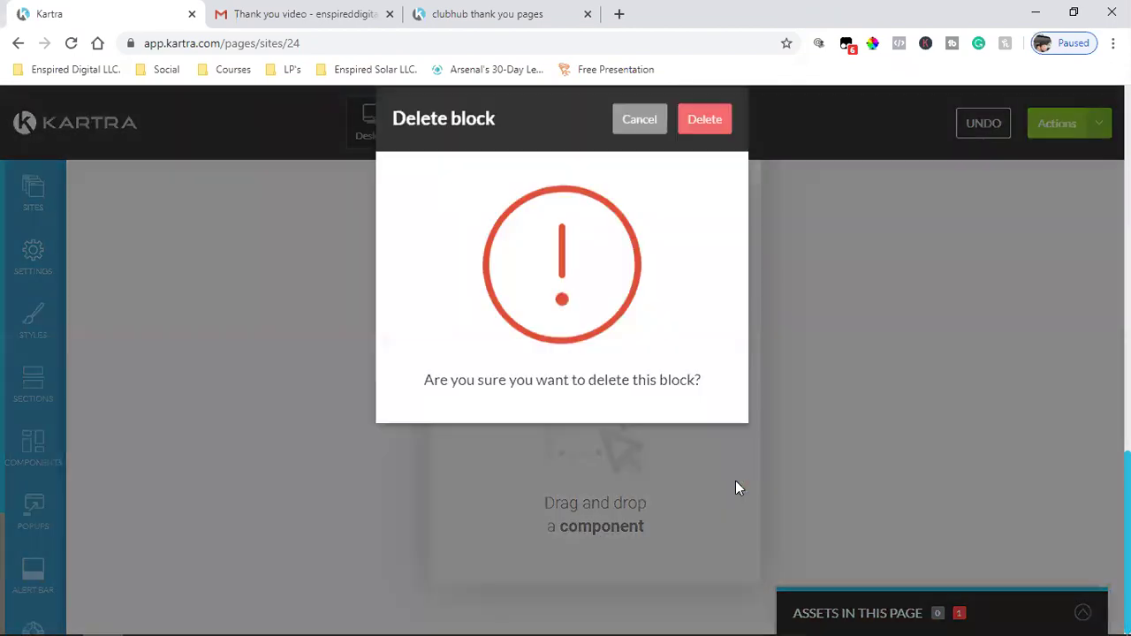
pyautogui.click(710, 147)
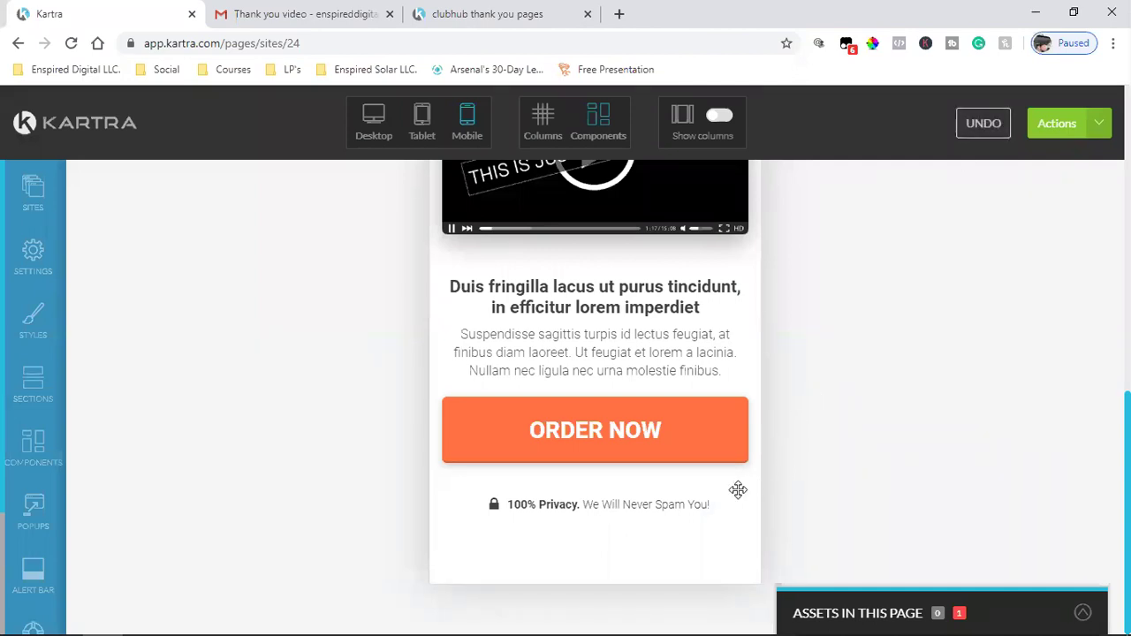
# - Undo repeatedly to restore the offer box, payment logos and $99.99/$32.99 price line
pyautogui.moveTo(737, 490)
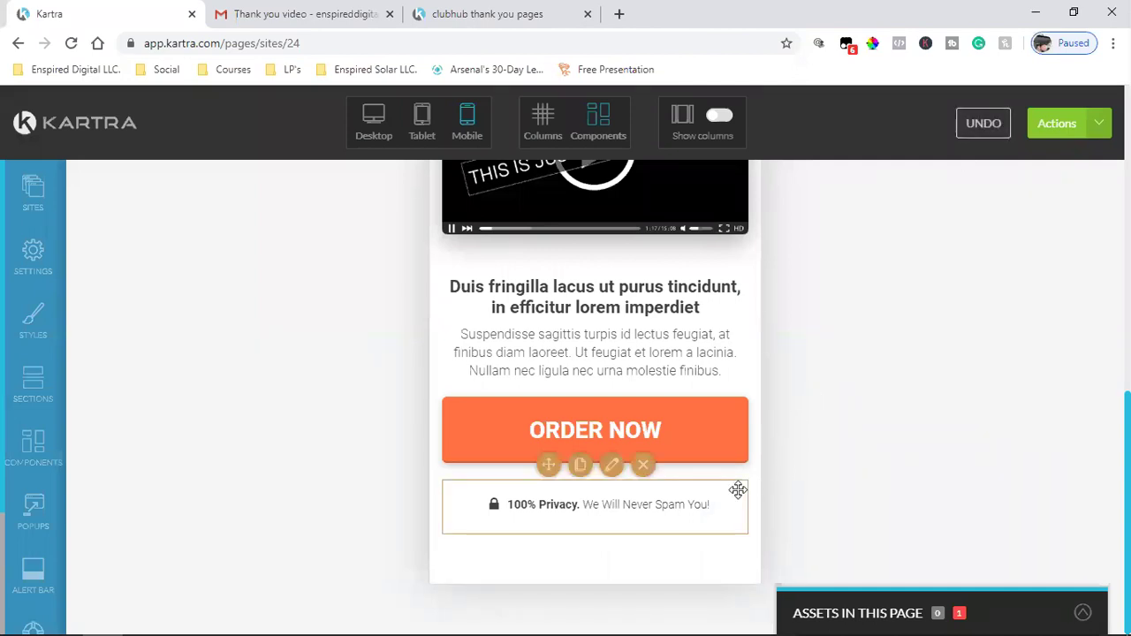
pyautogui.click(976, 129)
pyautogui.scroll(-2, 862, 371)
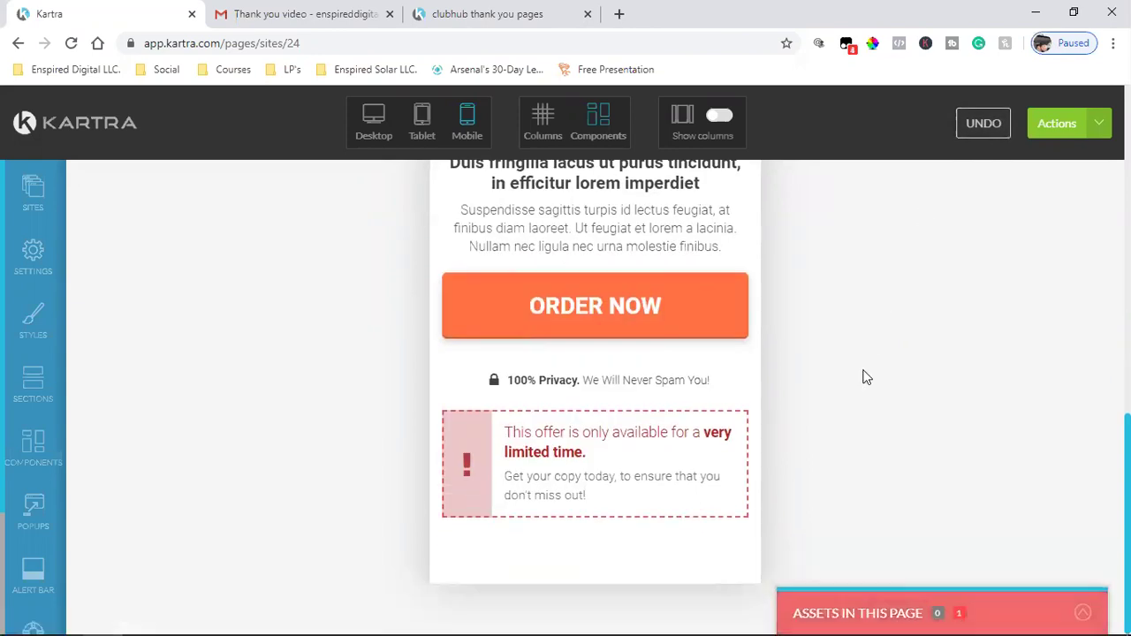
pyautogui.click(972, 124)
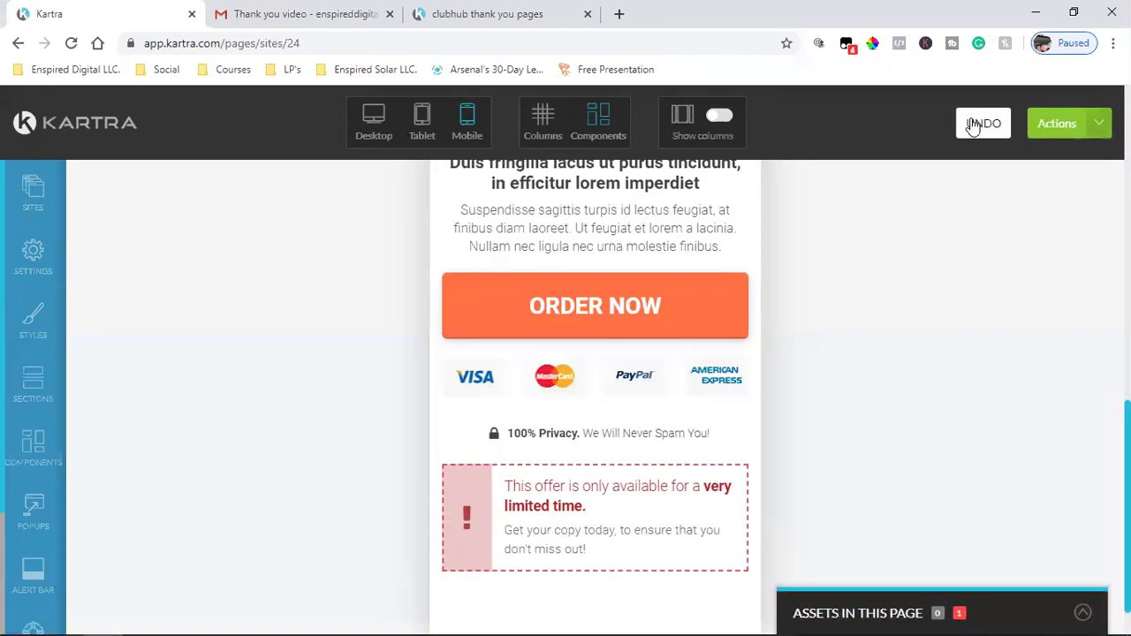
pyautogui.click(972, 125)
pyautogui.scroll(-2, 904, 398)
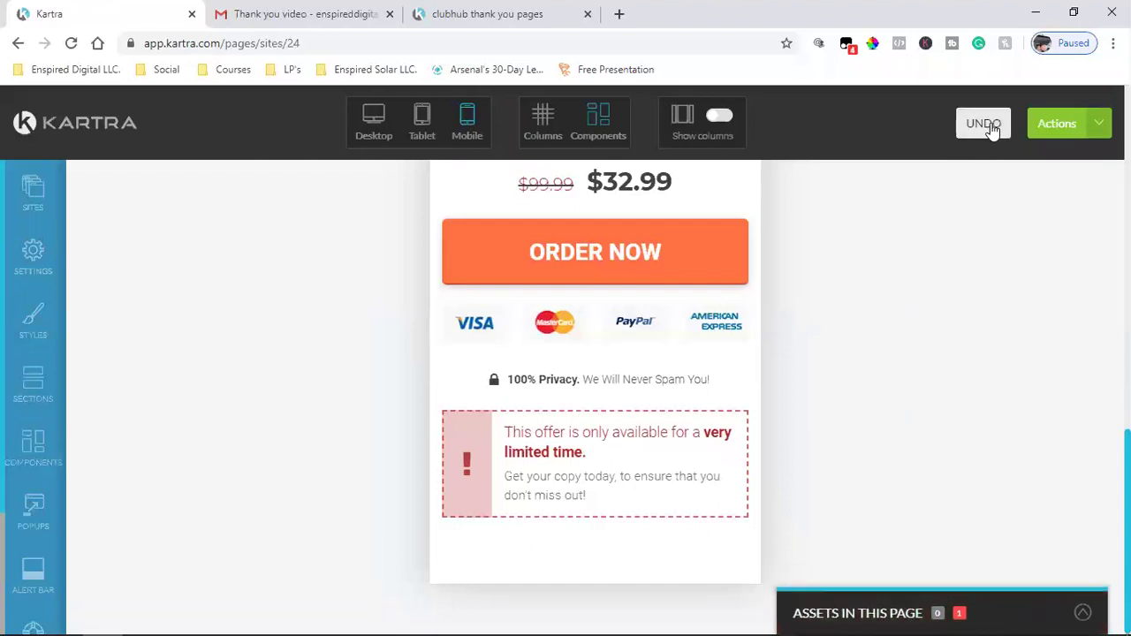
pyautogui.click(990, 127)
pyautogui.scroll(-2, 901, 447)
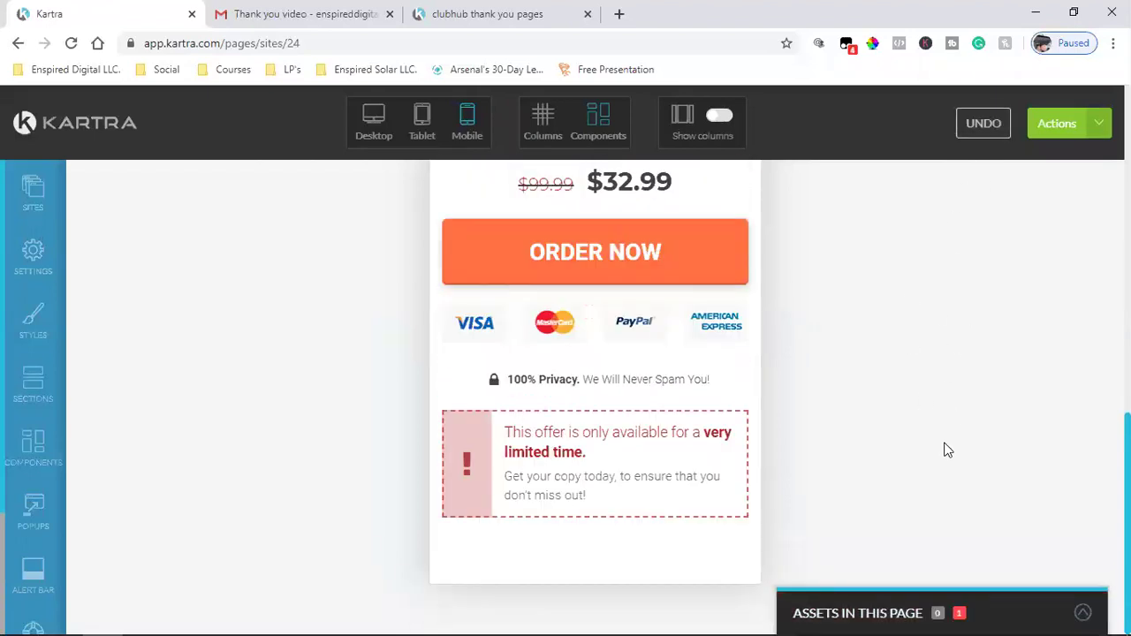
pyautogui.click(972, 119)
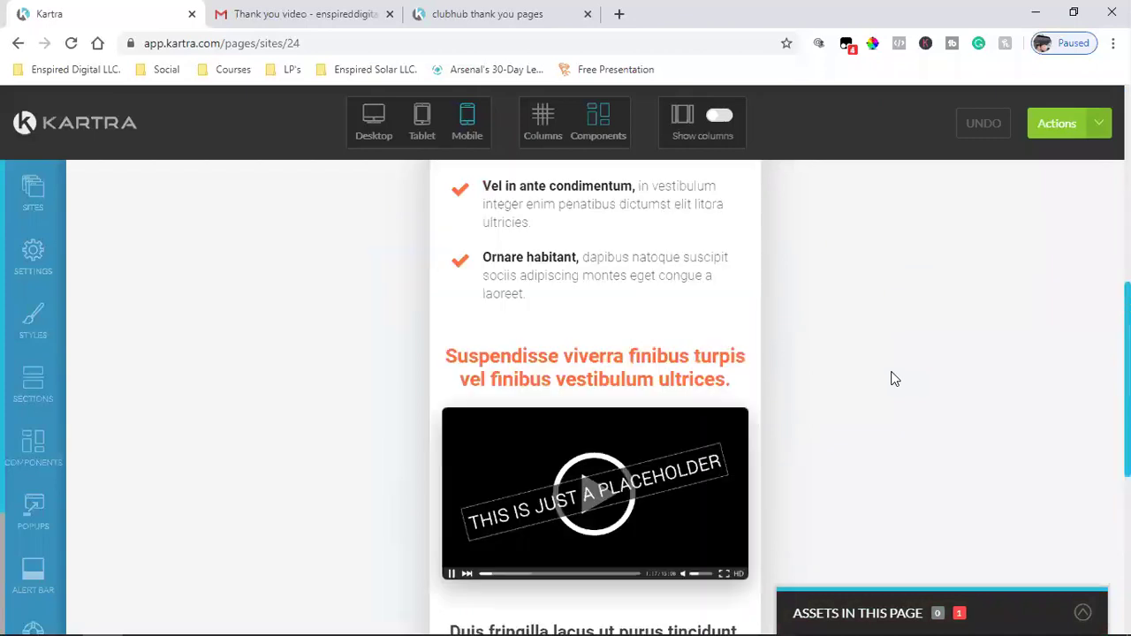
pyautogui.scroll(-3, 893, 378)
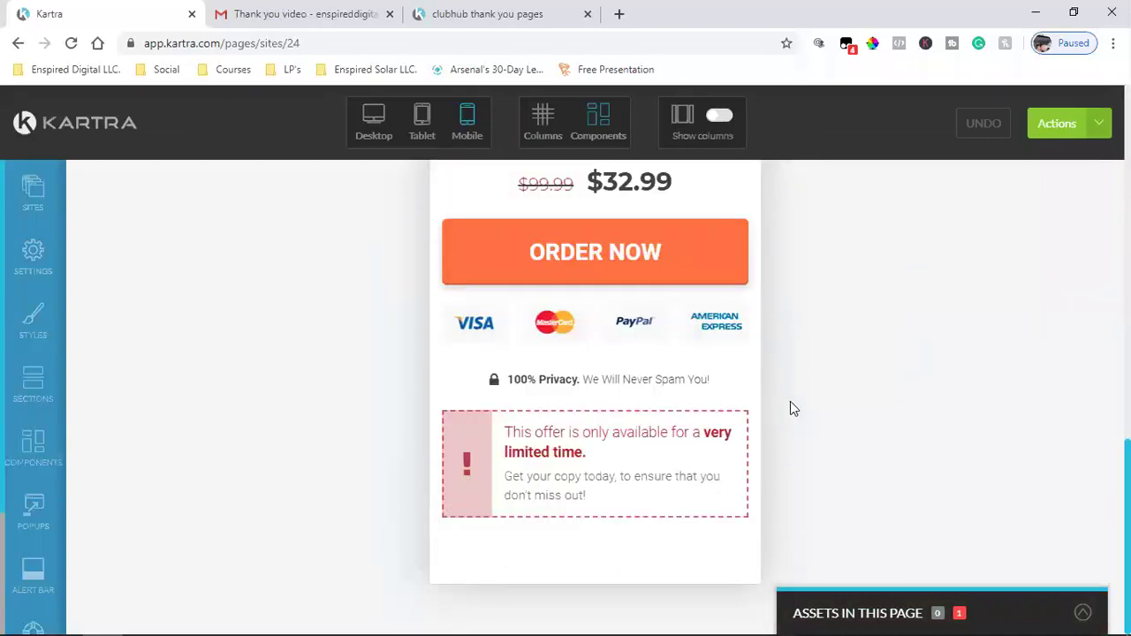
# - Leave the page editor and return to the dashboard, confirming the exit
pyautogui.click(1094, 131)
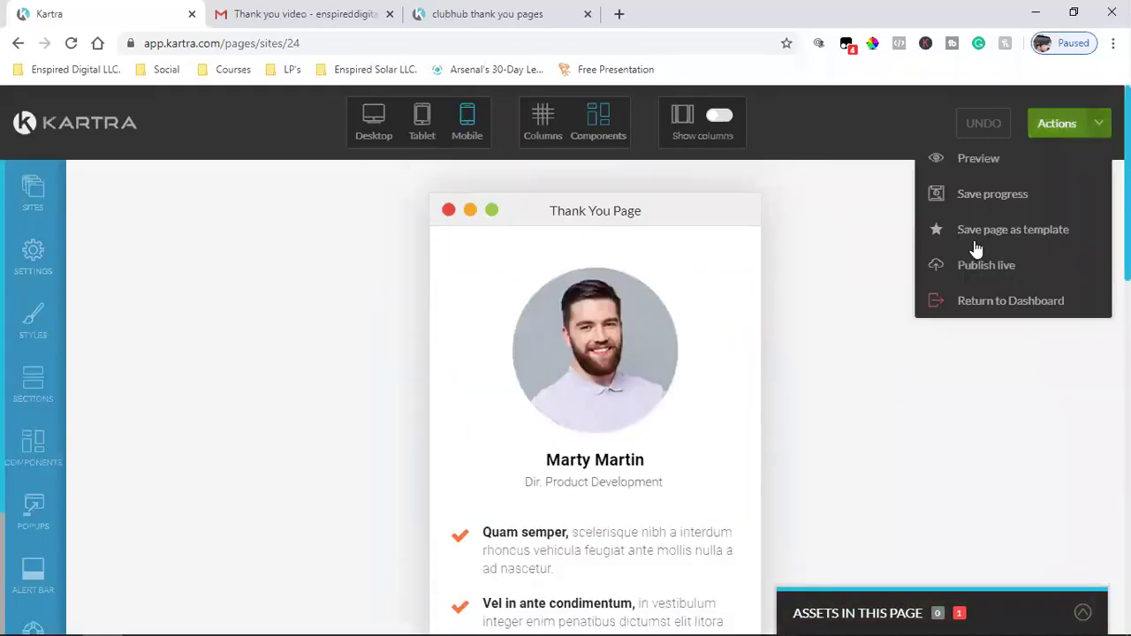
pyautogui.click(1046, 326)
pyautogui.click(1099, 124)
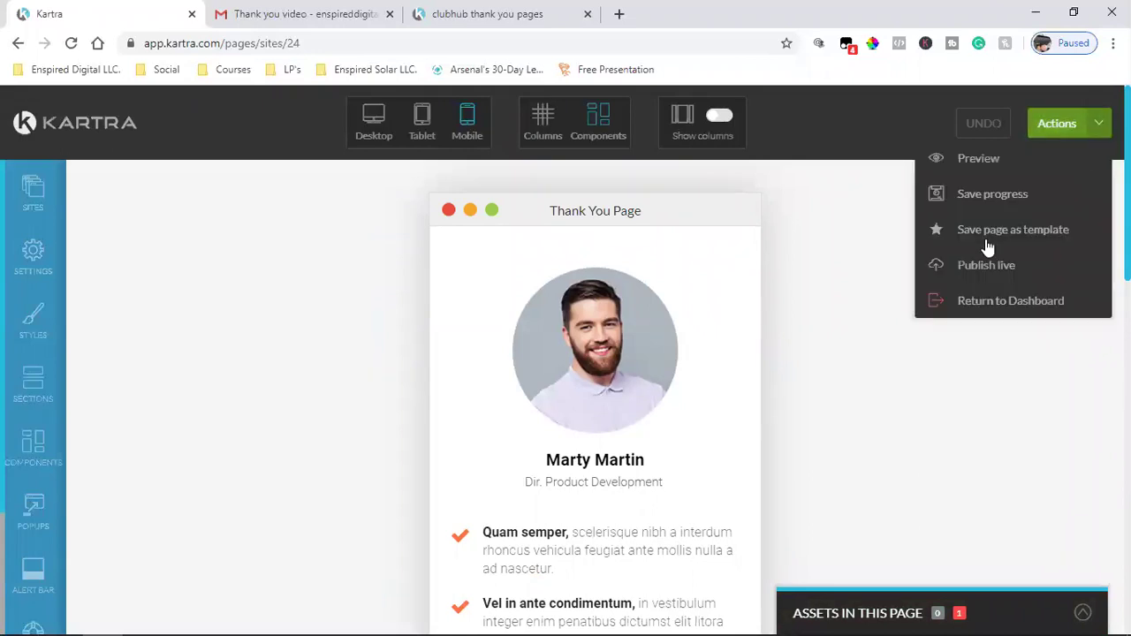
pyautogui.click(929, 304)
pyautogui.click(727, 155)
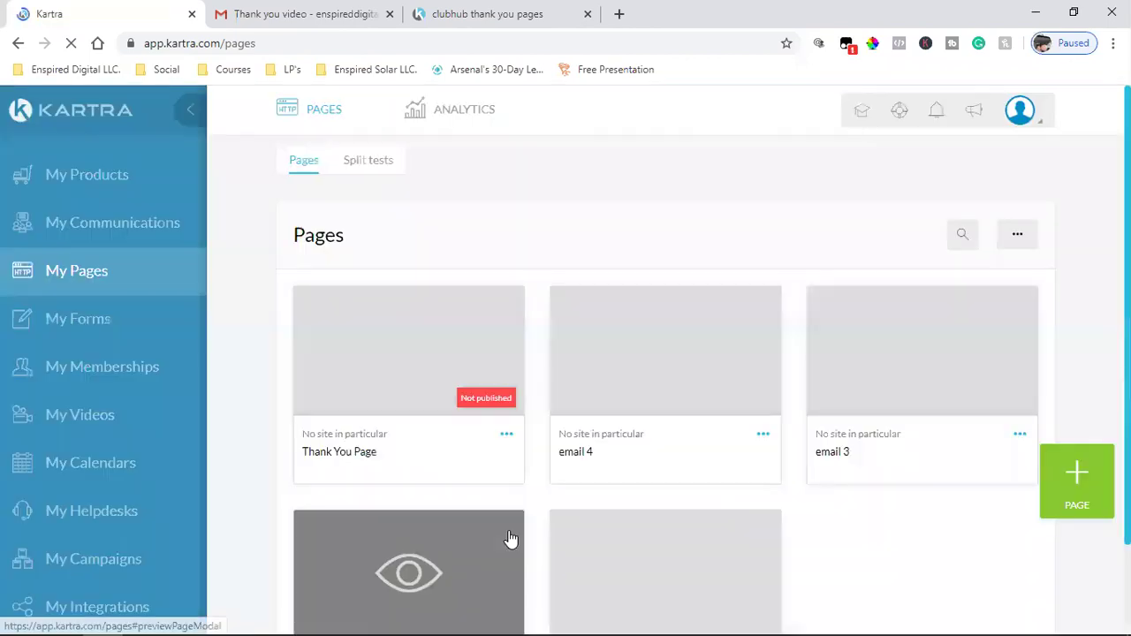
# - Delete the Thank You Page from the Pages list
pyautogui.click(507, 435)
pyautogui.click(567, 466)
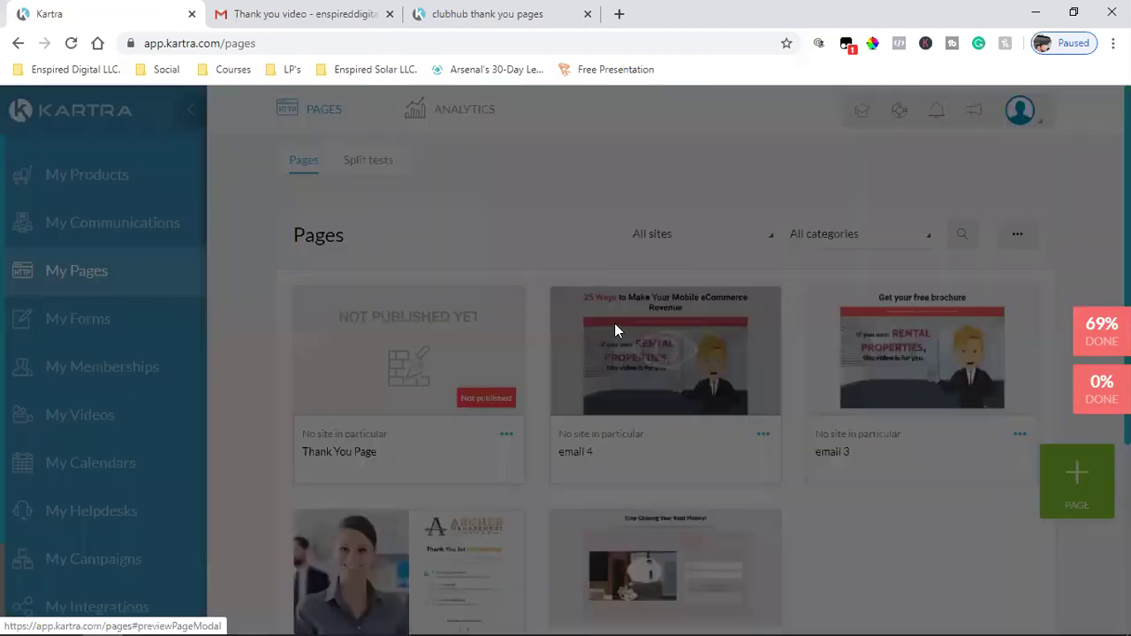
pyautogui.click(824, 151)
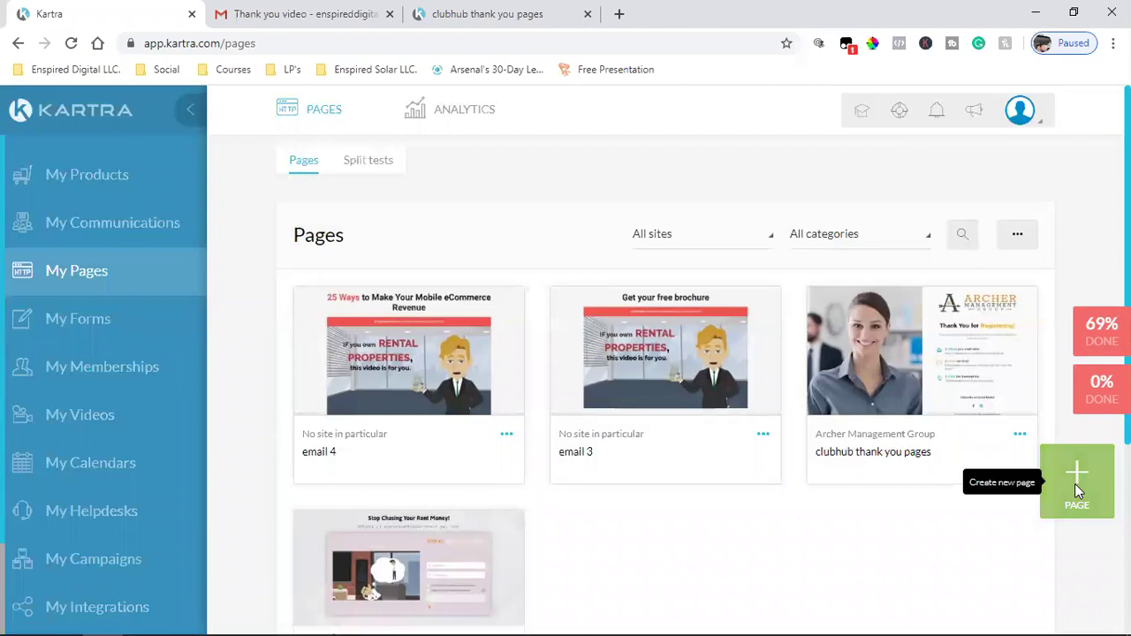
# - Start a new page from the video sales template with profile photo and video
pyautogui.click(1075, 486)
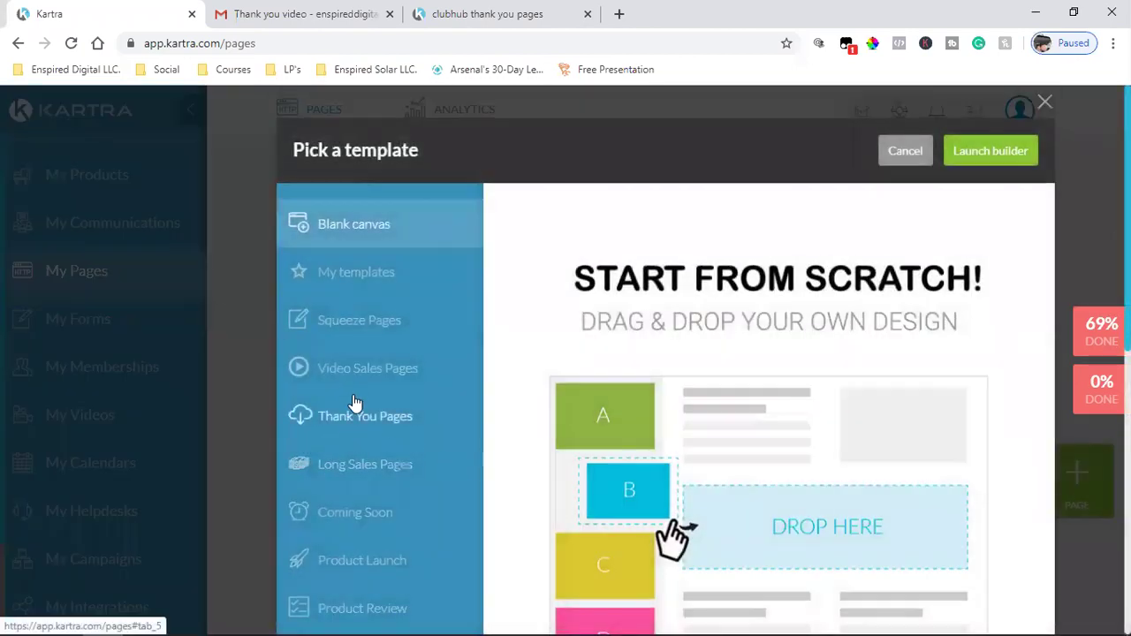
pyautogui.click(358, 368)
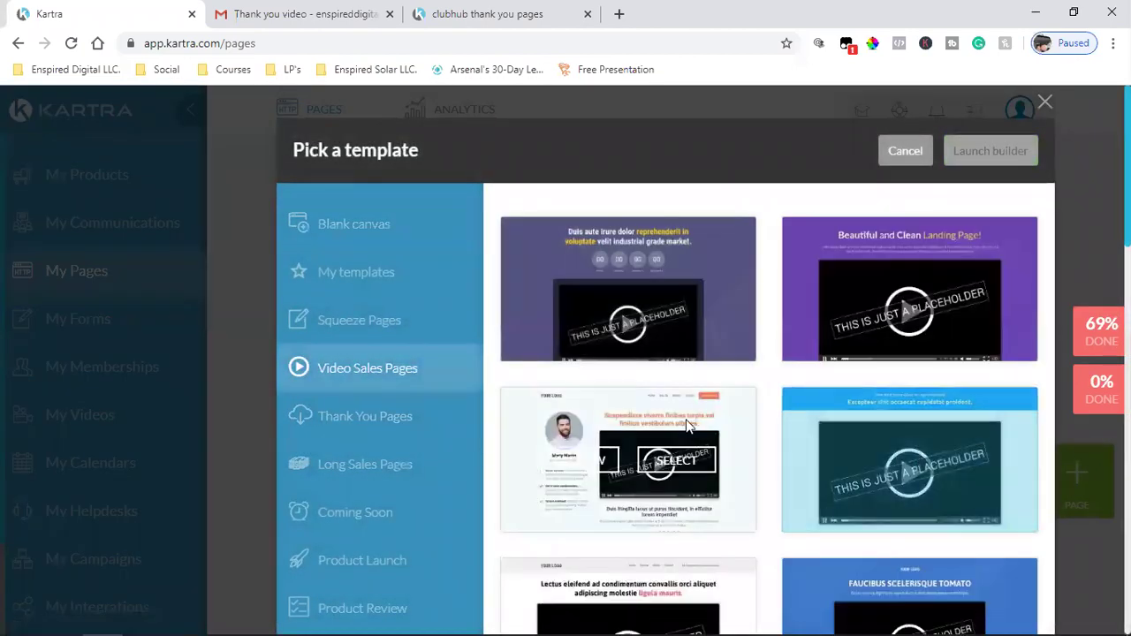
pyautogui.click(676, 461)
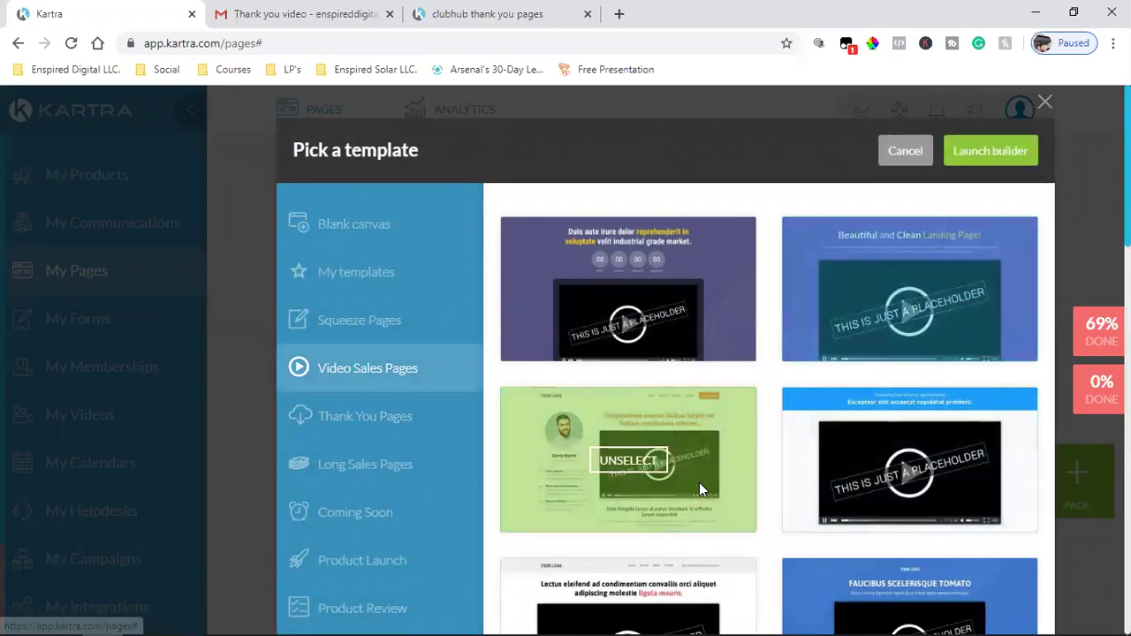
pyautogui.click(972, 155)
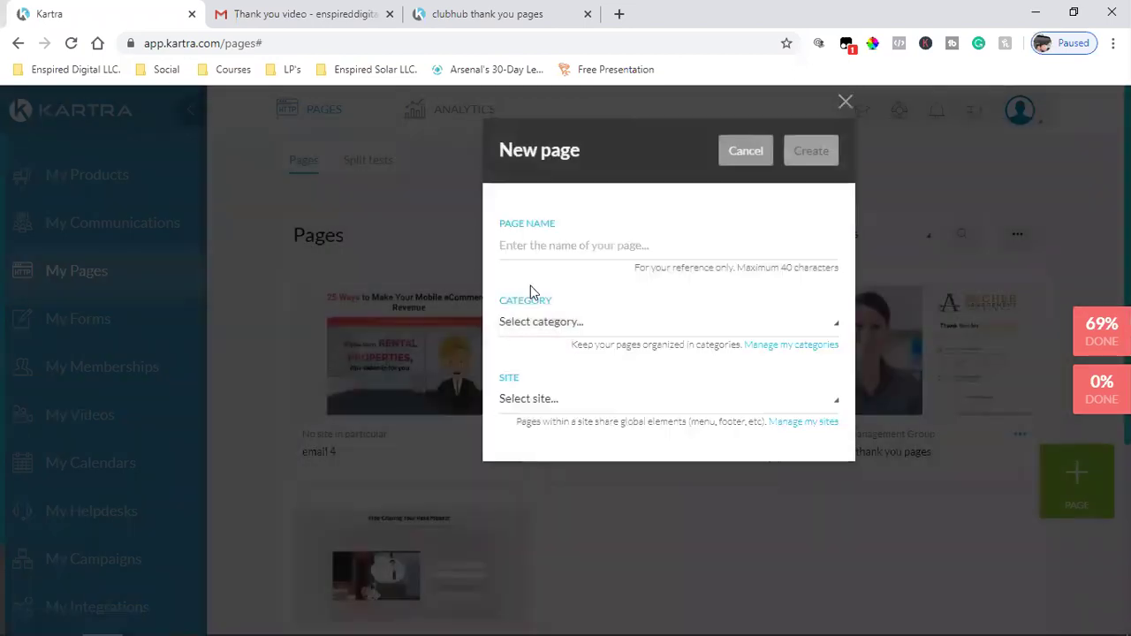
# - Name the page 'Thank You Page', put it in category clubhub with no site, and create it
pyautogui.click(542, 252)
pyautogui.write('T')
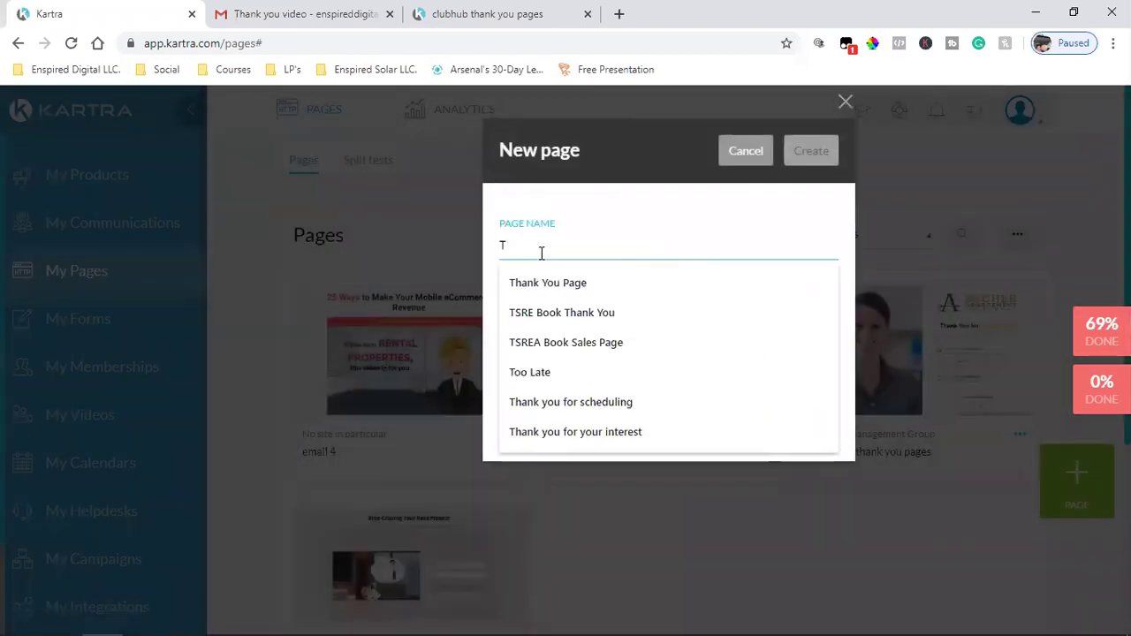
pyautogui.write('hank Yoy')
pyautogui.press('BackSpace')
pyautogui.write('u')
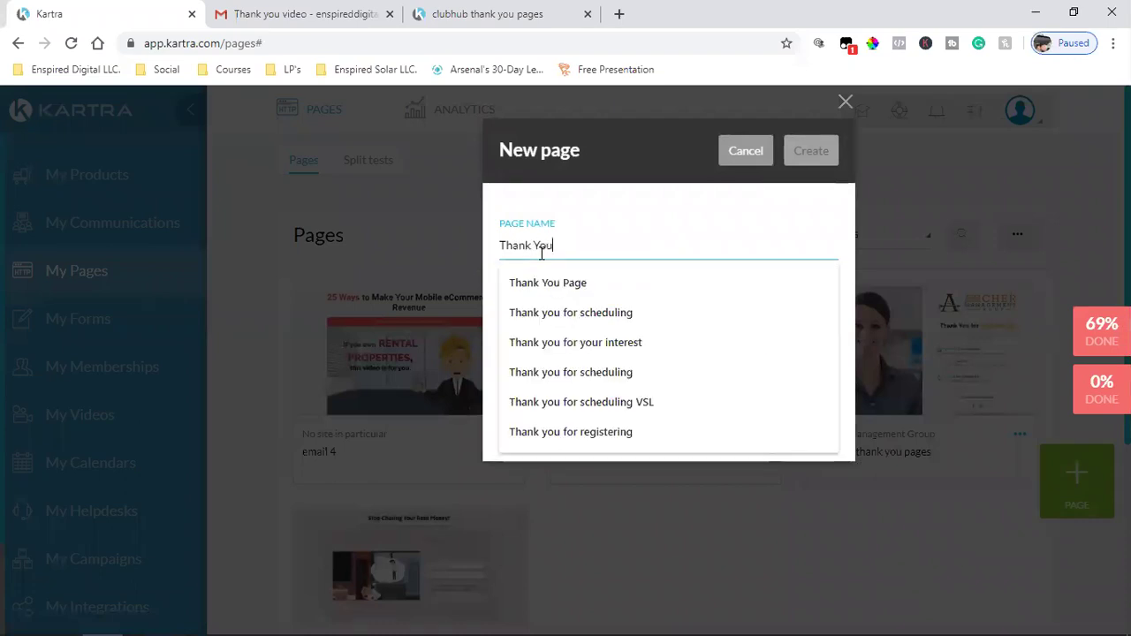
pyautogui.write(' Page')
pyautogui.click(555, 280)
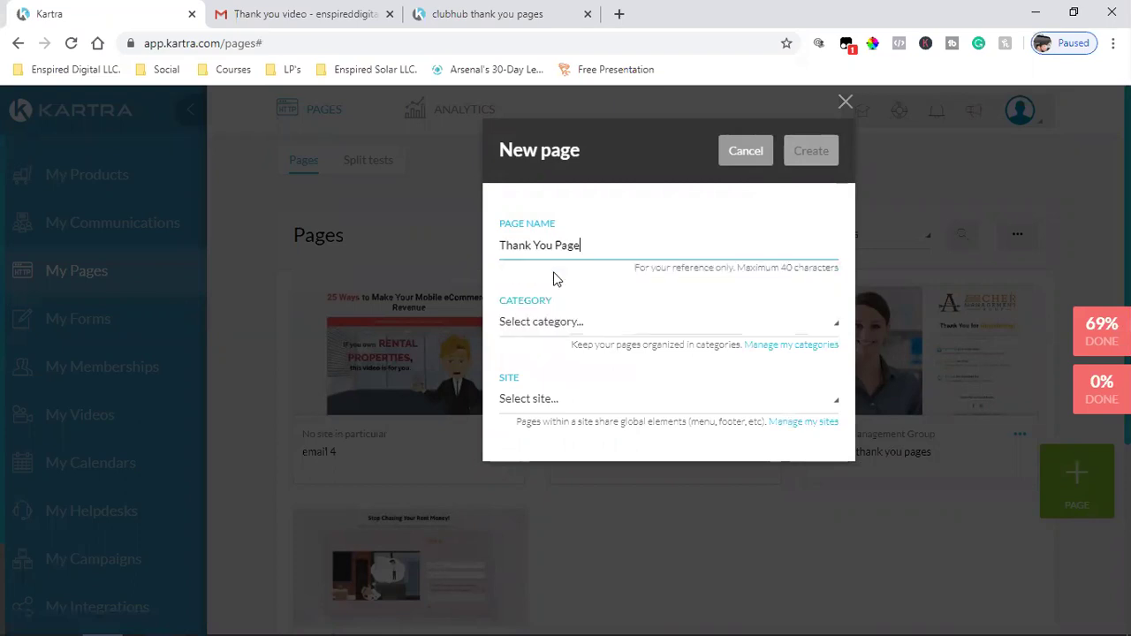
pyautogui.click(538, 327)
pyautogui.click(541, 414)
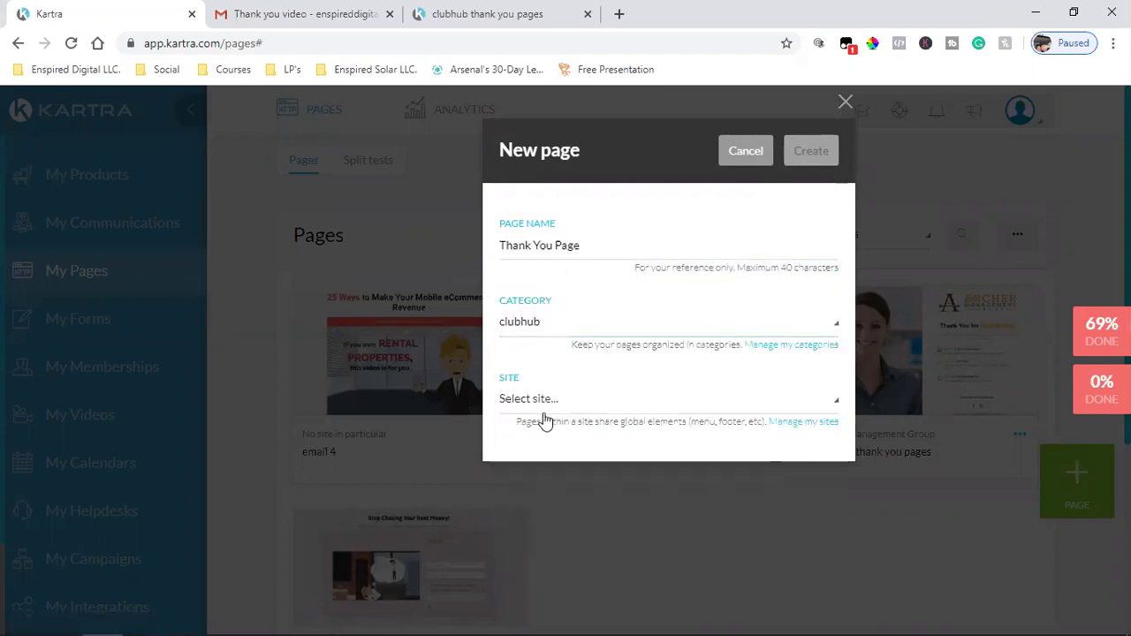
pyautogui.click(594, 402)
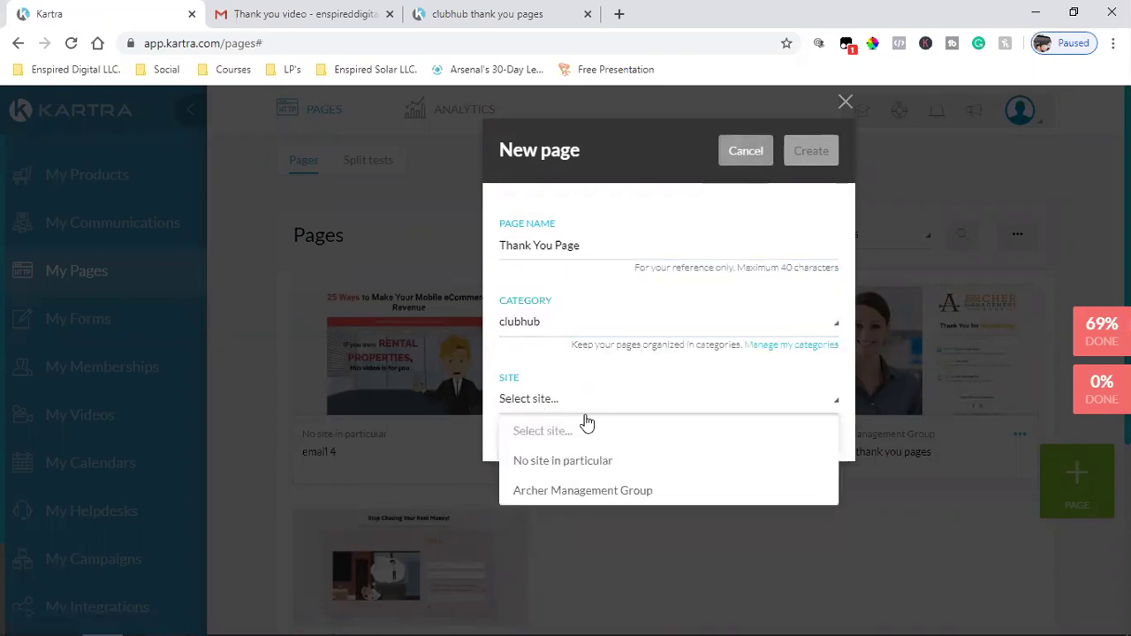
pyautogui.click(551, 463)
pyautogui.click(804, 150)
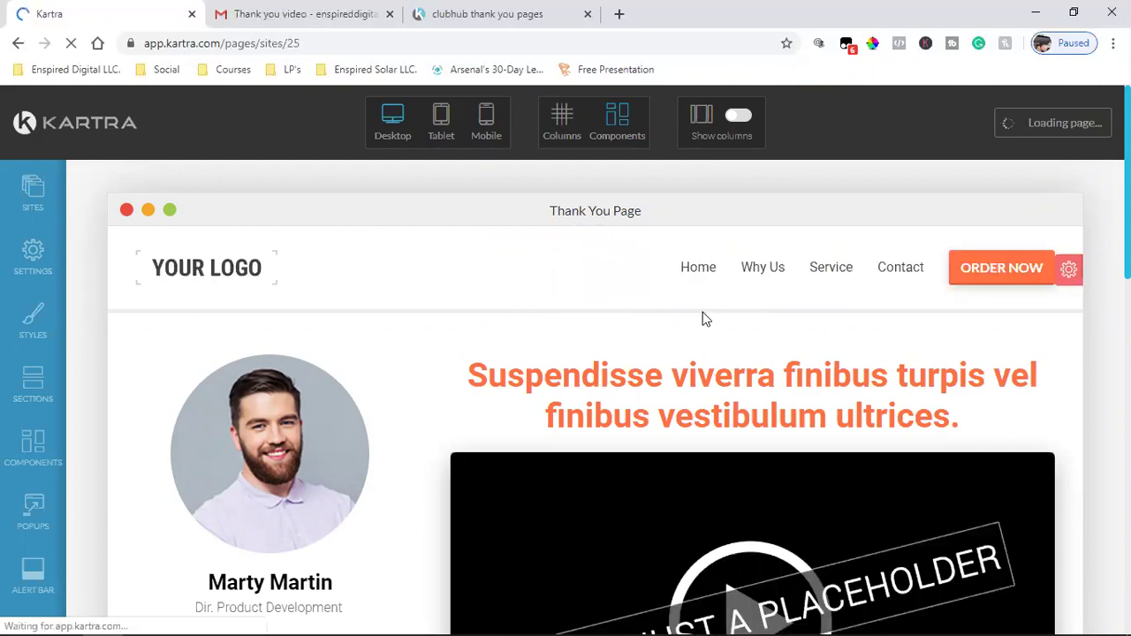
# - Remove the header's ORDER NOW button and its Contact, Service, Why Us and Home links
pyautogui.press('XF86AudioLowerVolume')
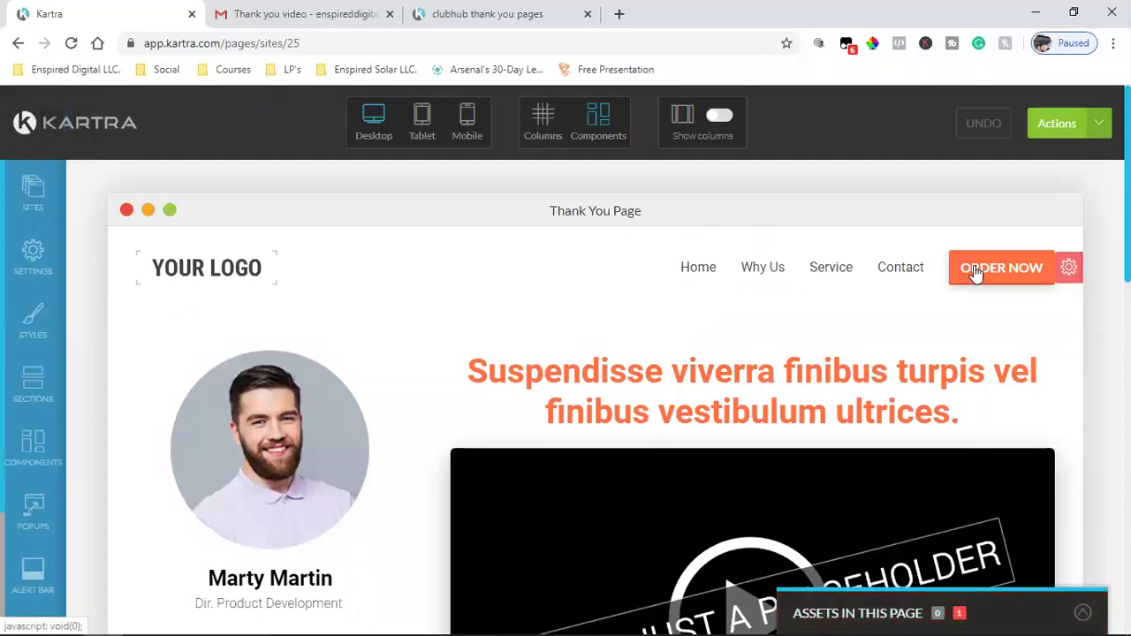
pyautogui.moveTo(980, 257)
pyautogui.click(1030, 234)
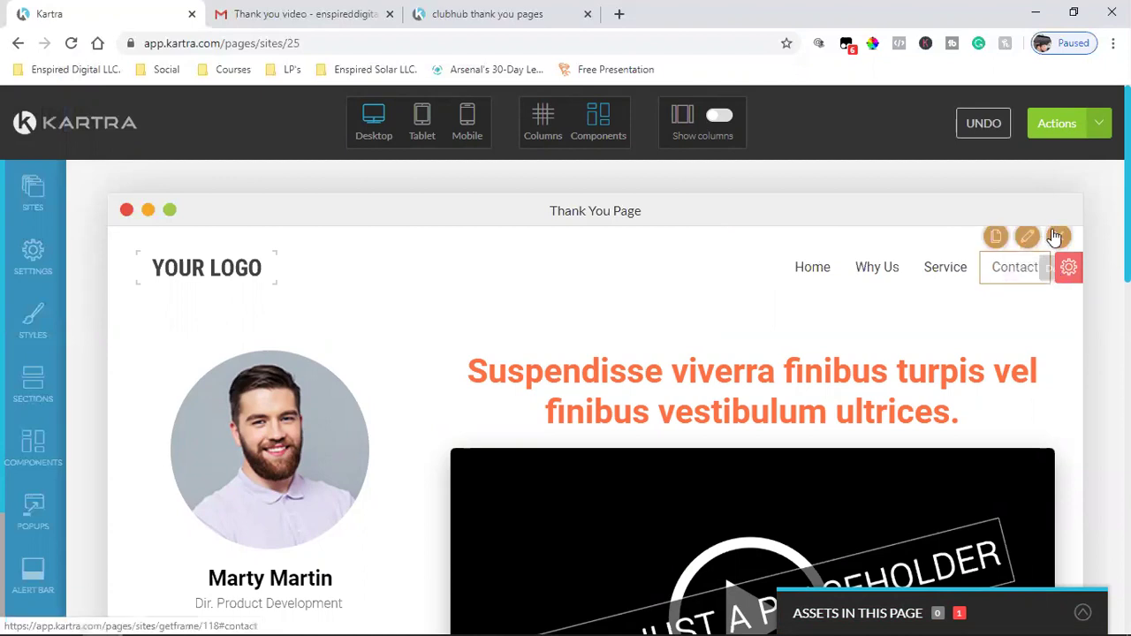
pyautogui.click(1058, 236)
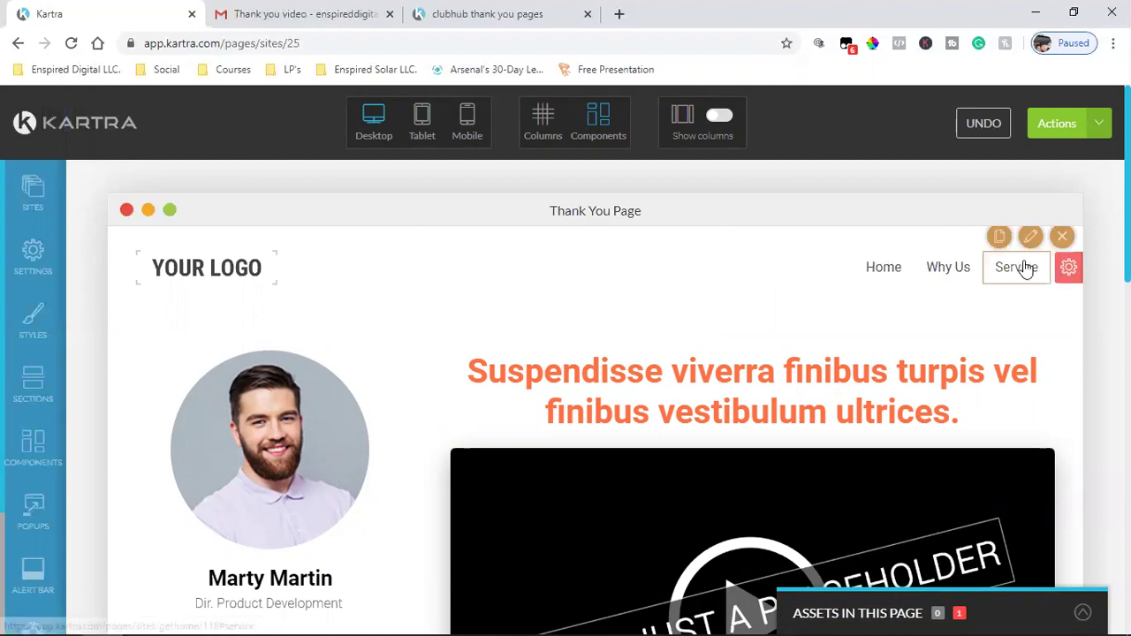
pyautogui.click(1059, 235)
pyautogui.click(1060, 236)
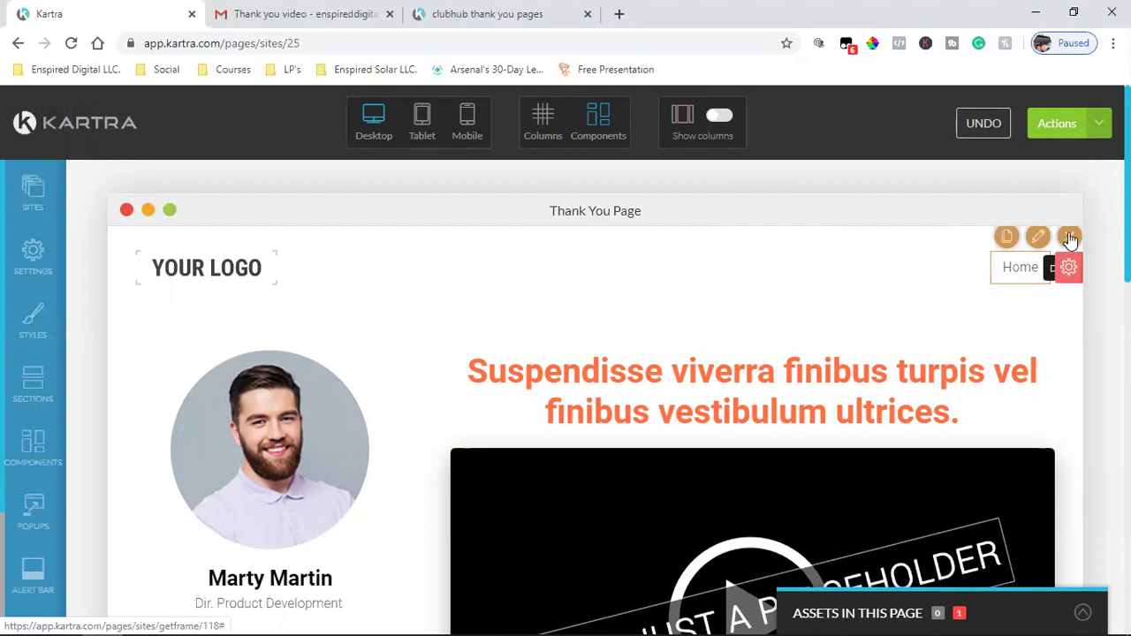
pyautogui.click(1068, 236)
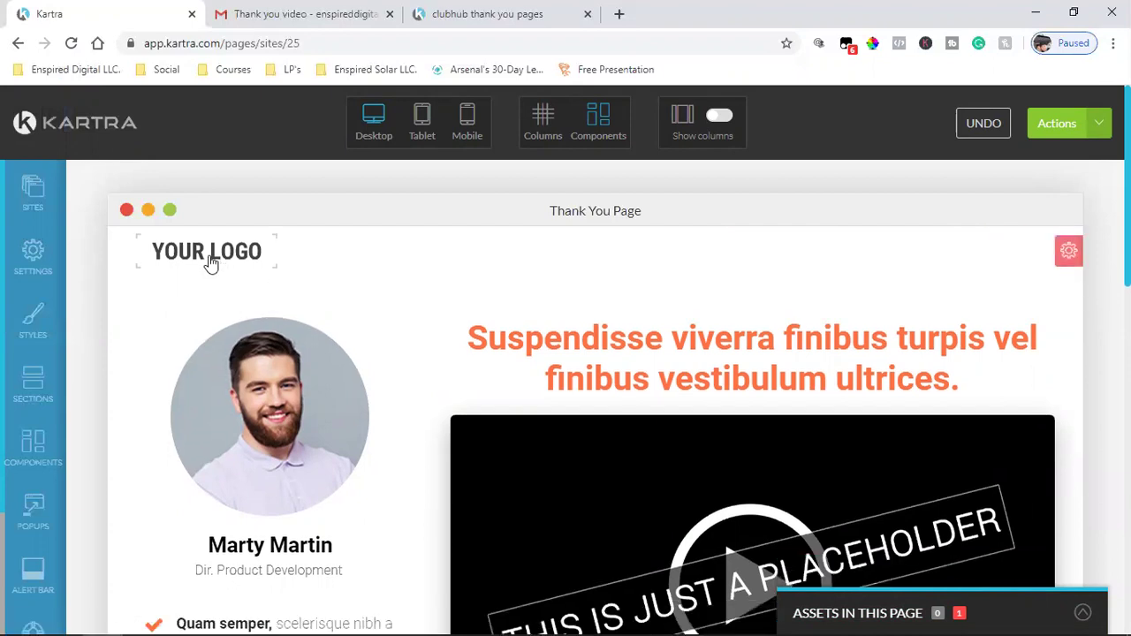
# - Swap the YOUR LOGO placeholder for the Archer image from the image library and apply it
pyautogui.moveTo(217, 254)
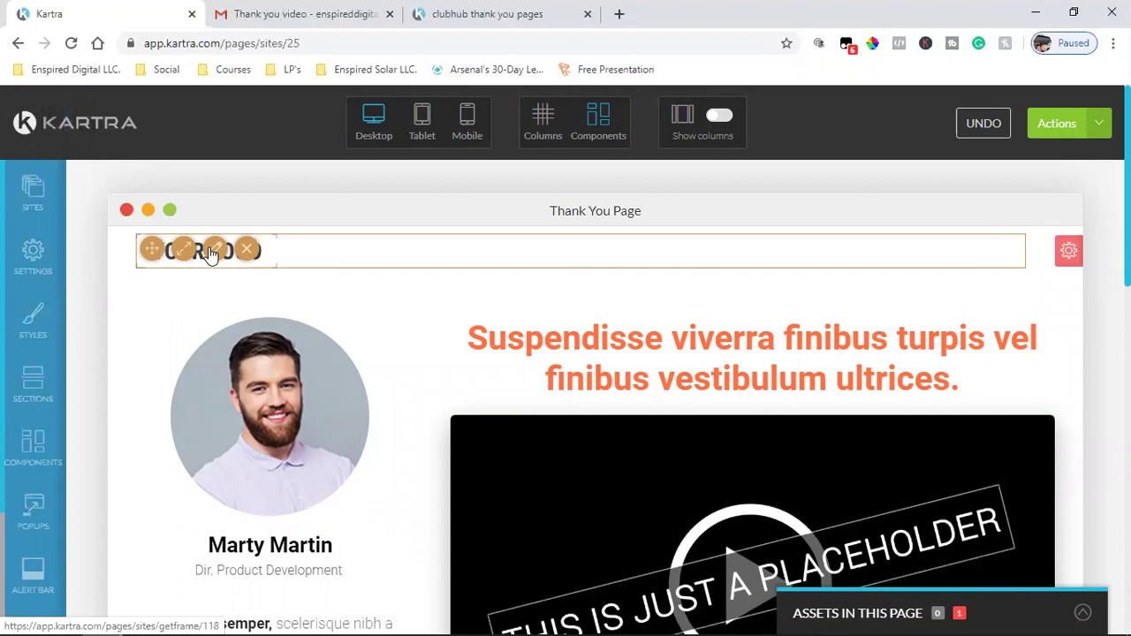
pyautogui.click(214, 251)
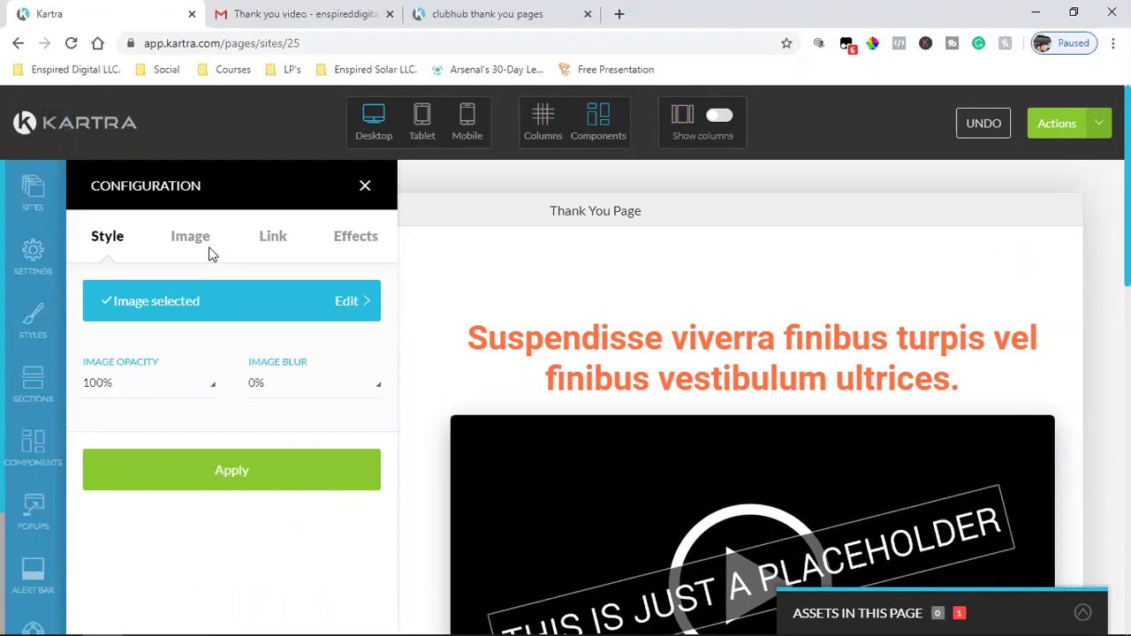
pyautogui.click(191, 238)
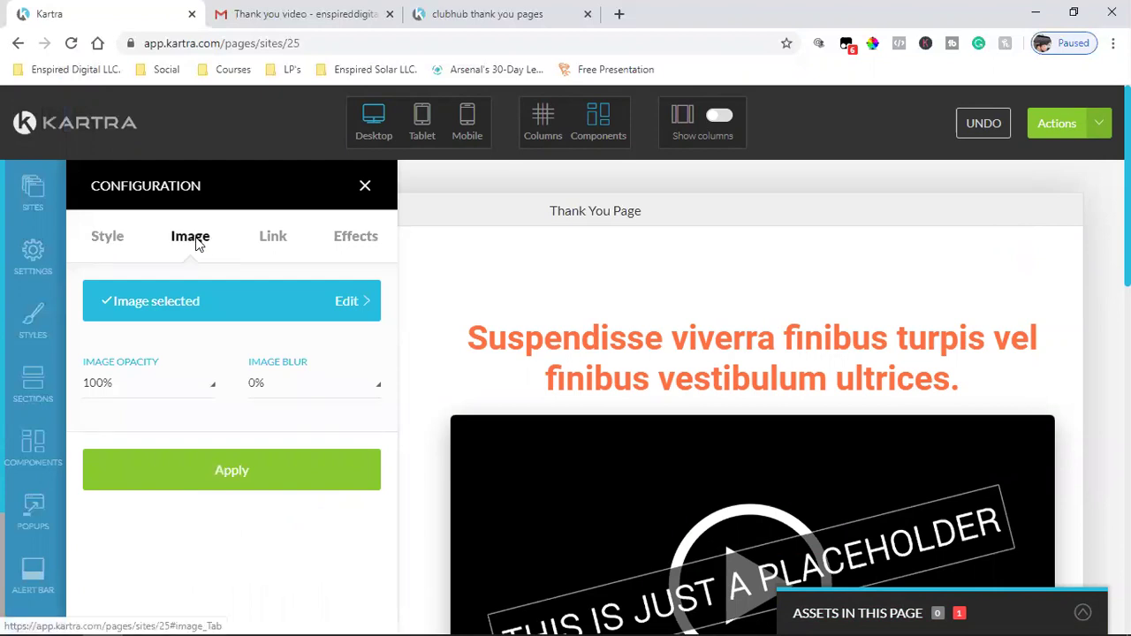
pyautogui.click(195, 302)
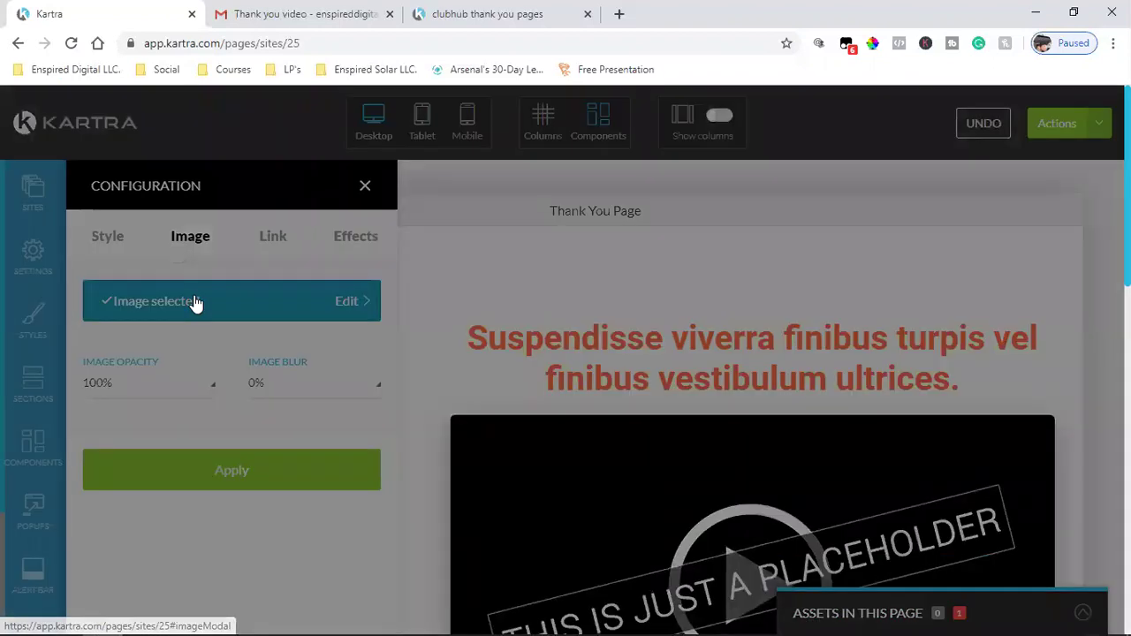
pyautogui.click(669, 362)
pyautogui.click(905, 156)
pyautogui.click(236, 461)
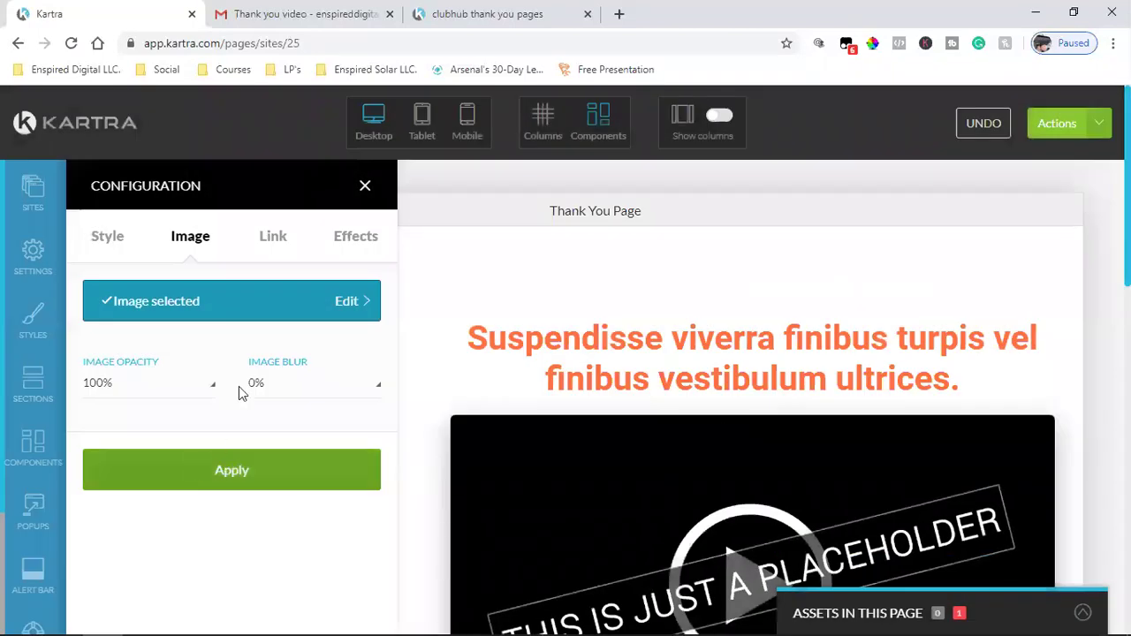
# - Close the logo settings, then delete the footer's lorem-ipsum paragraph and the leftover empty row
pyautogui.click(364, 190)
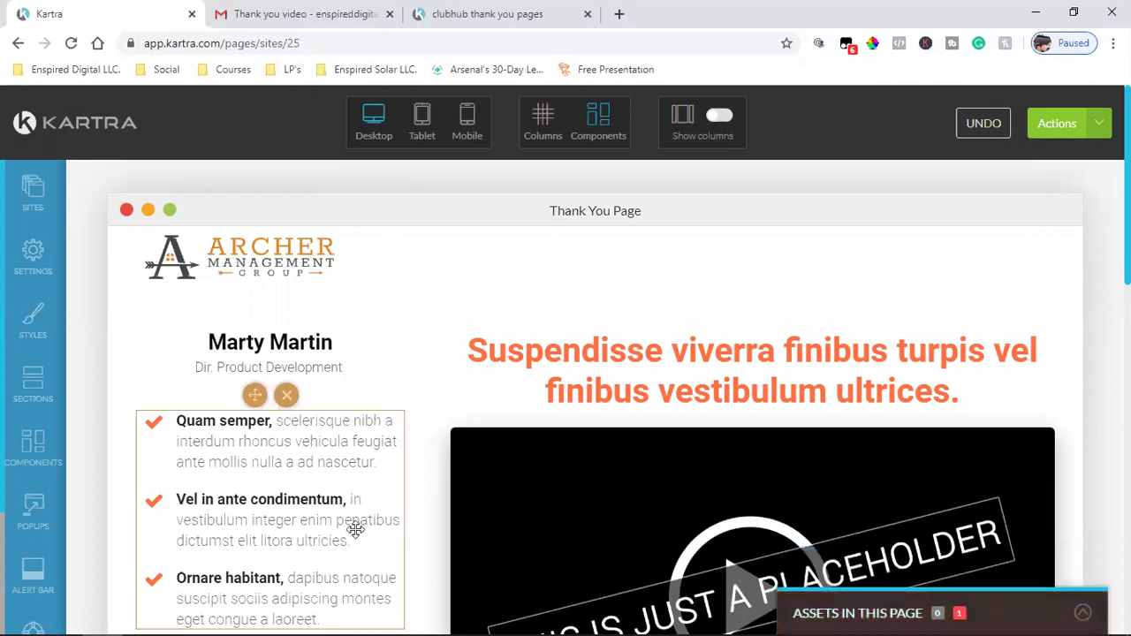
pyautogui.scroll(-5, 354, 526)
pyautogui.scroll(-3, 354, 529)
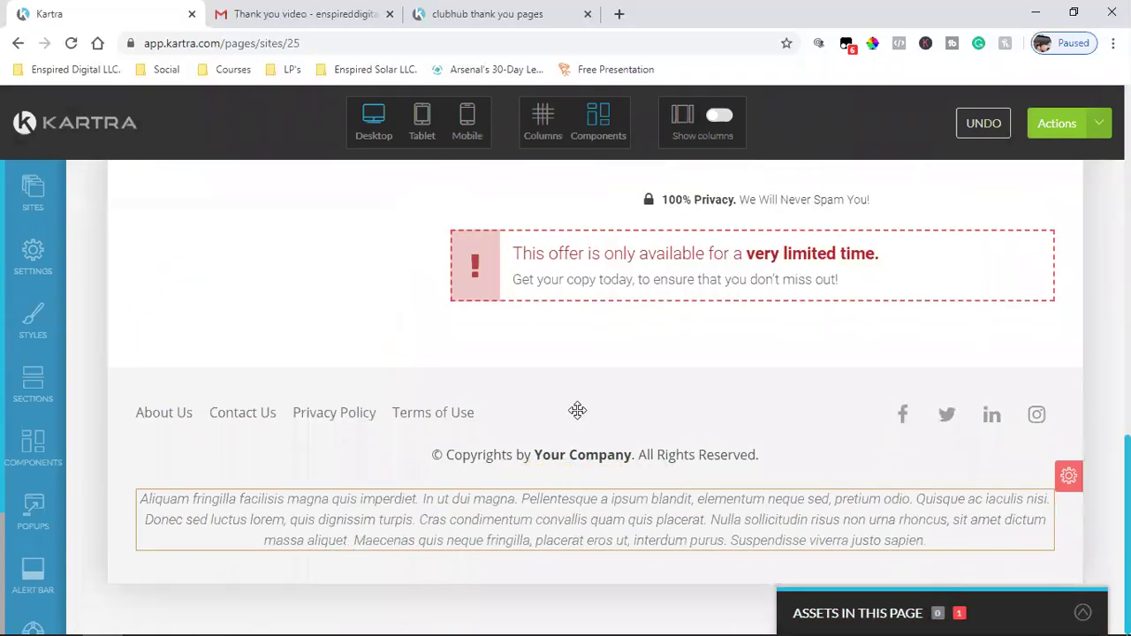
pyautogui.moveTo(639, 516)
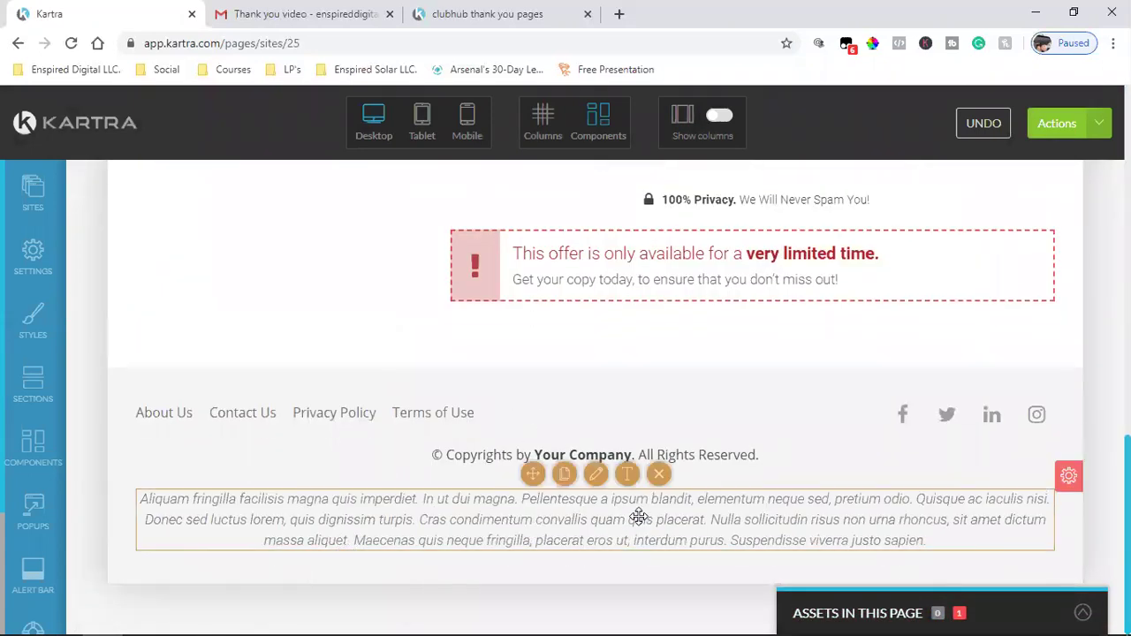
pyautogui.click(659, 475)
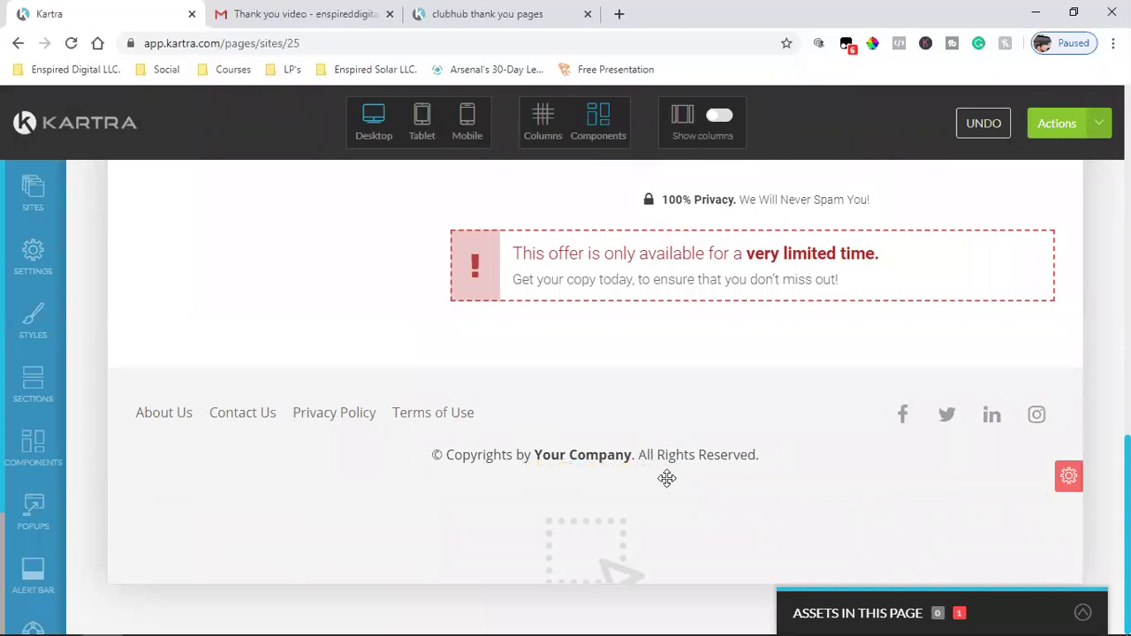
pyautogui.scroll(-2, 634, 523)
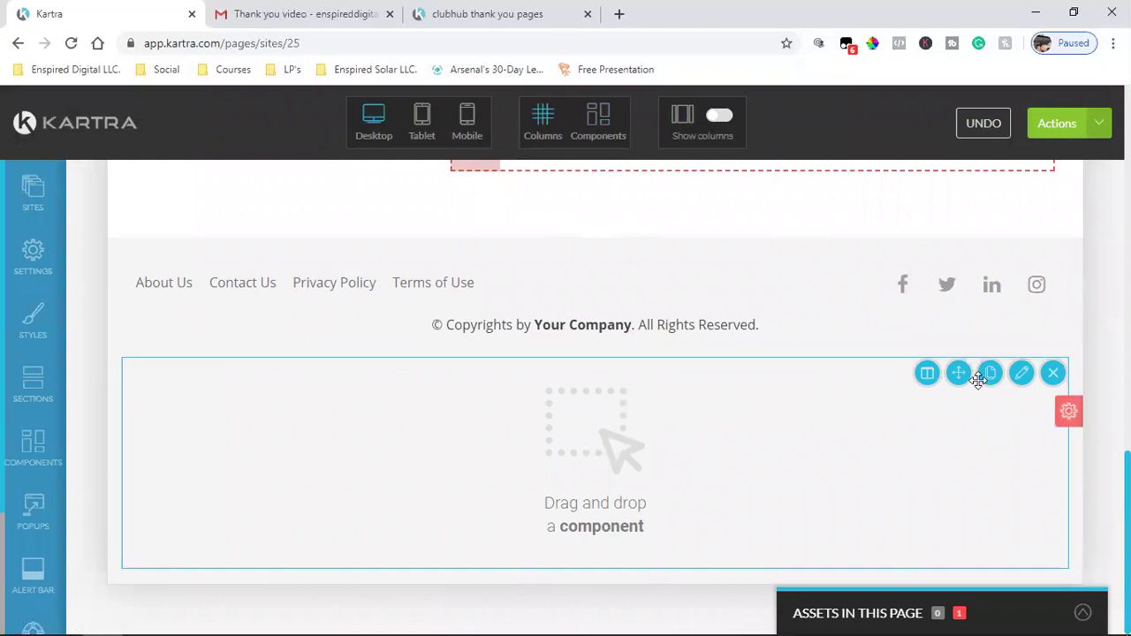
pyautogui.click(1054, 374)
# - Delete the red limited-time offer box and the row of payment-card icons
pyautogui.scroll(6, 866, 391)
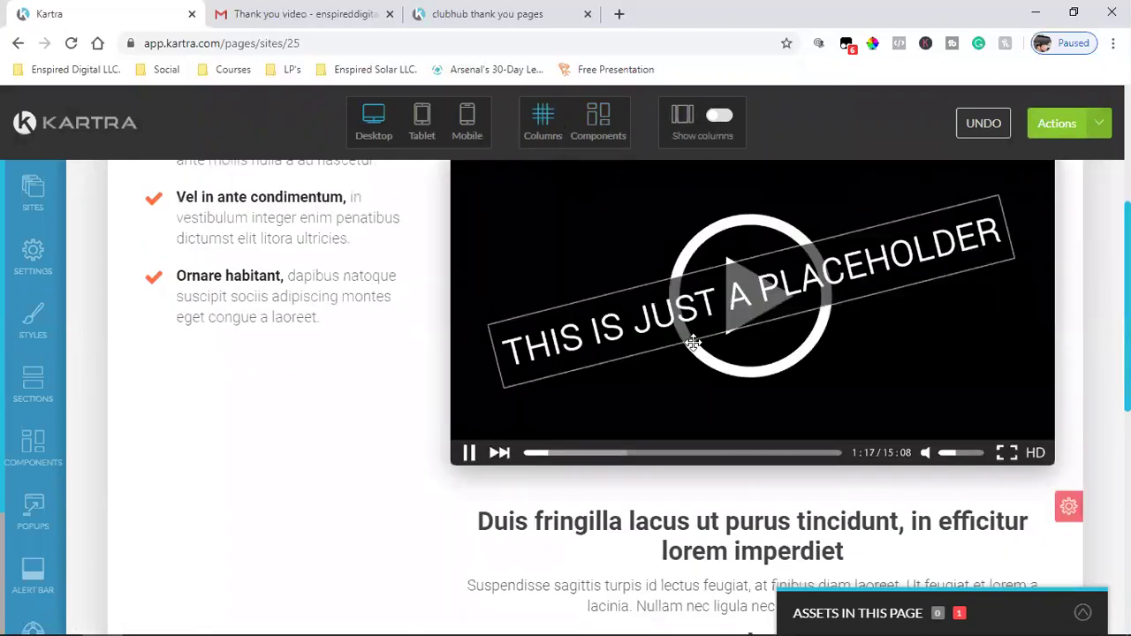
pyautogui.scroll(-6, 698, 389)
pyautogui.scroll(3, 563, 452)
pyautogui.scroll(-3, 901, 509)
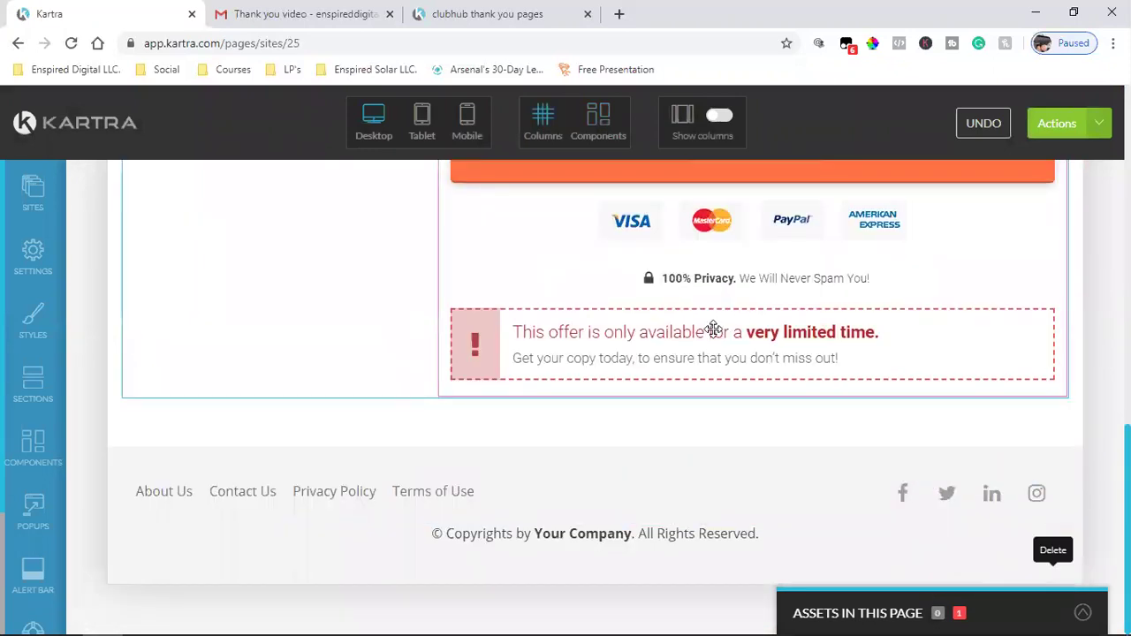
pyautogui.scroll(3, 712, 328)
pyautogui.scroll(-3, 826, 541)
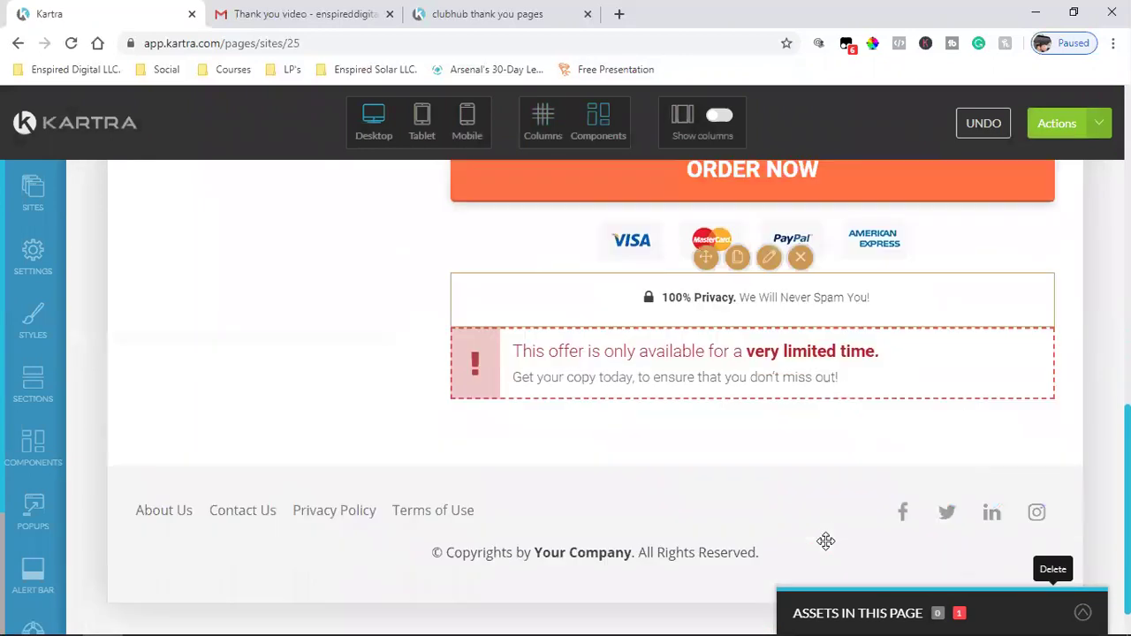
pyautogui.click(799, 295)
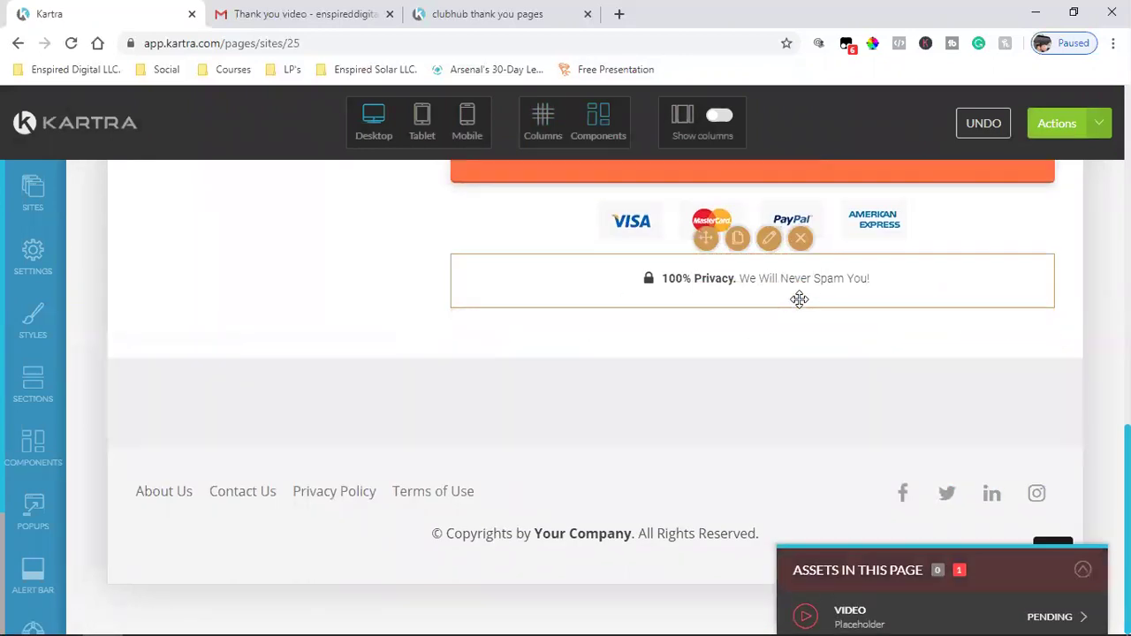
pyautogui.scroll(1, 793, 392)
pyautogui.click(801, 409)
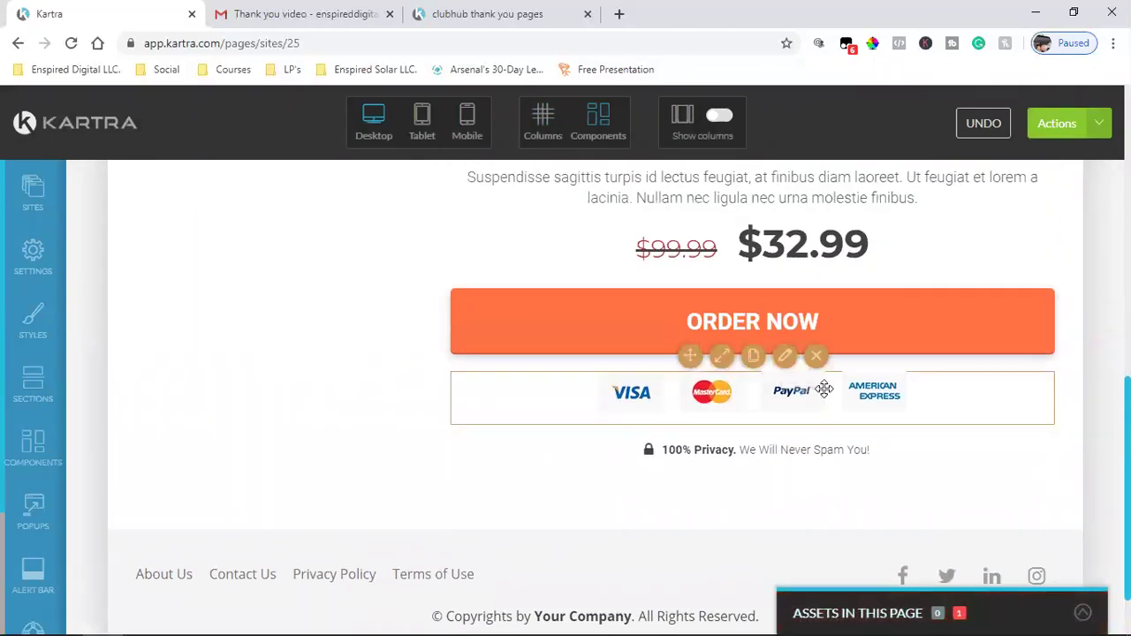
# - Review the cleaned-up page and select the footer's social icons row
pyautogui.scroll(2, 783, 310)
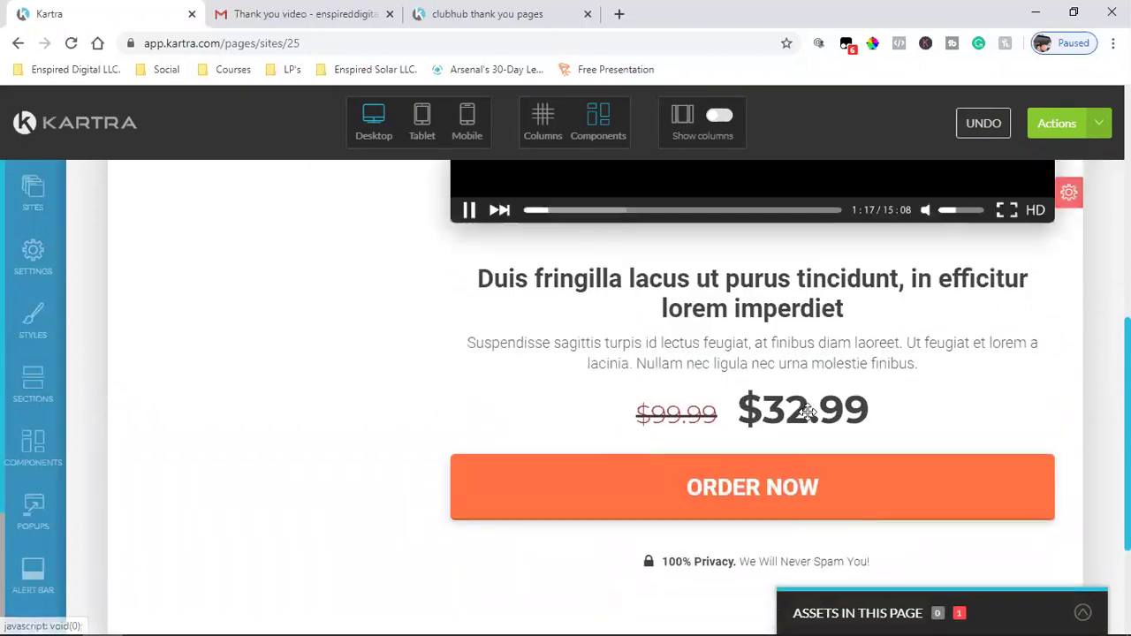
pyautogui.scroll(6, 834, 433)
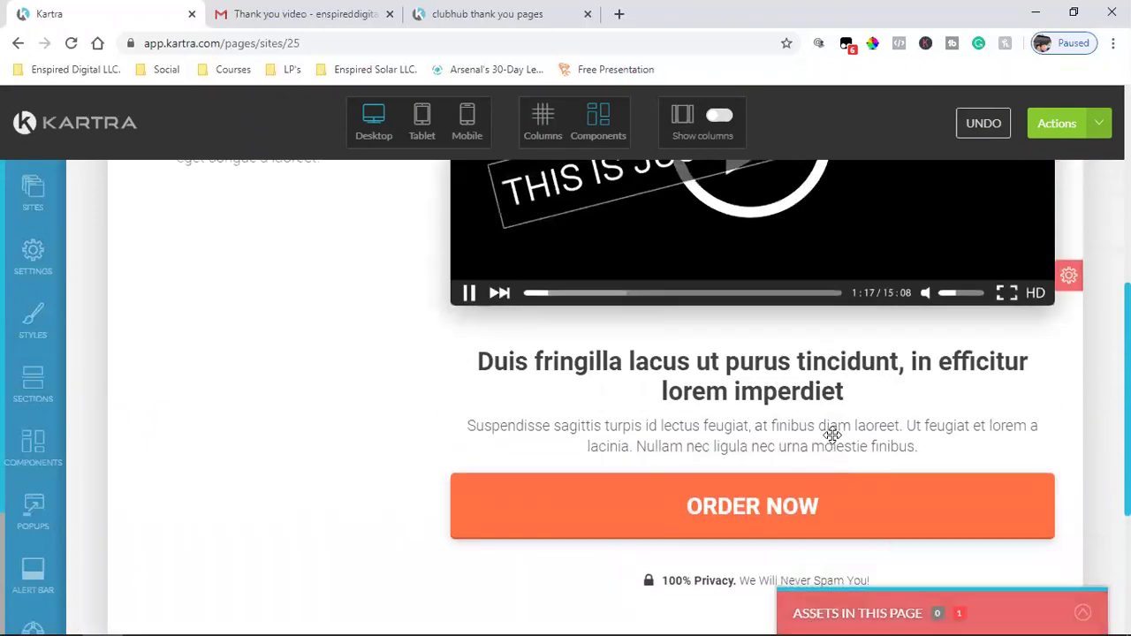
pyautogui.scroll(-8, 833, 434)
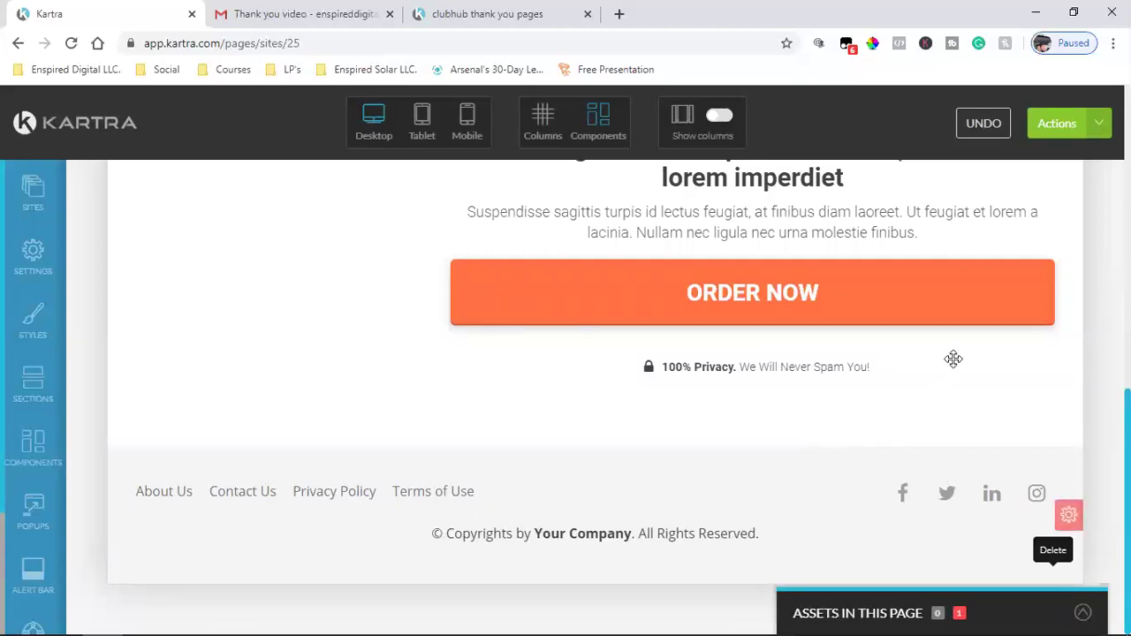
pyautogui.scroll(6, 769, 474)
pyautogui.scroll(-6, 769, 475)
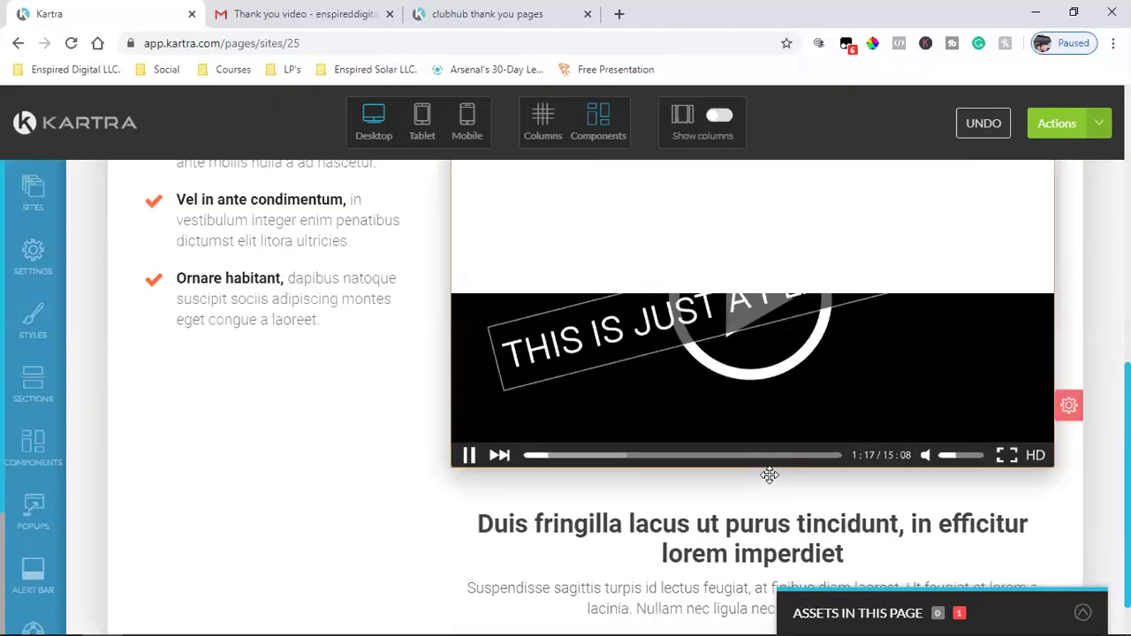
pyautogui.click(770, 474)
pyautogui.scroll(10, 770, 475)
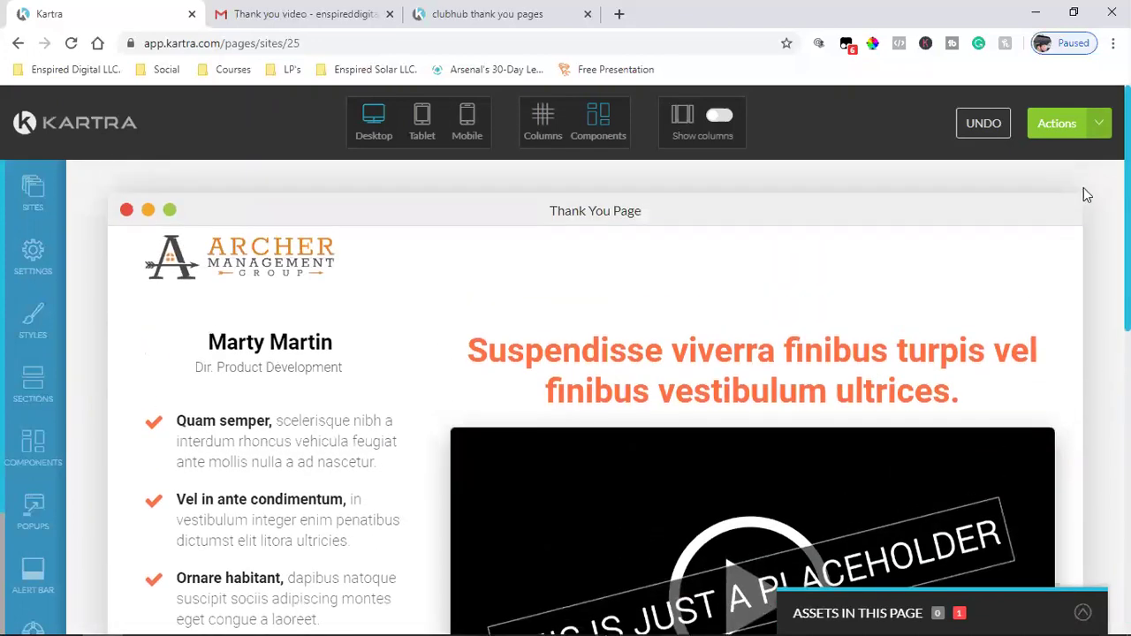
# - Save the Thank You Page from the Actions menu, then publish it live
pyautogui.click(1100, 126)
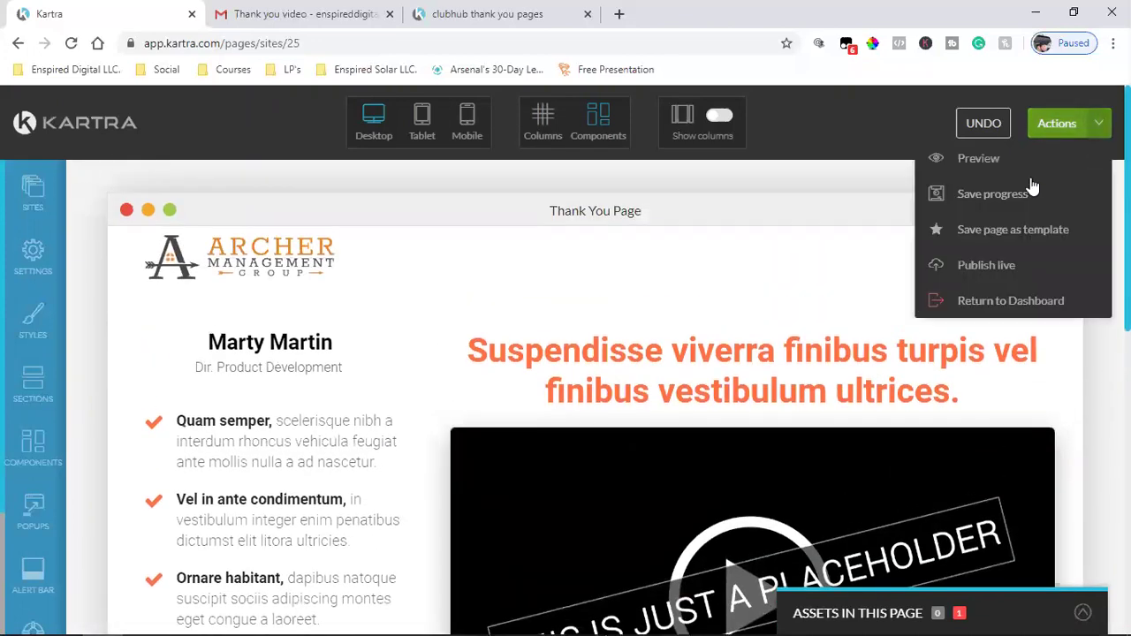
pyautogui.click(999, 198)
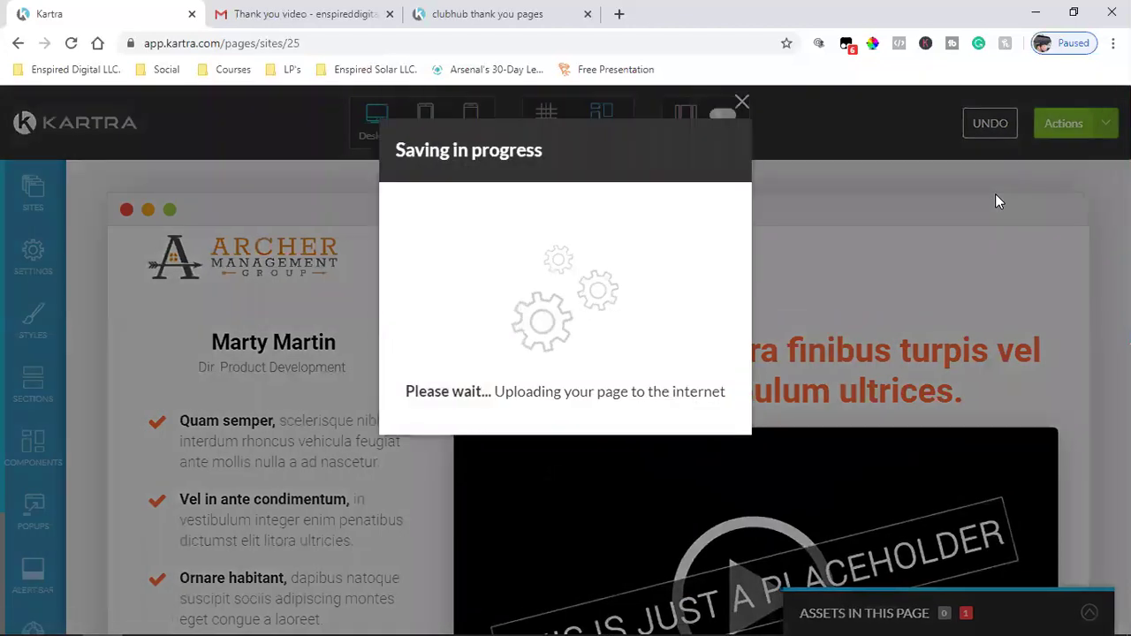
pyautogui.click(742, 103)
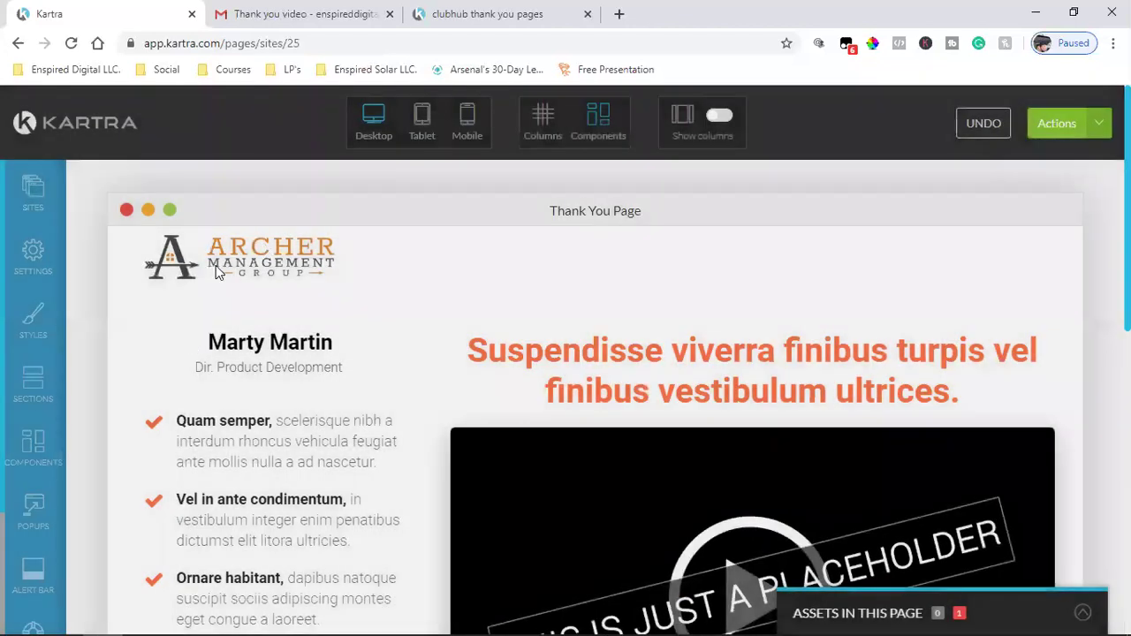
pyautogui.click(1098, 123)
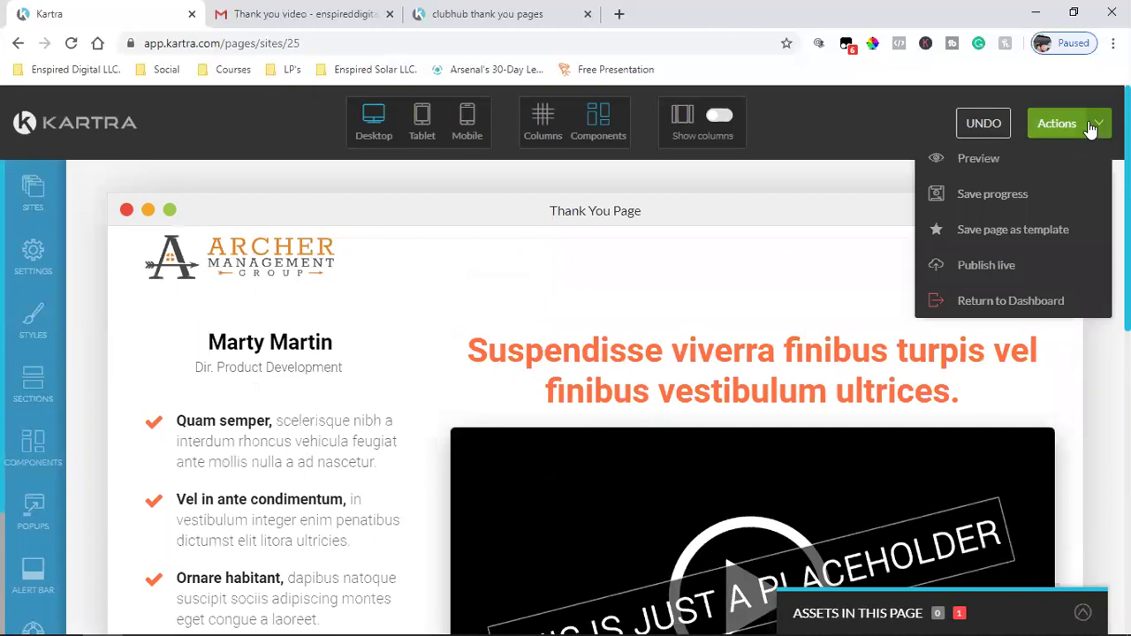
pyautogui.click(982, 259)
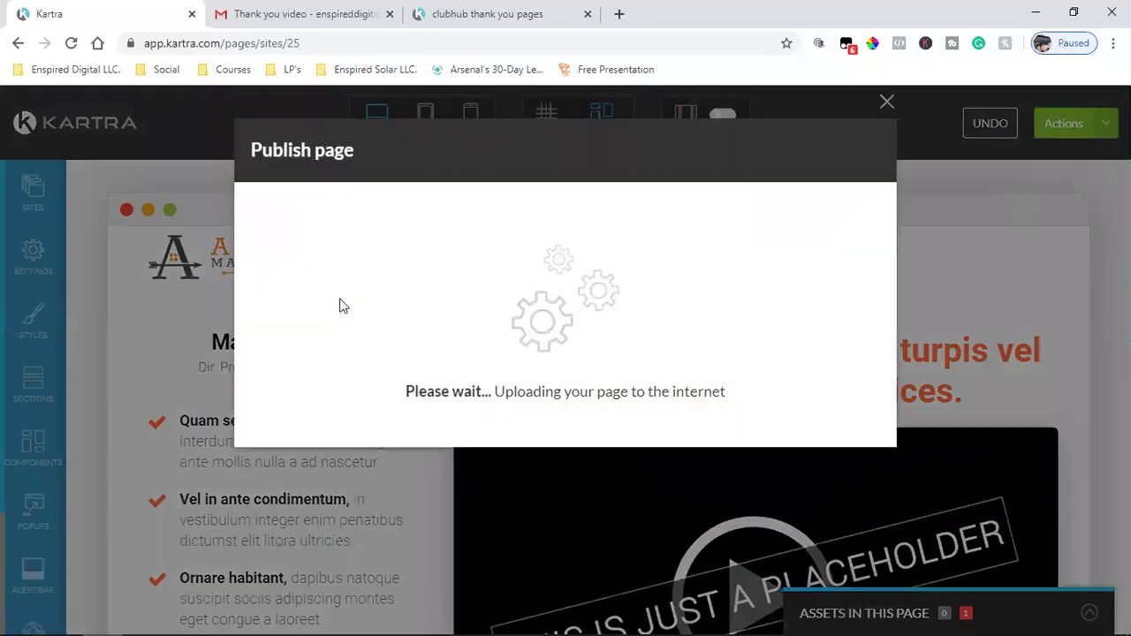
# - Set the page link to the archermanagement.info domain with the slug 'thankyou' and save it
pyautogui.click(343, 305)
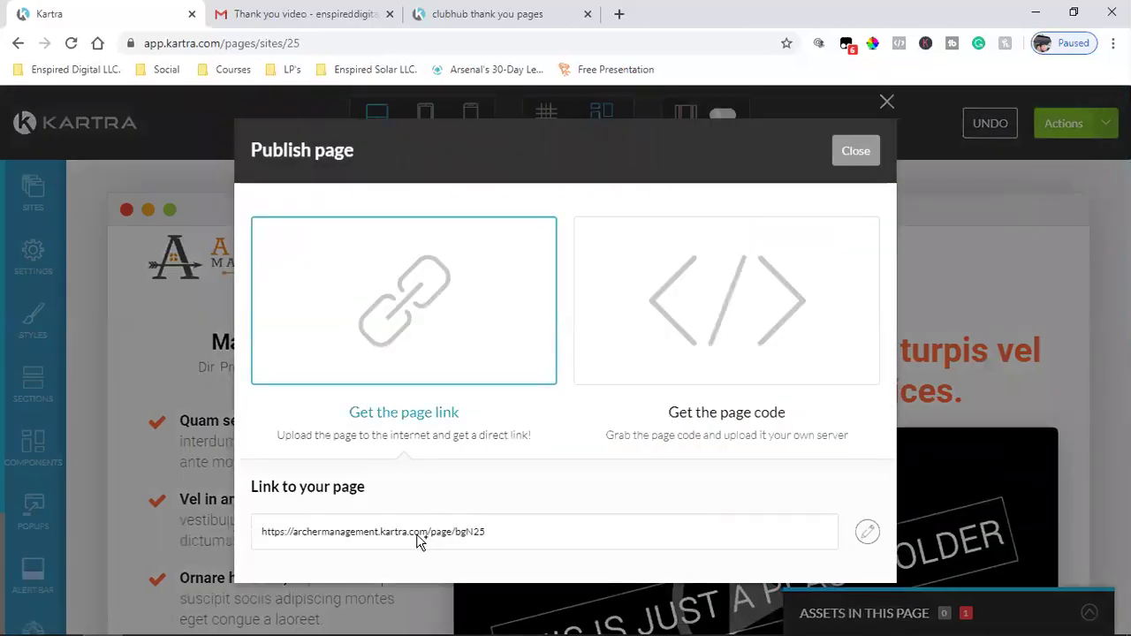
pyautogui.click(868, 534)
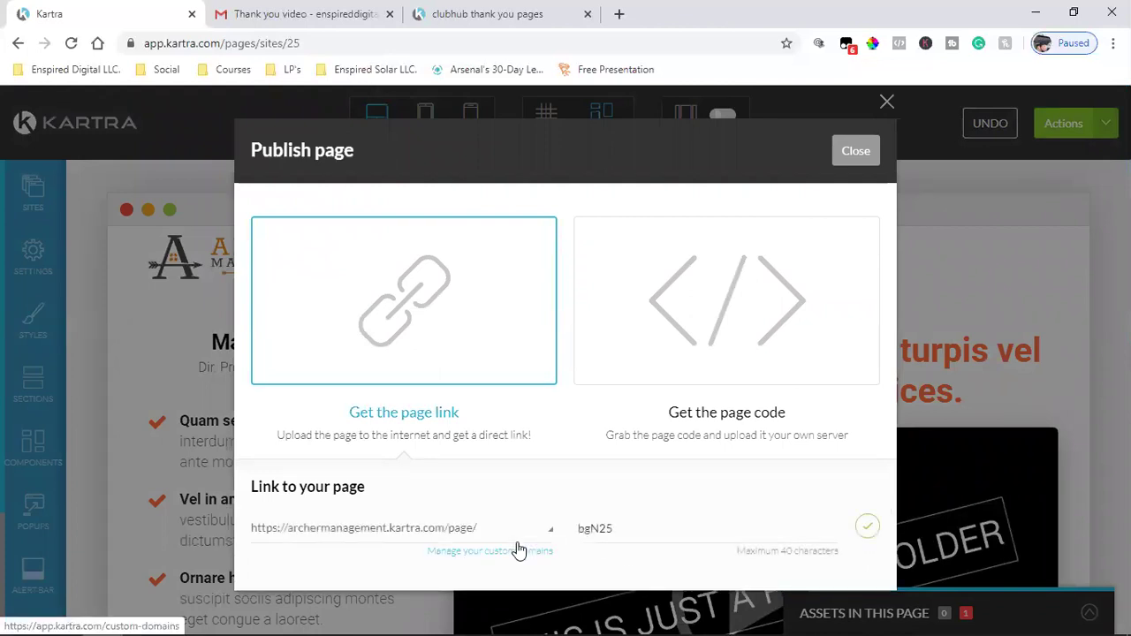
pyautogui.click(419, 530)
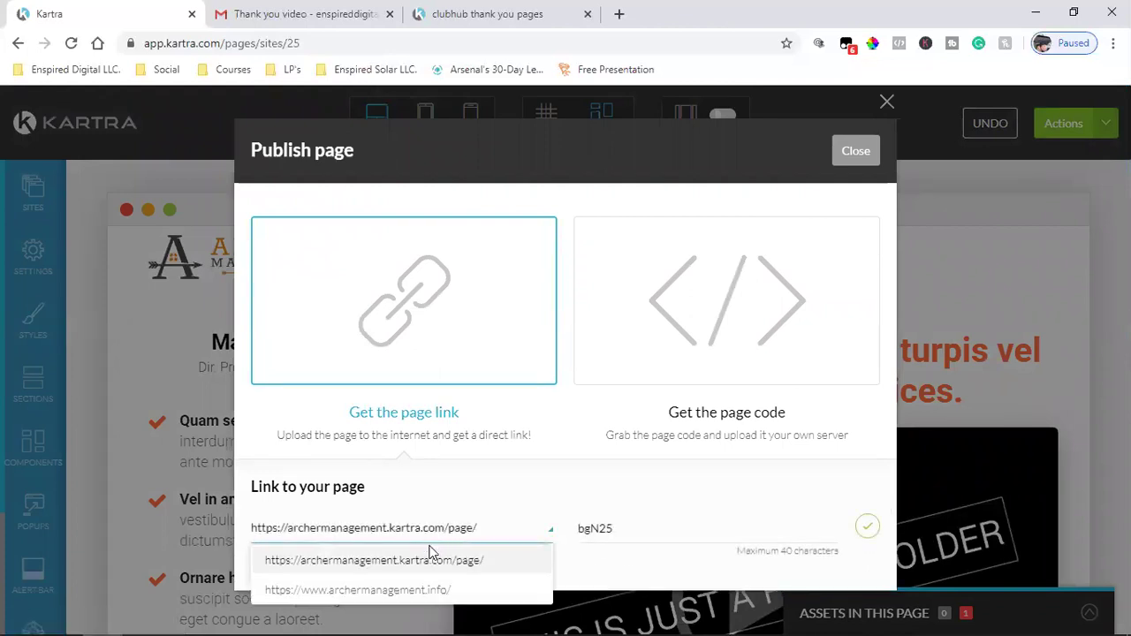
pyautogui.click(360, 590)
pyautogui.doubleClick(689, 535)
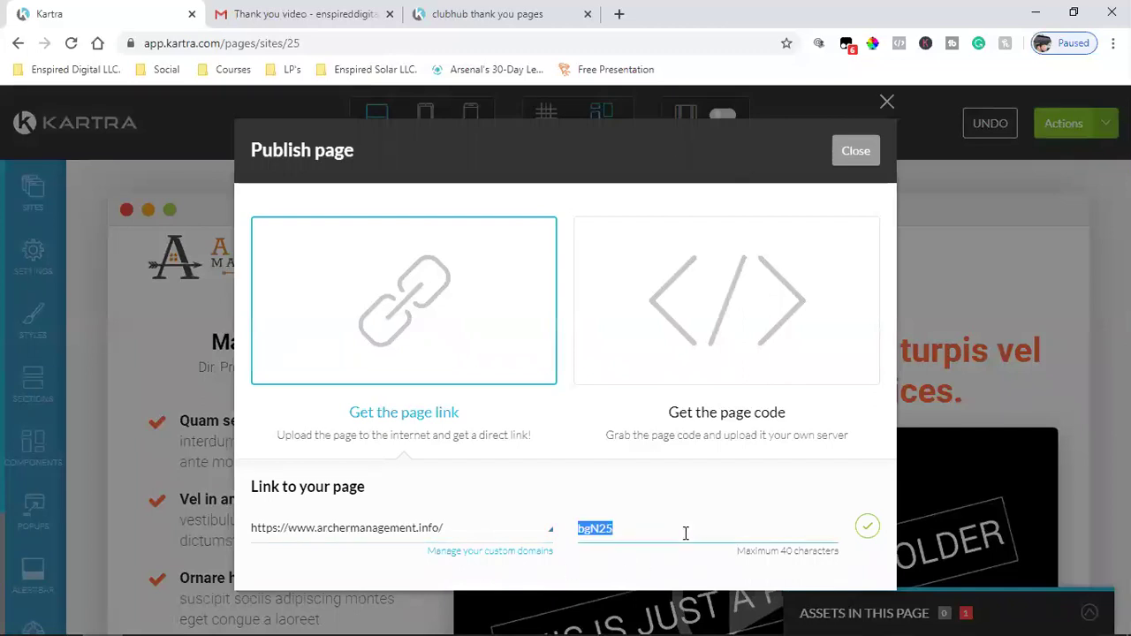
pyautogui.write('thankyou')
pyautogui.click(867, 527)
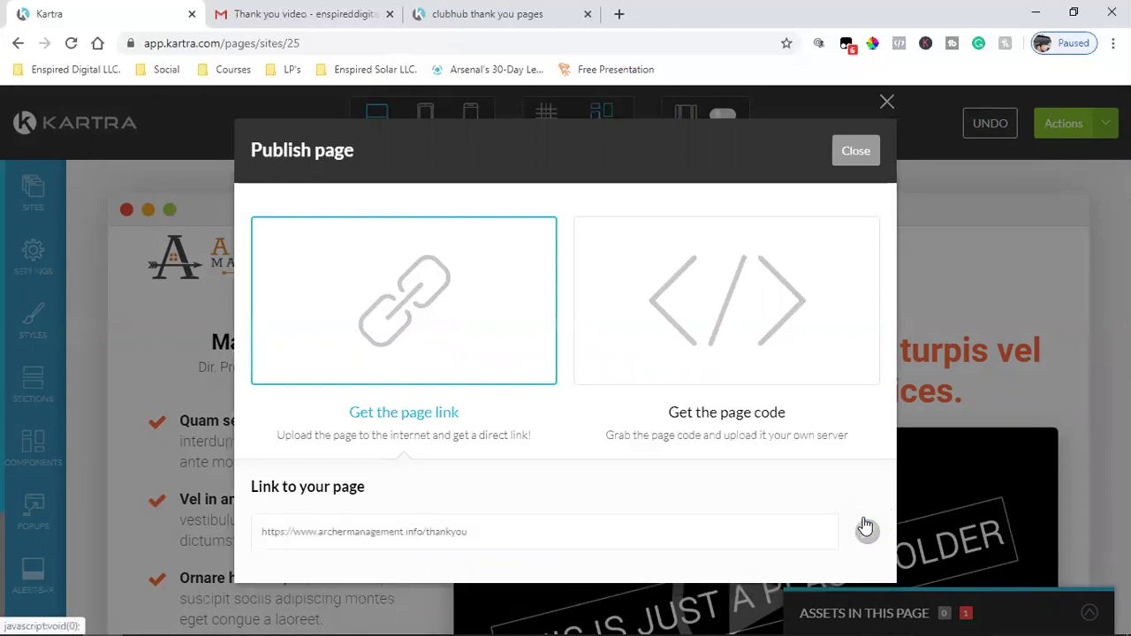
pyautogui.tripleClick(367, 534)
pyautogui.rightClick(370, 534)
pyautogui.click(473, 426)
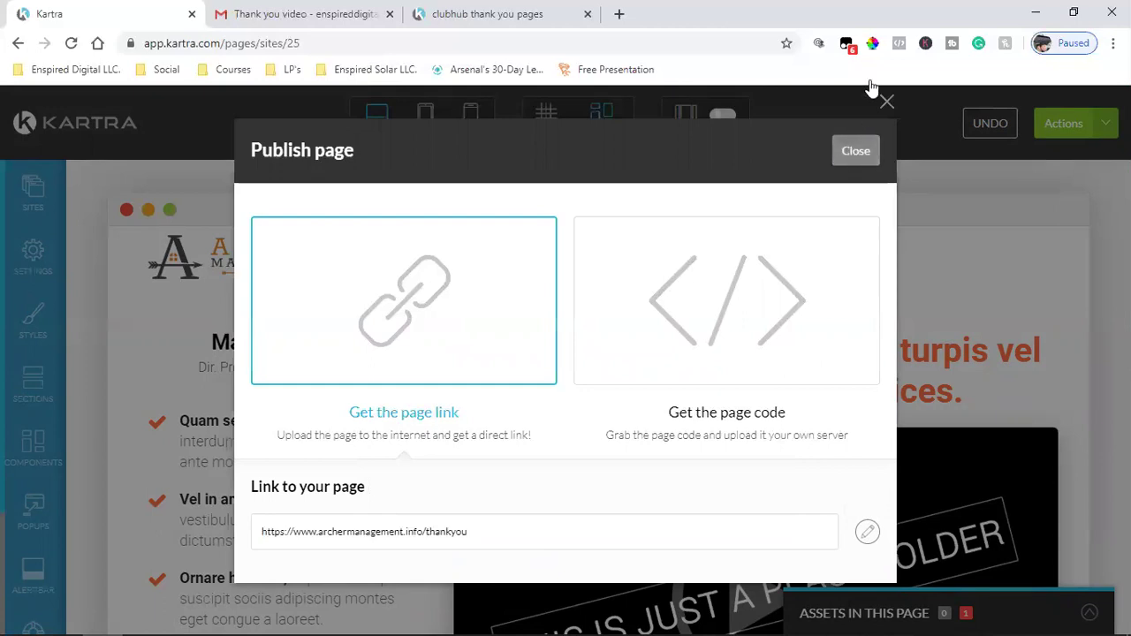
# - Load the copied thank-you page URL in a new browser tab
pyautogui.hotkey('ctrl', 't')
pyautogui.hotkey('ctrl', 'v')
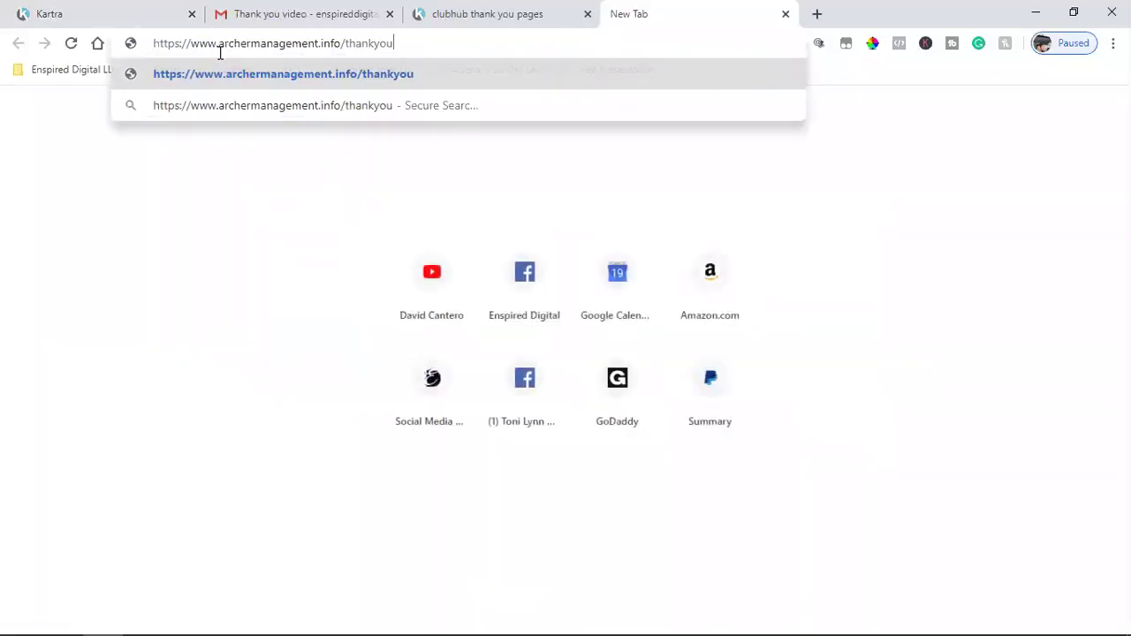
pyautogui.press('Return')
# - Trash the Thank you video email and open the Kartra dashboard in a new tab
pyautogui.hotkey('ctrl', '2')
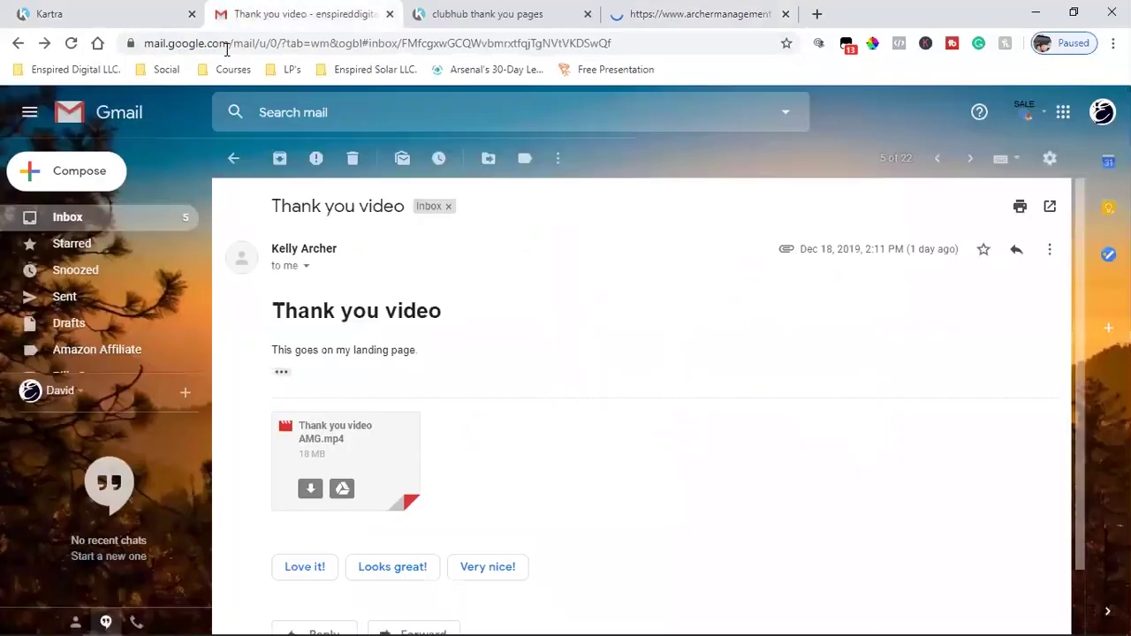
pyautogui.click(360, 166)
pyautogui.click(102, 11)
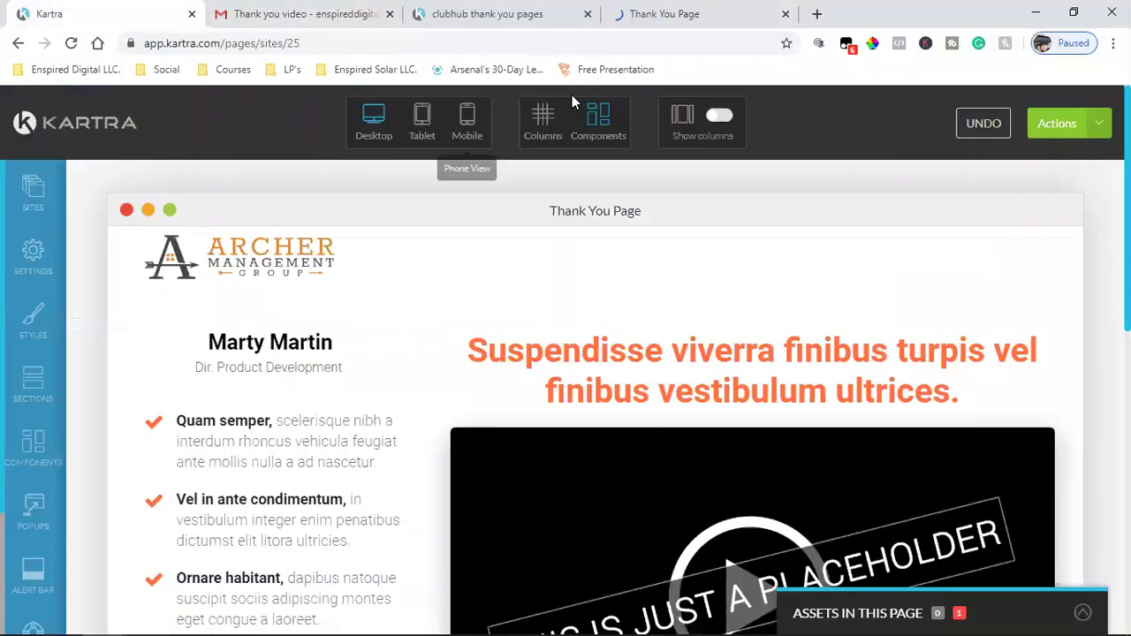
pyautogui.rightClick(57, 118)
pyautogui.click(123, 131)
pyautogui.click(290, 13)
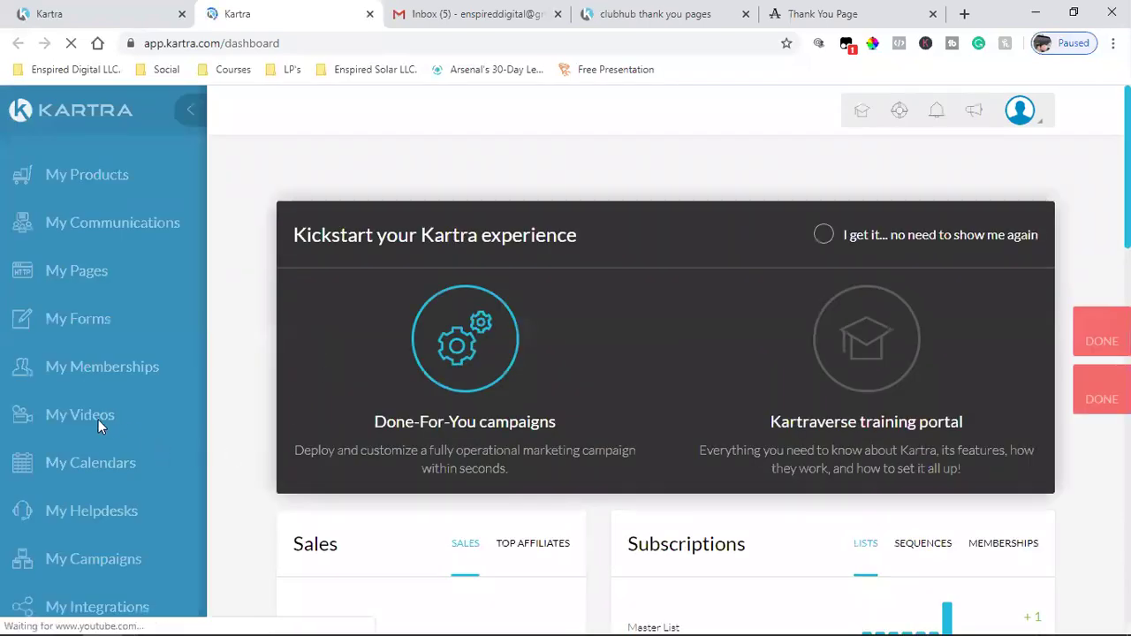
# - Browse the My Videos library and bring up the Upload new video options with +VIDEO
pyautogui.click(87, 415)
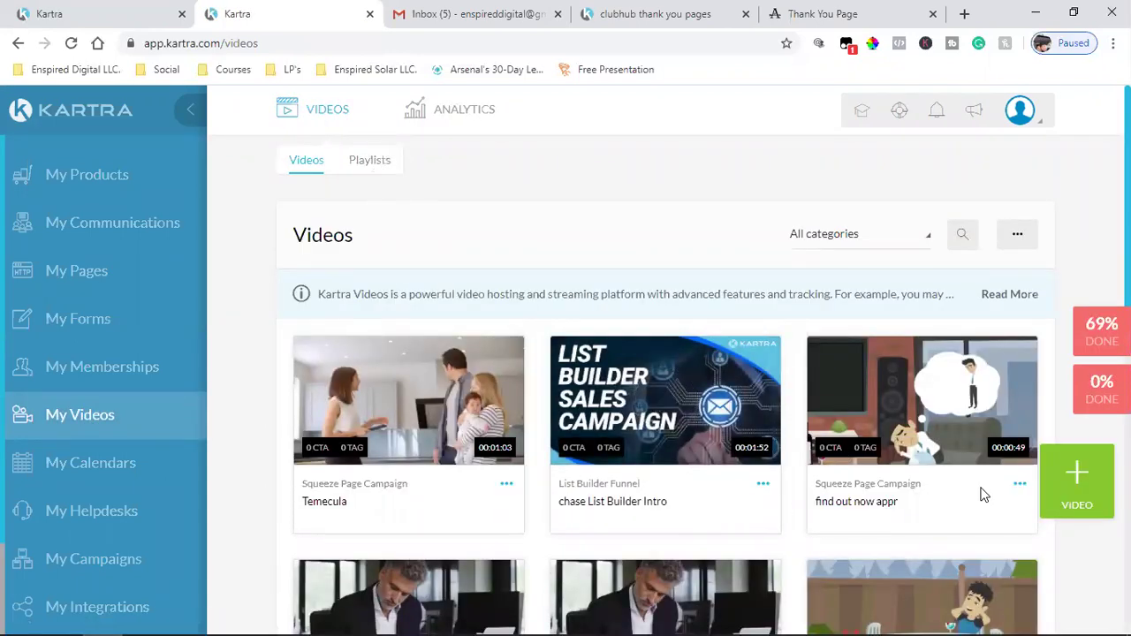
pyautogui.scroll(-1, 972, 496)
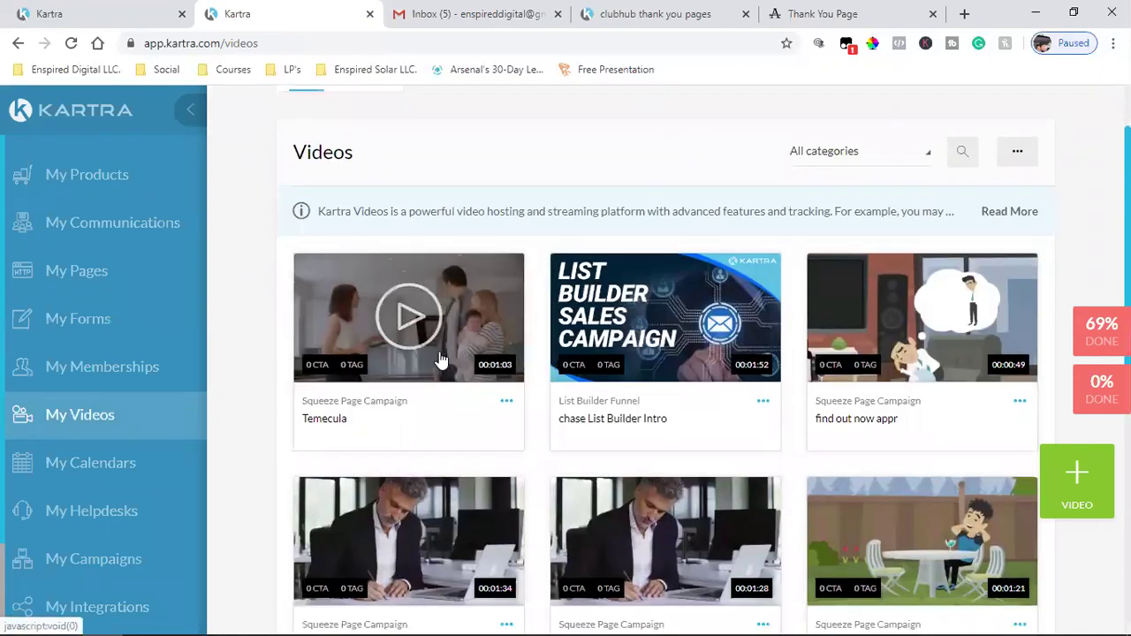
pyautogui.scroll(-2, 470, 469)
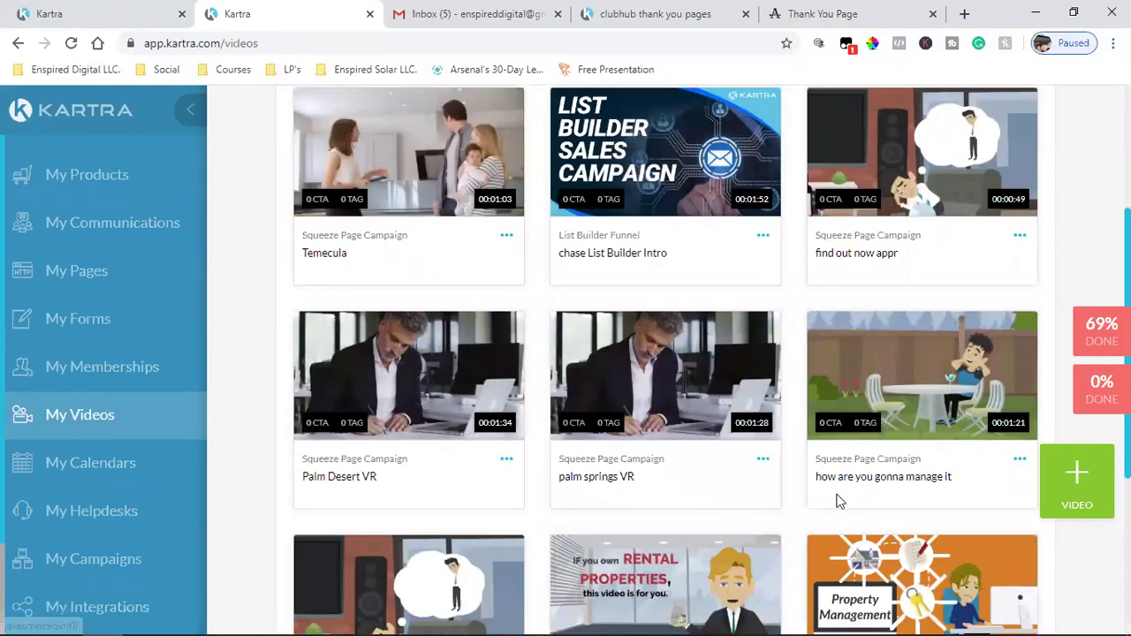
pyautogui.scroll(-4, 745, 499)
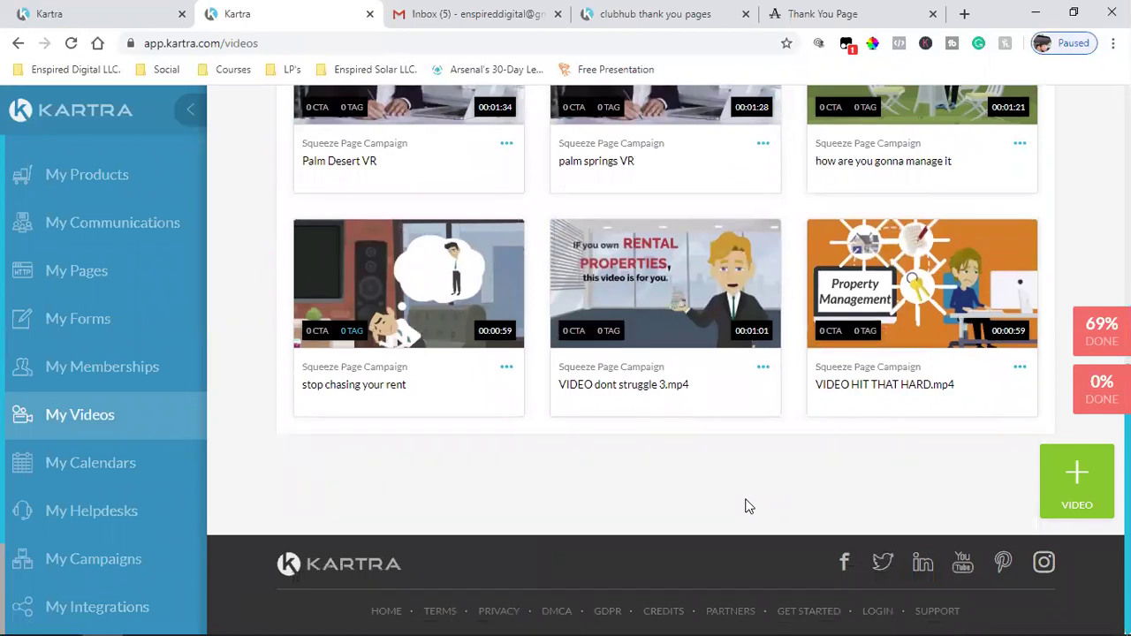
pyautogui.scroll(4, 745, 507)
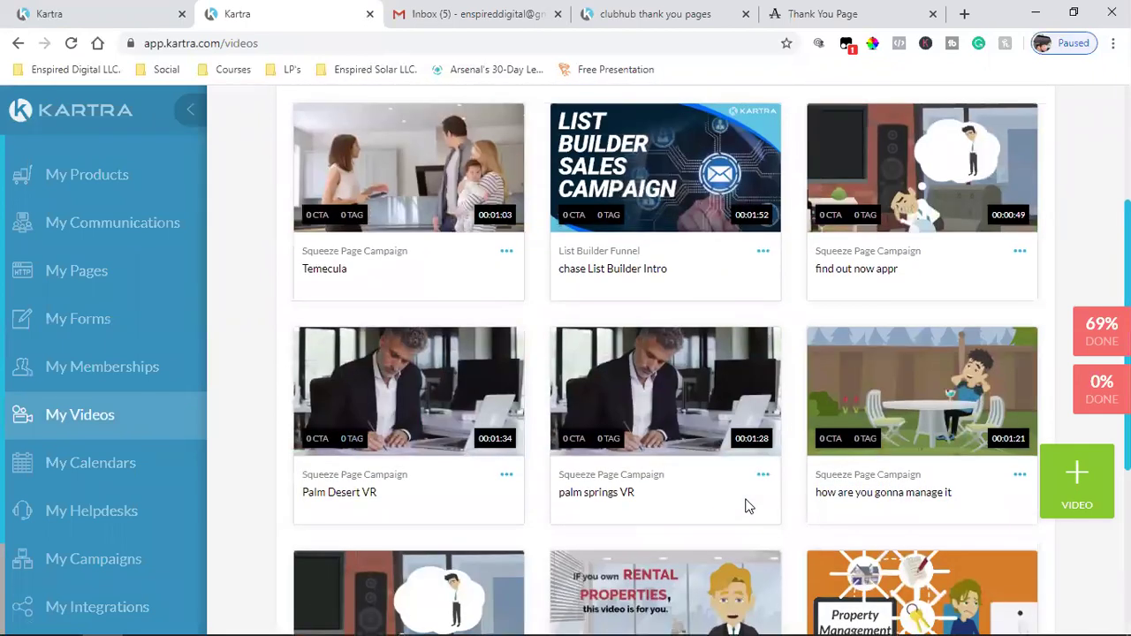
pyautogui.scroll(3, 745, 506)
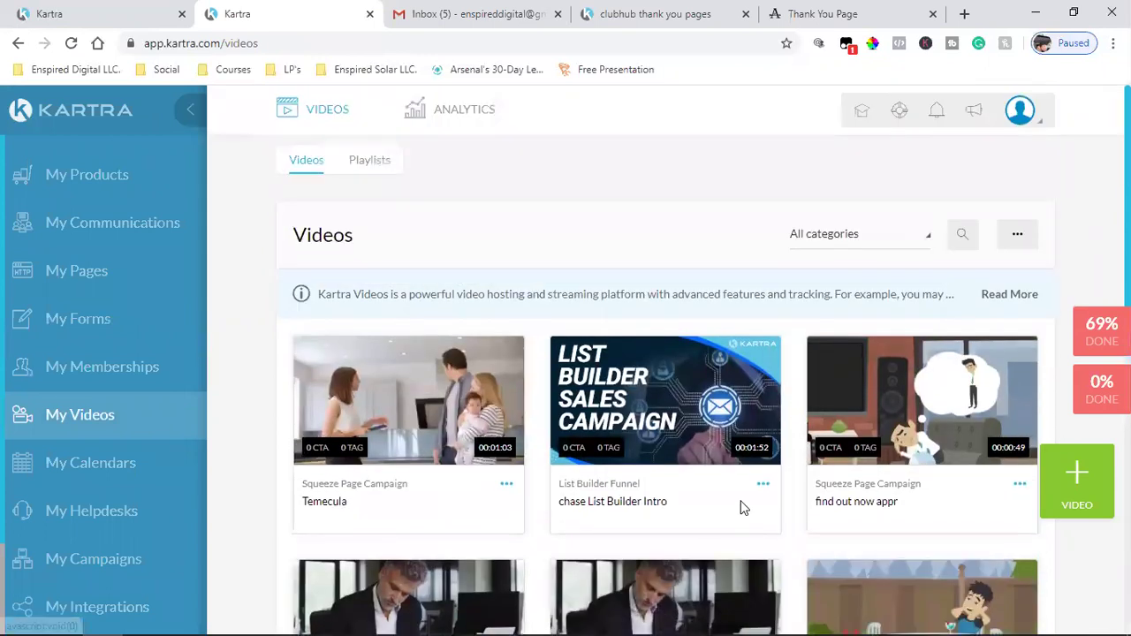
pyautogui.scroll(-5, 740, 510)
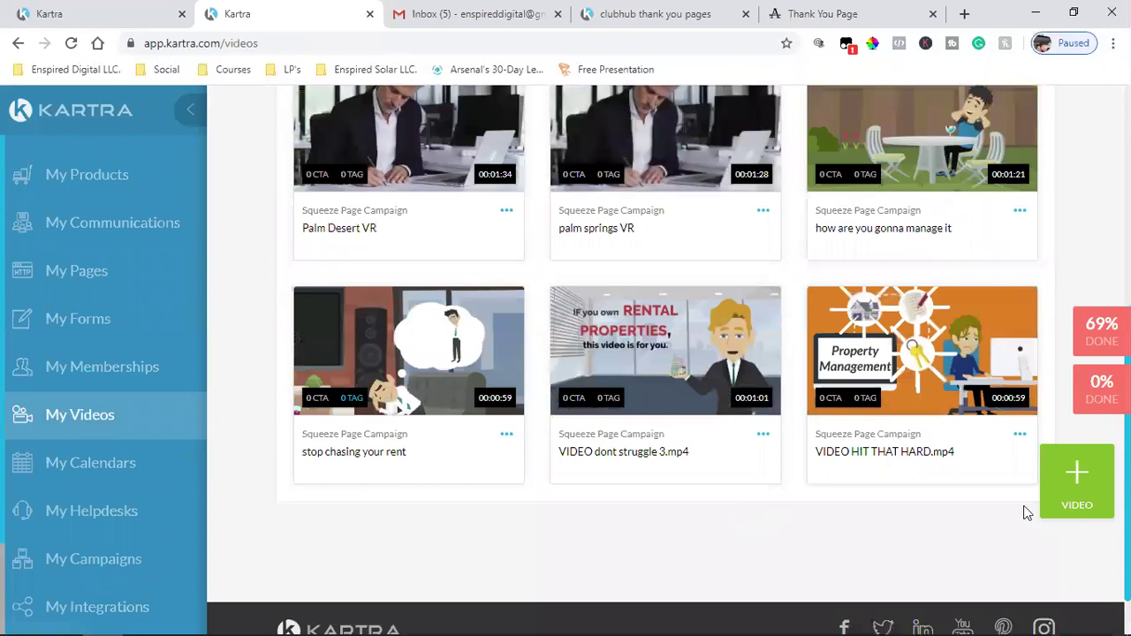
pyautogui.click(1087, 469)
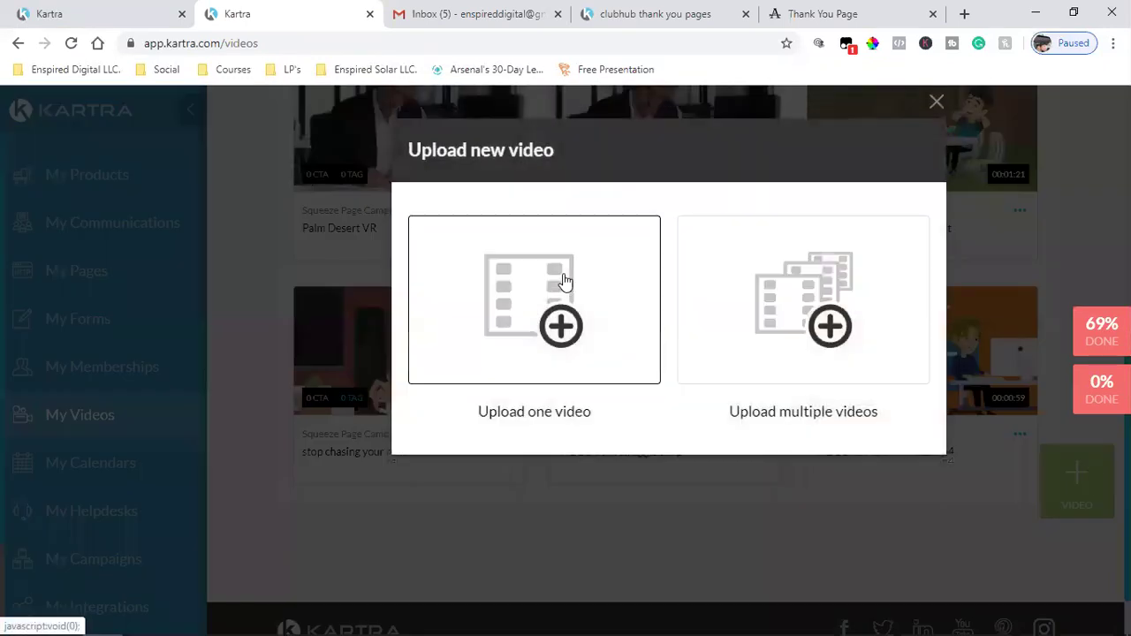
# - Create a single-upload video named 'Thank You Video' in the Squeeze Page Campaign category
pyautogui.click(525, 336)
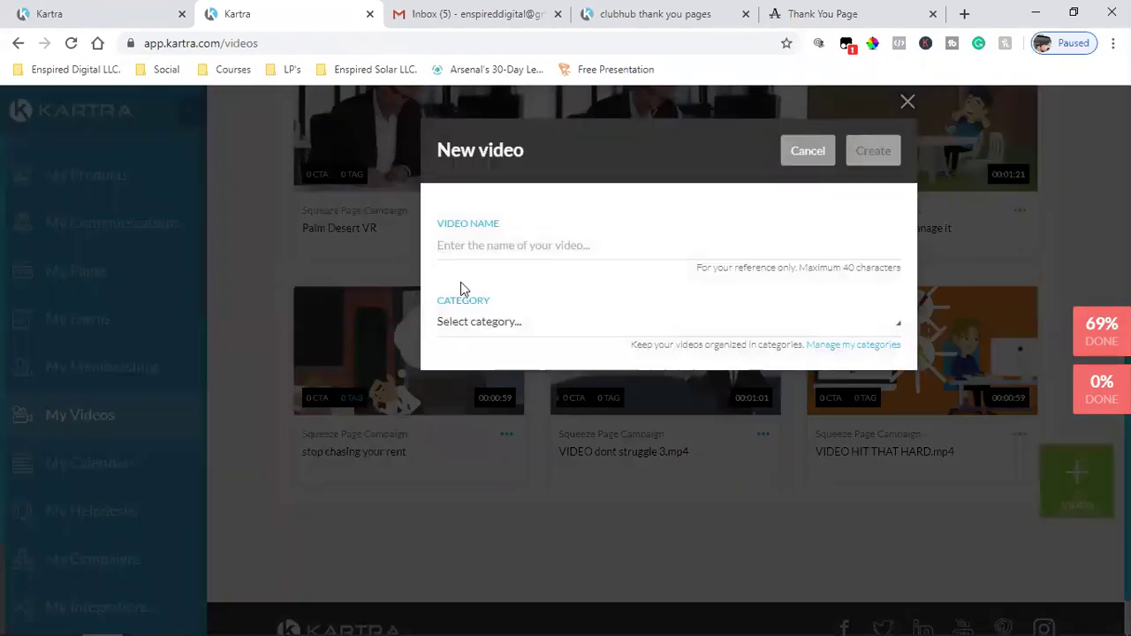
pyautogui.click(469, 247)
pyautogui.write('Thank You Video')
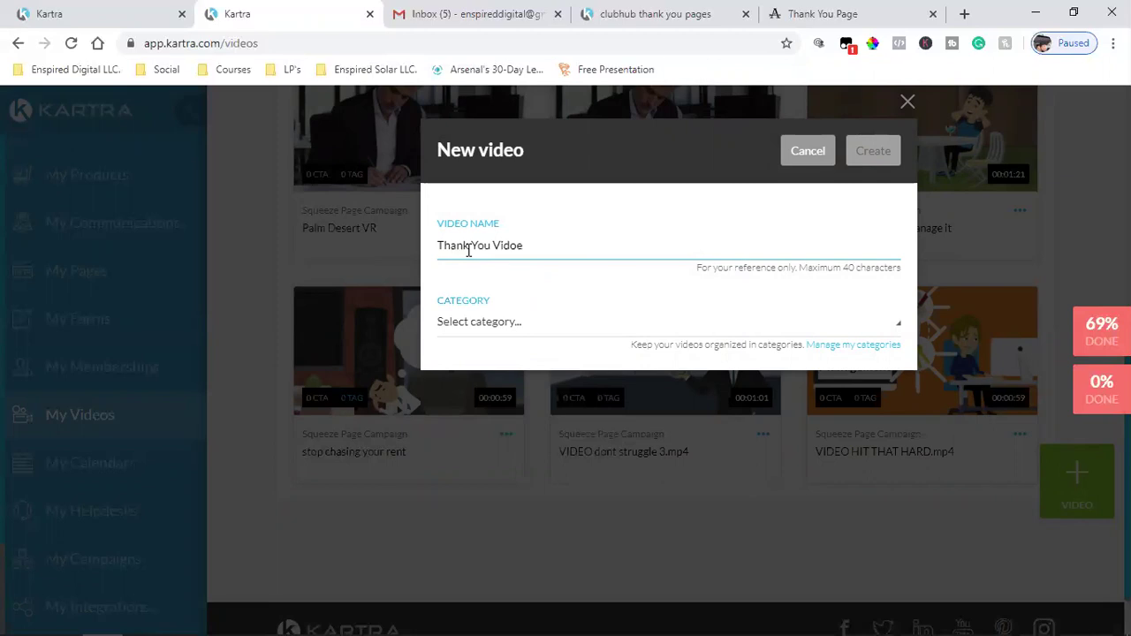
pyautogui.click(481, 324)
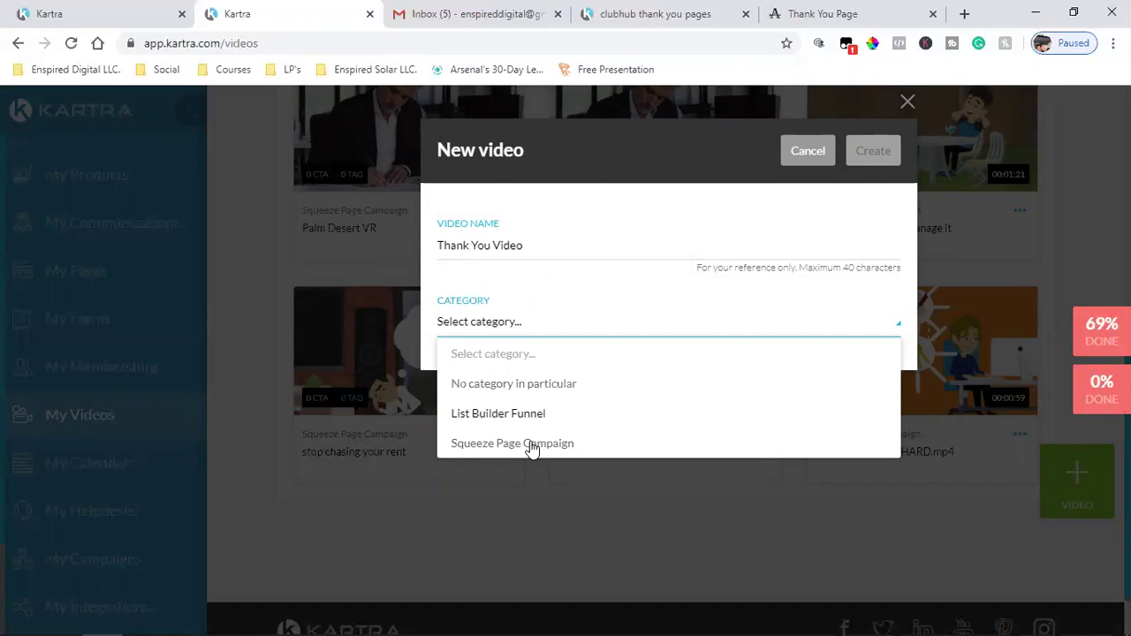
pyautogui.click(530, 447)
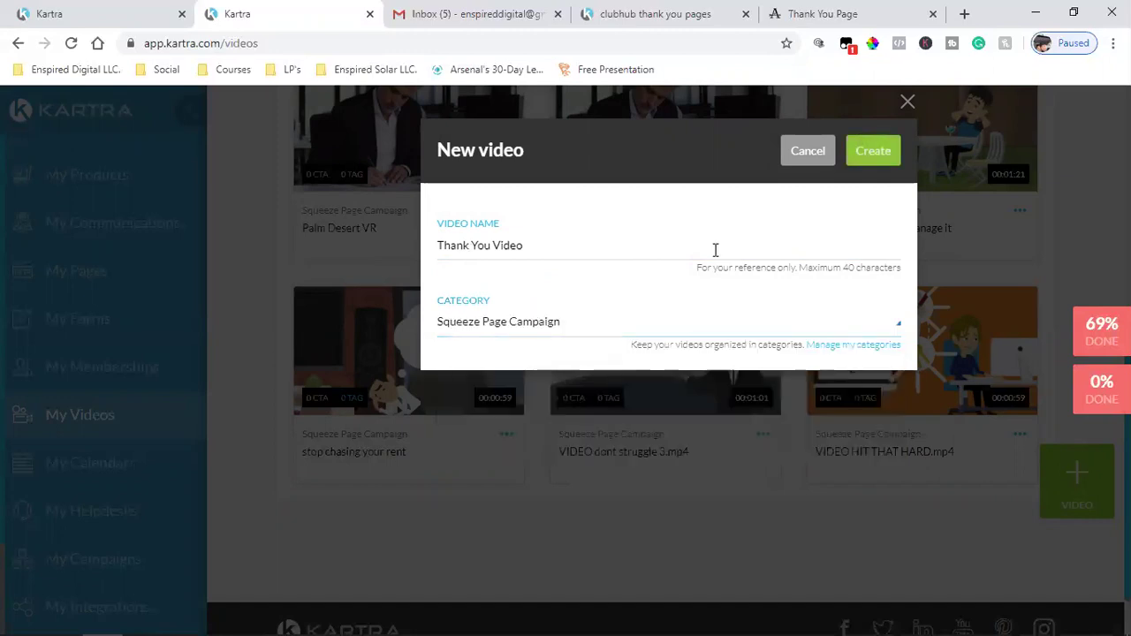
pyautogui.press('Return')
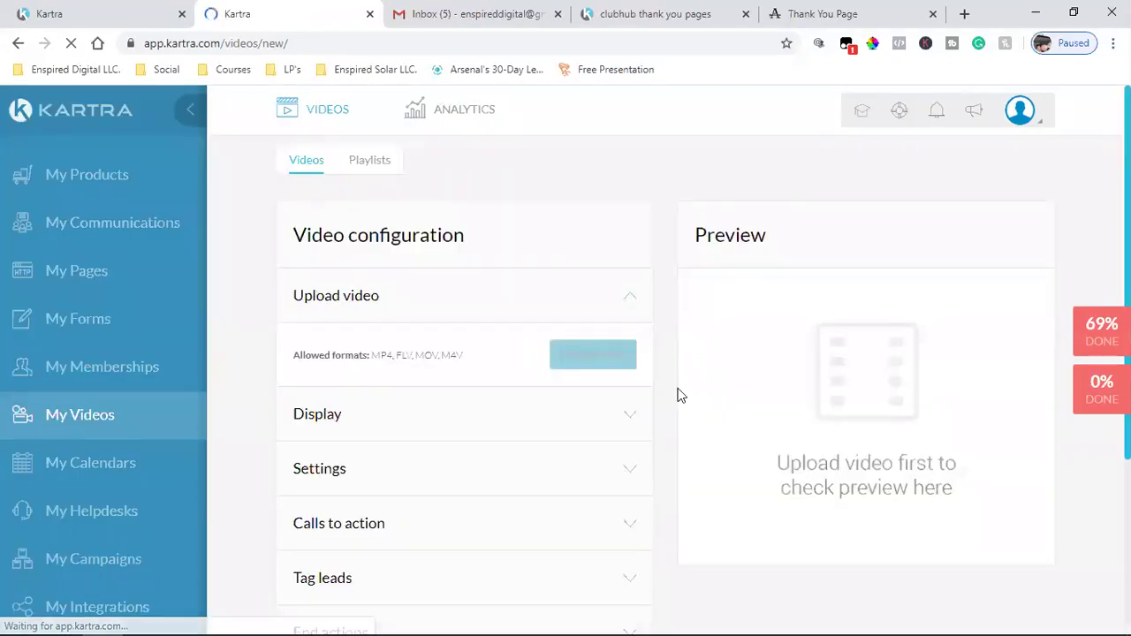
# - Upload the 'Thank you video AMG' file from Downloads as the video's file
pyautogui.click(590, 356)
pyautogui.click(75, 122)
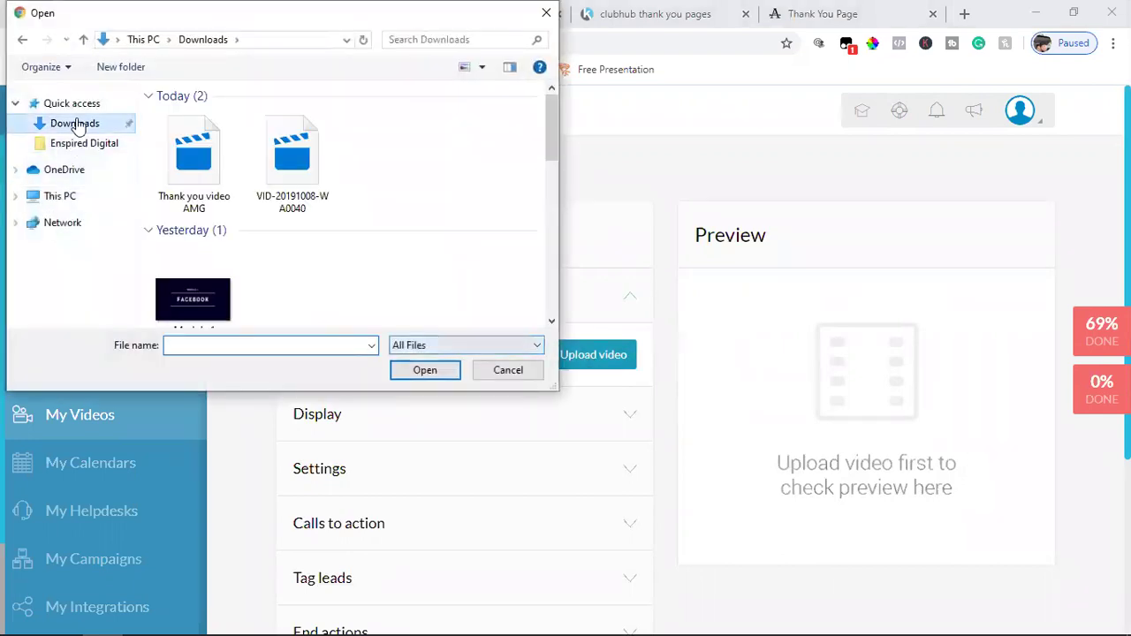
pyautogui.click(194, 168)
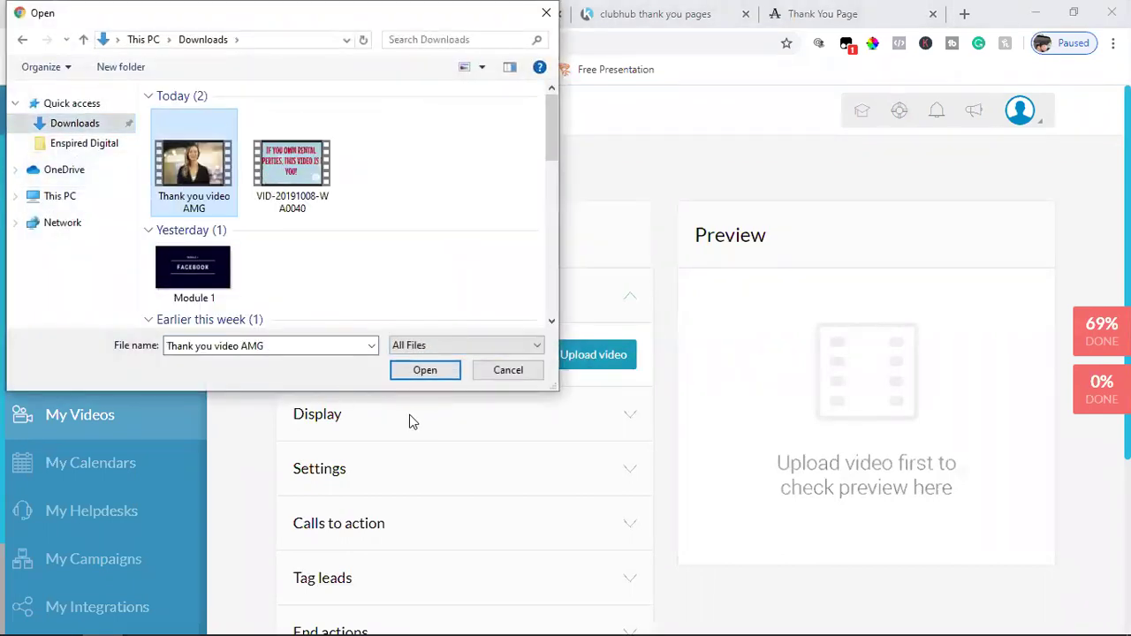
pyautogui.click(416, 377)
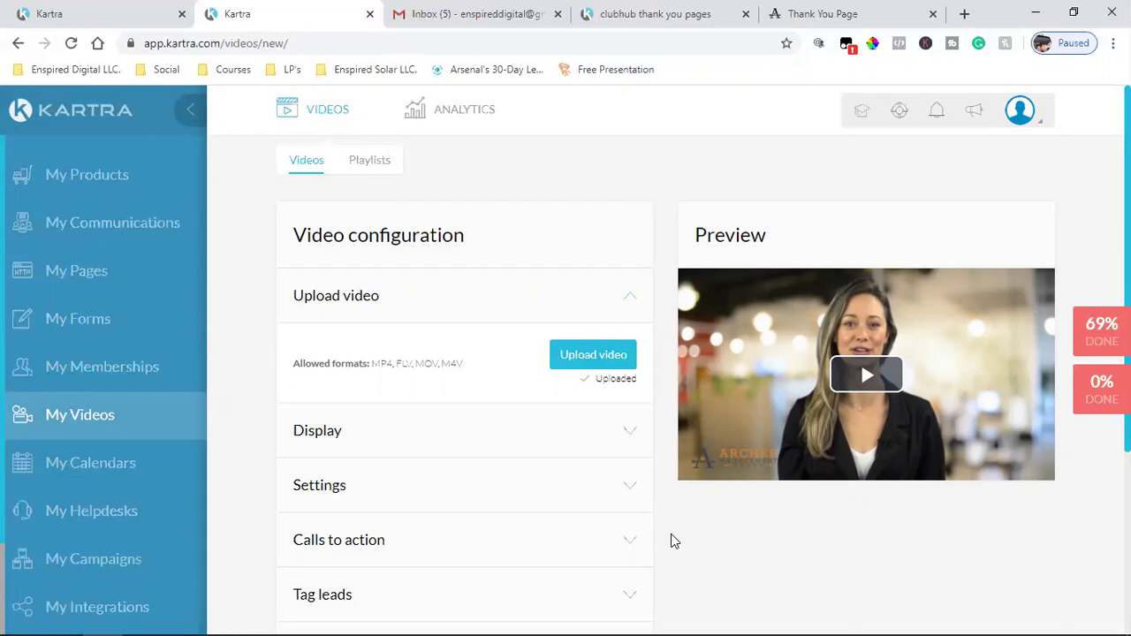
# - Publish the uploaded Thank You Video to the My Videos library
pyautogui.scroll(-3, 670, 536)
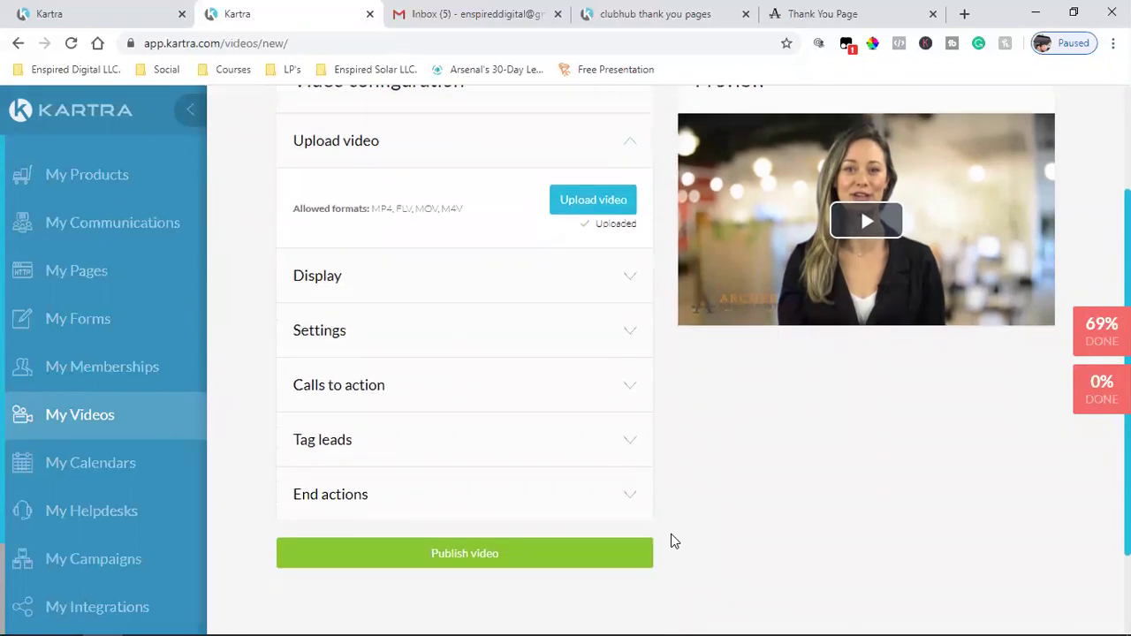
pyautogui.scroll(1, 671, 536)
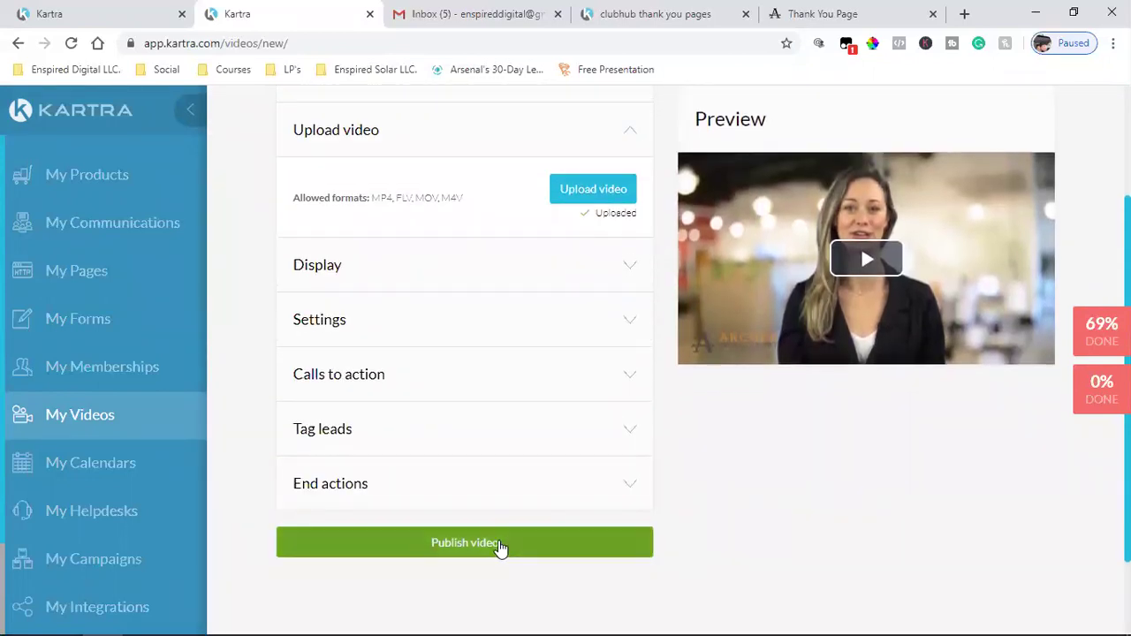
pyautogui.click(499, 546)
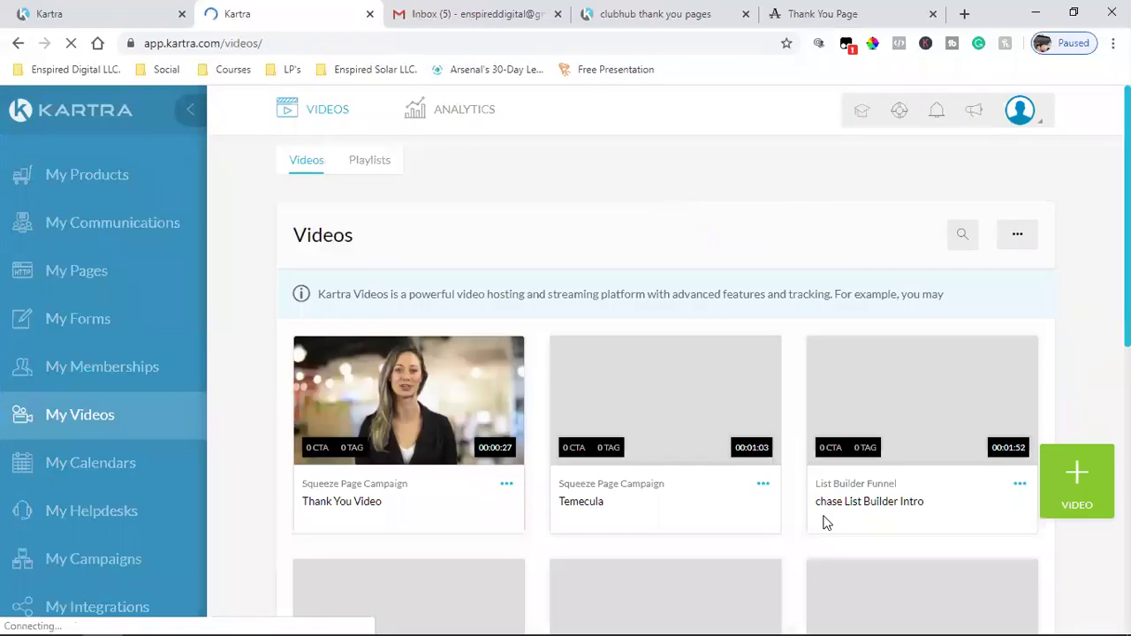
# - In the page editor, set the video block's category to Squeeze Page Campaign
pyautogui.click(102, 21)
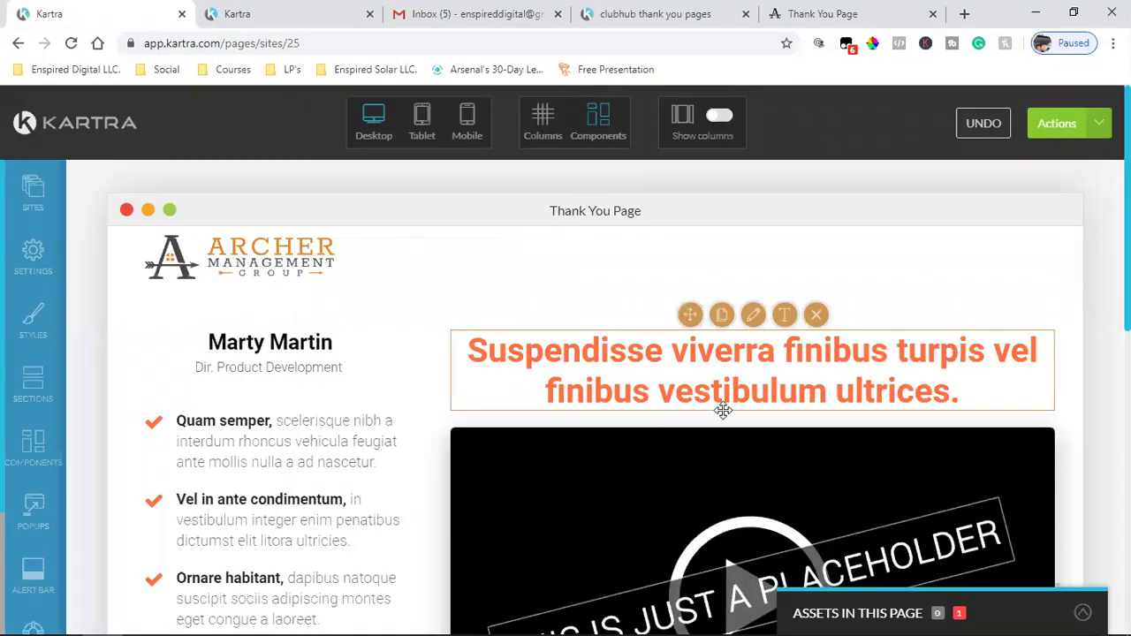
pyautogui.scroll(-2, 722, 404)
pyautogui.moveTo(752, 285)
pyautogui.click(770, 252)
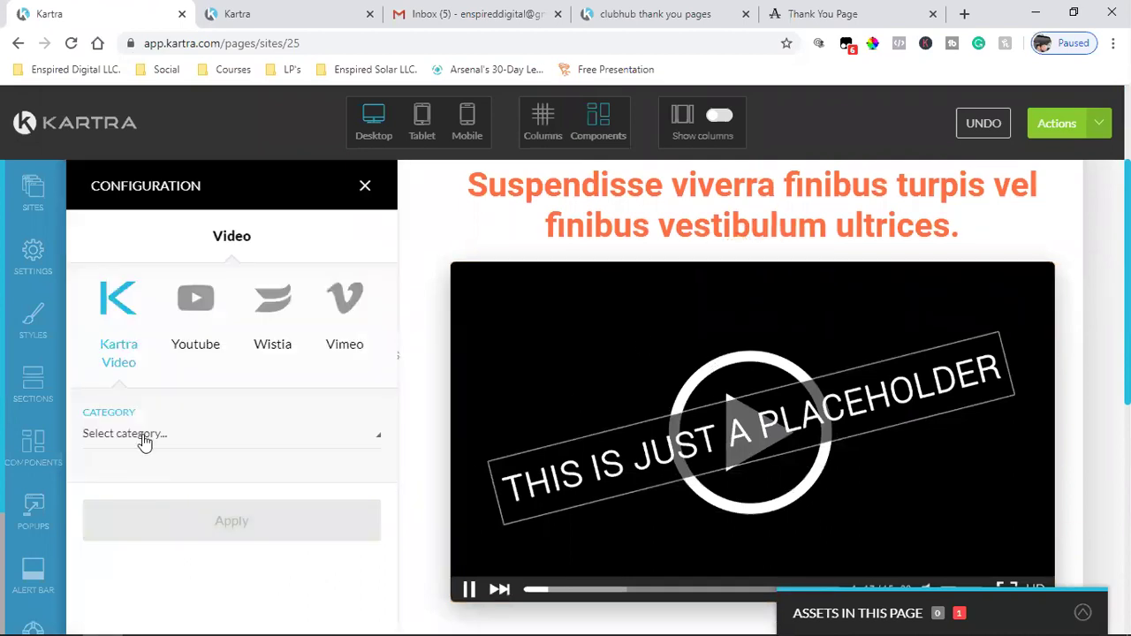
pyautogui.click(144, 442)
pyautogui.click(138, 553)
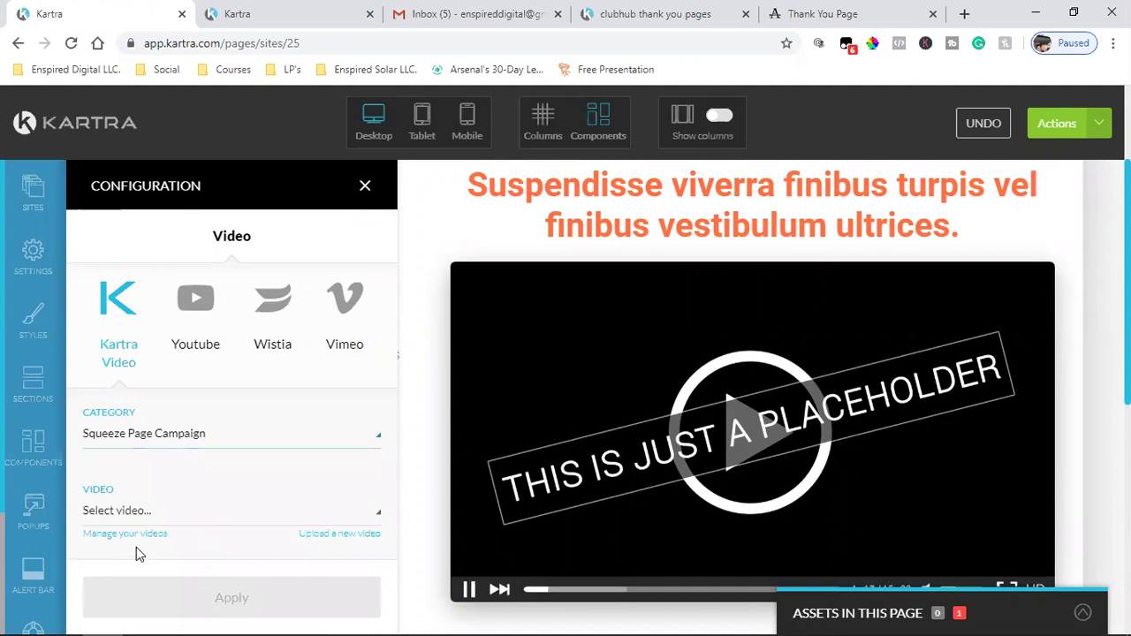
# - Choose Thank You Video, apply it to the block, and close the video settings
pyautogui.click(167, 513)
pyautogui.scroll(-5, 217, 565)
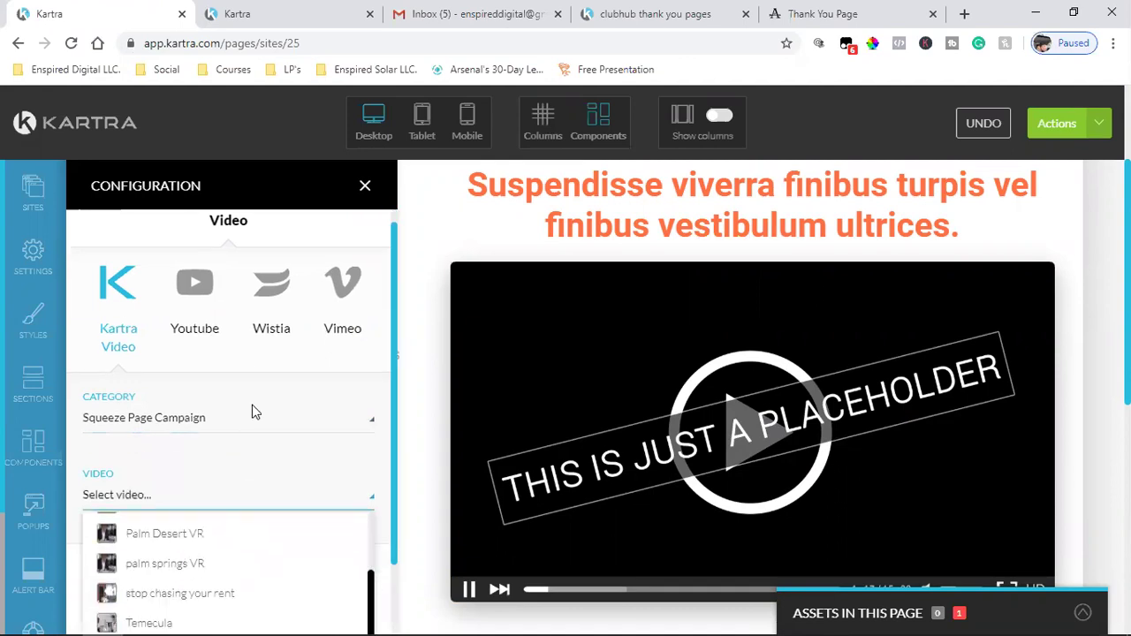
pyautogui.scroll(-2, 227, 570)
pyautogui.click(166, 590)
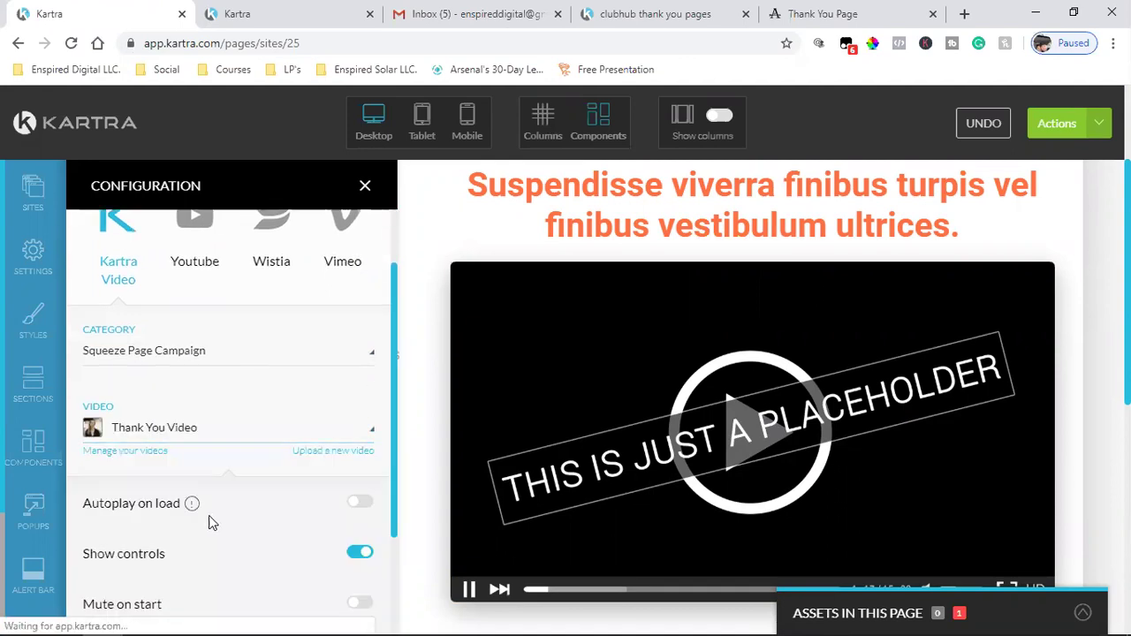
pyautogui.scroll(-3, 212, 521)
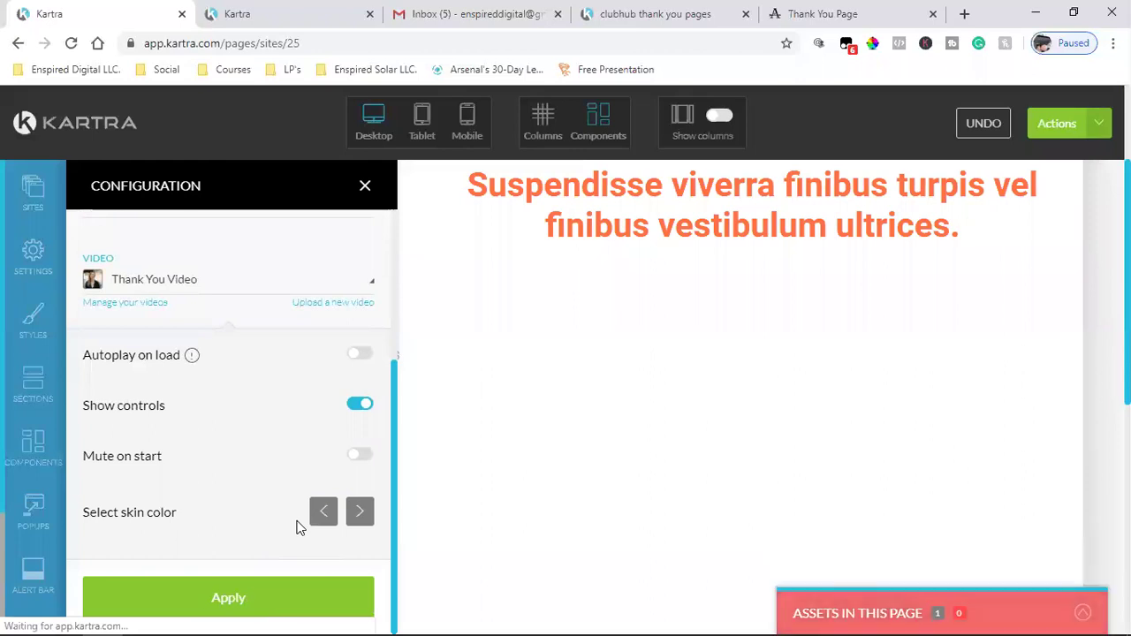
pyautogui.click(221, 596)
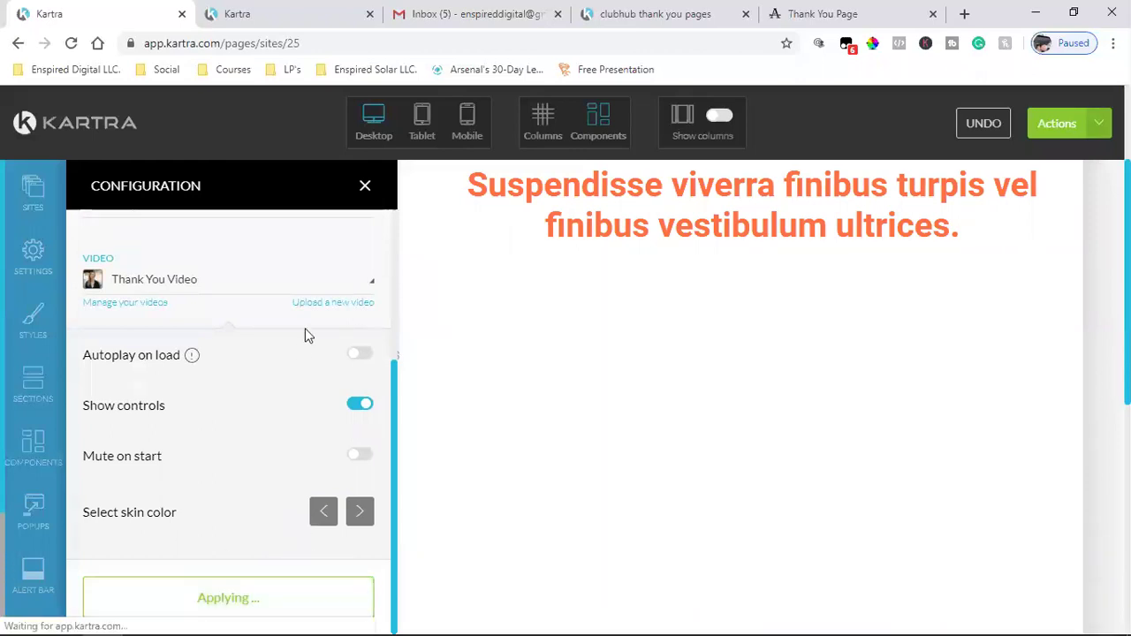
pyautogui.click(365, 186)
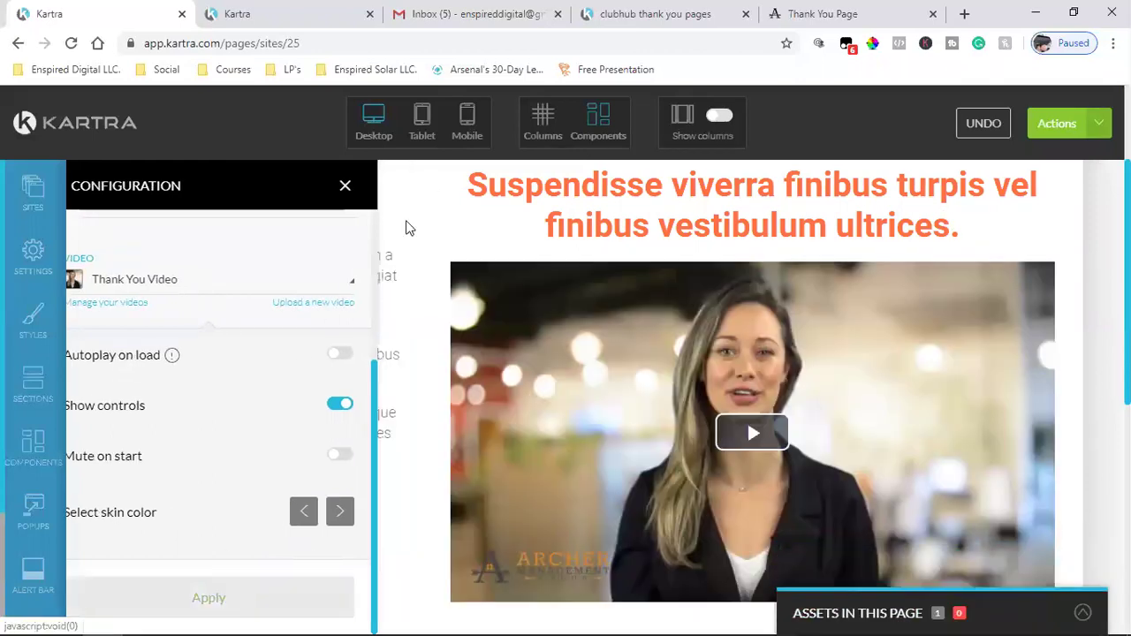
pyautogui.scroll(-6, 695, 399)
pyautogui.scroll(10, 694, 399)
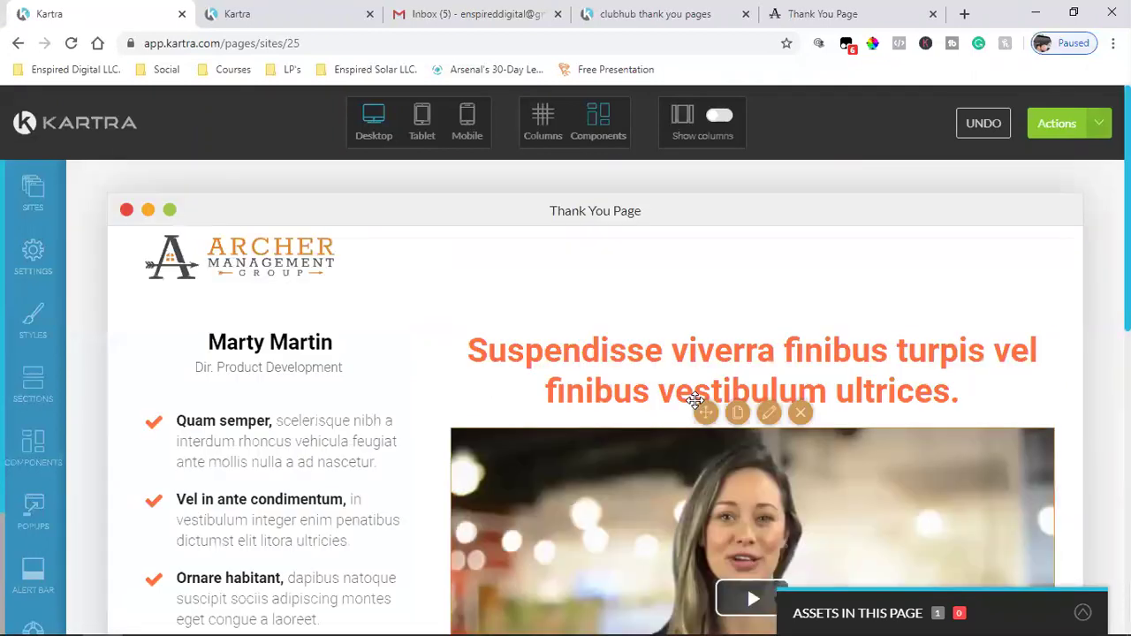
pyautogui.scroll(-5, 695, 399)
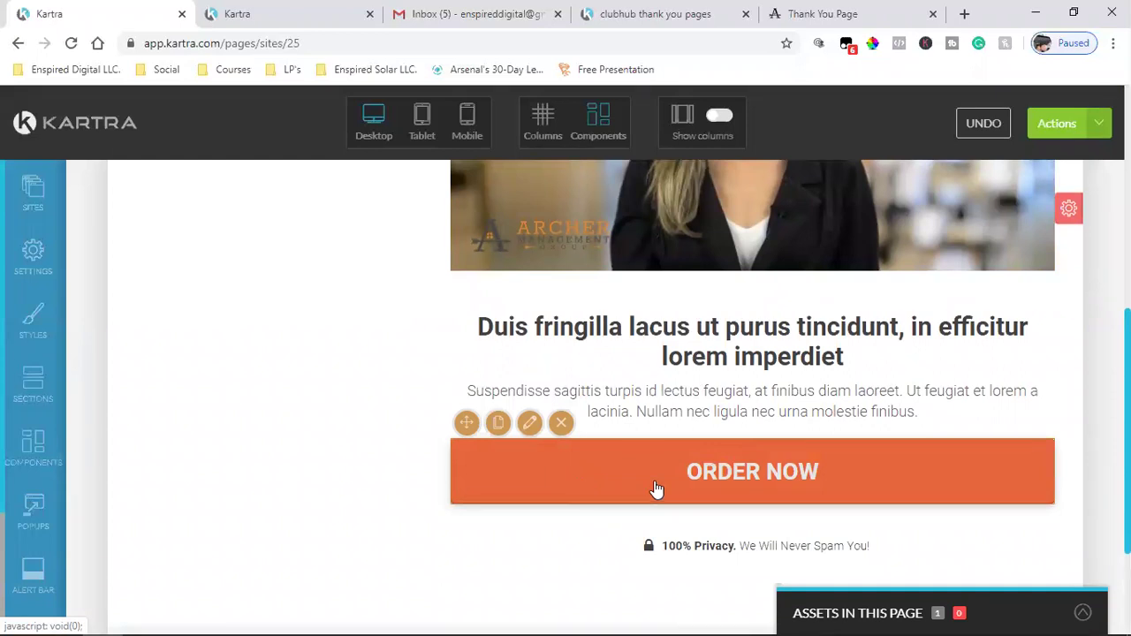
# - In the ORDER NOW button's Text settings, replace the label with 'Click Now'
pyautogui.click(786, 459)
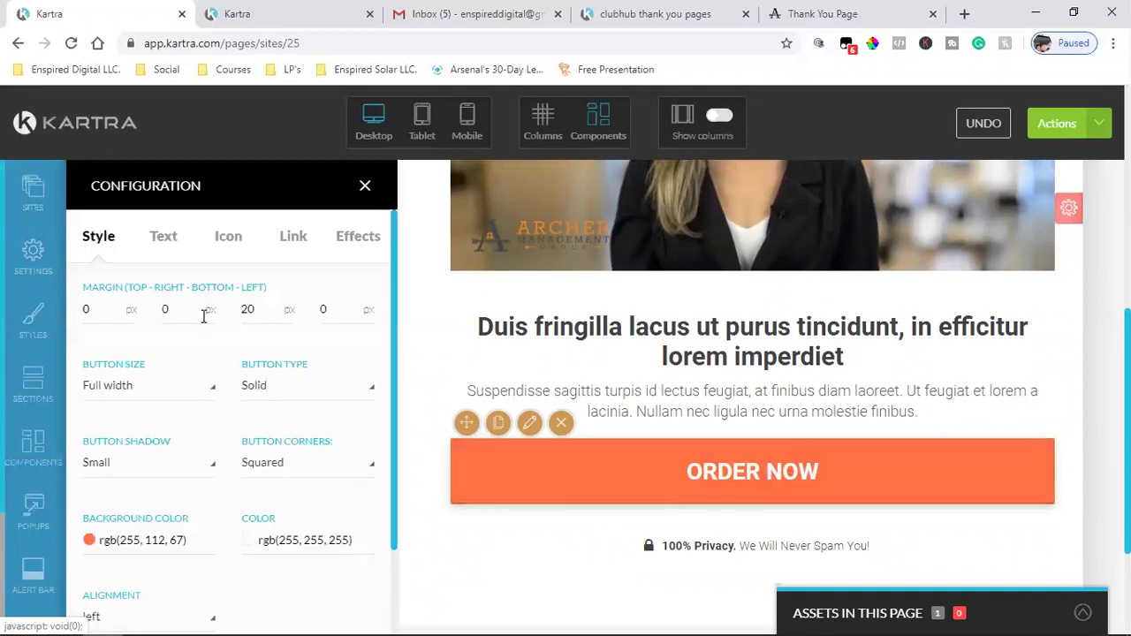
pyautogui.click(295, 240)
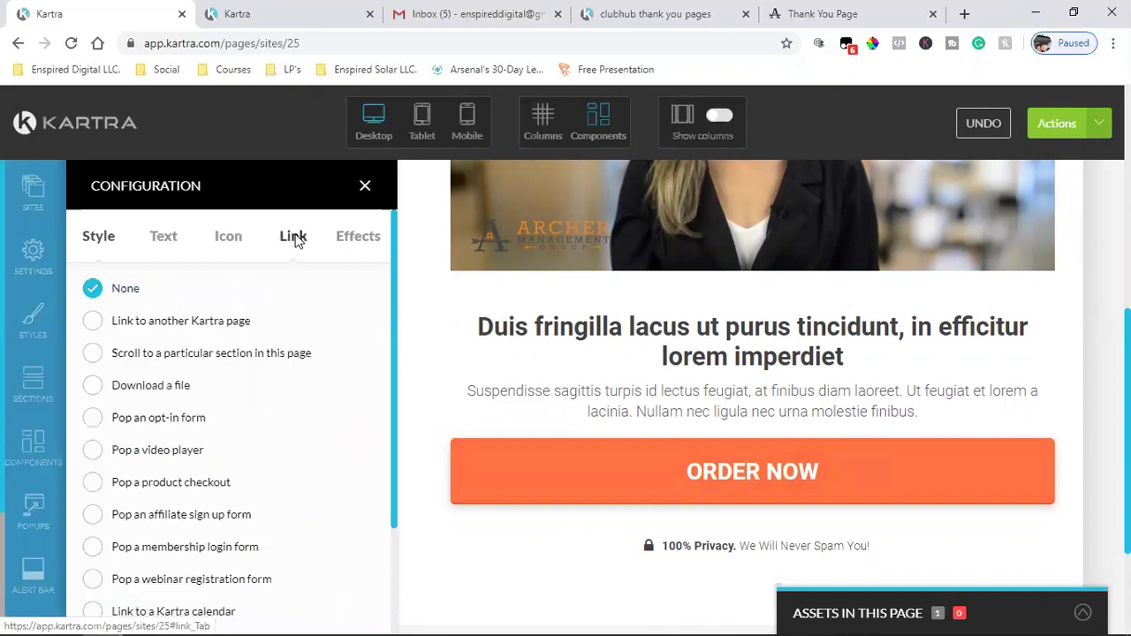
pyautogui.click(221, 244)
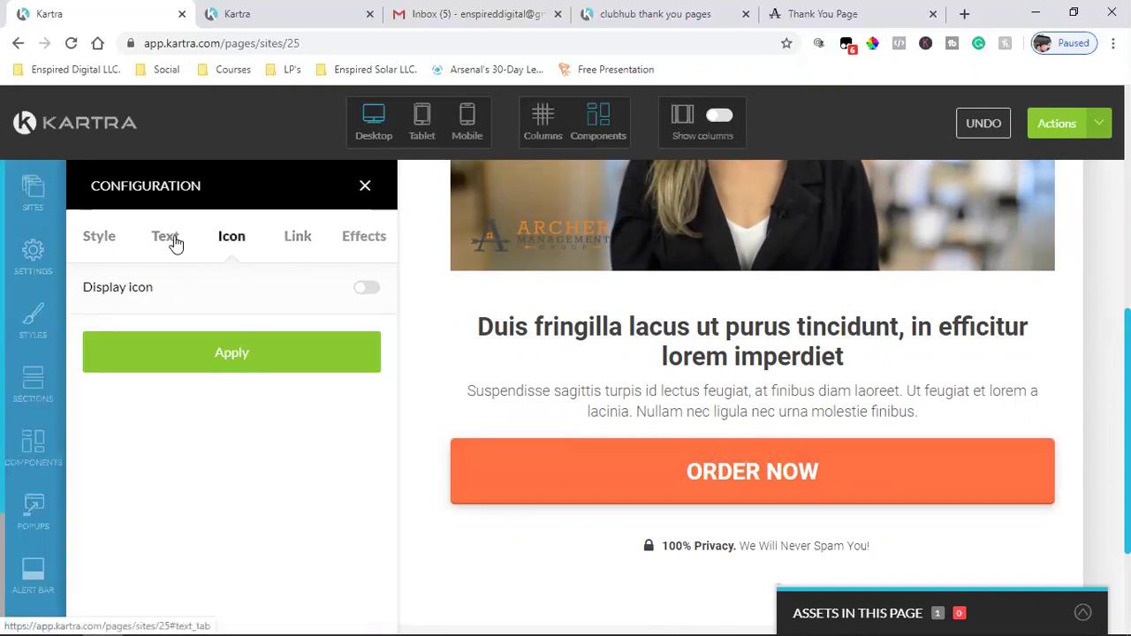
pyautogui.click(169, 241)
pyautogui.tripleClick(127, 310)
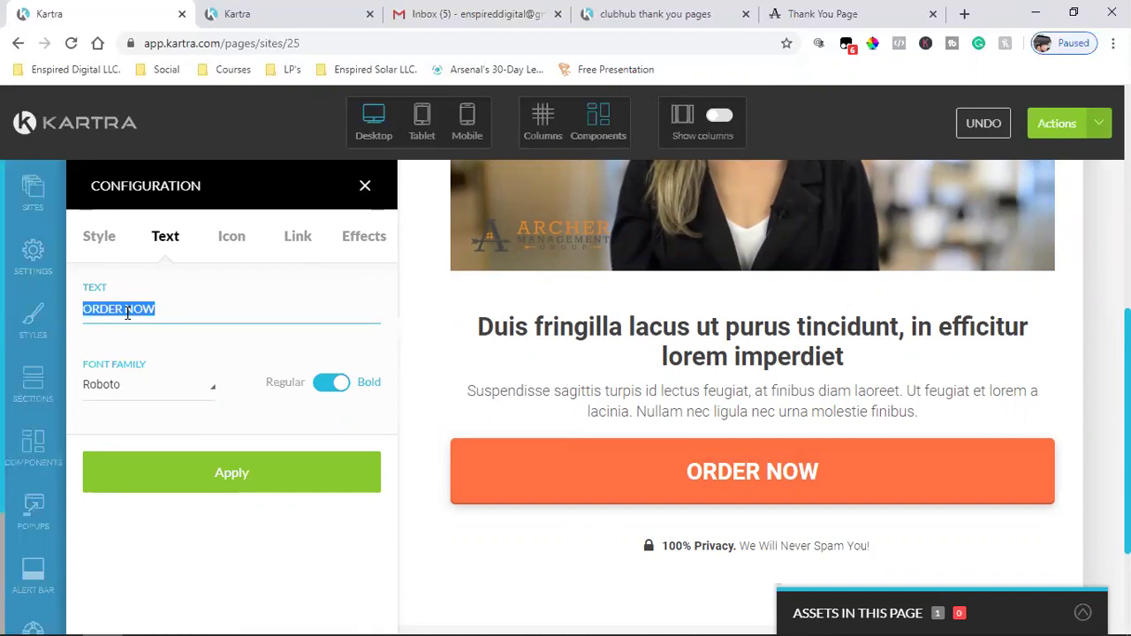
pyautogui.write('Click Now')
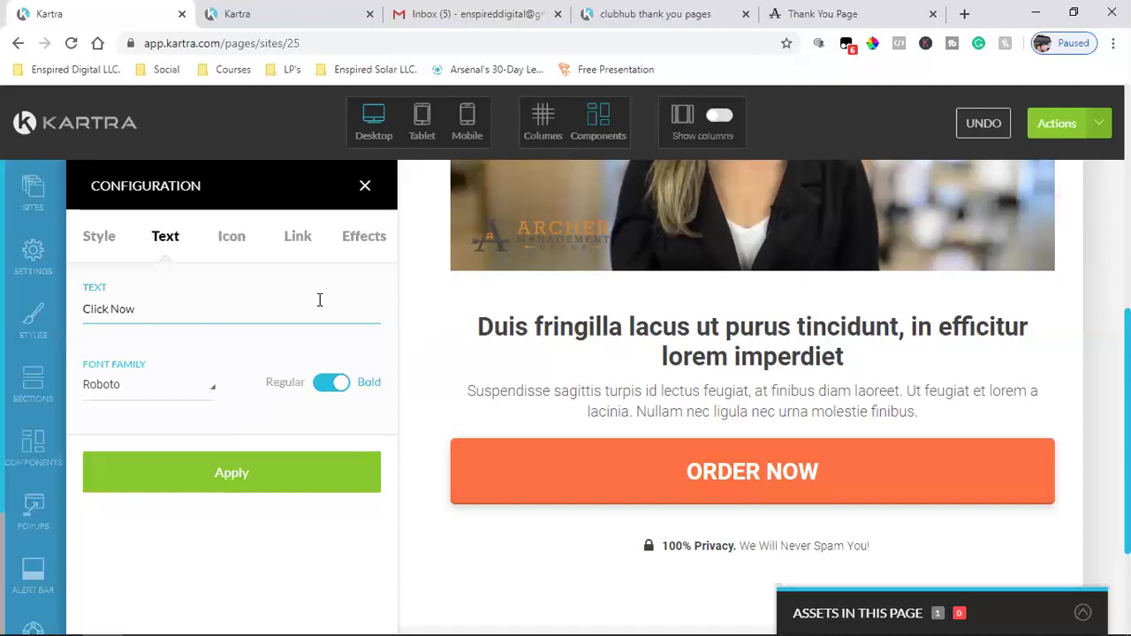
# - Change the button label's trailing 'Now' to 'Here To Schedule', fixing the 'Sxhedule' typo, and apply
pyautogui.press('BackSpace')
pyautogui.press('BackSpace')
pyautogui.press('BackSpace')
pyautogui.press('BackSpace')
pyautogui.write('Here To Sxhedule')
pyautogui.press('BackSpace')
pyautogui.press('BackSpace')
pyautogui.press('BackSpace')
pyautogui.press('BackSpace')
pyautogui.press('BackSpace')
pyautogui.press('BackSpace')
pyautogui.press('BackSpace')
pyautogui.write('chedule Call')
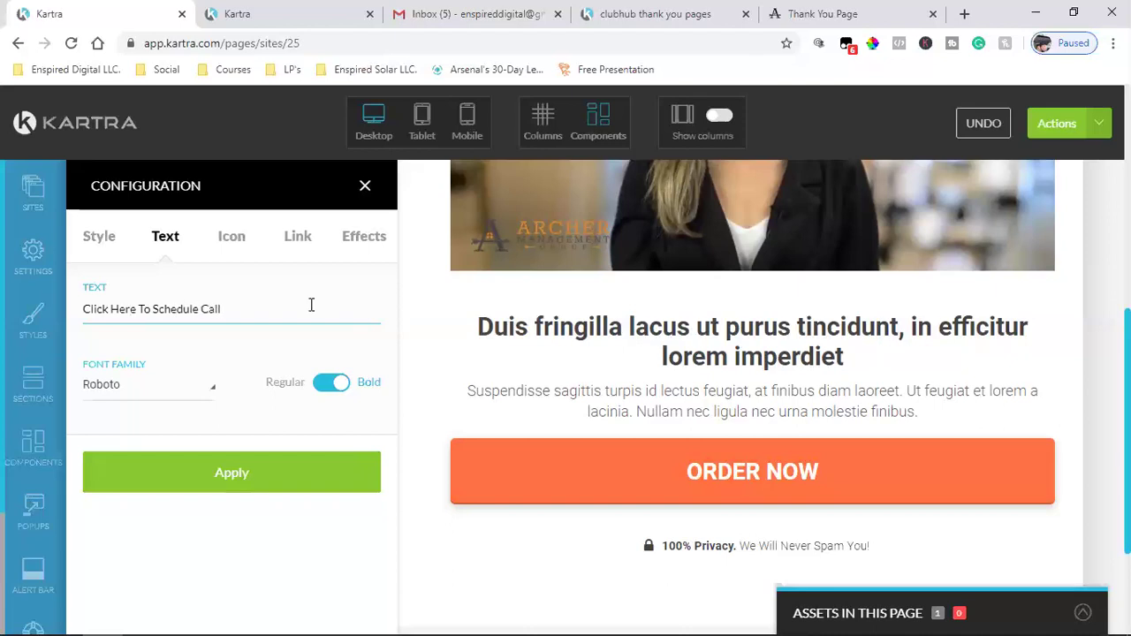
pyautogui.click(191, 472)
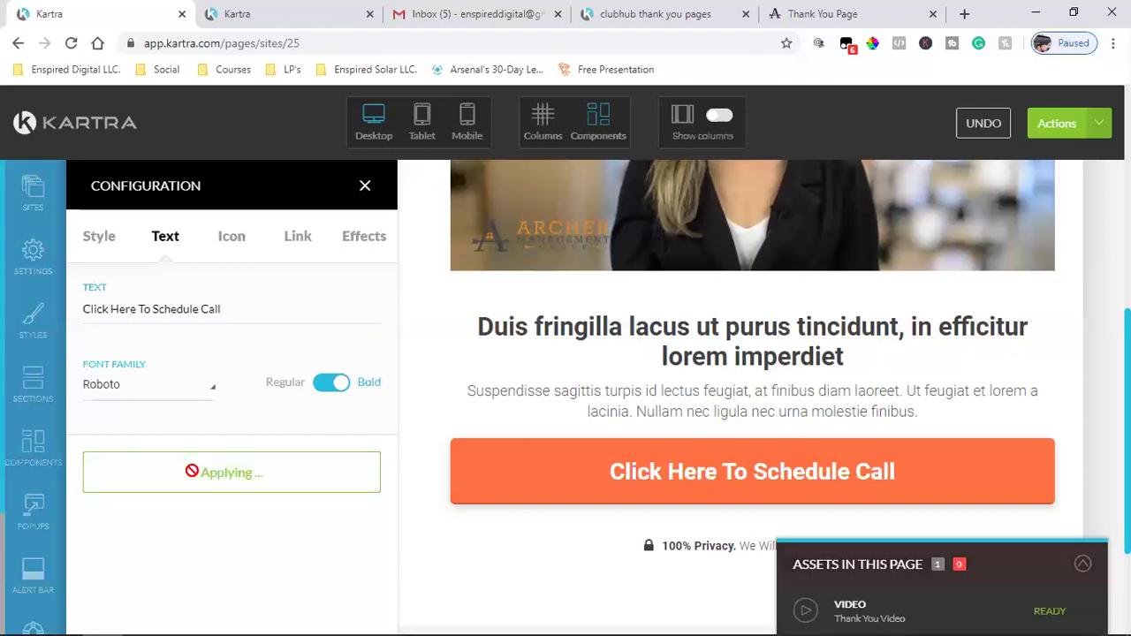
# - Insert 'Free' before 'Call' so the button reads 'Click Here To Schedule Free Call'
pyautogui.click(202, 308)
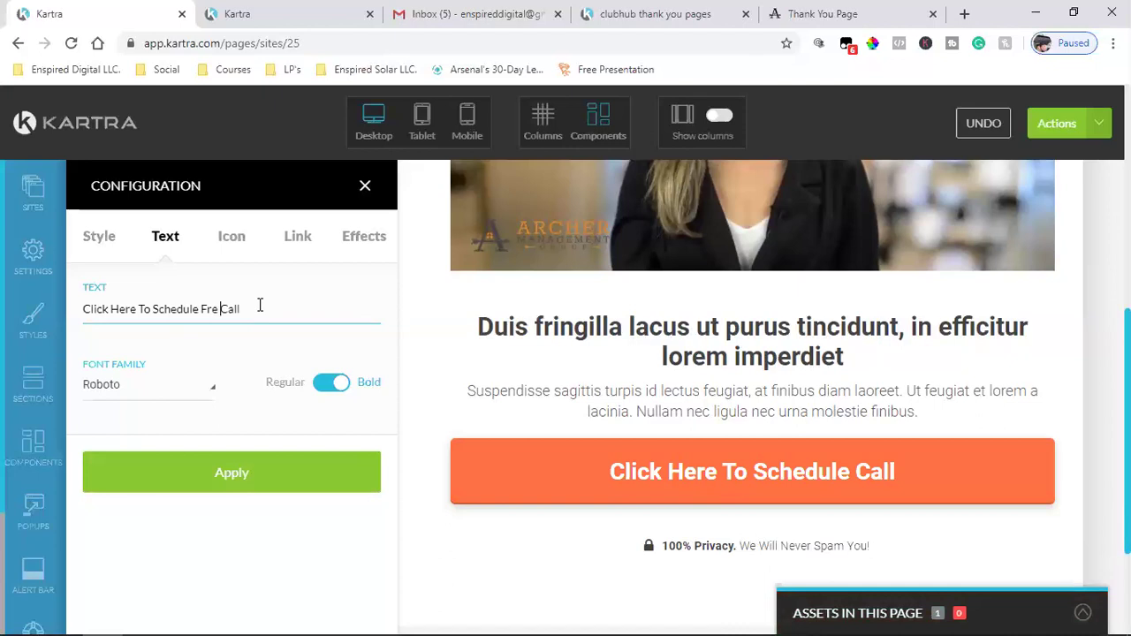
pyautogui.write('Fre')
pyautogui.click(111, 486)
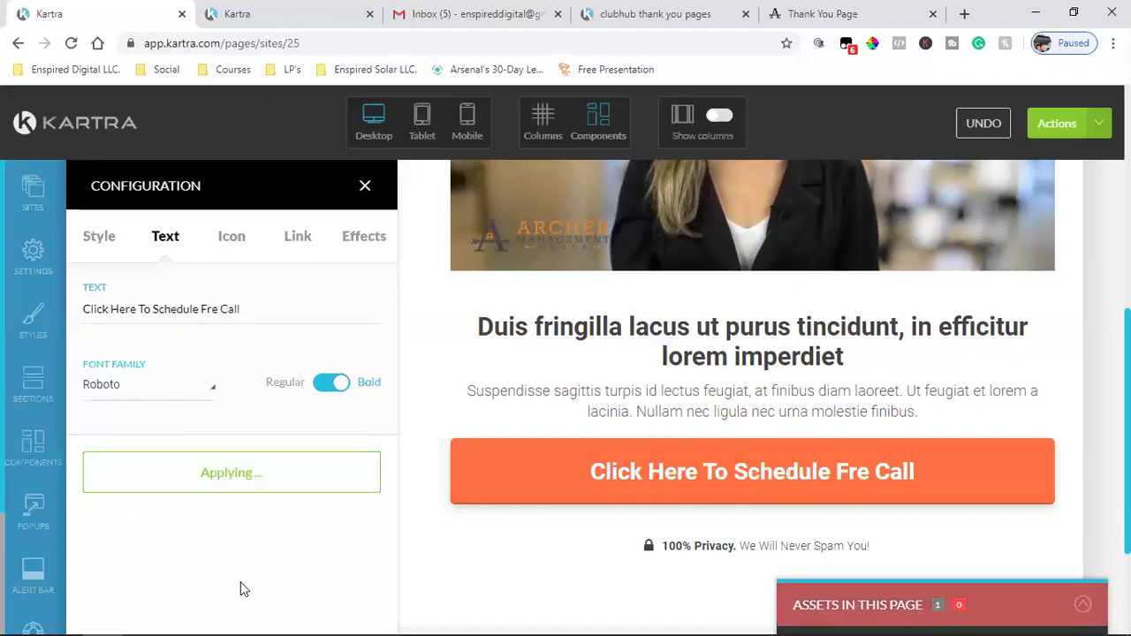
pyautogui.click(224, 311)
pyautogui.write('e')
pyautogui.click(189, 473)
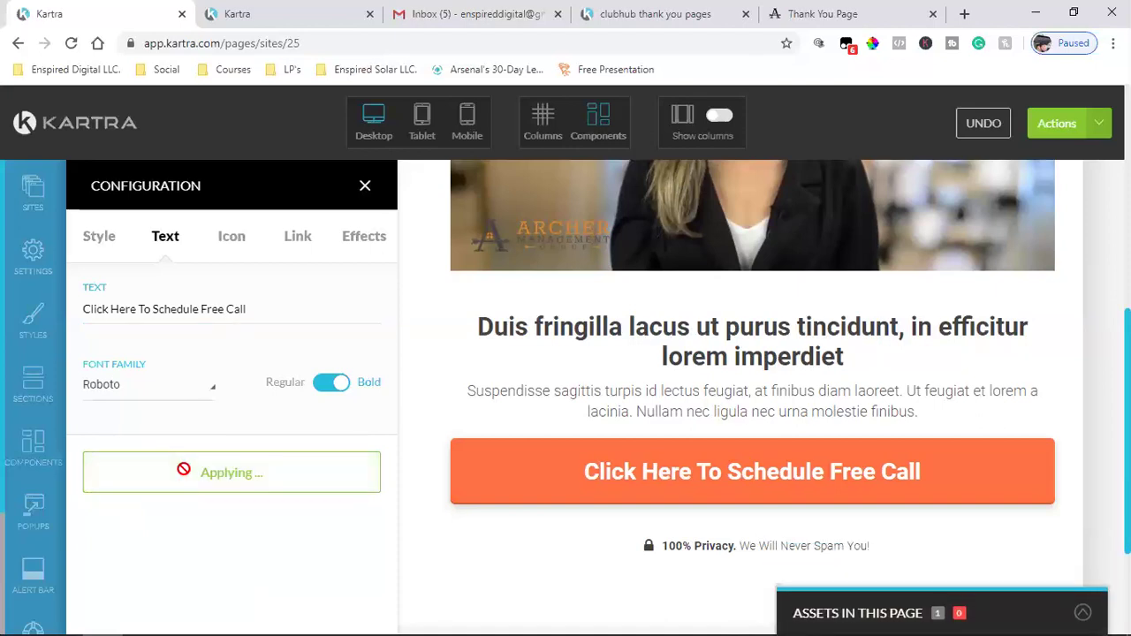
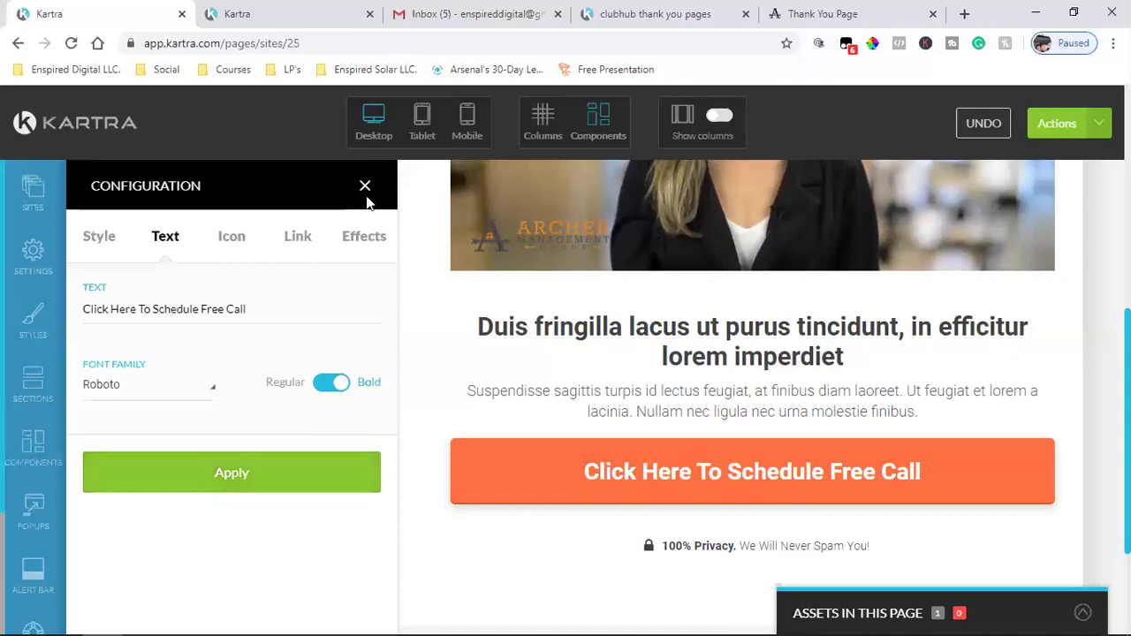
# - Save the page progress via Actions, close the button configuration panel, and check the footer
pyautogui.moveTo(889, 487)
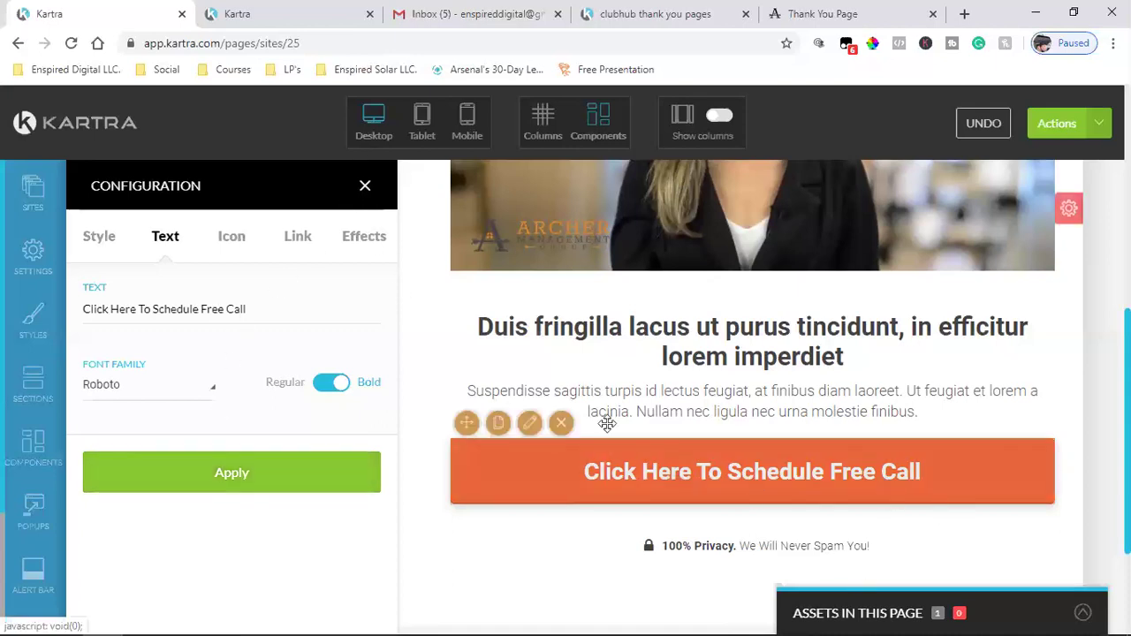
pyautogui.click(1094, 134)
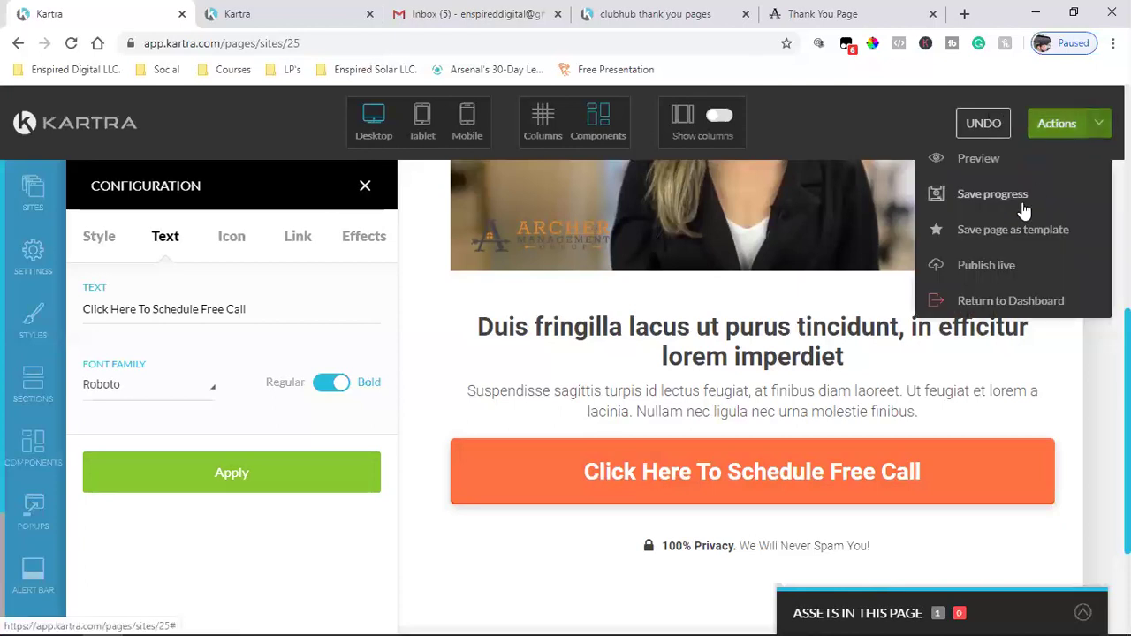
pyautogui.click(1023, 211)
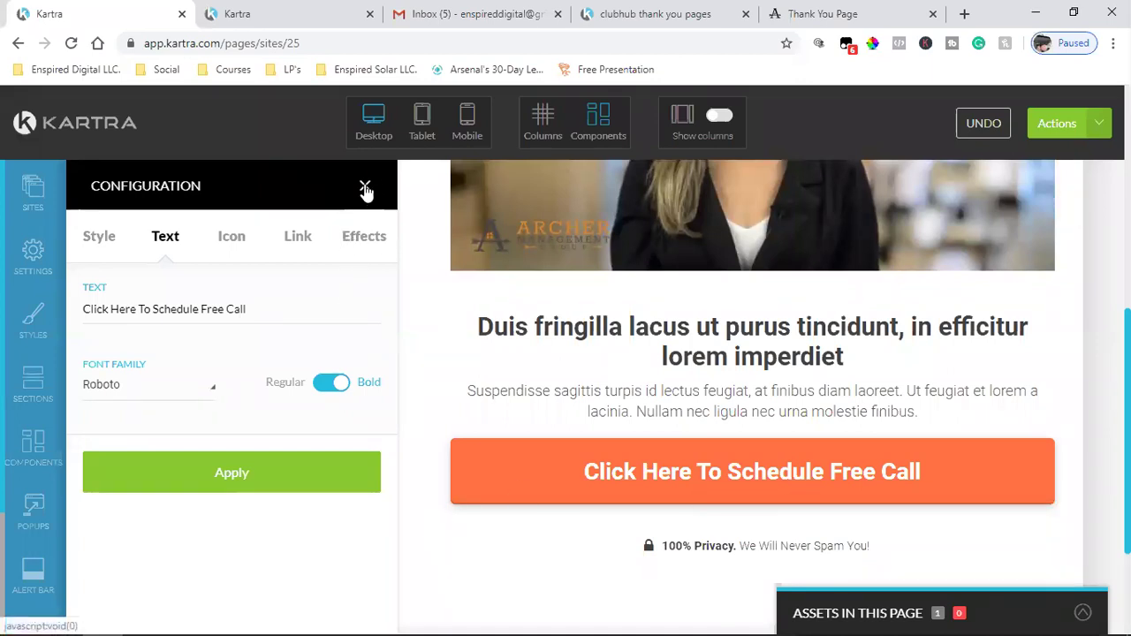
pyautogui.click(365, 191)
pyautogui.scroll(-3, 366, 398)
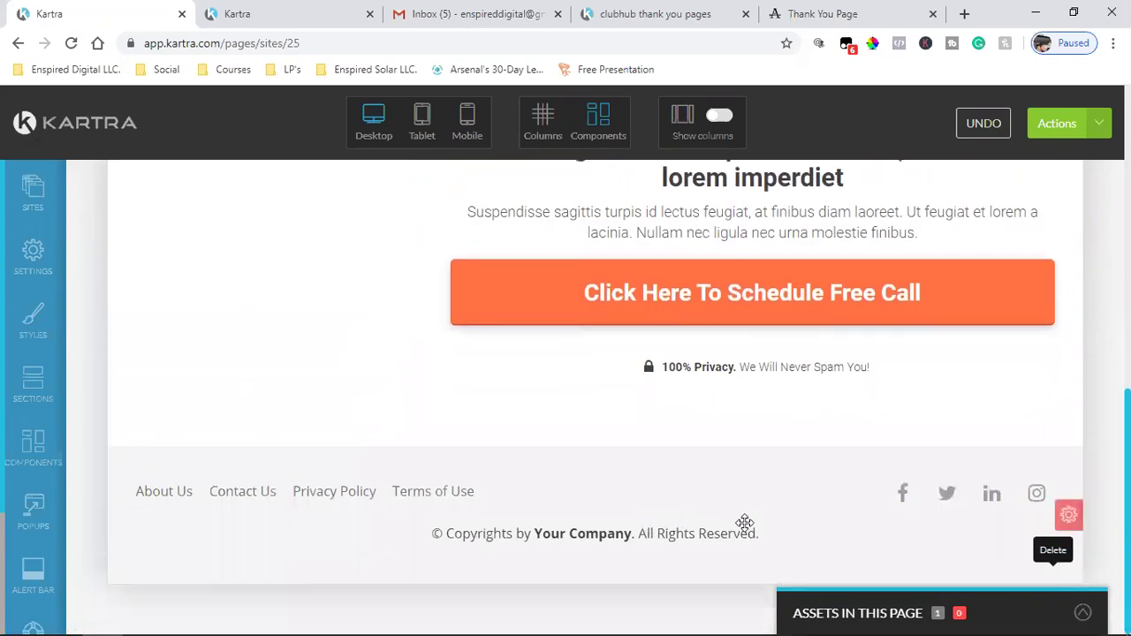
pyautogui.scroll(8, 745, 522)
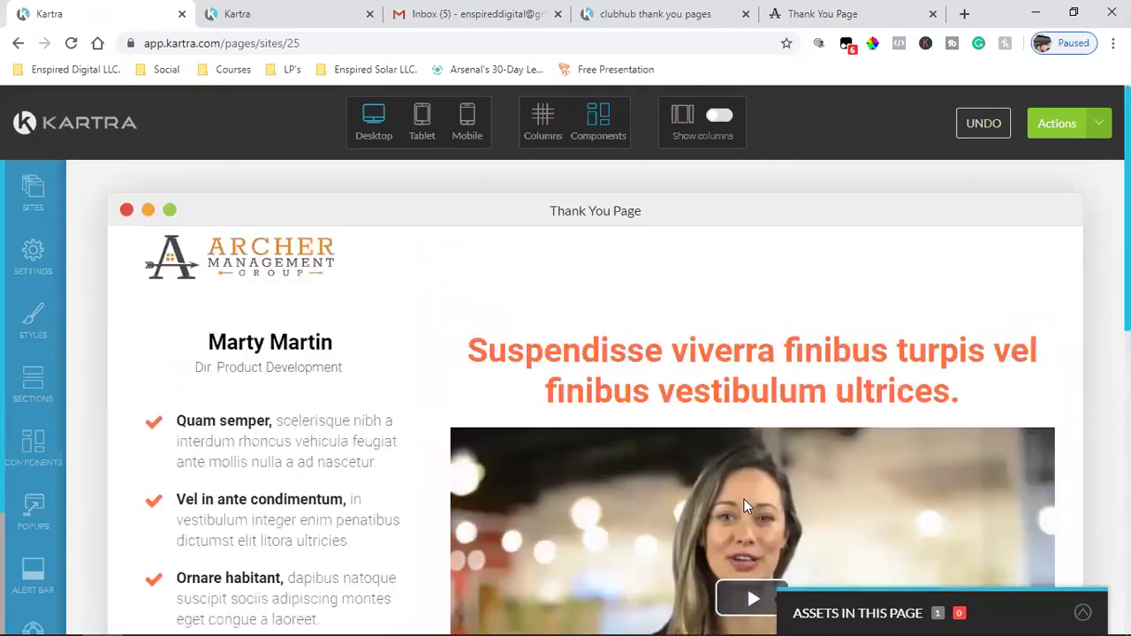
# - Copy the 'Thank You for Registering!' headline from the reference thank-you page
pyautogui.click(818, 13)
pyautogui.click(705, 7)
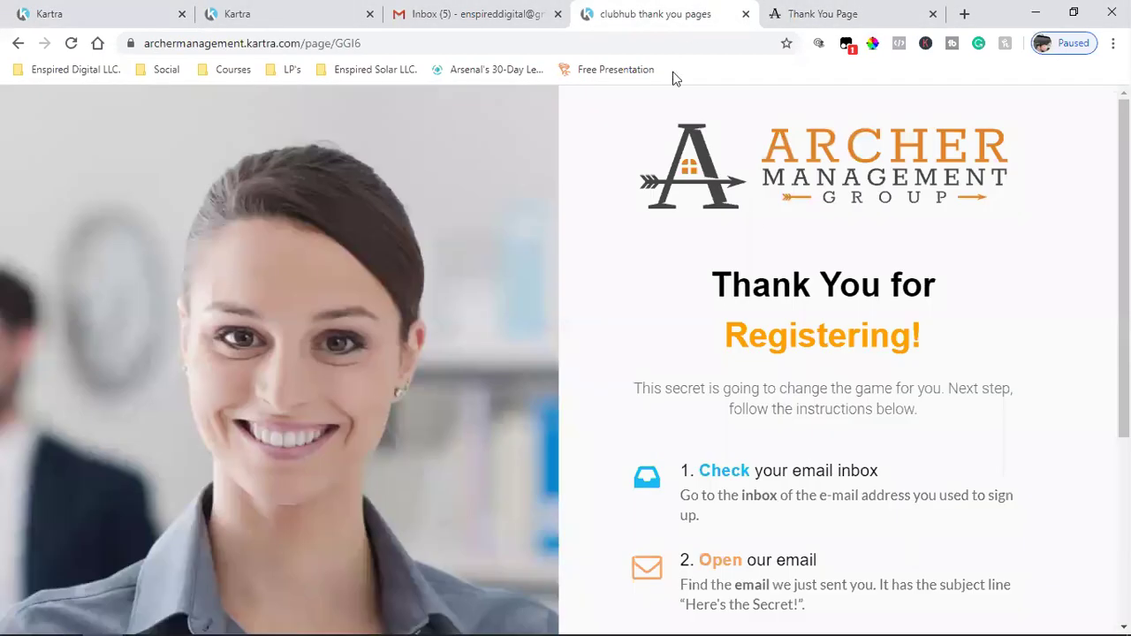
pyautogui.moveTo(731, 285); pyautogui.dragTo(901, 340)
pyautogui.click(758, 281)
pyautogui.tripleClick(742, 287)
pyautogui.rightClick(816, 319)
pyautogui.click(832, 328)
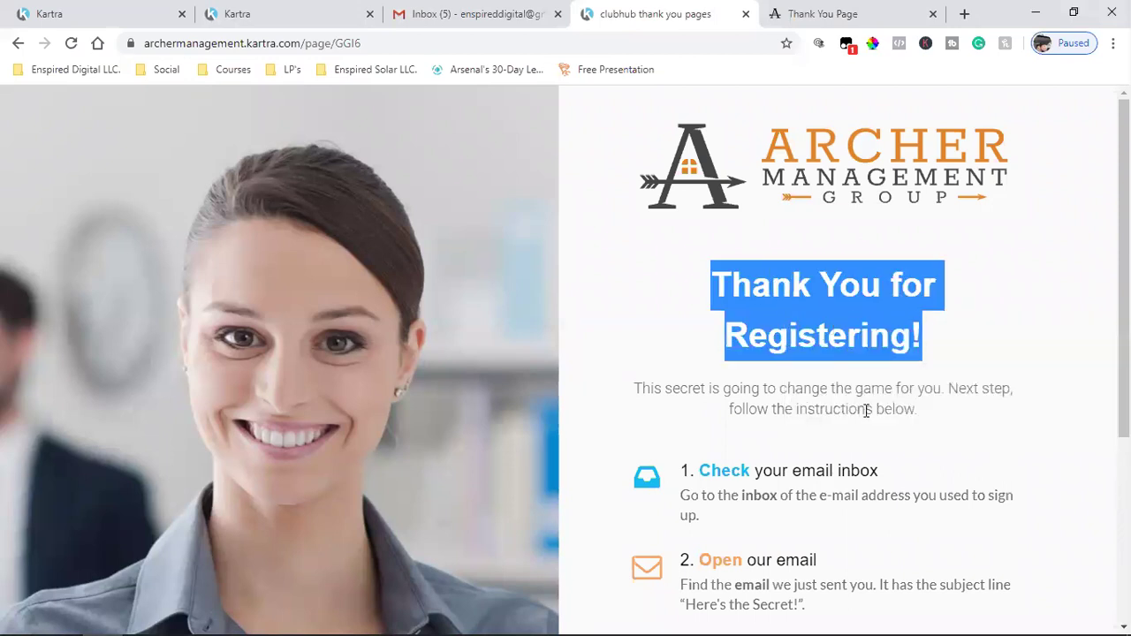
# - Replace the name heading in the editor with 'Thank You for Registering!'
pyautogui.click(171, 9)
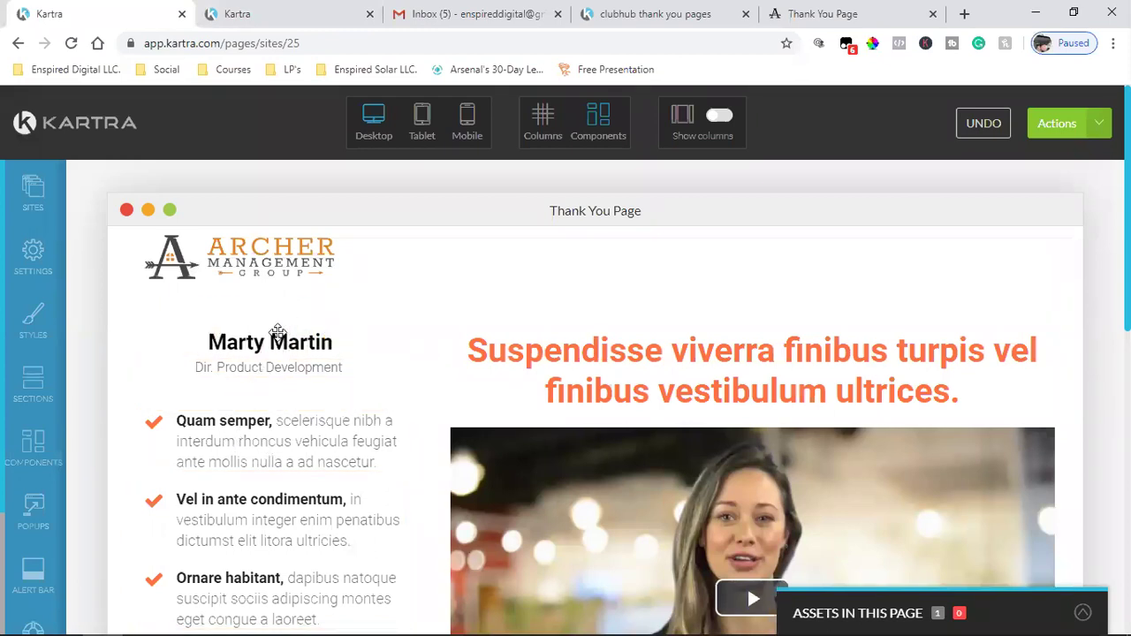
pyautogui.moveTo(274, 336)
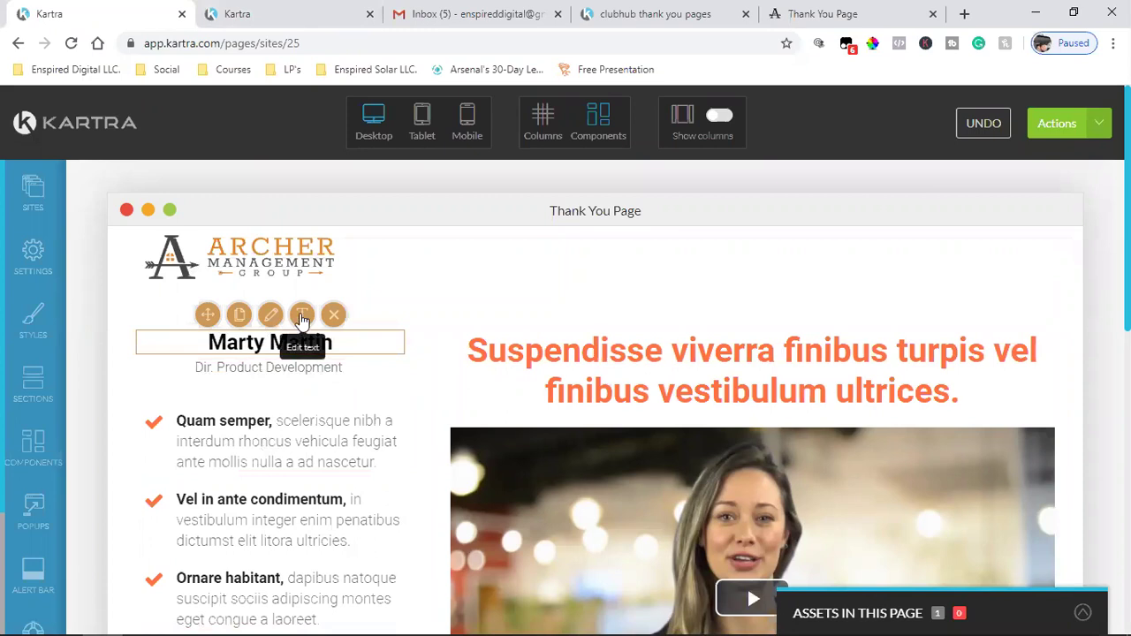
pyautogui.tripleClick(278, 342)
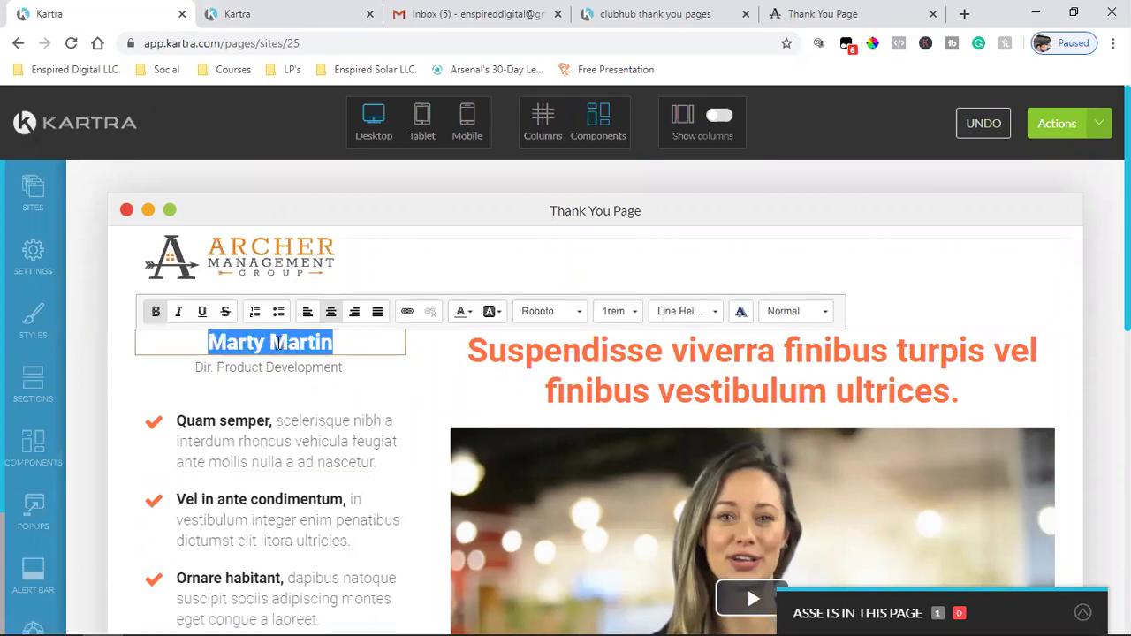
pyautogui.press('BackSpace')
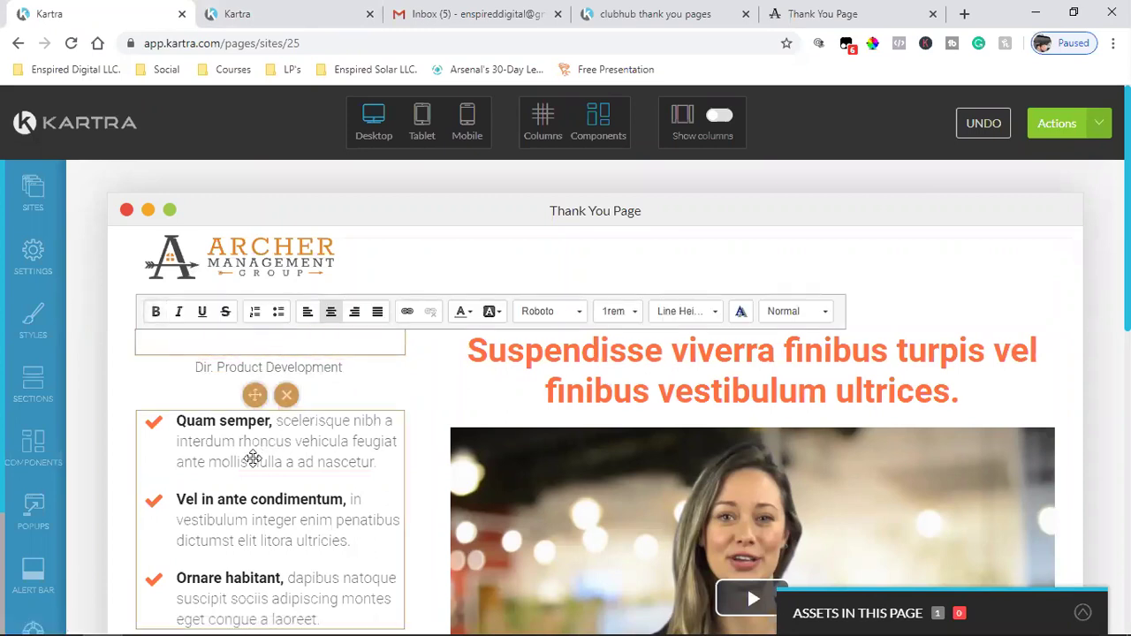
pyautogui.click(421, 332)
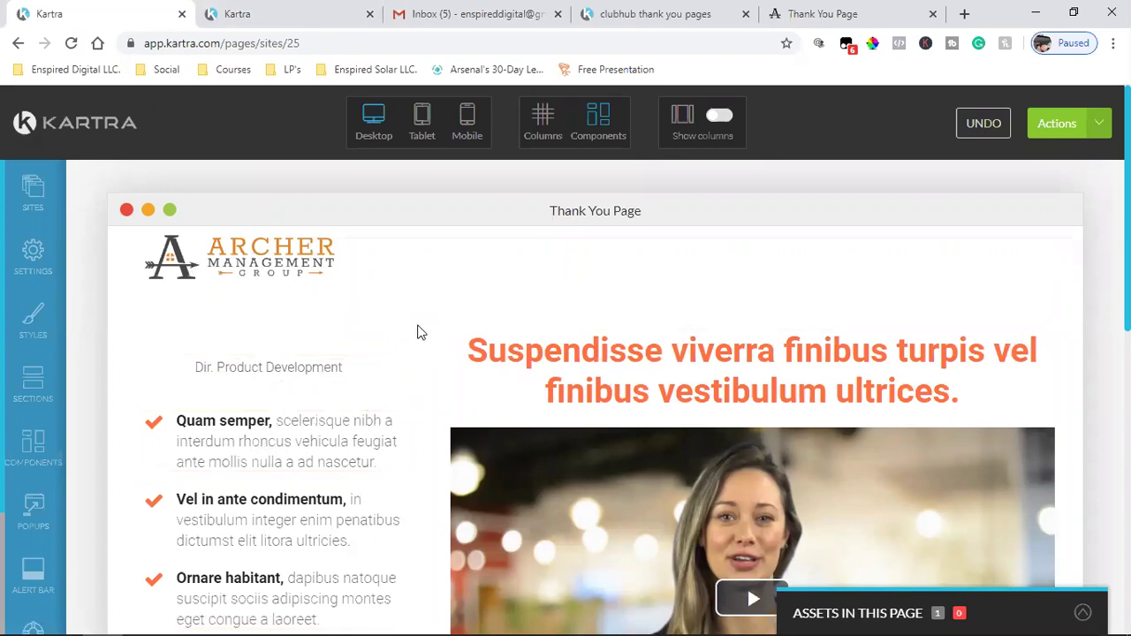
pyautogui.tripleClick(287, 343)
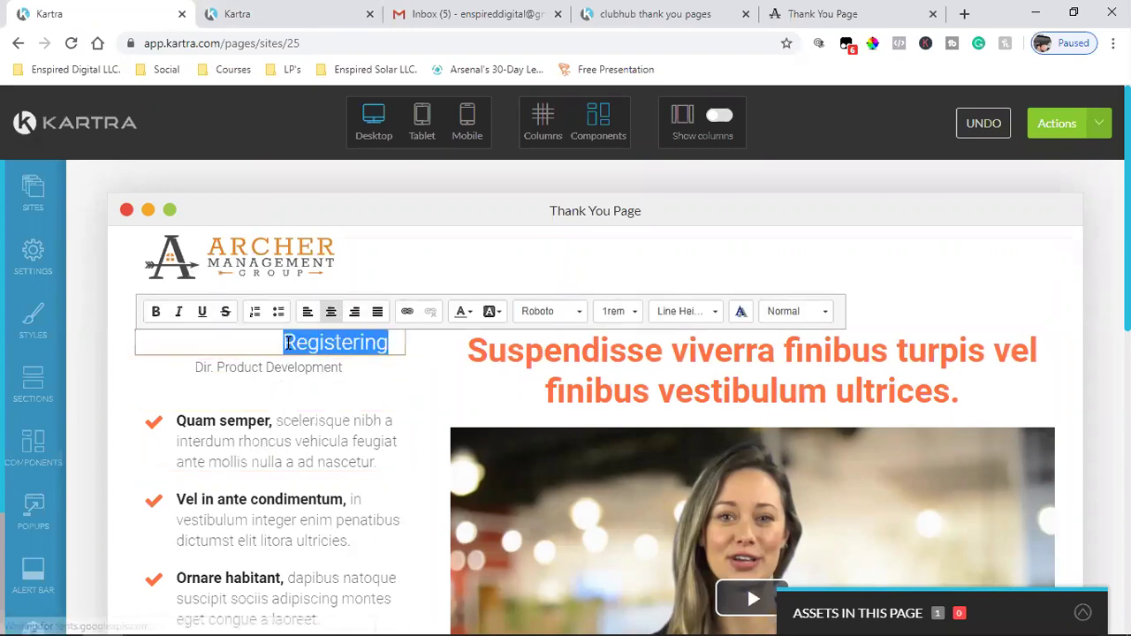
# - Review the heading's text colour options, finish editing, and compare with the reference pages
pyautogui.click(462, 313)
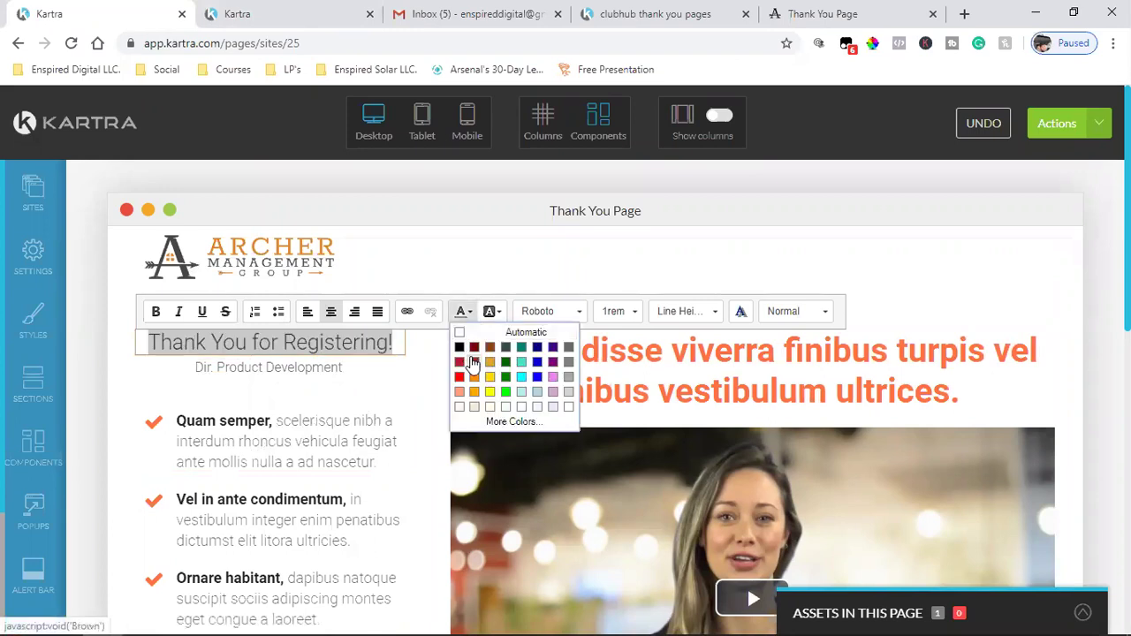
pyautogui.press('Escape')
pyautogui.click(310, 426)
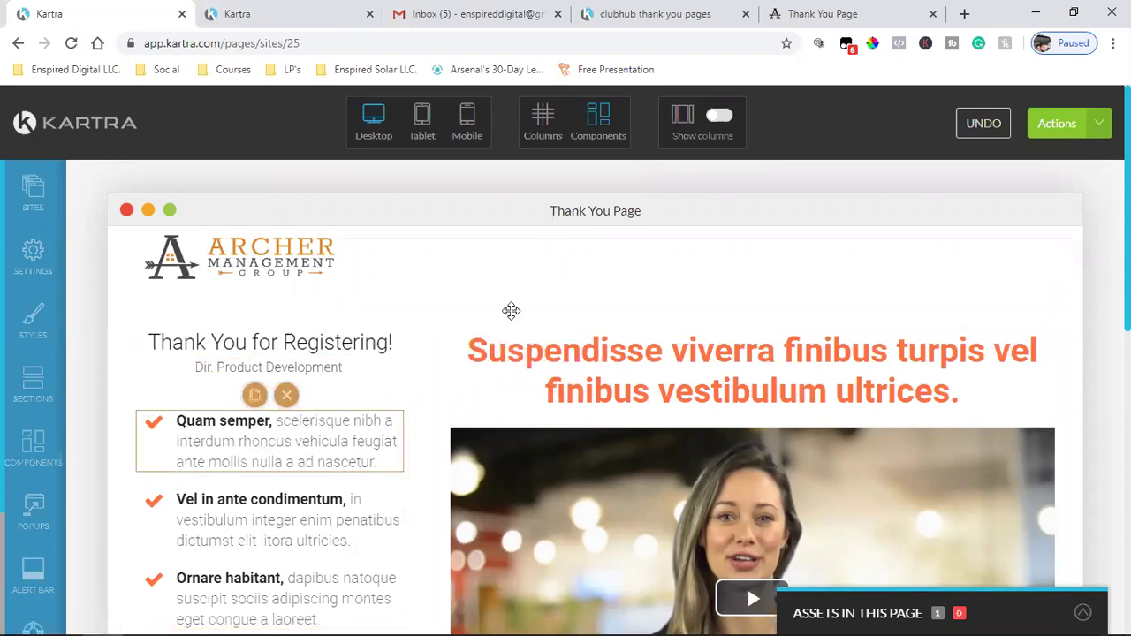
pyautogui.click(766, 7)
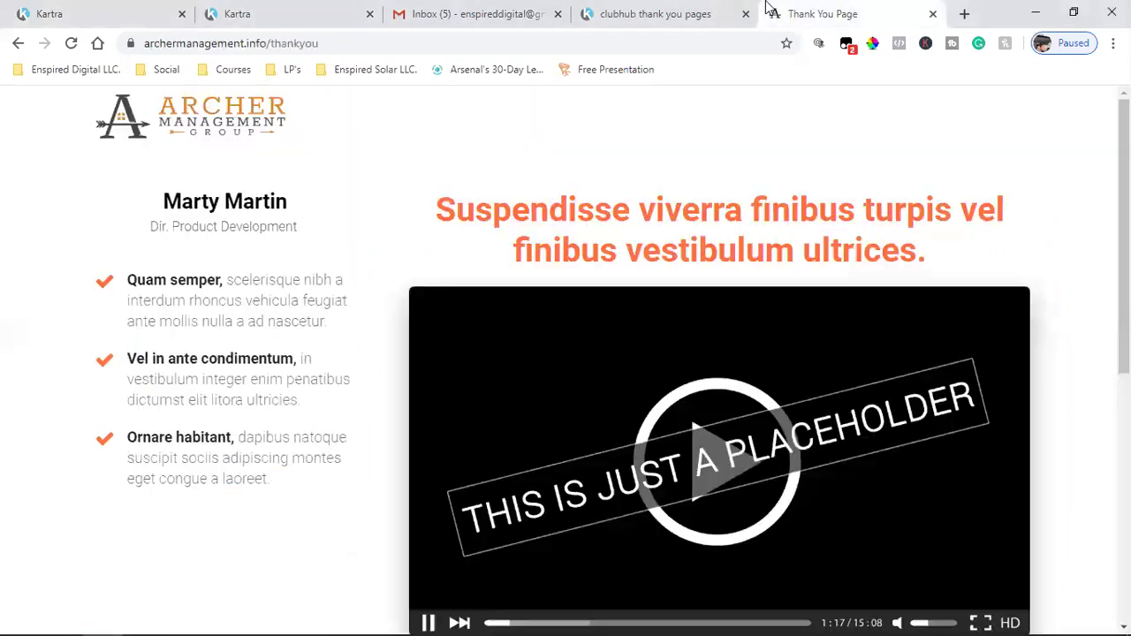
pyautogui.click(669, 9)
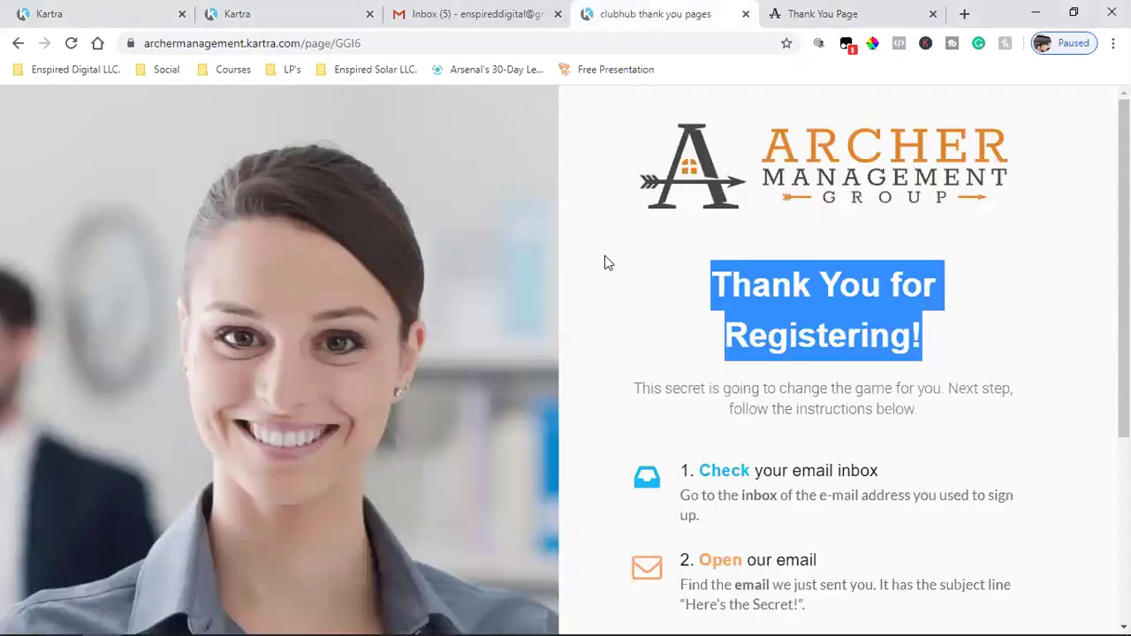
pyautogui.click(142, 11)
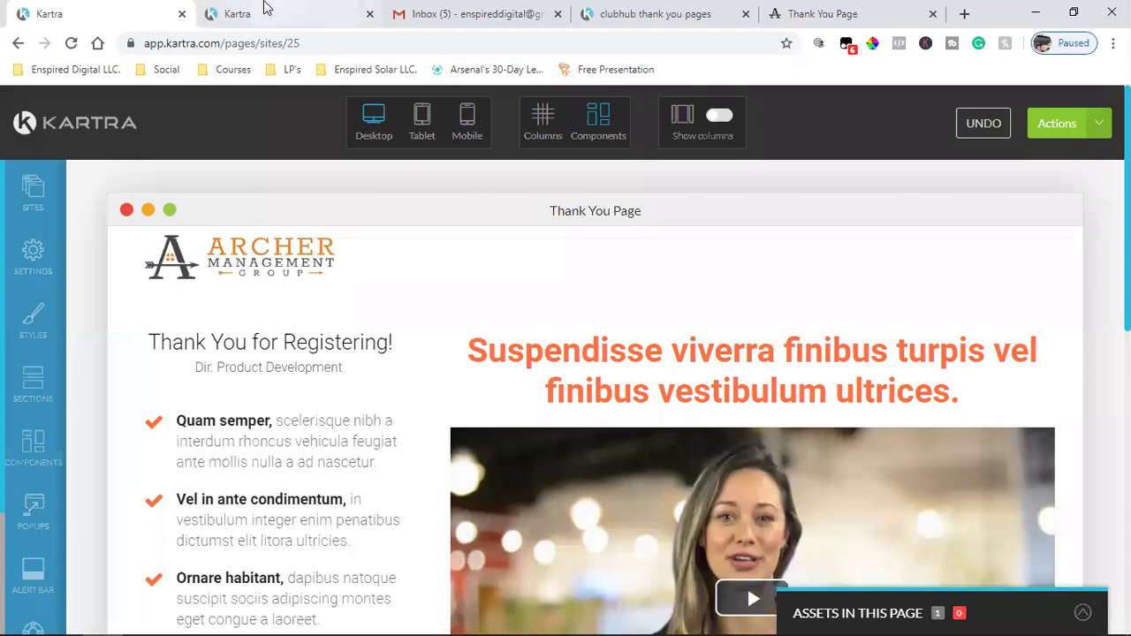
# - Copy the intro paragraph under the headline from the reference thank-you page
pyautogui.moveTo(254, 365)
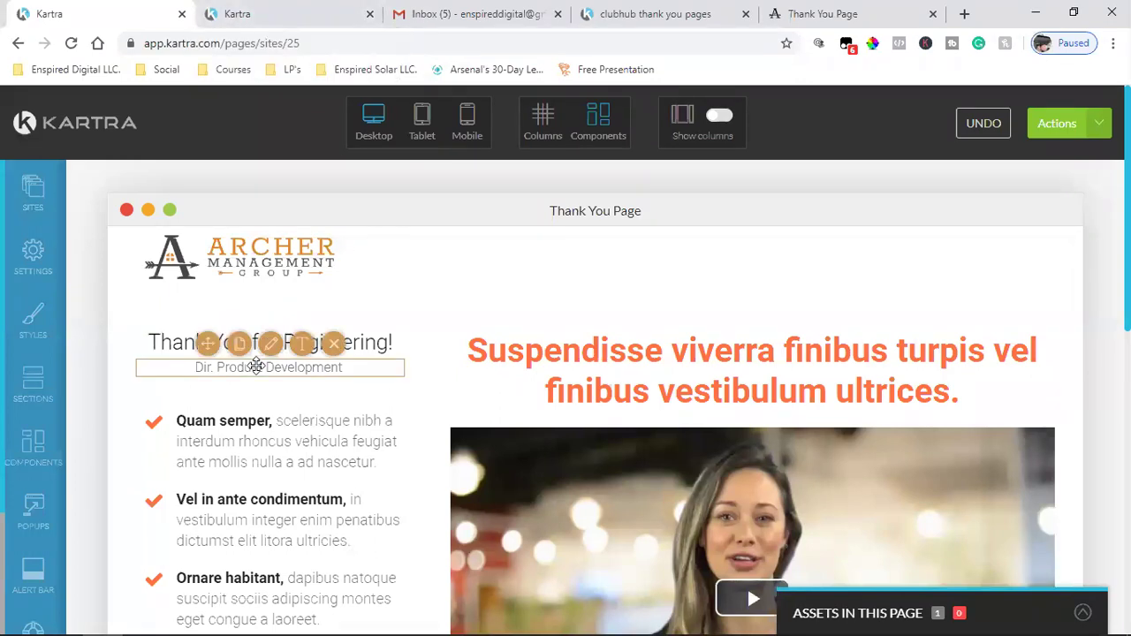
pyautogui.click(332, 347)
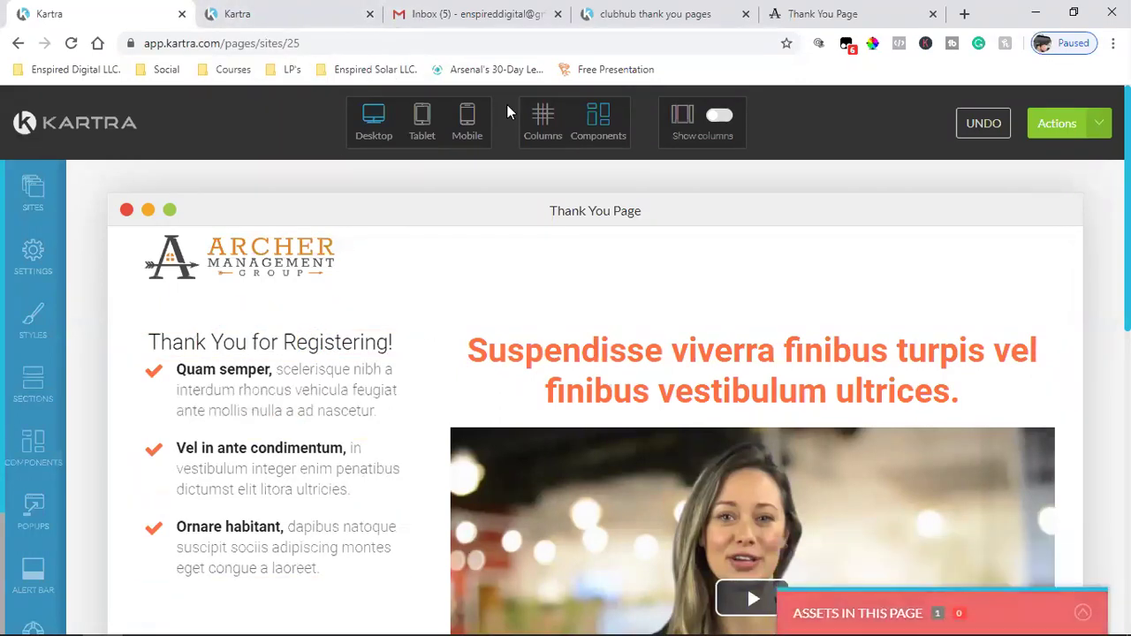
pyautogui.click(650, 14)
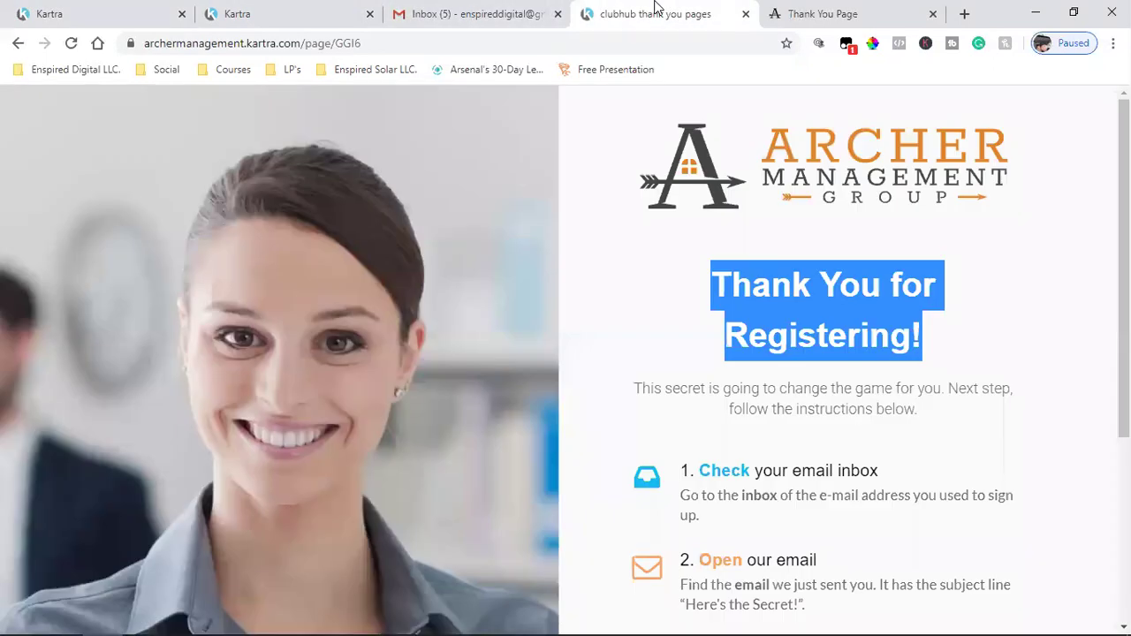
pyautogui.tripleClick(792, 402)
pyautogui.rightClick(793, 409)
pyautogui.click(781, 418)
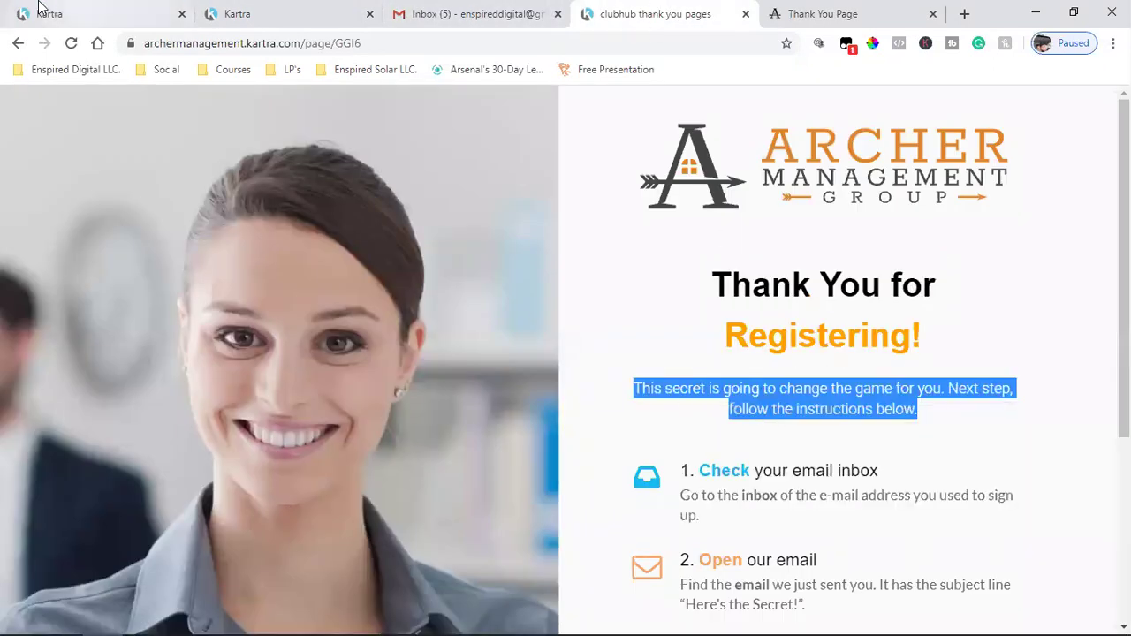
pyautogui.click(40, 9)
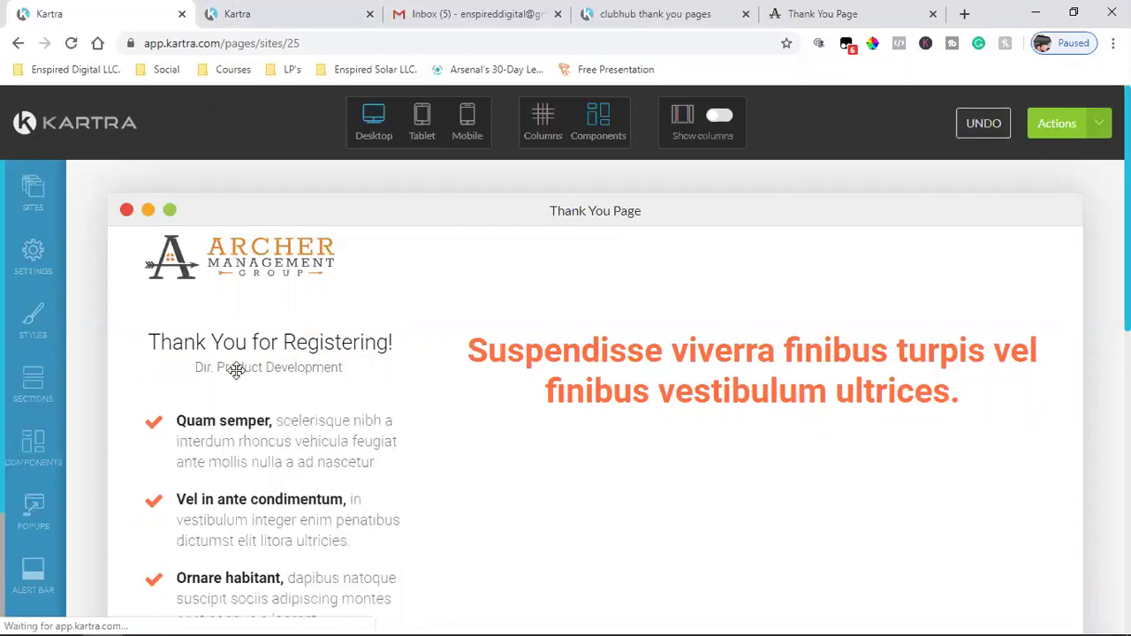
# - Replace the Dir. Product Development subtitle with the copied intro paragraph
pyautogui.moveTo(257, 364)
pyautogui.click(273, 347)
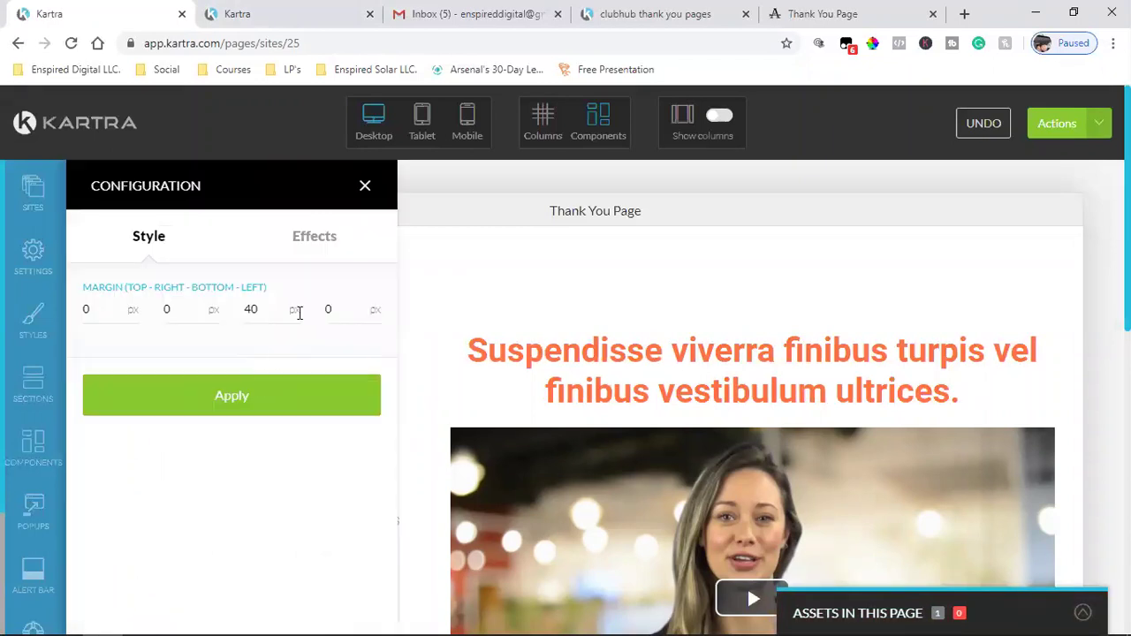
pyautogui.click(365, 187)
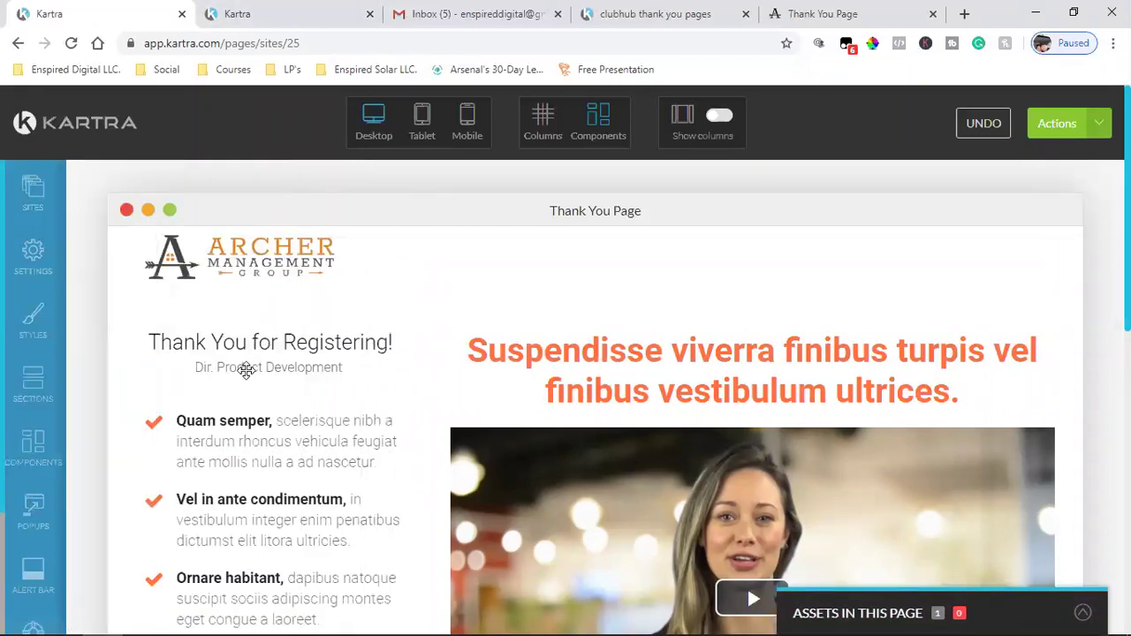
pyautogui.click(293, 368)
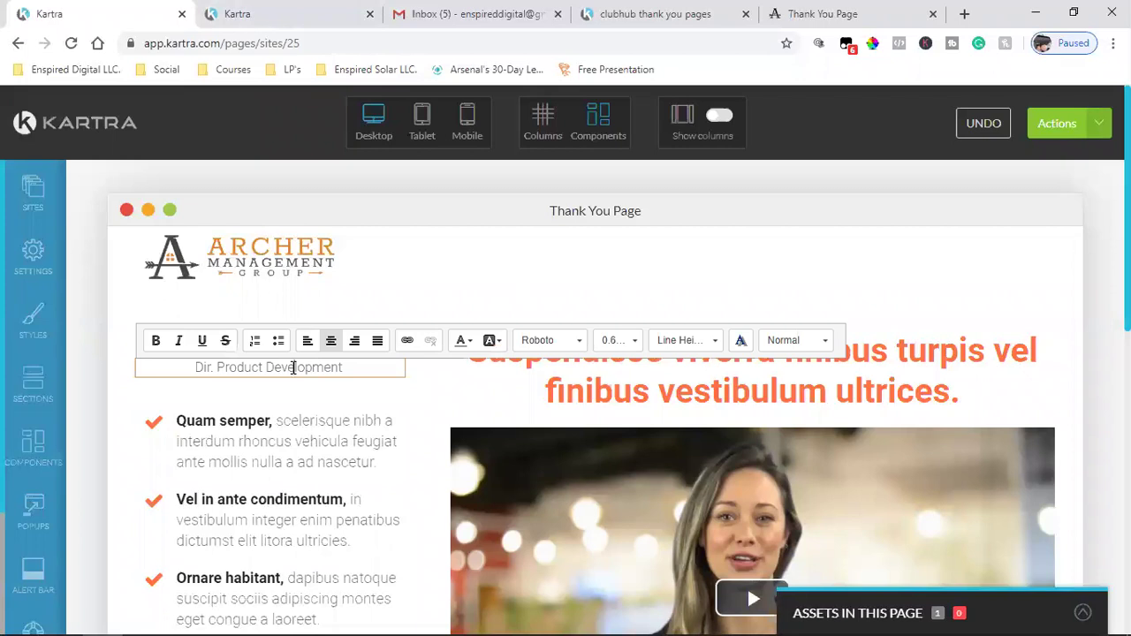
pyautogui.tripleClick(294, 367)
pyautogui.press('BackSpace')
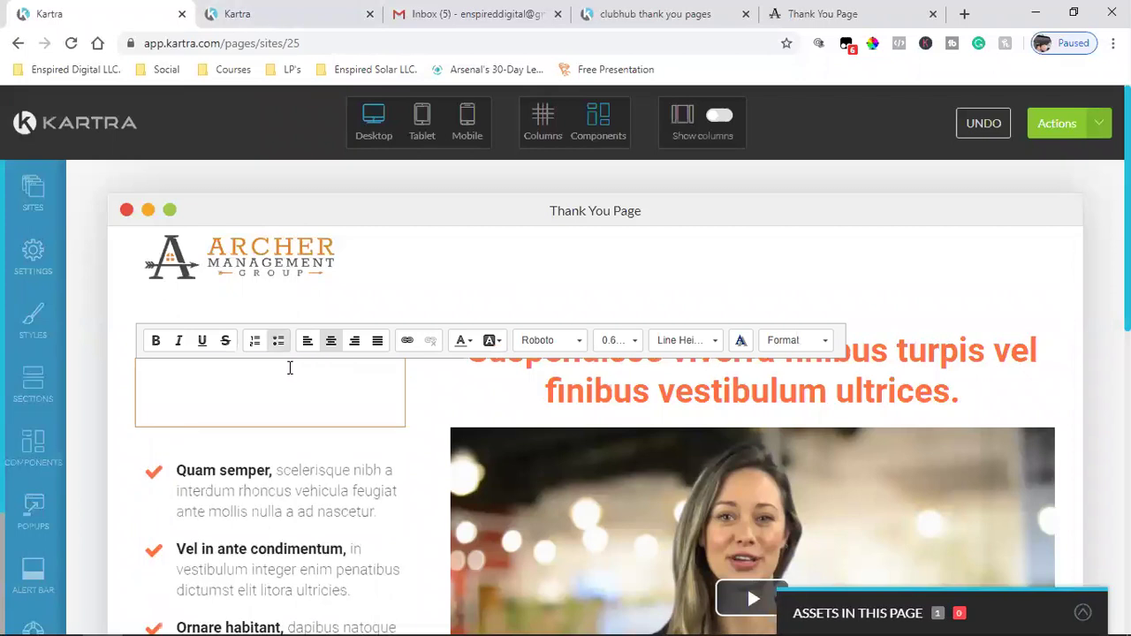
pyautogui.hotkey('ctrl', 'v')
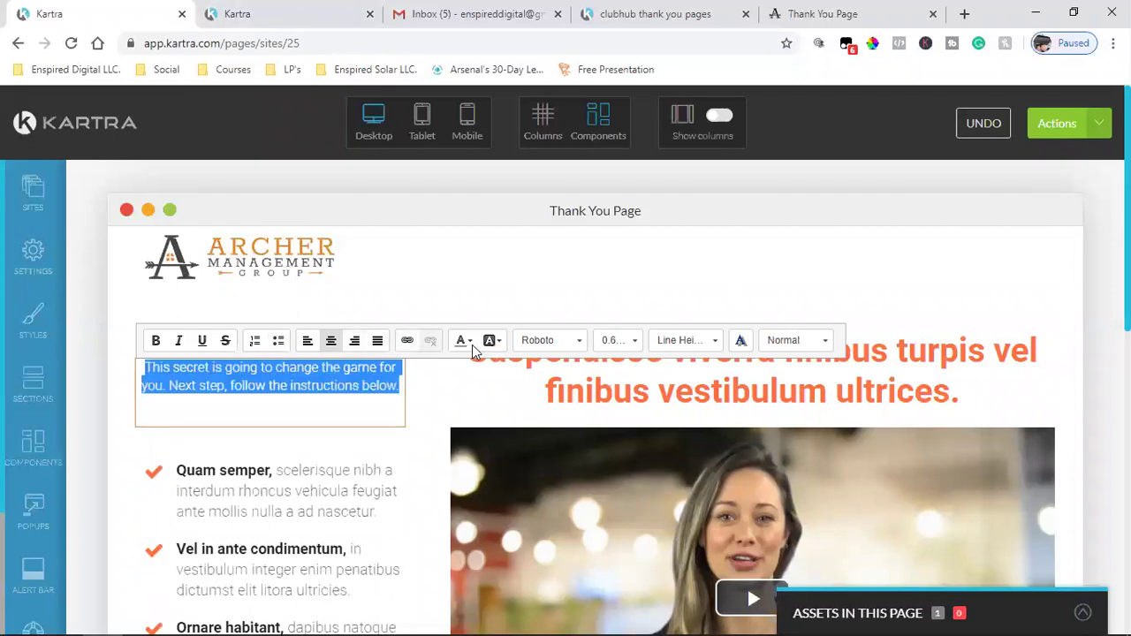
# - Make the intro paragraph black and delete the empty line beneath it
pyautogui.click(463, 341)
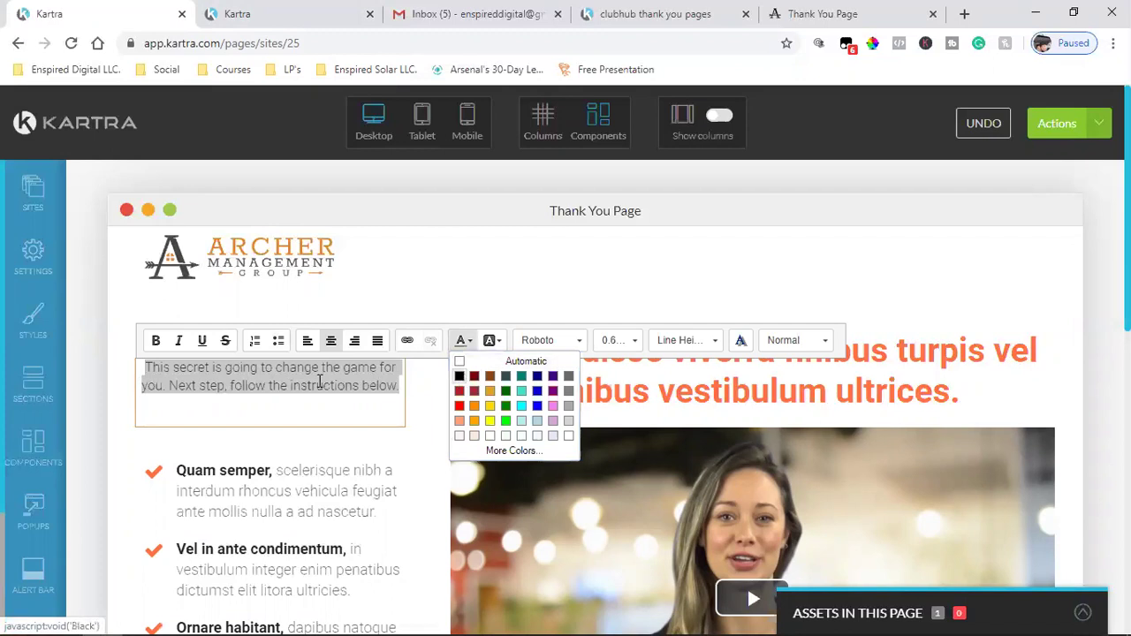
pyautogui.click(460, 377)
pyautogui.click(275, 398)
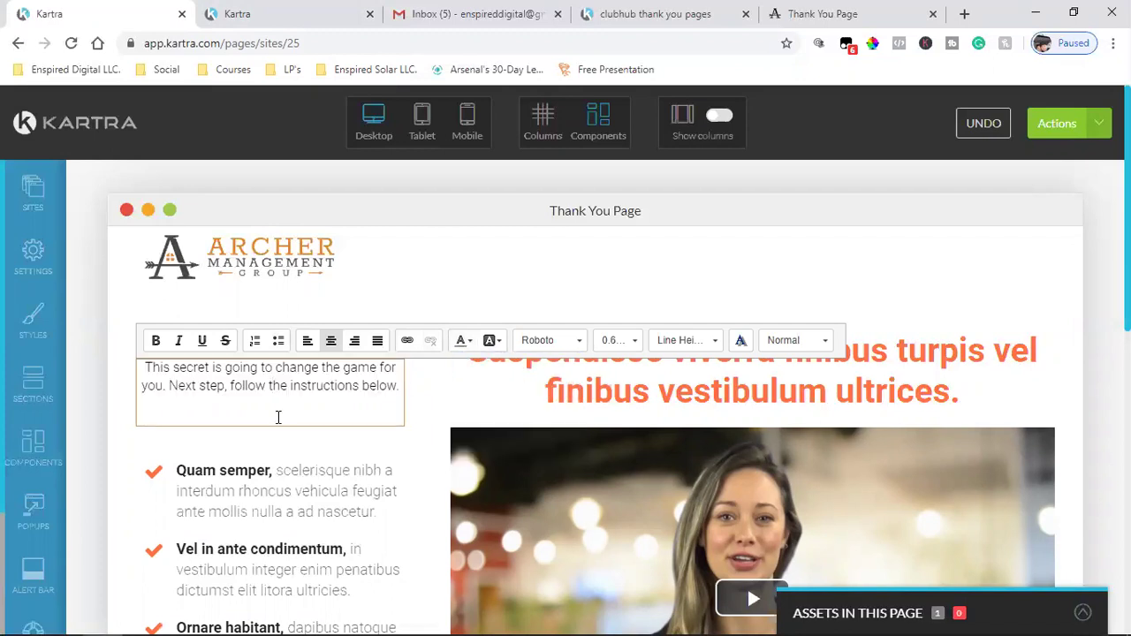
pyautogui.tripleClick(278, 411)
pyautogui.click(258, 412)
pyautogui.press('BackSpace')
pyautogui.press('BackSpace')
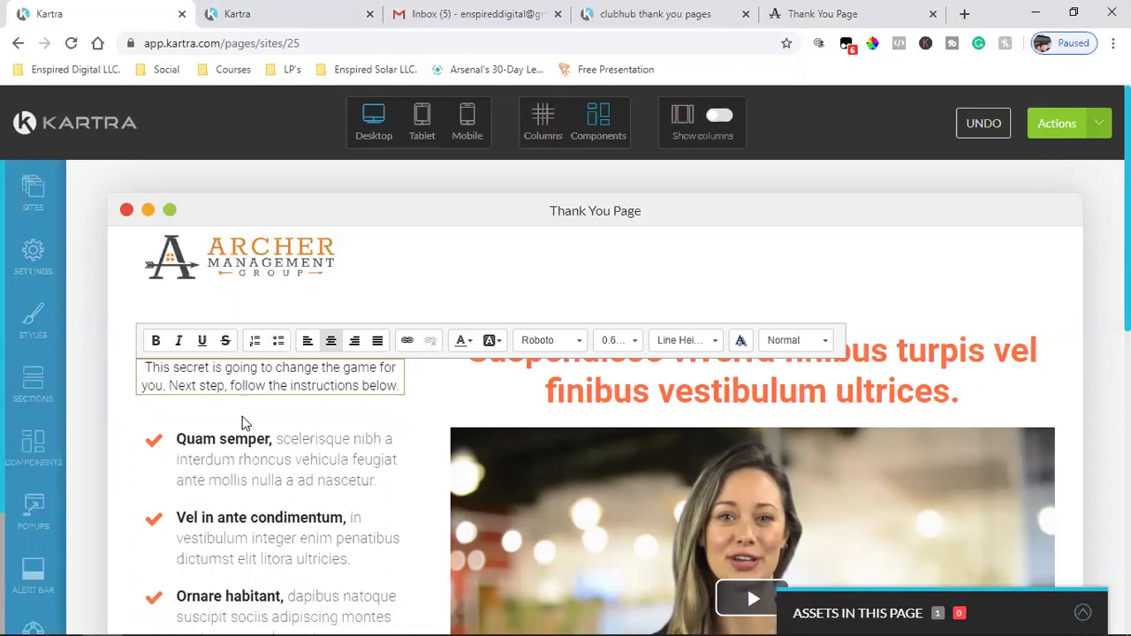
pyautogui.click(681, 13)
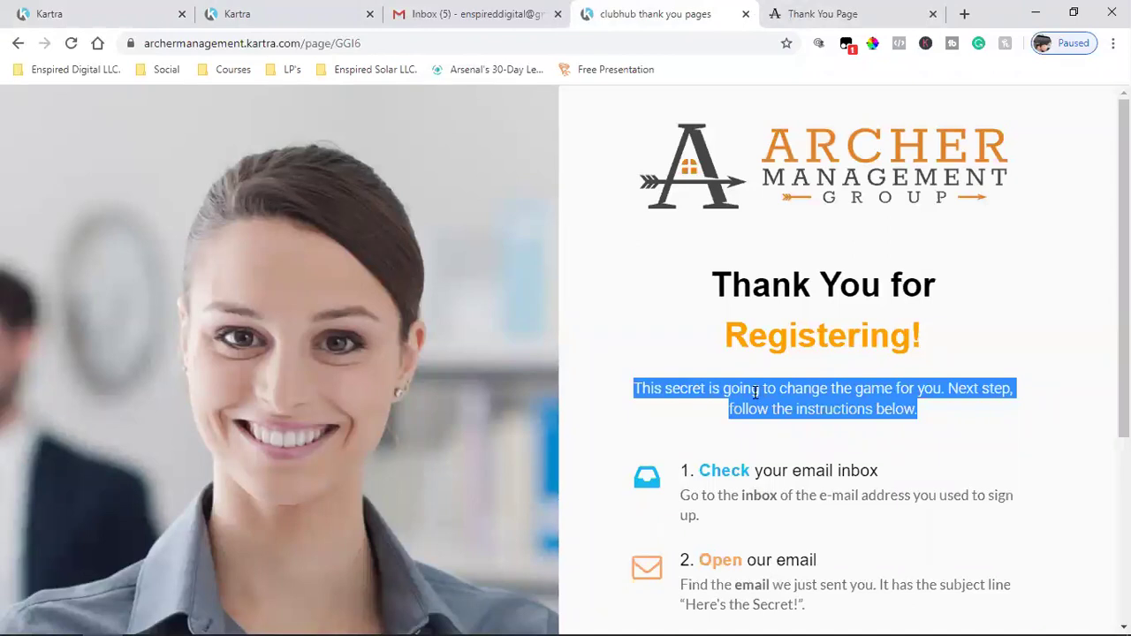
pyautogui.click(140, 10)
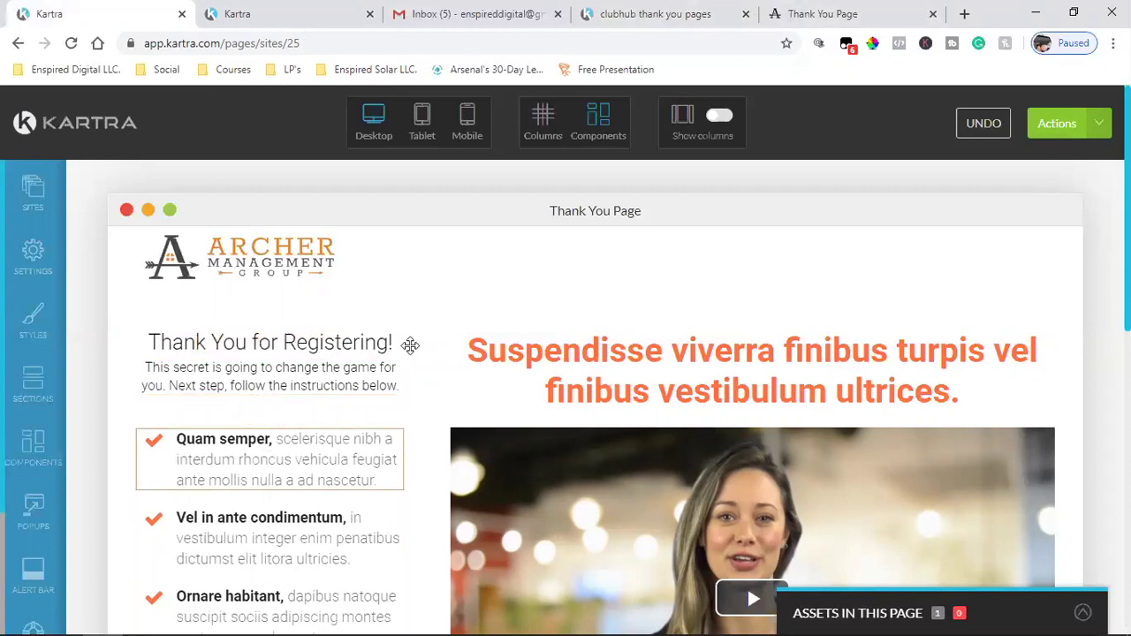
# - Copy the '1. Check your email inbox' heading from the clubhub thank-you page
pyautogui.click(658, 13)
pyautogui.click(720, 488)
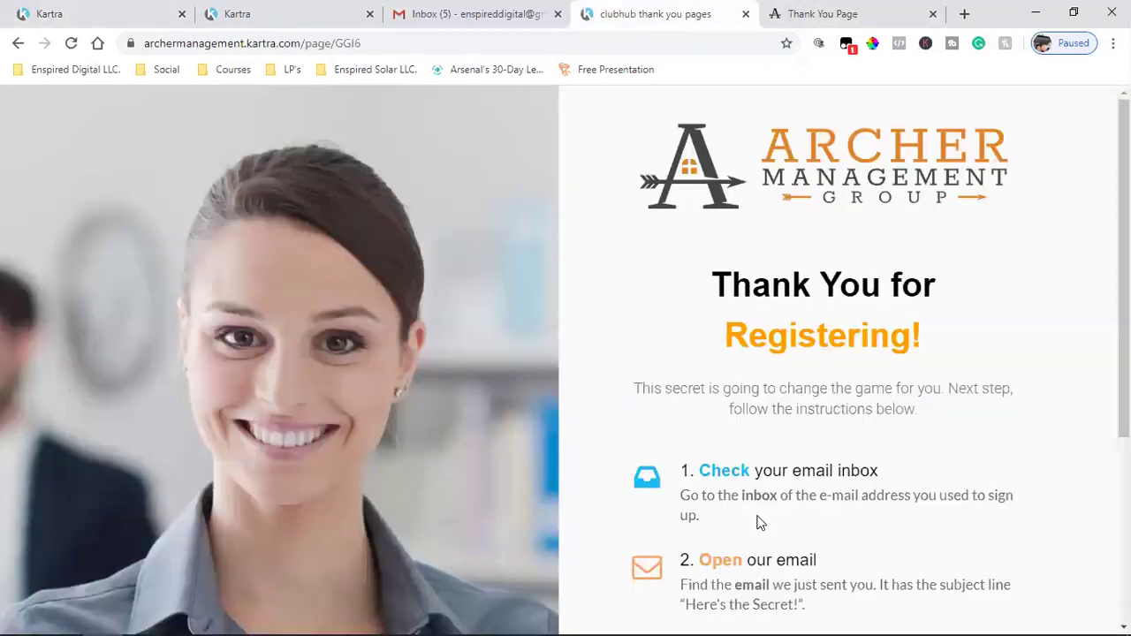
pyautogui.scroll(-2, 758, 522)
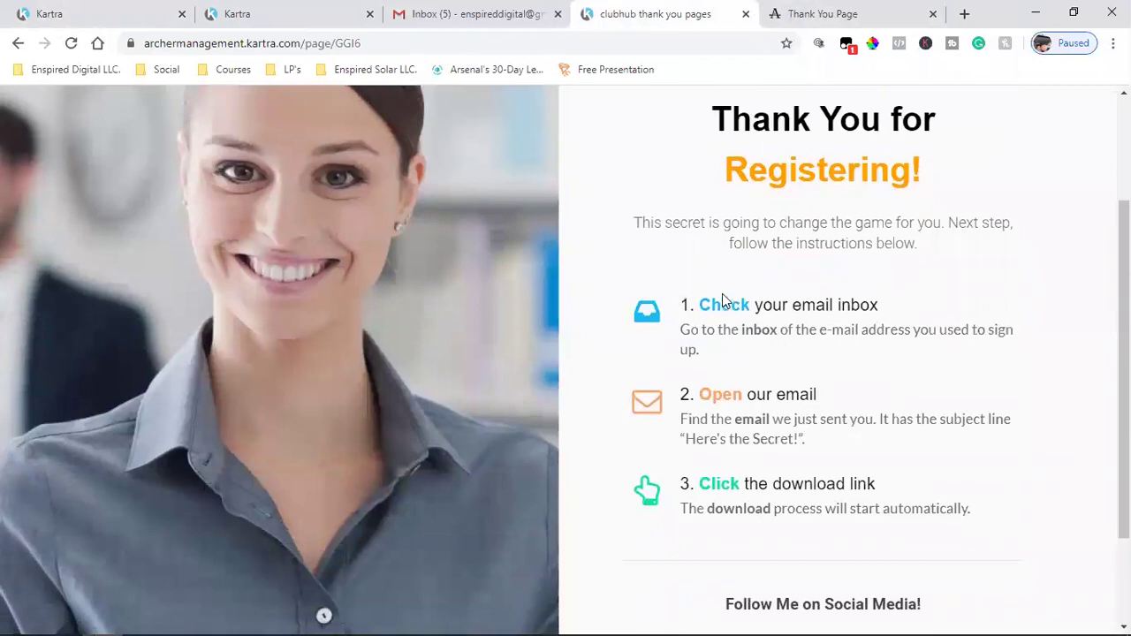
pyautogui.moveTo(686, 304); pyautogui.dragTo(729, 353)
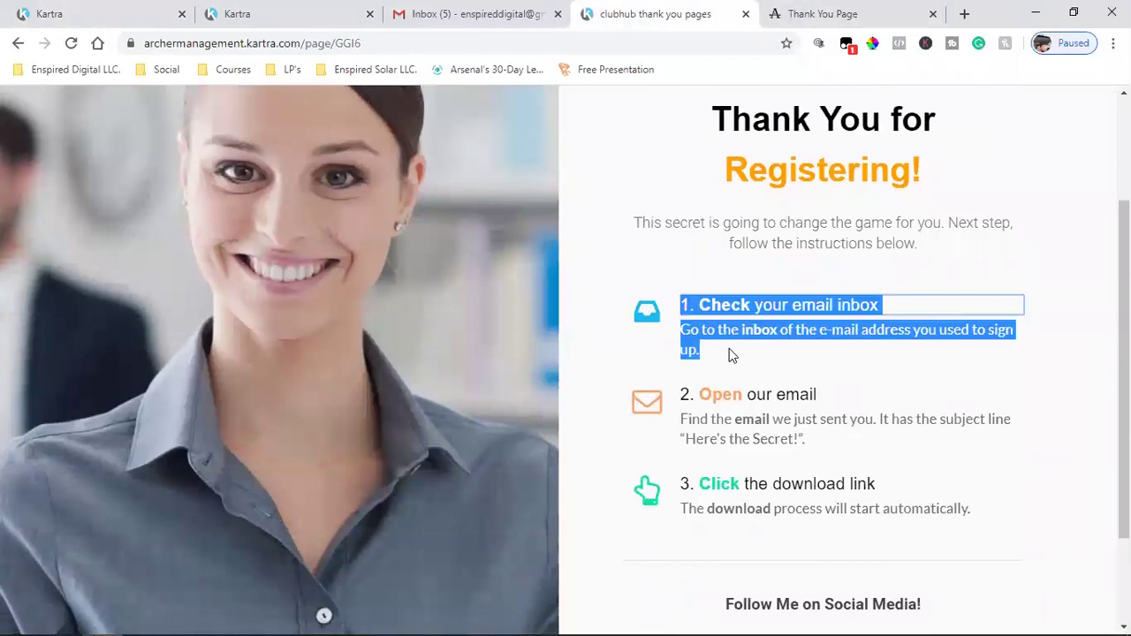
pyautogui.click(44, 12)
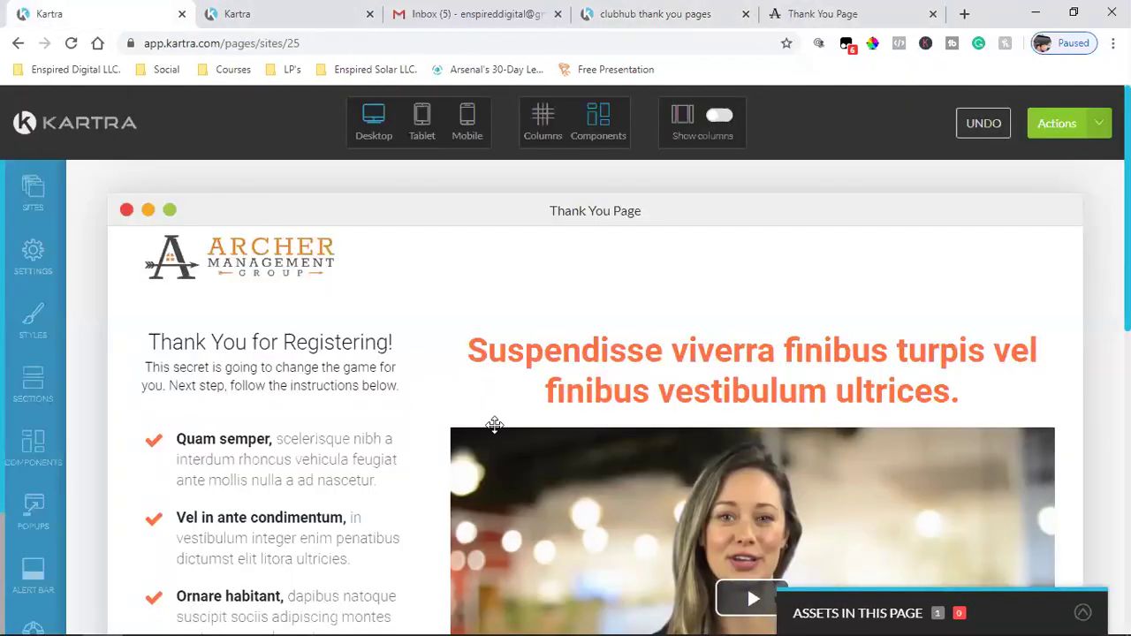
pyautogui.click(726, 13)
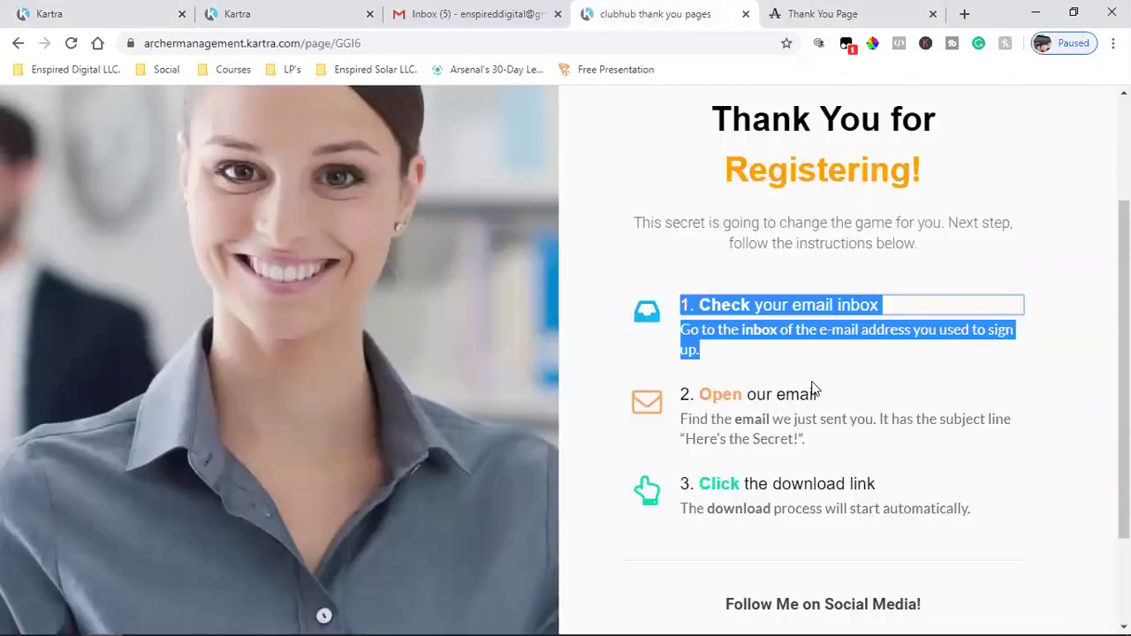
pyautogui.click(813, 391)
pyautogui.moveTo(879, 305); pyautogui.dragTo(673, 303)
pyautogui.rightClick(705, 304)
pyautogui.click(747, 315)
# - Paste the heading over 'Quam semper,' and move the description onto its own line
pyautogui.click(114, 13)
pyautogui.moveTo(205, 445)
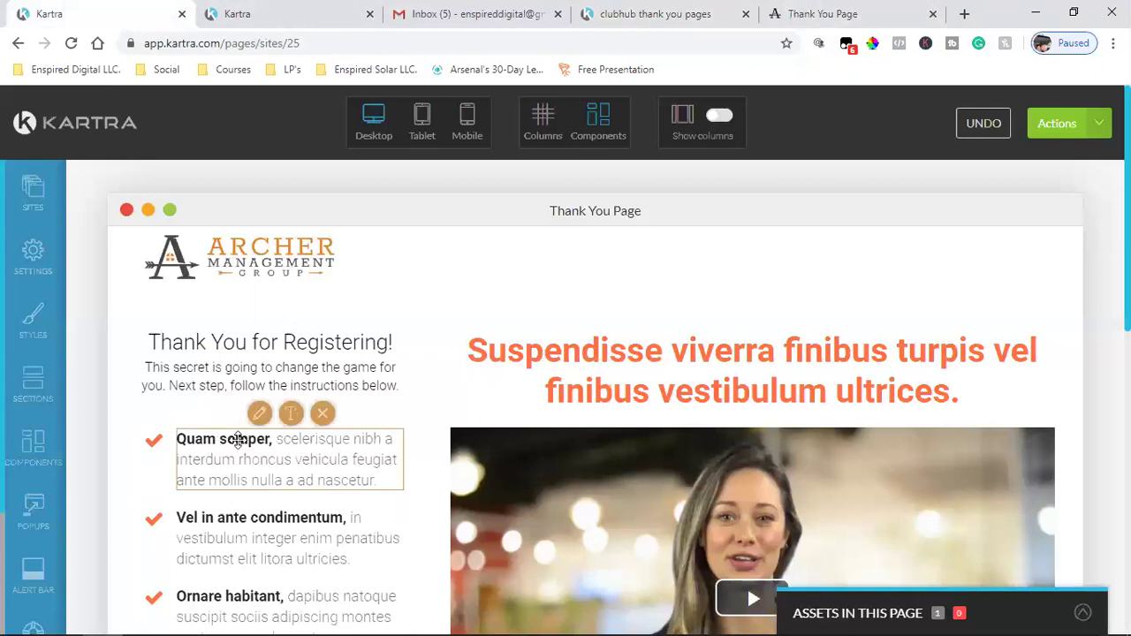
pyautogui.click(291, 412)
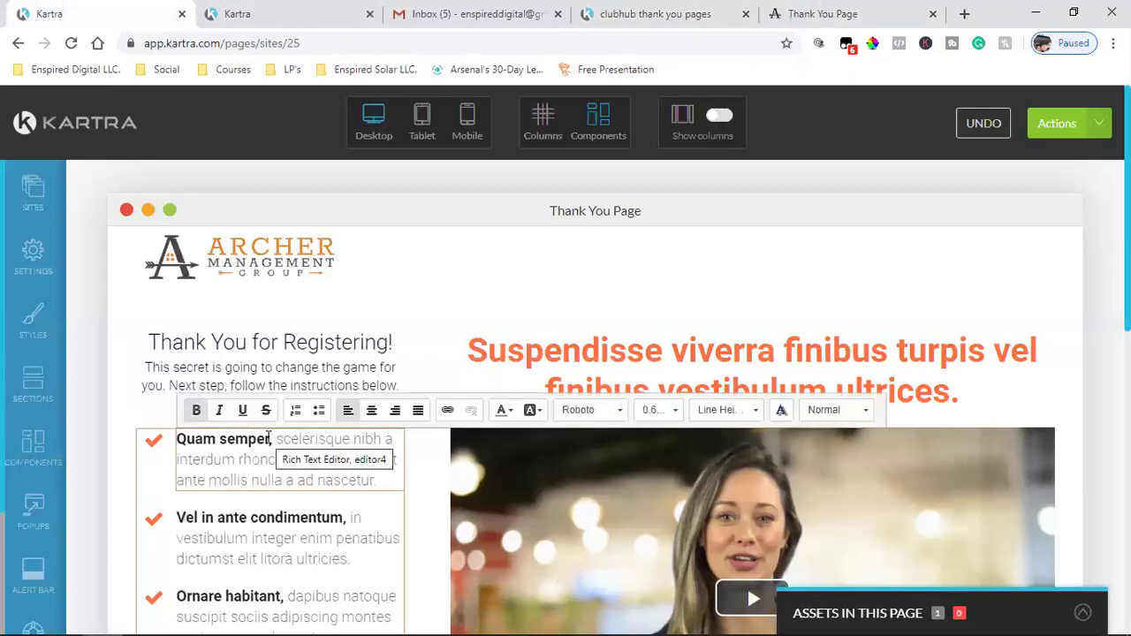
pyautogui.moveTo(270, 440); pyautogui.dragTo(176, 440)
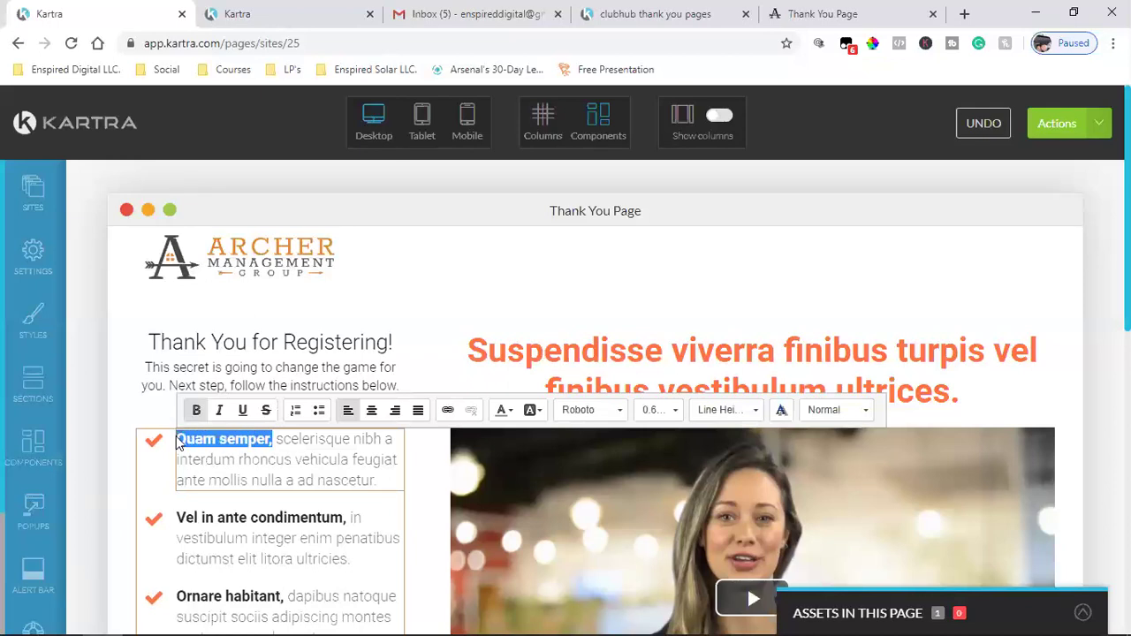
pyautogui.hotkey('ctrl', 'v')
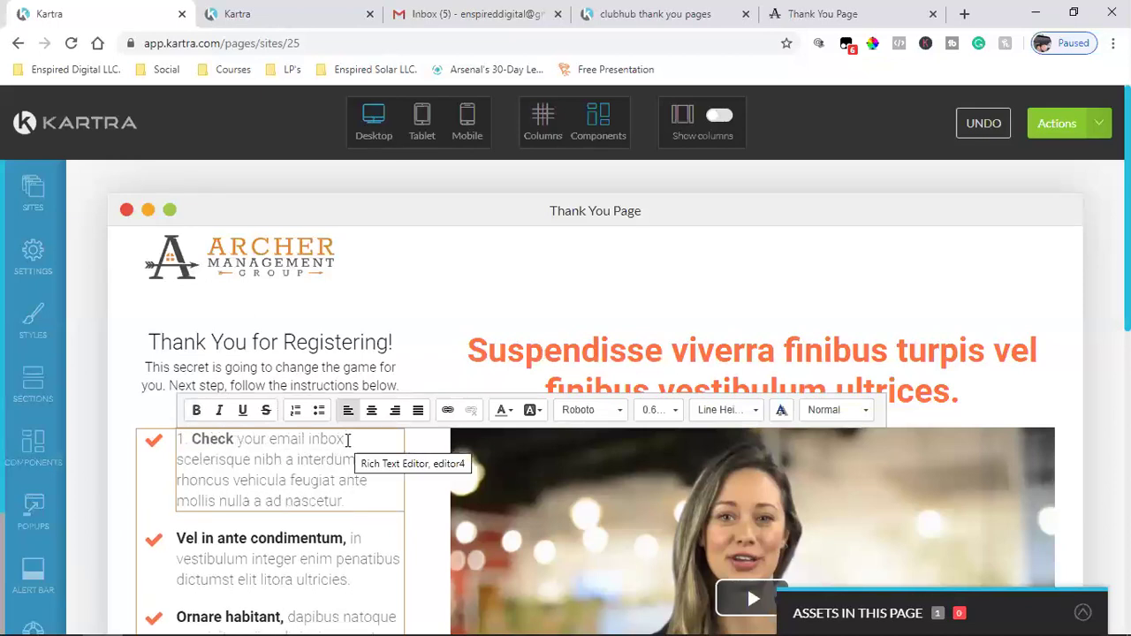
pyautogui.press('Return')
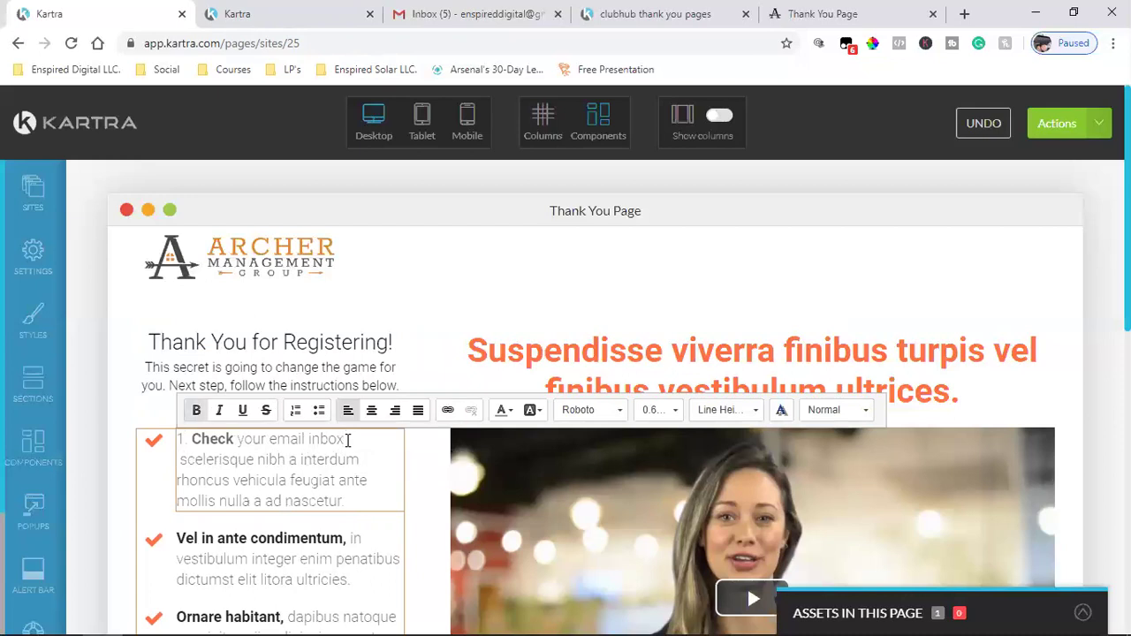
pyautogui.press('Delete')
pyautogui.press('Delete')
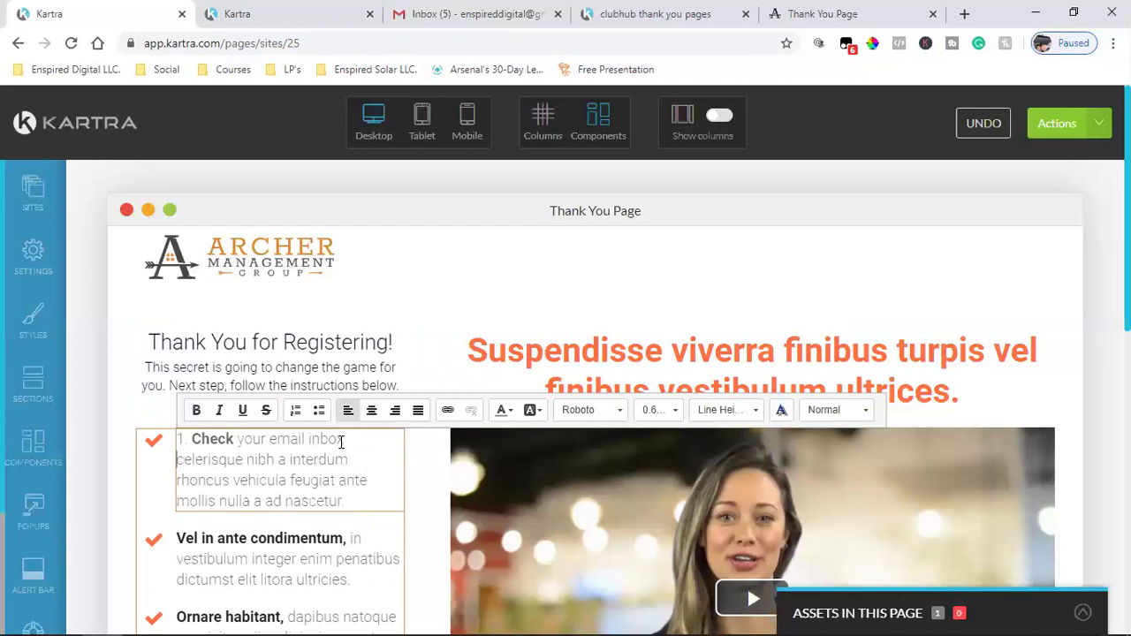
pyautogui.press('Return')
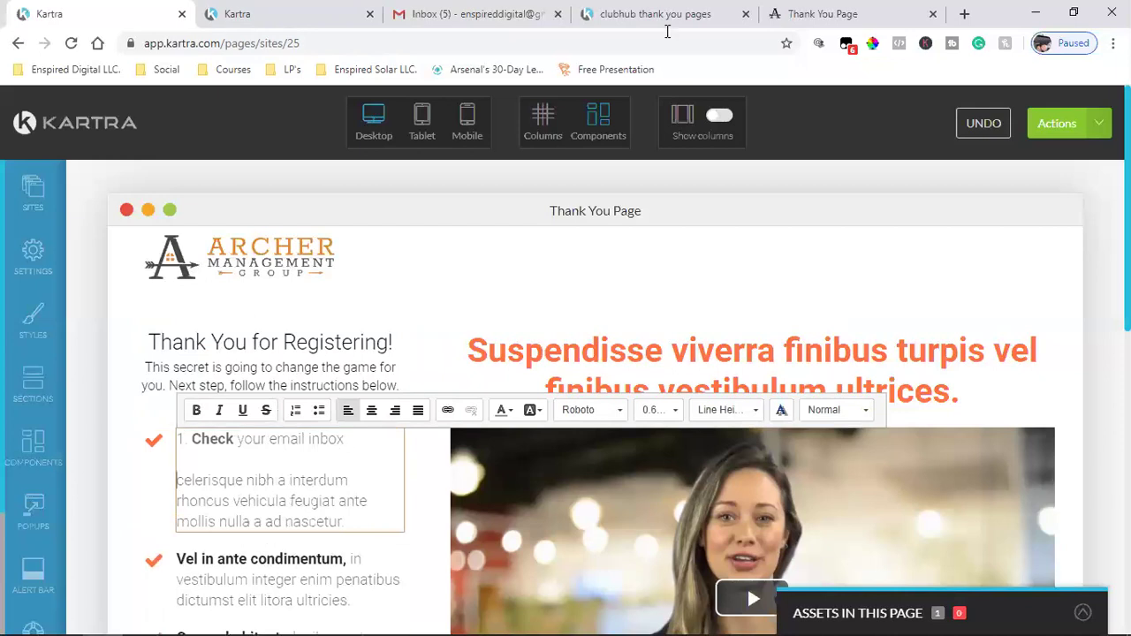
# - Copy step 1's description sentence from the clubhub thank-you page
pyautogui.click(816, 7)
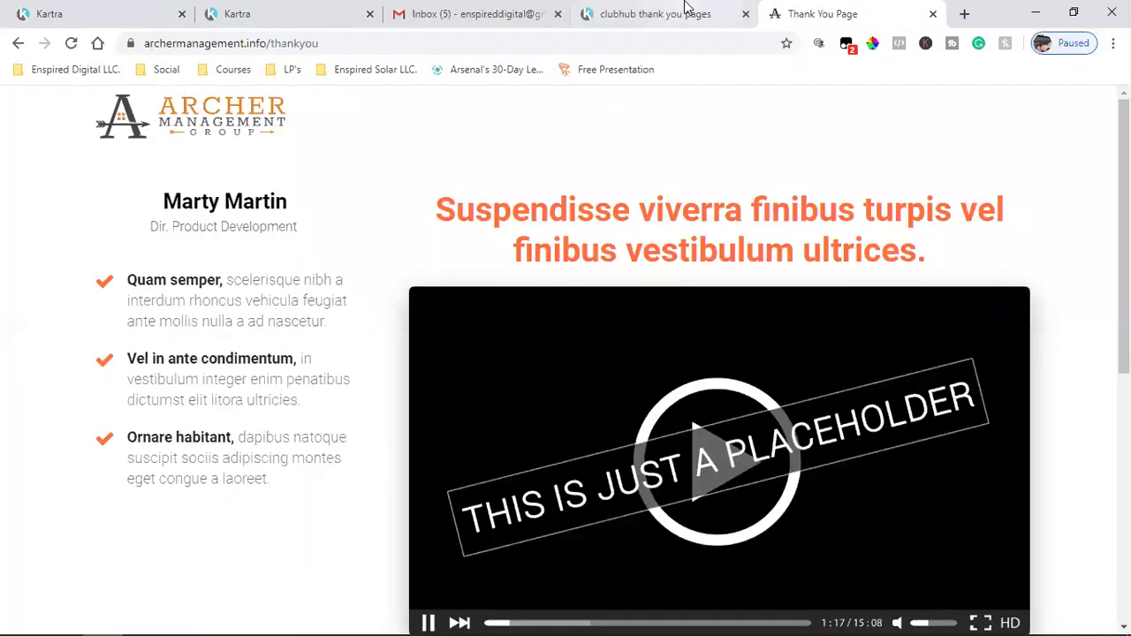
pyautogui.click(686, 7)
pyautogui.click(717, 350)
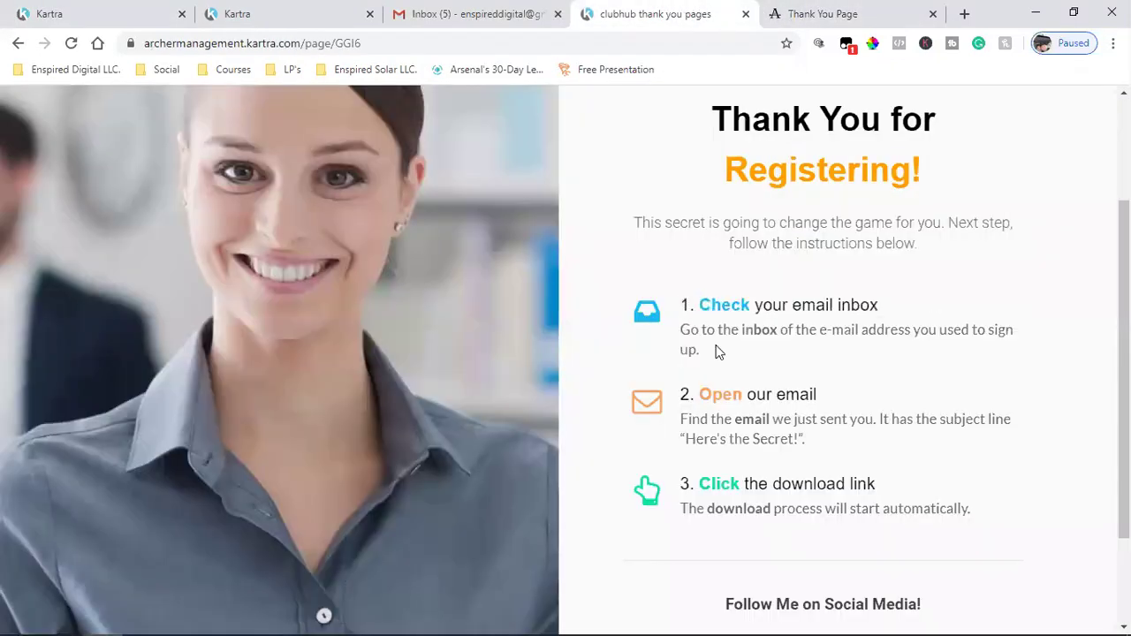
pyautogui.moveTo(683, 335); pyautogui.dragTo(704, 356)
pyautogui.rightClick(709, 331)
pyautogui.click(714, 346)
# - Replace the placeholder description with 'Go to the inbox of the e-mail address you used to sign up.'
pyautogui.click(50, 13)
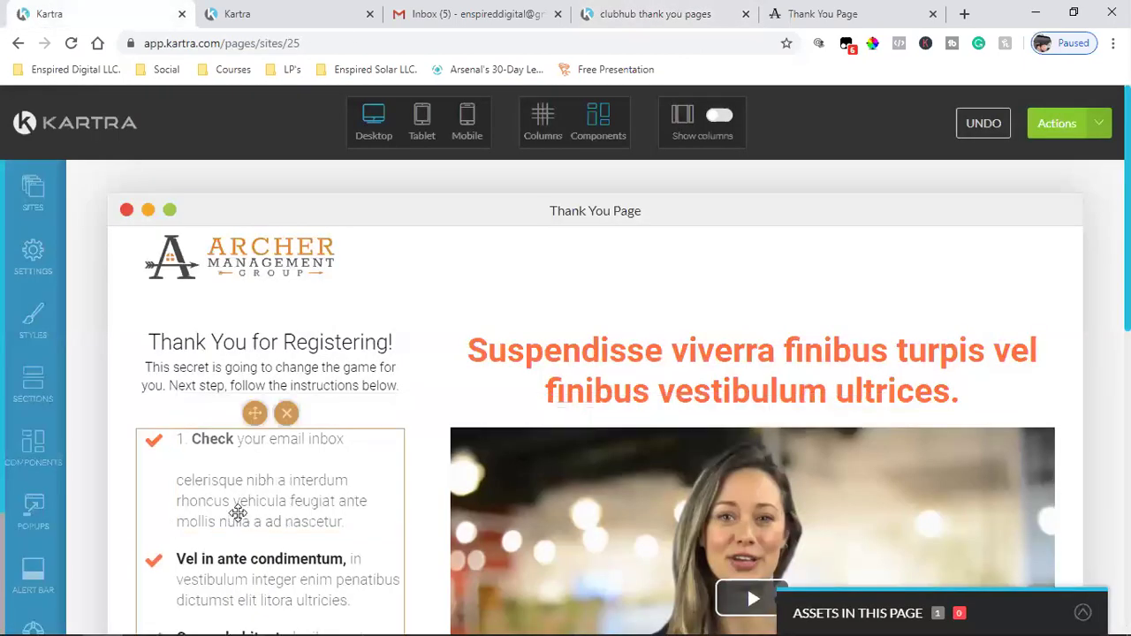
pyautogui.click(291, 412)
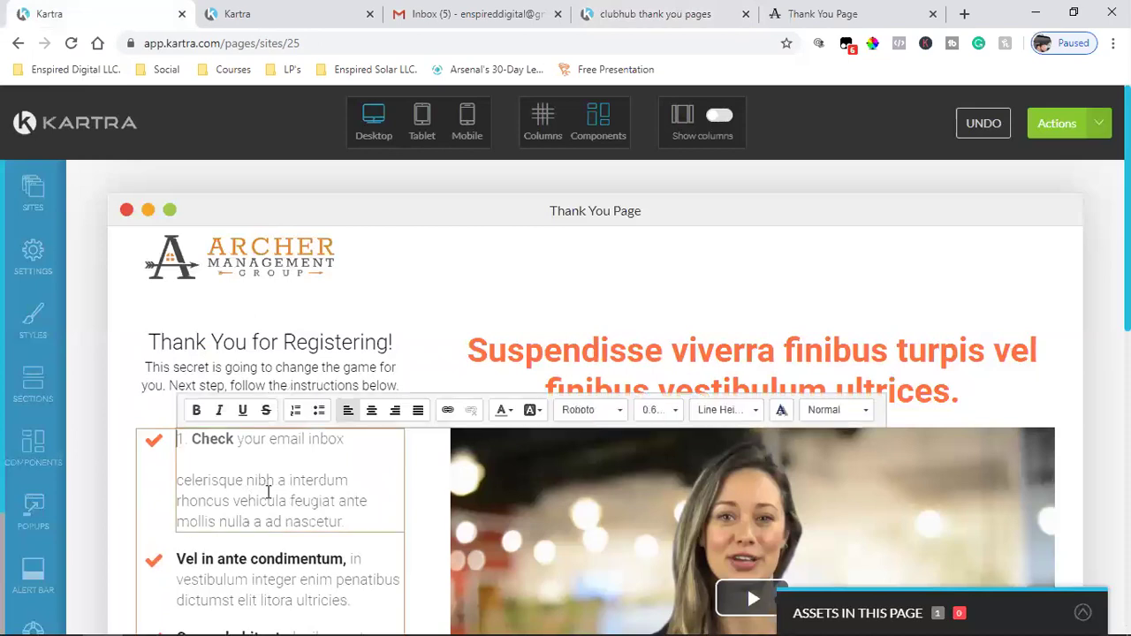
pyautogui.moveTo(344, 521); pyautogui.dragTo(174, 478)
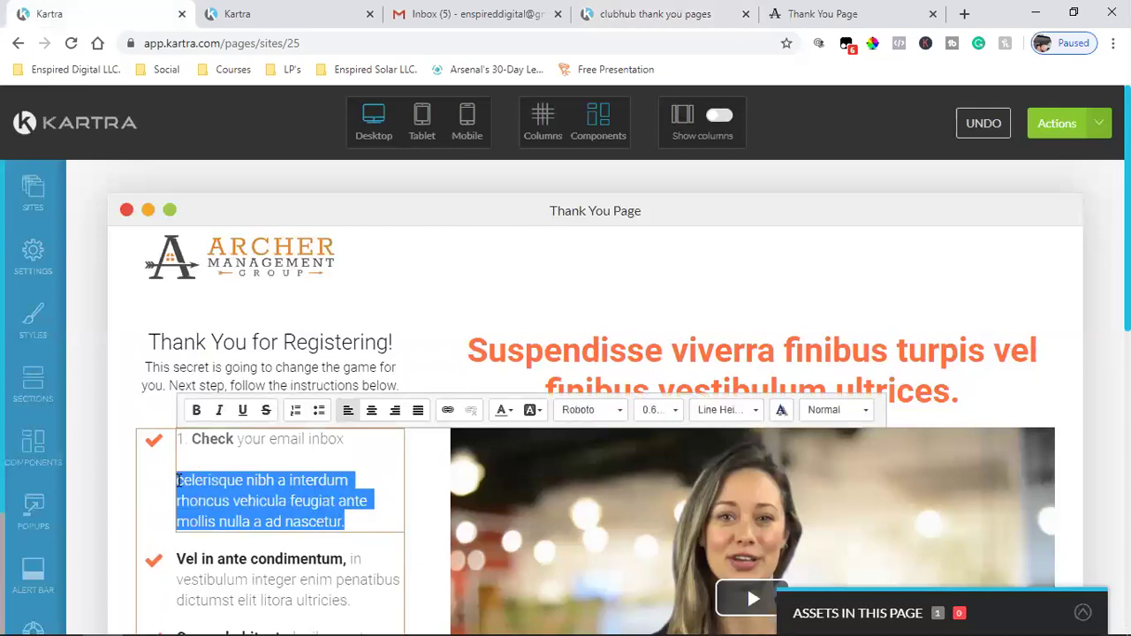
pyautogui.hotkey('ctrl', 'v')
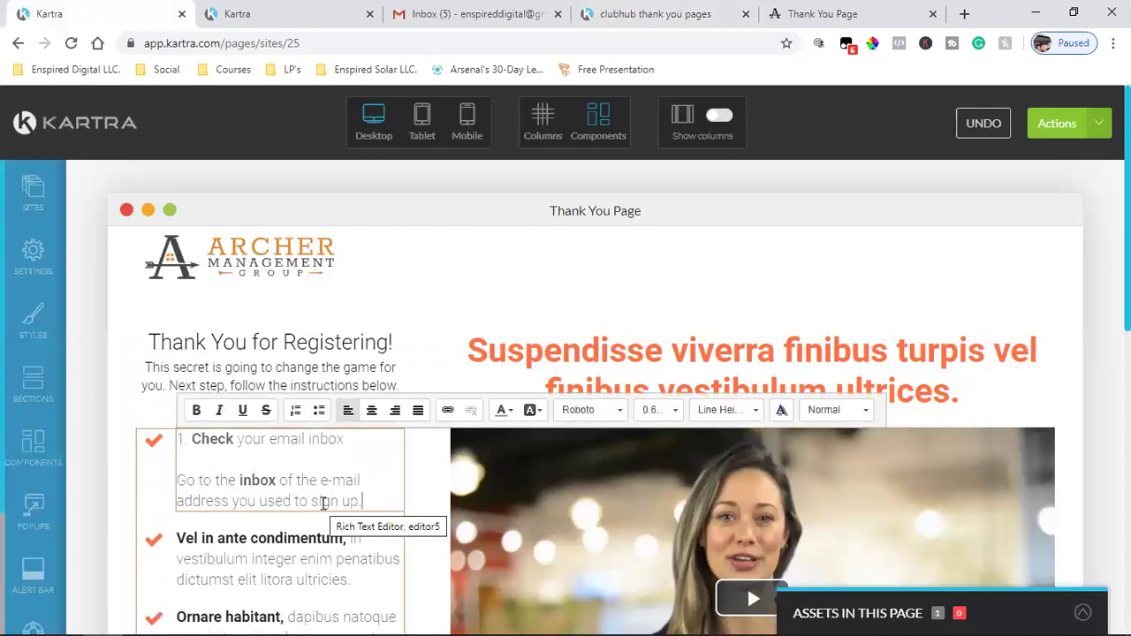
pyautogui.click(796, 10)
pyautogui.click(672, 13)
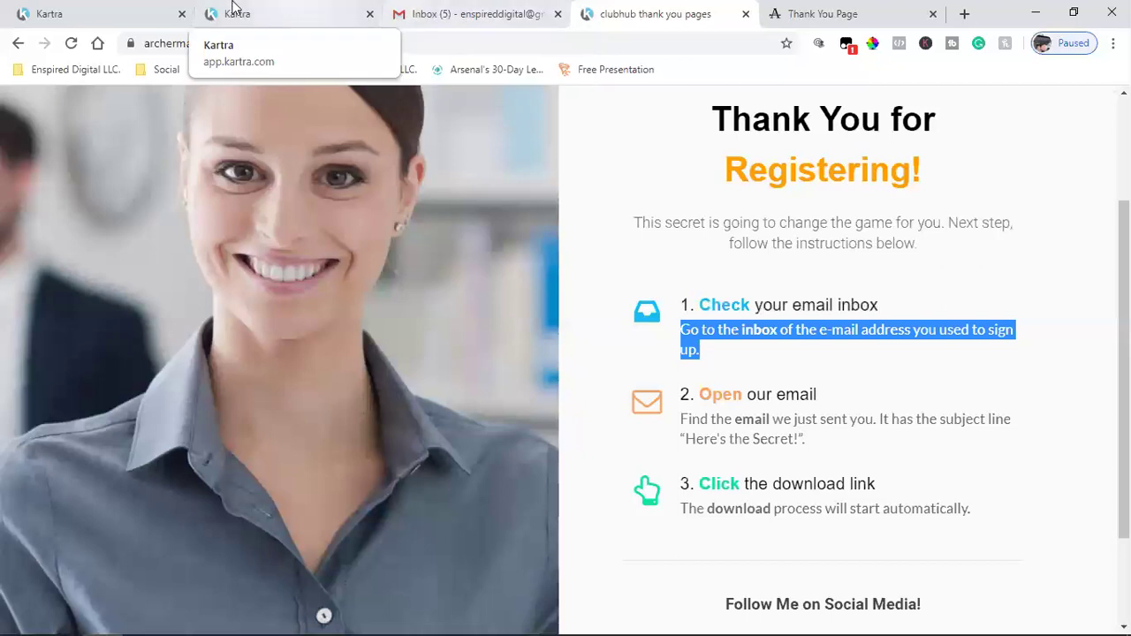
pyautogui.click(94, 8)
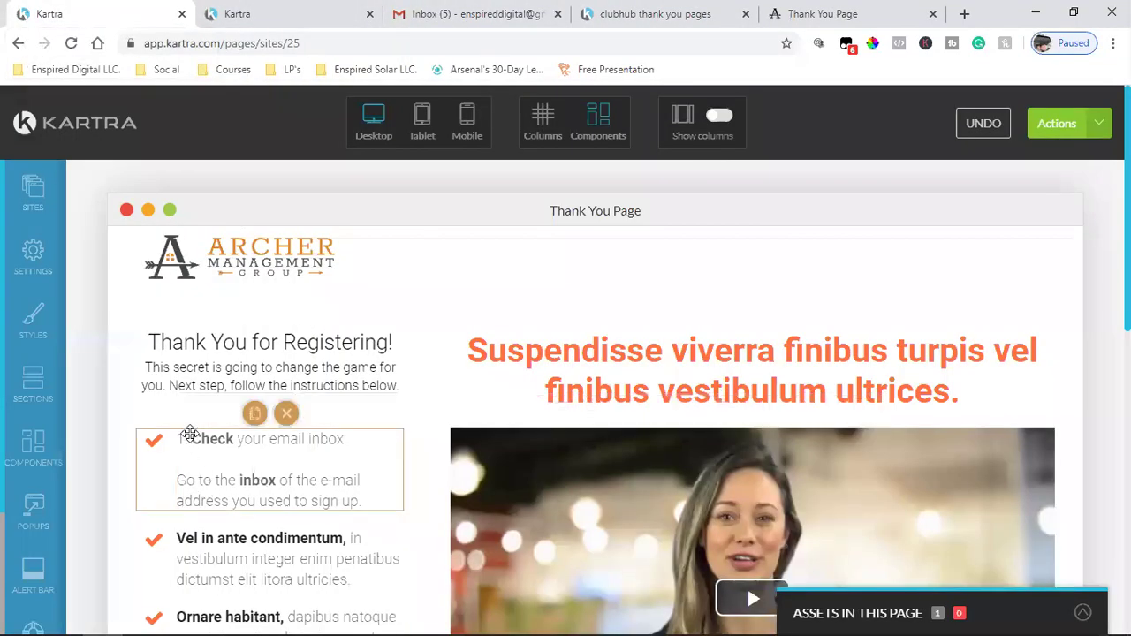
pyautogui.scroll(-1, 284, 525)
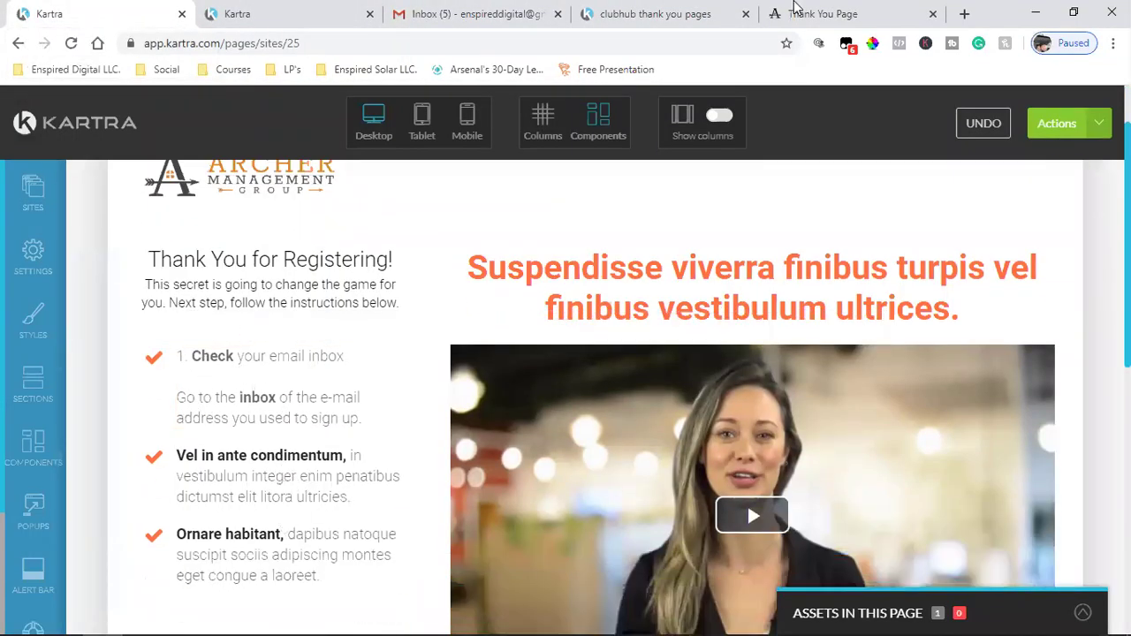
pyautogui.click(682, 8)
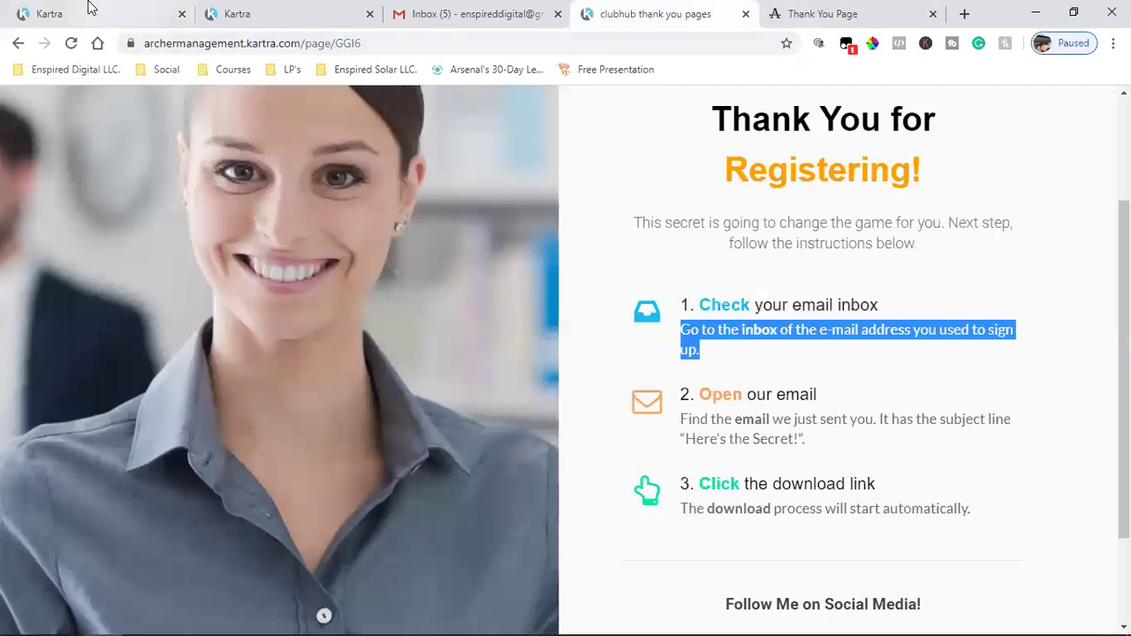
pyautogui.click(89, 11)
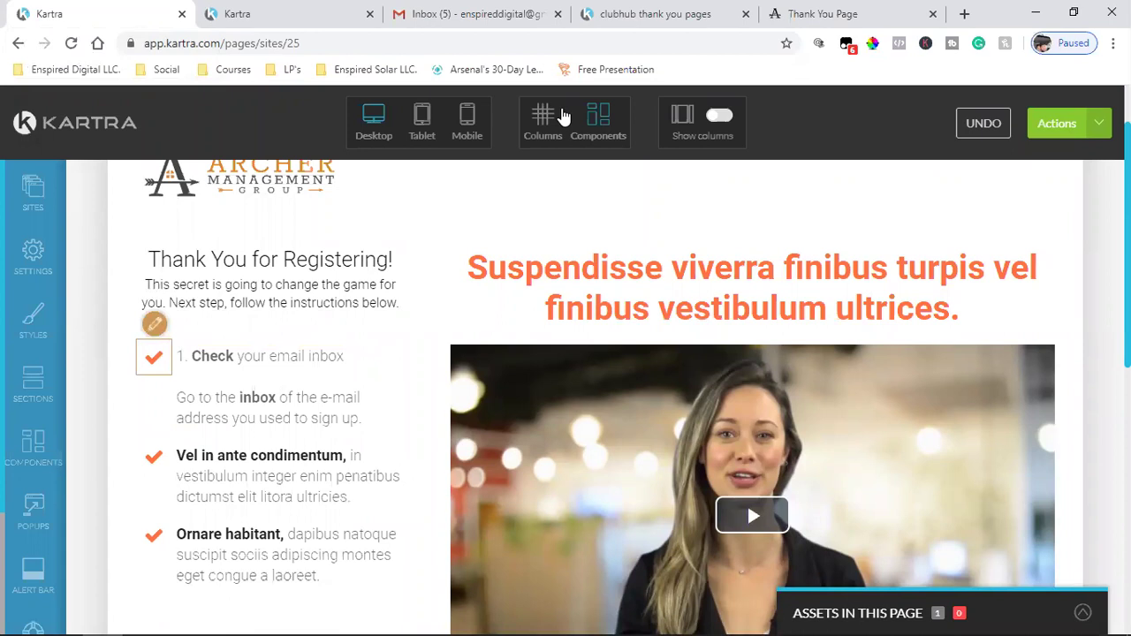
# - Swap the first checklist step's check-mark icon for the inbox icon and apply it
pyautogui.click(665, 12)
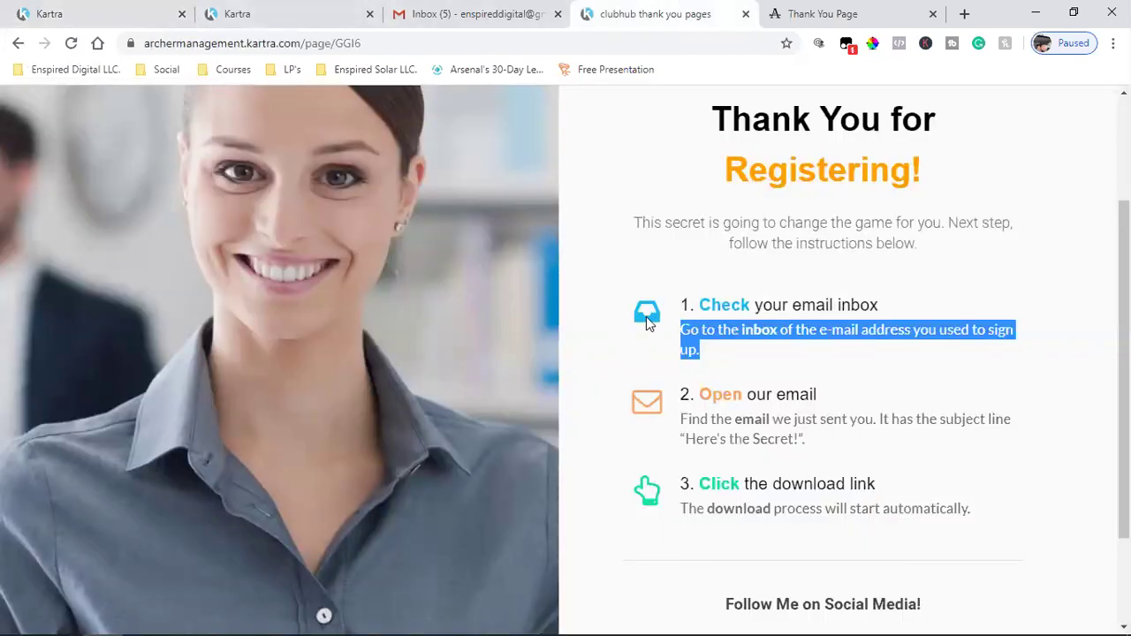
pyautogui.click(110, 9)
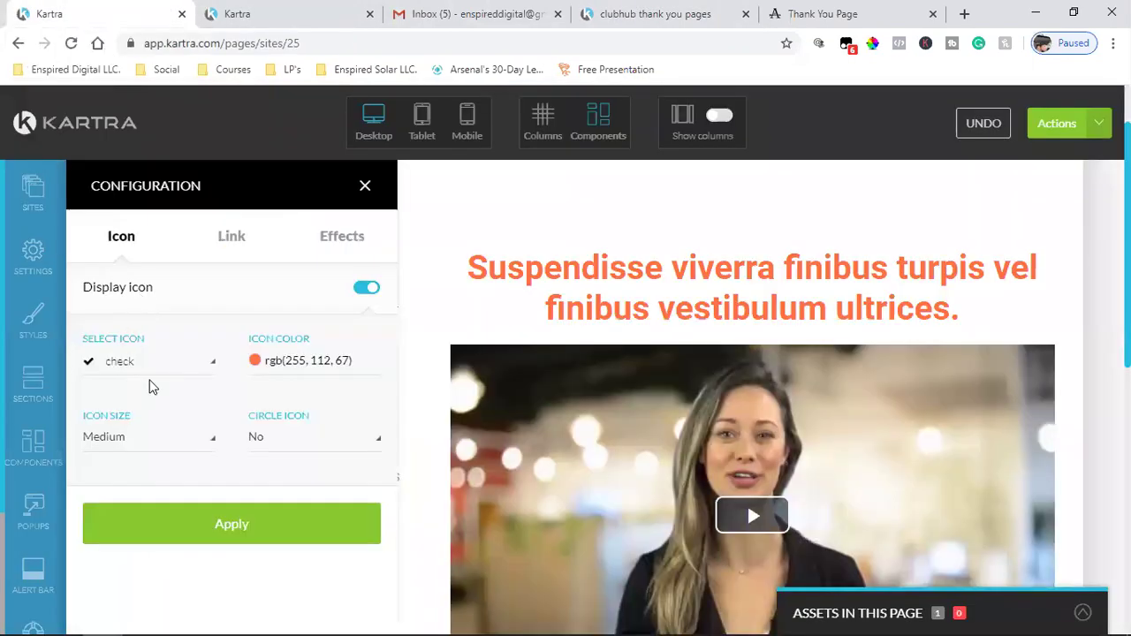
pyautogui.click(129, 378)
pyautogui.write('comp')
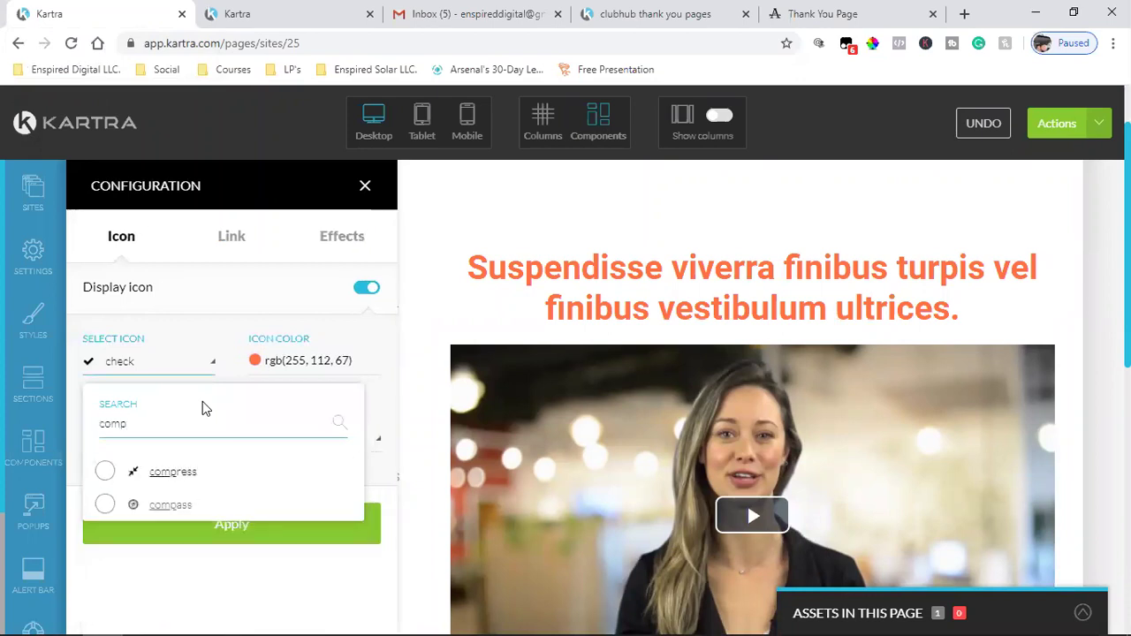
pyautogui.press('BackSpace')
pyautogui.press('BackSpace')
pyautogui.press('BackSpace')
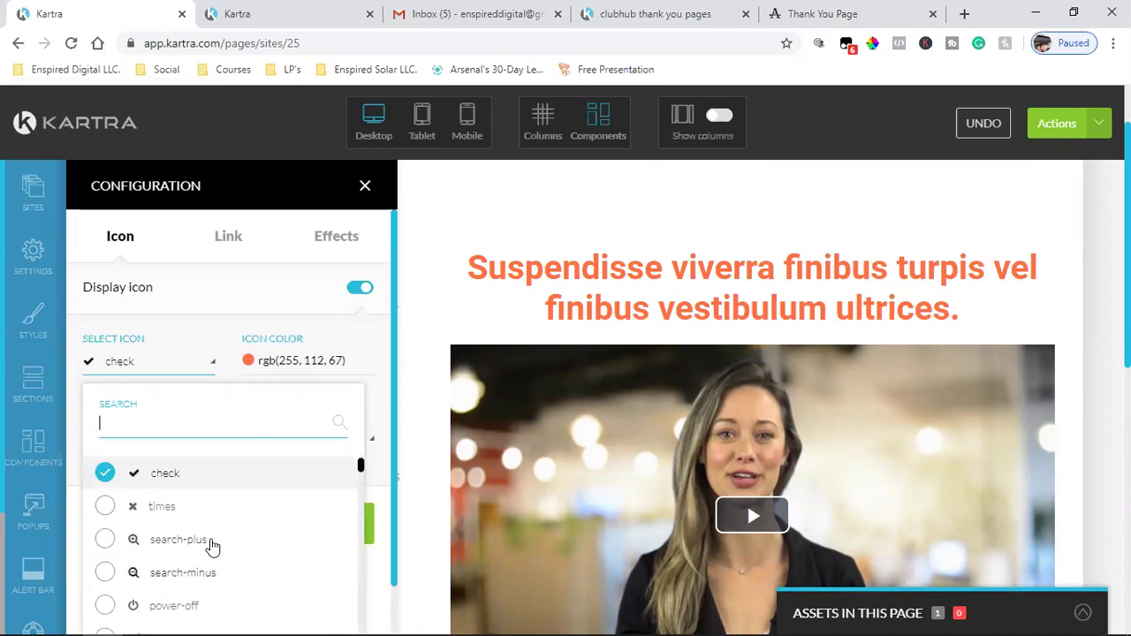
pyautogui.scroll(-3, 209, 545)
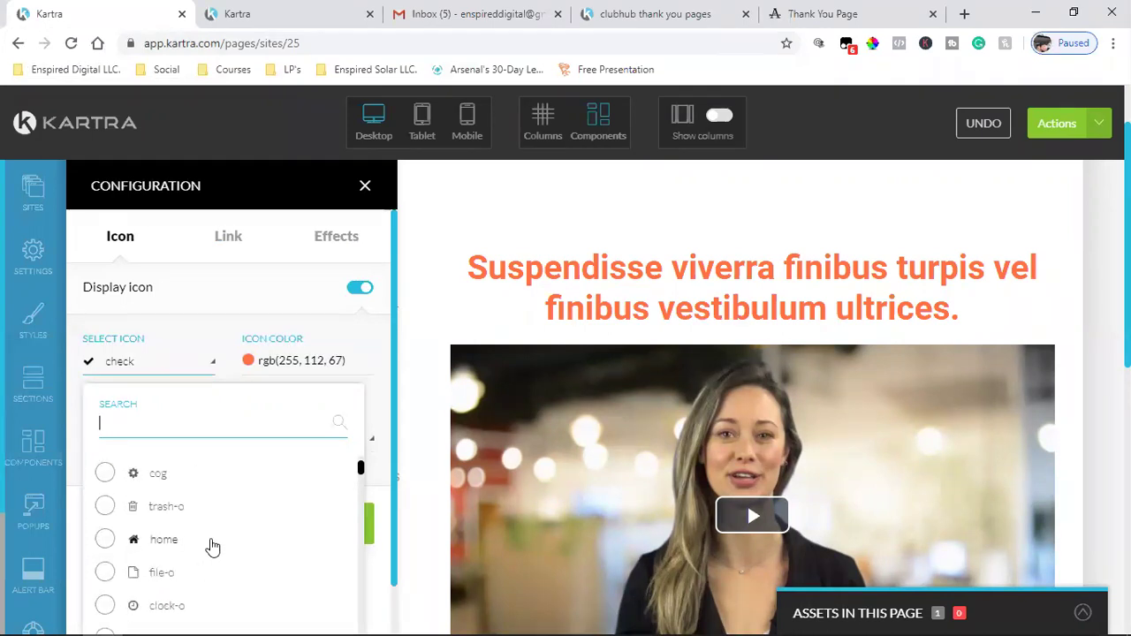
pyautogui.scroll(-3, 212, 545)
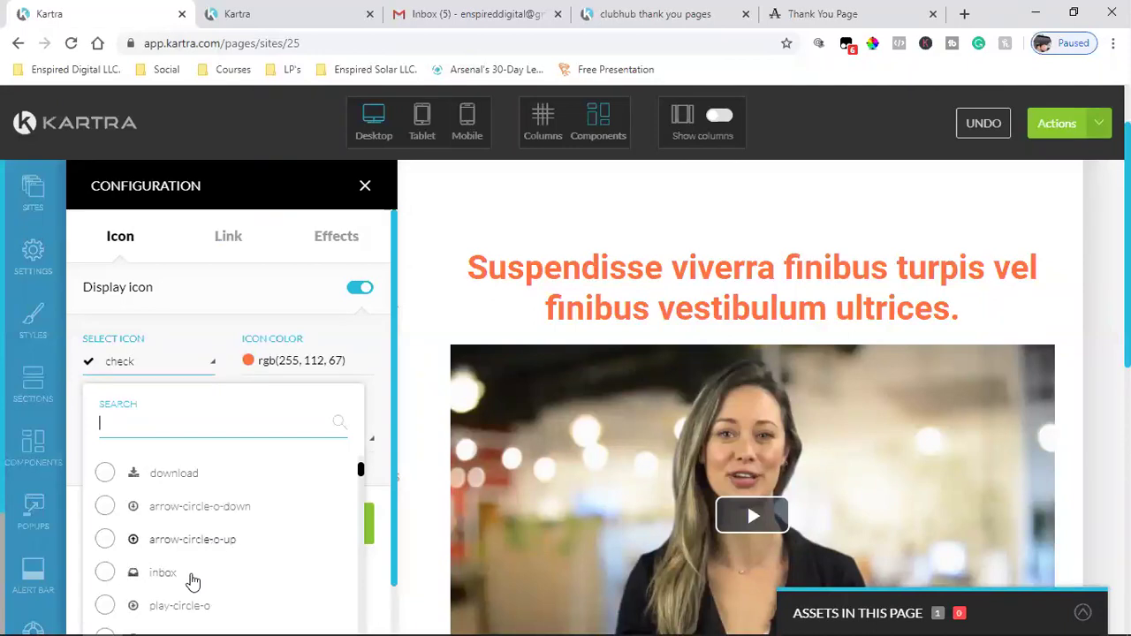
pyautogui.click(170, 583)
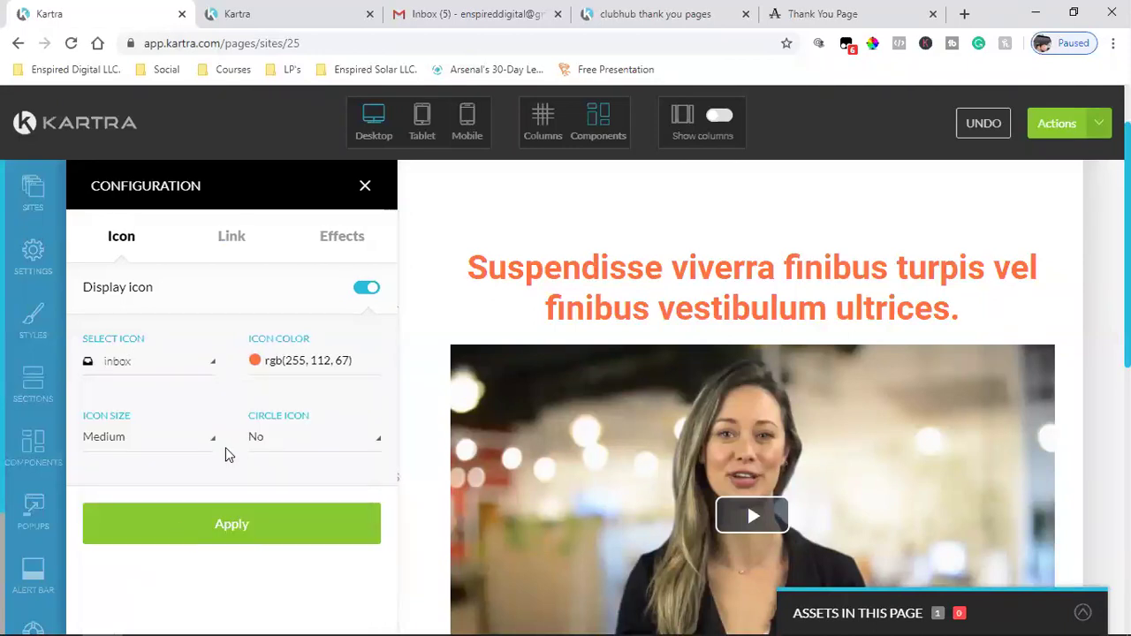
pyautogui.click(228, 530)
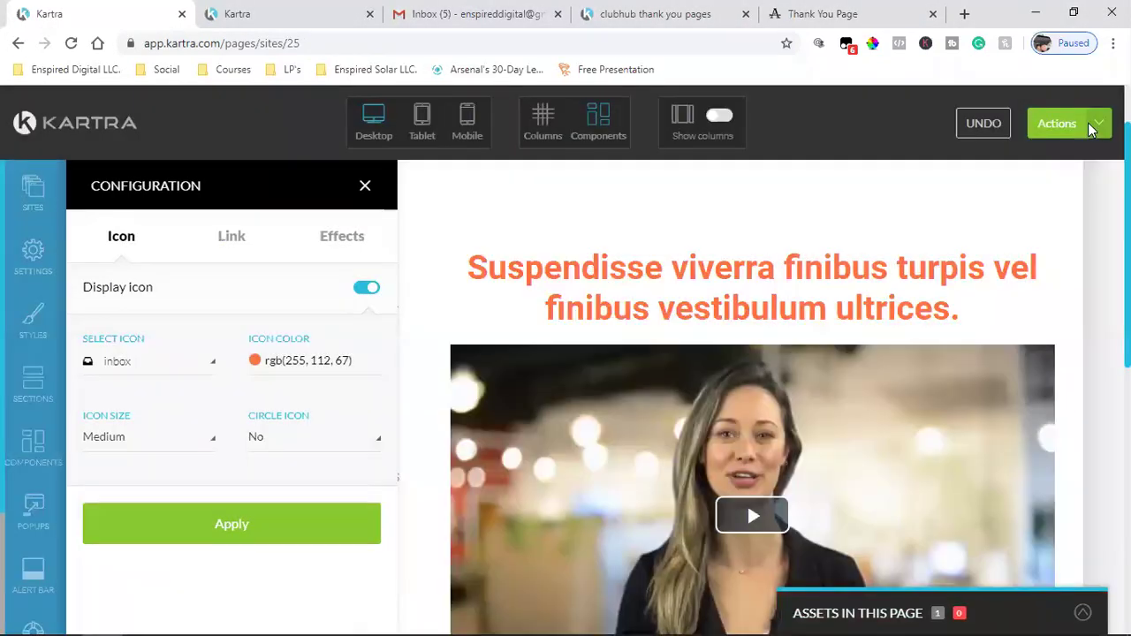
# - Publish the page live, then view the live Thank You Page and dismiss its popup
pyautogui.click(1087, 123)
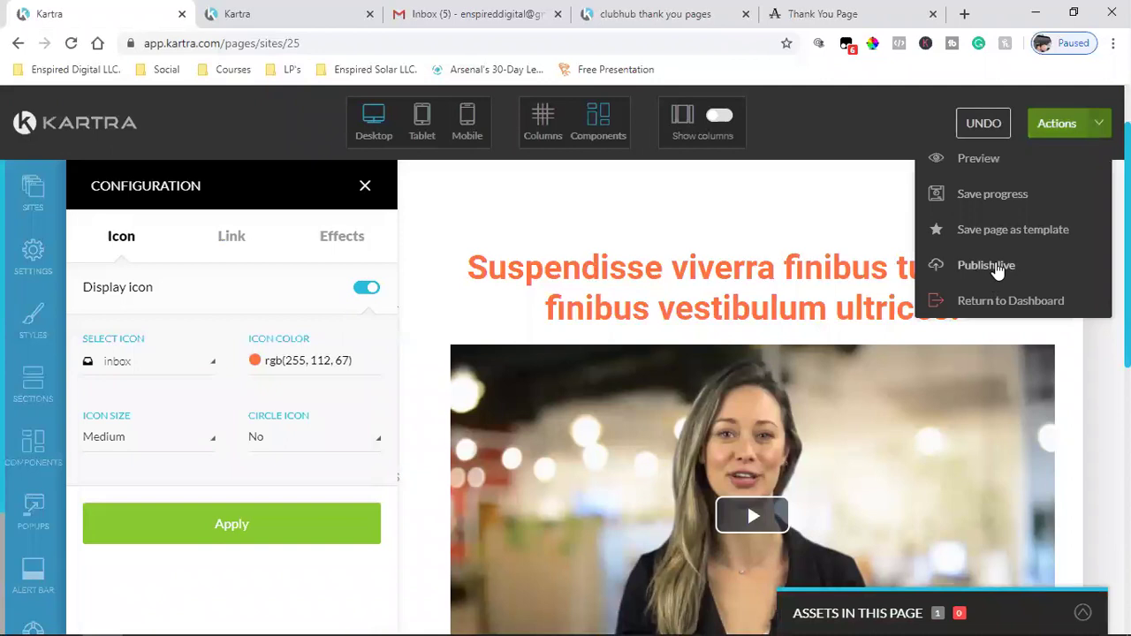
pyautogui.click(998, 268)
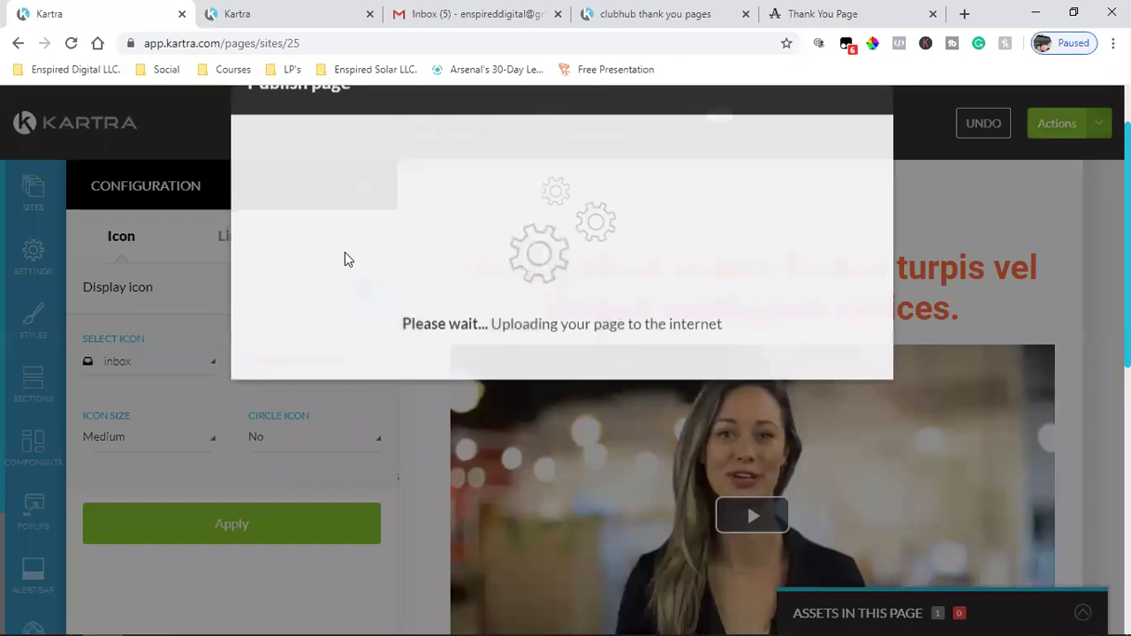
pyautogui.click(821, 14)
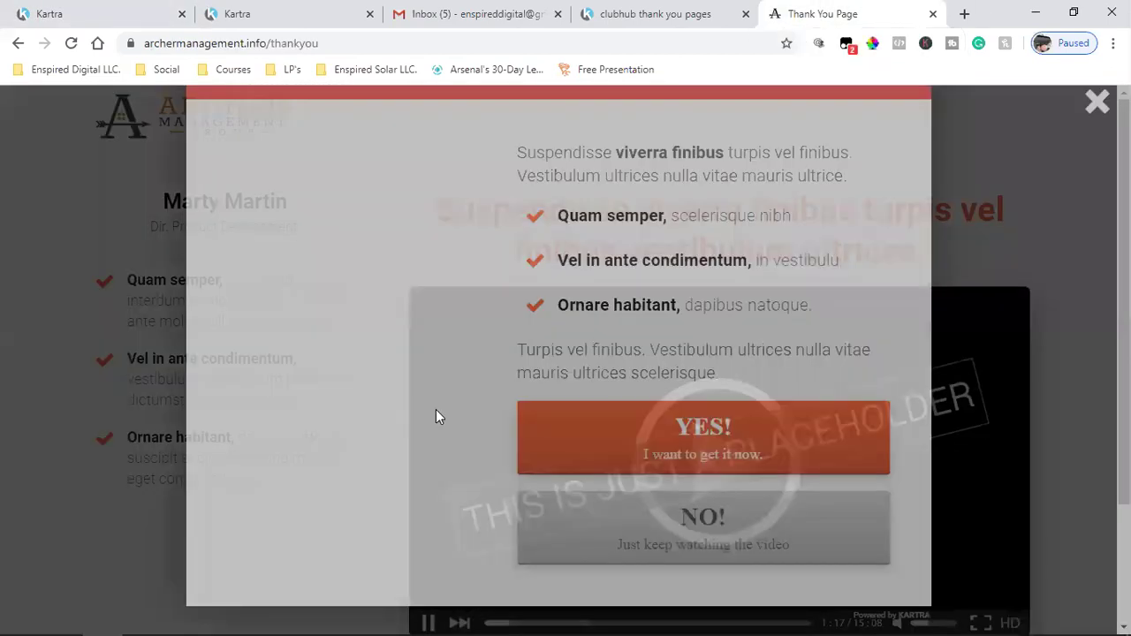
pyautogui.click(1096, 108)
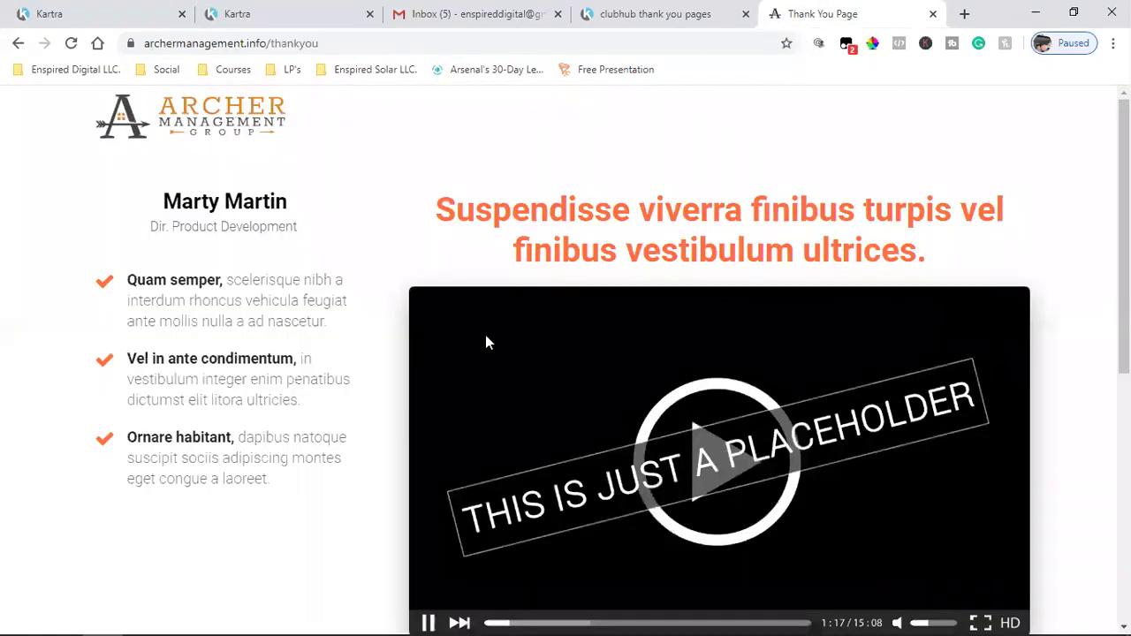
# - Reload the live page and review the new heading, checklist steps and video
pyautogui.click(71, 42)
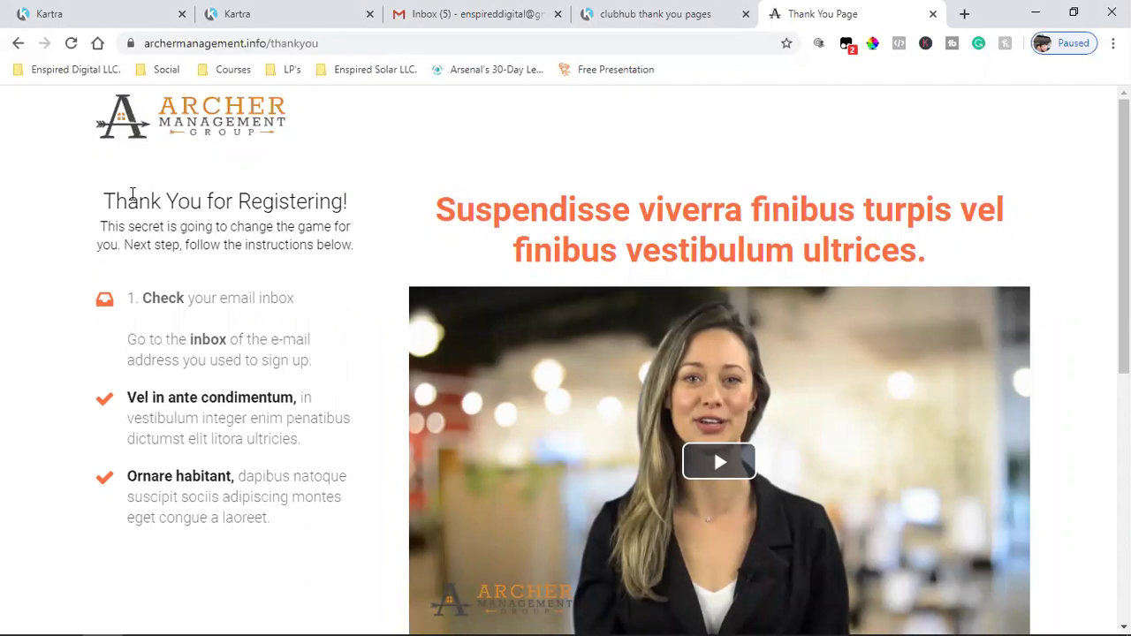
pyautogui.moveTo(100, 202); pyautogui.dragTo(356, 285)
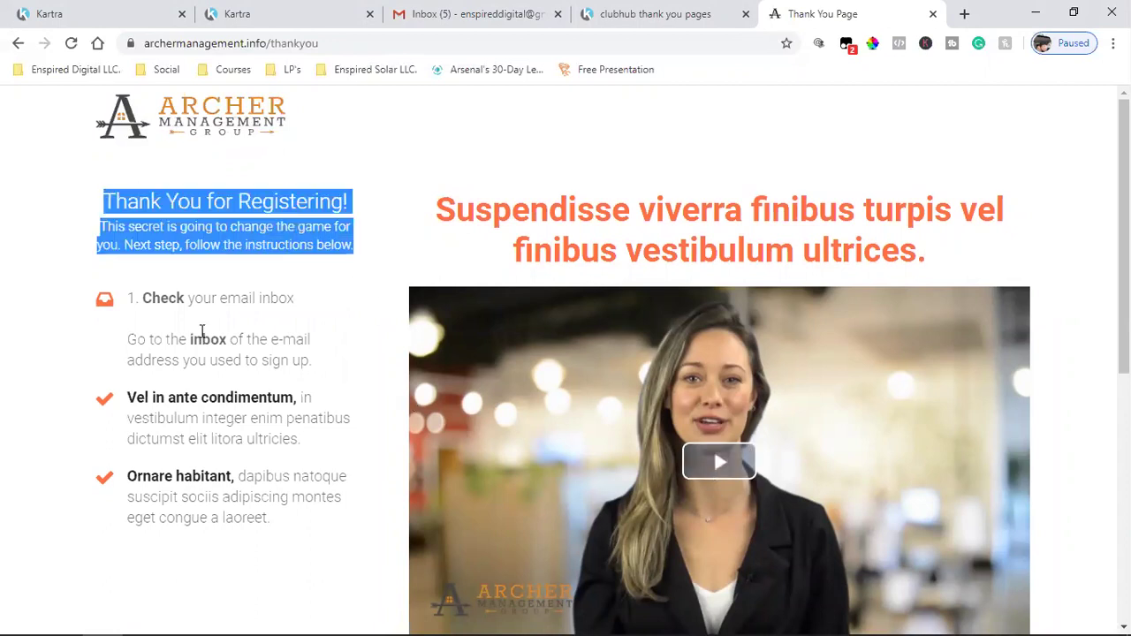
pyautogui.click(144, 304)
pyautogui.moveTo(93, 301); pyautogui.dragTo(303, 387)
pyautogui.click(323, 357)
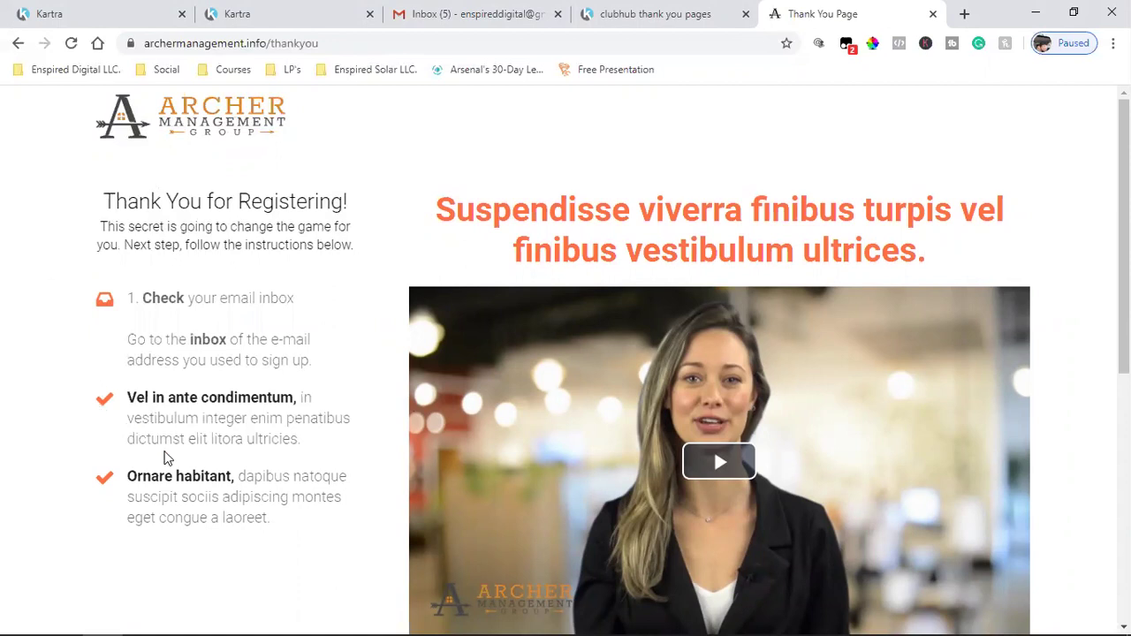
pyautogui.click(704, 438)
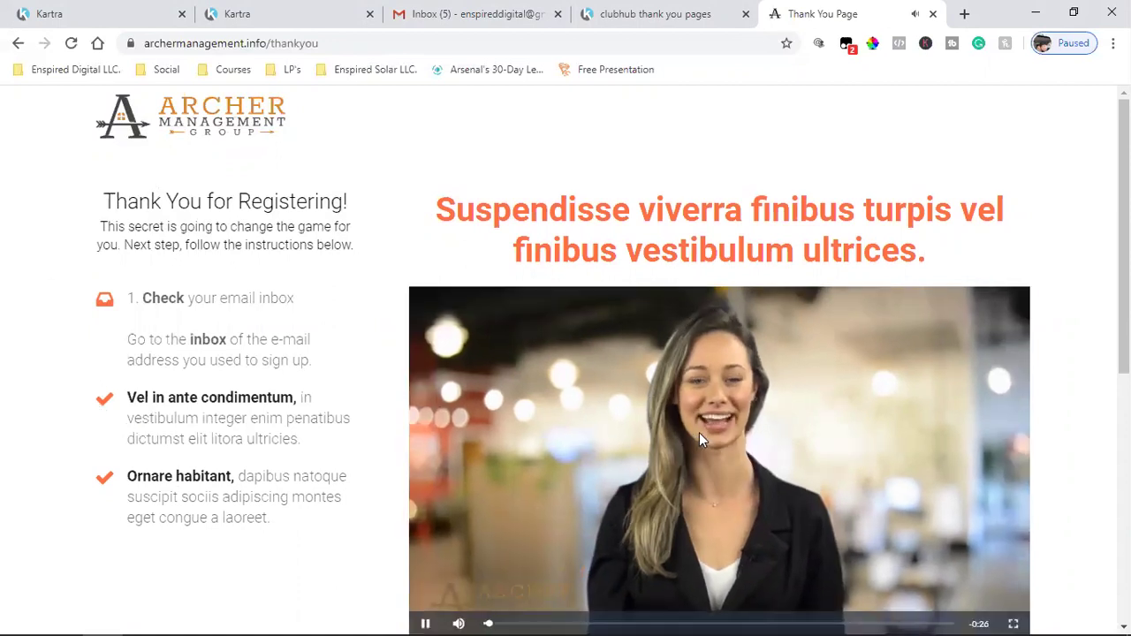
pyautogui.click(696, 432)
pyautogui.scroll(-5, 695, 432)
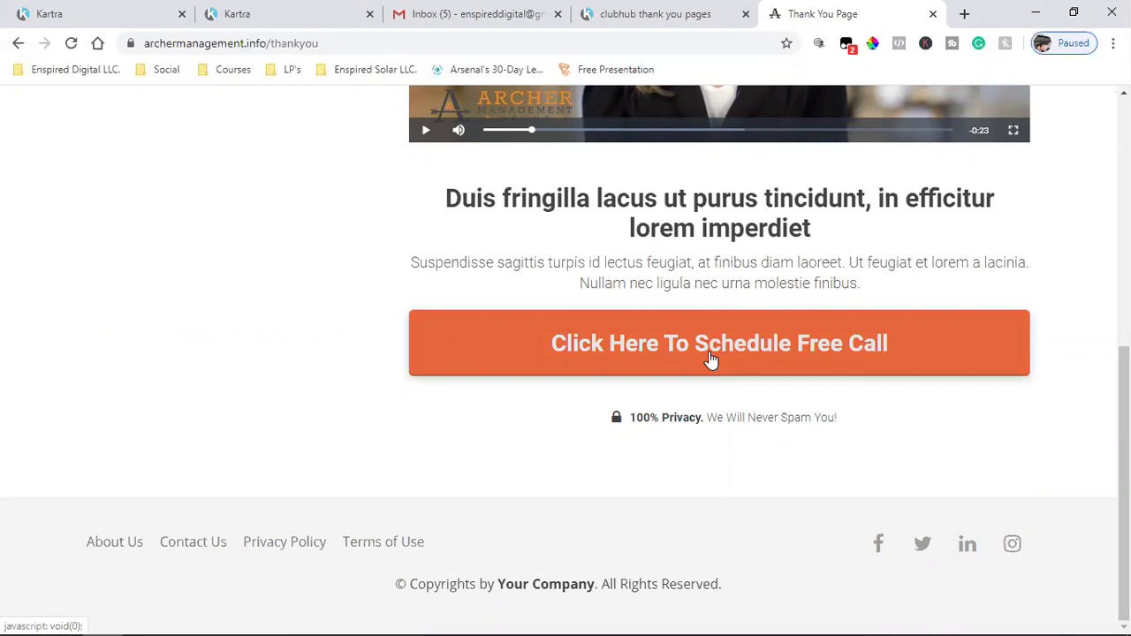
pyautogui.scroll(5, 711, 357)
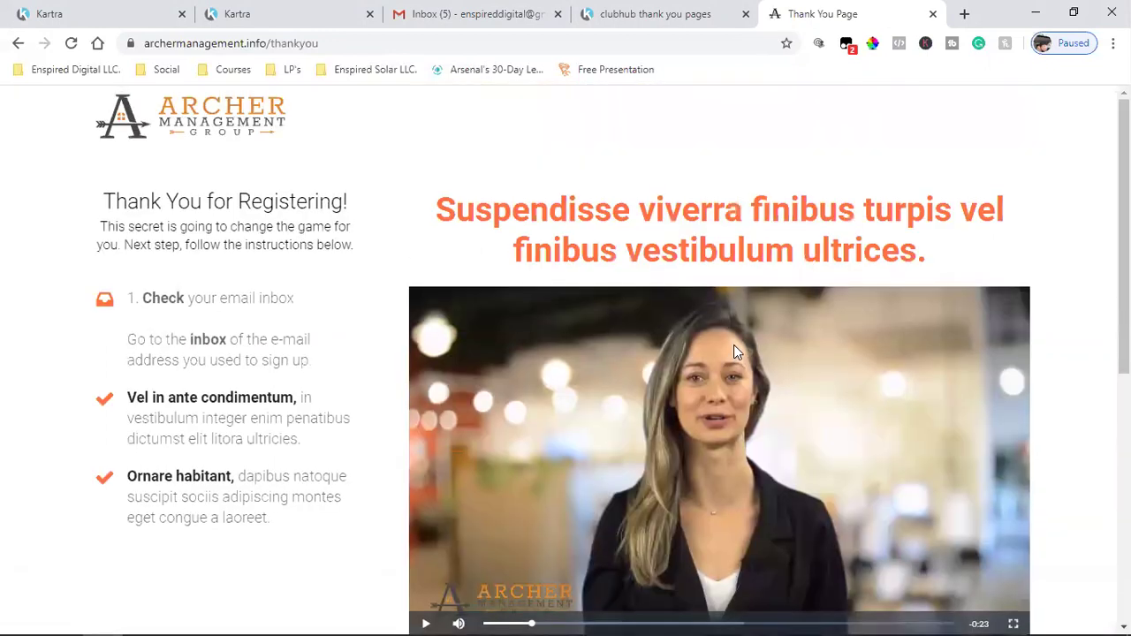
pyautogui.scroll(-5, 677, 346)
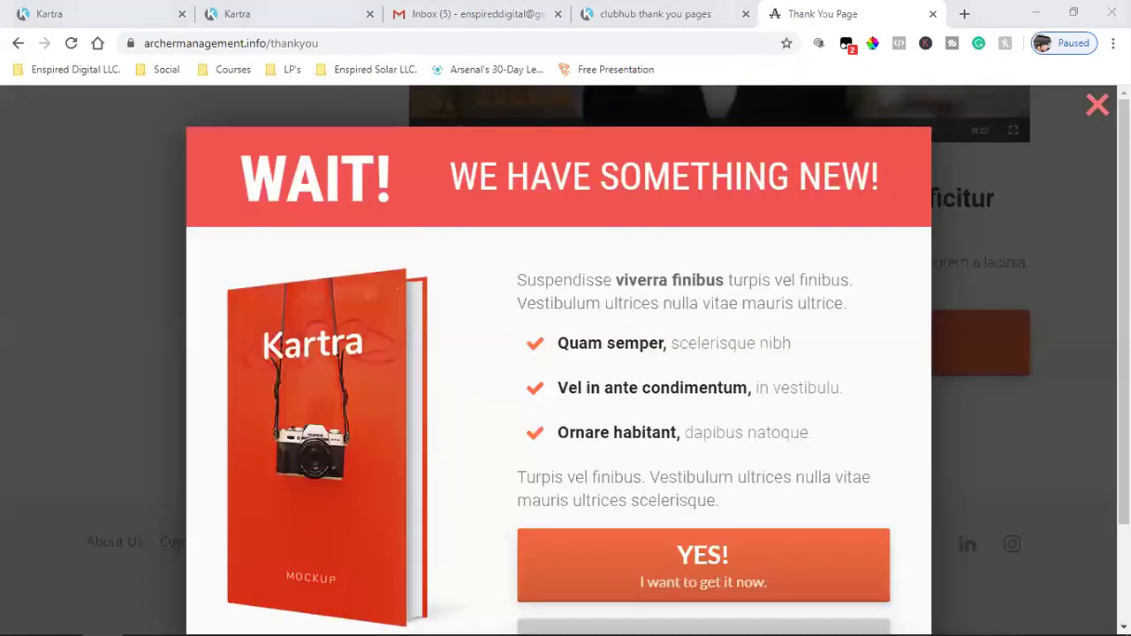
# - Close the WAIT! popup, return to the page editor and close the Publish page dialog
pyautogui.click(944, 164)
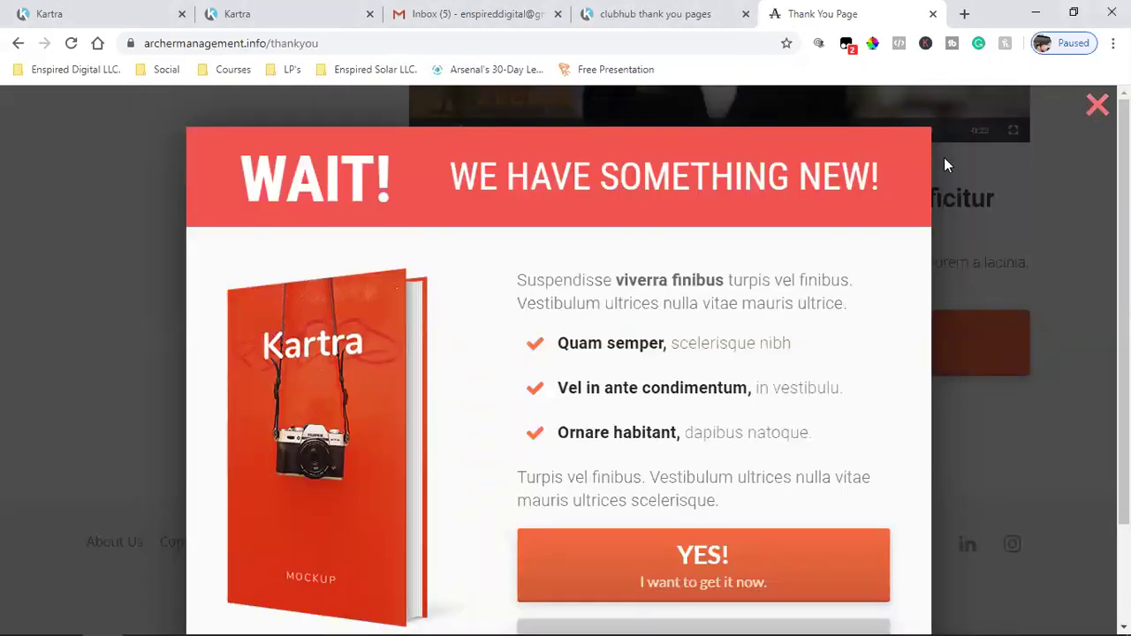
pyautogui.click(944, 165)
pyautogui.click(639, 12)
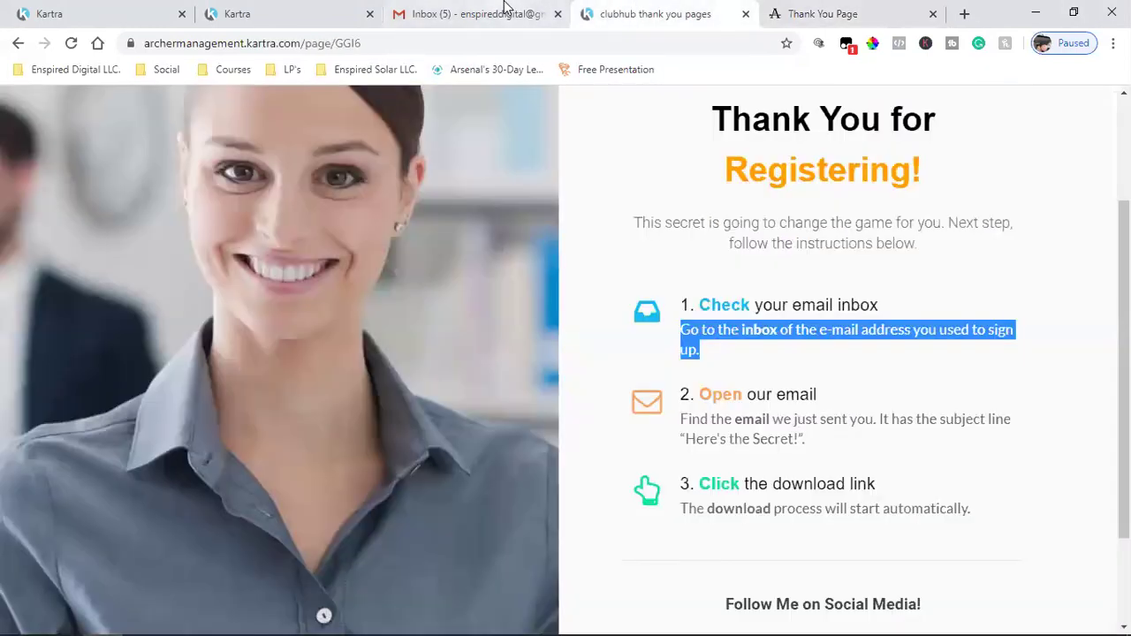
pyautogui.click(505, 7)
pyautogui.click(274, 10)
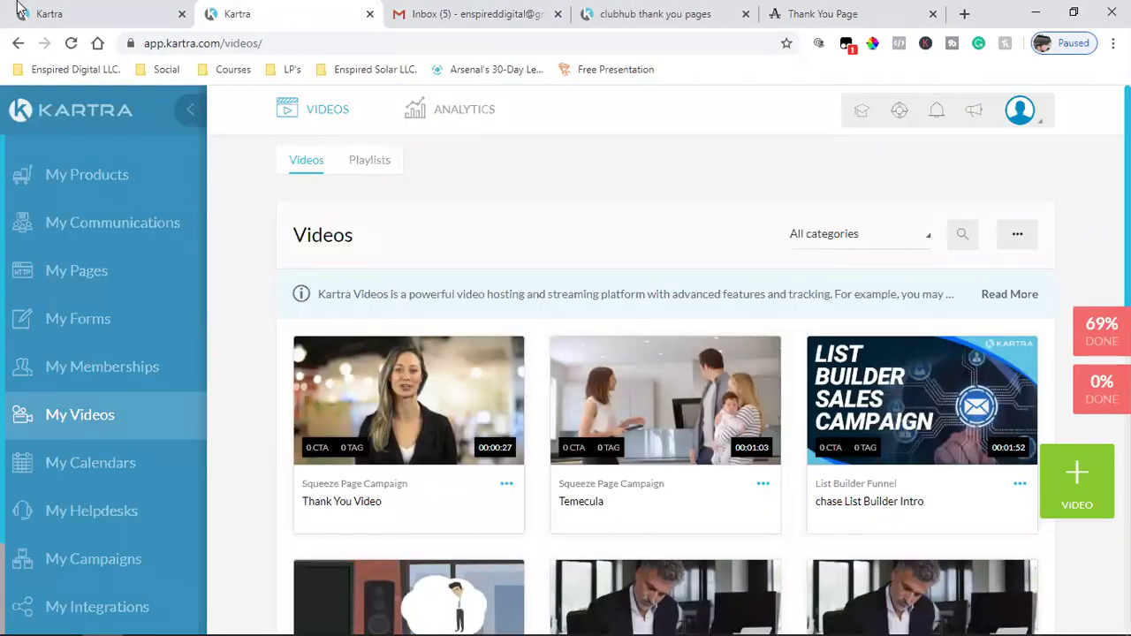
pyautogui.click(70, 11)
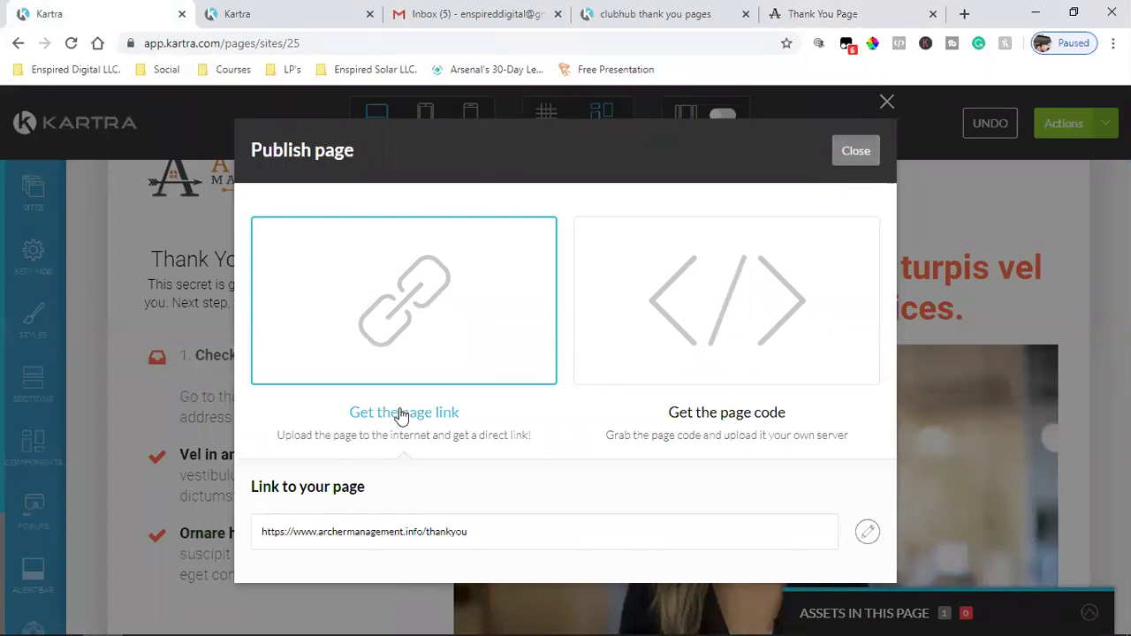
pyautogui.press('Escape')
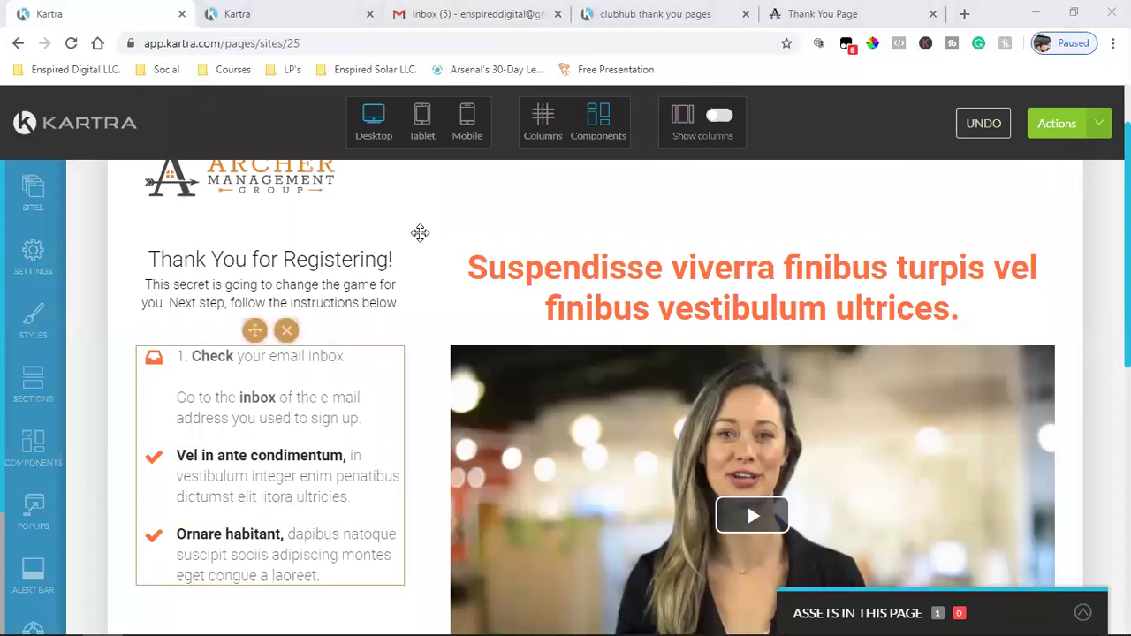
# - Copy the '2. Open our email' heading from the reference page
pyautogui.click(664, 14)
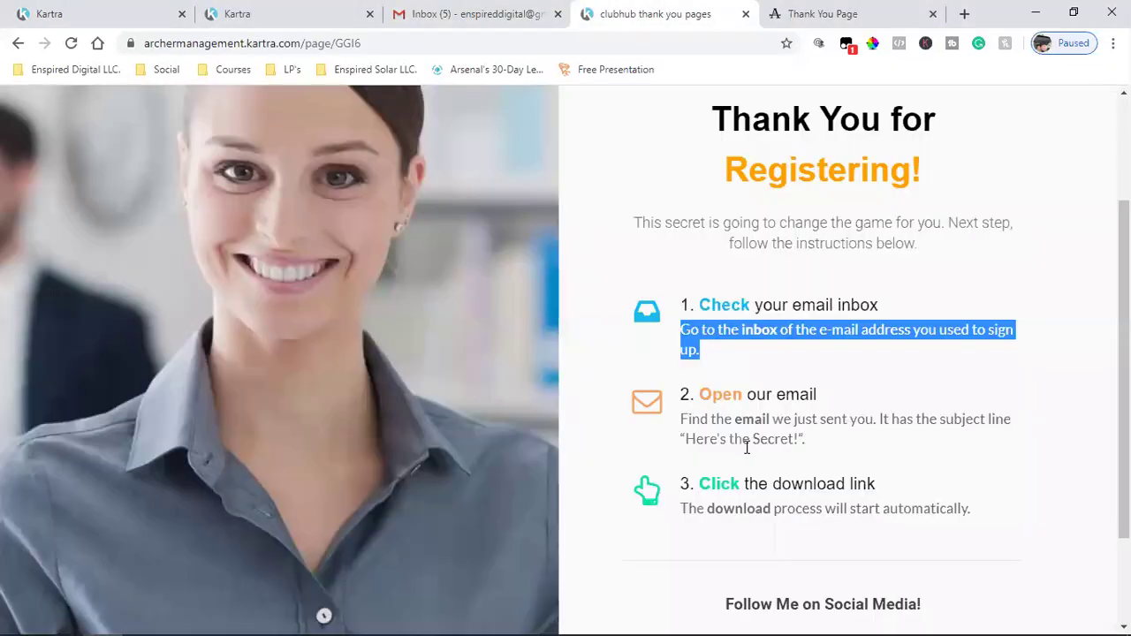
pyautogui.click(705, 419)
pyautogui.moveTo(680, 401); pyautogui.dragTo(857, 399)
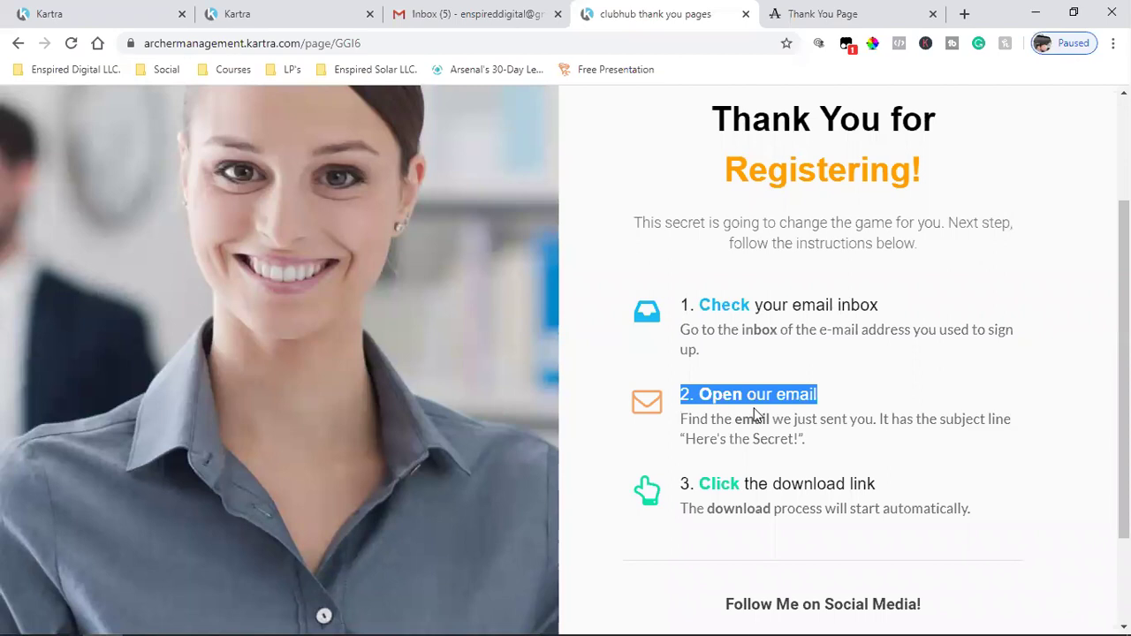
pyautogui.rightClick(760, 392)
pyautogui.click(791, 403)
# - Replace 'Vel in ante condimentum' with the '2. Open our email' heading
pyautogui.click(94, 12)
pyautogui.click(190, 454)
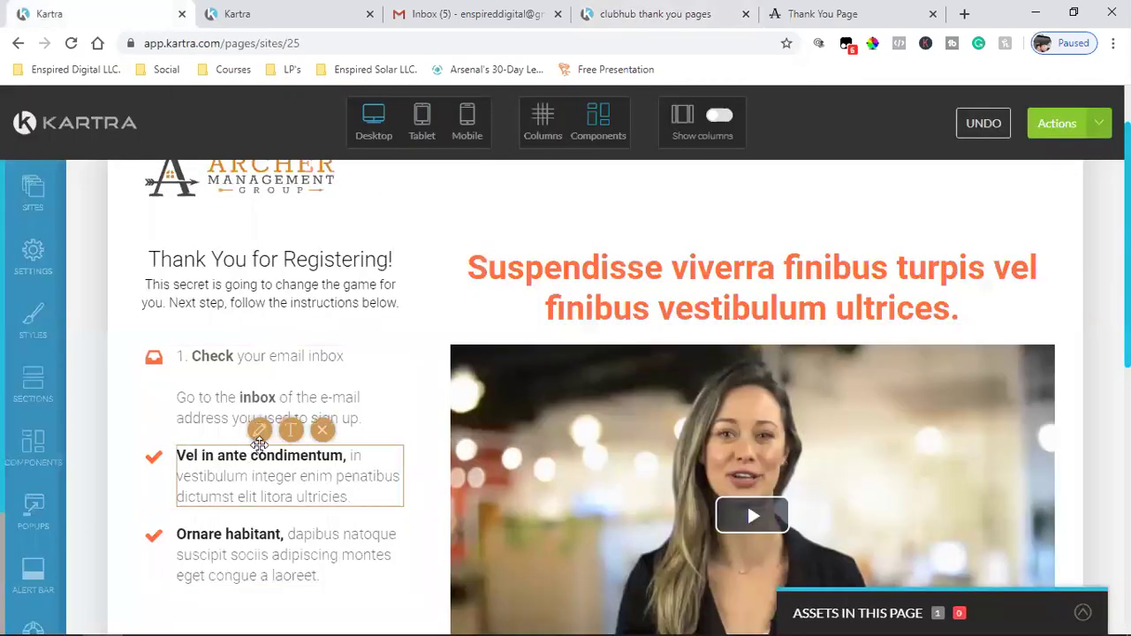
pyautogui.click(290, 430)
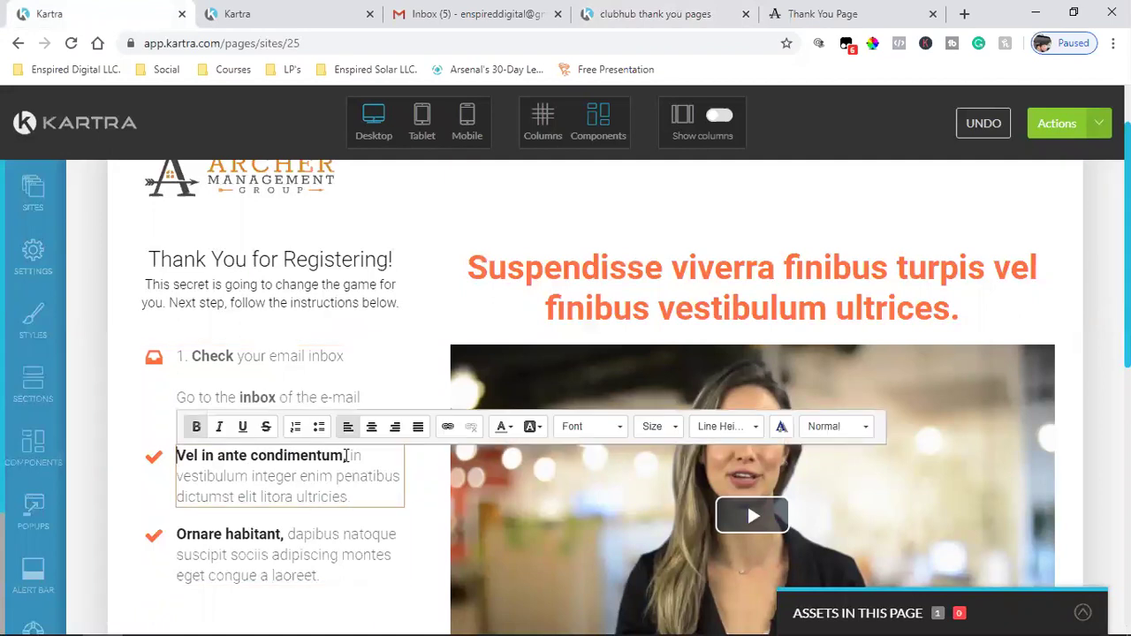
pyautogui.moveTo(345, 456); pyautogui.dragTo(174, 459)
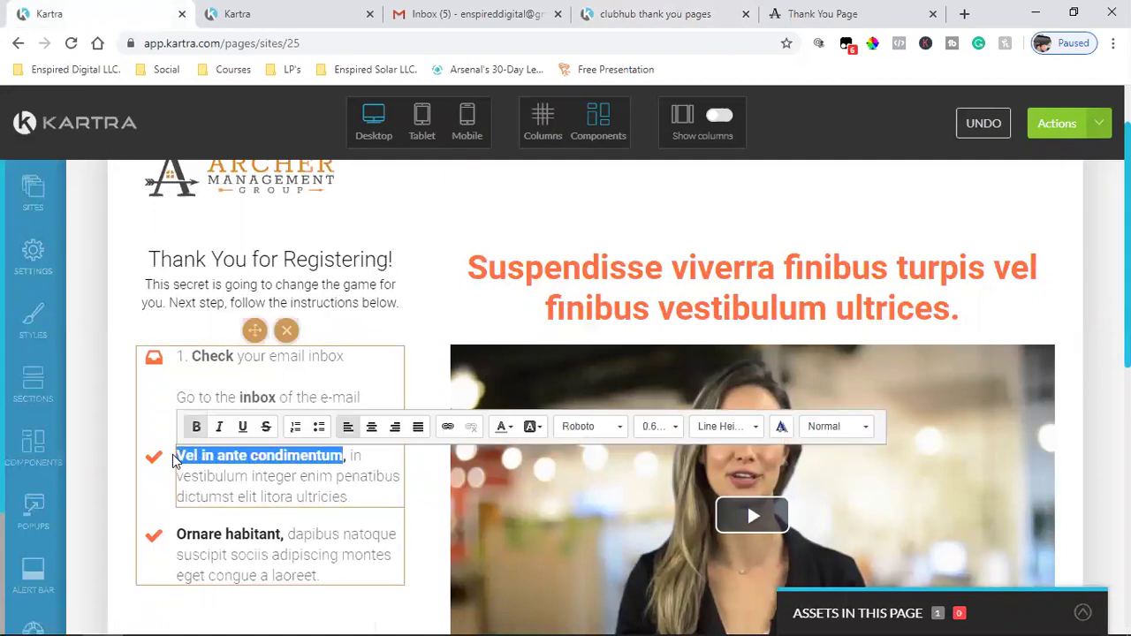
pyautogui.hotkey('ctrl', 'v')
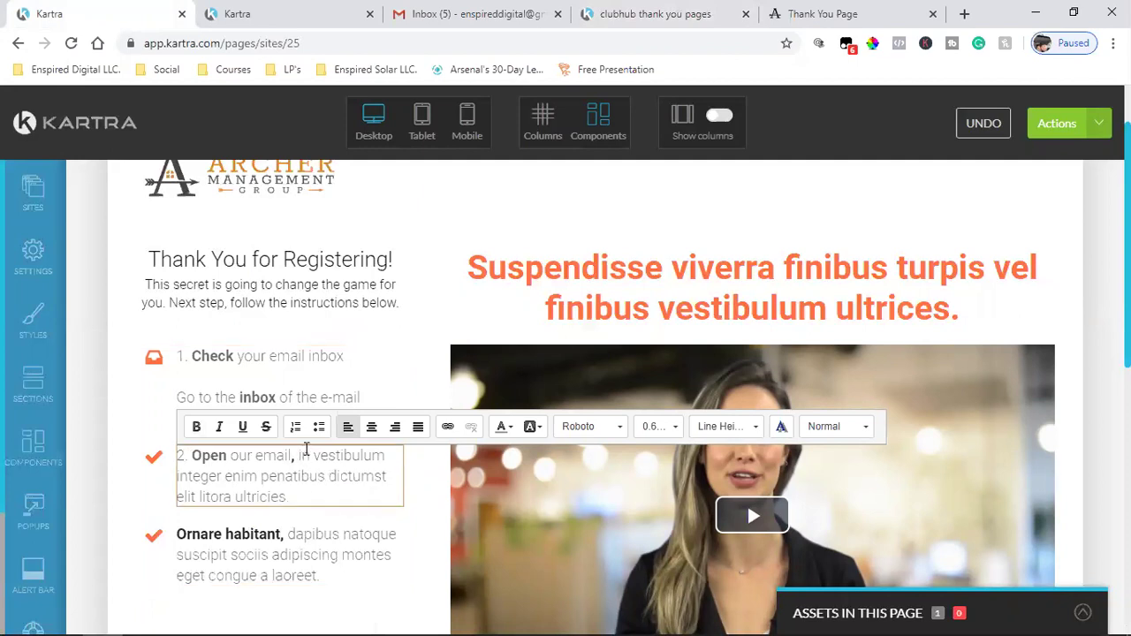
pyautogui.press('Return')
pyautogui.press('Return')
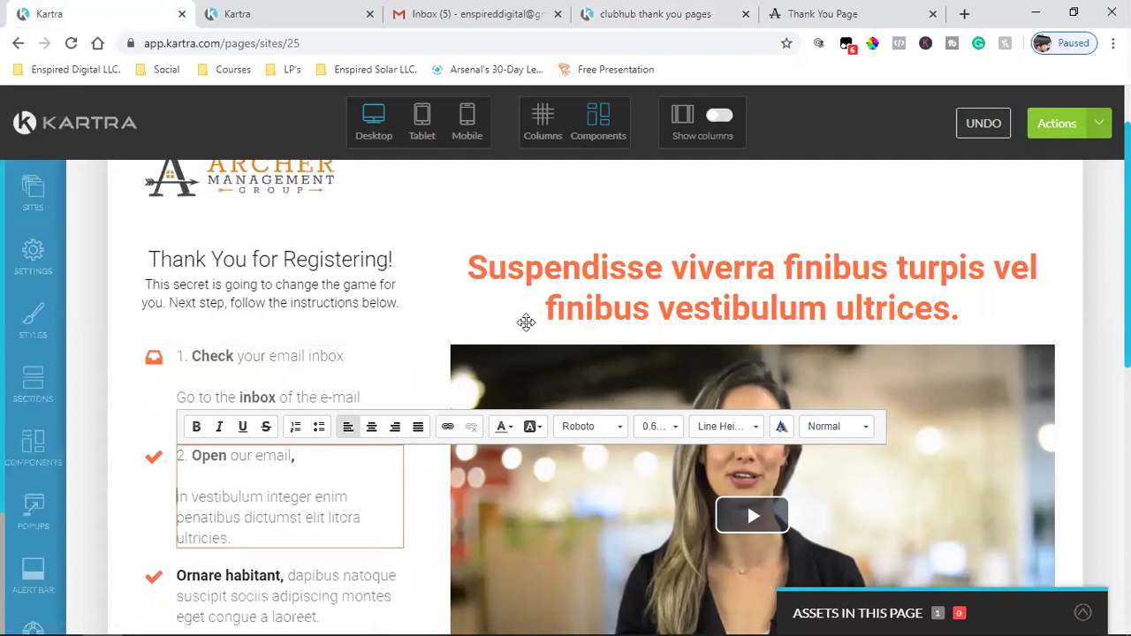
# - Copy step 2's description paragraph from the reference thank-you page
pyautogui.click(795, 12)
pyautogui.click(681, 13)
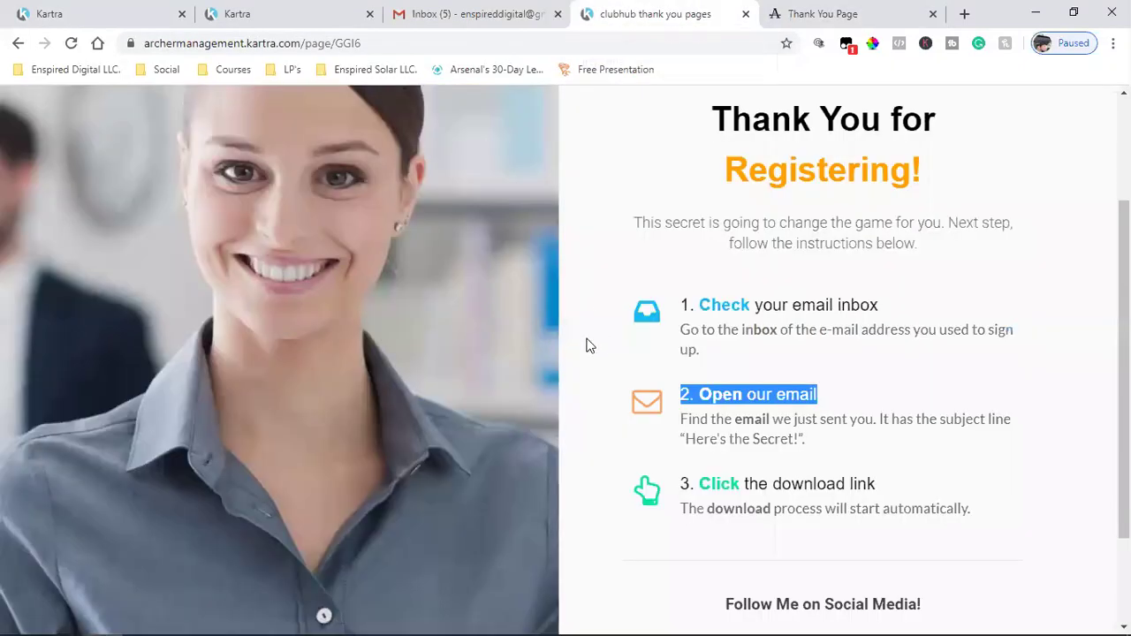
pyautogui.click(101, 12)
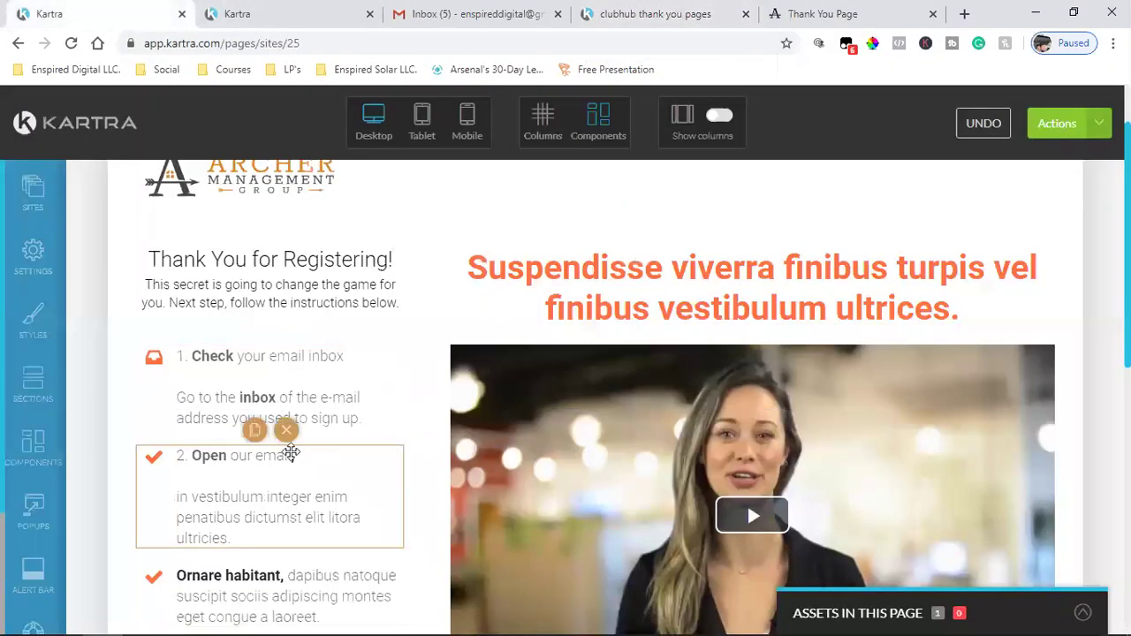
pyautogui.click(293, 454)
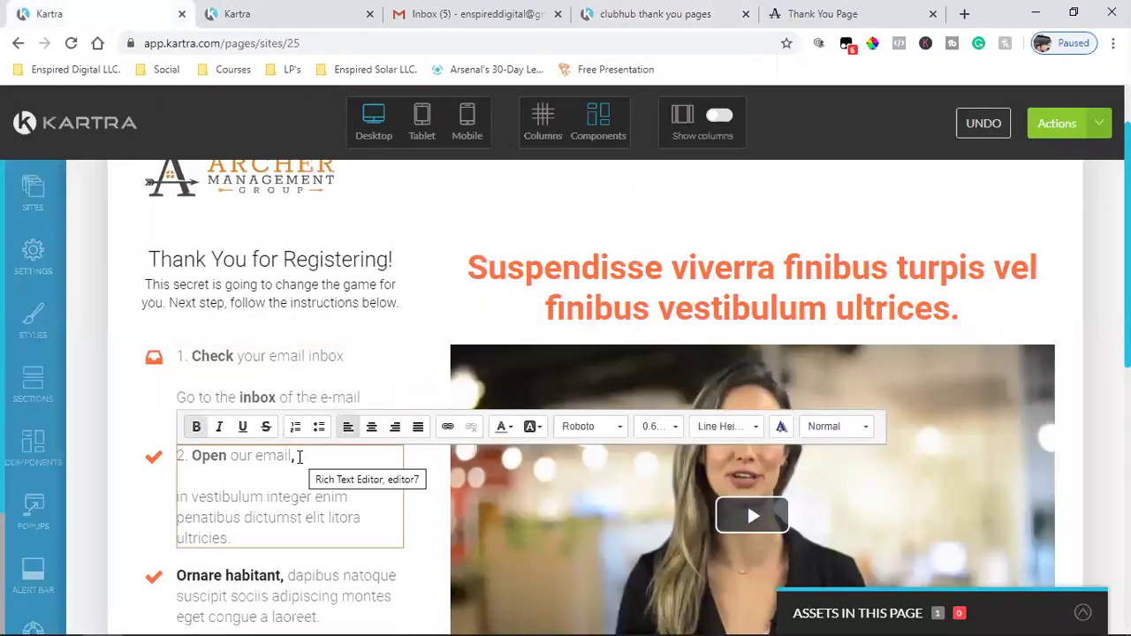
pyautogui.click(654, 13)
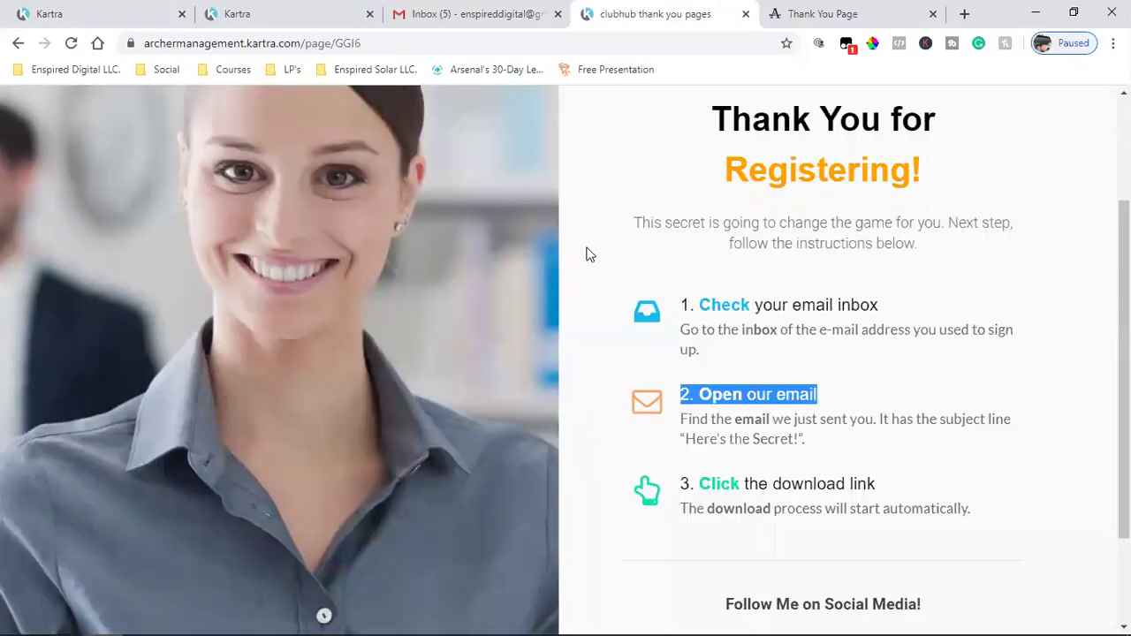
pyautogui.moveTo(678, 418); pyautogui.dragTo(837, 442)
pyautogui.hotkey('ctrl', 'c')
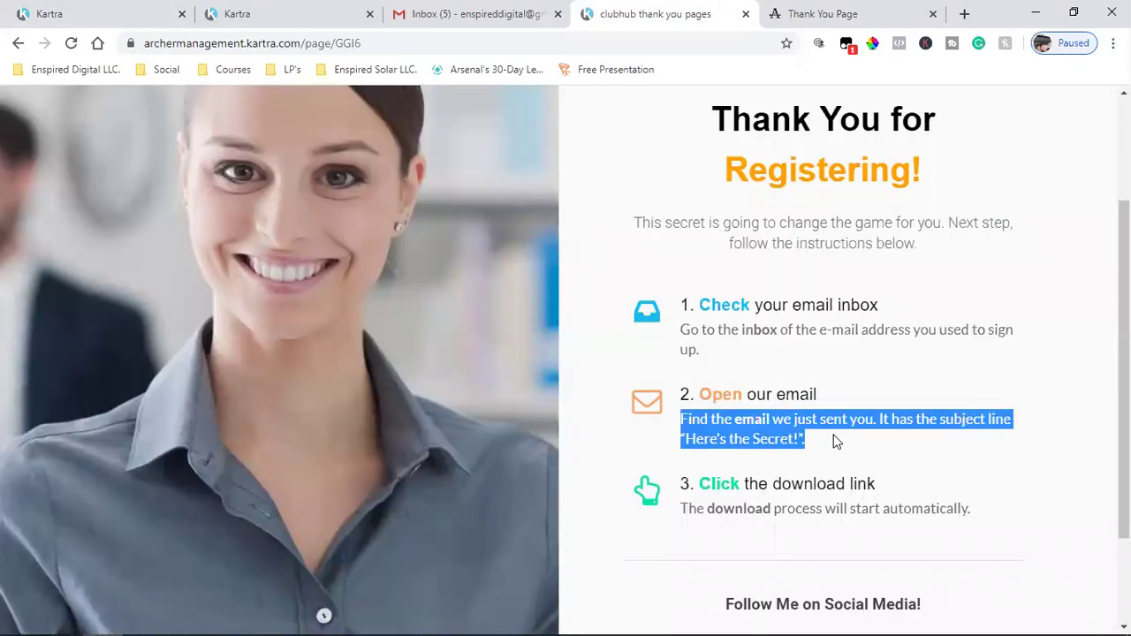
pyautogui.rightClick(756, 427)
pyautogui.click(765, 437)
pyautogui.click(184, 7)
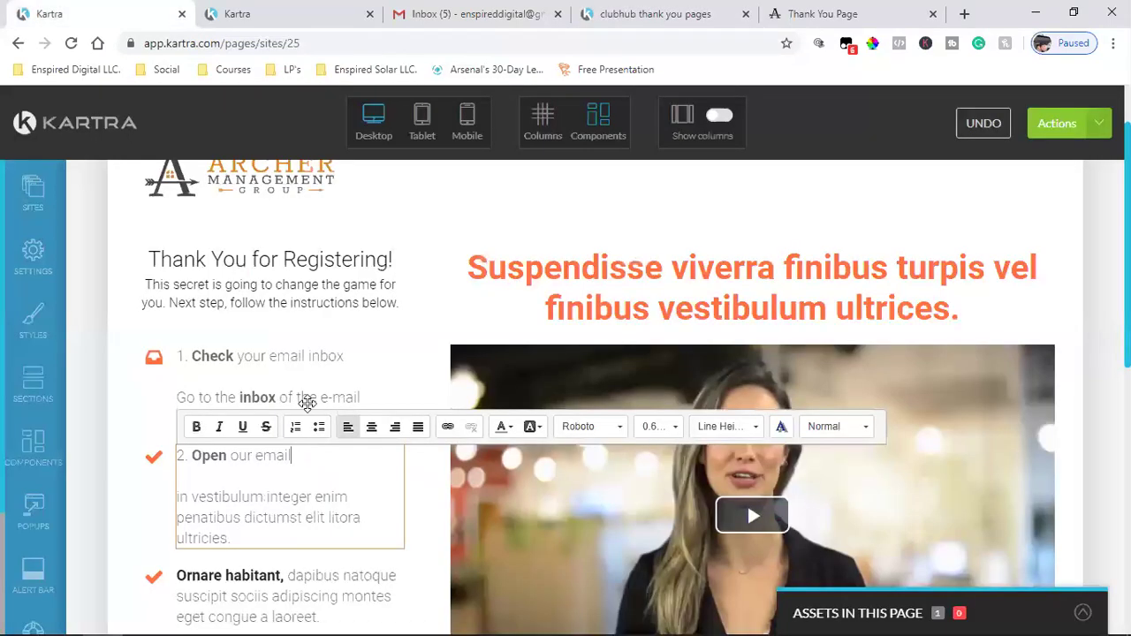
# - Paste the description over the placeholder and make 'Here's the Secret!' bold italic
pyautogui.click(213, 520)
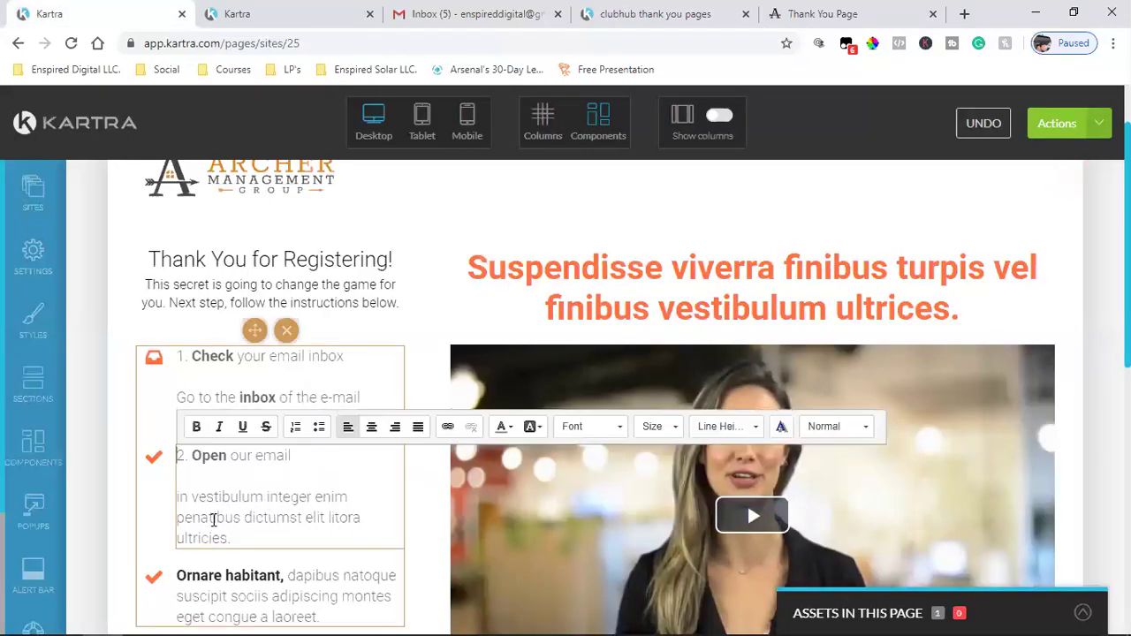
pyautogui.moveTo(230, 538); pyautogui.dragTo(179, 494)
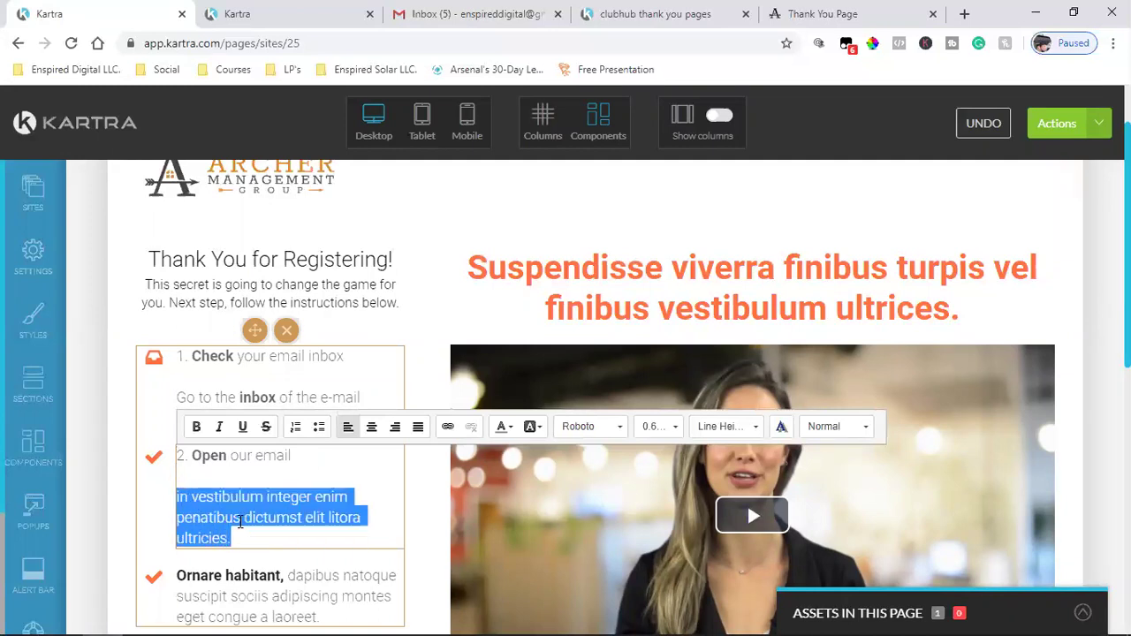
pyautogui.hotkey('ctrl', 'v')
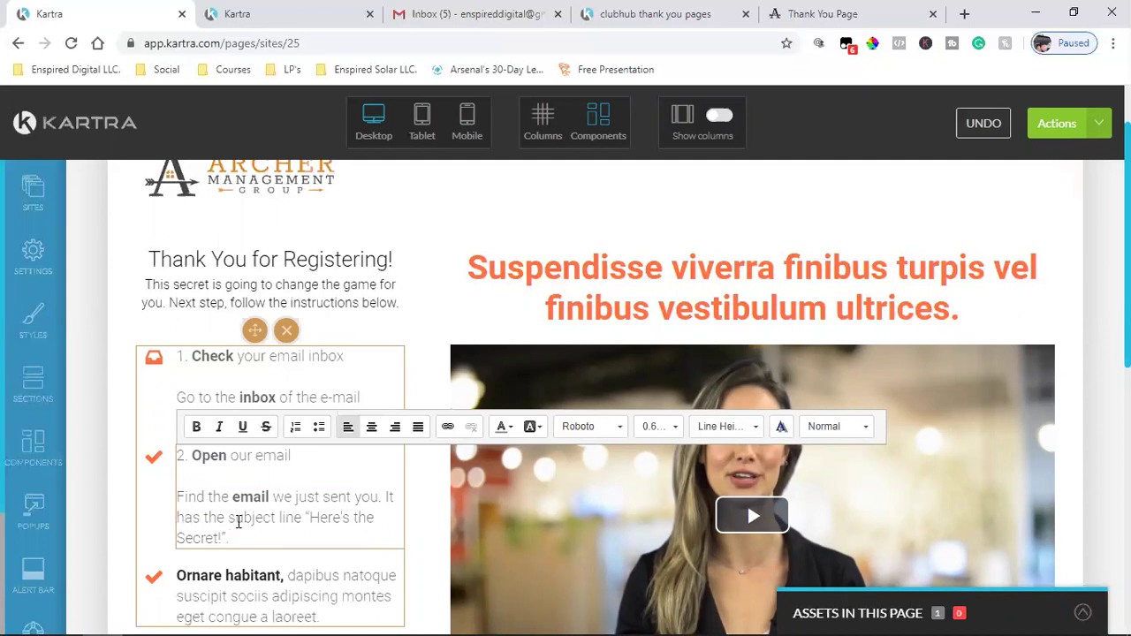
pyautogui.moveTo(306, 517); pyautogui.dragTo(309, 538)
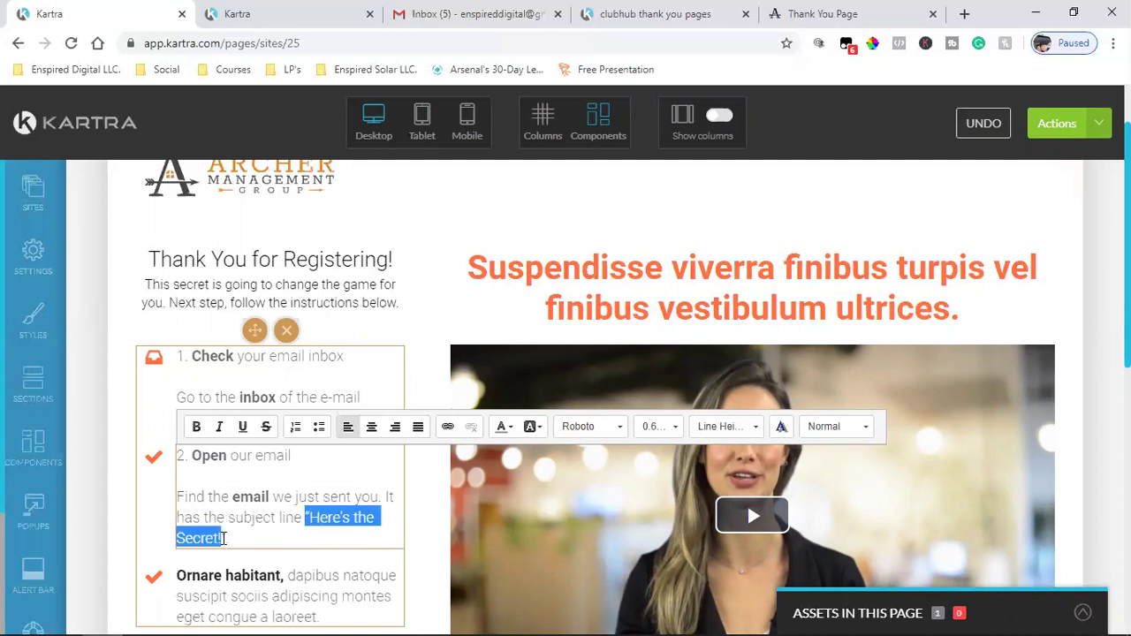
pyautogui.click(198, 426)
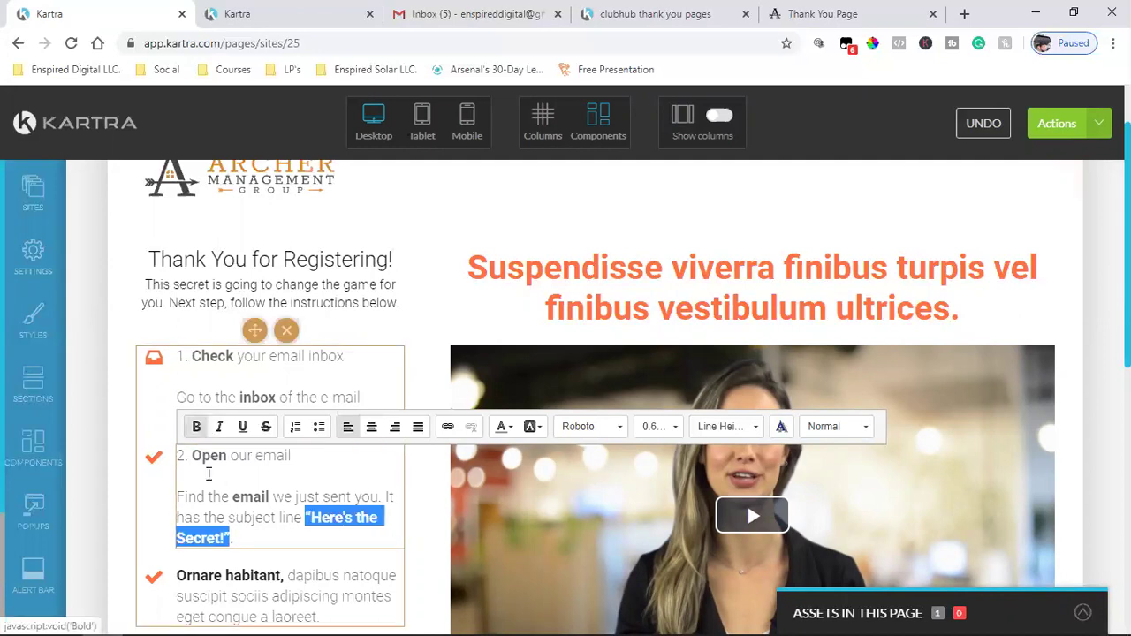
pyautogui.click(219, 427)
pyautogui.click(285, 498)
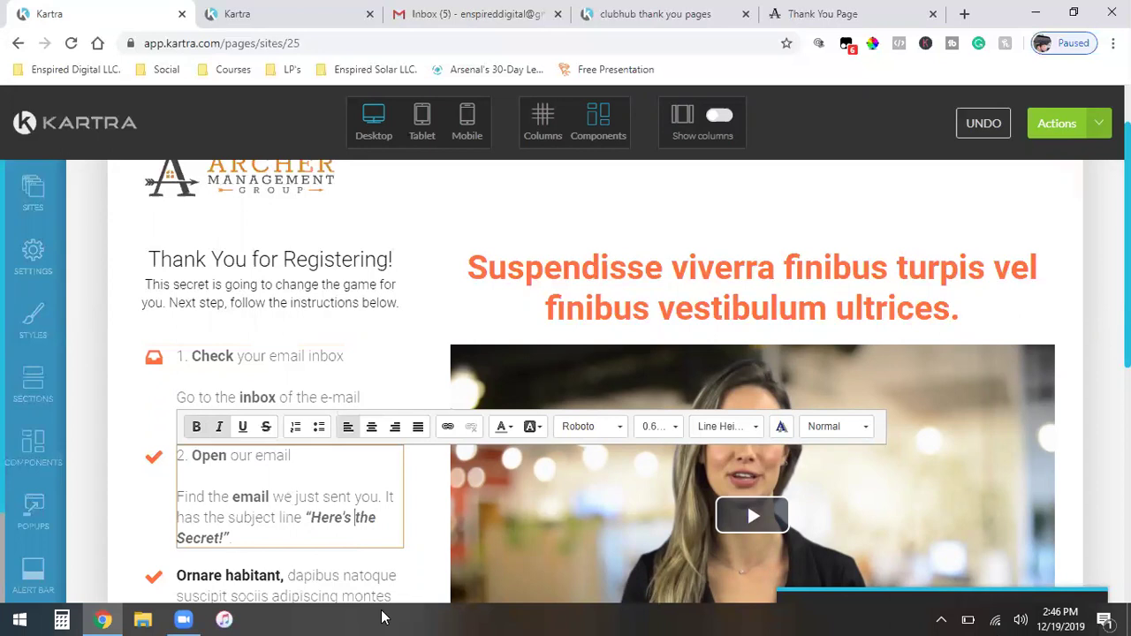
# - Replace checklist step 2's check mark with the envelope icon and apply it
pyautogui.click(150, 446)
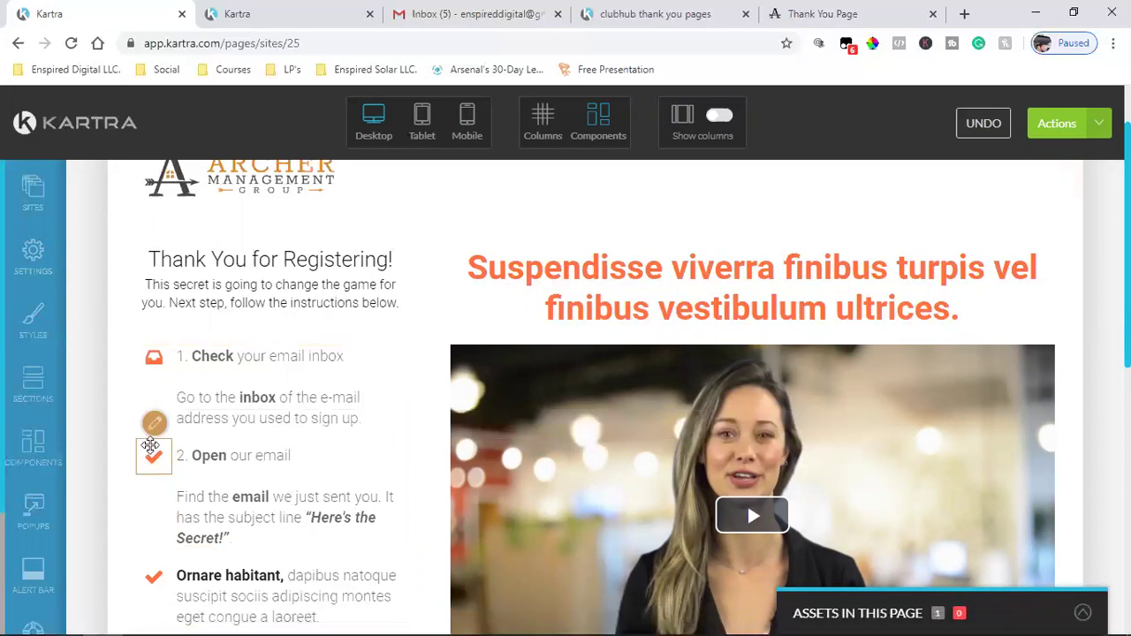
pyautogui.click(154, 425)
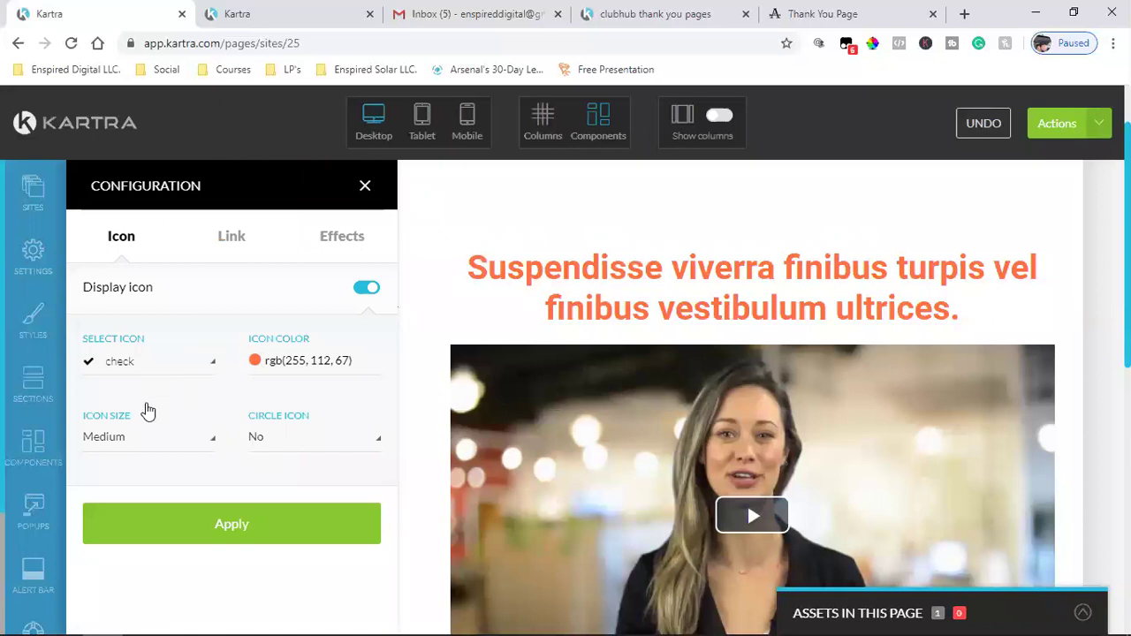
pyautogui.click(147, 412)
pyautogui.write('ema')
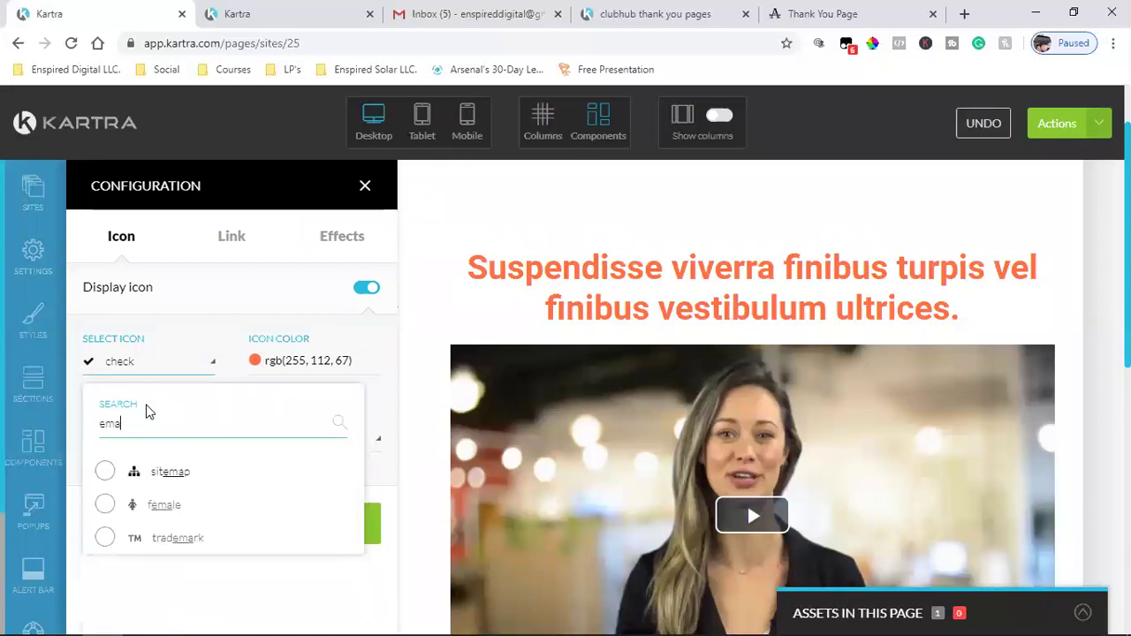
pyautogui.press('BackSpace')
pyautogui.press('BackSpace')
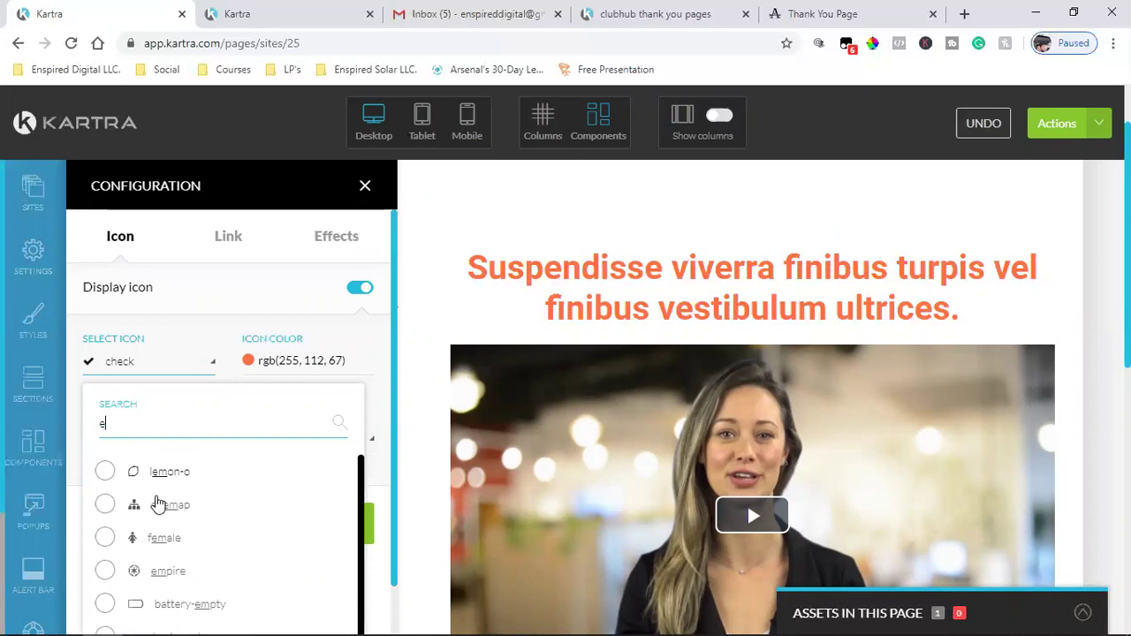
pyautogui.write('nb')
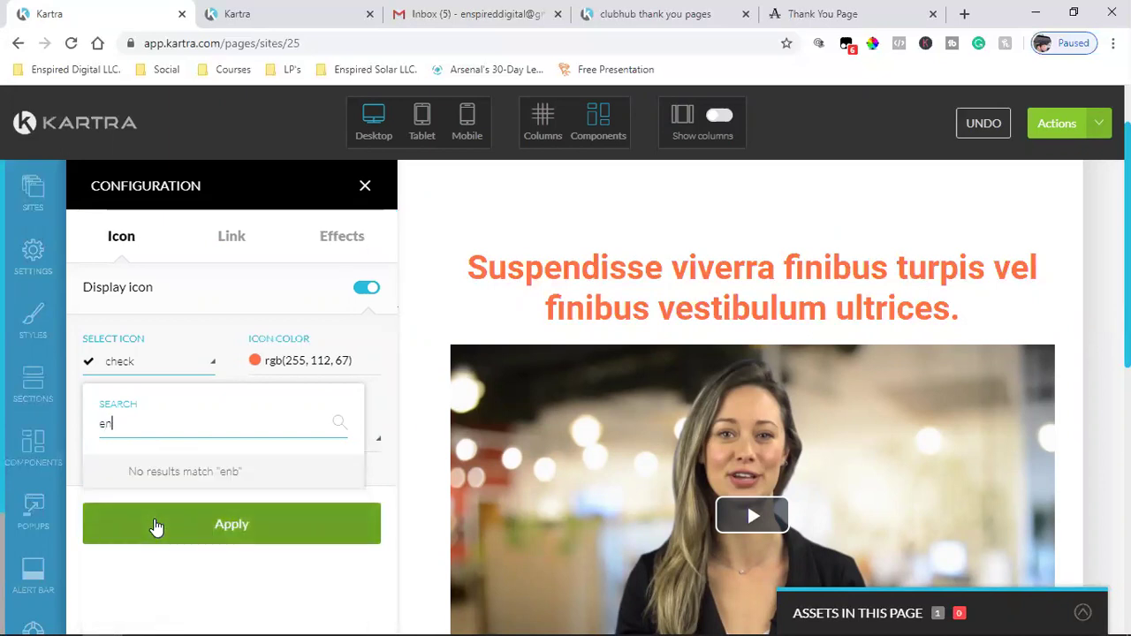
pyautogui.write('v')
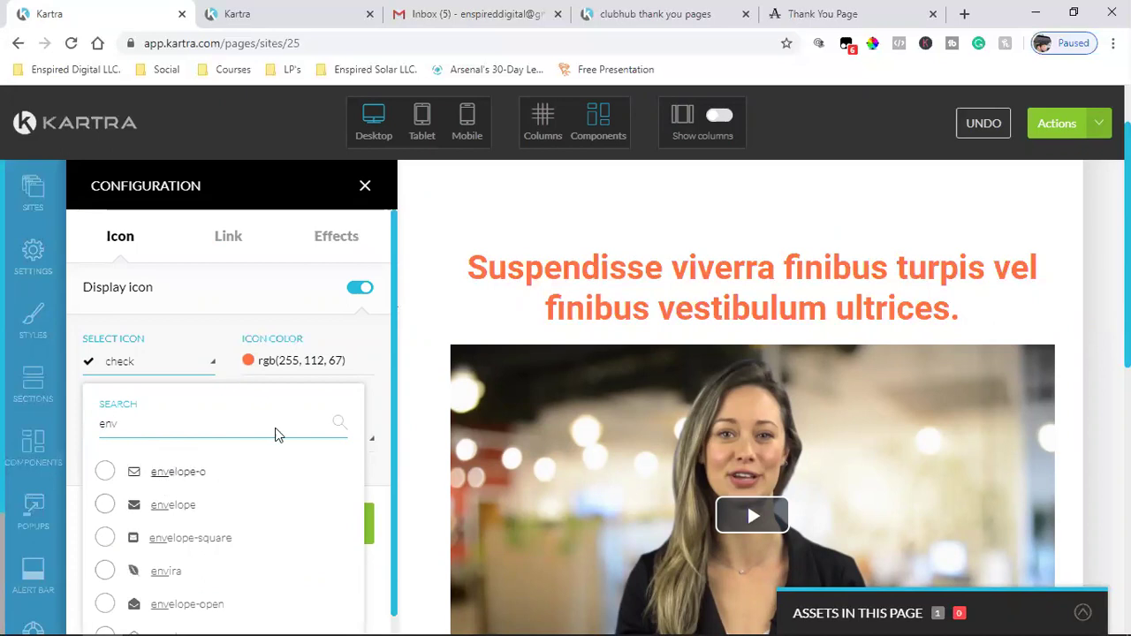
pyautogui.click(658, 13)
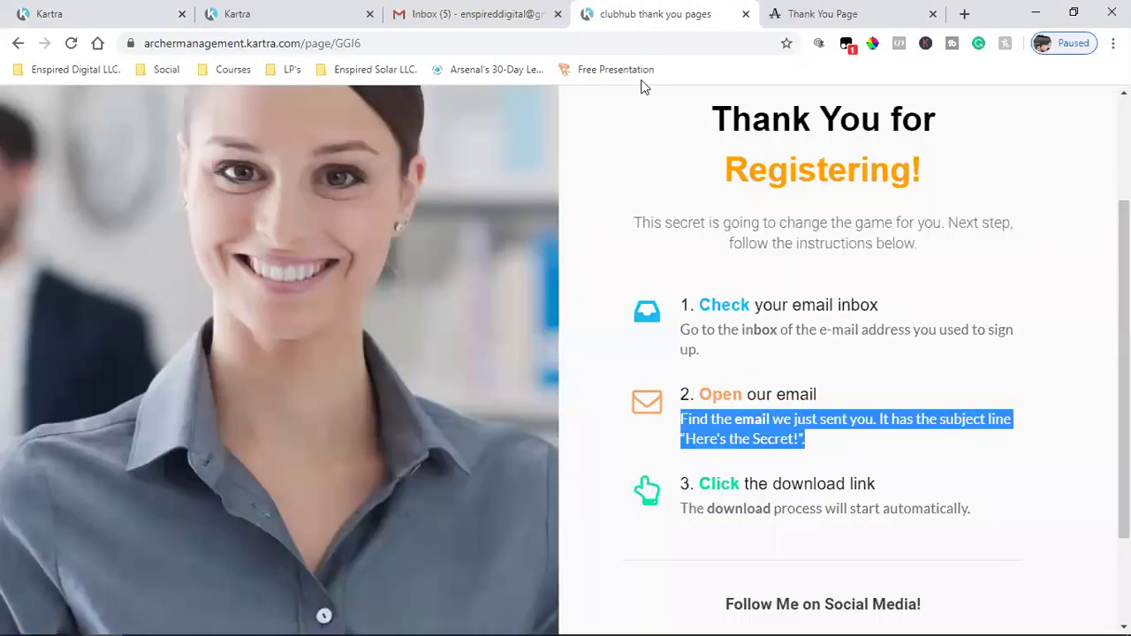
pyautogui.click(176, 19)
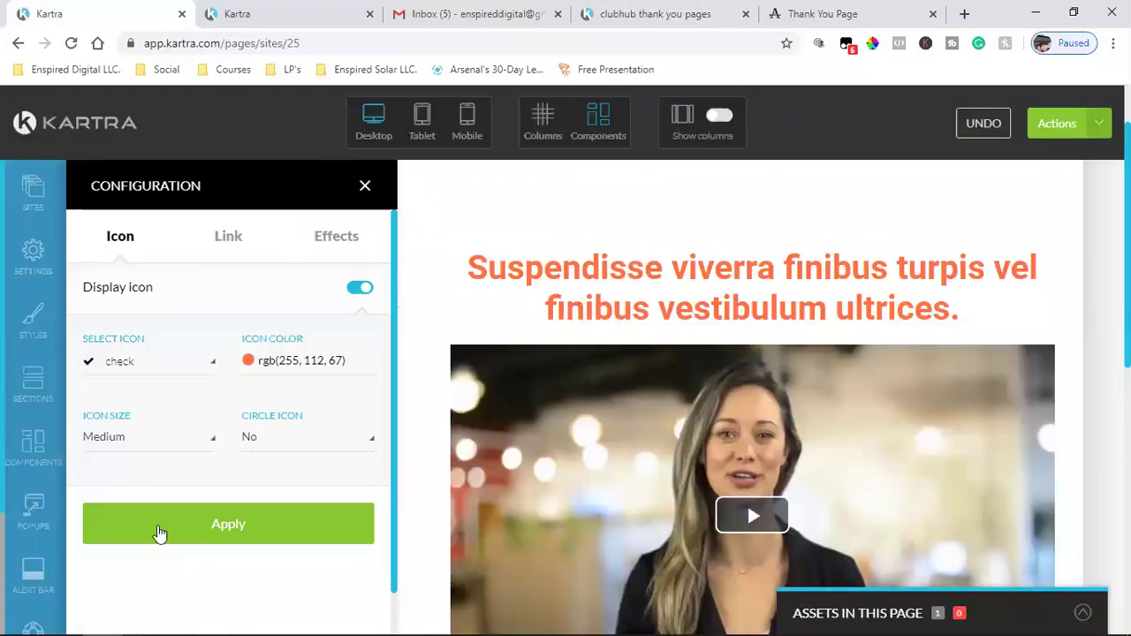
pyautogui.click(143, 372)
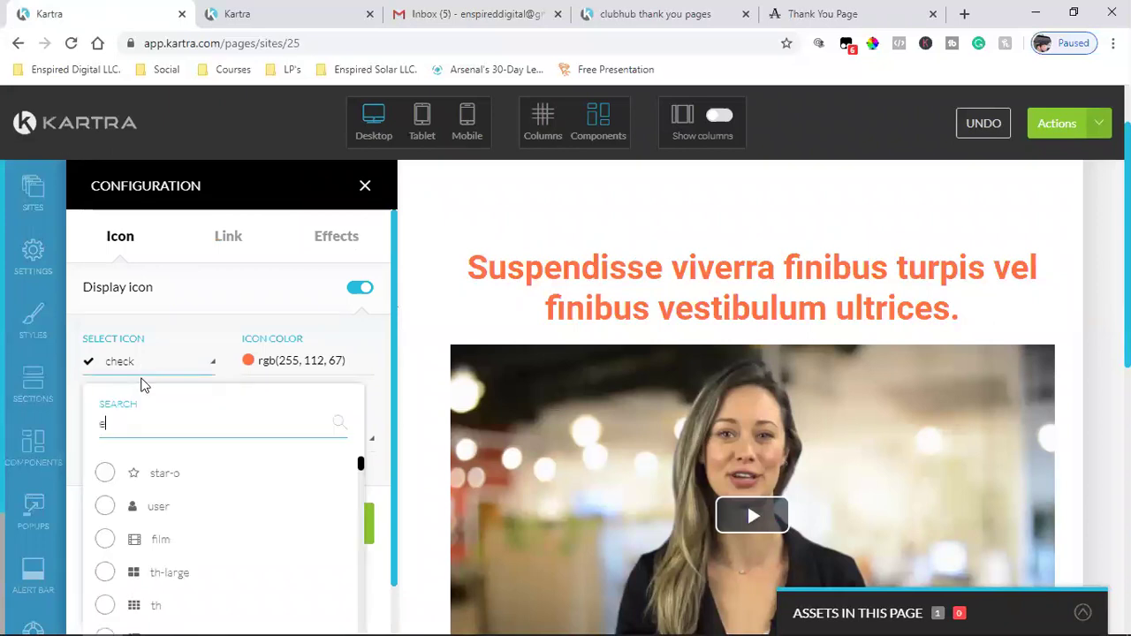
pyautogui.write('env')
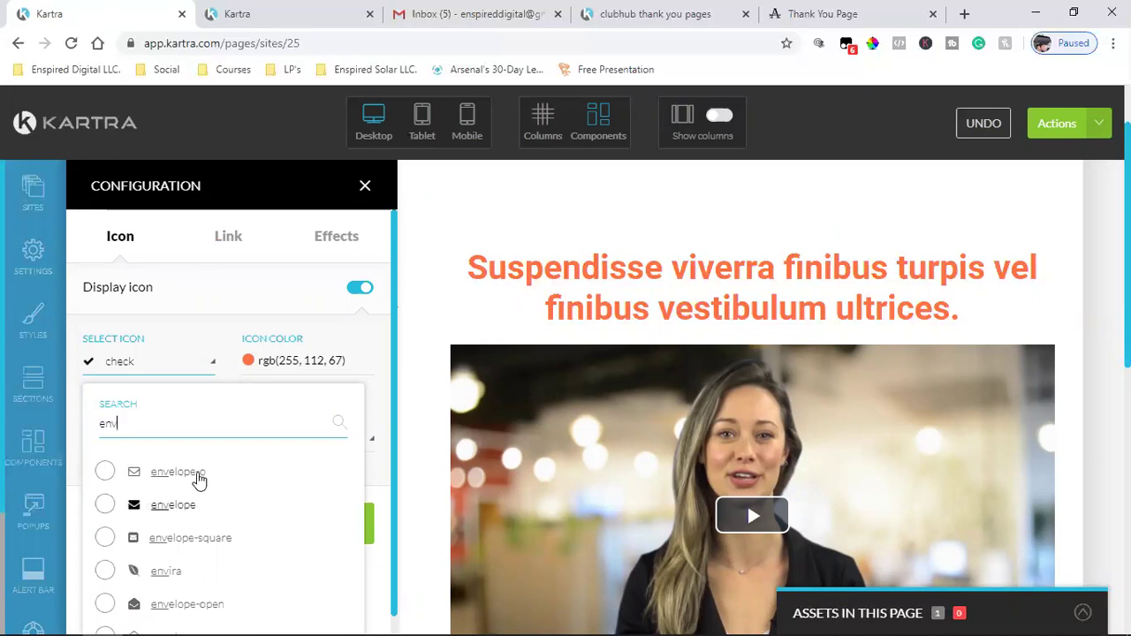
pyautogui.click(105, 507)
pyautogui.click(227, 525)
# - Compare against the reference and live pages, then close the step 2 and step 1 icon settings
pyautogui.click(655, 13)
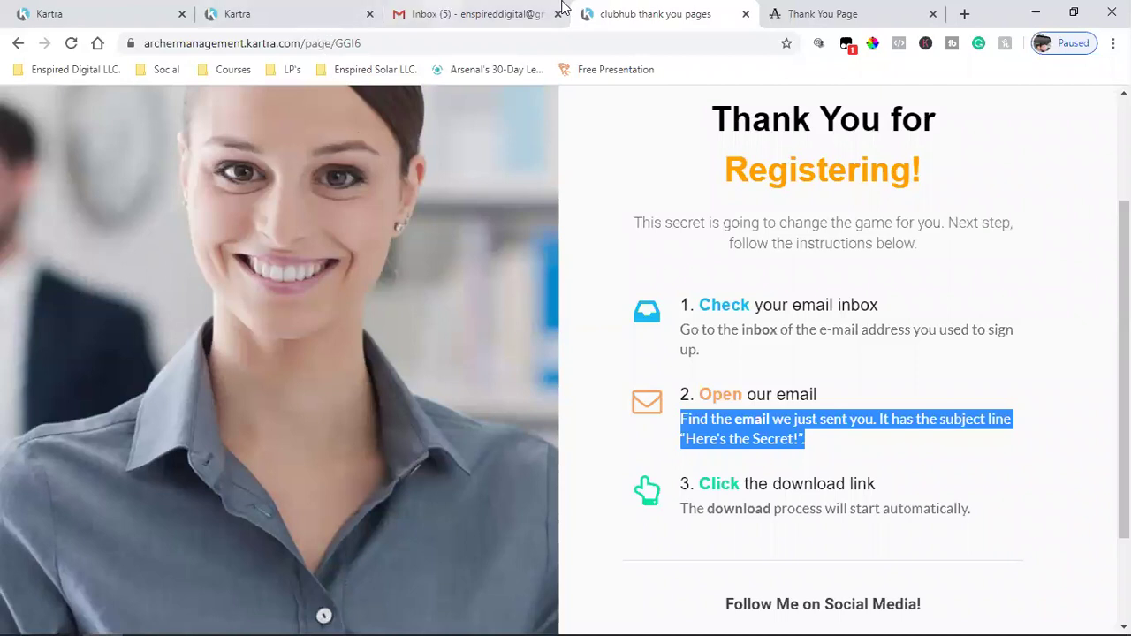
pyautogui.click(798, 9)
pyautogui.click(654, 368)
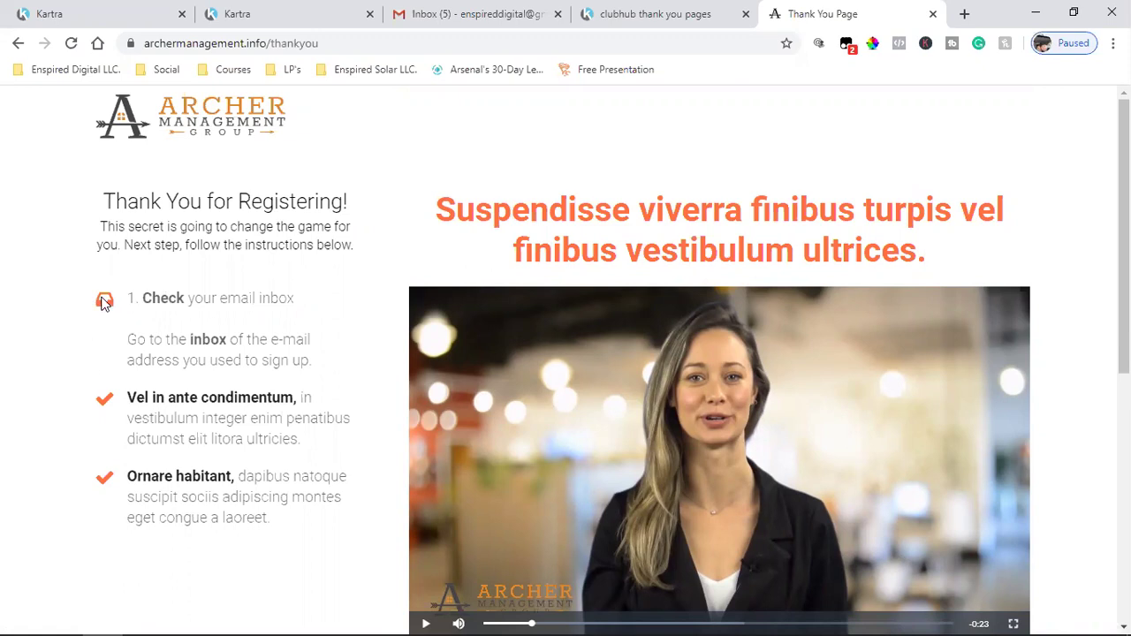
pyautogui.click(663, 13)
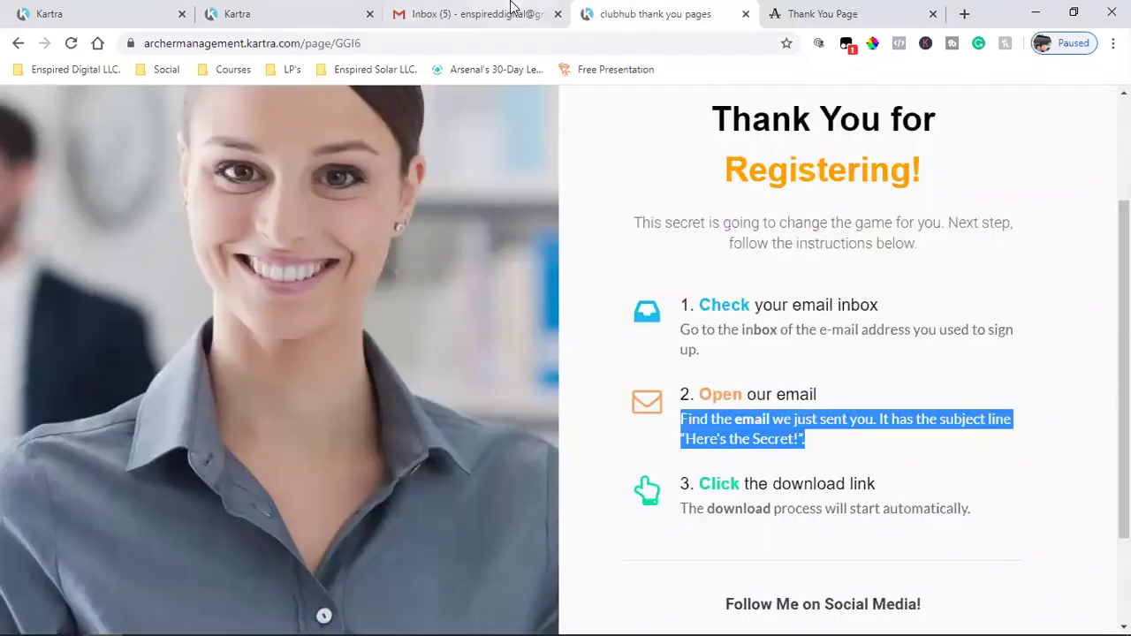
pyautogui.click(511, 9)
pyautogui.click(677, 11)
pyautogui.click(835, 11)
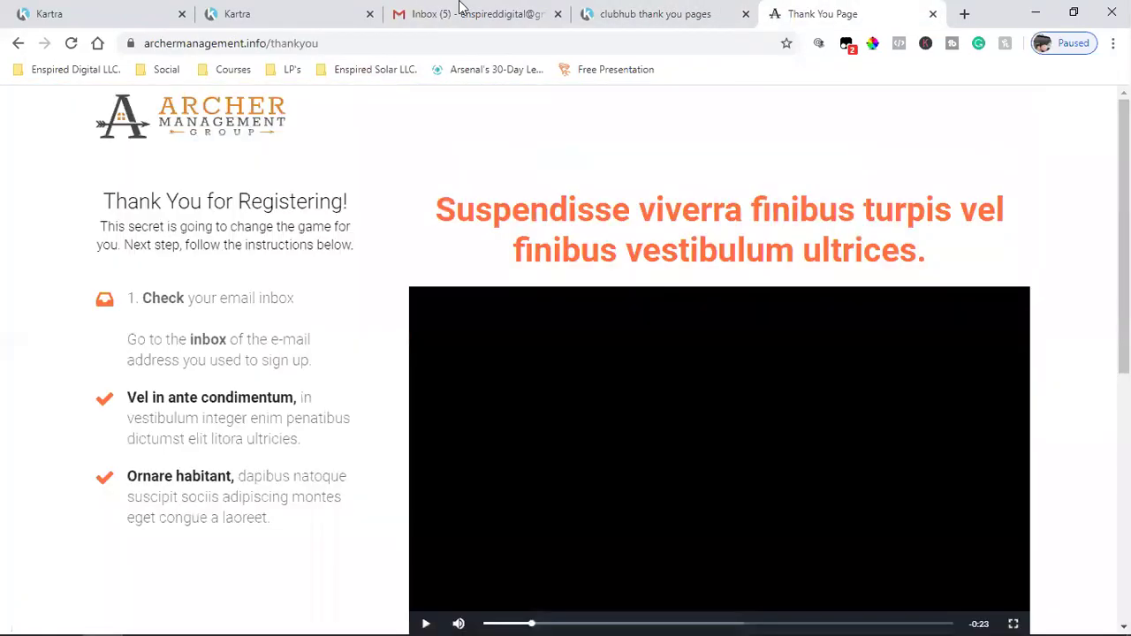
pyautogui.click(144, 8)
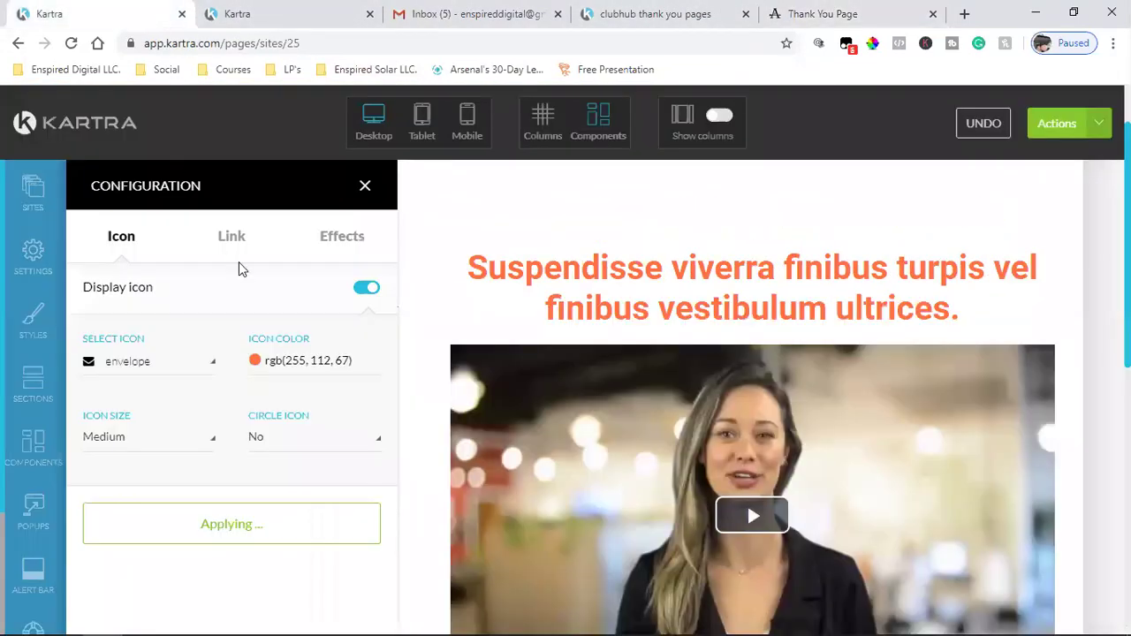
pyautogui.click(366, 187)
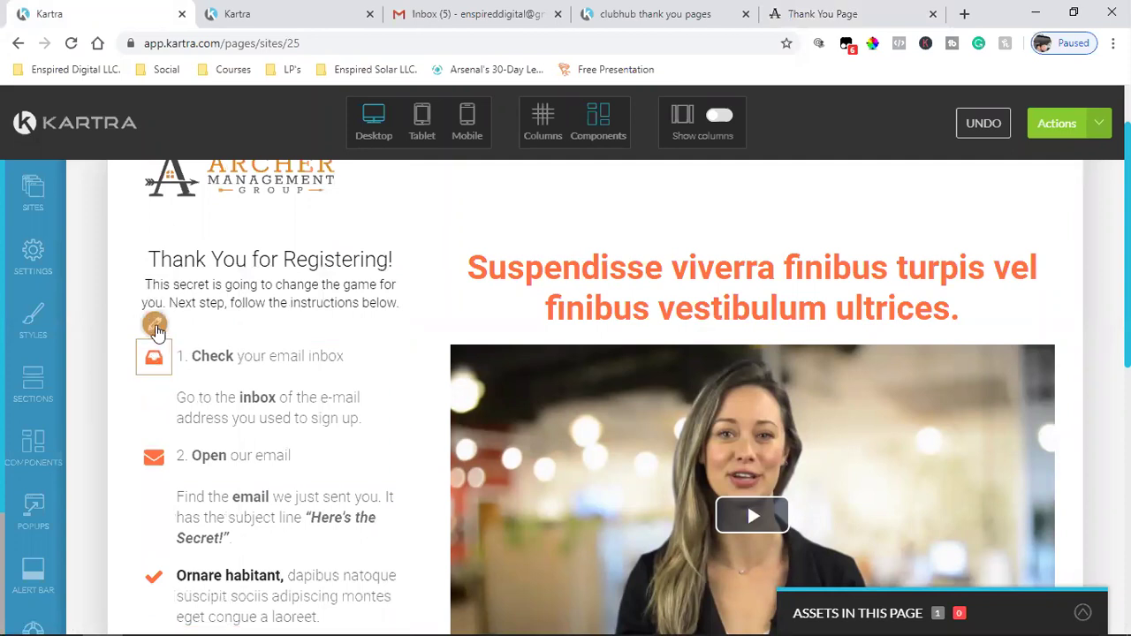
pyautogui.click(154, 326)
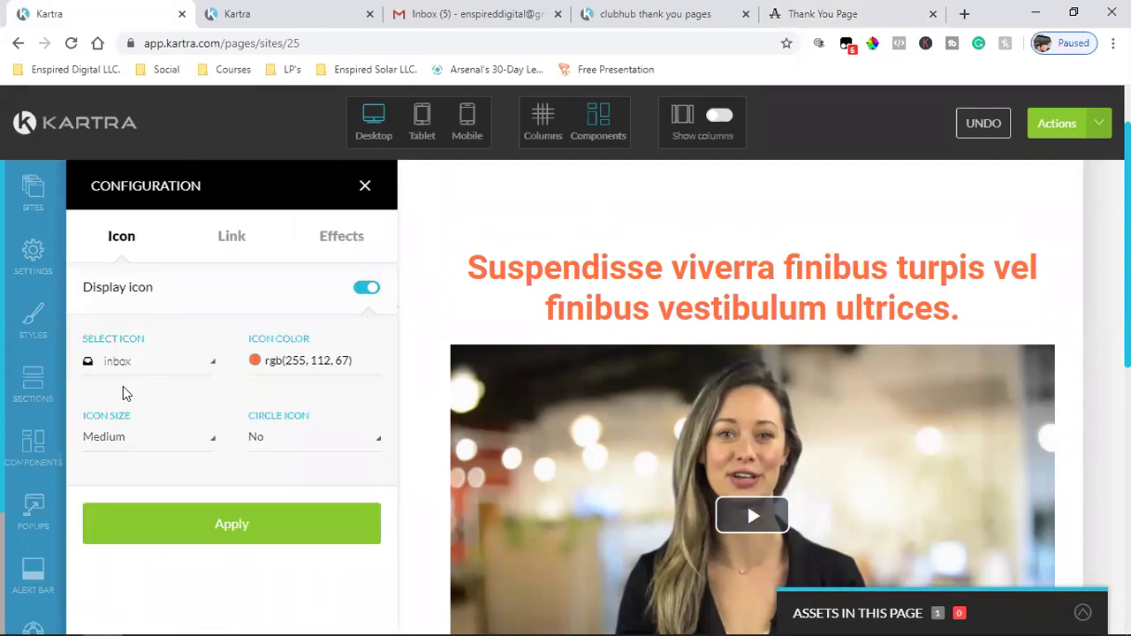
pyautogui.click(364, 190)
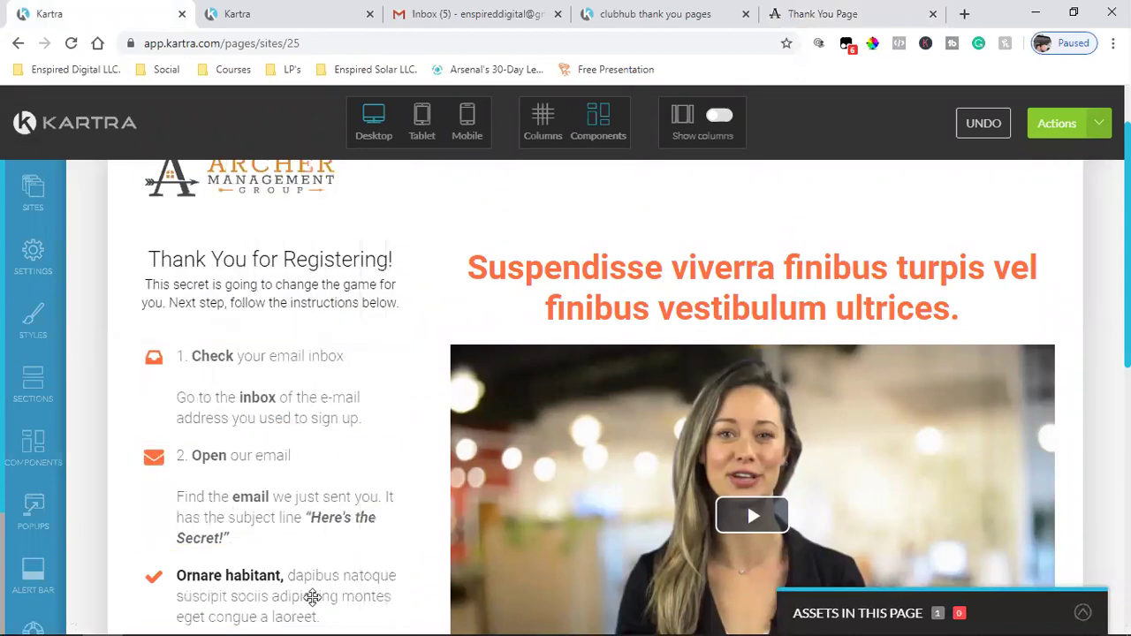
# - Copy the heading '3. Click the download link' from the reference page over step 3's 'Ornare habitant' placeholder
pyautogui.scroll(-1, 344, 575)
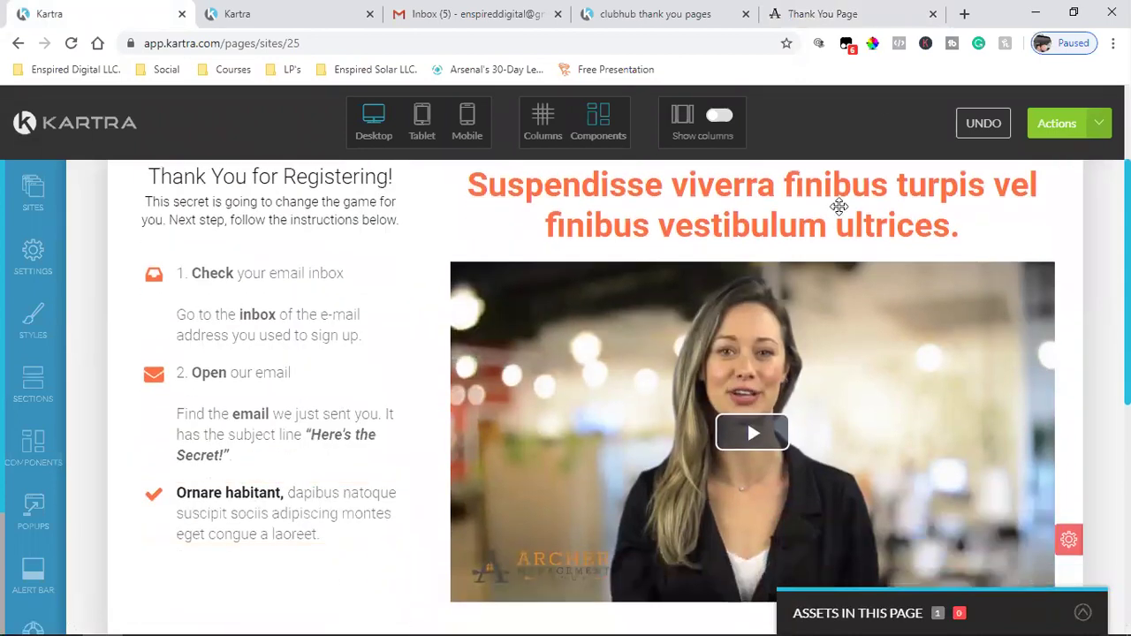
pyautogui.click(693, 11)
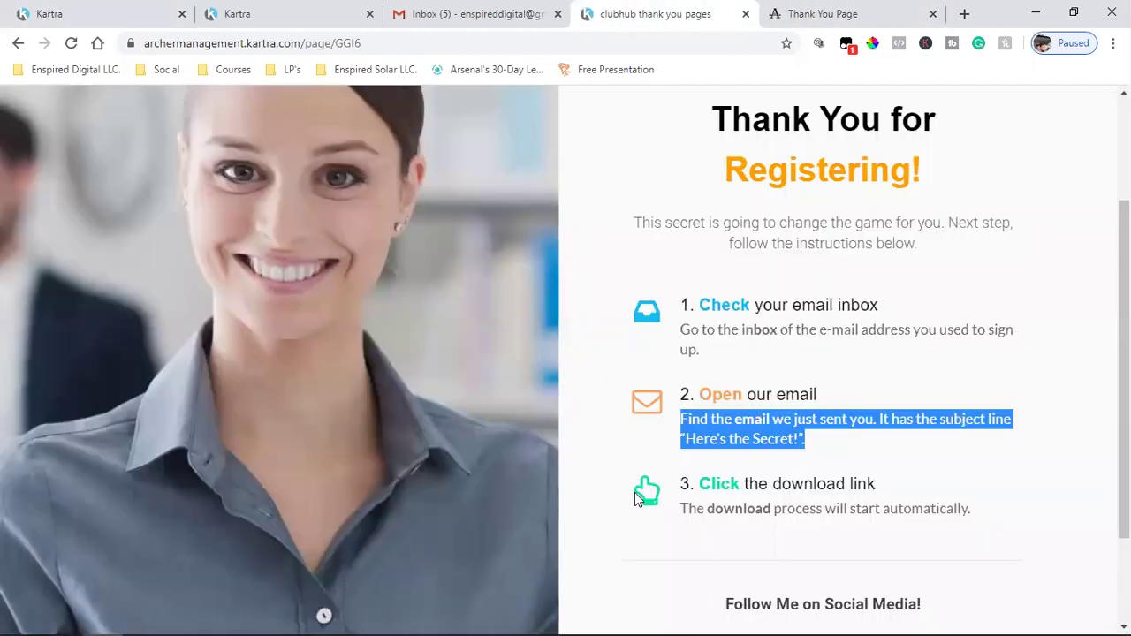
pyautogui.moveTo(679, 484); pyautogui.dragTo(874, 485)
pyautogui.rightClick(875, 486)
pyautogui.click(875, 498)
pyautogui.click(123, 13)
pyautogui.click(212, 488)
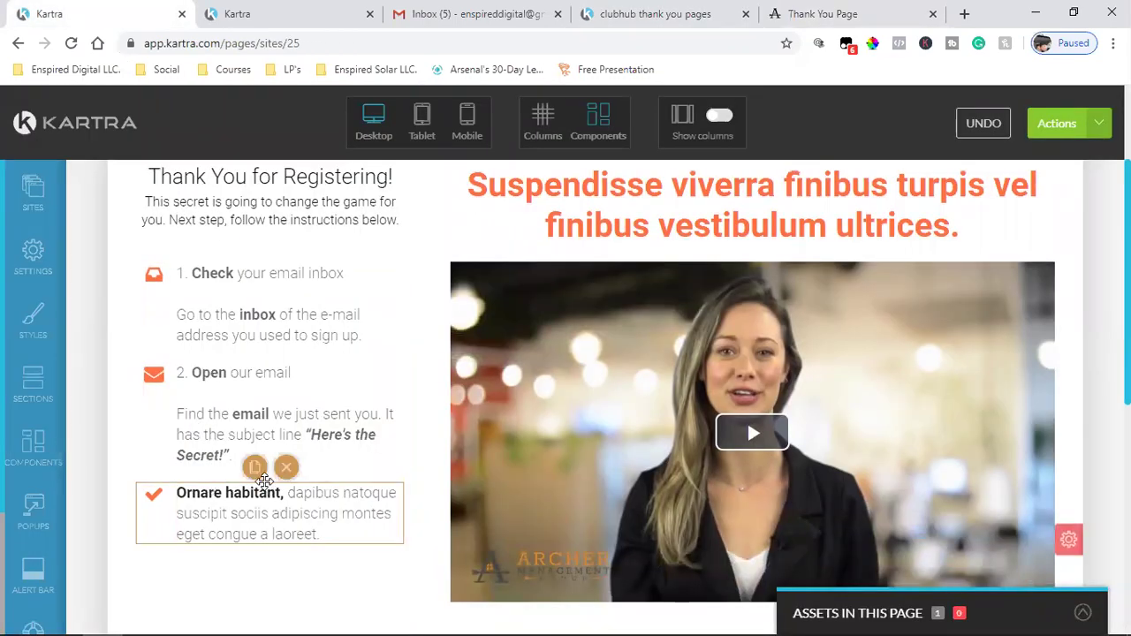
pyautogui.click(284, 492)
pyautogui.moveTo(285, 492); pyautogui.dragTo(175, 500)
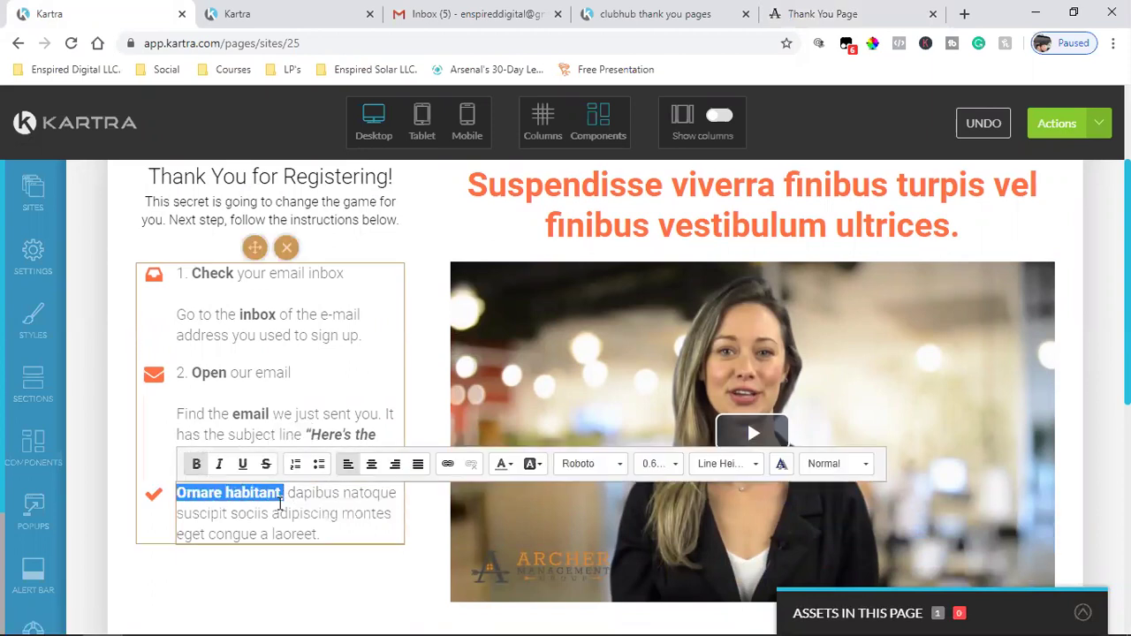
pyautogui.hotkey('ctrl', 'v')
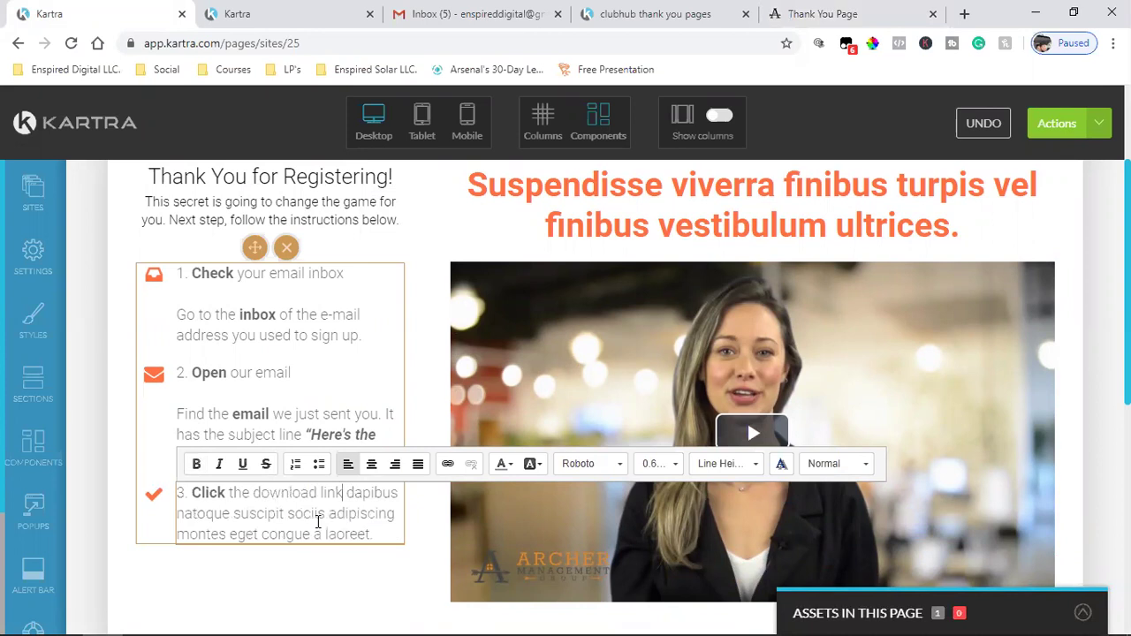
pyautogui.press('Return')
pyautogui.press('Return')
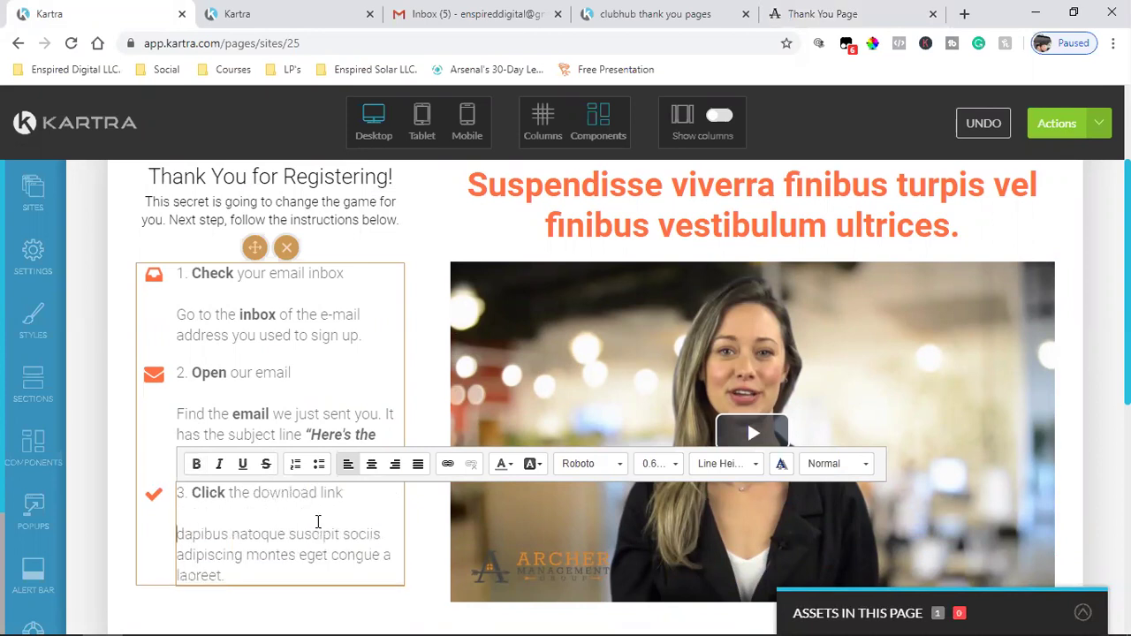
# - Replace step 3's placeholder body with 'The download process will start automatically.'
pyautogui.click(685, 14)
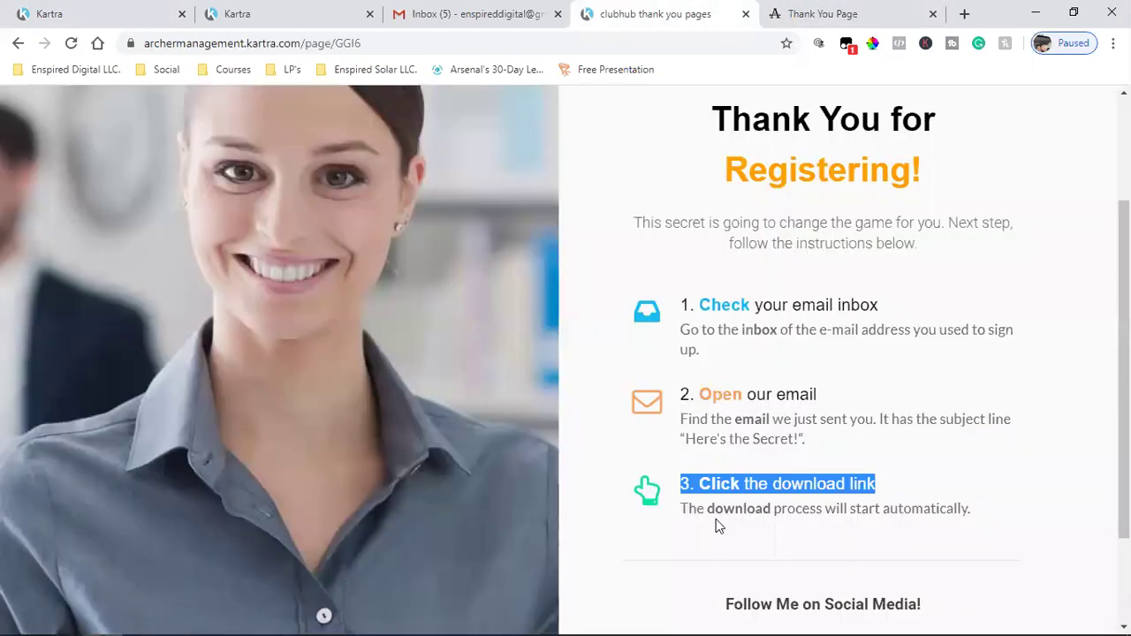
pyautogui.moveTo(683, 509); pyautogui.dragTo(1054, 522)
pyautogui.rightClick(847, 517)
pyautogui.click(852, 525)
pyautogui.click(93, 14)
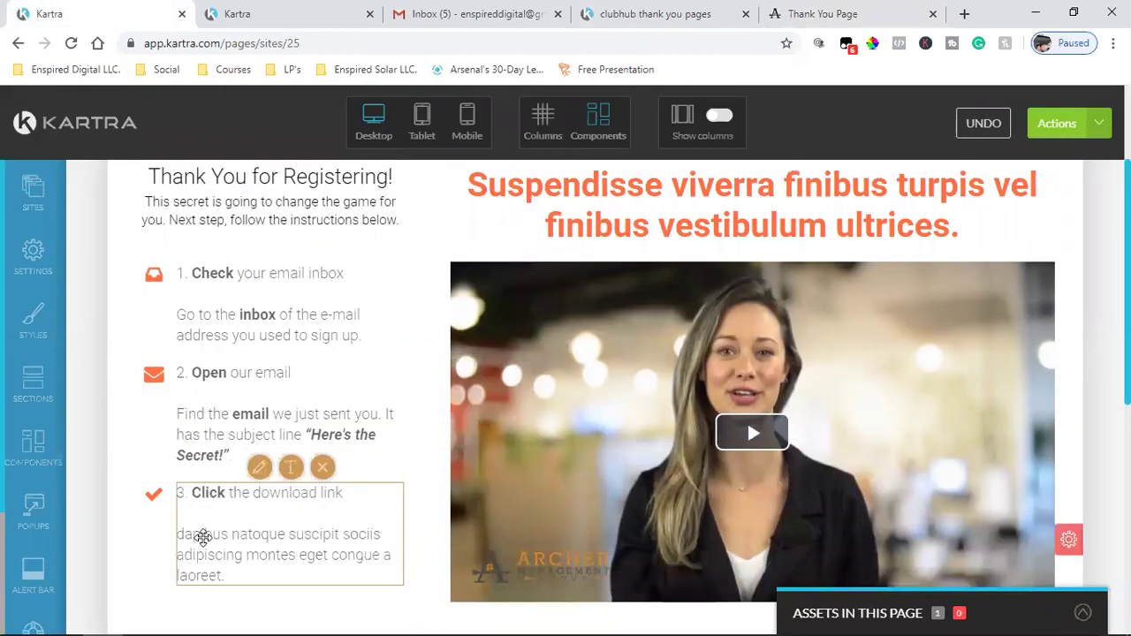
pyautogui.click(250, 559)
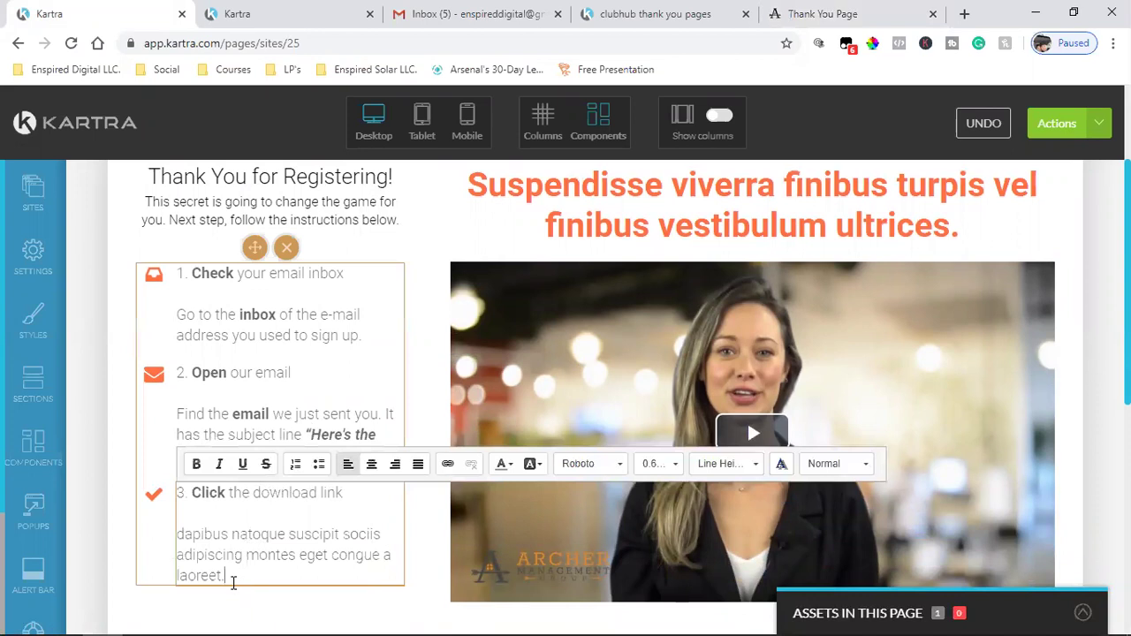
pyautogui.moveTo(231, 578); pyautogui.dragTo(171, 540)
pyautogui.hotkey('ctrl', 'v')
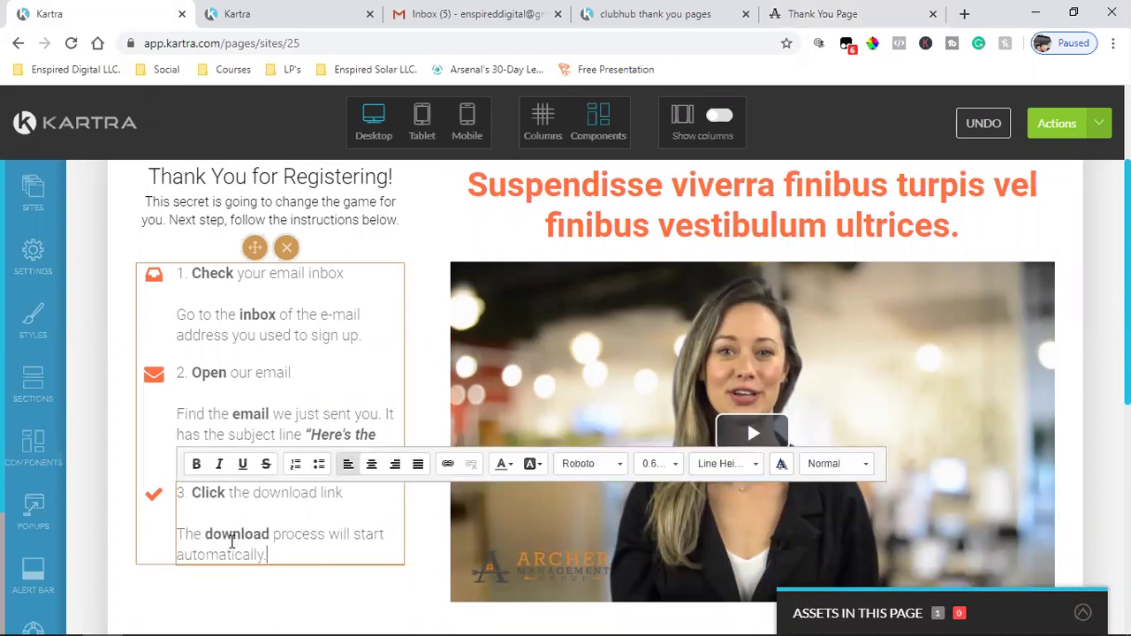
pyautogui.click(153, 495)
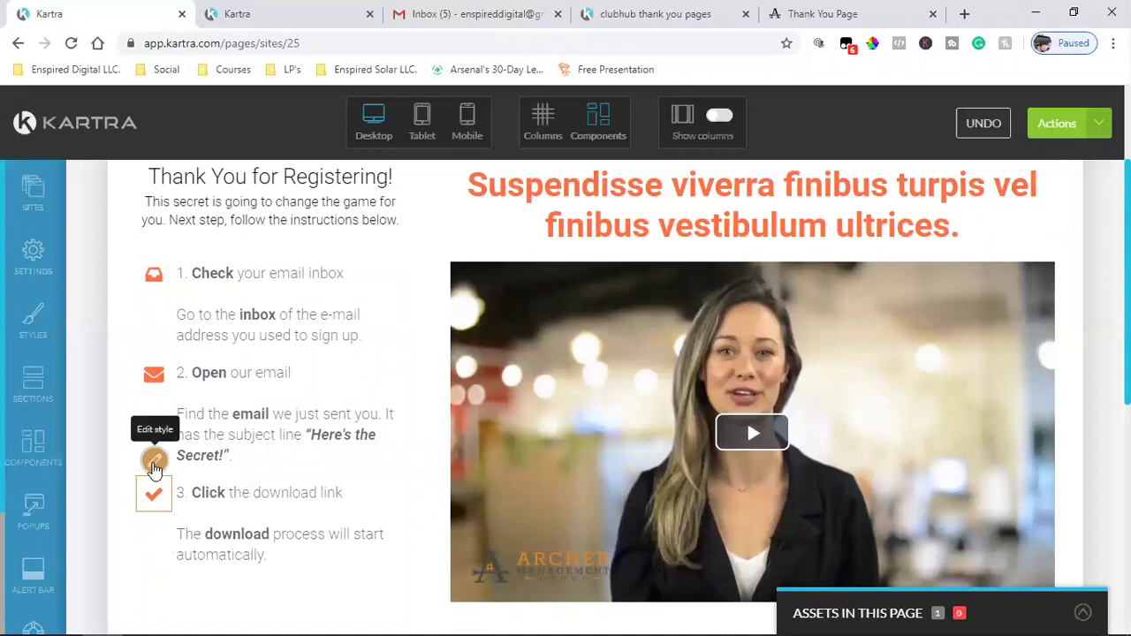
# - Search icons for 'hand' and apply the hand-o-up icon to checklist step 3
pyautogui.click(154, 463)
pyautogui.click(134, 361)
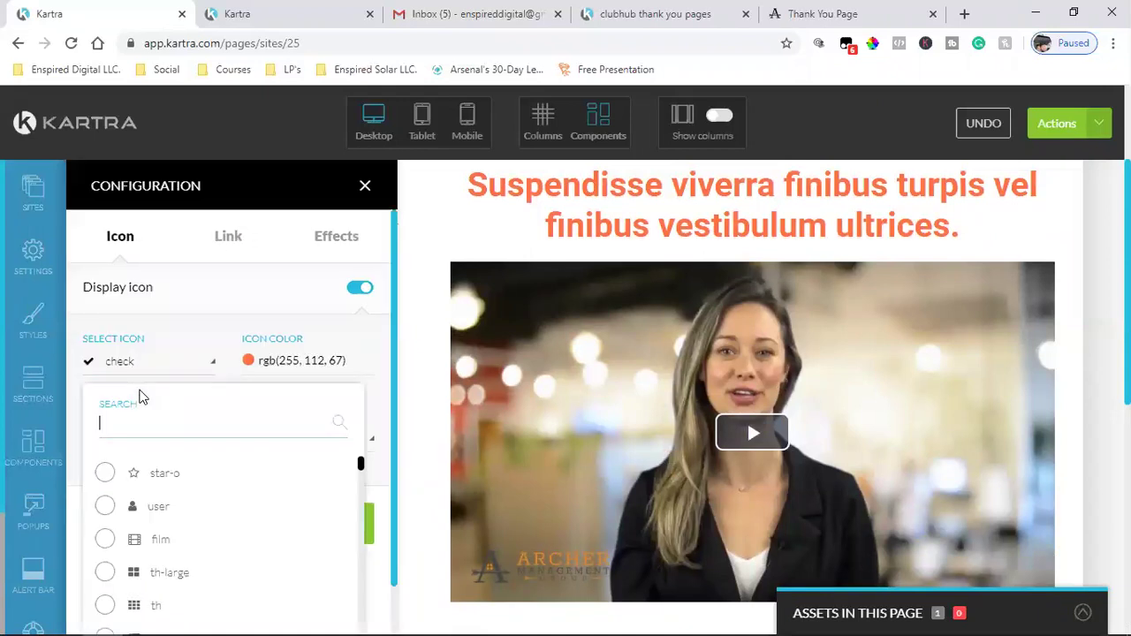
pyautogui.write('fir')
pyautogui.write('n')
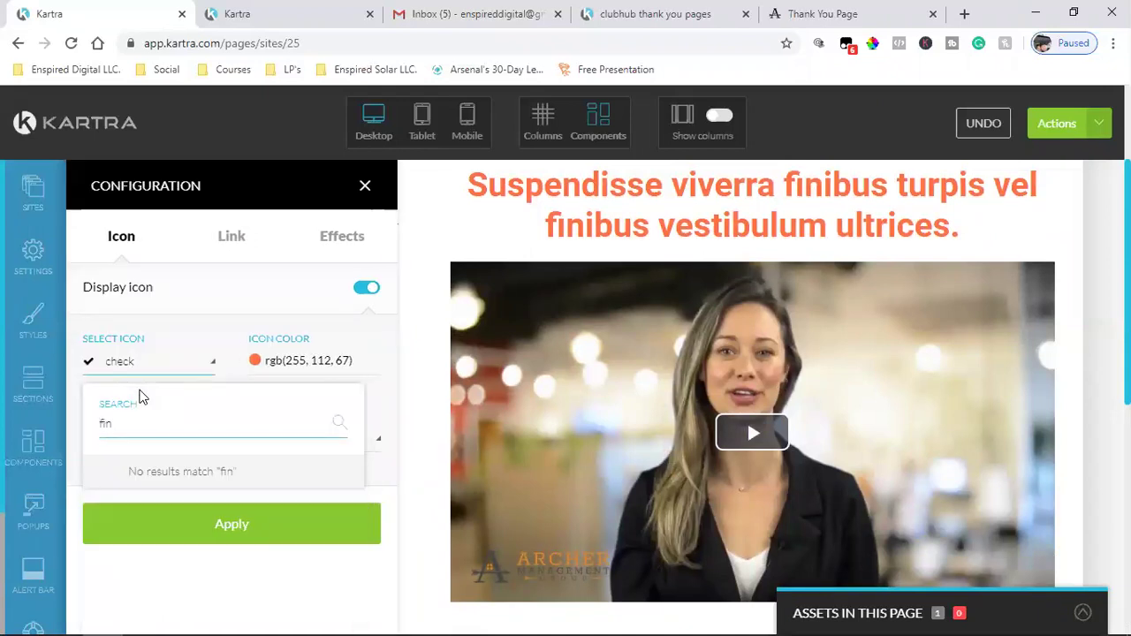
pyautogui.press('BackSpace')
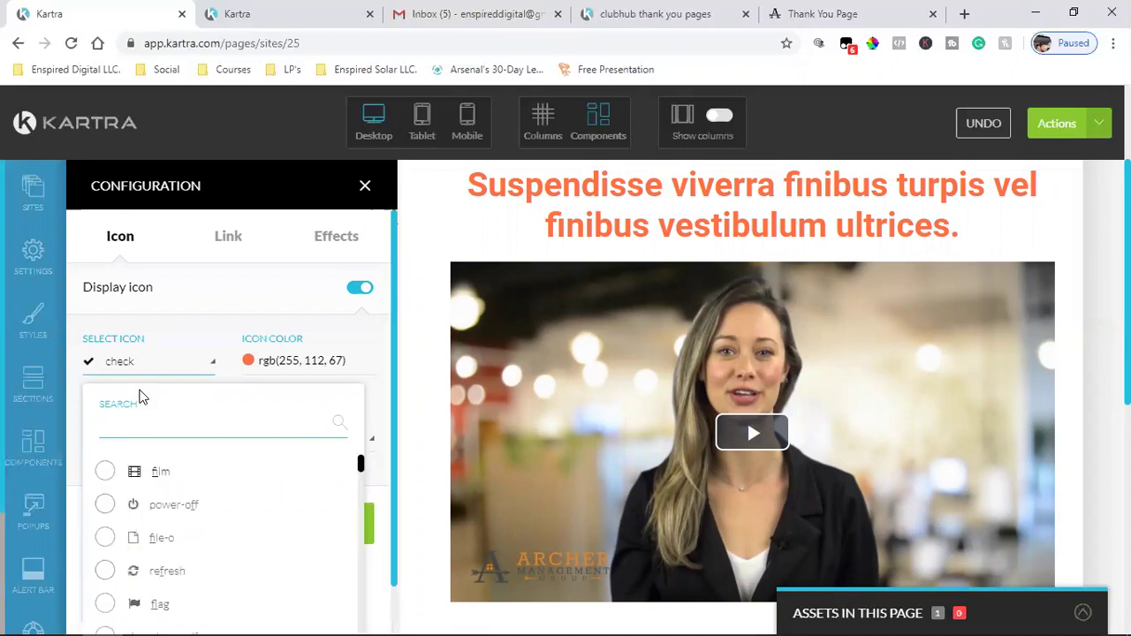
pyautogui.write('hand')
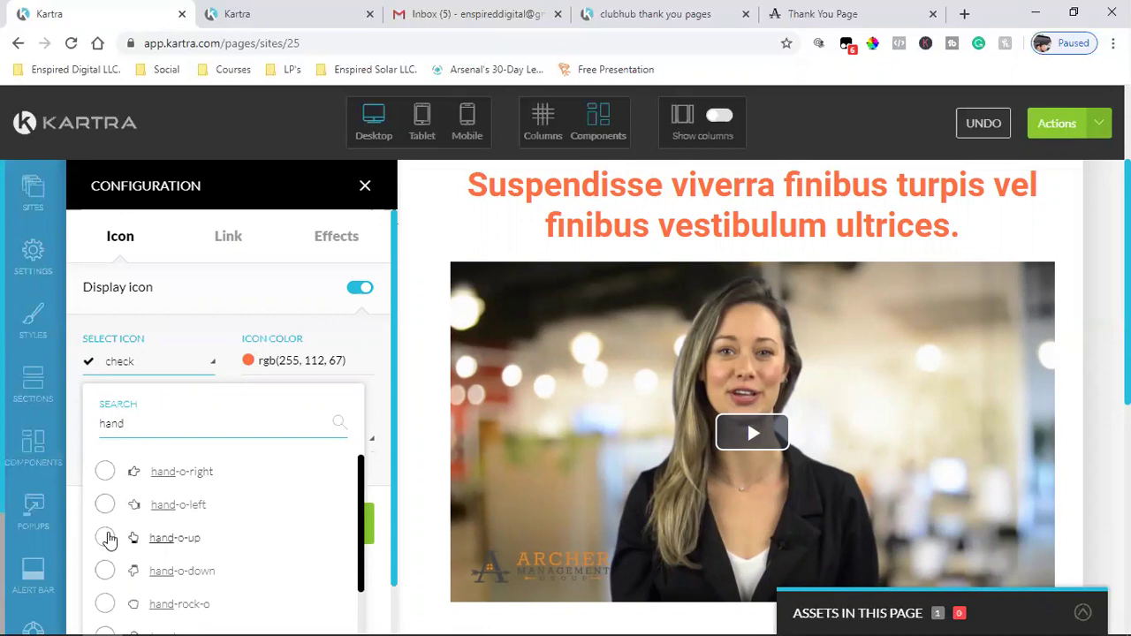
pyautogui.click(106, 538)
pyautogui.click(671, 14)
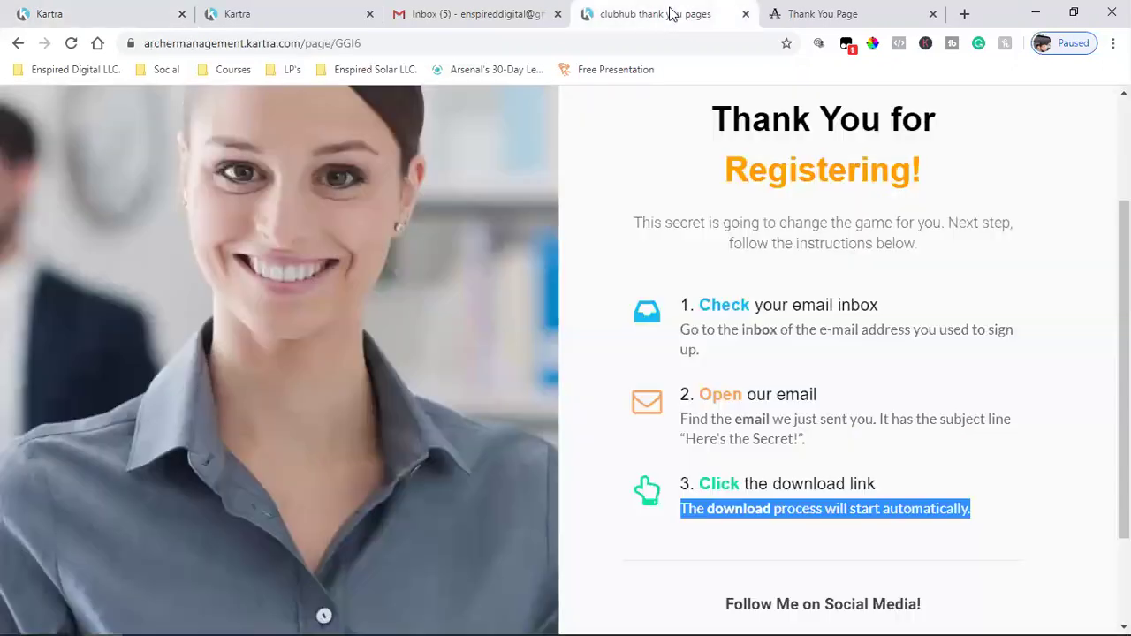
pyautogui.click(137, 11)
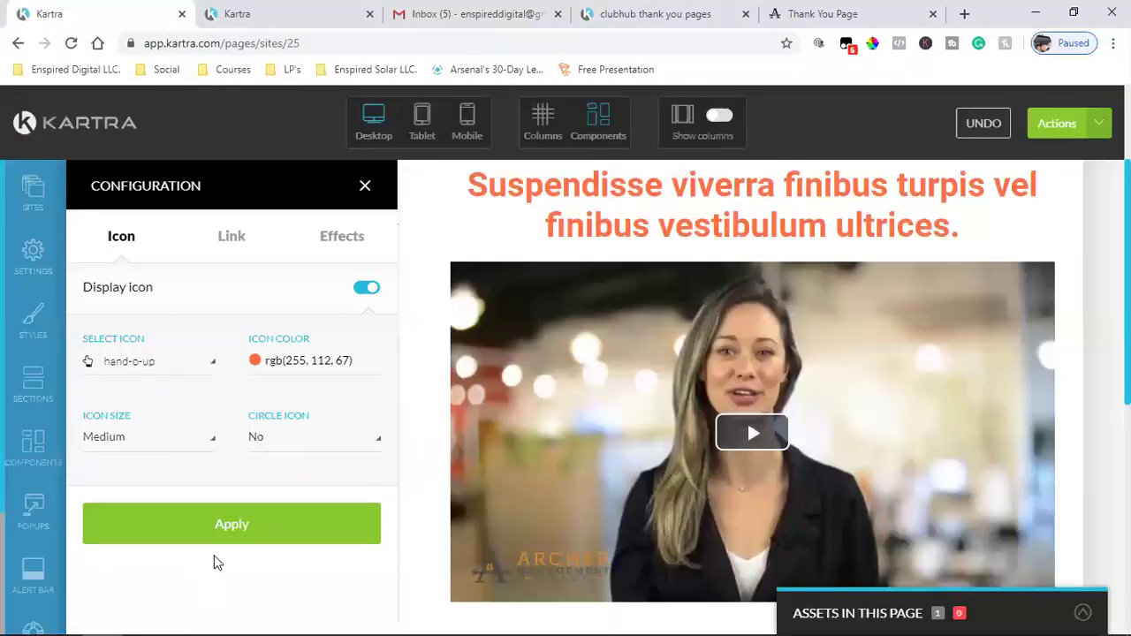
pyautogui.click(231, 526)
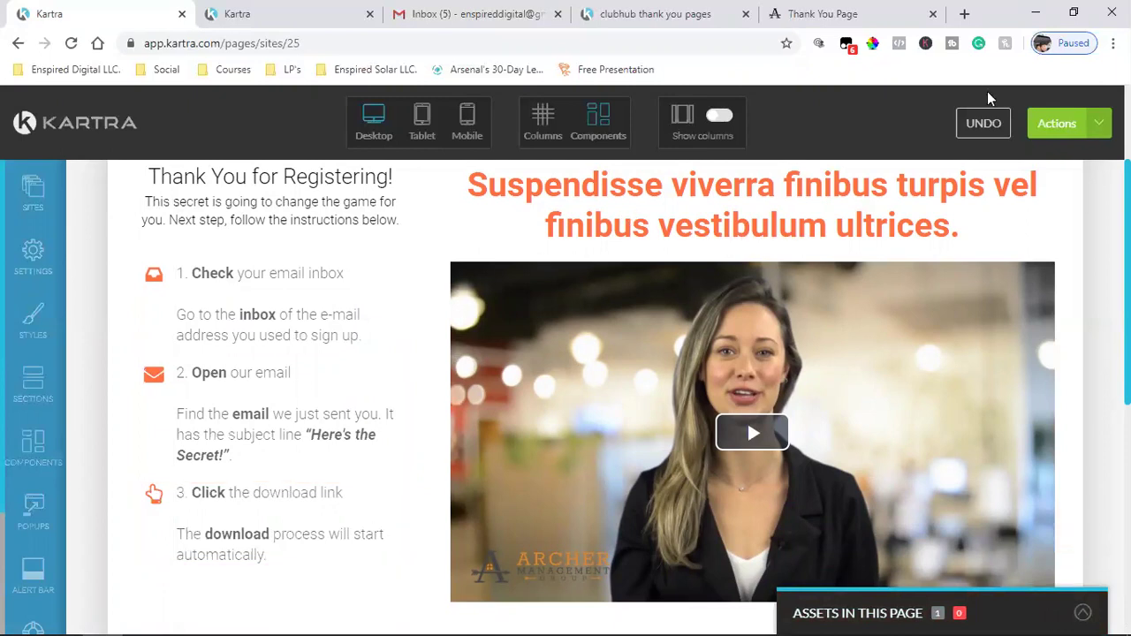
pyautogui.click(1056, 123)
# - Save progress from the Actions menu, glance at the live page, and return to the editor
pyautogui.click(979, 189)
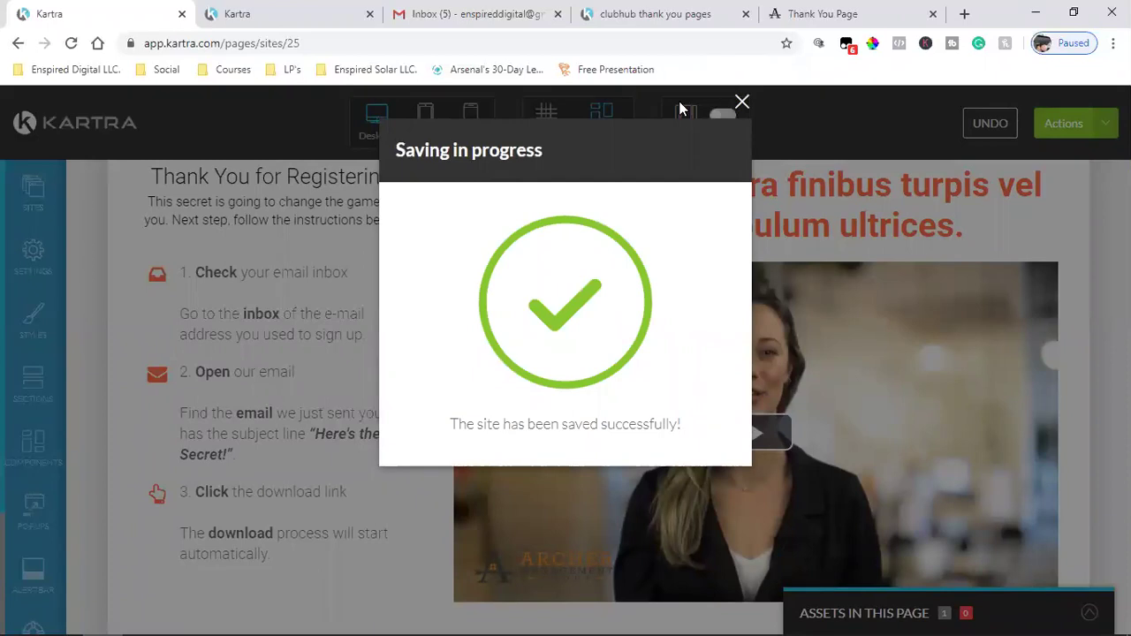
pyautogui.hotkey('ctrl', '4')
pyautogui.click(641, 496)
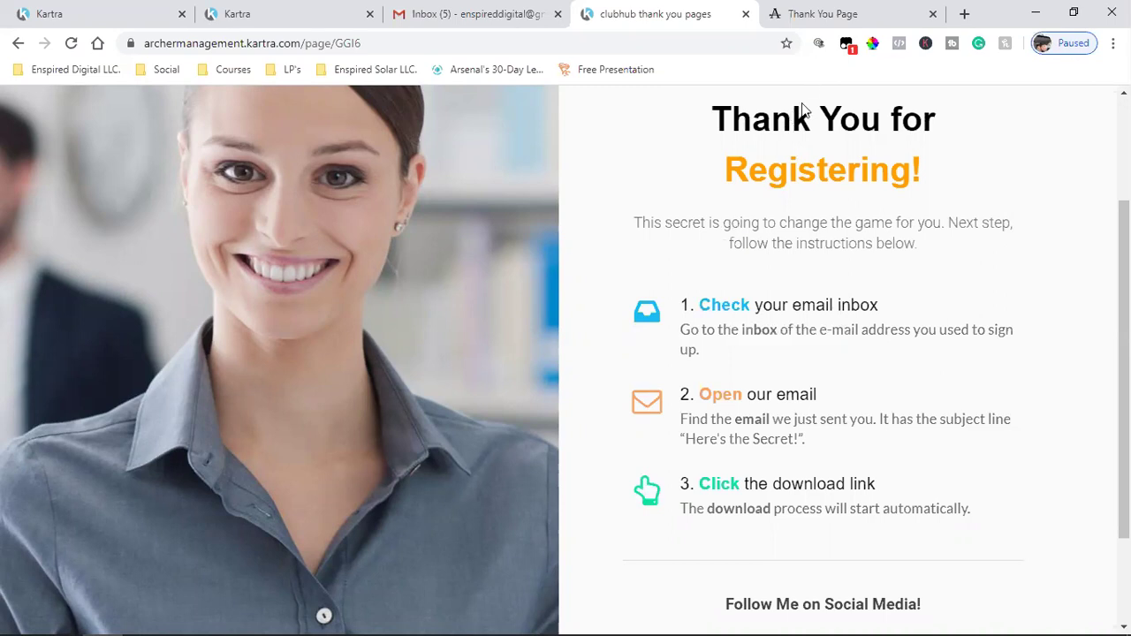
pyautogui.click(106, 11)
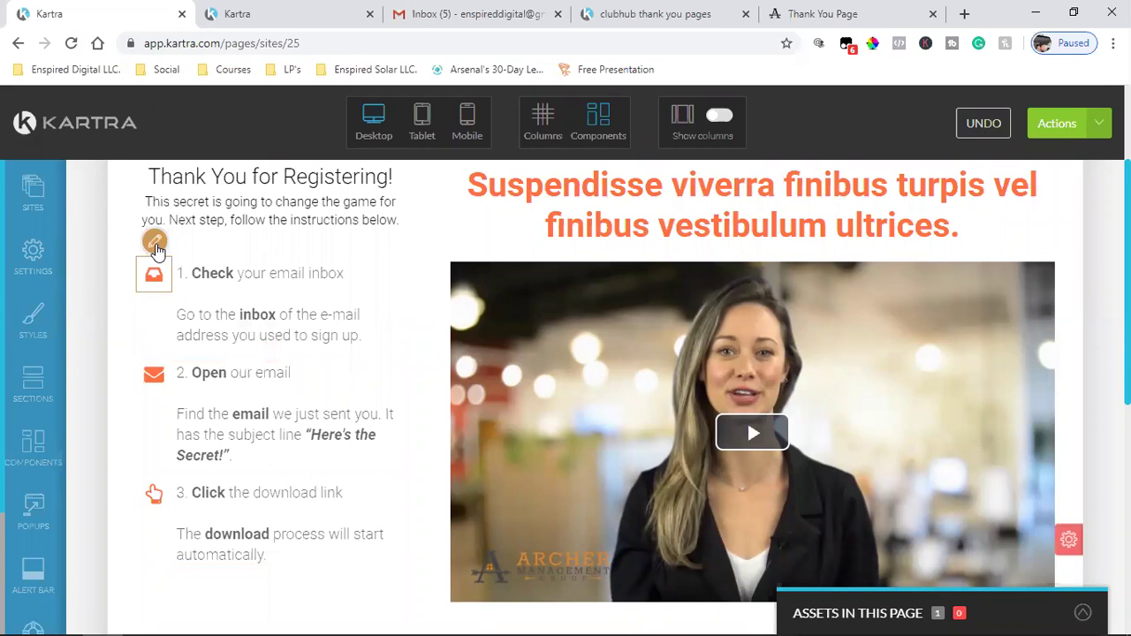
# - Sample the reference inbox icon's blue 17BCF1 and paste it as step 1's icon colour
pyautogui.click(155, 244)
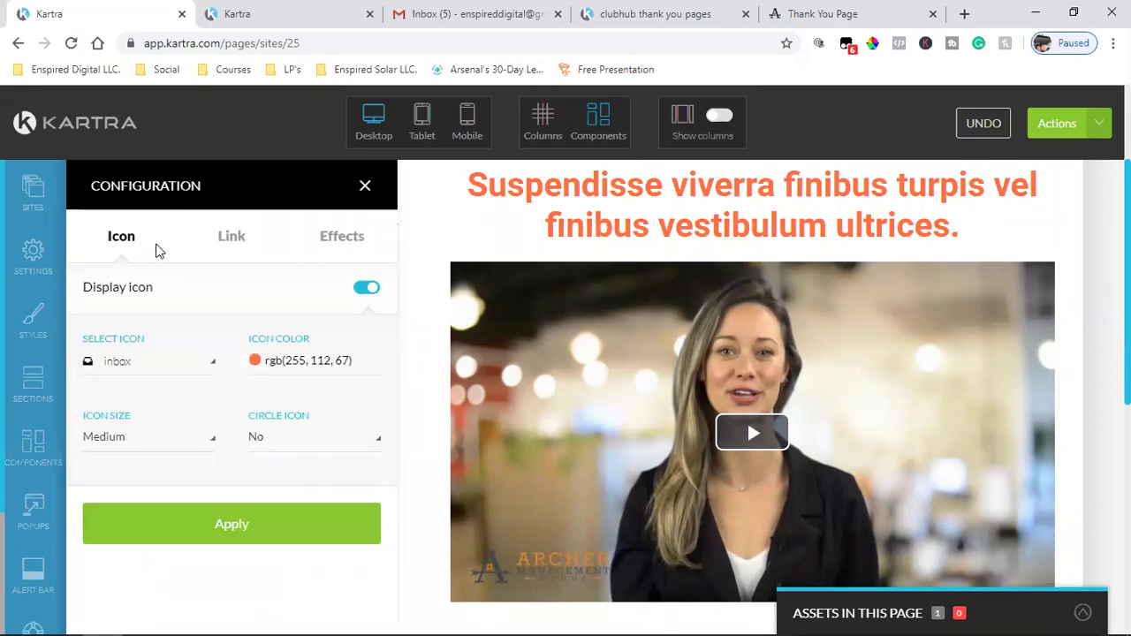
pyautogui.click(305, 362)
pyautogui.click(643, 16)
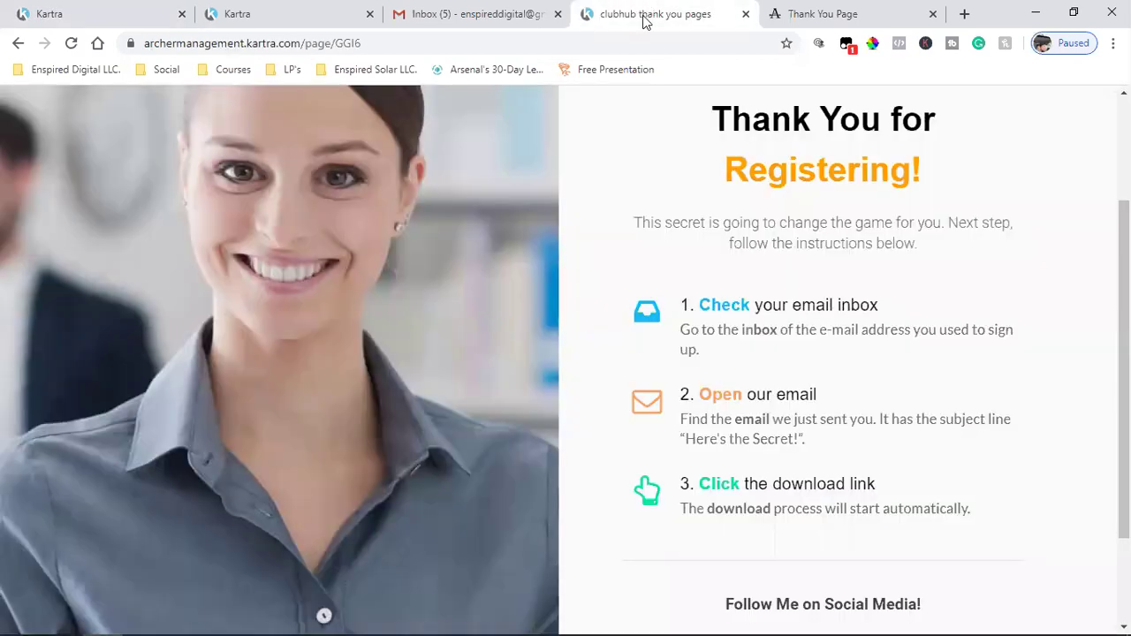
pyautogui.click(872, 43)
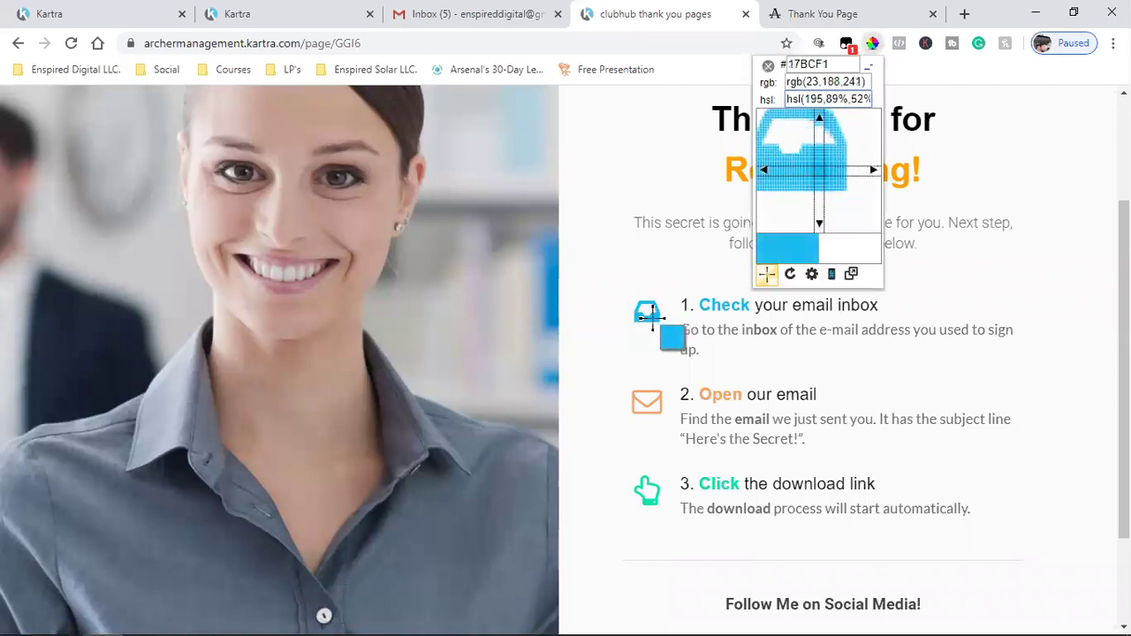
pyautogui.click(652, 315)
pyautogui.rightClick(686, 354)
pyautogui.click(712, 368)
pyautogui.click(749, 345)
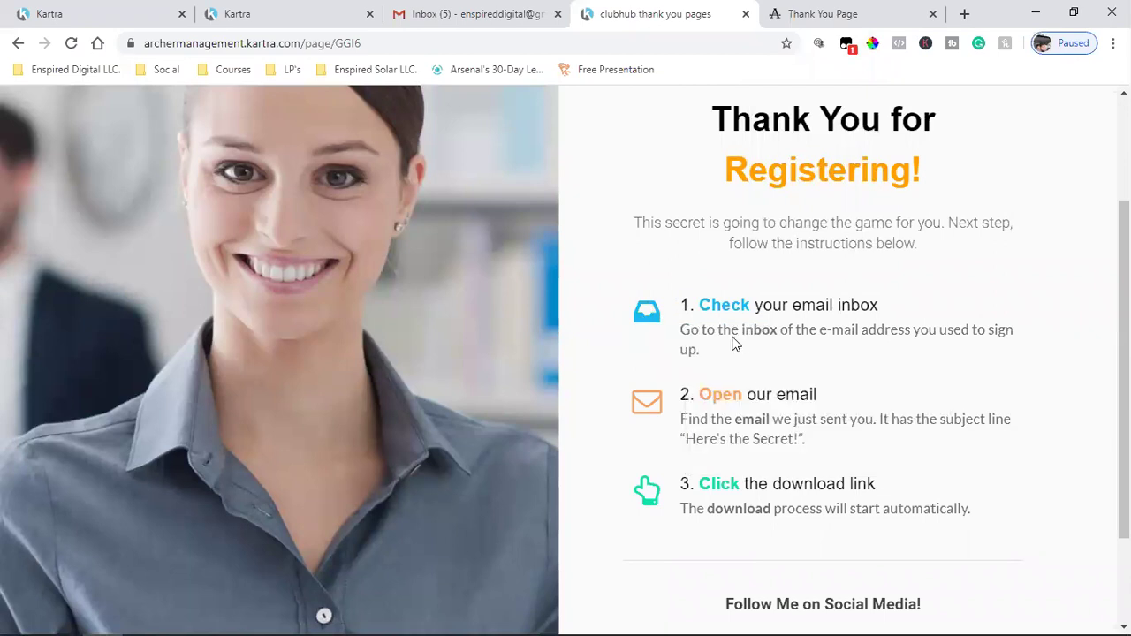
pyautogui.hotkey('ctrl', '1')
pyautogui.click(314, 360)
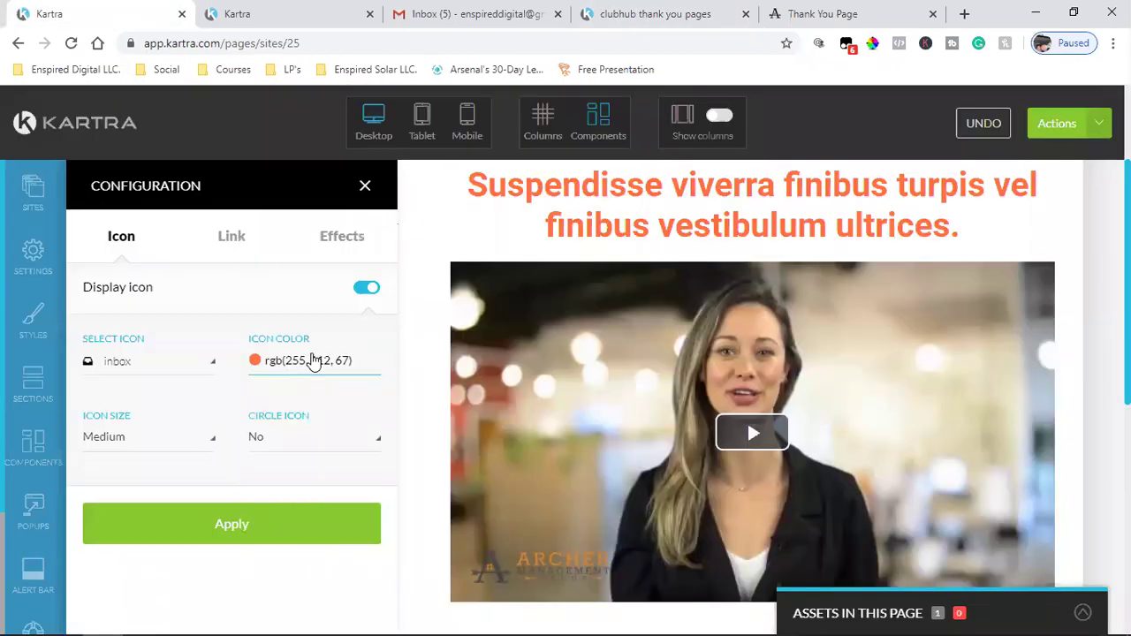
pyautogui.tripleClick(314, 360)
pyautogui.hotkey('ctrl', 'v')
pyautogui.click(270, 534)
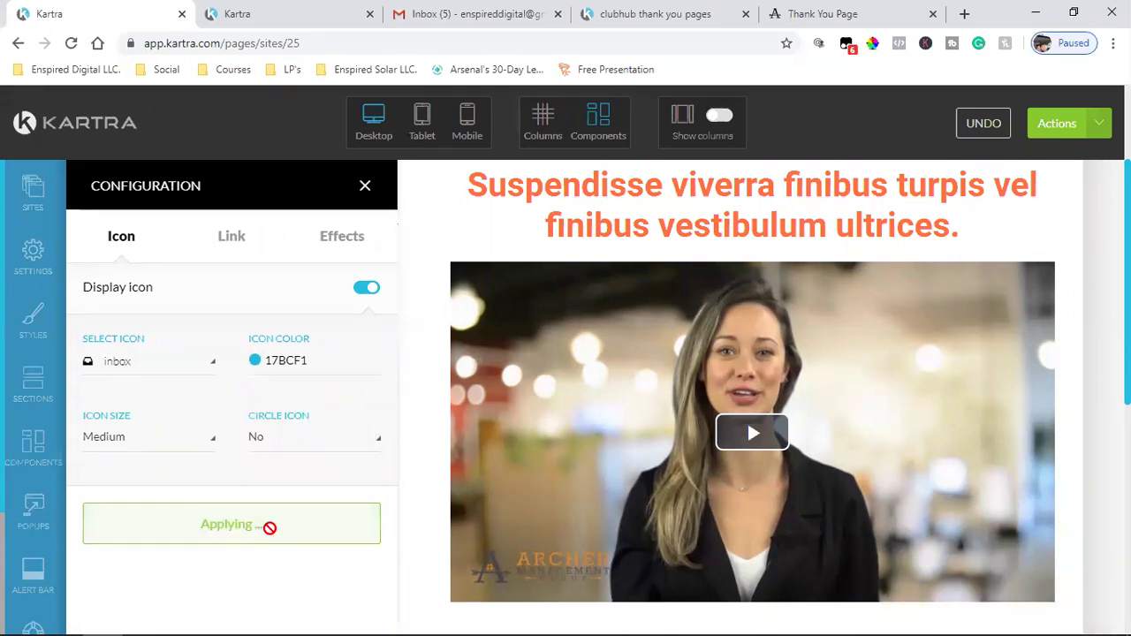
pyautogui.click(364, 186)
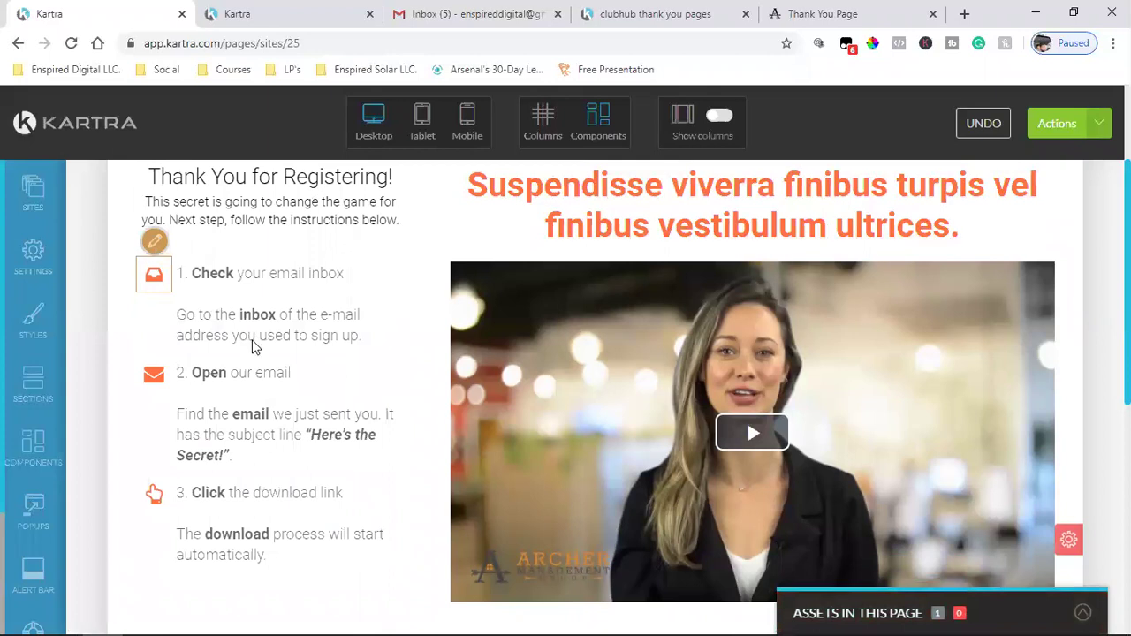
# - Reapply step 1's icon colour as rgb(23, 188, 241) and close the icon settings
pyautogui.click(152, 241)
pyautogui.click(308, 362)
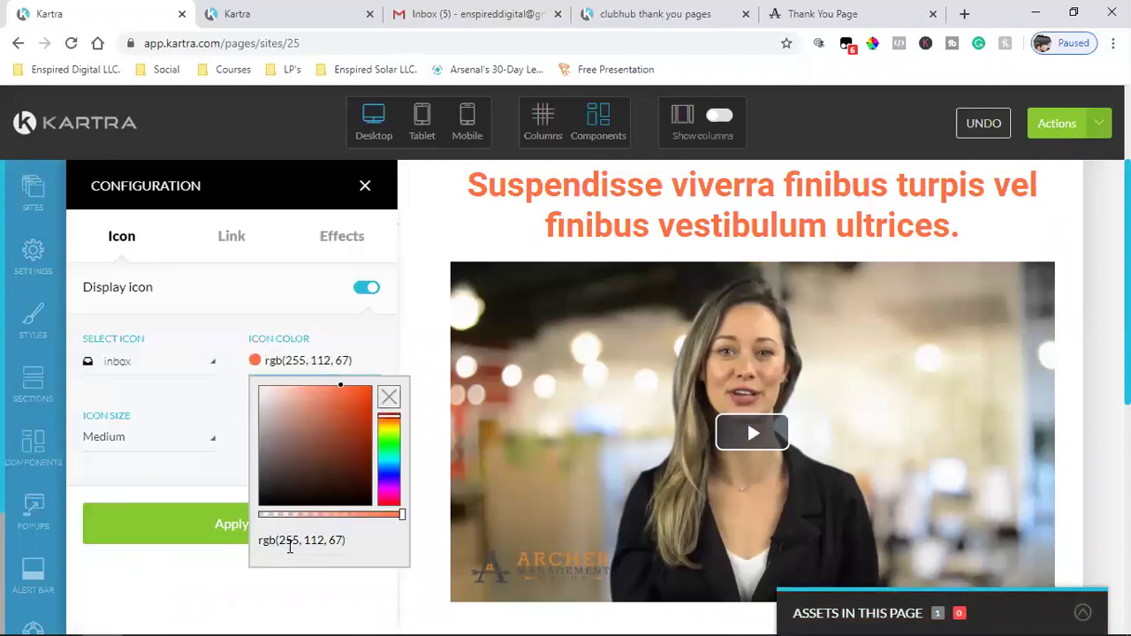
pyautogui.tripleClick(290, 540)
pyautogui.hotkey('ctrl', 'v')
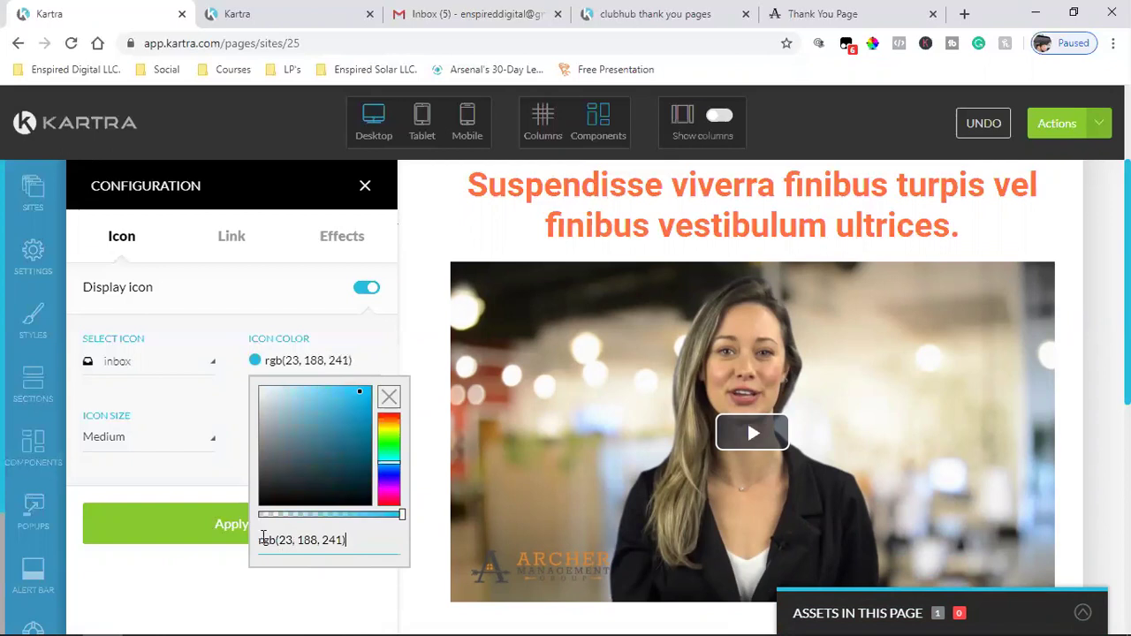
pyautogui.click(120, 510)
pyautogui.click(103, 540)
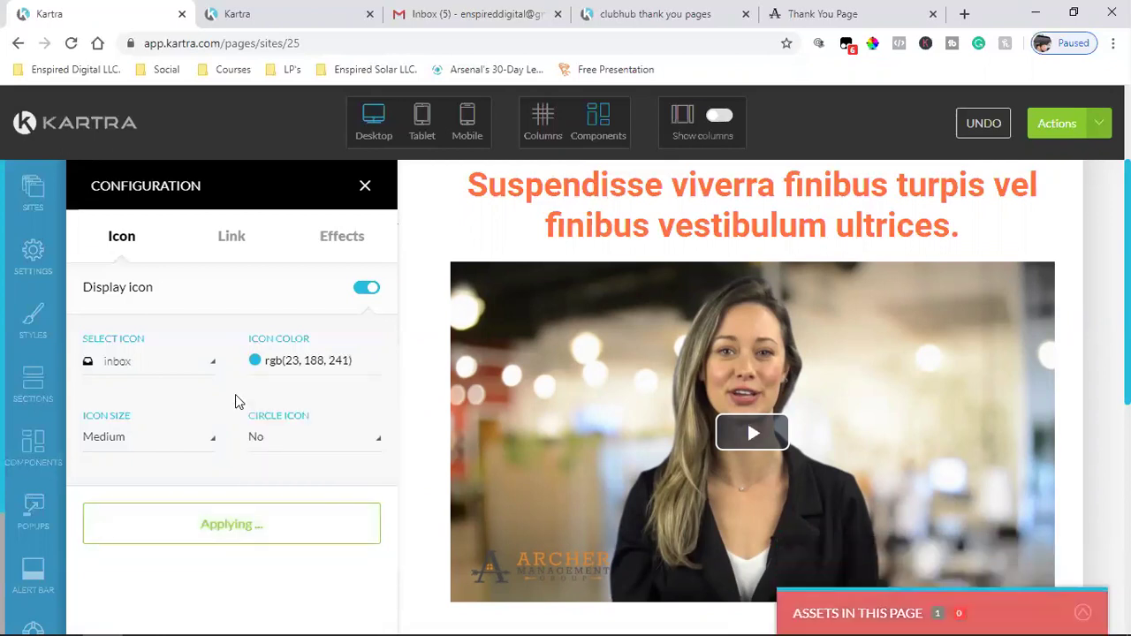
pyautogui.click(365, 186)
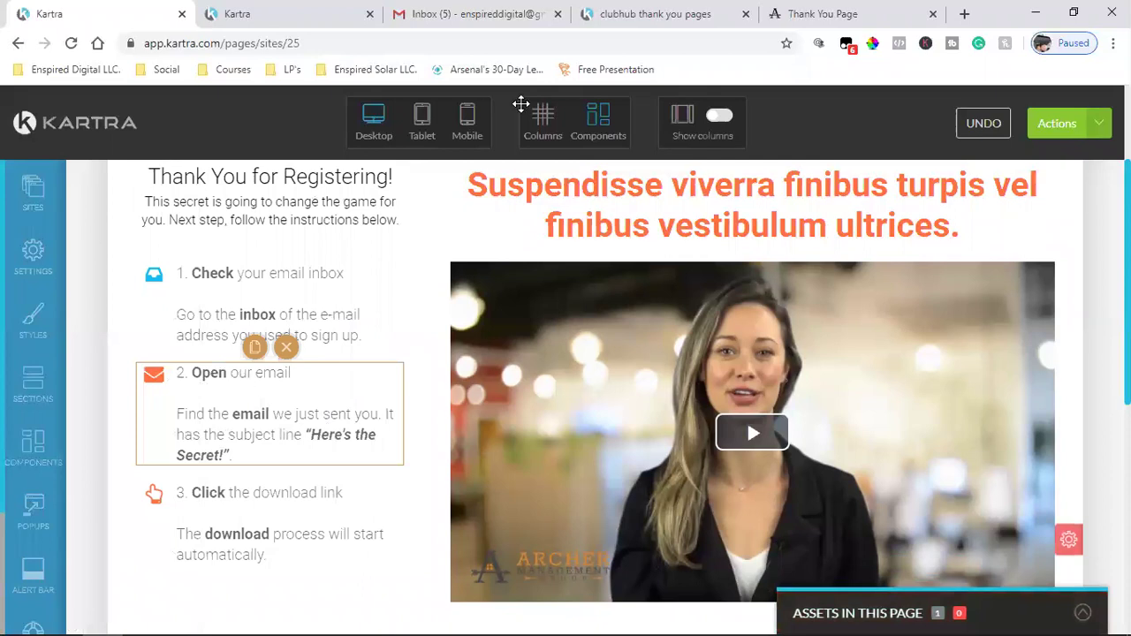
pyautogui.click(669, 9)
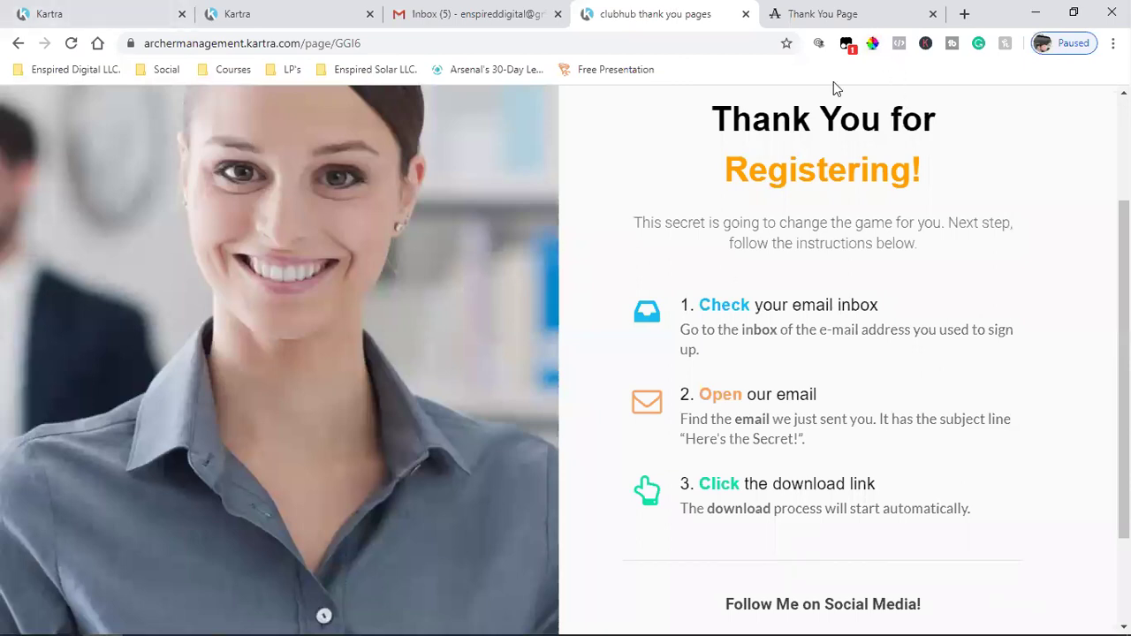
# - Sample the reference hand icon's green with ColorZilla and copy hex #0FE1A9
pyautogui.click(872, 43)
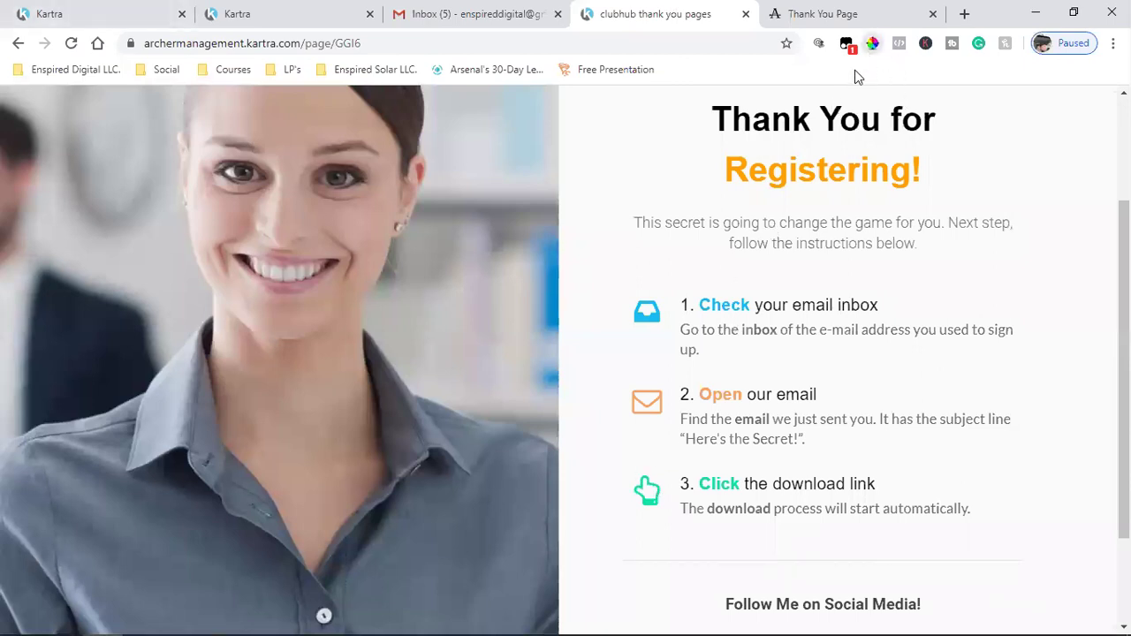
pyautogui.click(649, 501)
pyautogui.rightClick(693, 541)
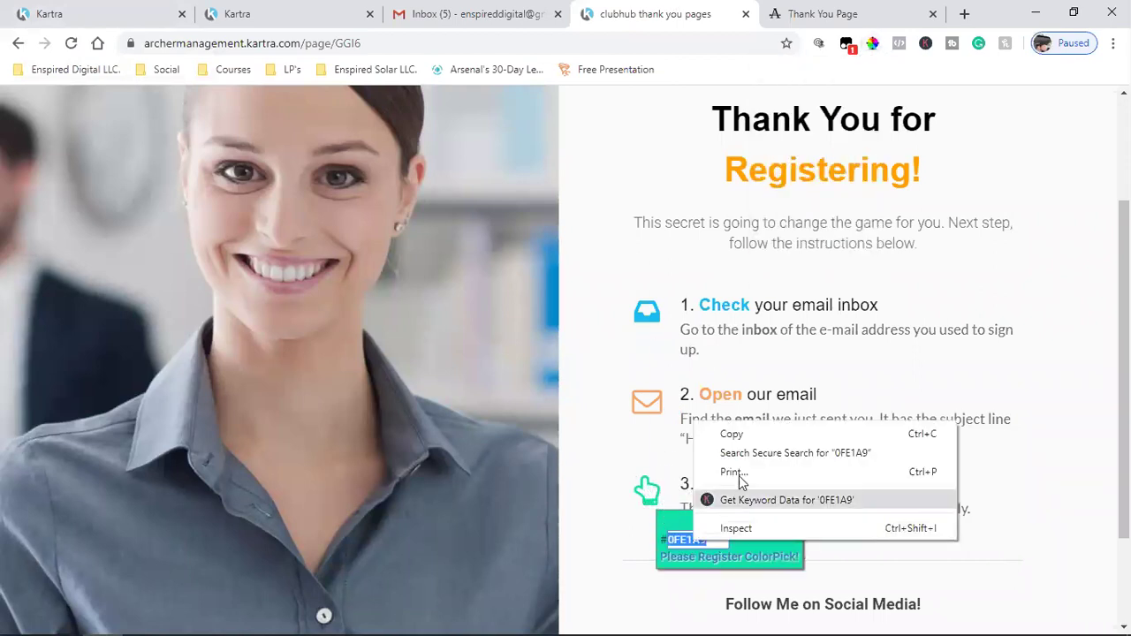
pyautogui.click(752, 436)
pyautogui.click(745, 531)
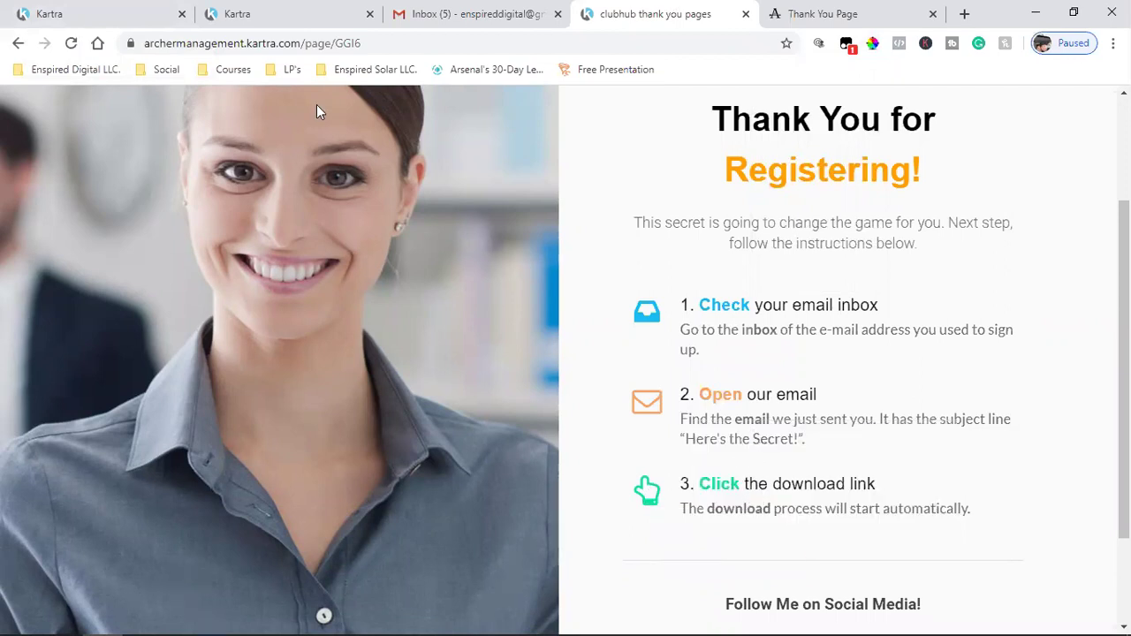
pyautogui.click(53, 14)
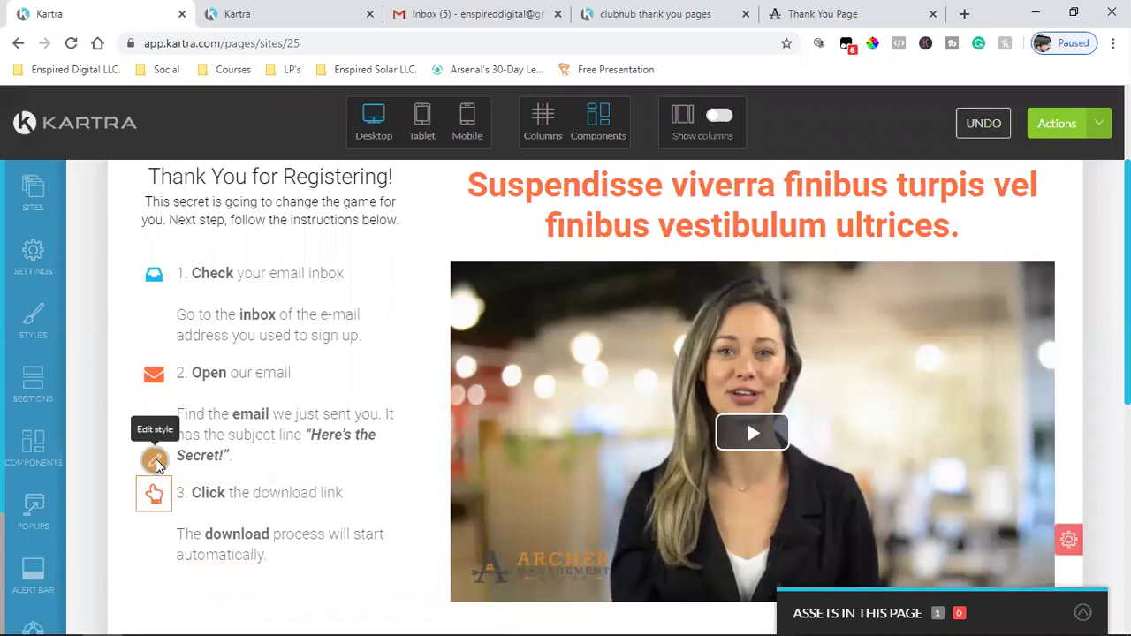
# - Set step 3's hand icon colour to rgb(15, 225, 169) and close its settings
pyautogui.click(156, 462)
pyautogui.click(305, 362)
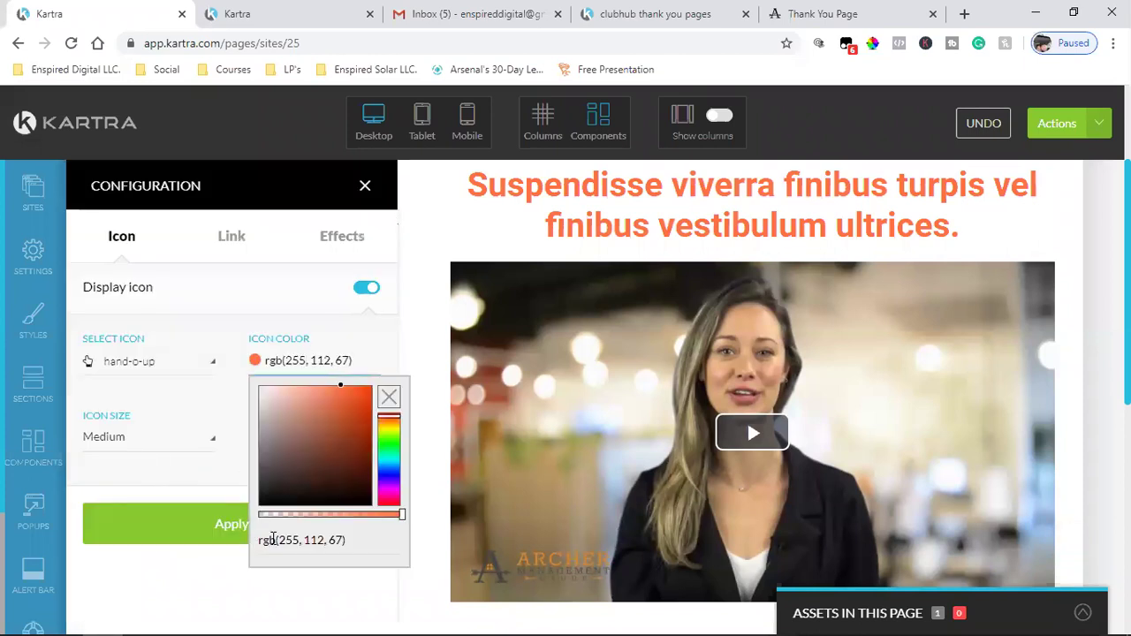
pyautogui.tripleClick(273, 539)
pyautogui.write('rgb(15, 225, 169)')
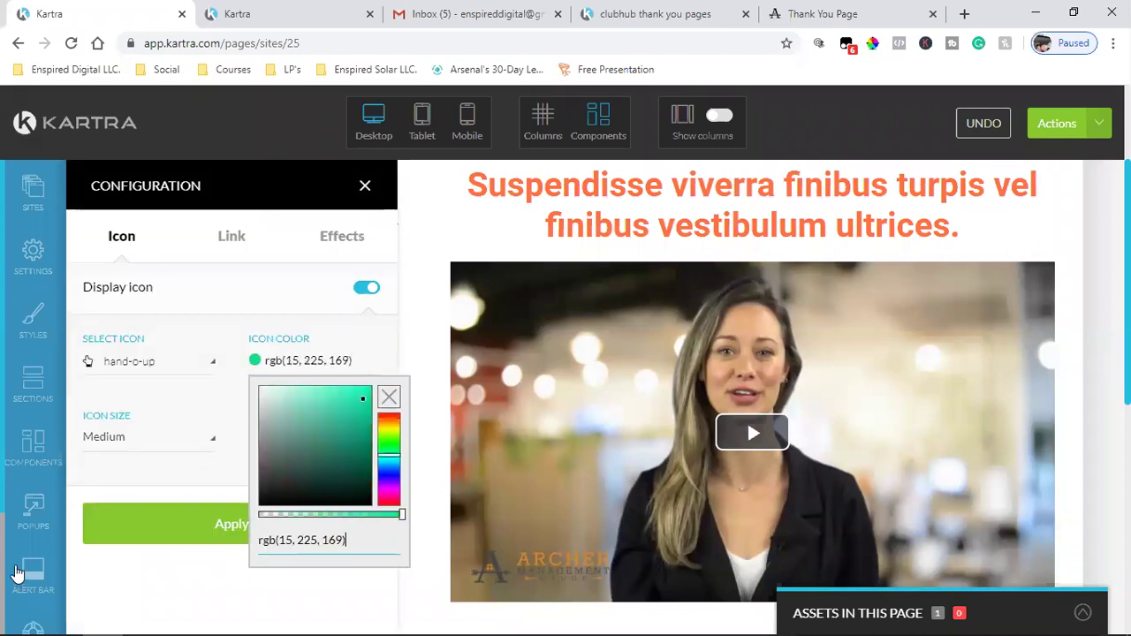
pyautogui.click(192, 527)
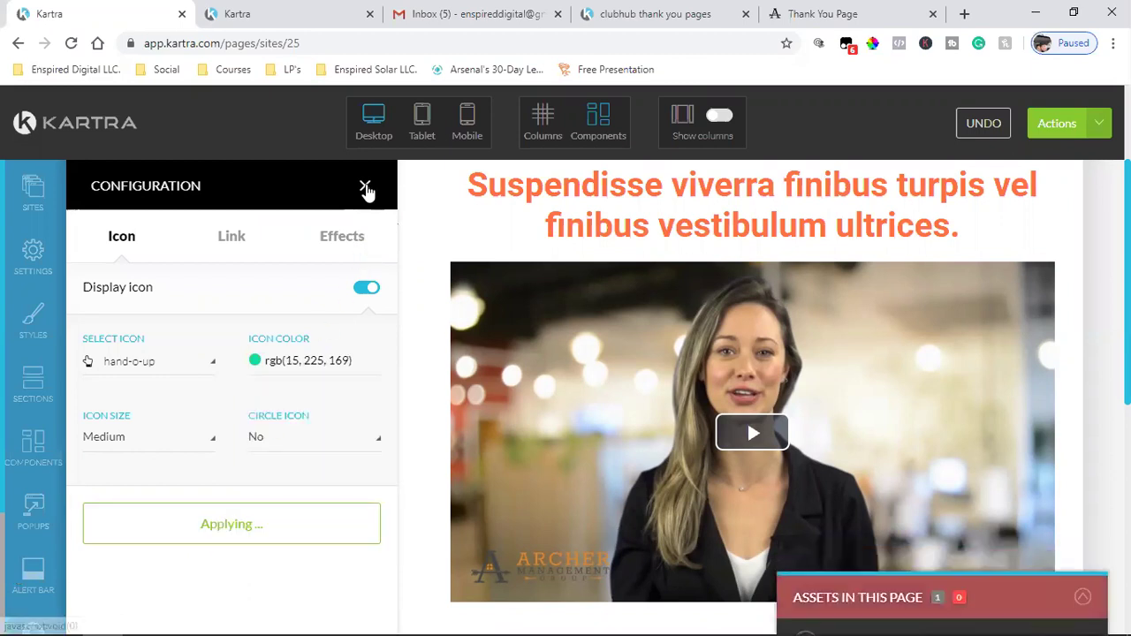
pyautogui.click(365, 185)
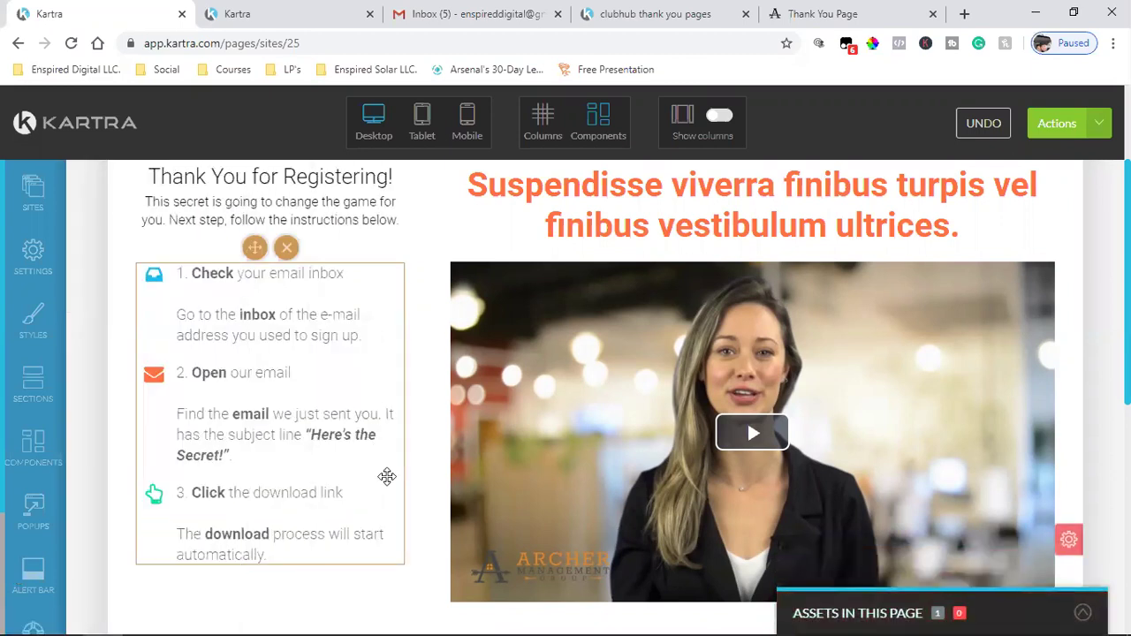
pyautogui.click(662, 13)
# - Select the word 'Check' in step 1 and try a custom text colour
pyautogui.click(53, 10)
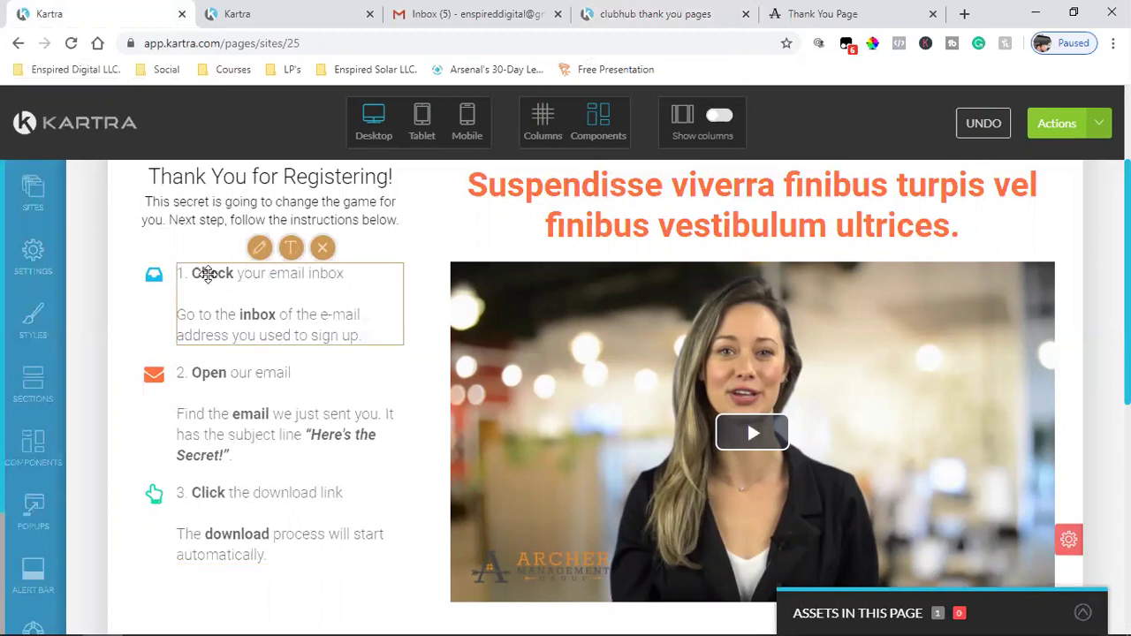
pyautogui.click(228, 273)
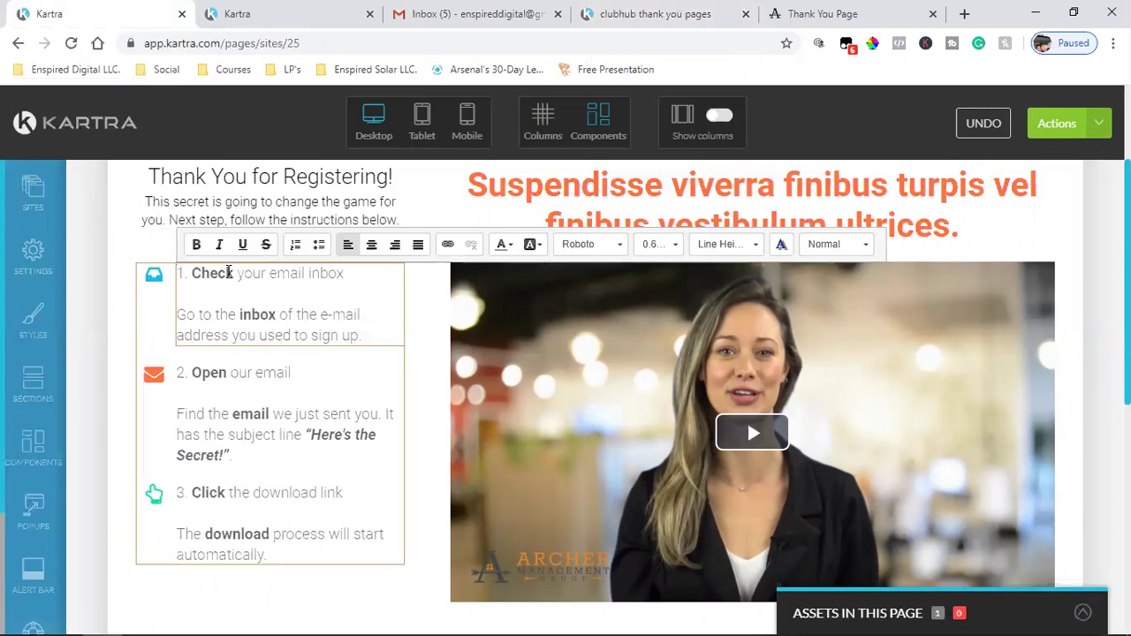
pyautogui.moveTo(235, 273); pyautogui.dragTo(192, 274)
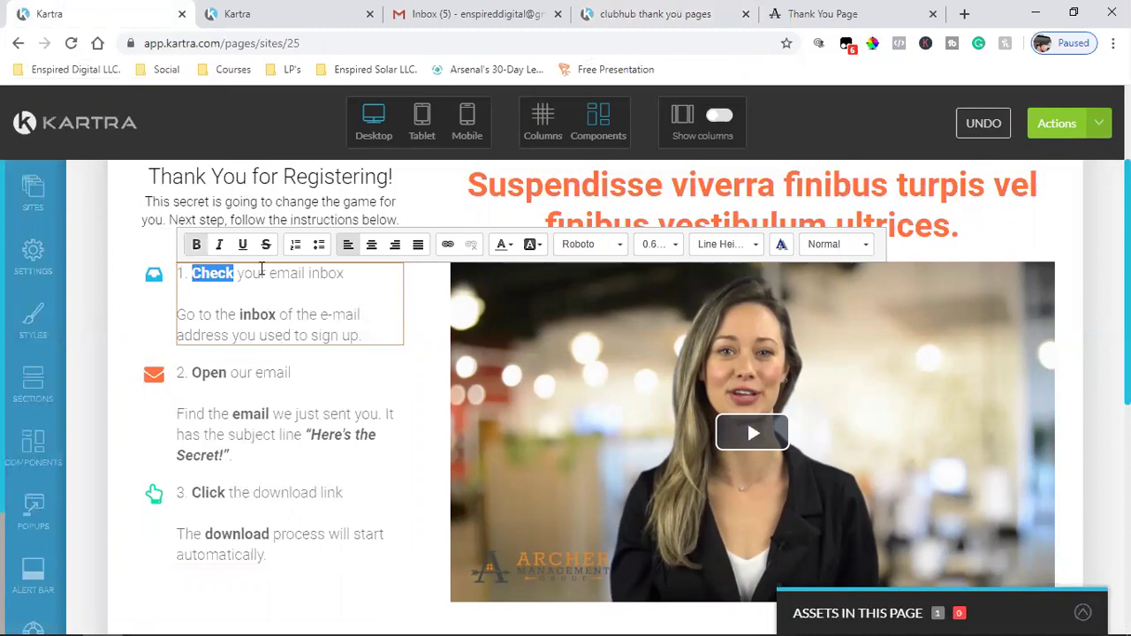
pyautogui.click(506, 250)
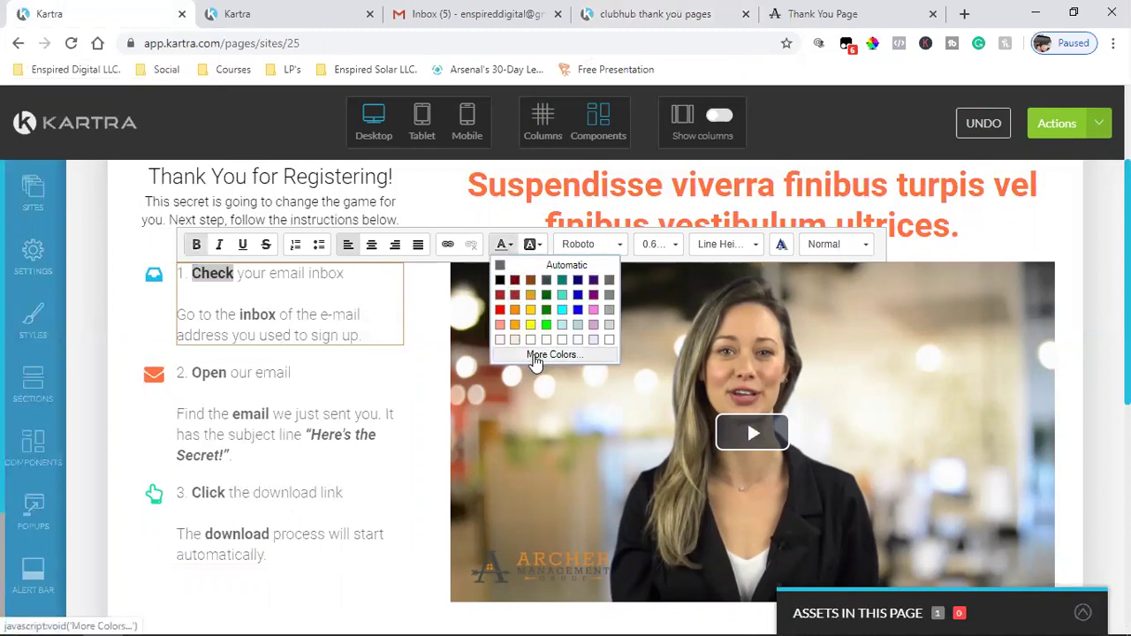
pyautogui.click(534, 361)
pyautogui.click(704, 576)
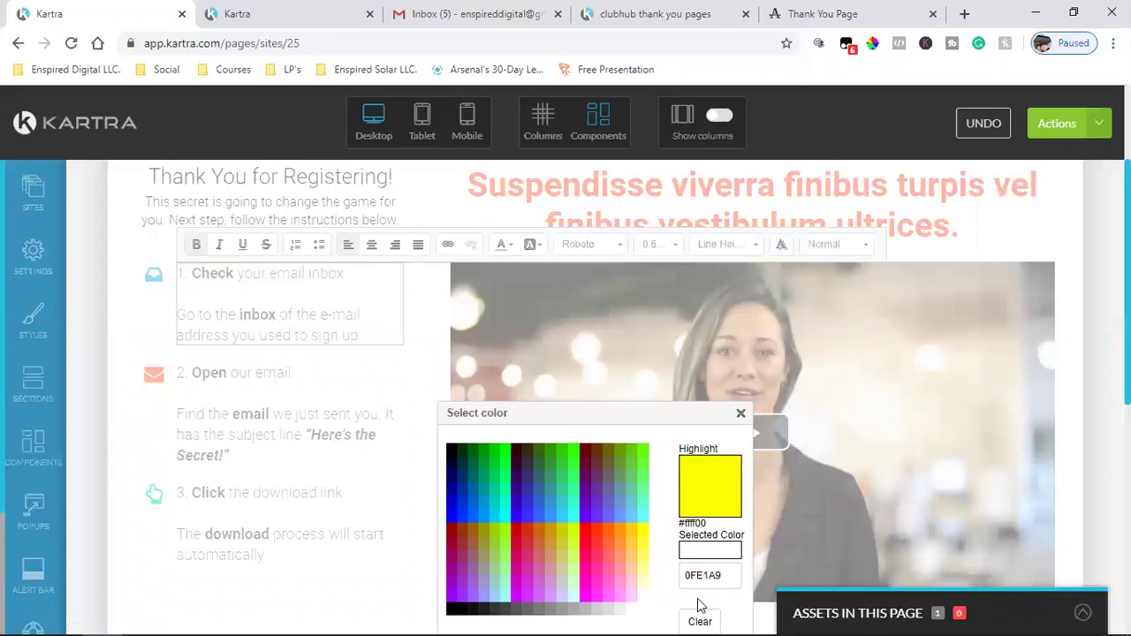
pyautogui.scroll(-2, 703, 570)
pyautogui.click(657, 492)
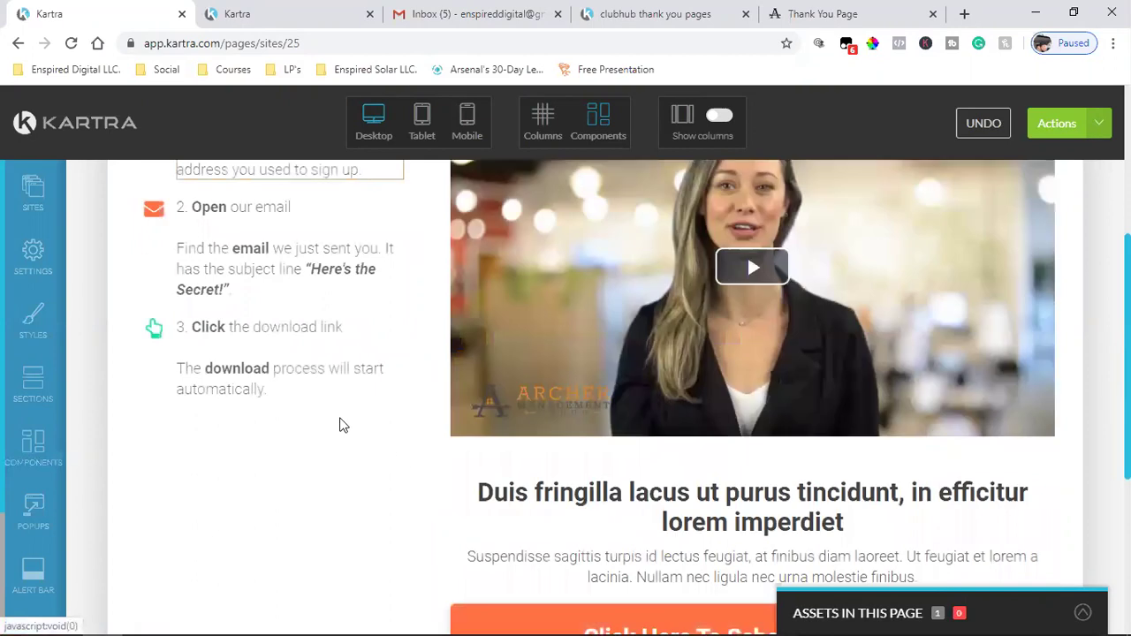
pyautogui.scroll(2, 265, 415)
# - Make step 1's word 'Check' cyan from the preset text colours
pyautogui.moveTo(203, 274)
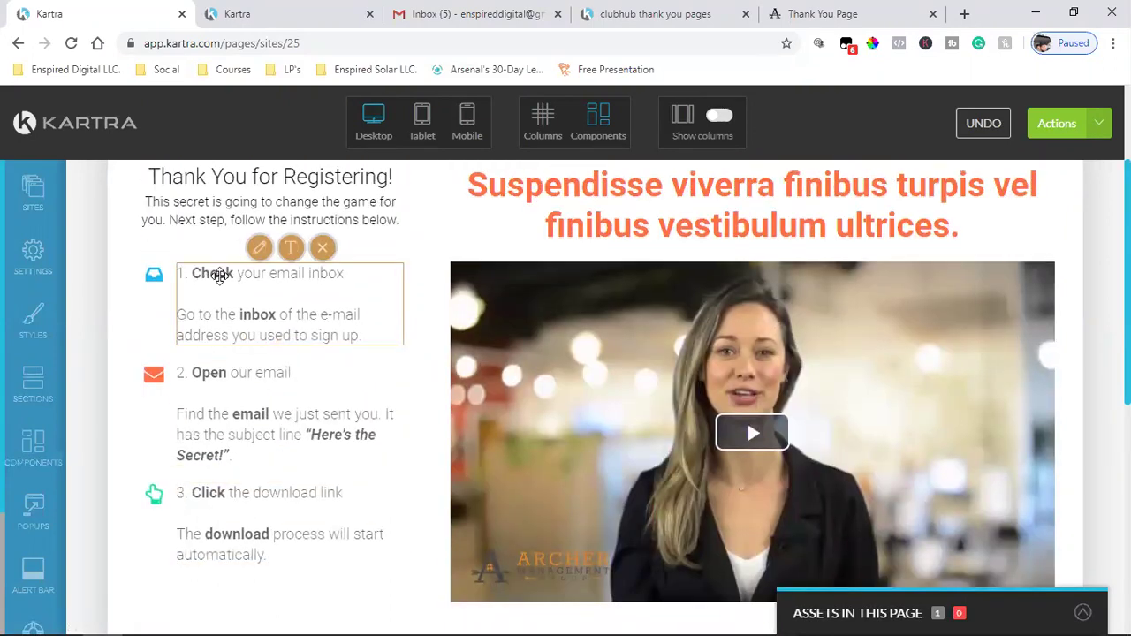
pyautogui.click(289, 249)
pyautogui.doubleClick(232, 273)
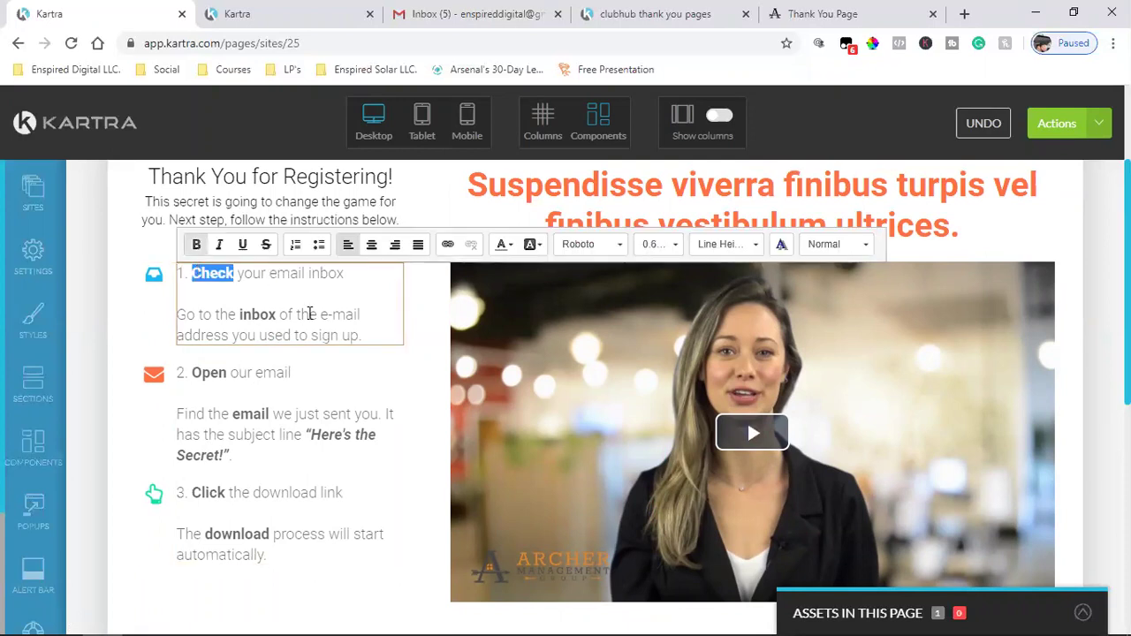
pyautogui.click(503, 245)
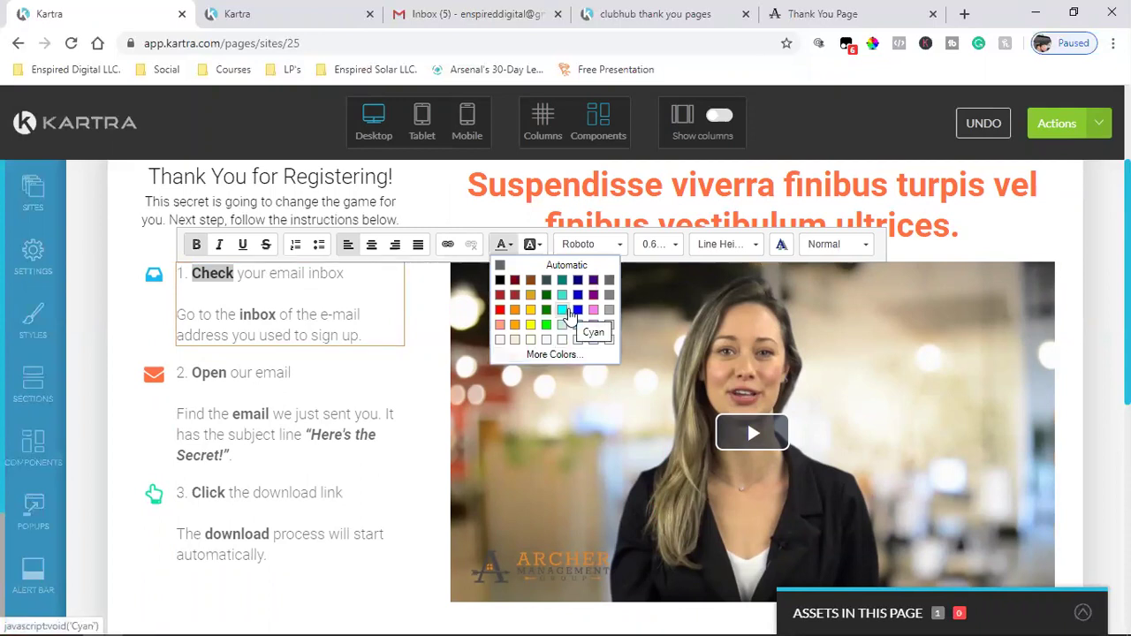
pyautogui.click(563, 311)
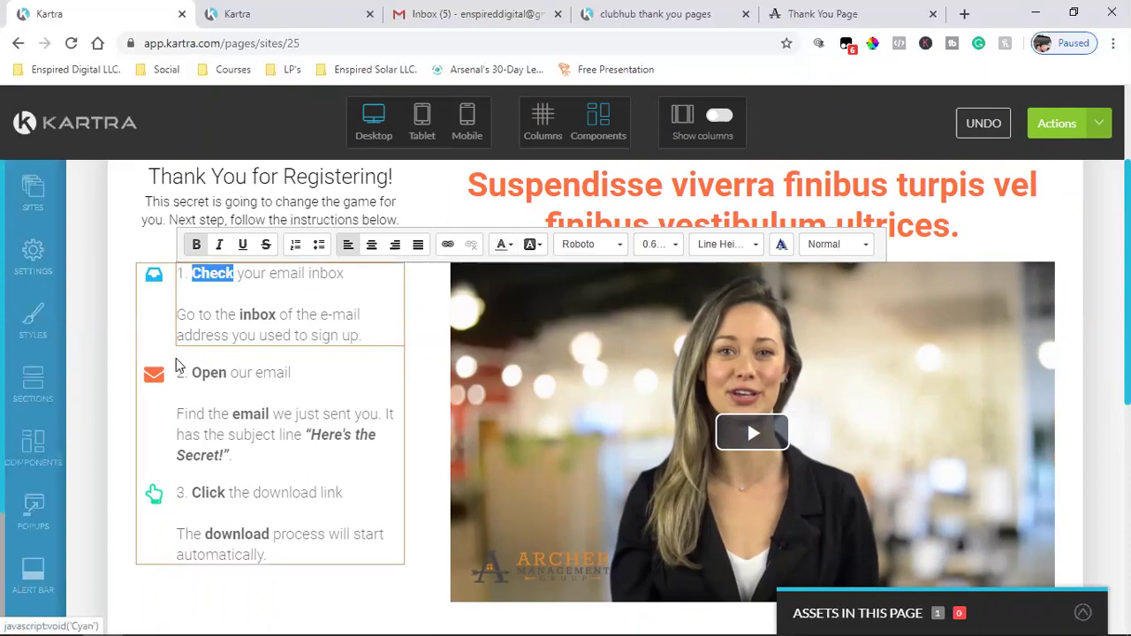
pyautogui.click(207, 495)
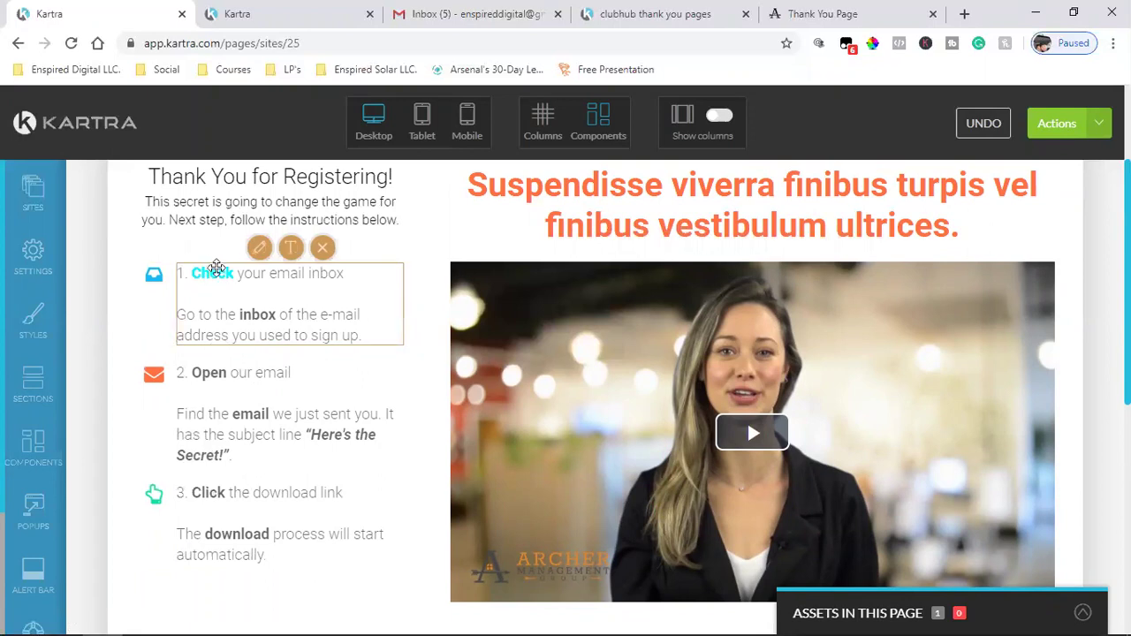
# - Give step 1's word 'Check' the custom text colour 0FE1A9 and close the colour dialog
pyautogui.click(237, 273)
pyautogui.moveTo(234, 273); pyautogui.dragTo(182, 270)
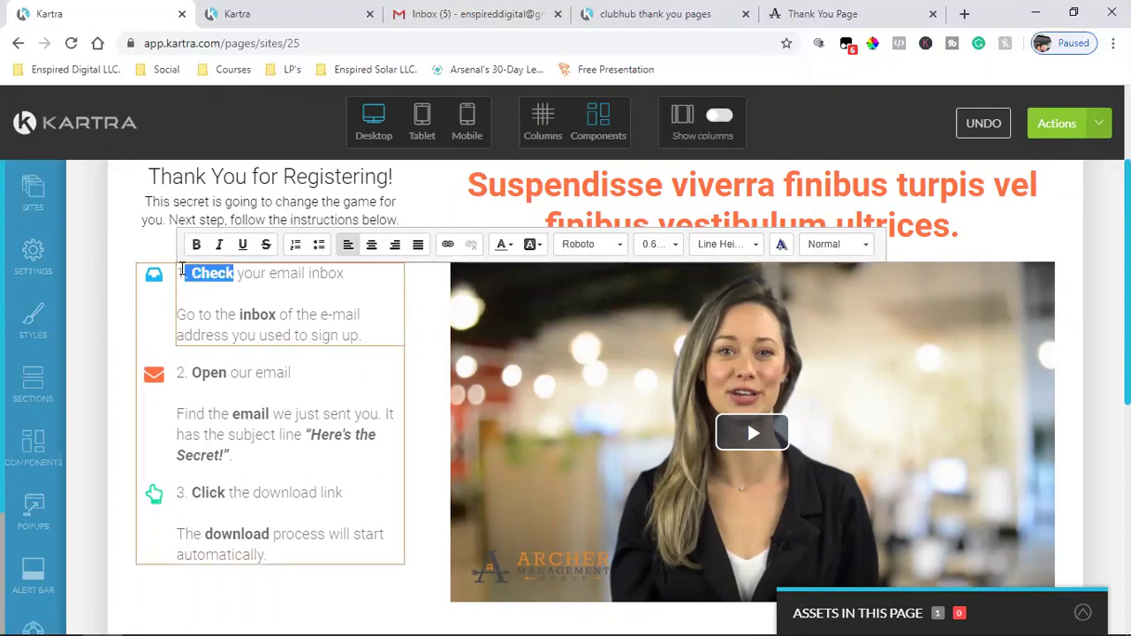
pyautogui.click(503, 245)
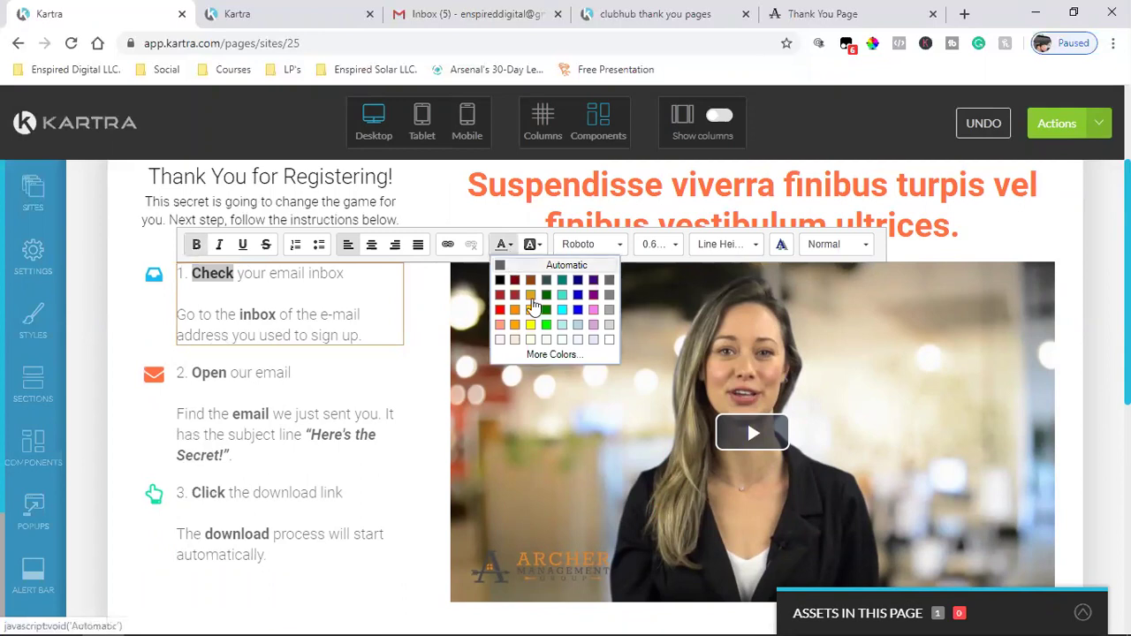
pyautogui.click(581, 357)
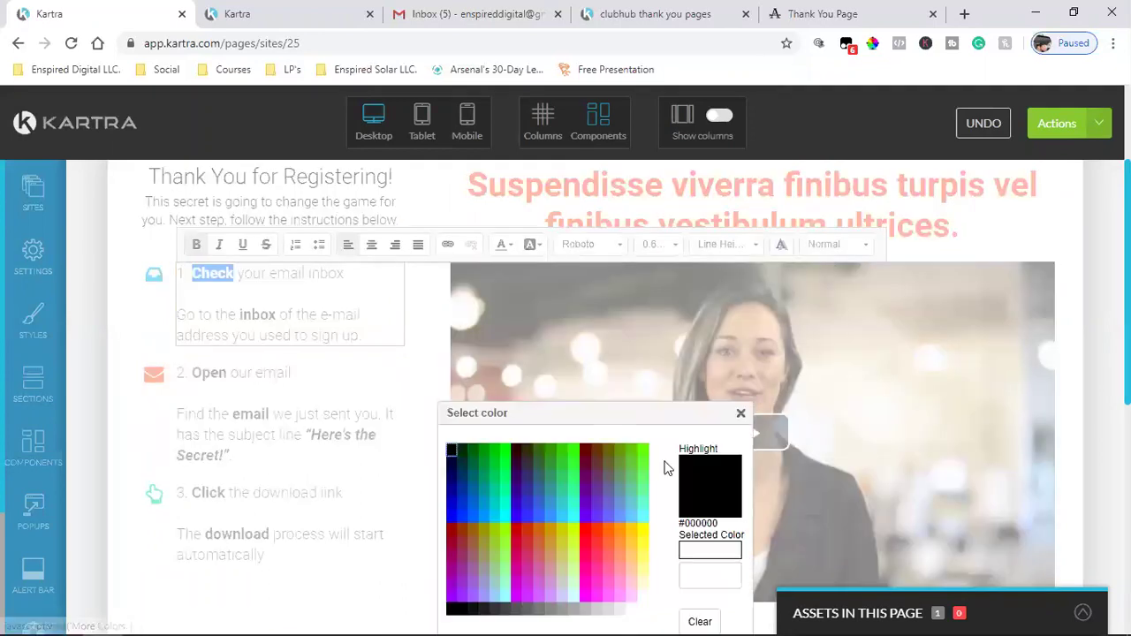
pyautogui.scroll(-2, 702, 472)
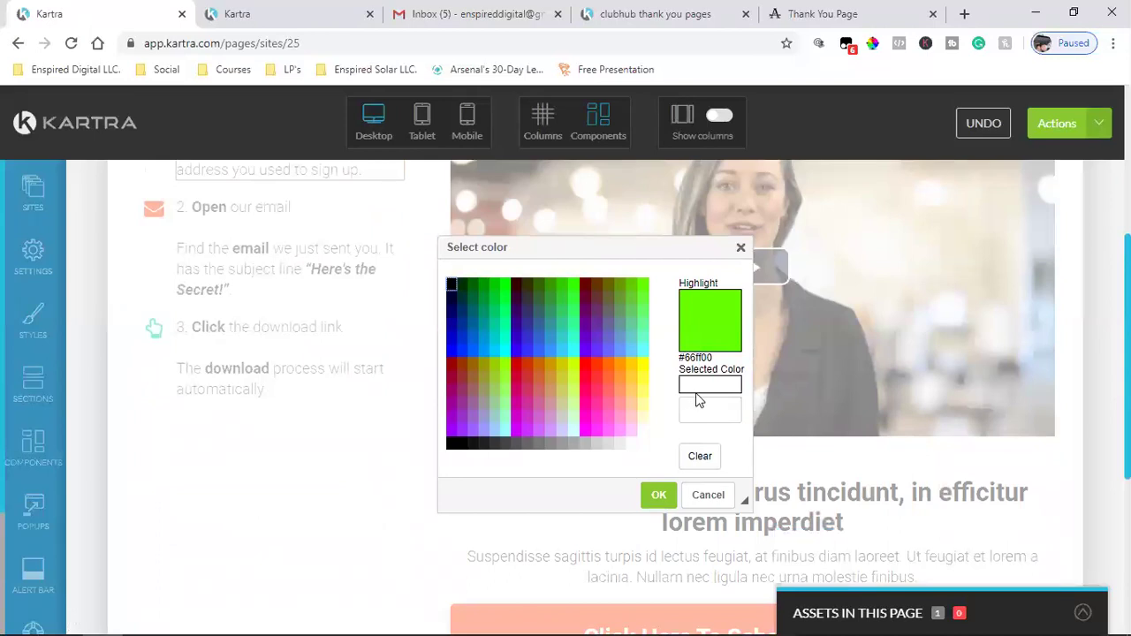
pyautogui.click(690, 412)
pyautogui.write('#0FE1A9')
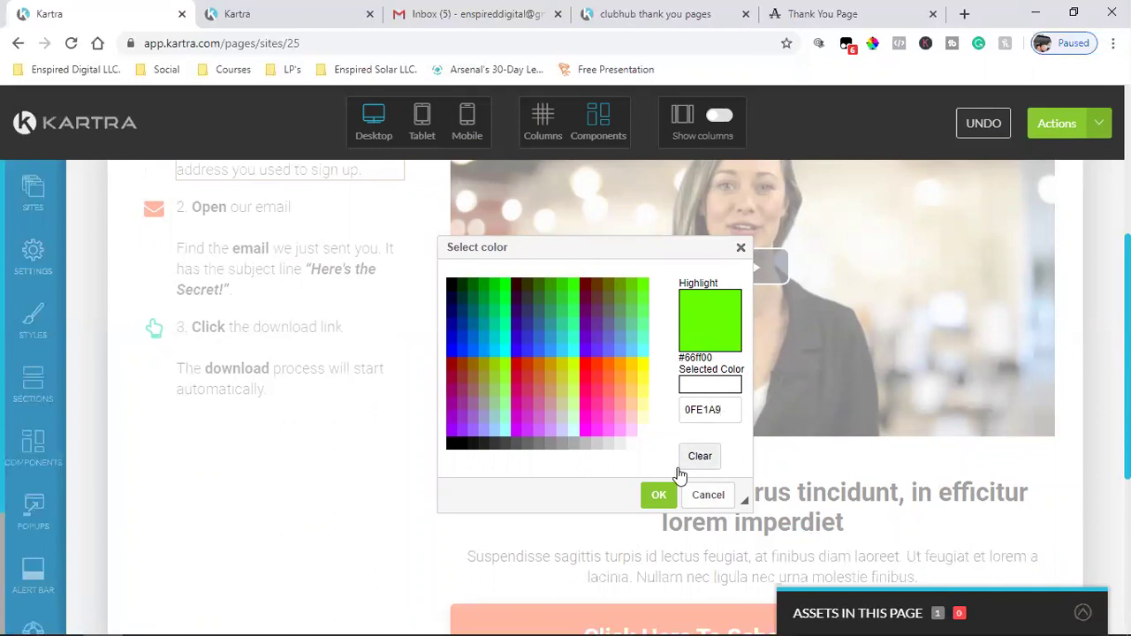
pyautogui.press('Return')
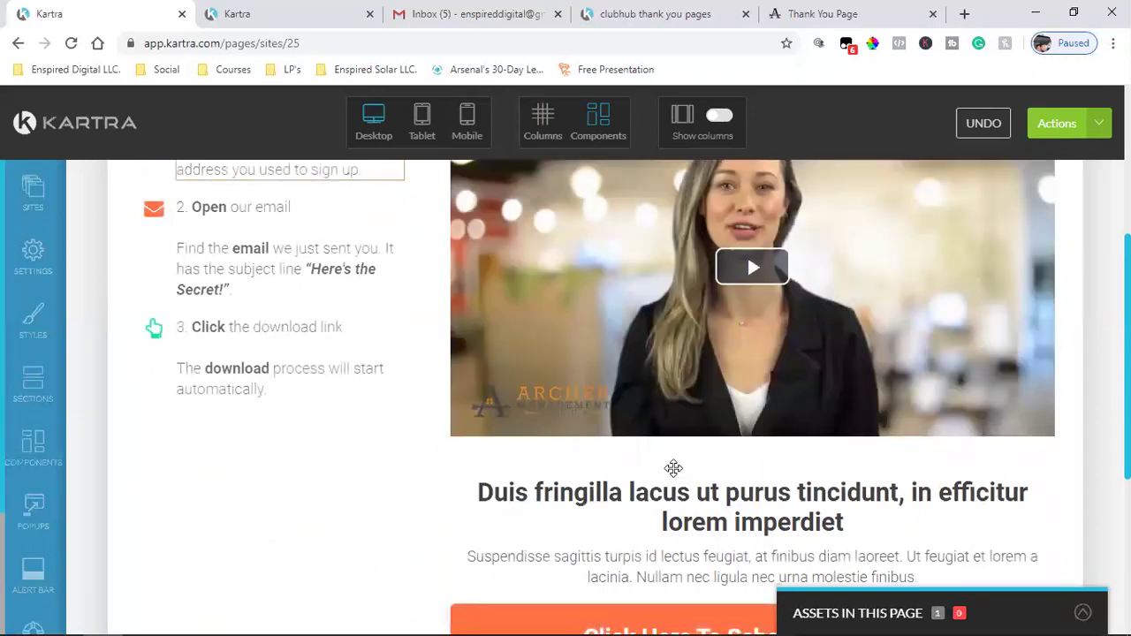
pyautogui.scroll(2, 415, 484)
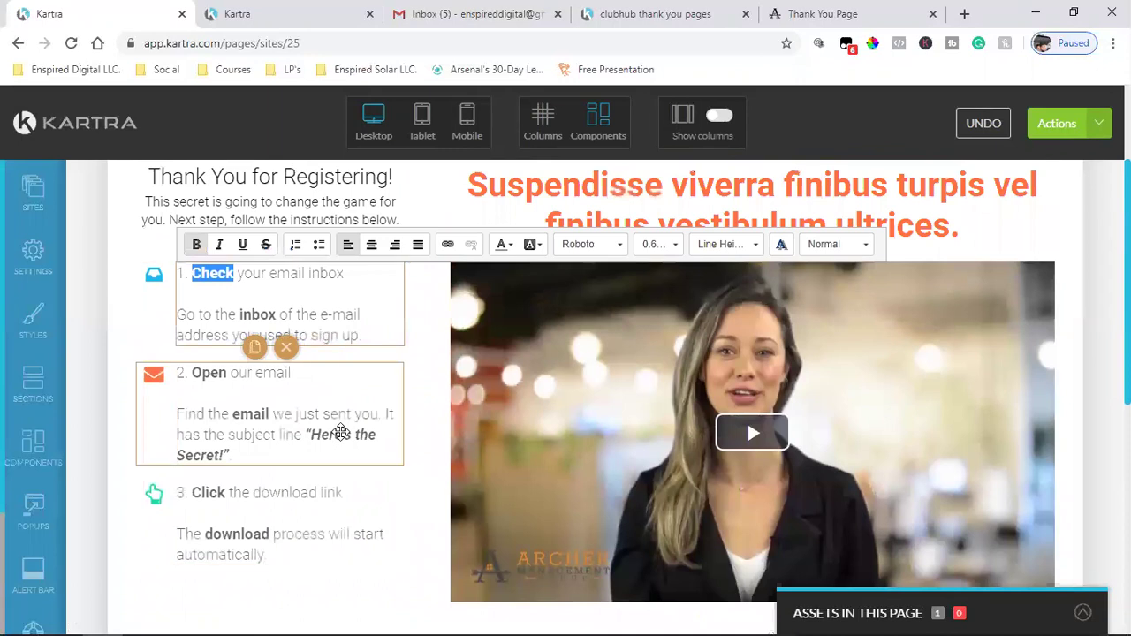
# - Make '1. Check' in the first step bold and dark
pyautogui.click(341, 431)
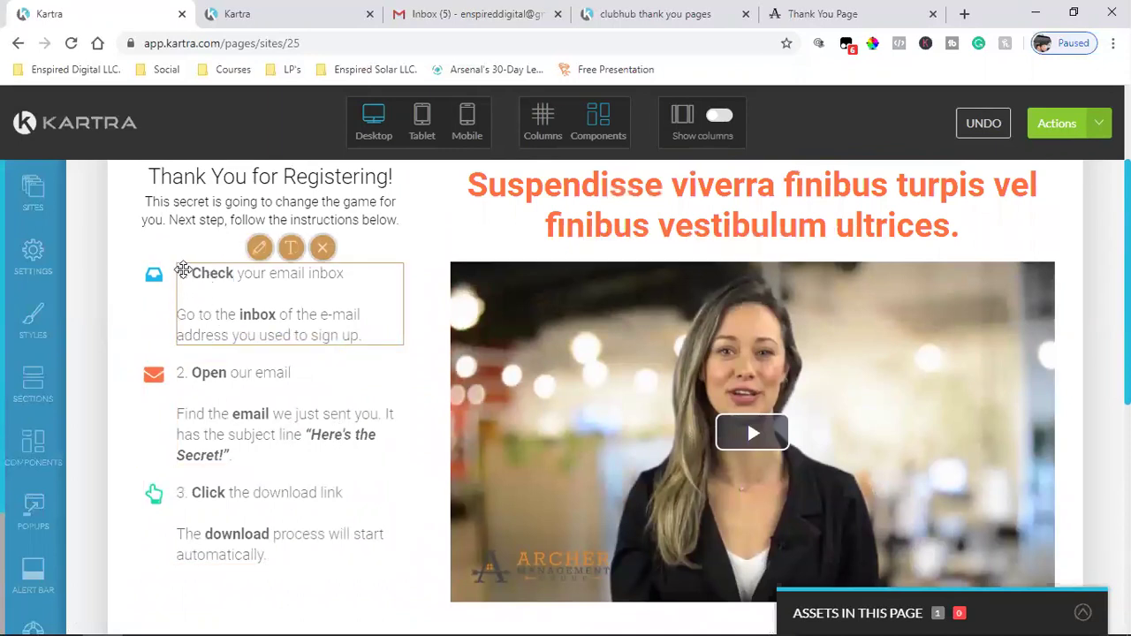
pyautogui.click(179, 273)
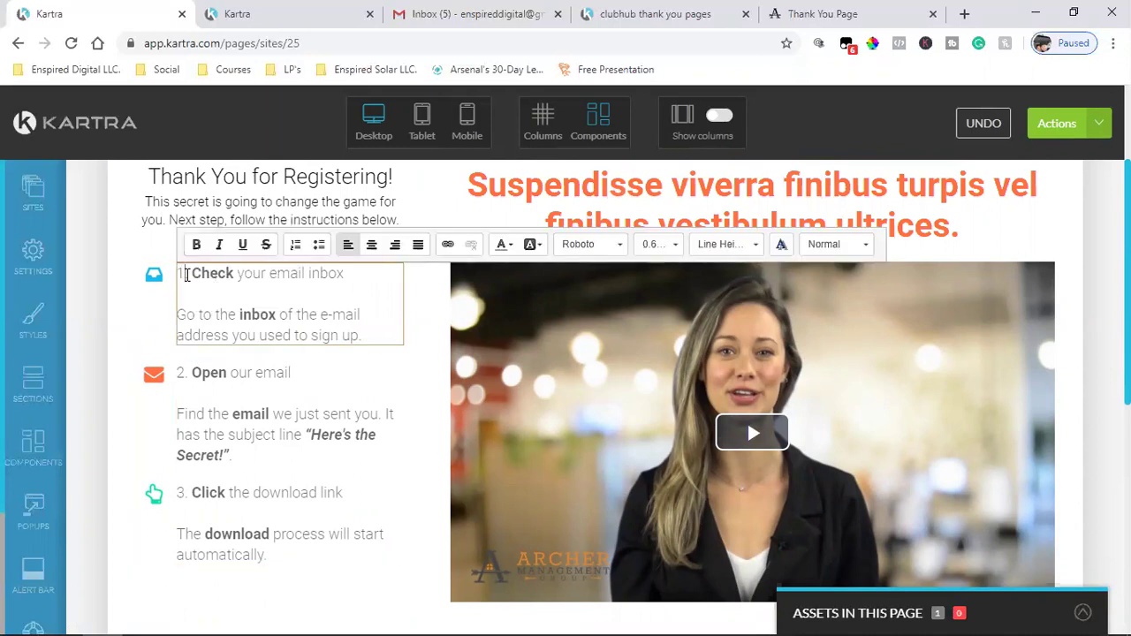
pyautogui.moveTo(234, 270); pyautogui.dragTo(180, 273)
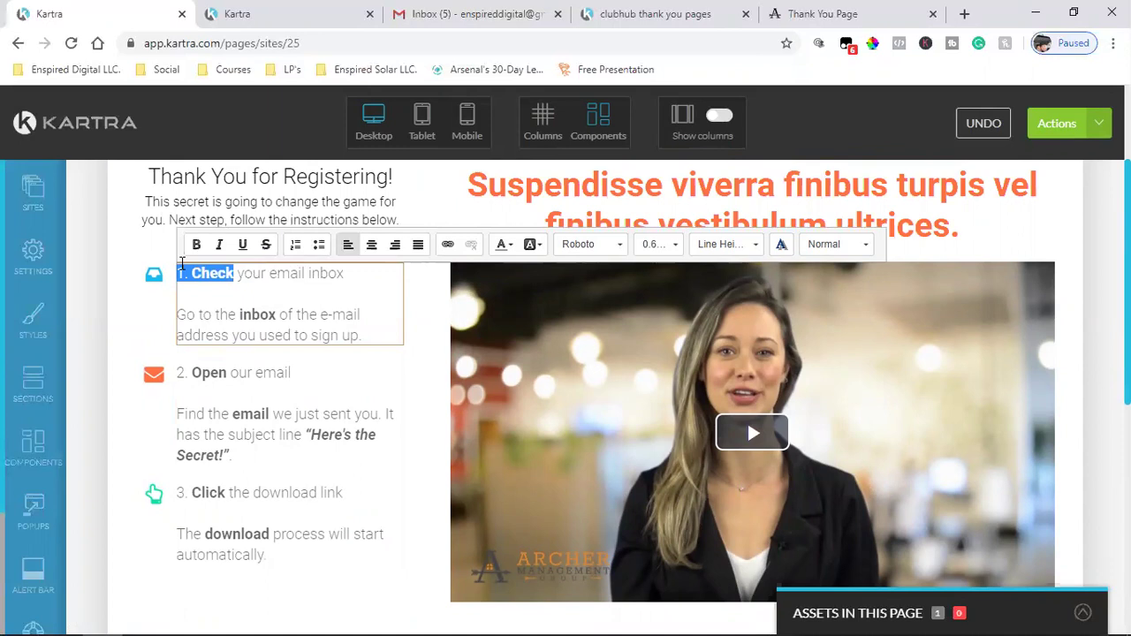
pyautogui.click(196, 245)
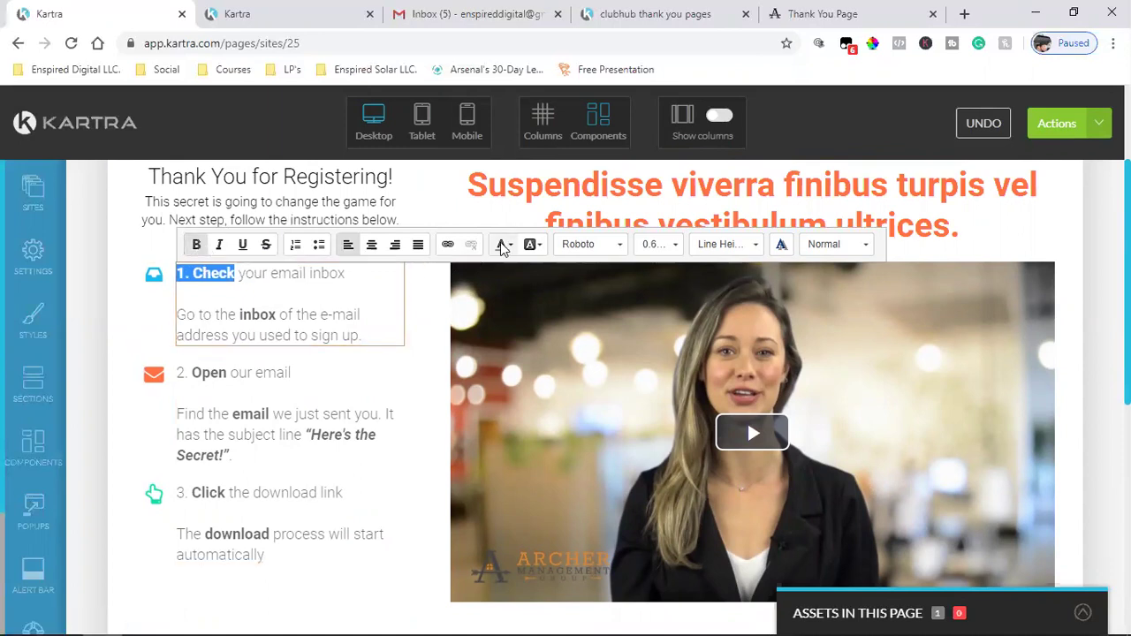
pyautogui.click(502, 245)
pyautogui.click(500, 292)
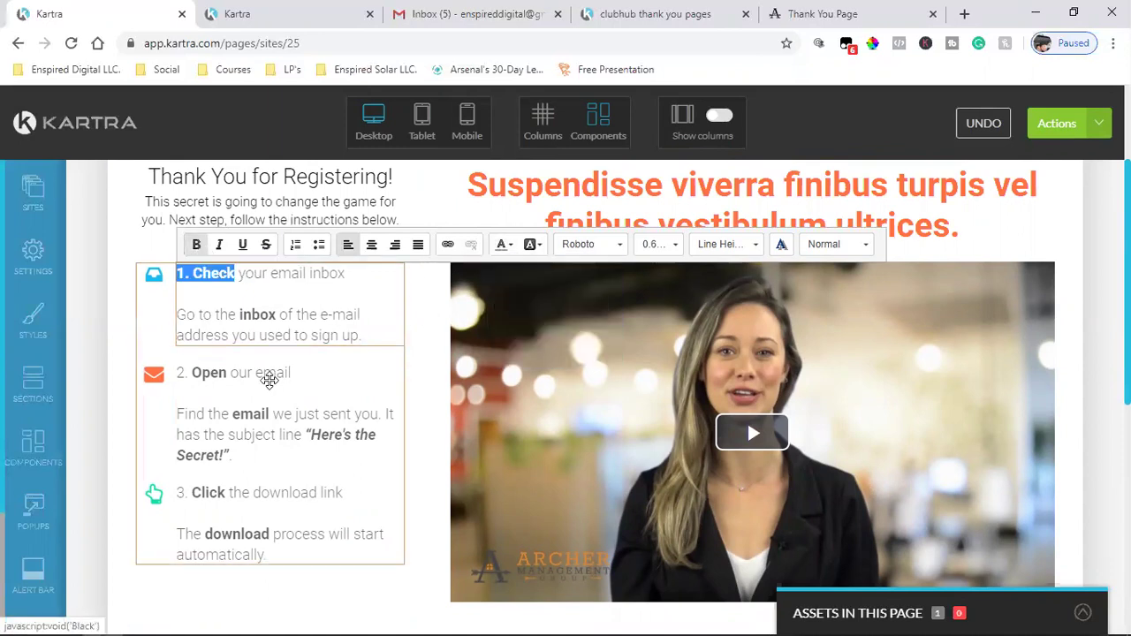
pyautogui.click(221, 439)
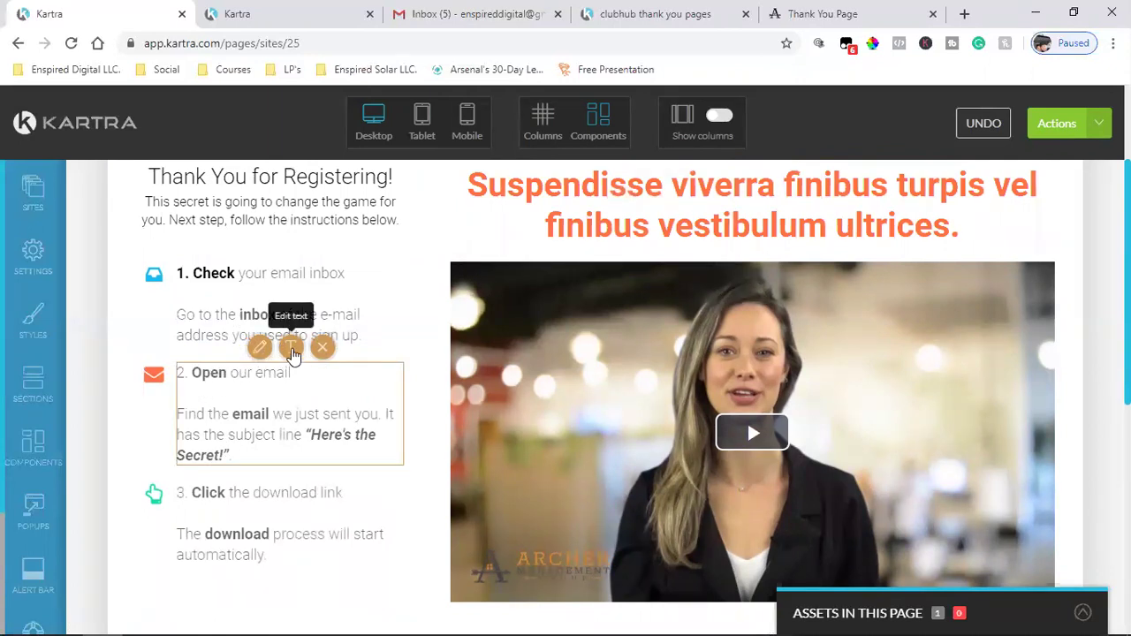
# - Darken the number '2.' and make the number '3.' bold and dark
pyautogui.click(292, 351)
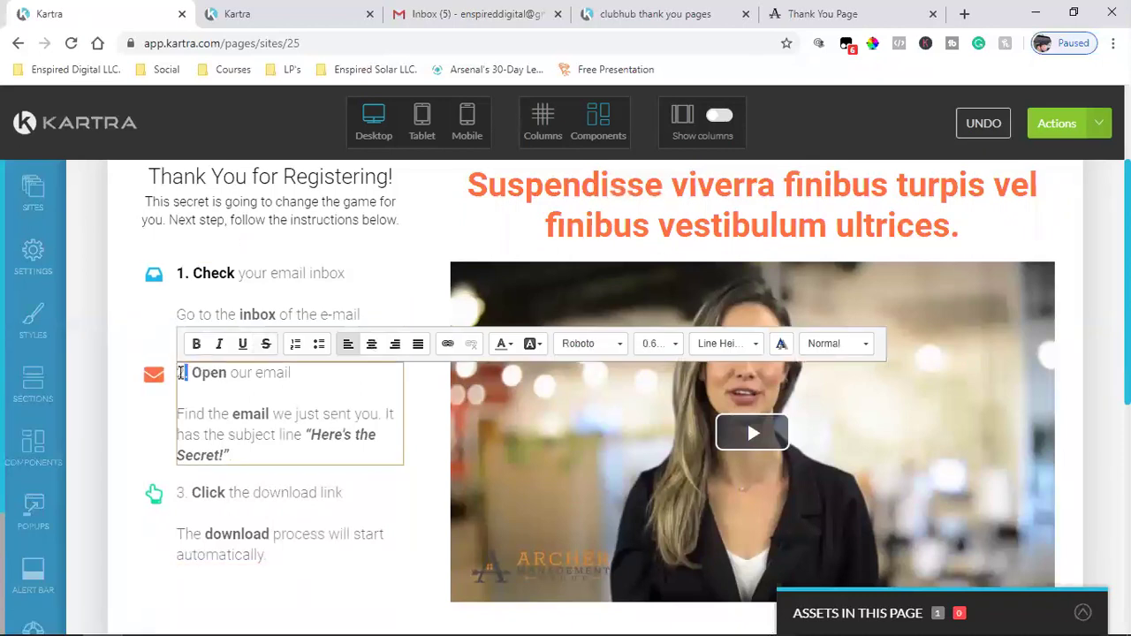
pyautogui.moveTo(187, 372); pyautogui.dragTo(191, 372)
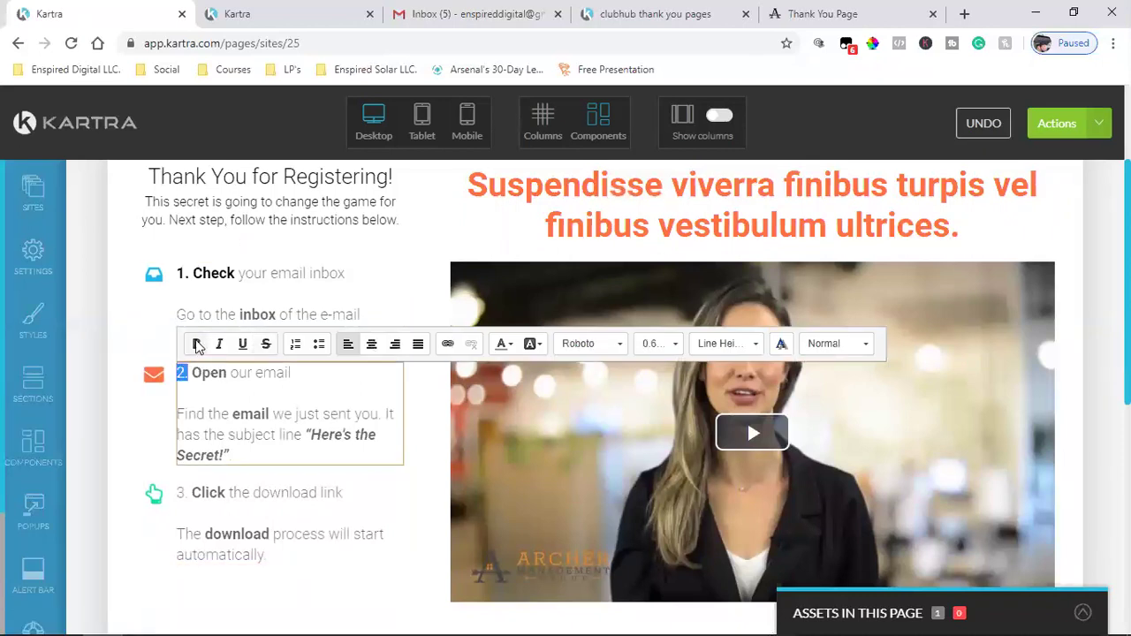
pyautogui.click(502, 345)
pyautogui.click(503, 393)
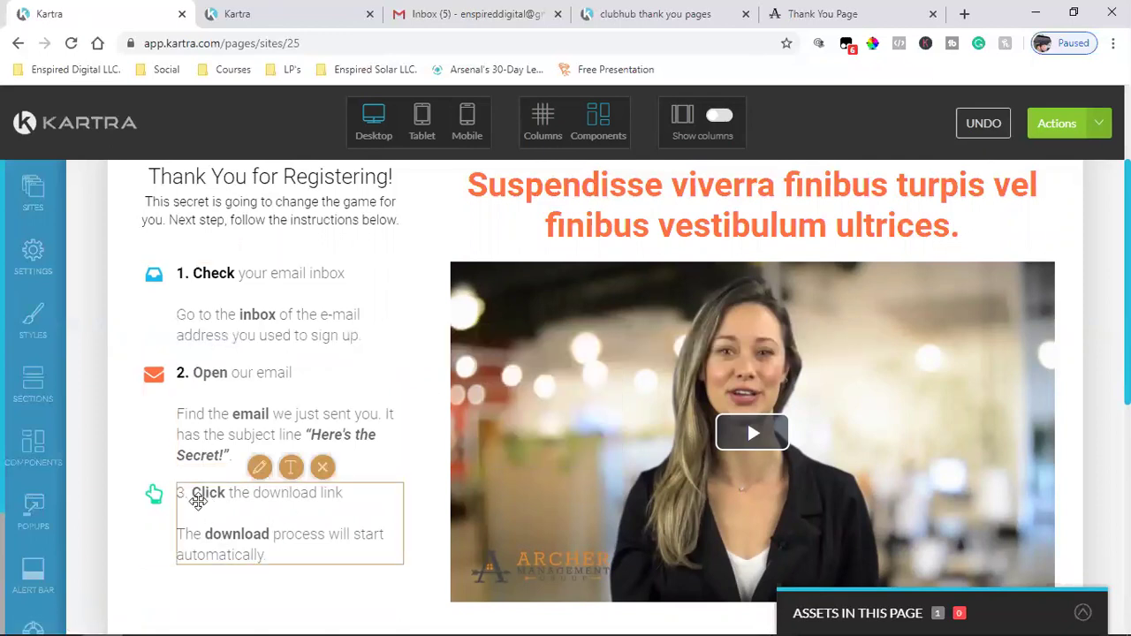
pyautogui.click(293, 468)
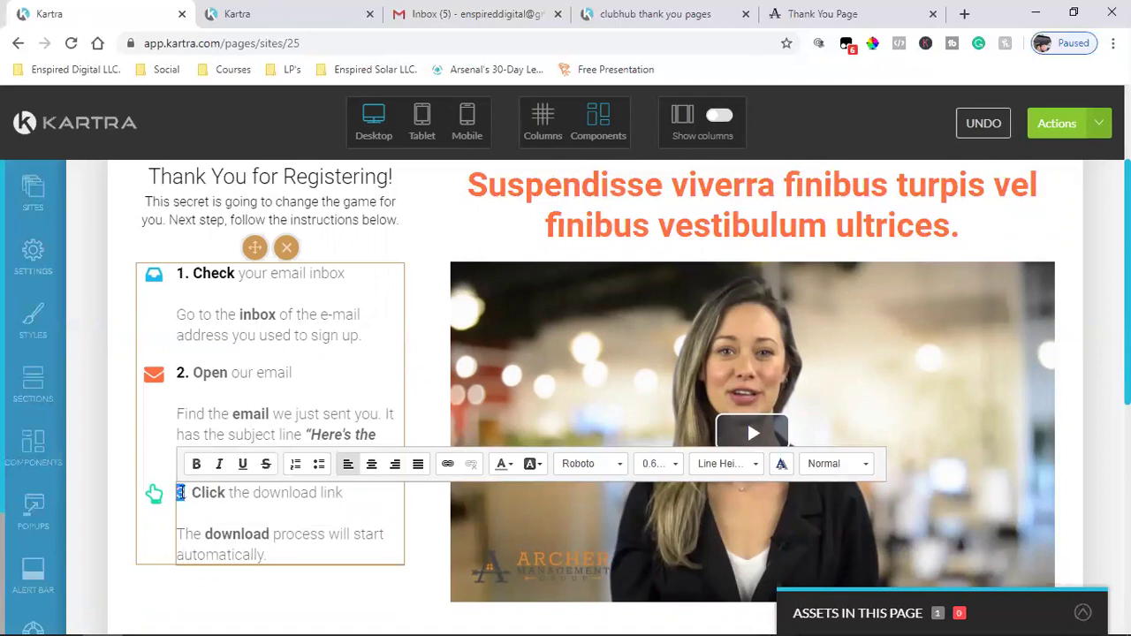
pyautogui.doubleClick(180, 493)
pyautogui.click(205, 466)
pyautogui.click(503, 465)
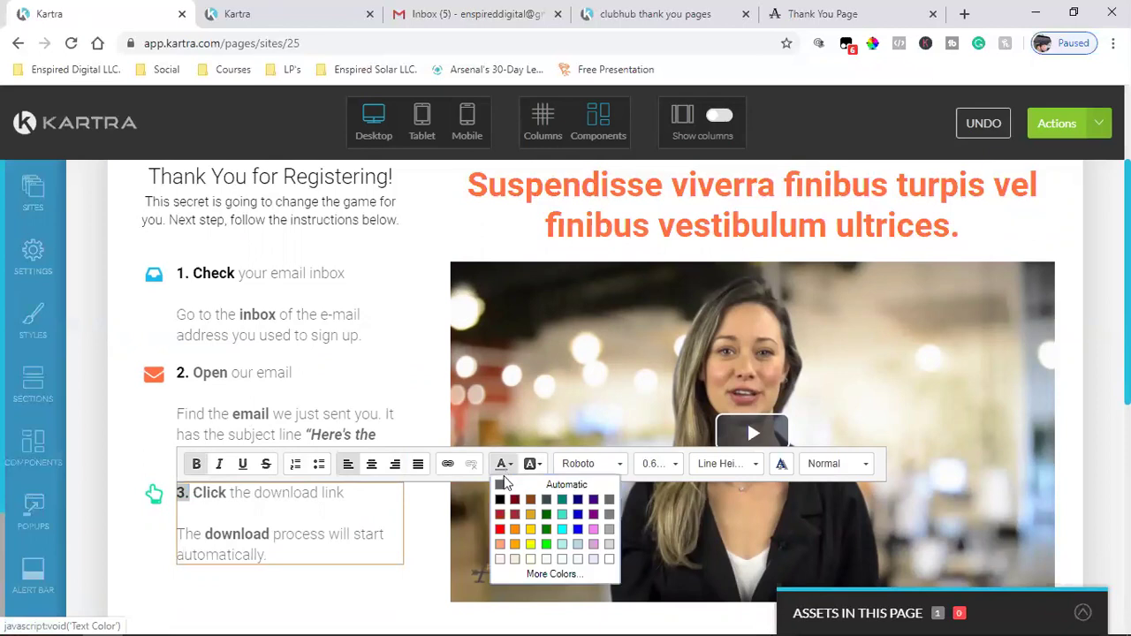
pyautogui.click(293, 414)
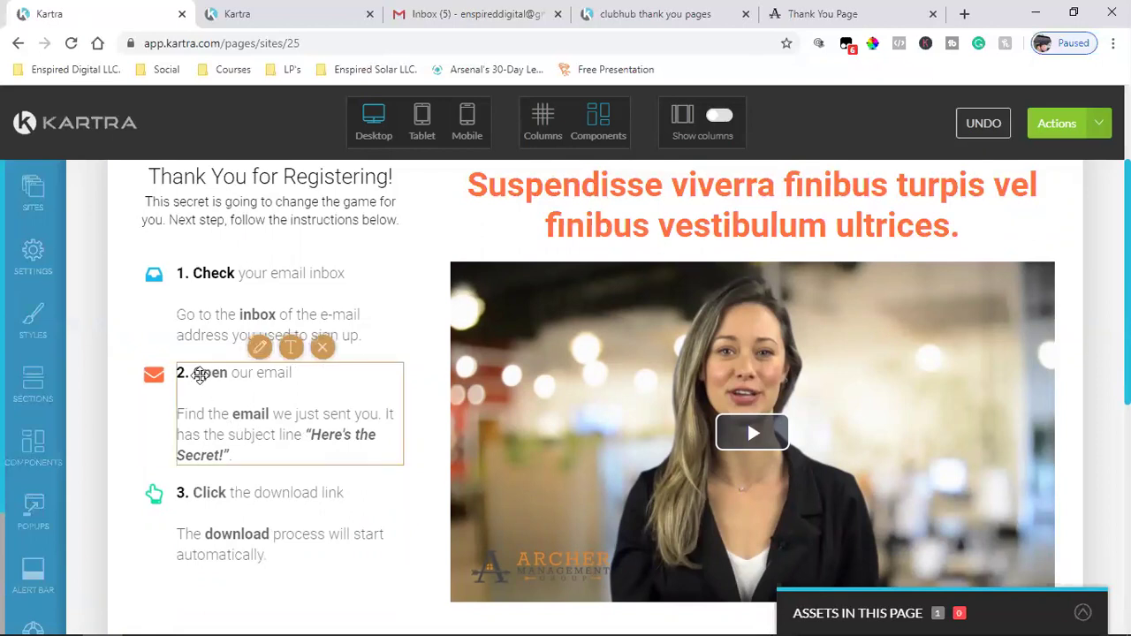
# - Make 'Open' in step 2 bold and black, then select 'Click' in step 3
pyautogui.click(296, 350)
pyautogui.moveTo(228, 373); pyautogui.dragTo(193, 373)
pyautogui.click(196, 344)
pyautogui.click(196, 344)
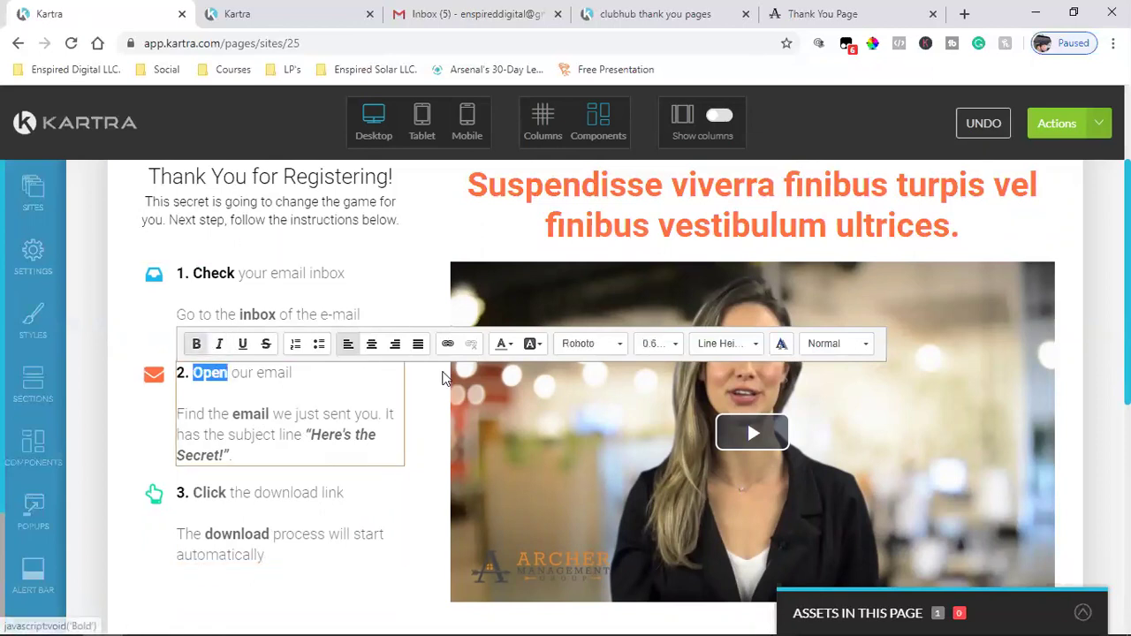
pyautogui.click(505, 344)
pyautogui.click(499, 380)
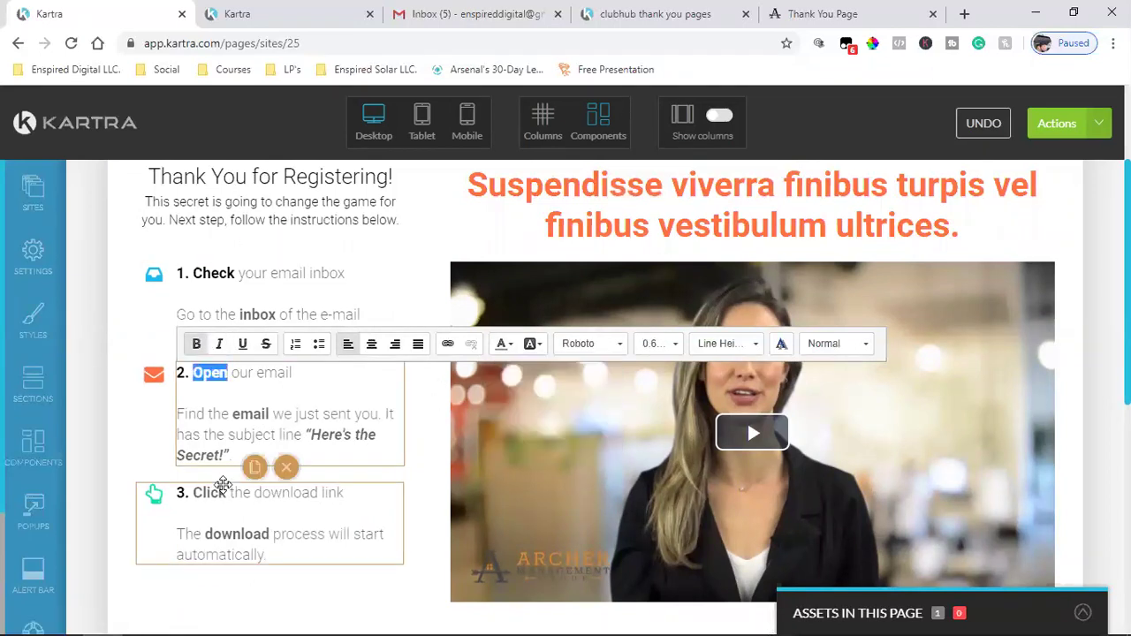
pyautogui.click(221, 497)
pyautogui.click(291, 469)
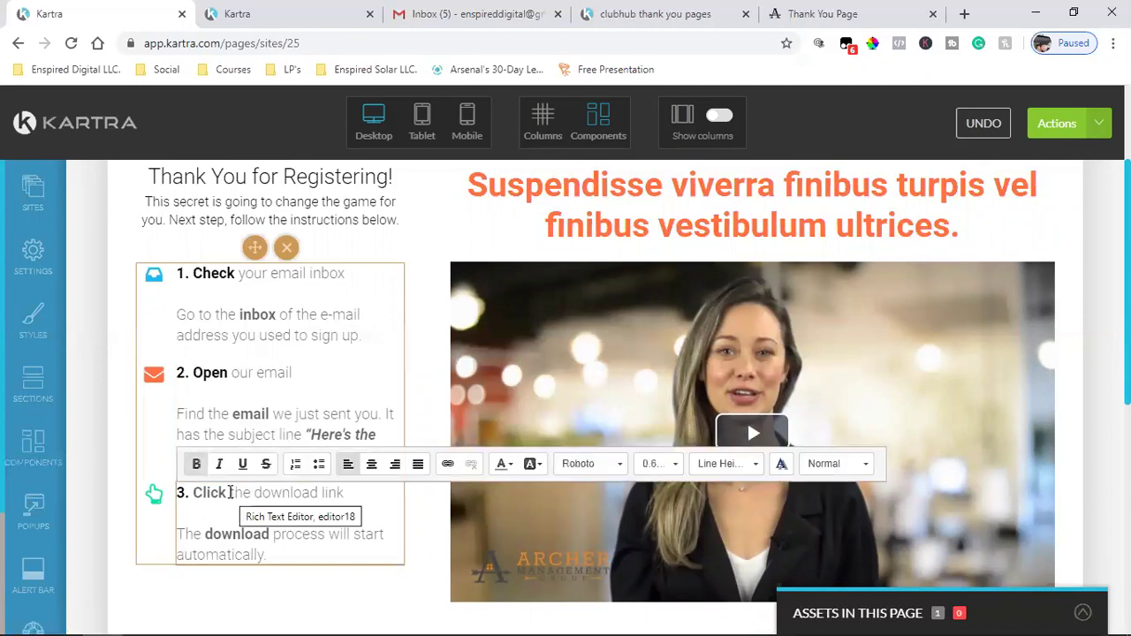
pyautogui.moveTo(226, 492); pyautogui.dragTo(193, 493)
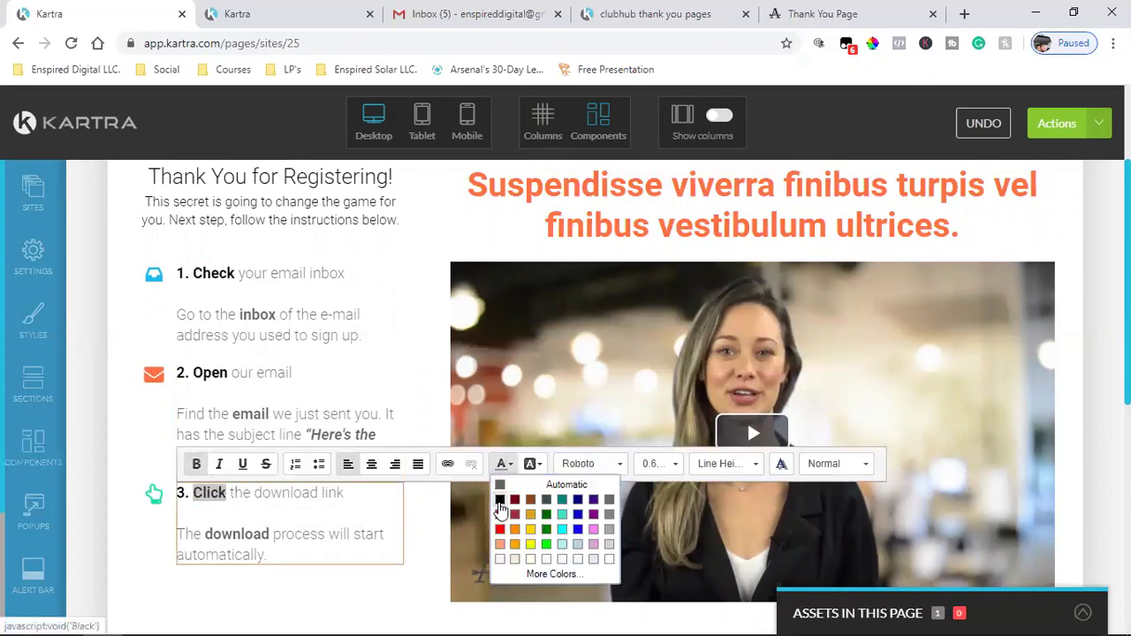
pyautogui.click(256, 414)
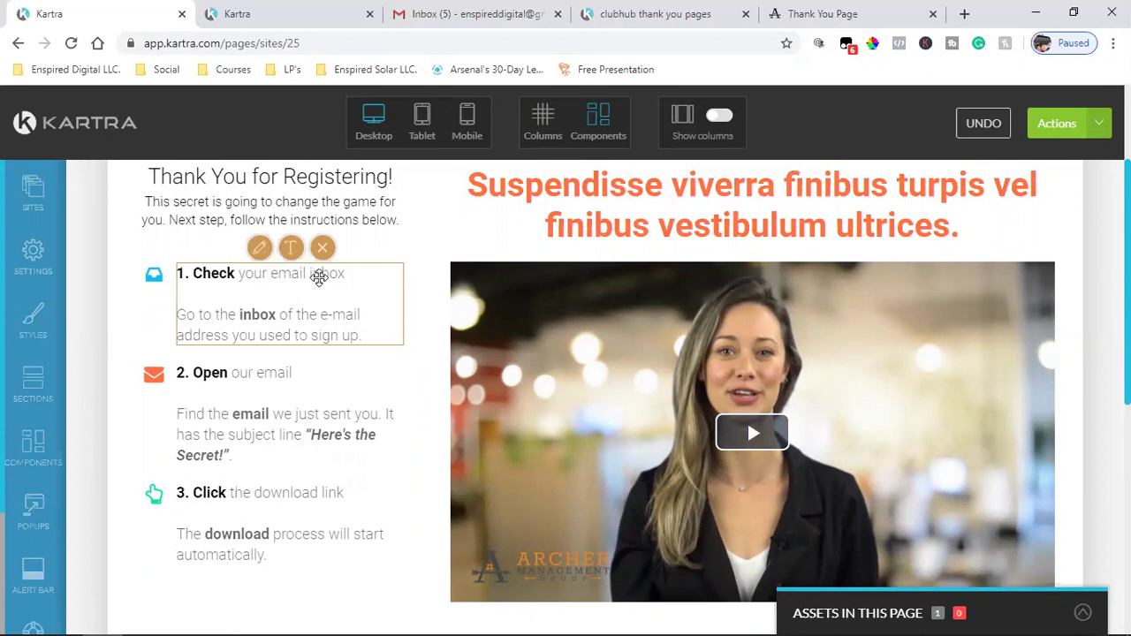
# - Make 'your email inbox' in step 1 bold and black
pyautogui.click(290, 247)
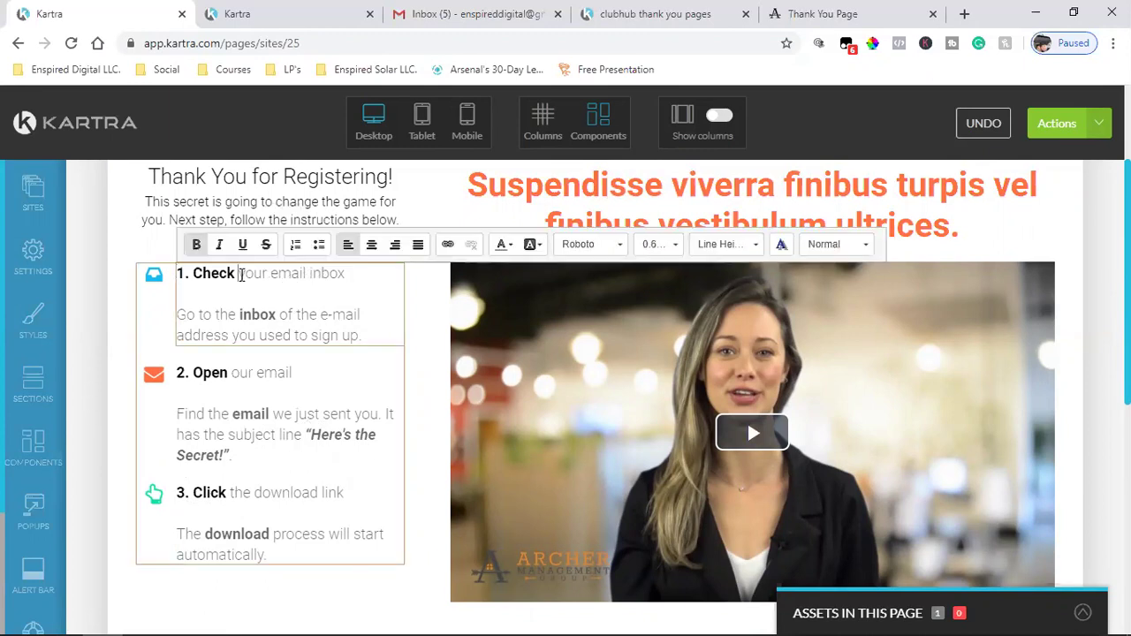
pyautogui.moveTo(239, 275); pyautogui.dragTo(335, 275)
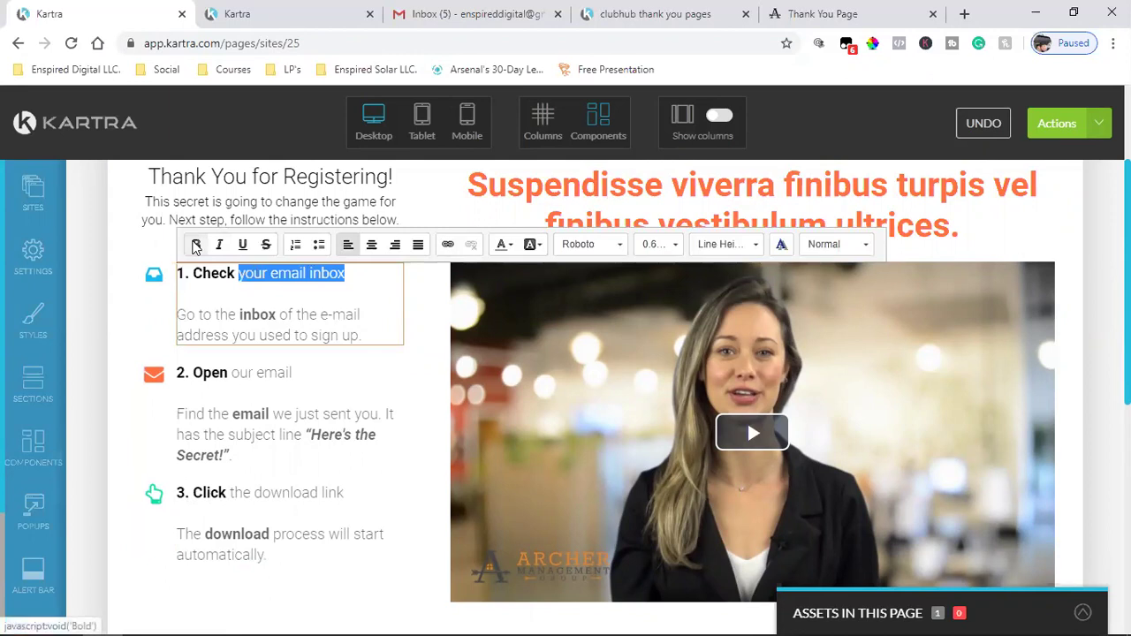
pyautogui.click(196, 245)
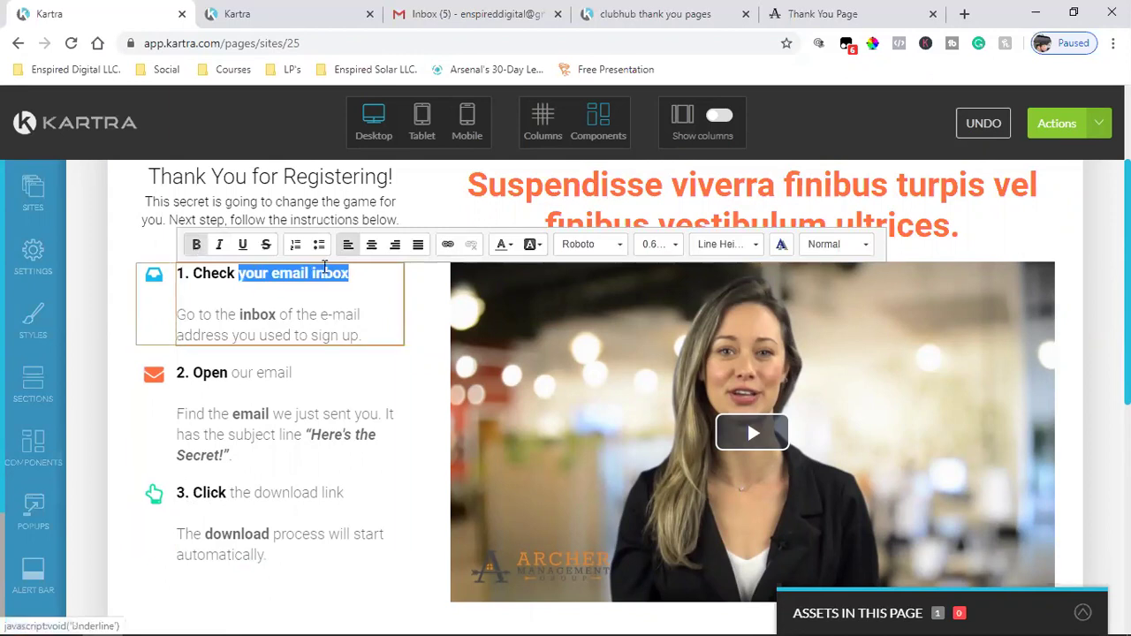
pyautogui.click(503, 245)
pyautogui.click(499, 283)
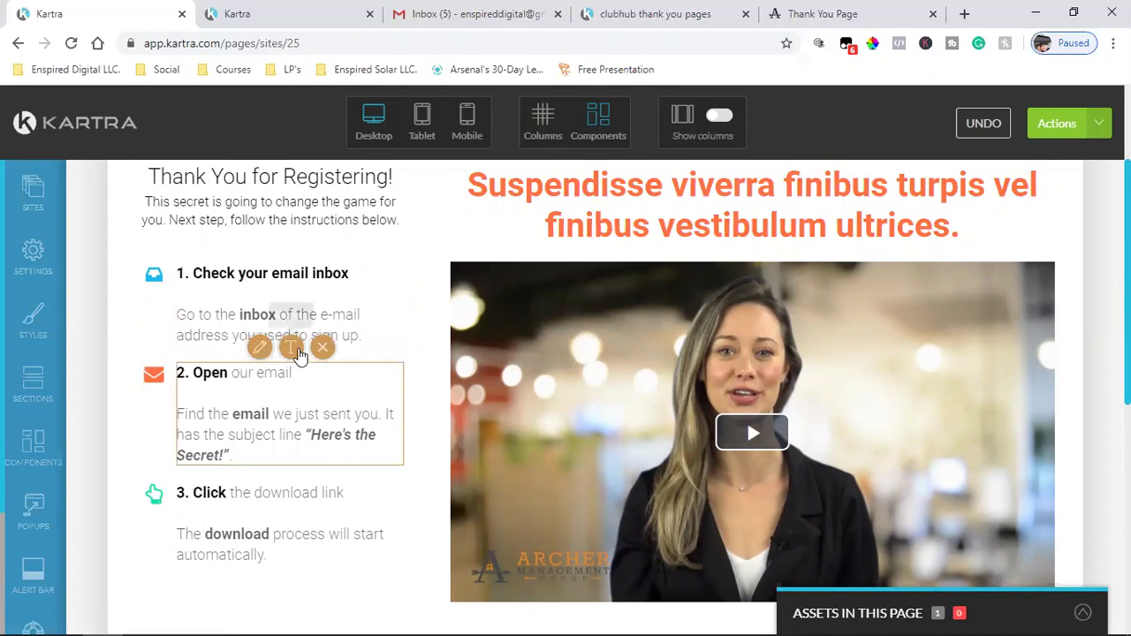
# - Colour 'our email' in step 2 black
pyautogui.click(295, 370)
pyautogui.moveTo(295, 370); pyautogui.dragTo(228, 371)
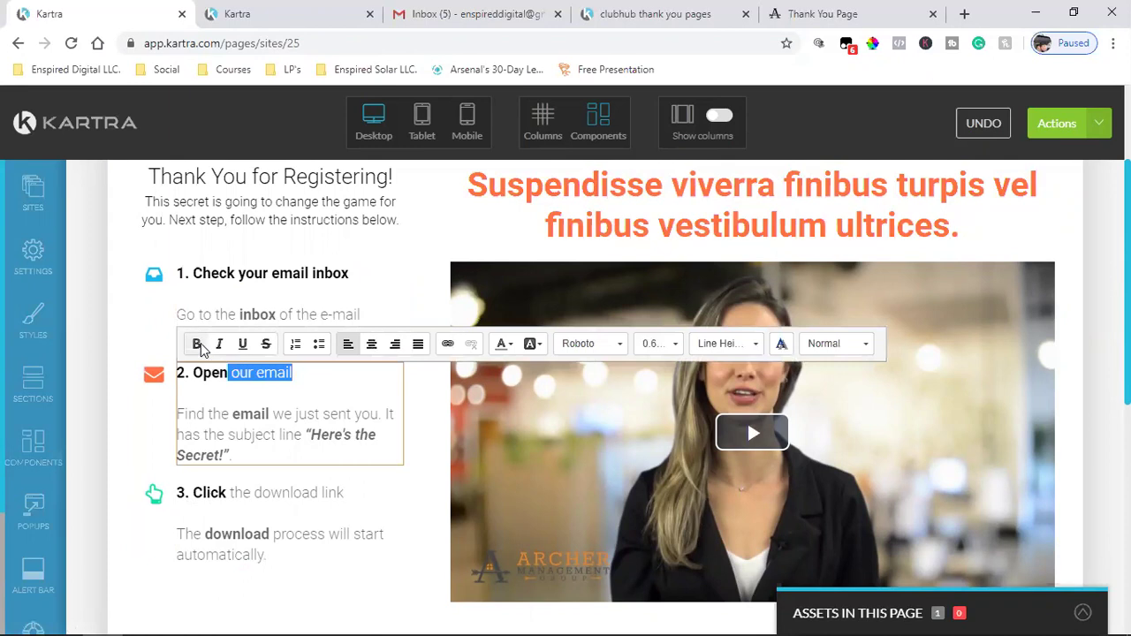
pyautogui.click(511, 350)
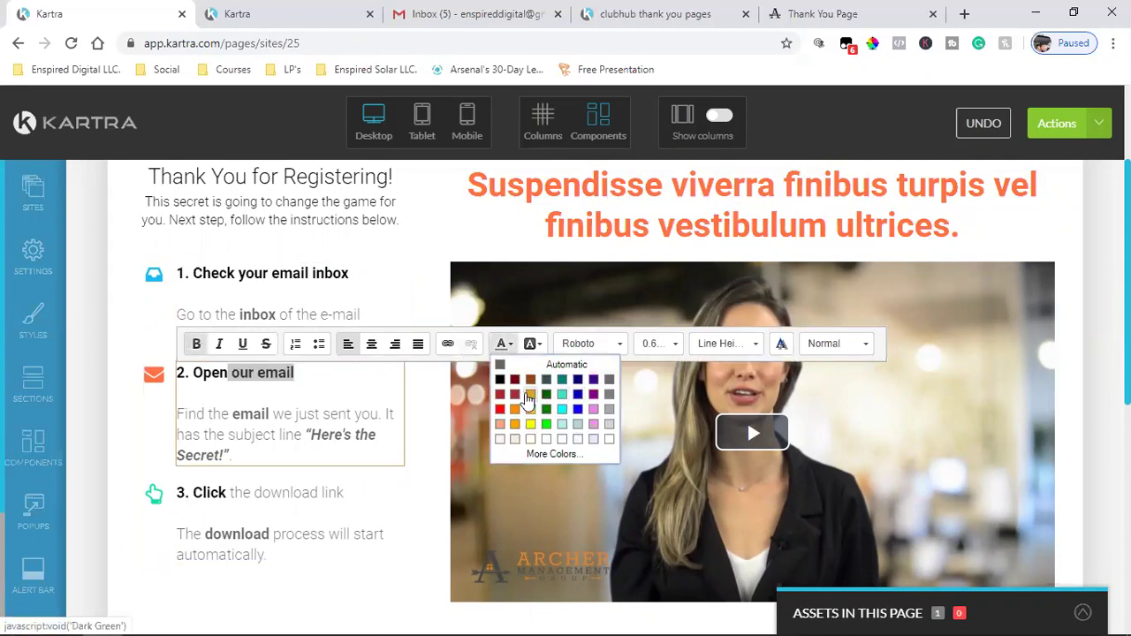
pyautogui.click(498, 387)
pyautogui.click(231, 414)
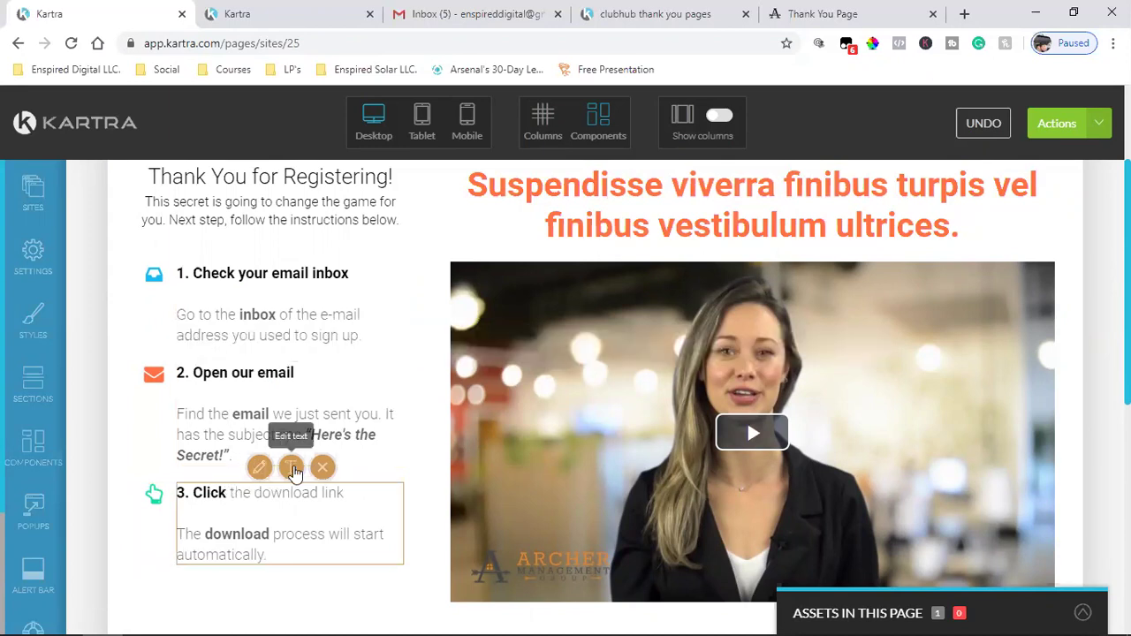
# - Colour the download link in step 3 black and finish editing
pyautogui.click(336, 493)
pyautogui.moveTo(344, 492); pyautogui.dragTo(229, 492)
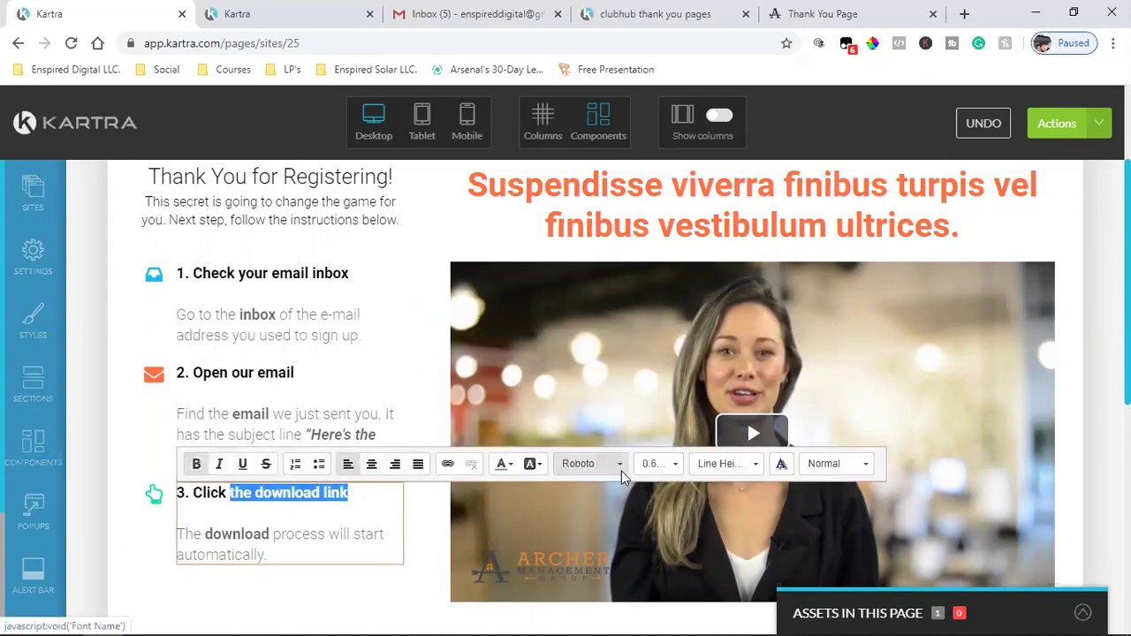
pyautogui.click(502, 464)
pyautogui.click(500, 501)
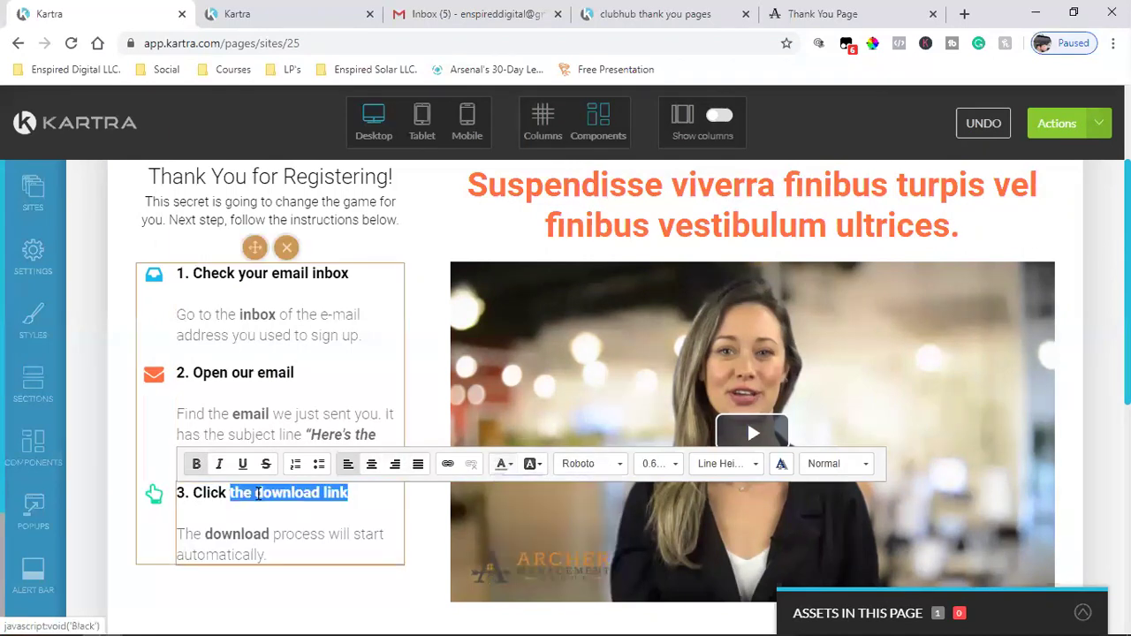
pyautogui.click(260, 519)
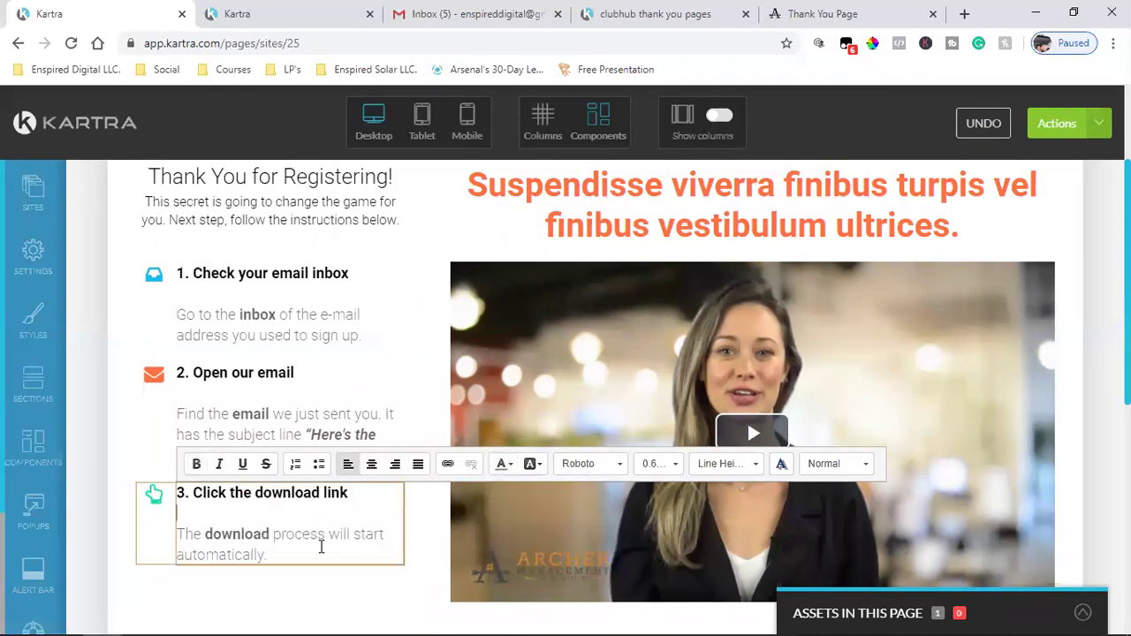
pyautogui.click(320, 346)
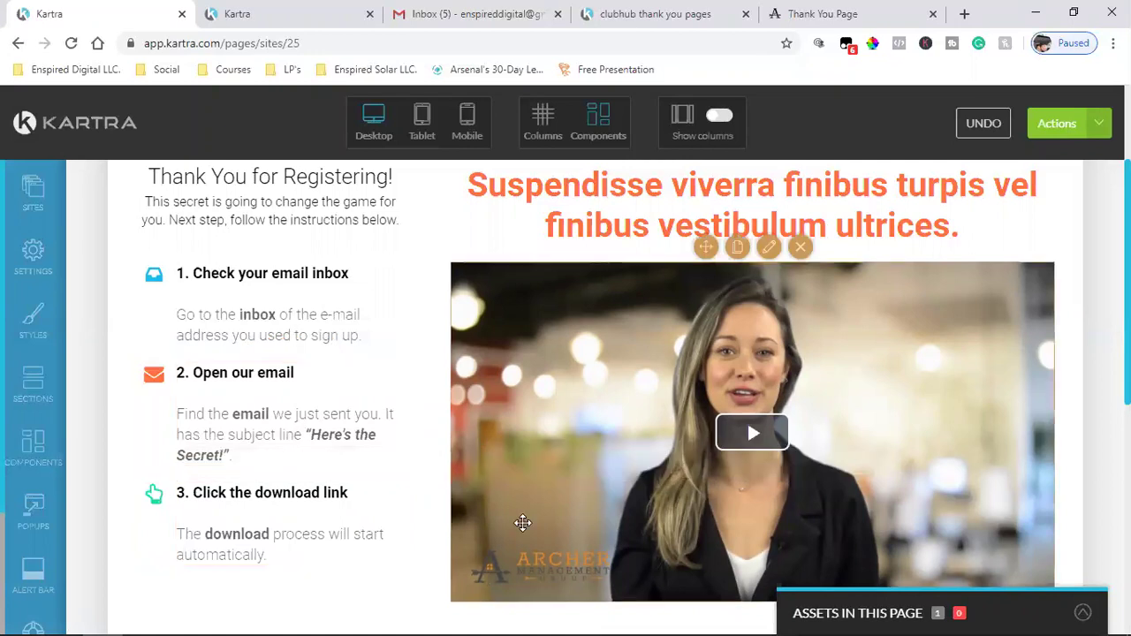
# - Compare the live Thank You page footer, then scroll the editor to the footer Facebook icon
pyautogui.scroll(-5, 189, 549)
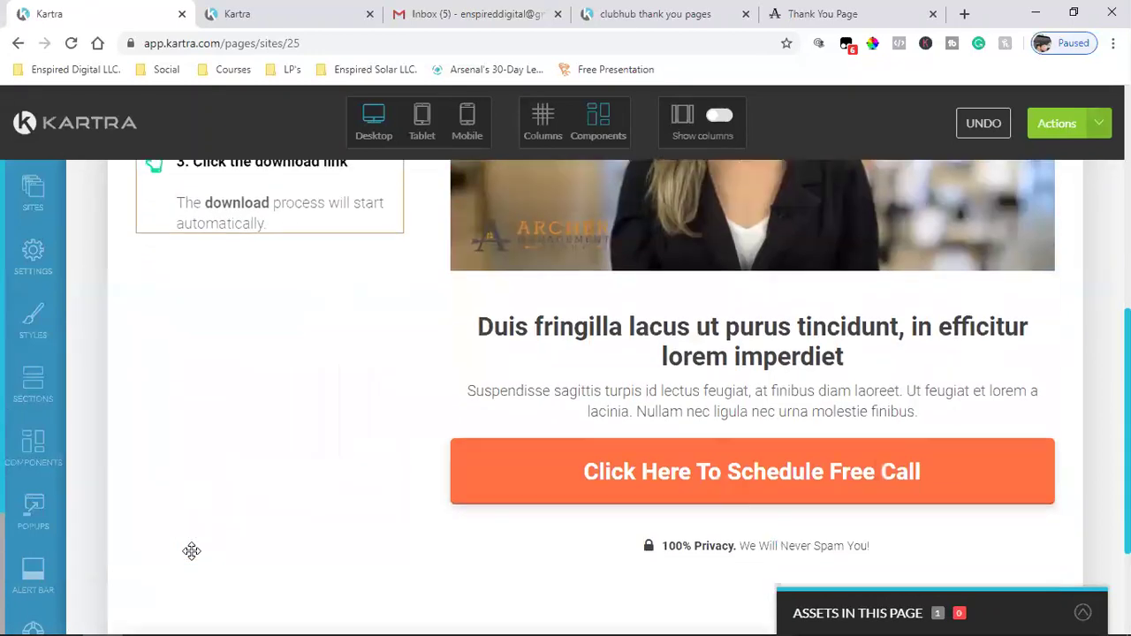
pyautogui.scroll(5, 189, 549)
pyautogui.click(654, 14)
pyautogui.scroll(-3, 733, 404)
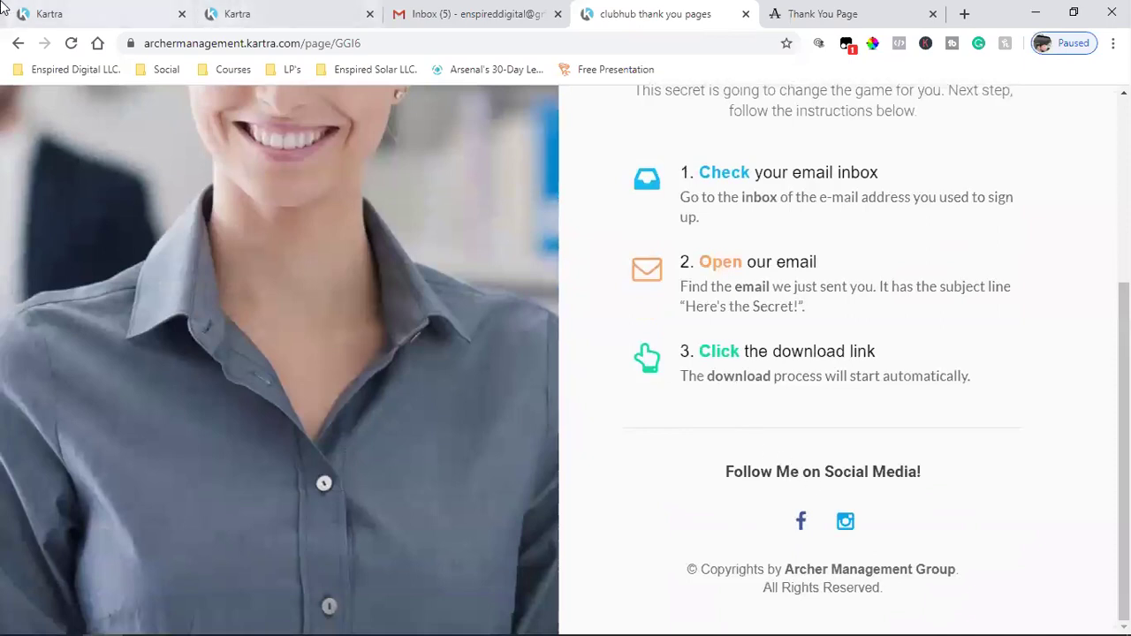
pyautogui.click(53, 14)
pyautogui.scroll(-6, 819, 505)
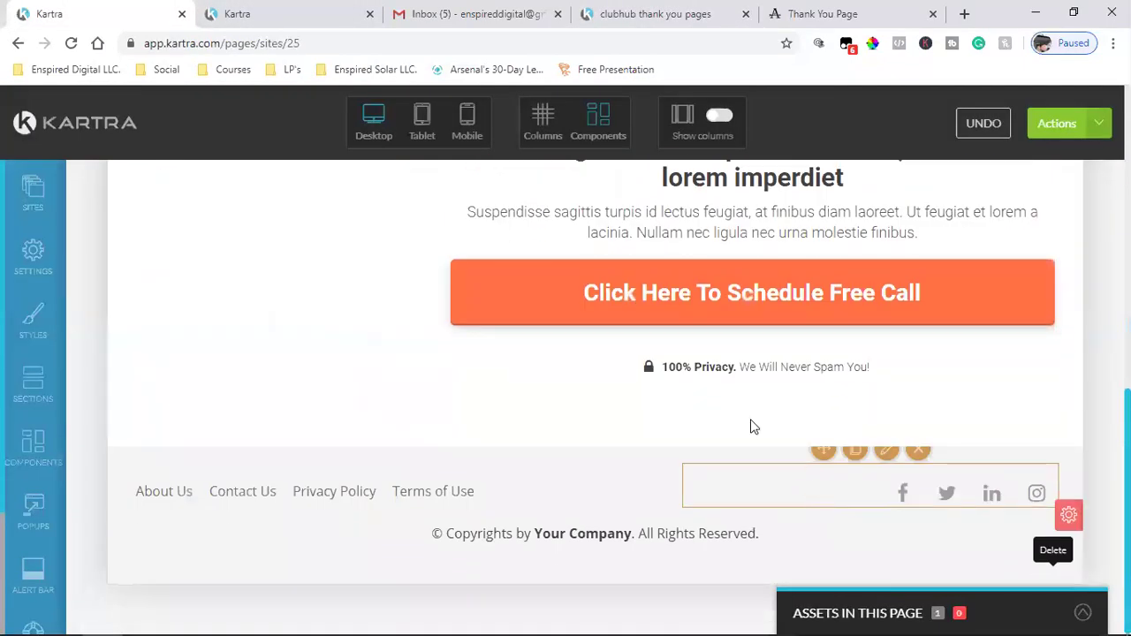
pyautogui.moveTo(903, 494)
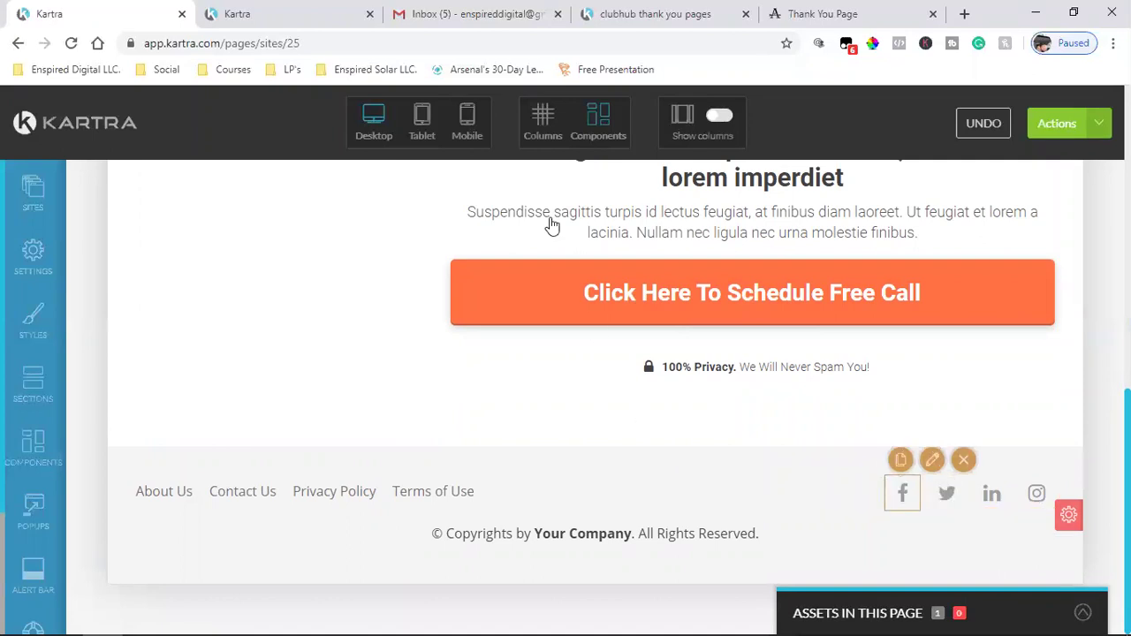
# - Search Facebook for Archer Management Group and open its page in a new tab
pyautogui.click(964, 14)
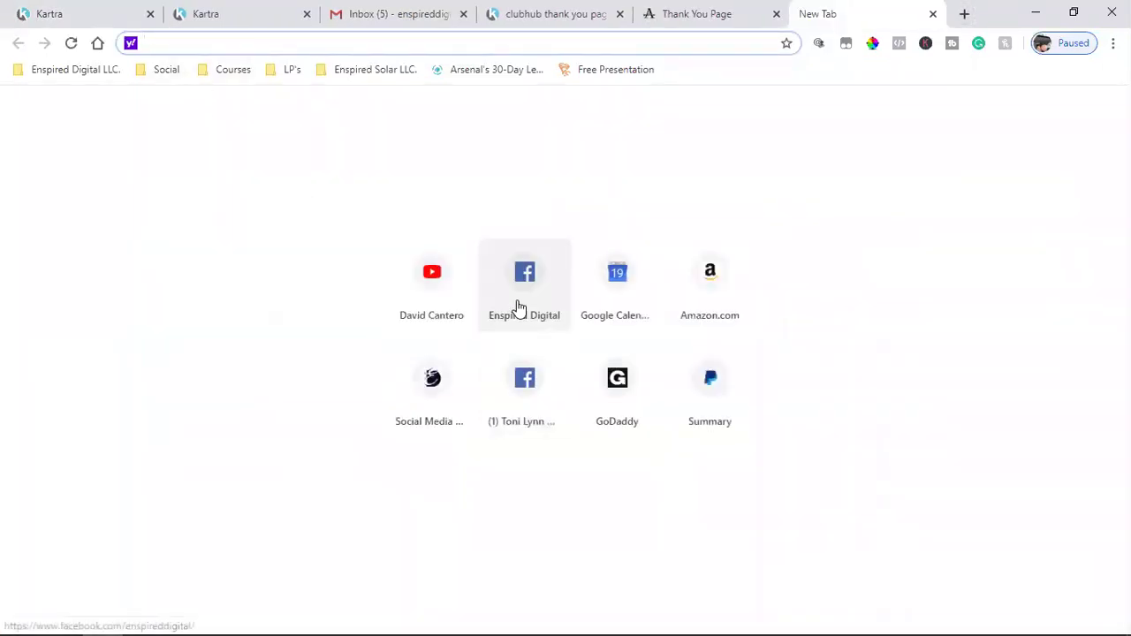
pyautogui.click(519, 305)
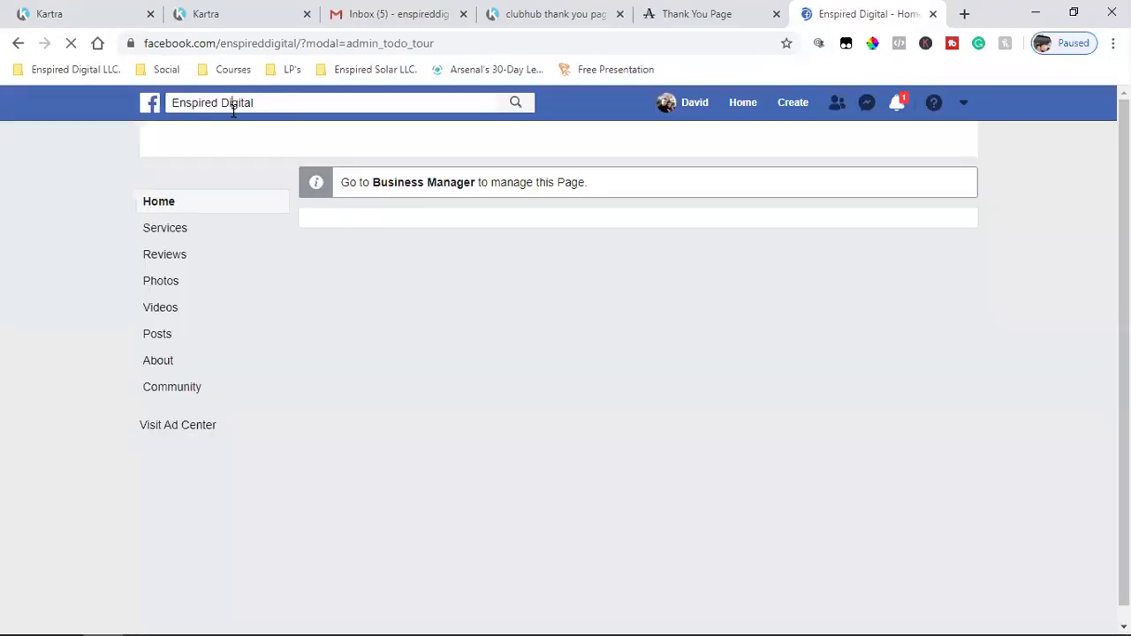
pyautogui.click(237, 102)
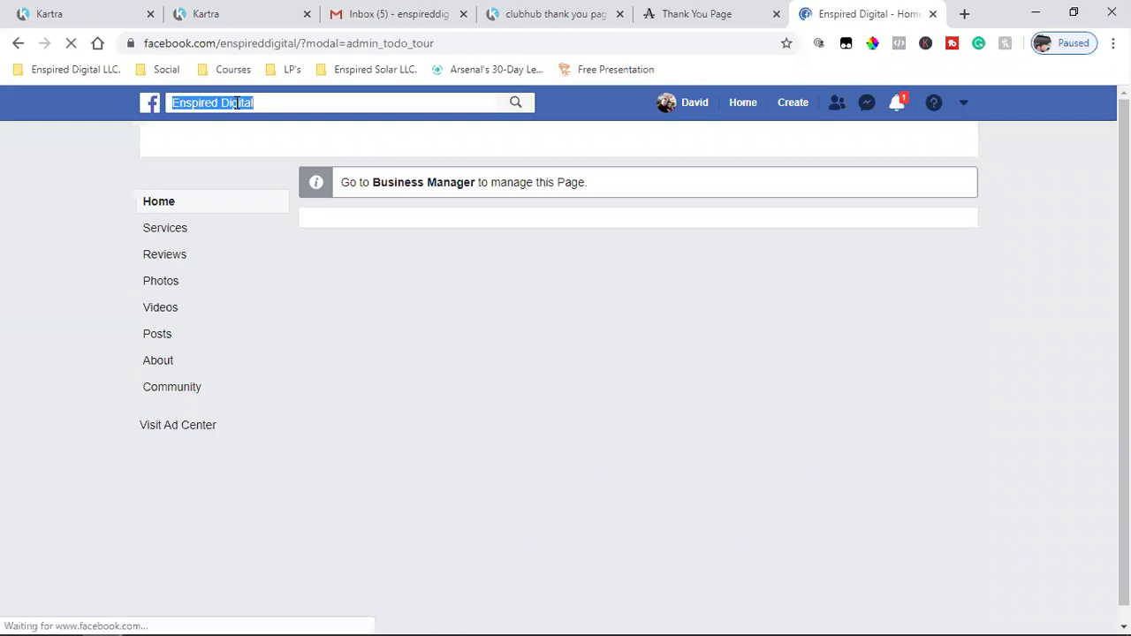
pyautogui.press('End')
pyautogui.write('archer')
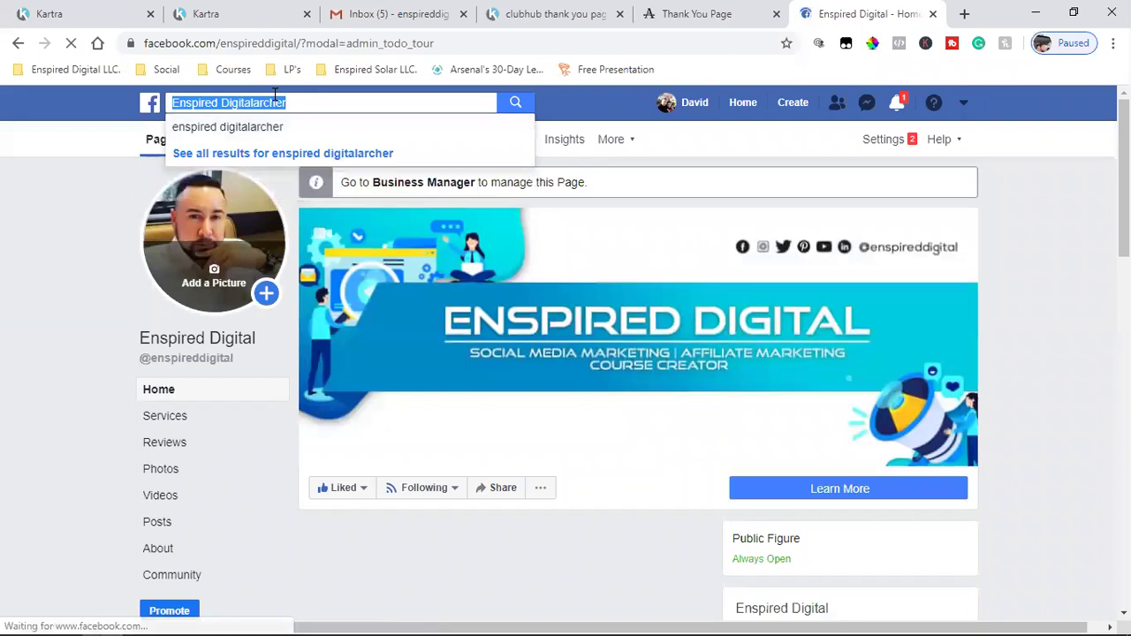
pyautogui.write('a')
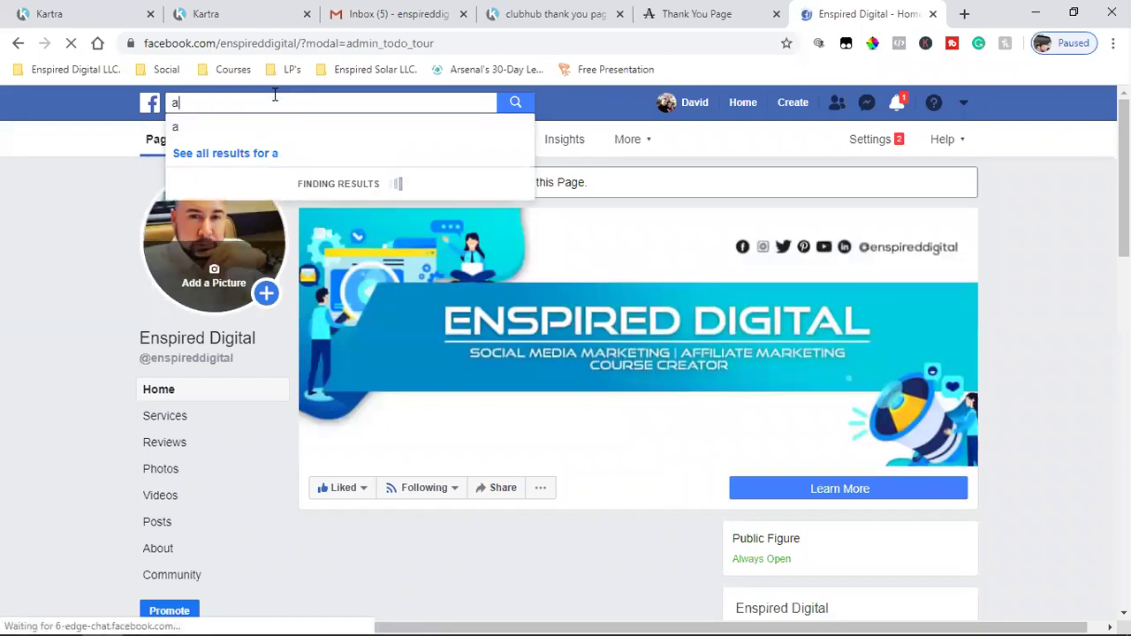
pyautogui.write('rcher')
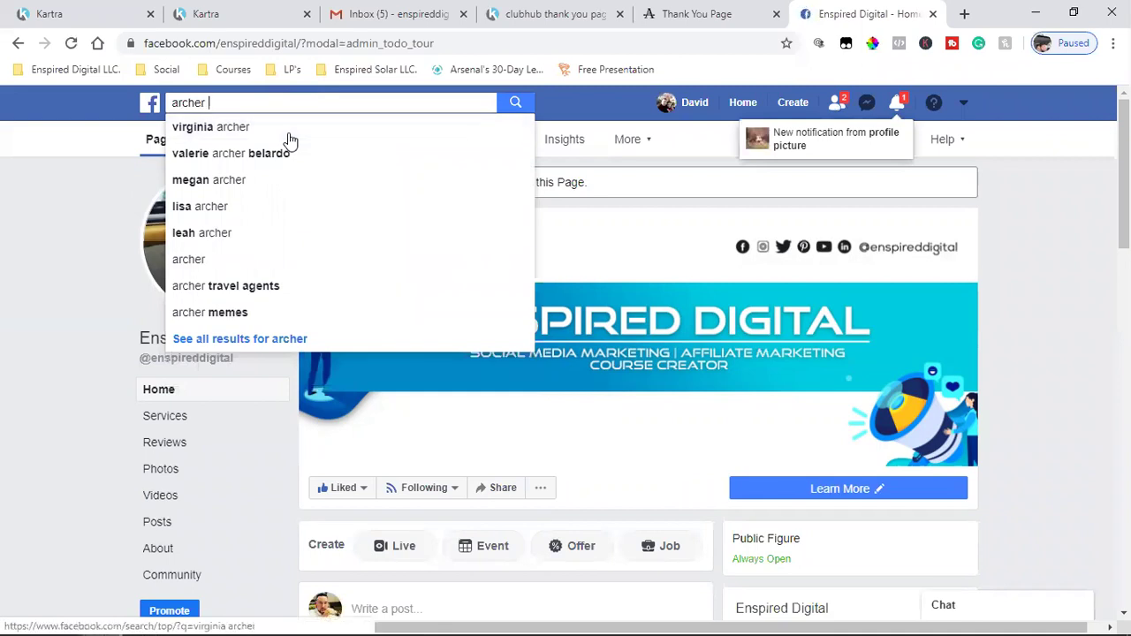
pyautogui.write(' mana')
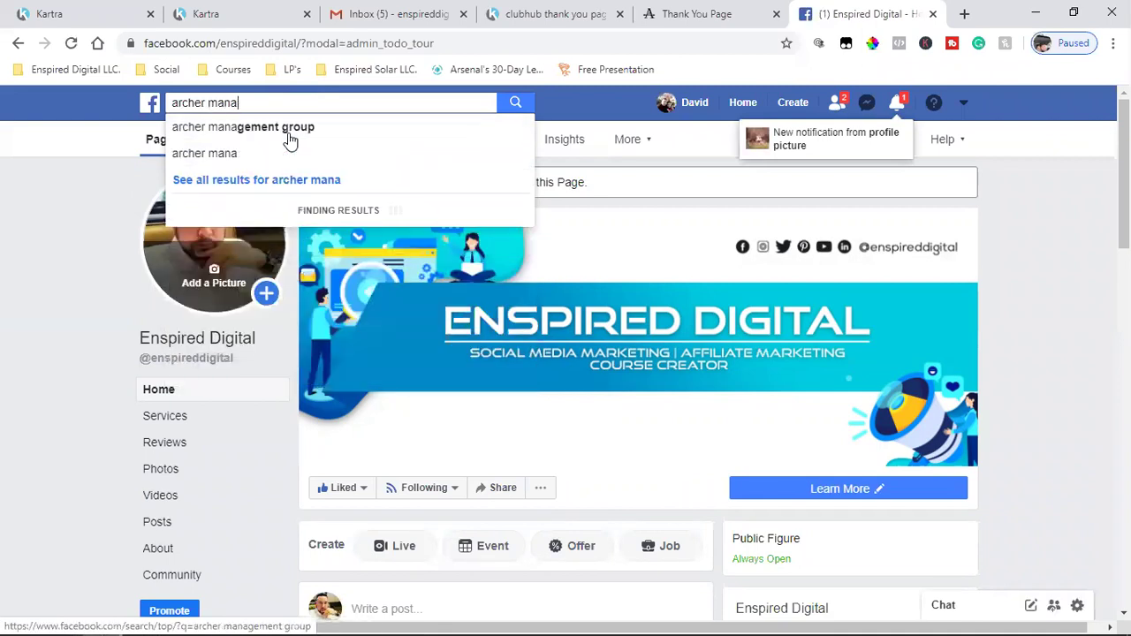
pyautogui.click(290, 139)
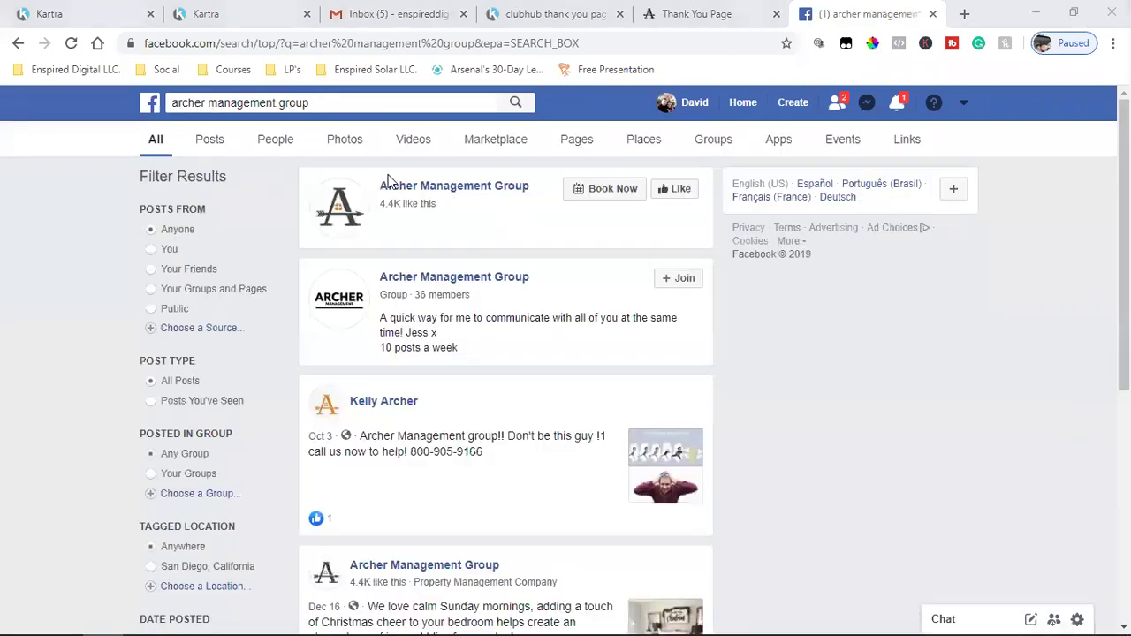
pyautogui.click(397, 184)
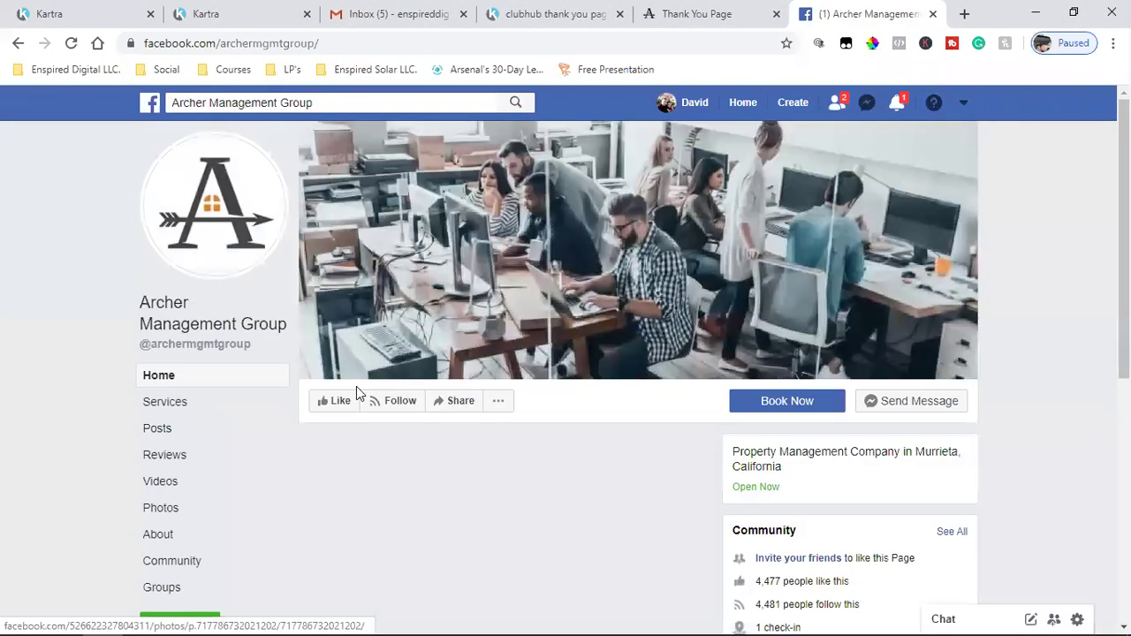
# - Like the Archer Management Group page and copy its web address
pyautogui.click(320, 407)
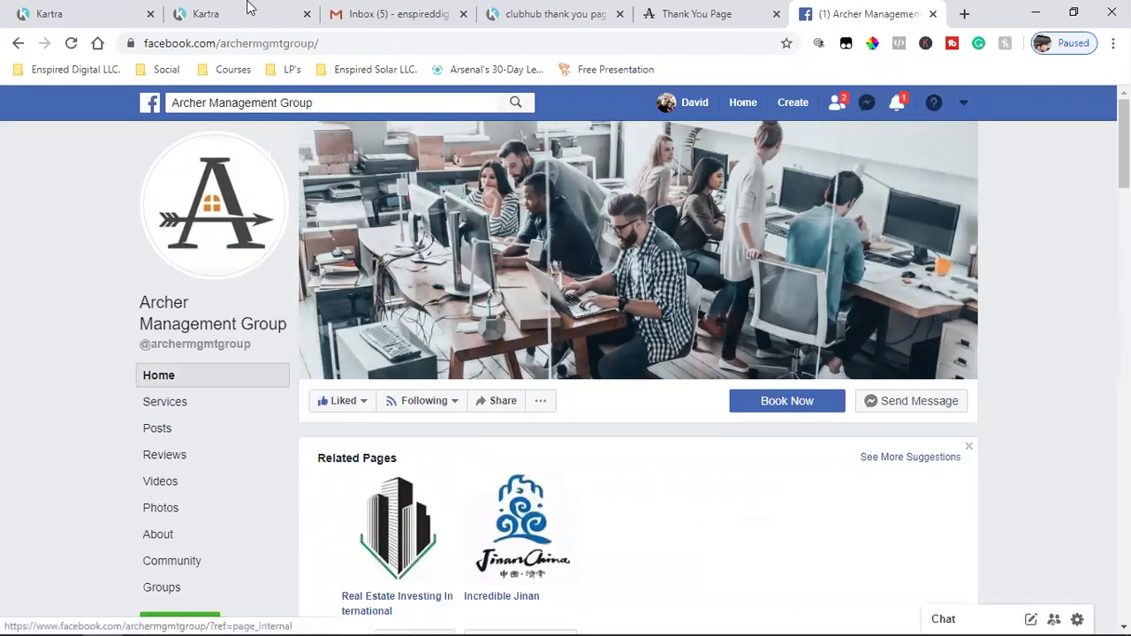
pyautogui.click(223, 43)
pyautogui.rightClick(227, 44)
pyautogui.click(280, 135)
pyautogui.click(76, 13)
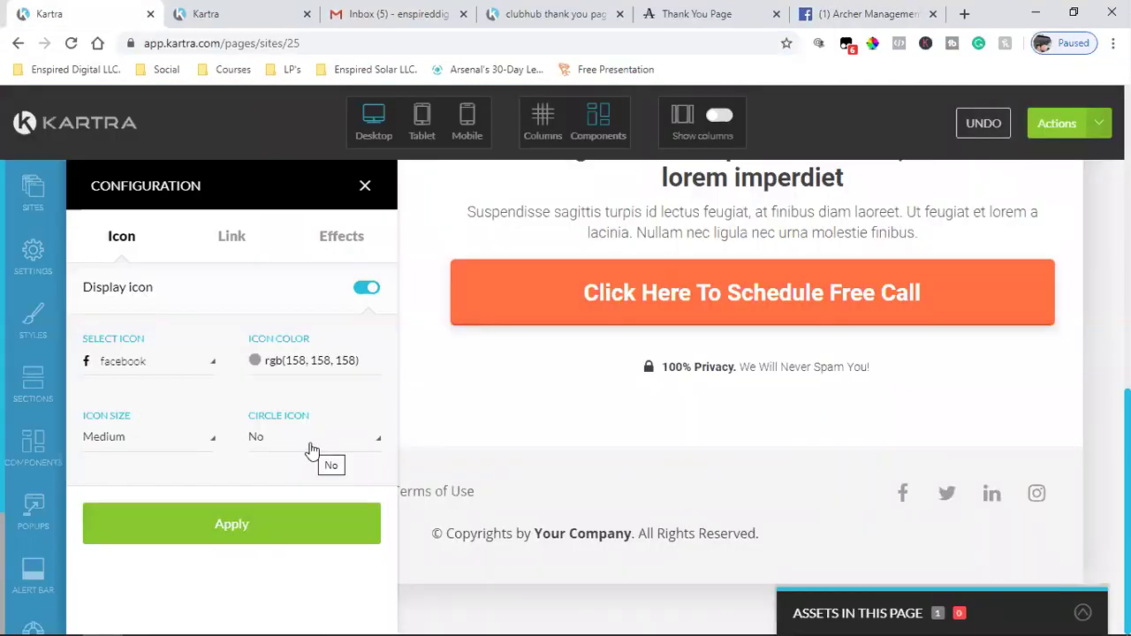
pyautogui.click(232, 252)
pyautogui.scroll(-2, 207, 404)
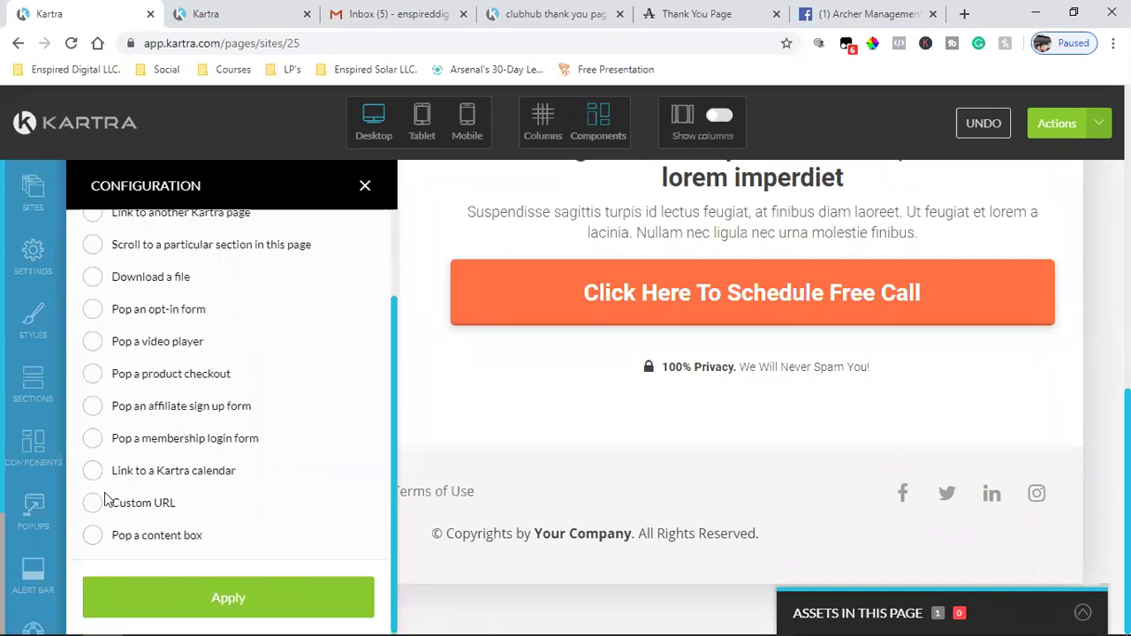
pyautogui.click(92, 504)
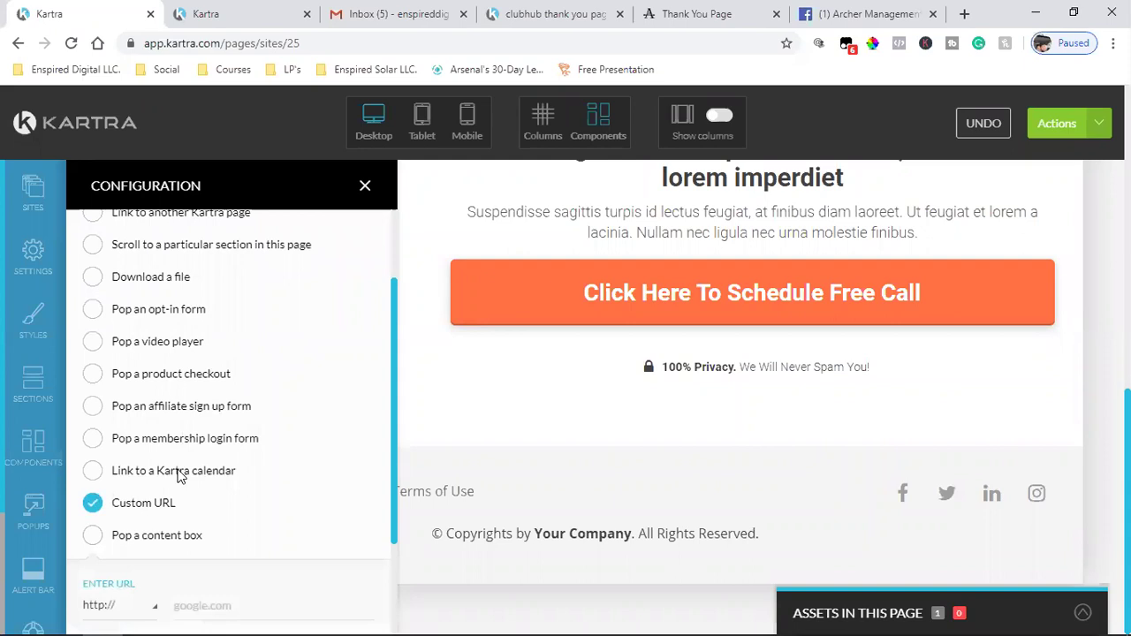
pyautogui.scroll(-2, 197, 508)
pyautogui.hotkey('ctrl', 'v')
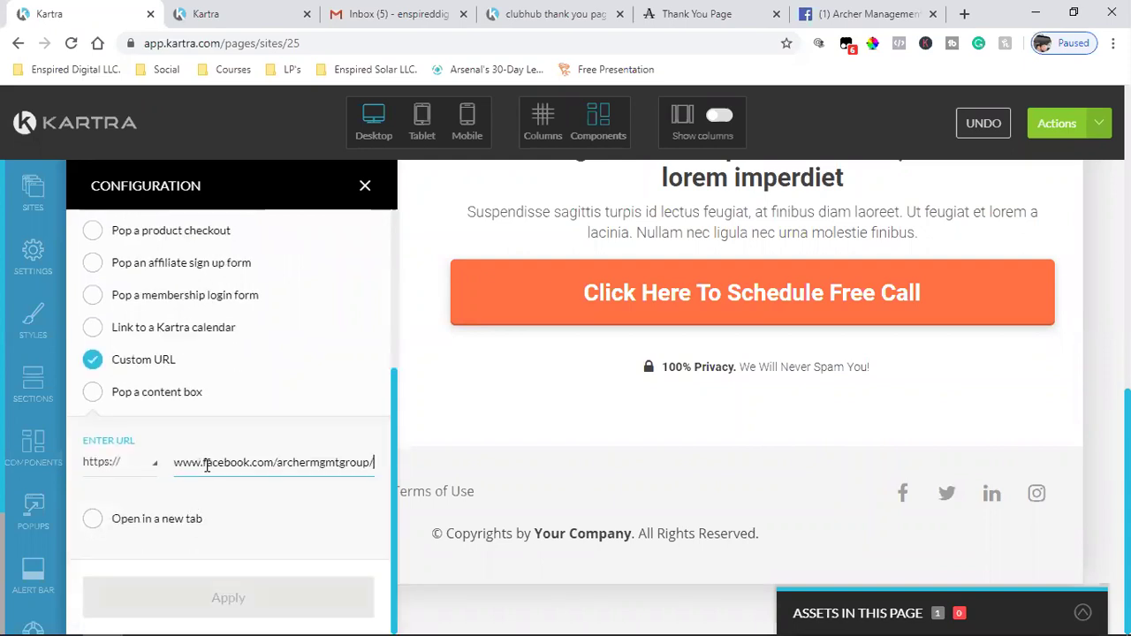
pyautogui.click(115, 518)
pyautogui.click(172, 613)
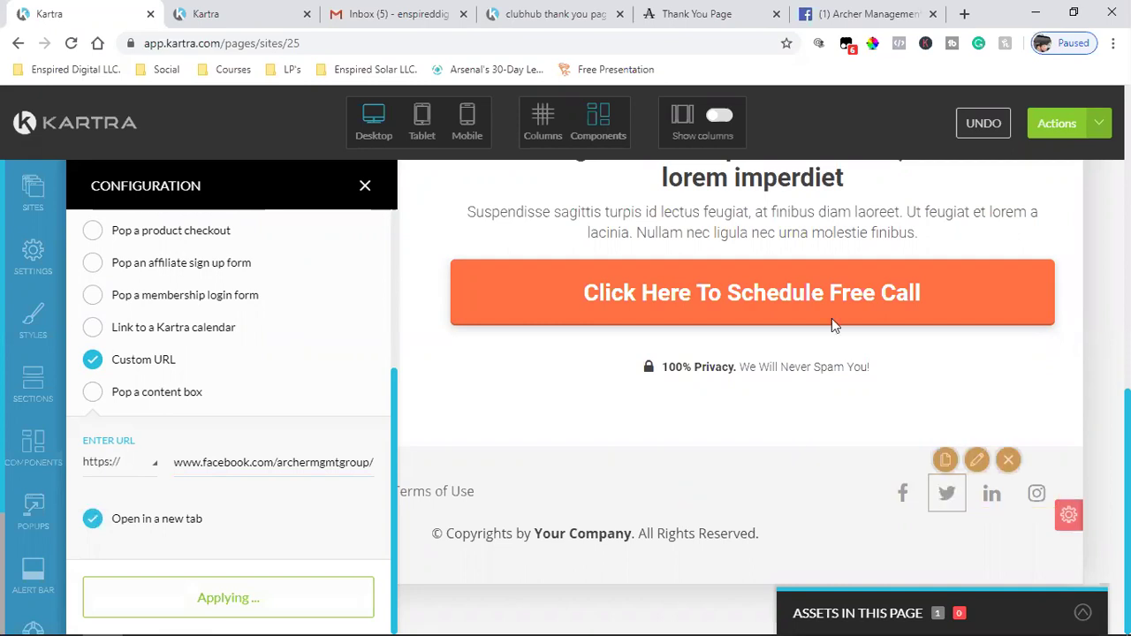
pyautogui.hotkey('ctrl', '9')
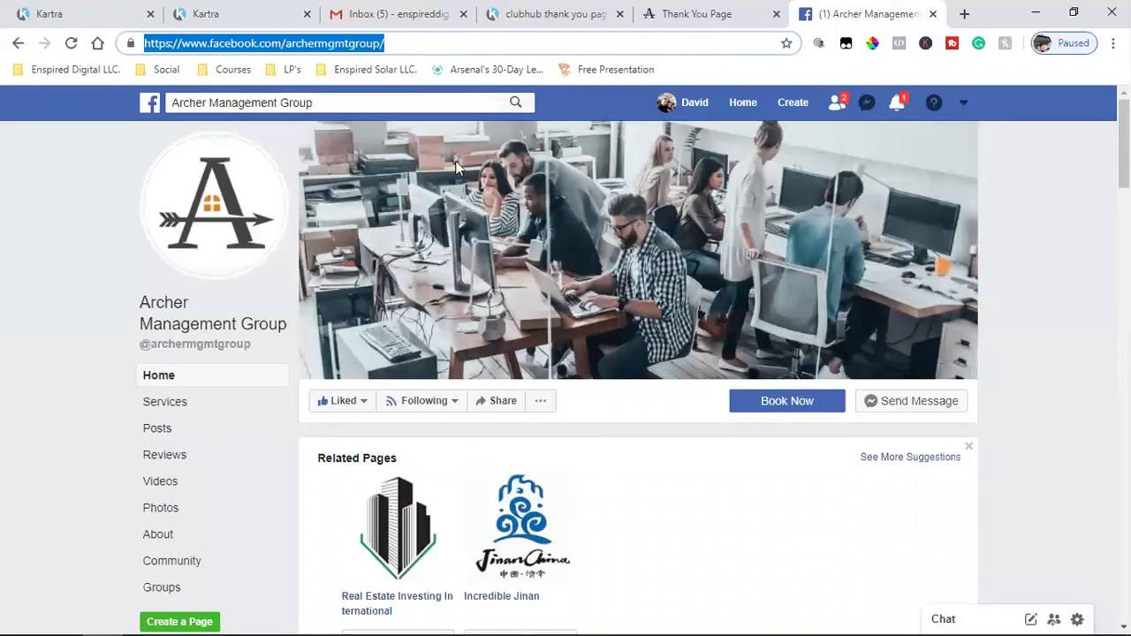
# - Search Facebook for the business owner and open his profile's Intro section
pyautogui.click(225, 105)
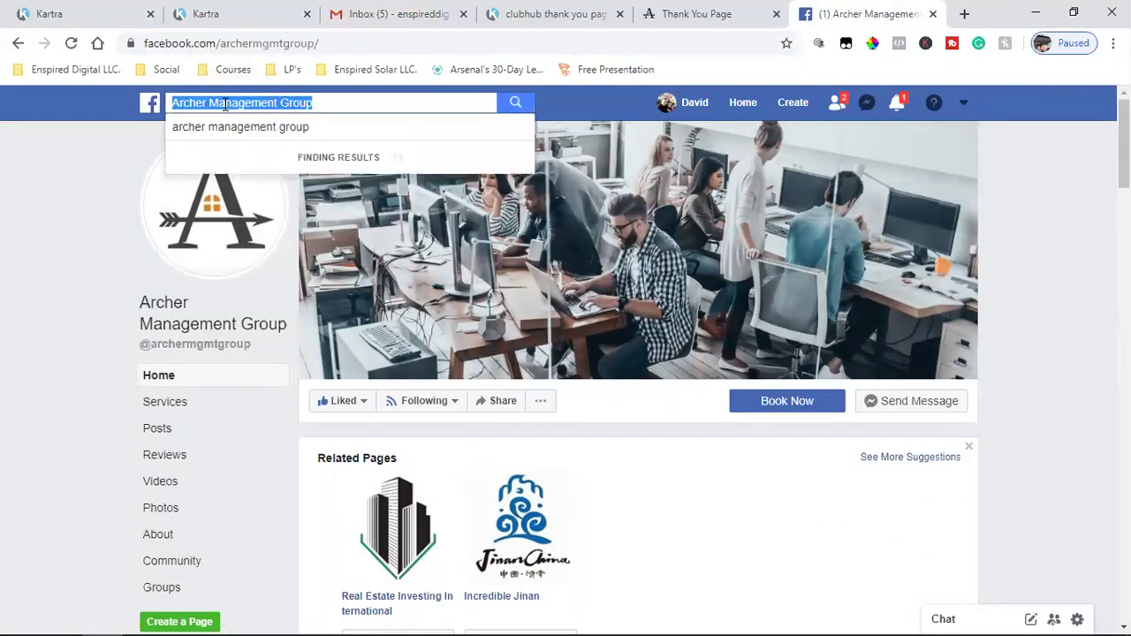
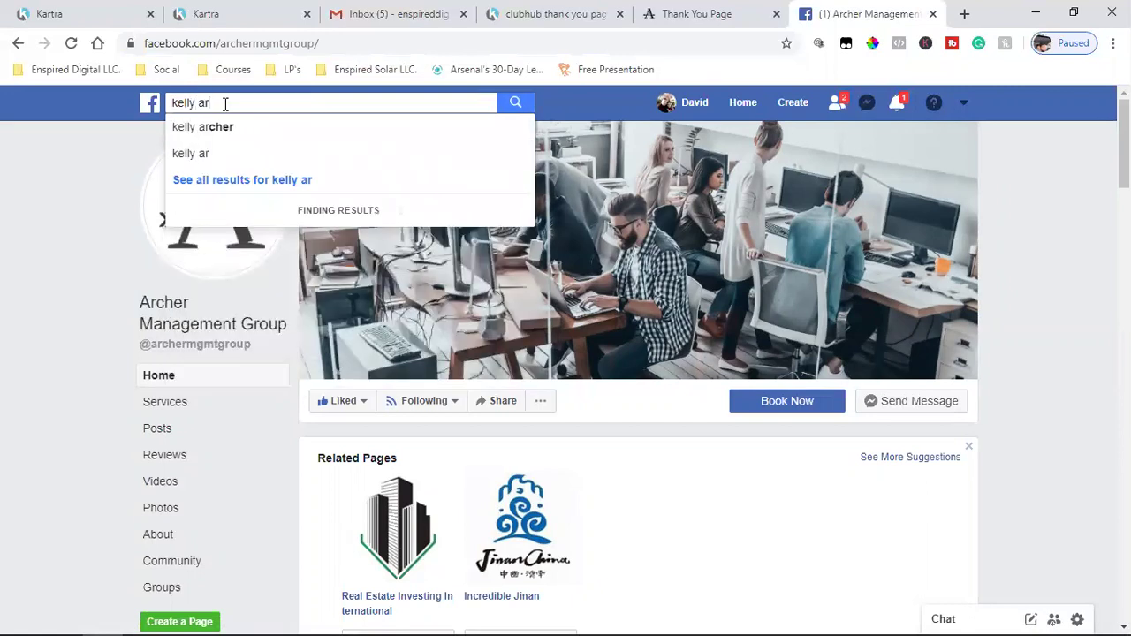
pyautogui.click(232, 129)
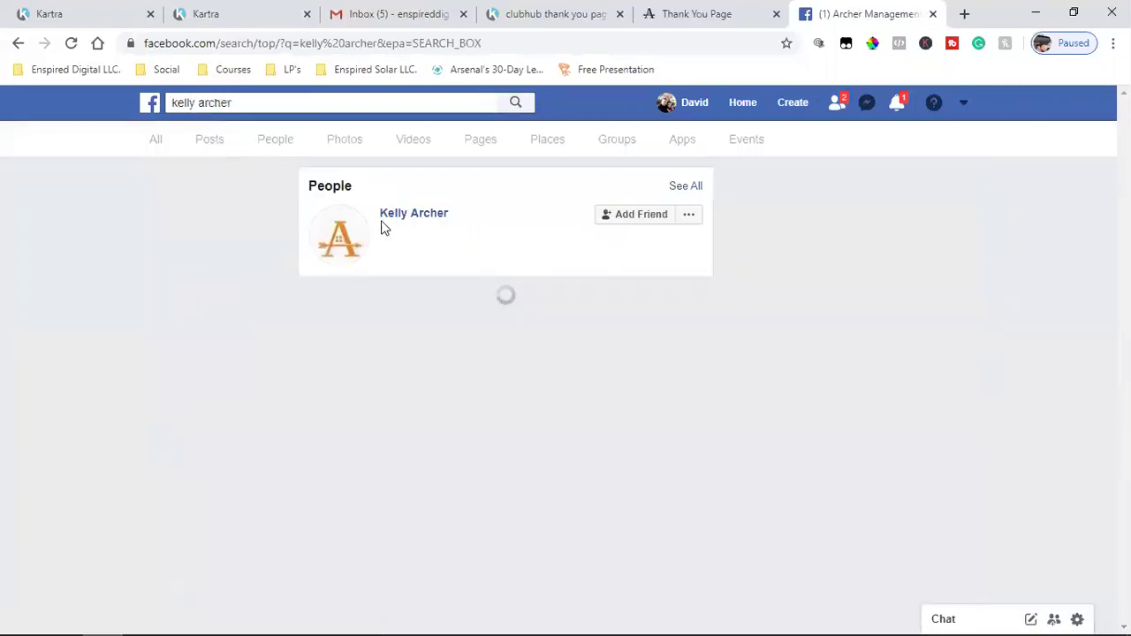
pyautogui.click(459, 424)
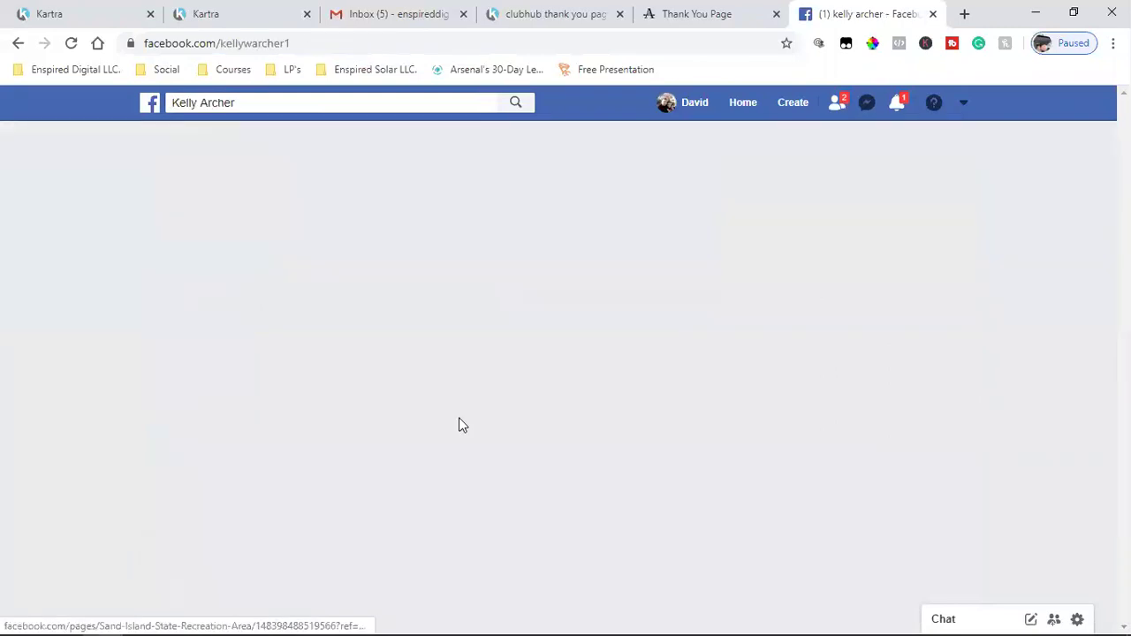
pyautogui.scroll(-3, 459, 417)
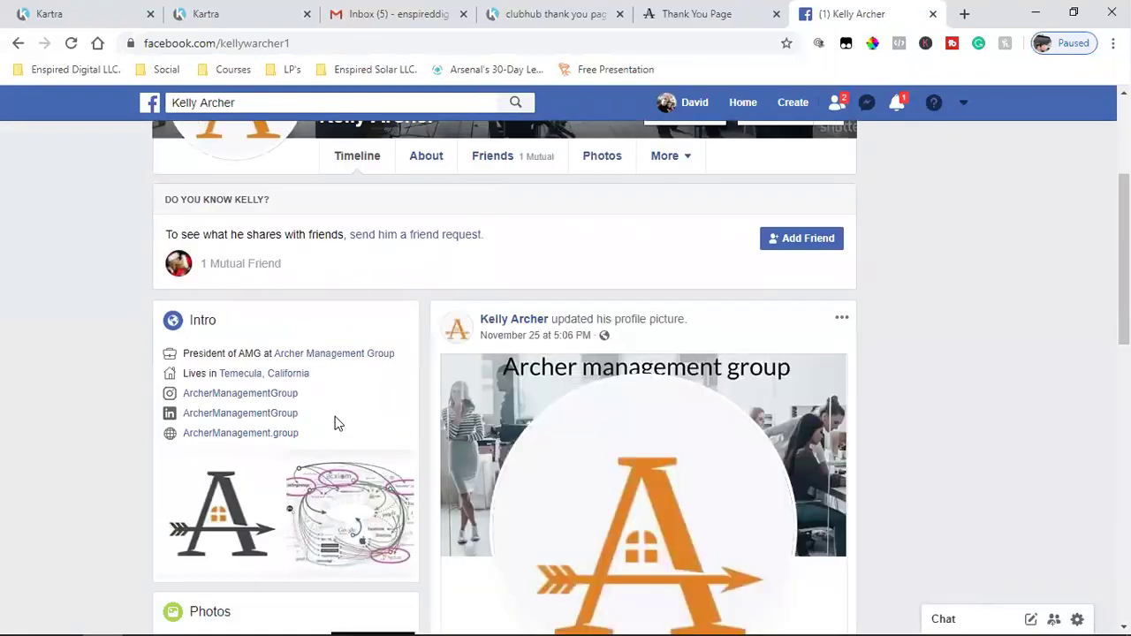
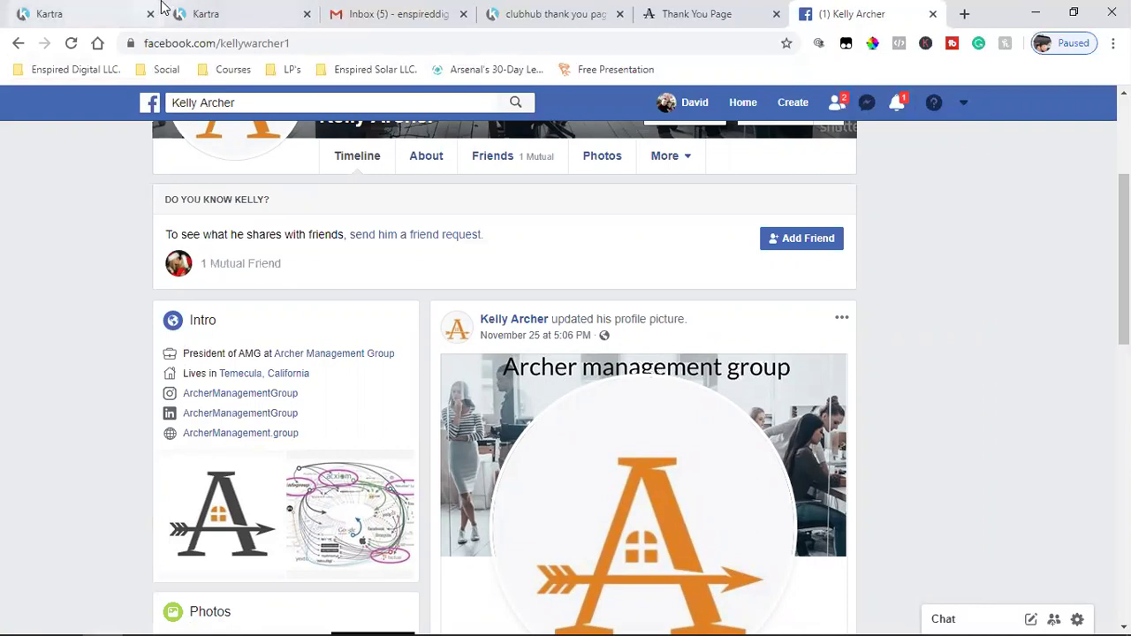
# - Open the footer LinkedIn icon's settings, then copy the company LinkedIn page address linked from Facebook
pyautogui.click(161, 7)
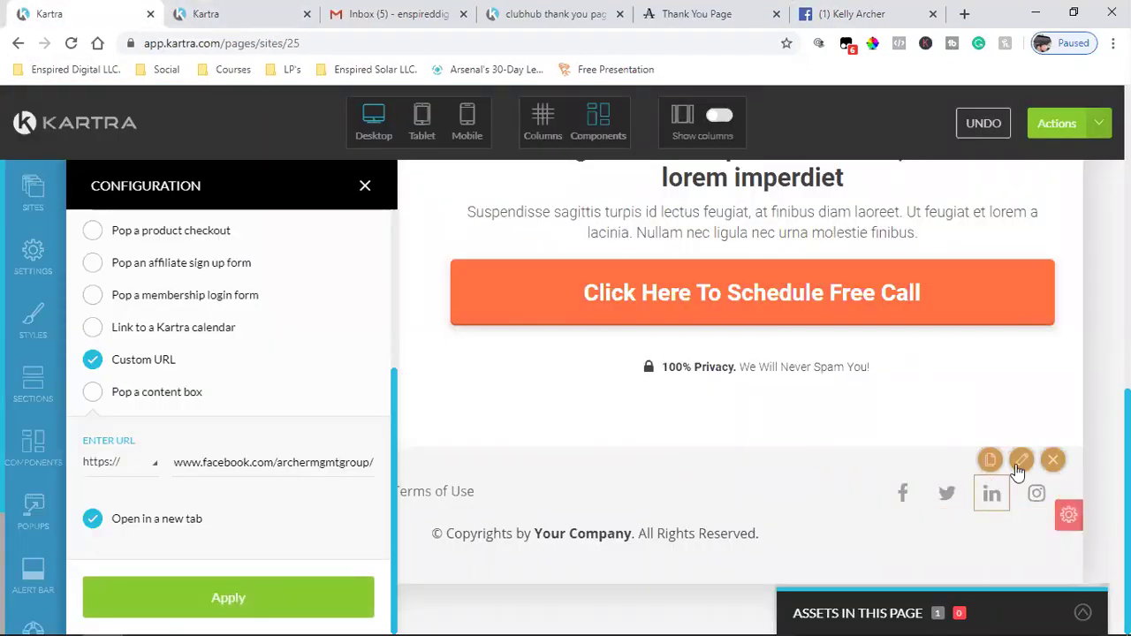
pyautogui.click(1021, 460)
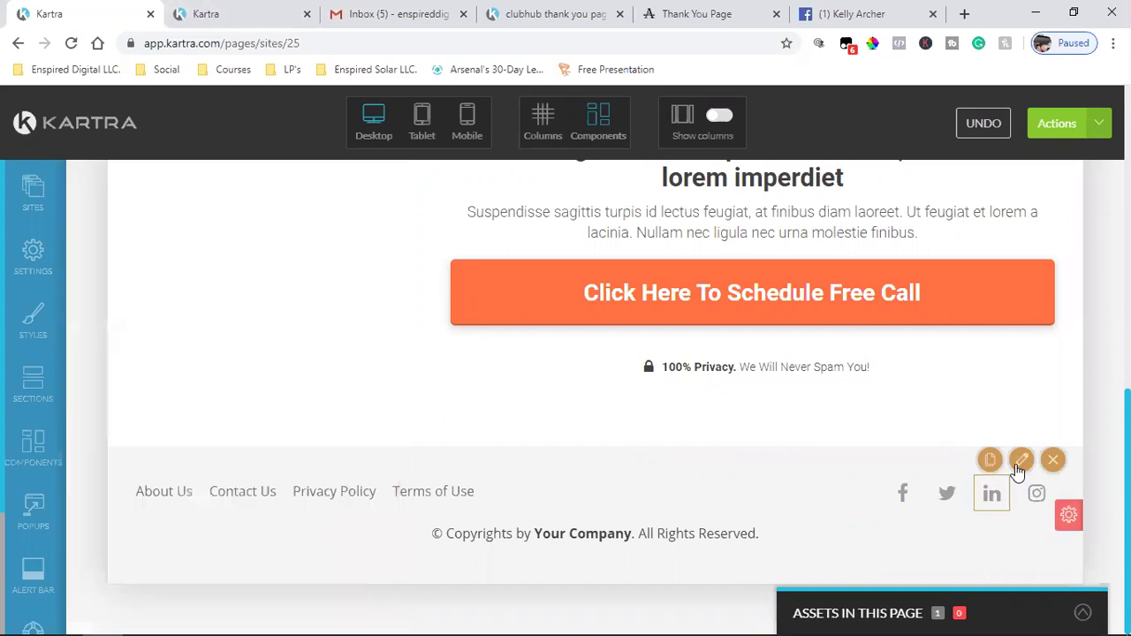
pyautogui.click(868, 11)
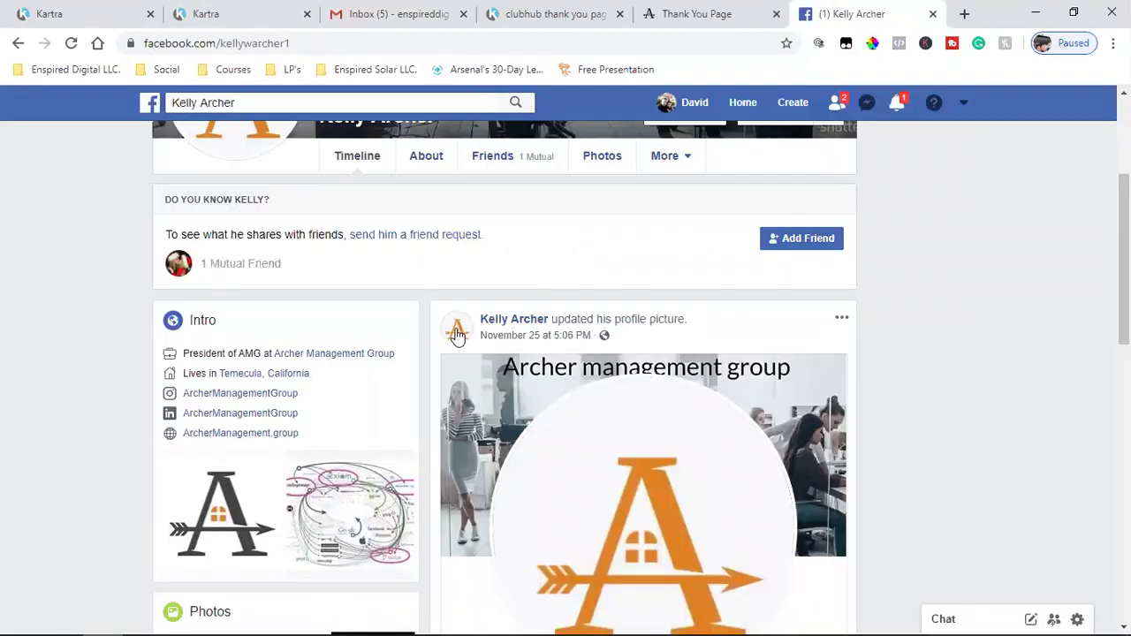
pyautogui.click(230, 413)
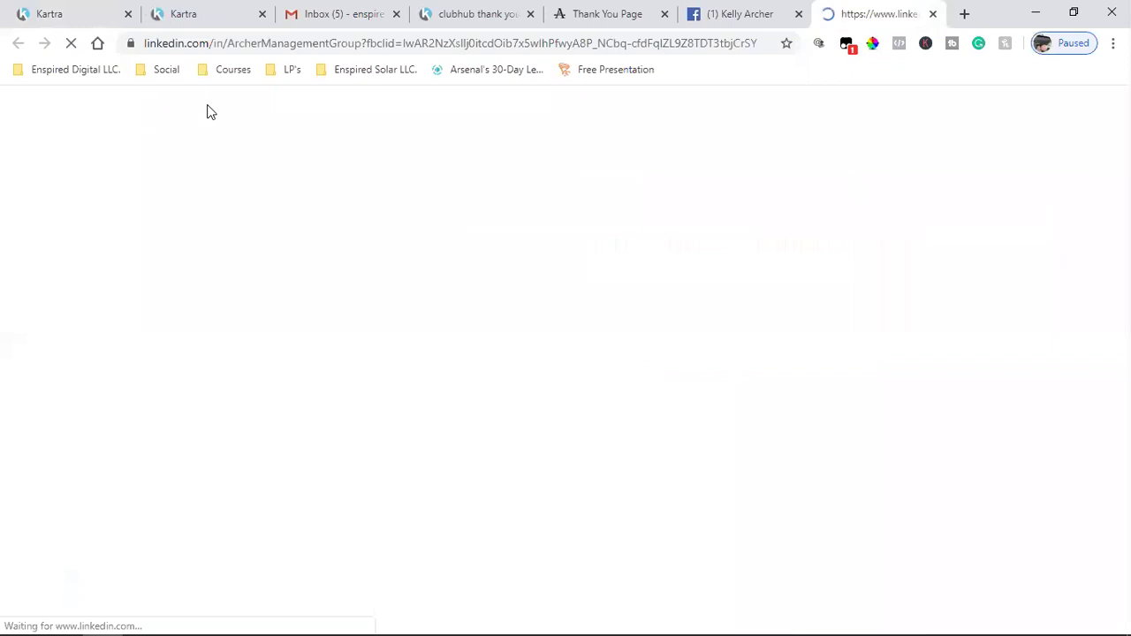
pyautogui.click(230, 43)
pyautogui.moveTo(427, 44); pyautogui.dragTo(176, 46)
pyautogui.rightClick(196, 55)
pyautogui.click(218, 136)
# - Paste the LinkedIn address as the icon's Custom URL, then close the accidentally opened Pop Up Windows panel
pyautogui.click(91, 16)
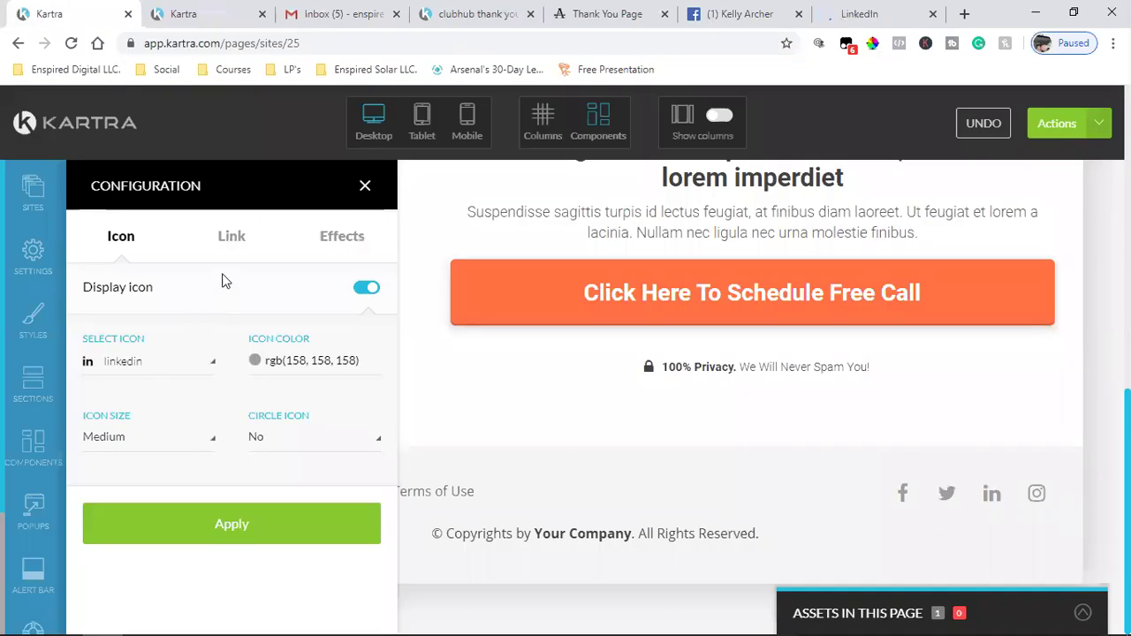
pyautogui.click(232, 237)
pyautogui.scroll(-3, 177, 539)
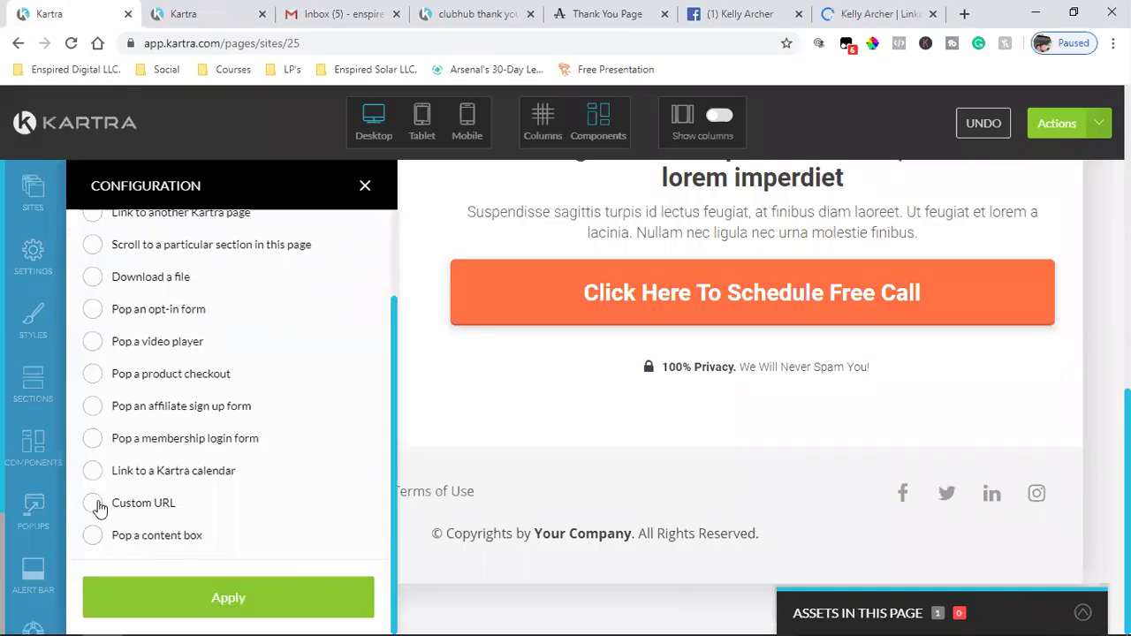
pyautogui.click(199, 502)
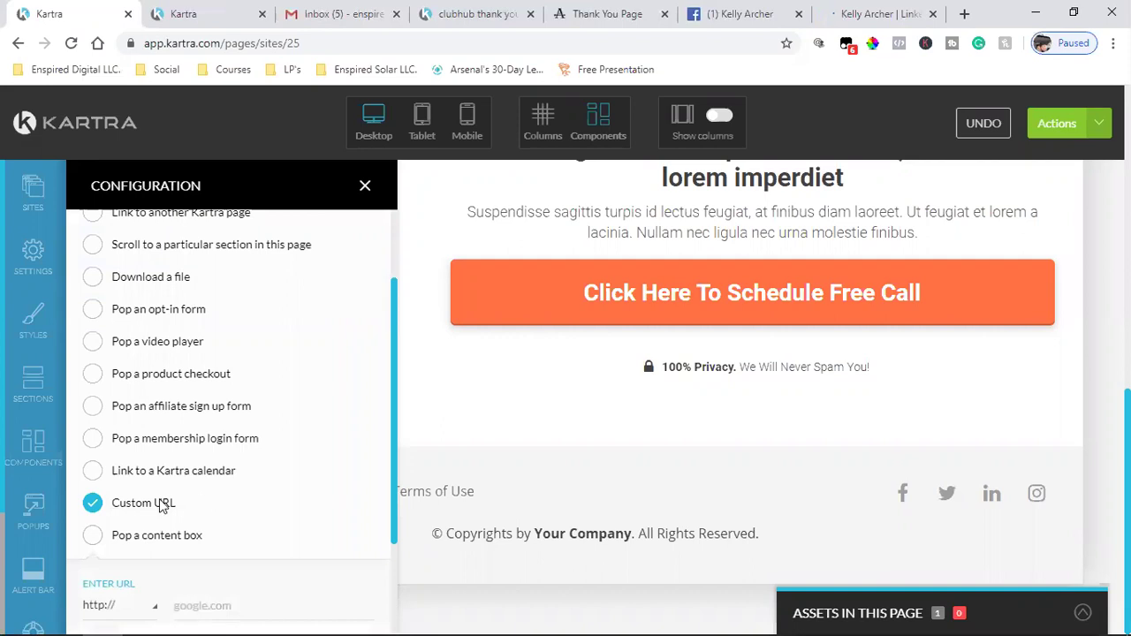
pyautogui.scroll(-2, 96, 533)
pyautogui.click(226, 460)
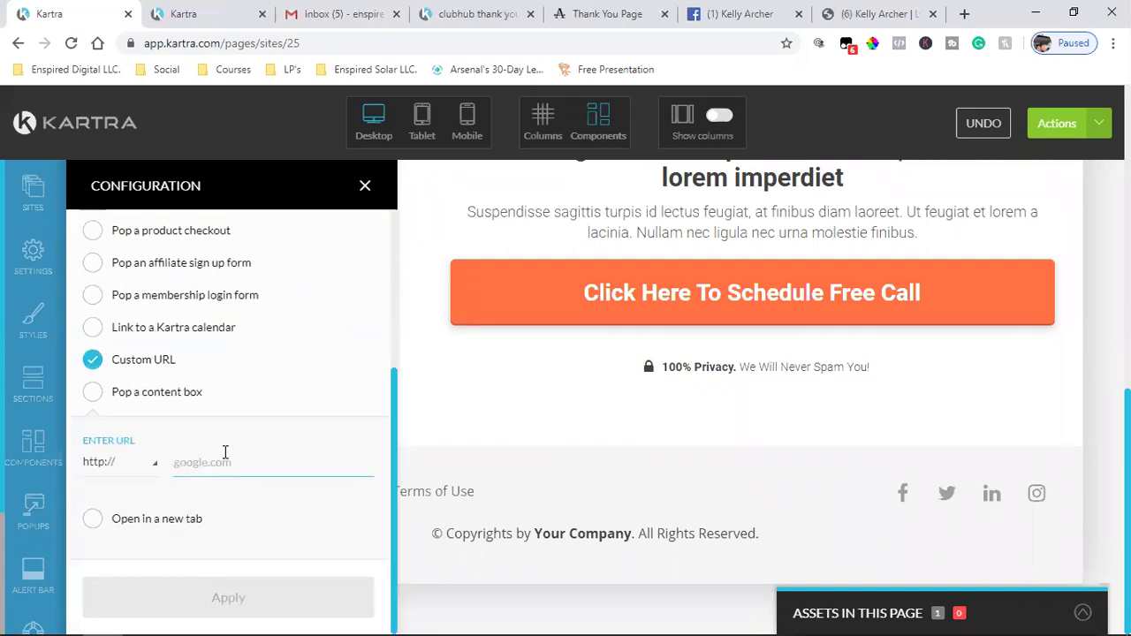
pyautogui.hotkey('ctrl', 'v')
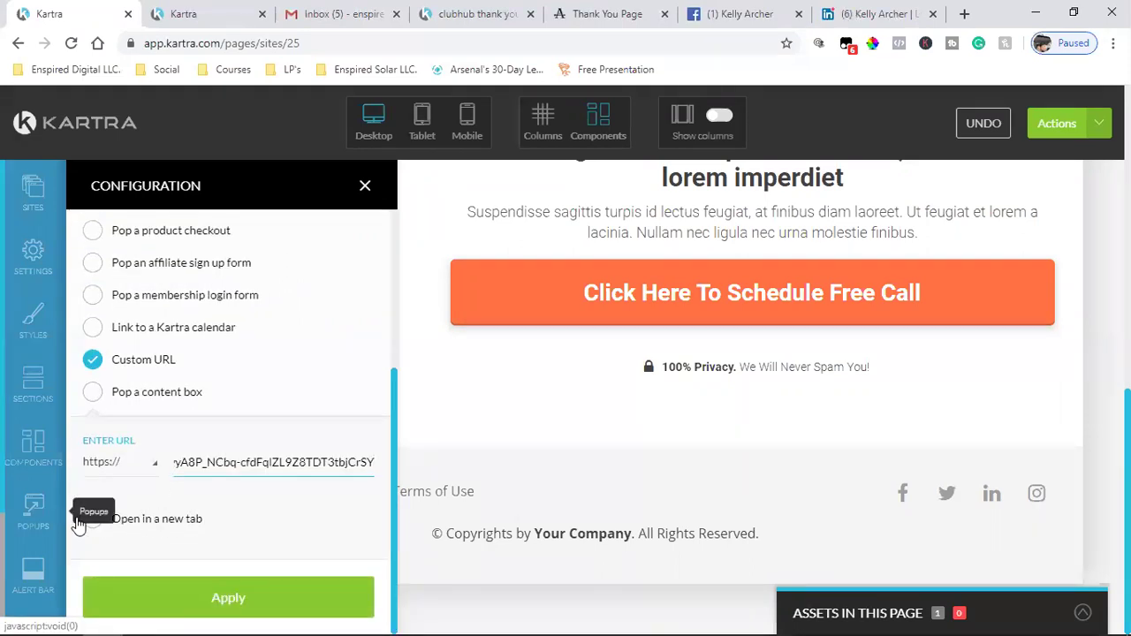
pyautogui.click(69, 515)
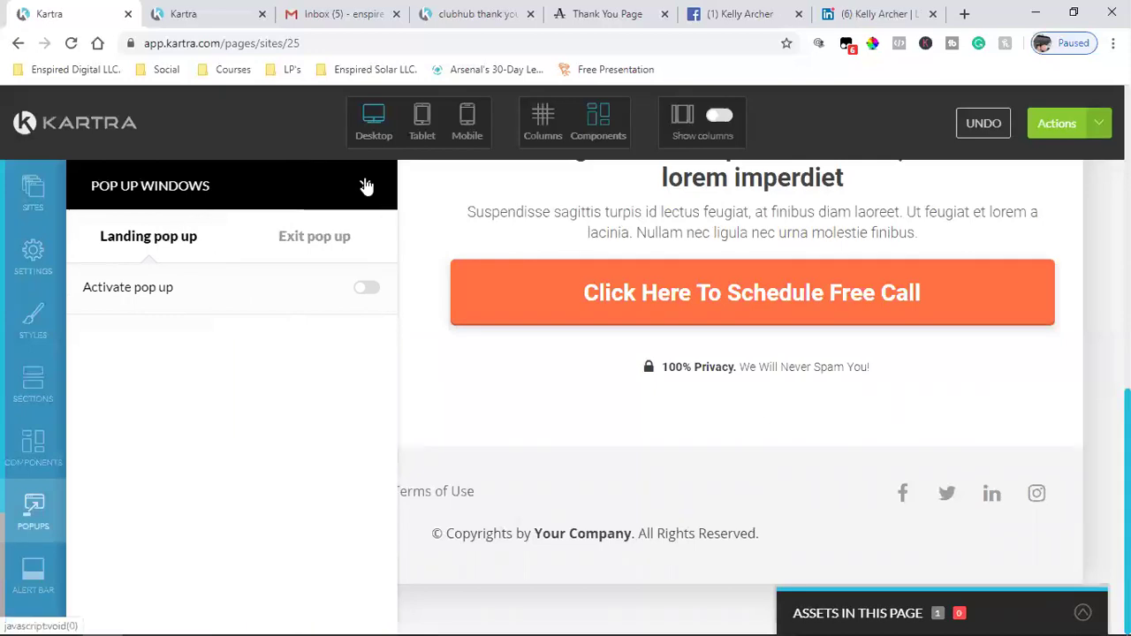
pyautogui.click(365, 186)
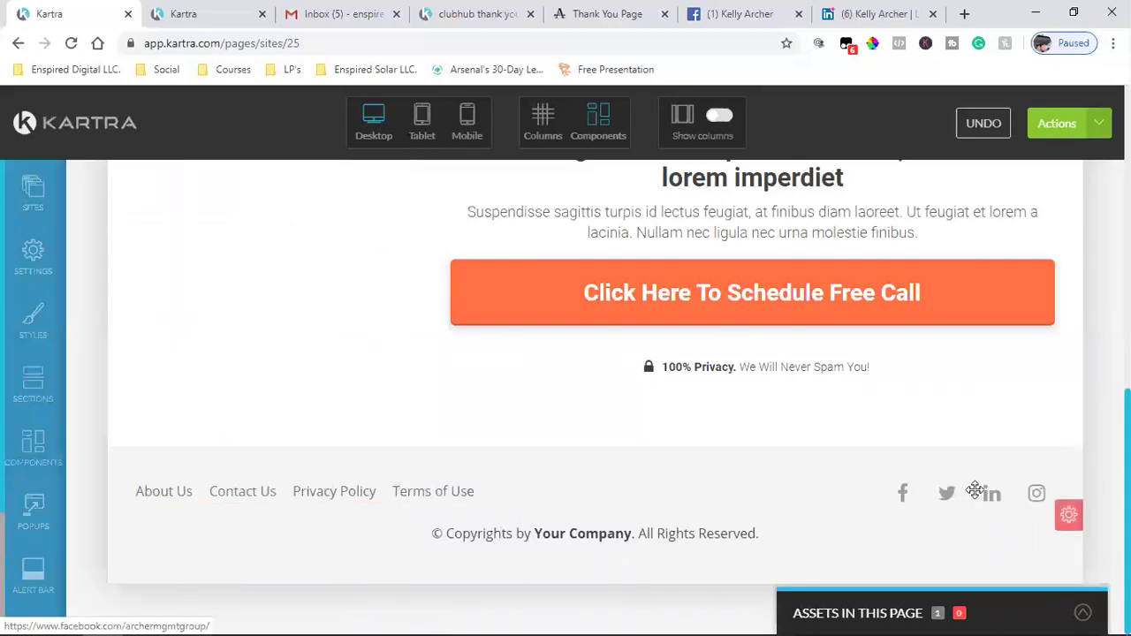
# - Link the LinkedIn icon to the pasted Custom URL, opening in a new tab, and apply it
pyautogui.moveTo(985, 488)
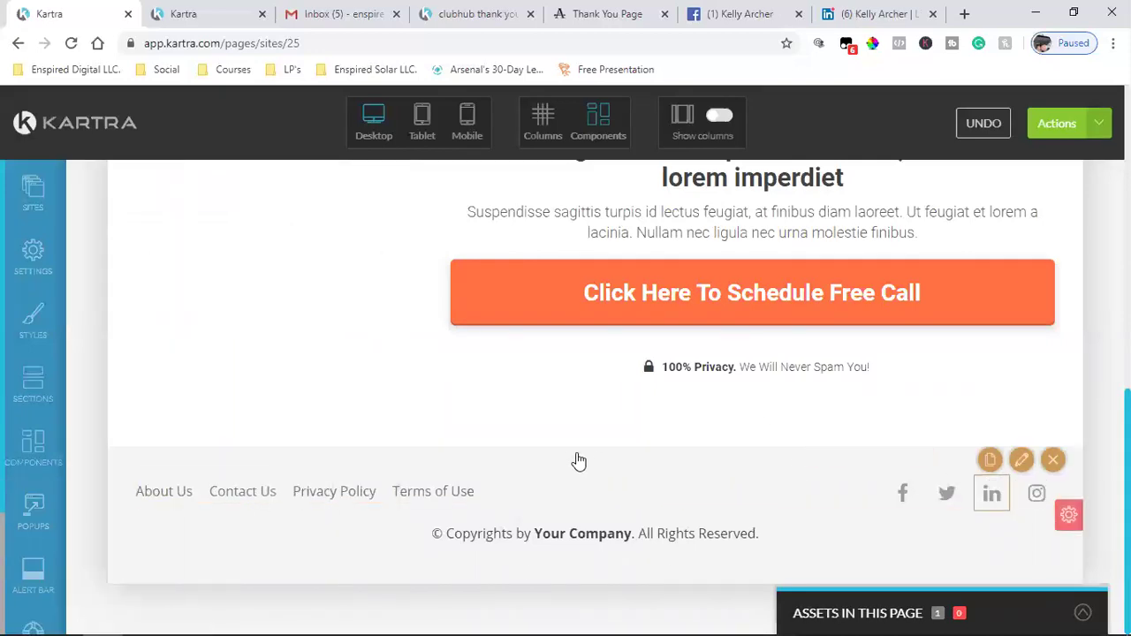
pyautogui.click(237, 241)
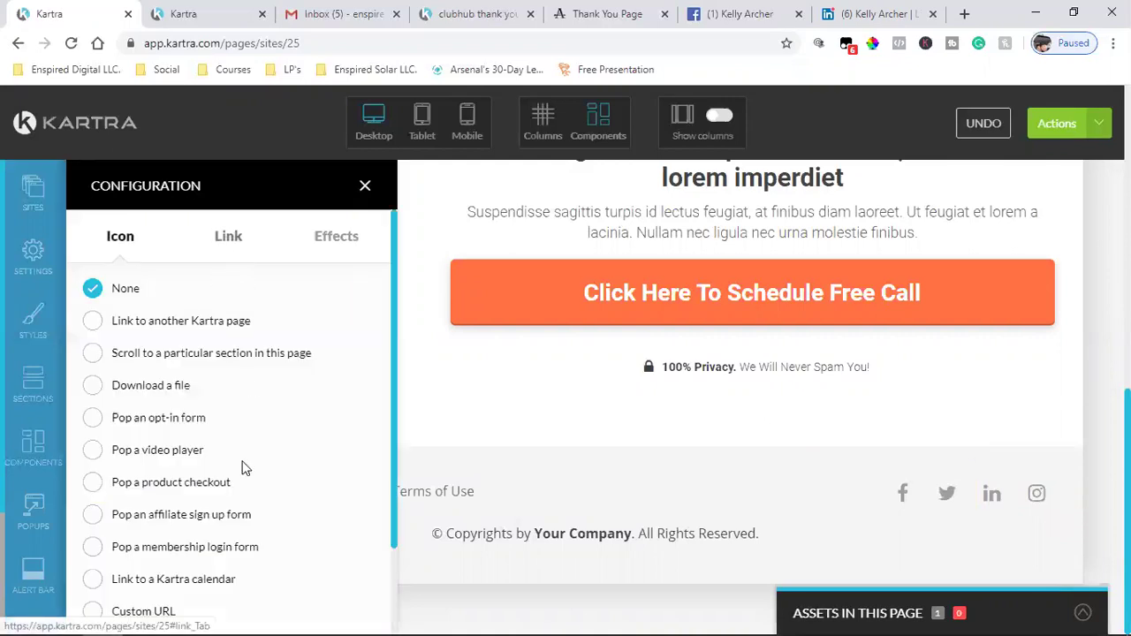
pyautogui.scroll(-2, 177, 495)
pyautogui.click(93, 506)
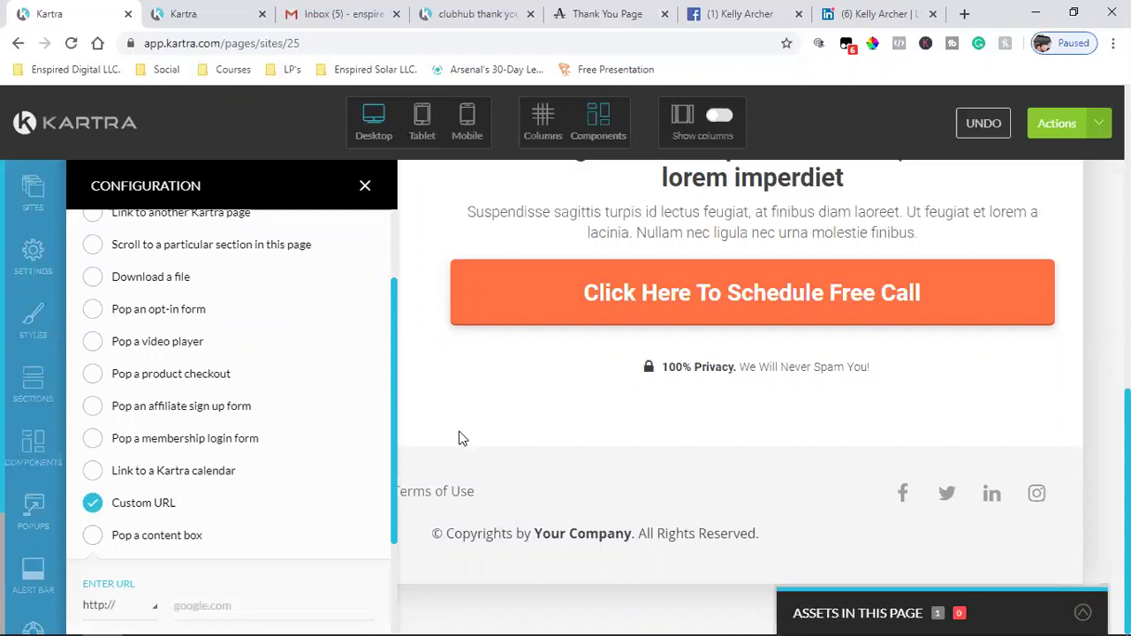
pyautogui.scroll(-1, 308, 515)
pyautogui.click(266, 523)
pyautogui.hotkey('ctrl', 'v')
pyautogui.click(93, 579)
pyautogui.scroll(-1, 207, 513)
pyautogui.click(219, 590)
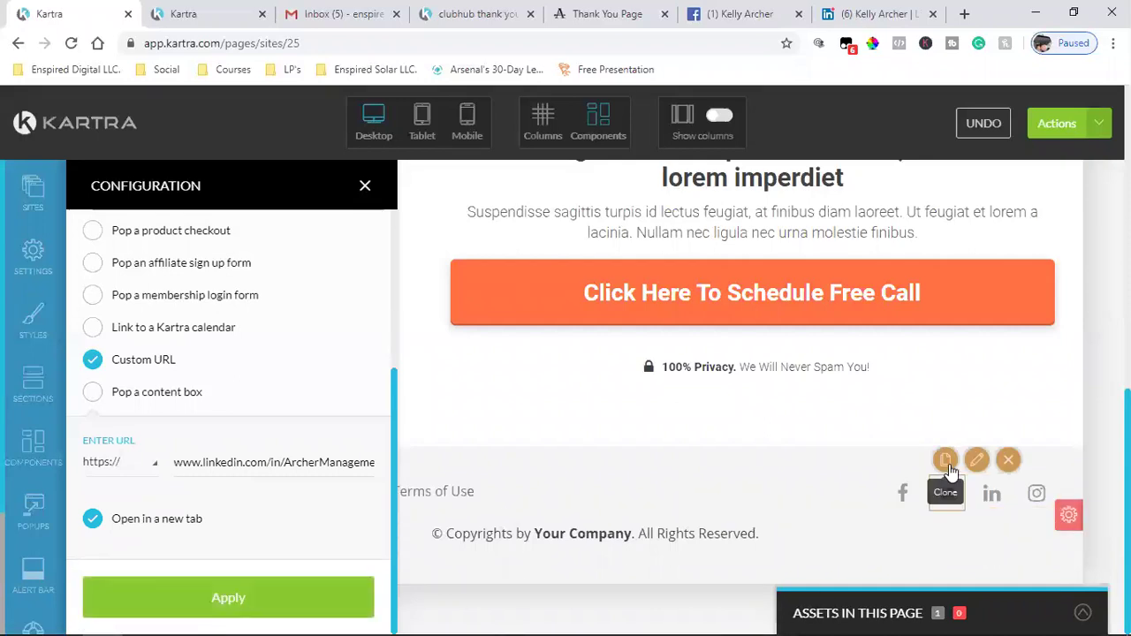
# - Clone the Twitter footer icon and change the copy's icon to instagram
pyautogui.click(945, 460)
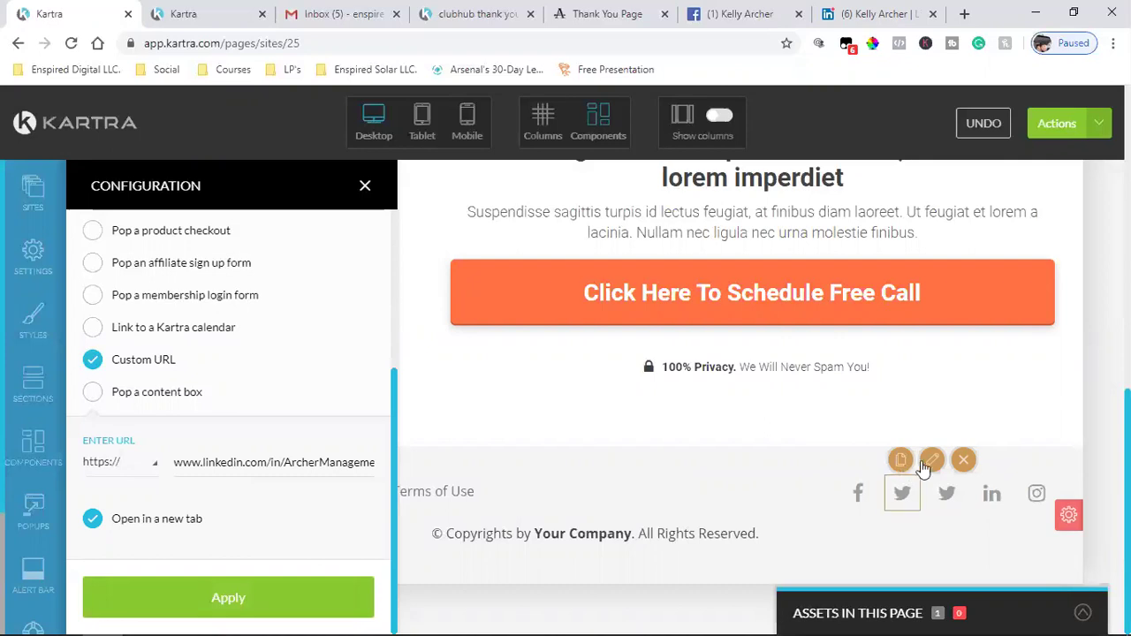
pyautogui.click(563, 468)
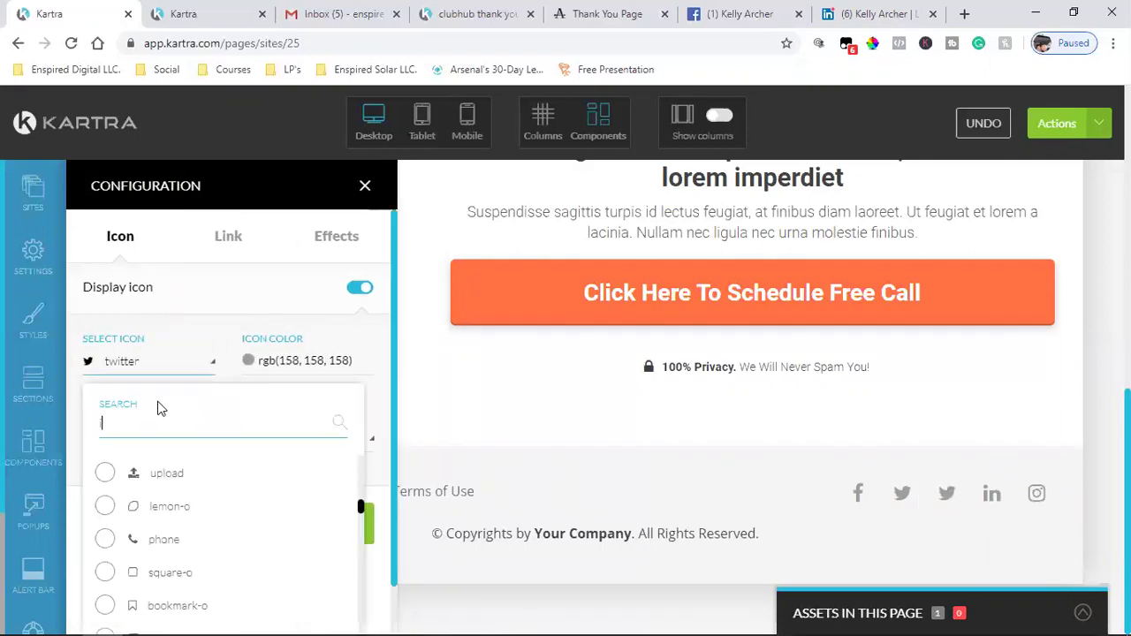
pyautogui.write('insta')
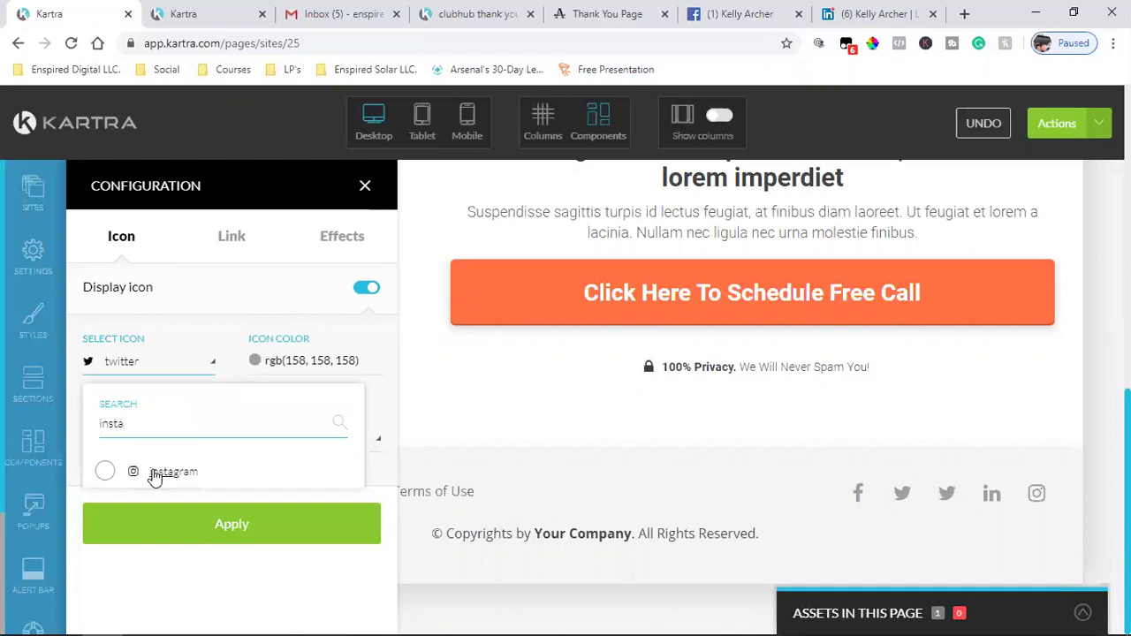
pyautogui.click(155, 474)
pyautogui.click(235, 239)
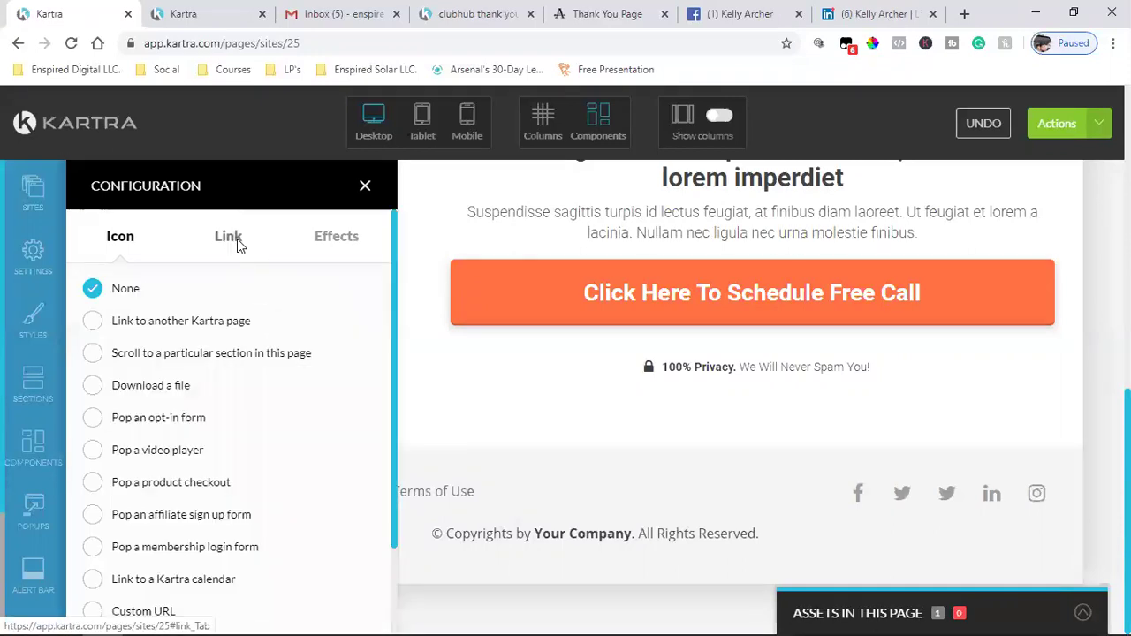
pyautogui.click(729, 13)
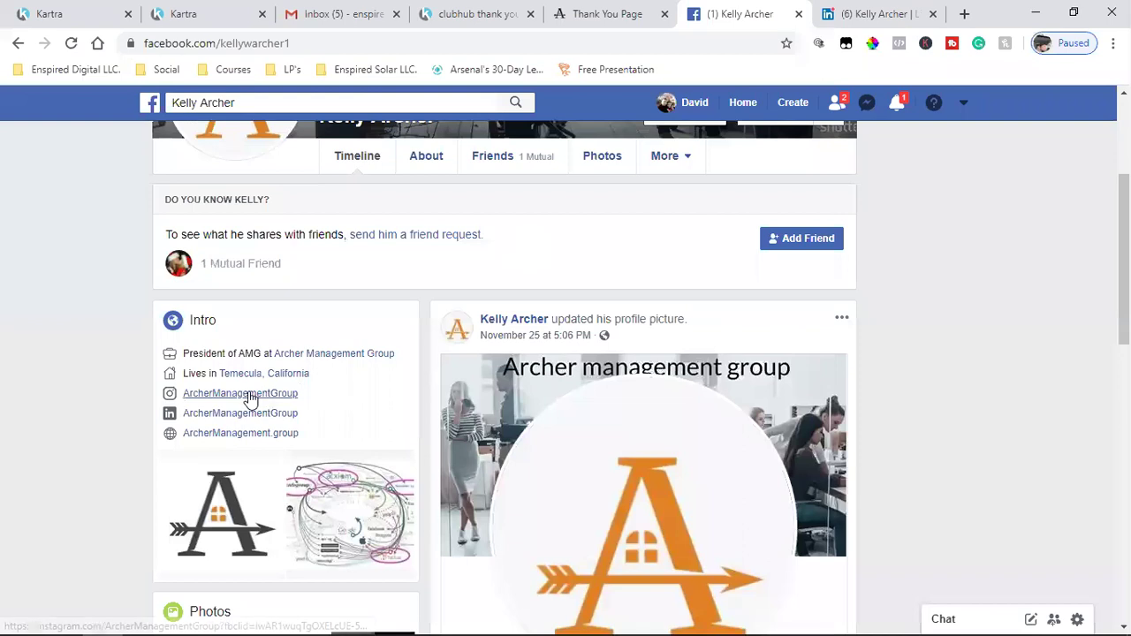
# - Copy the company Instagram profile address, without its tracking part, from the Facebook Intro link
pyautogui.click(250, 396)
pyautogui.click(210, 48)
pyautogui.click(416, 43)
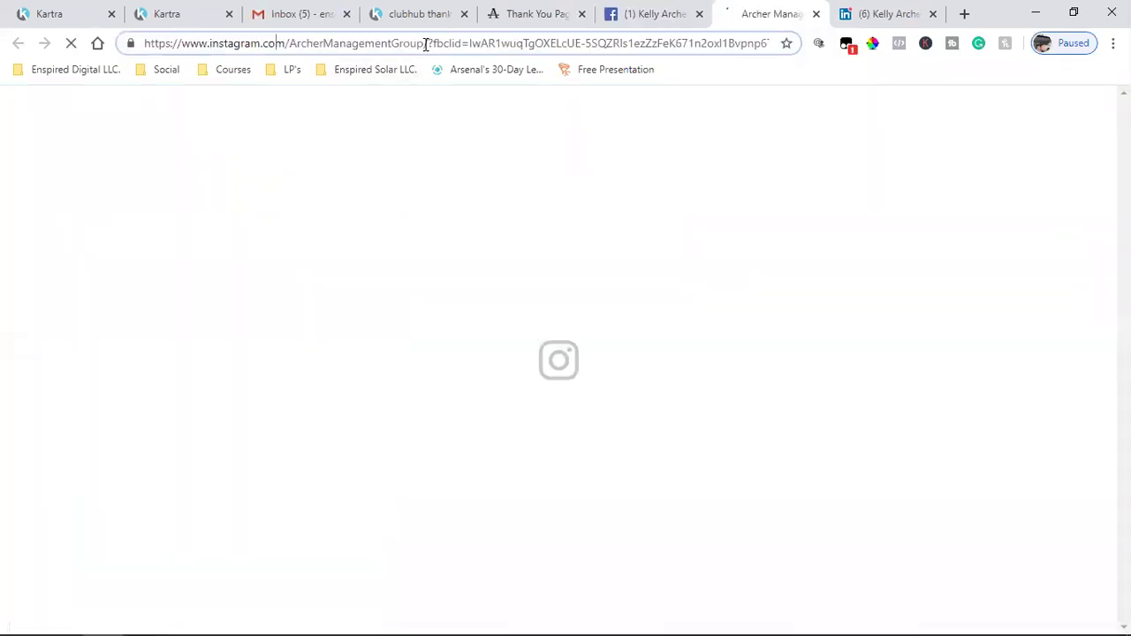
pyautogui.moveTo(425, 43); pyautogui.dragTo(144, 43)
pyautogui.rightClick(210, 48)
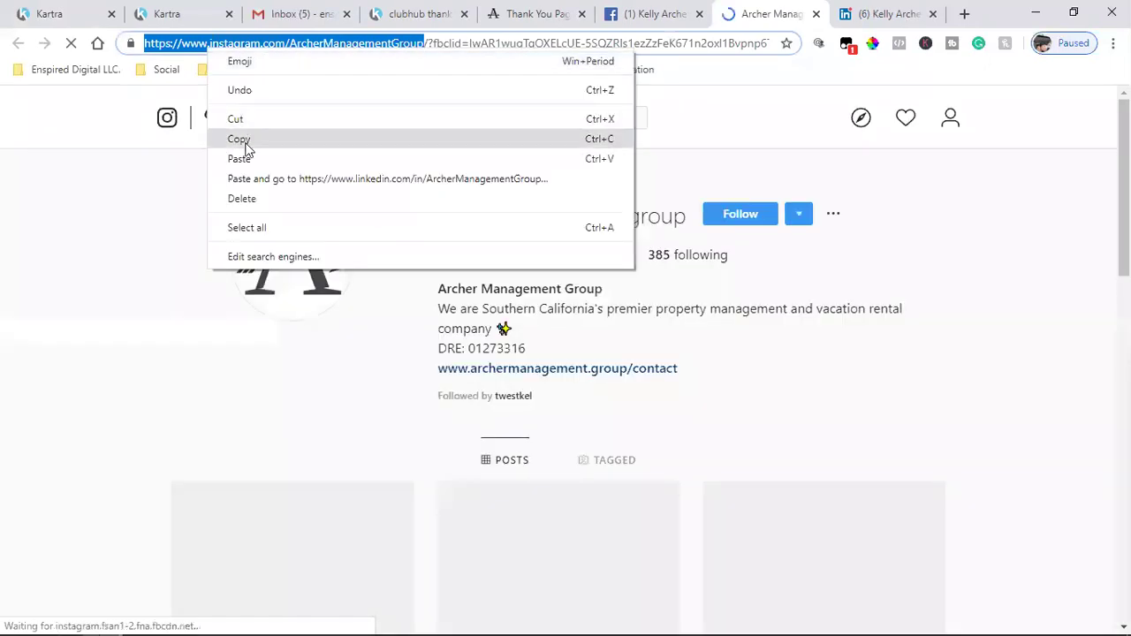
pyautogui.click(244, 142)
pyautogui.click(53, 13)
pyautogui.scroll(-3, 247, 482)
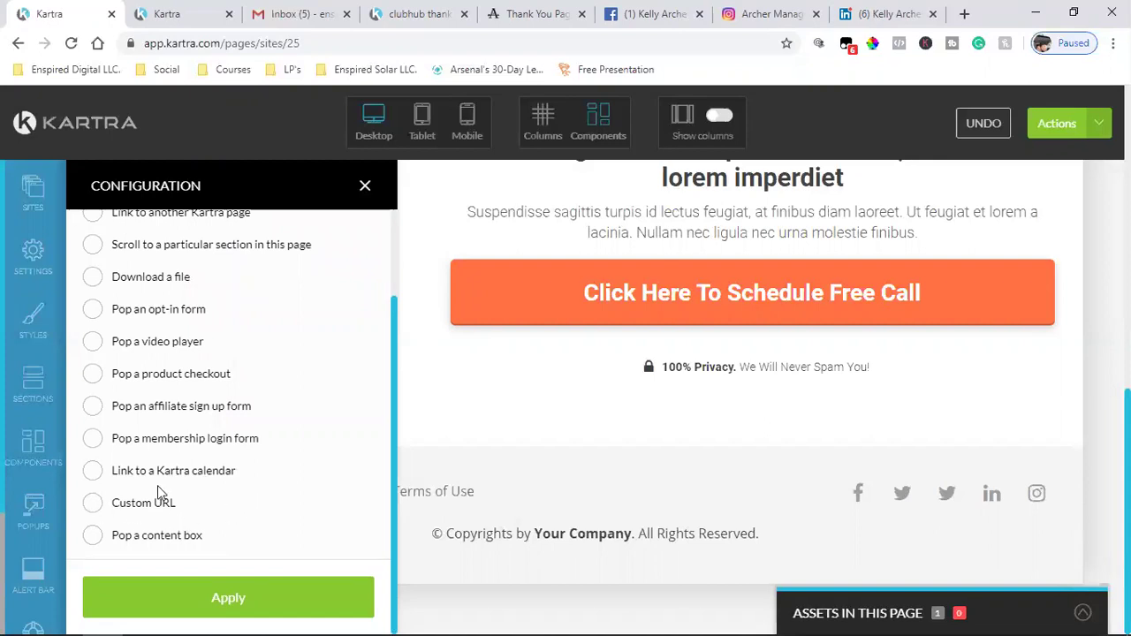
# - Set the Instagram icon's Custom URL to the pasted profile address, opening in a new tab, and apply
pyautogui.click(93, 504)
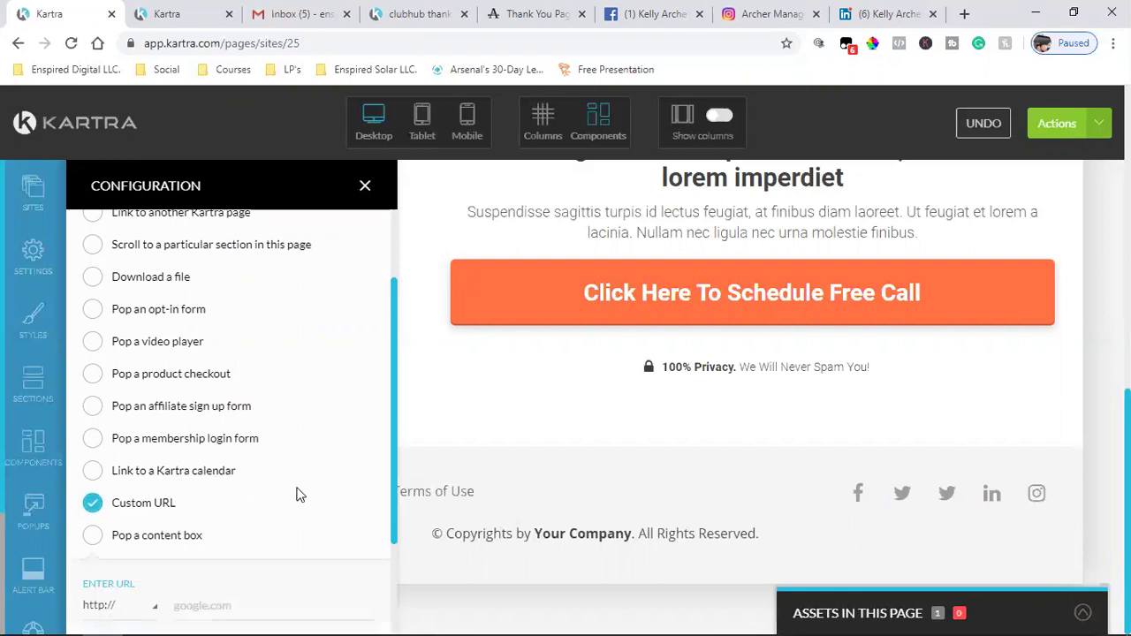
pyautogui.click(268, 466)
pyautogui.hotkey('ctrl', 'v')
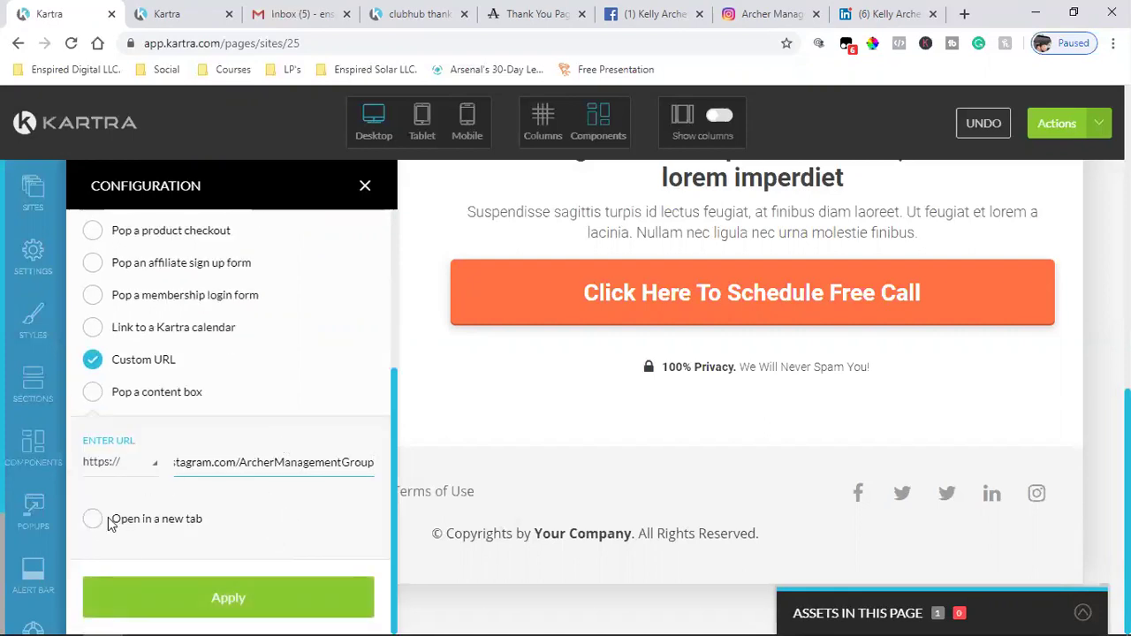
pyautogui.click(94, 521)
pyautogui.click(209, 590)
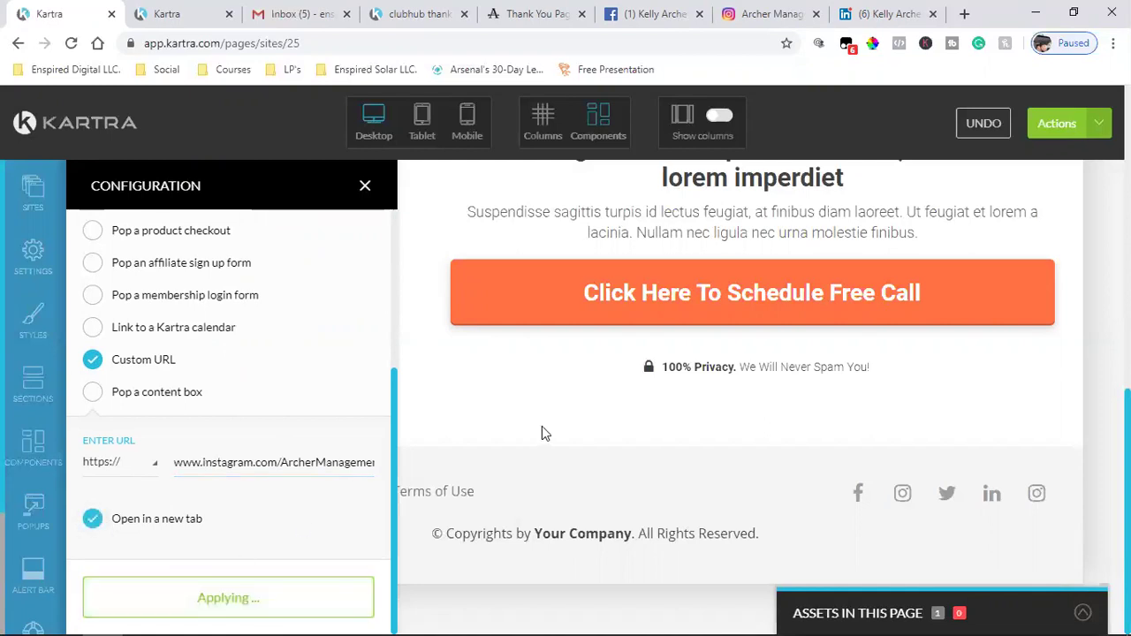
# - Search the Gmail Trash folder for the client's messages
pyautogui.click(293, 10)
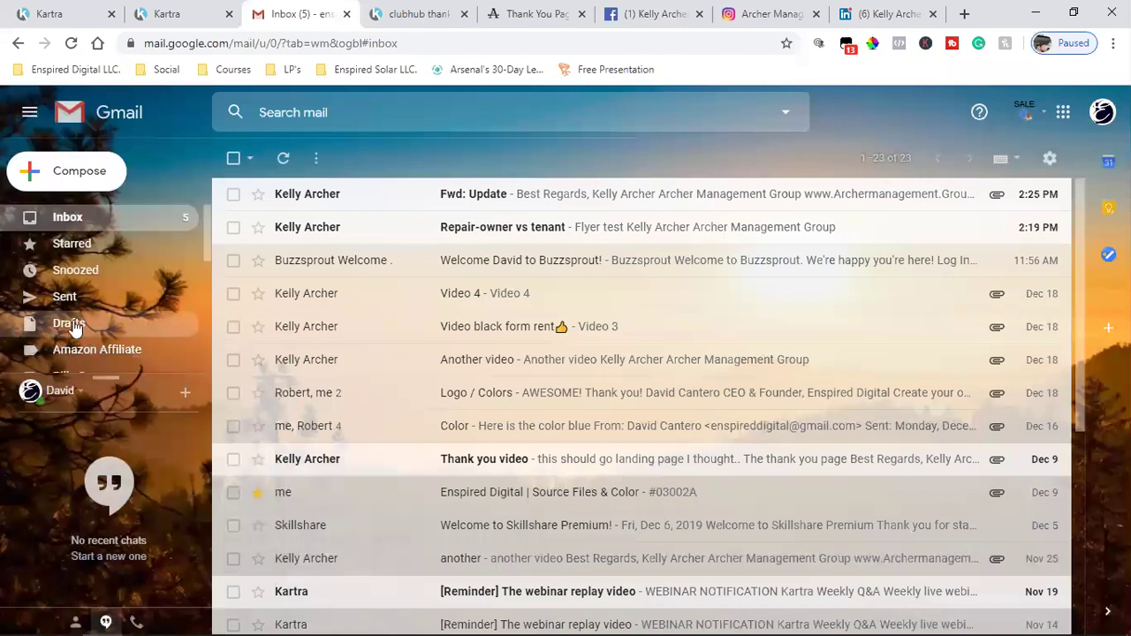
pyautogui.scroll(-3, 76, 324)
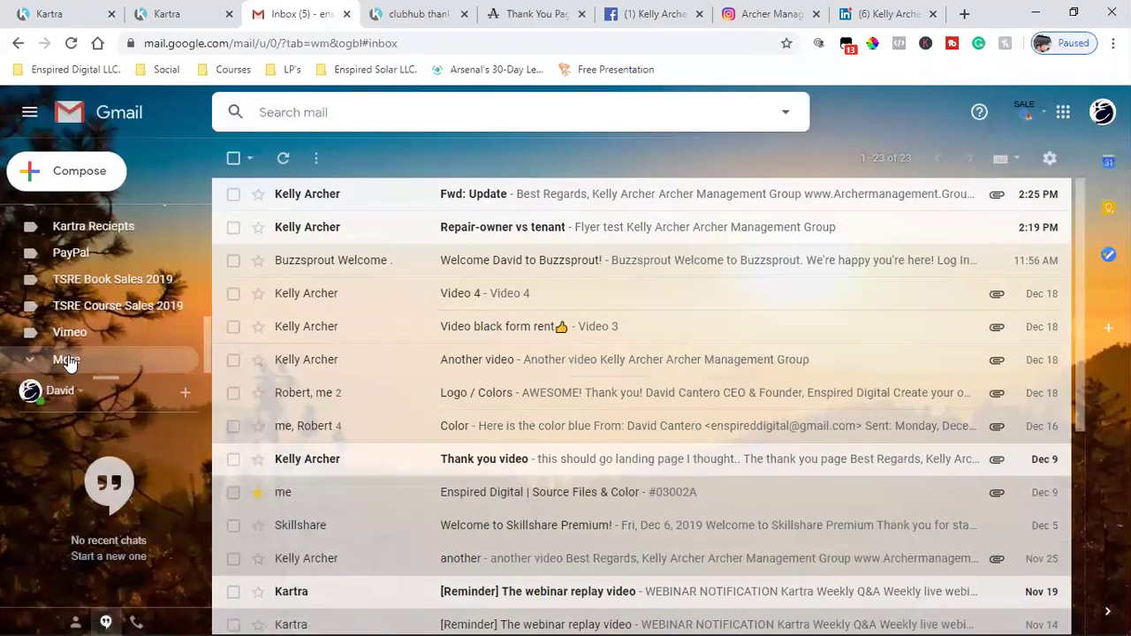
pyautogui.click(67, 359)
pyautogui.scroll(-3, 68, 336)
pyautogui.click(67, 280)
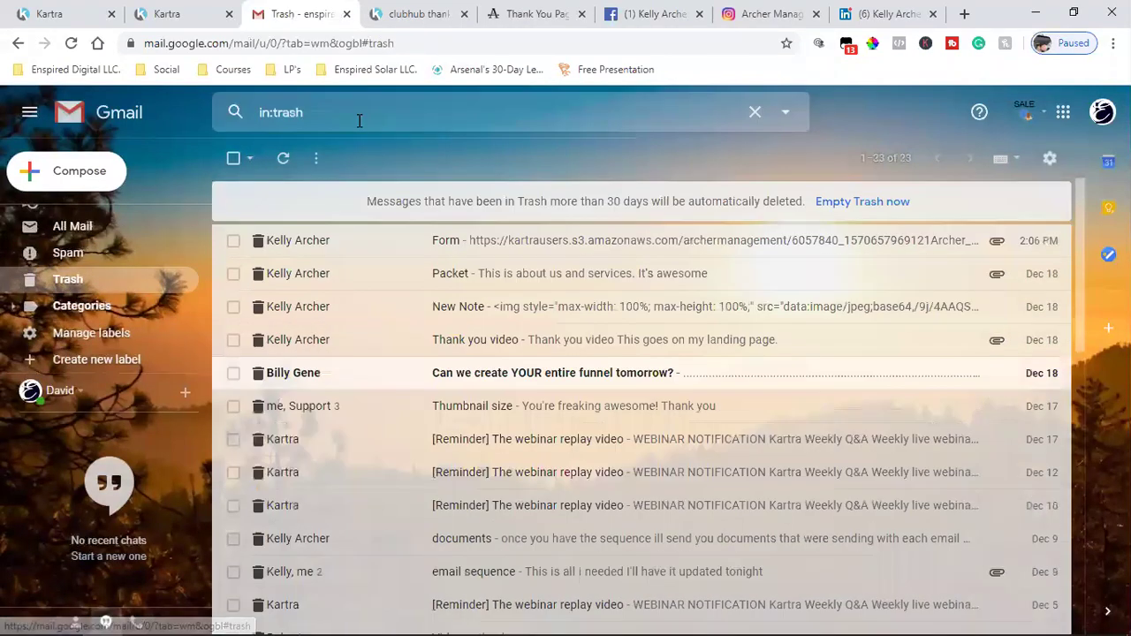
pyautogui.write('kelly')
pyautogui.press('Return')
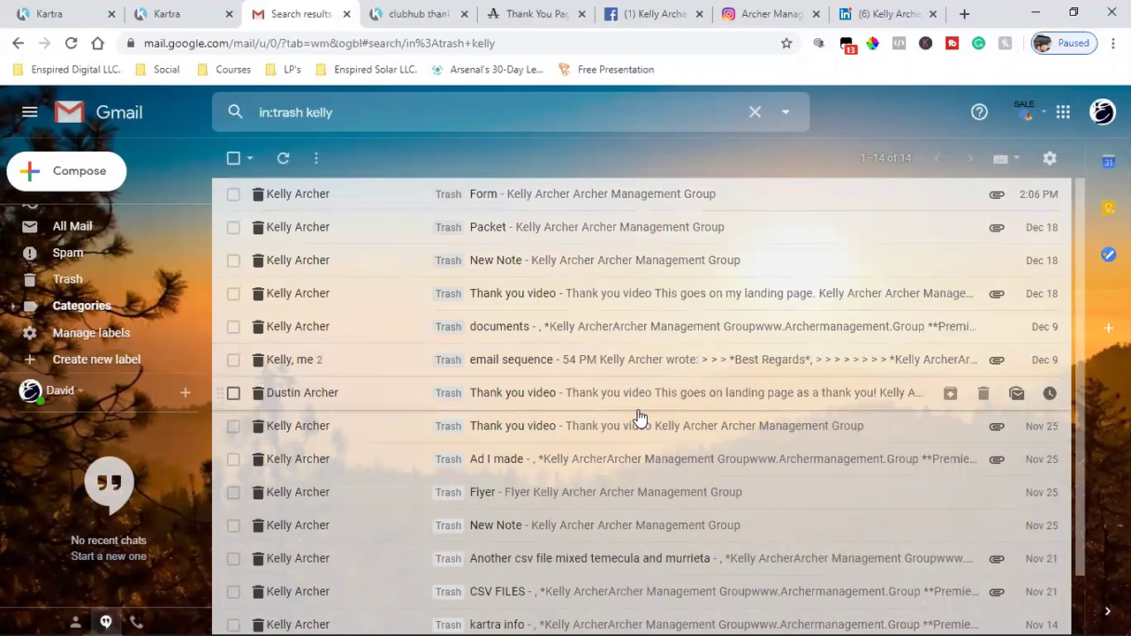
# - Review the trash results, go back to the Gmail inbox, and return to Kartra
pyautogui.scroll(-2, 640, 418)
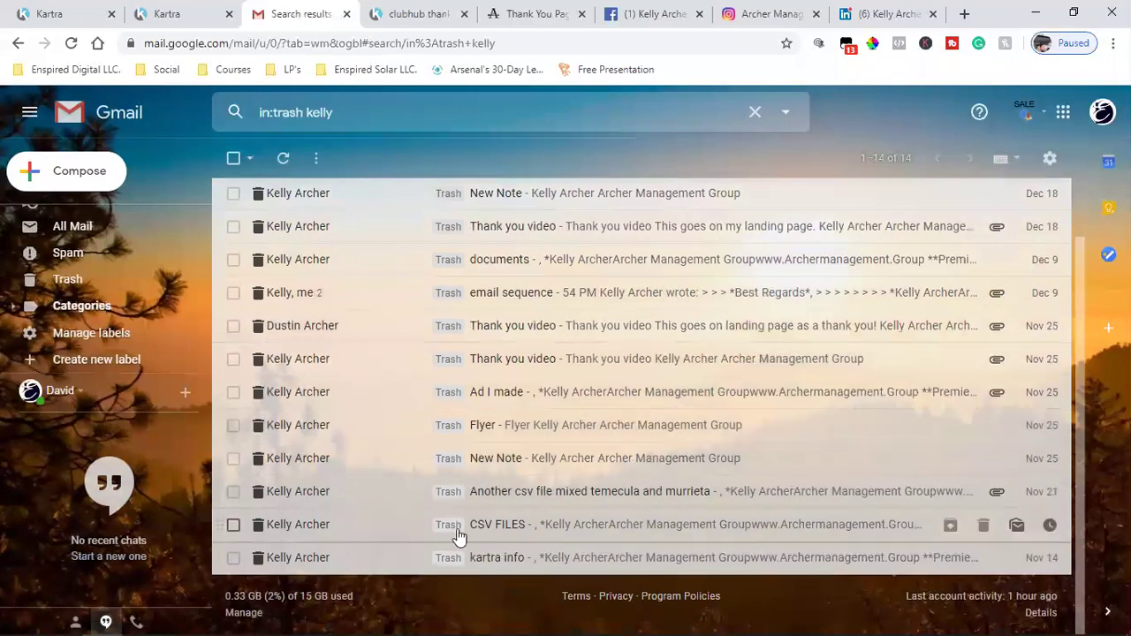
pyautogui.scroll(2, 712, 469)
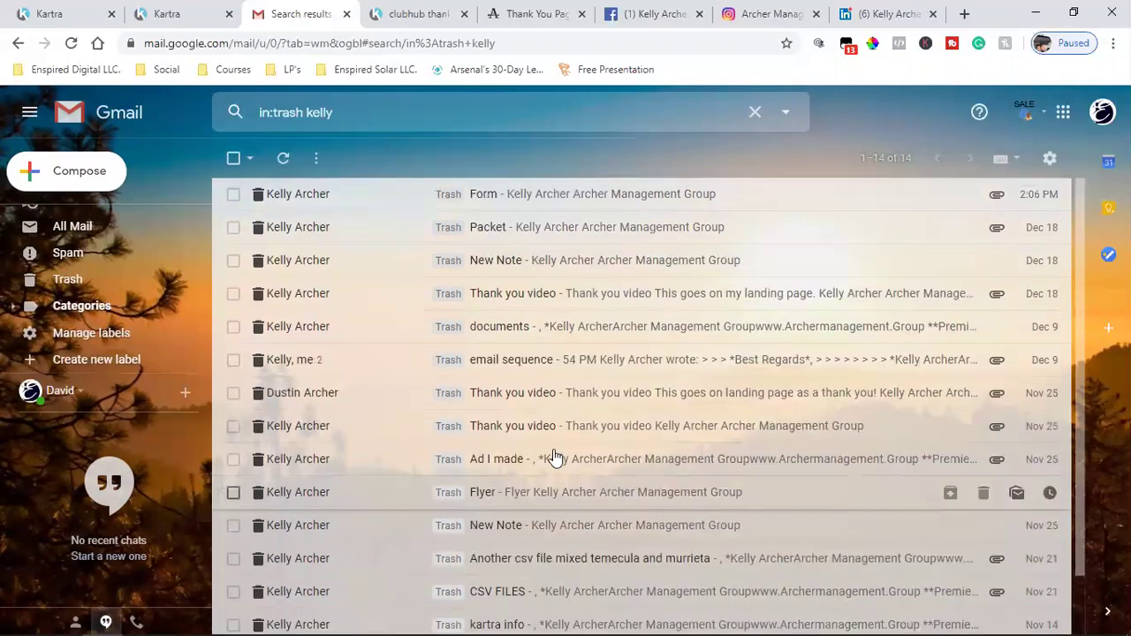
pyautogui.scroll(-3, 103, 307)
pyautogui.scroll(5, 102, 306)
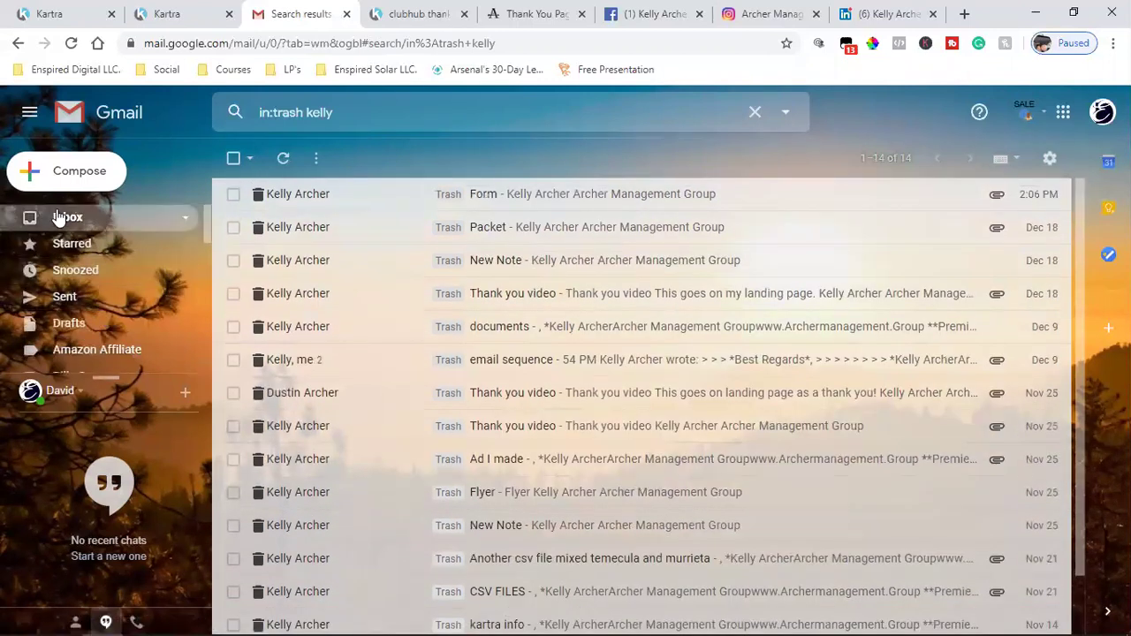
pyautogui.click(57, 218)
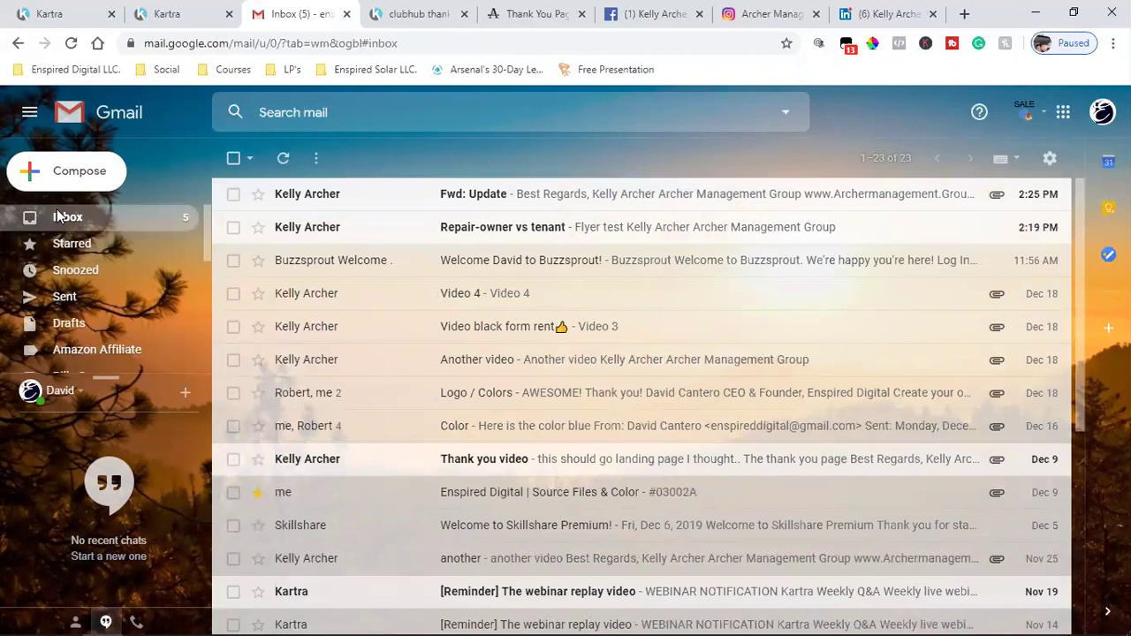
pyautogui.scroll(-5, 115, 273)
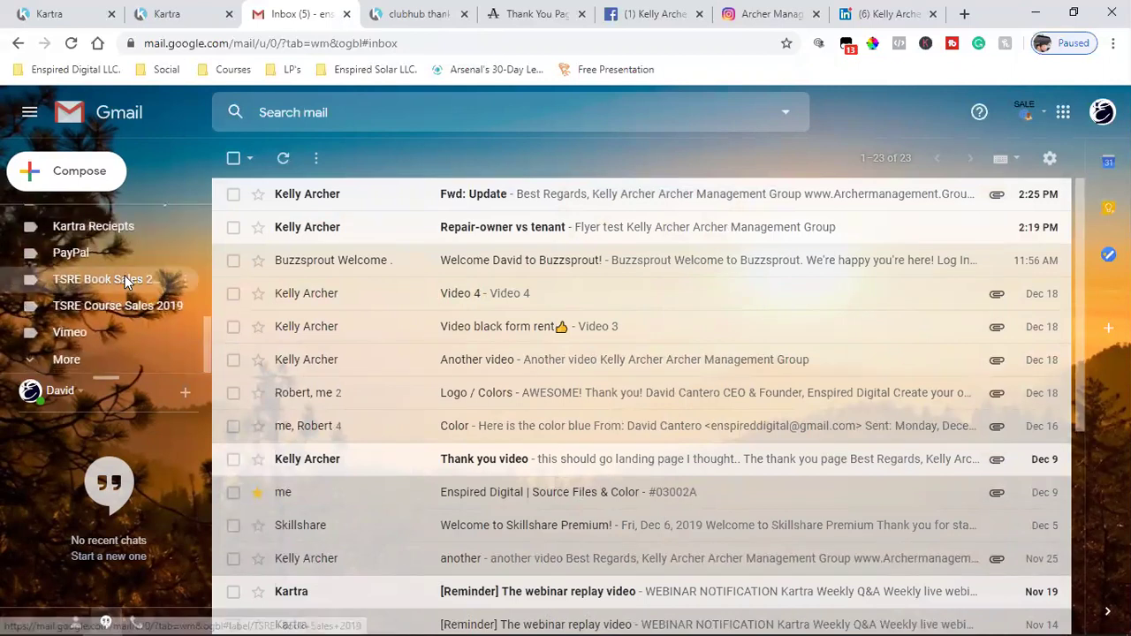
pyautogui.scroll(5, 122, 283)
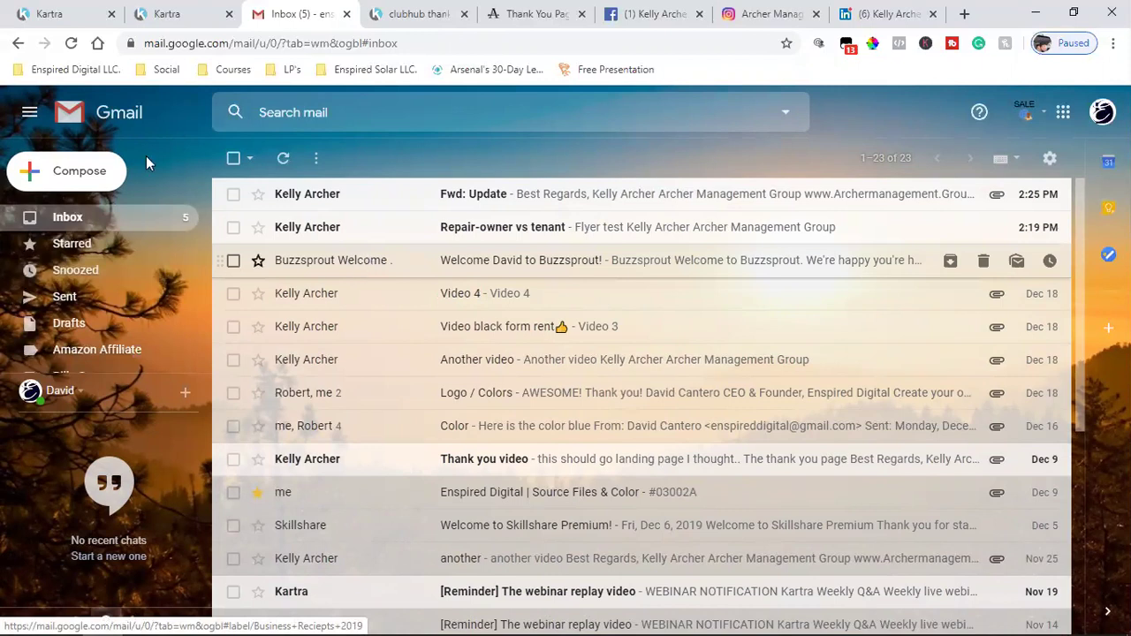
pyautogui.click(164, 14)
# - Save the Kartra page's progress from the page actions list
pyautogui.click(53, 13)
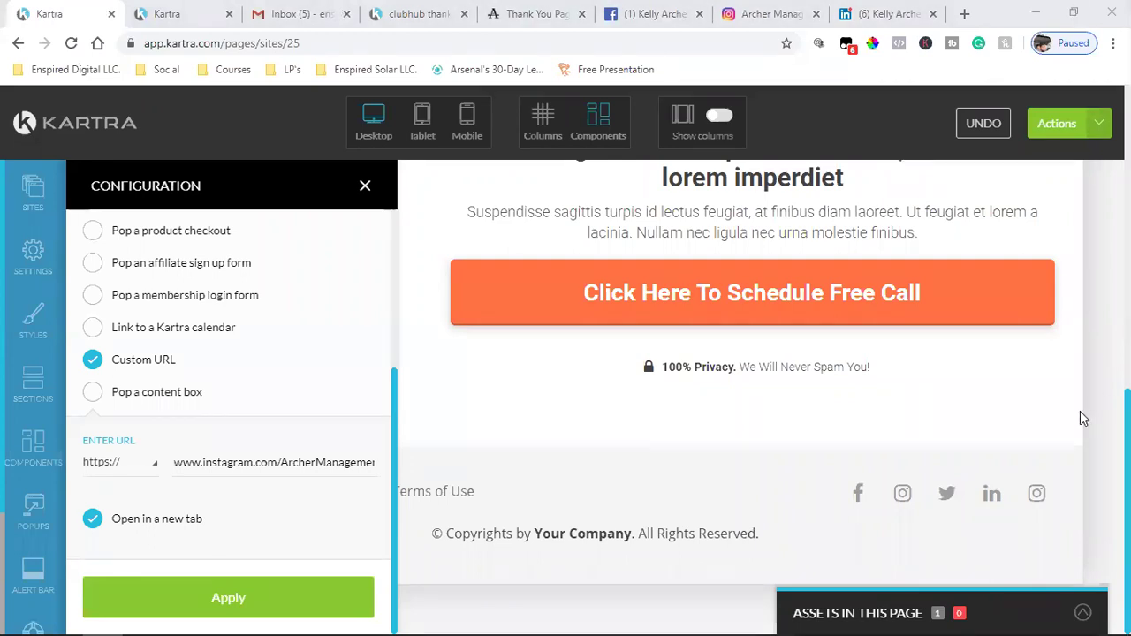
pyautogui.click(1059, 123)
pyautogui.click(1002, 193)
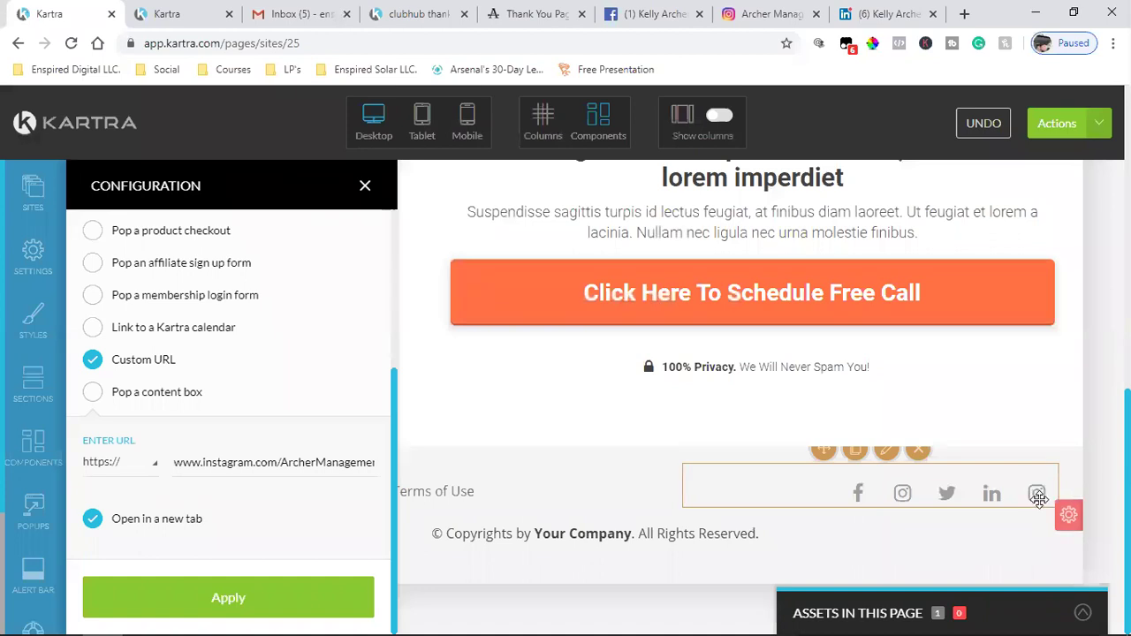
# - Delete the duplicate Instagram icon from the footer
pyautogui.moveTo(1038, 477)
pyautogui.scroll(1, 1037, 489)
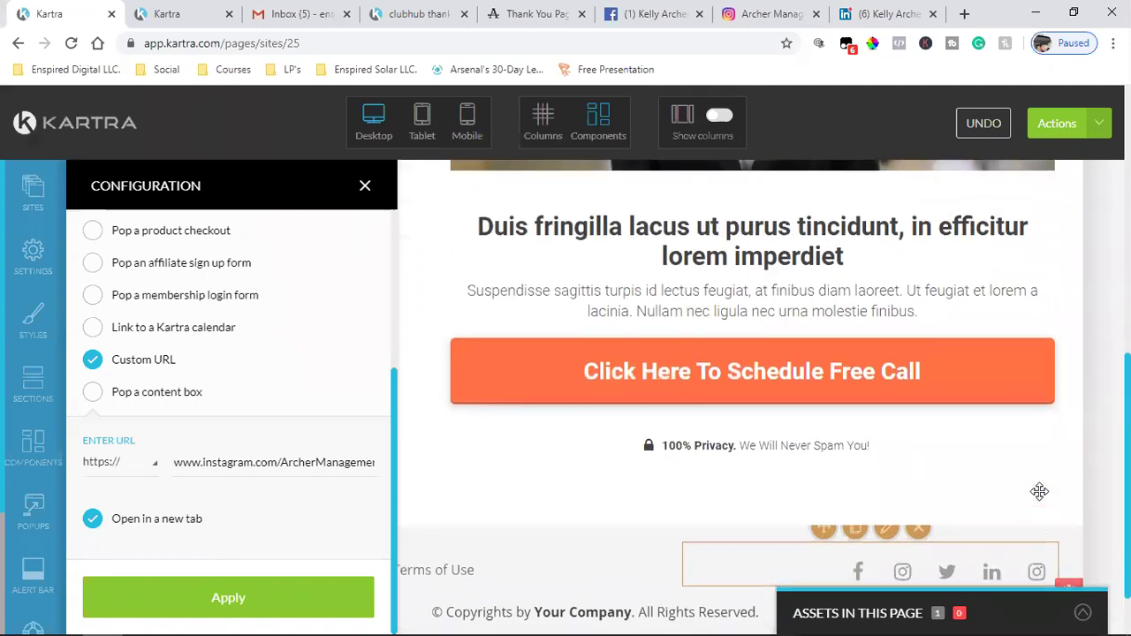
pyautogui.scroll(-1, 1029, 548)
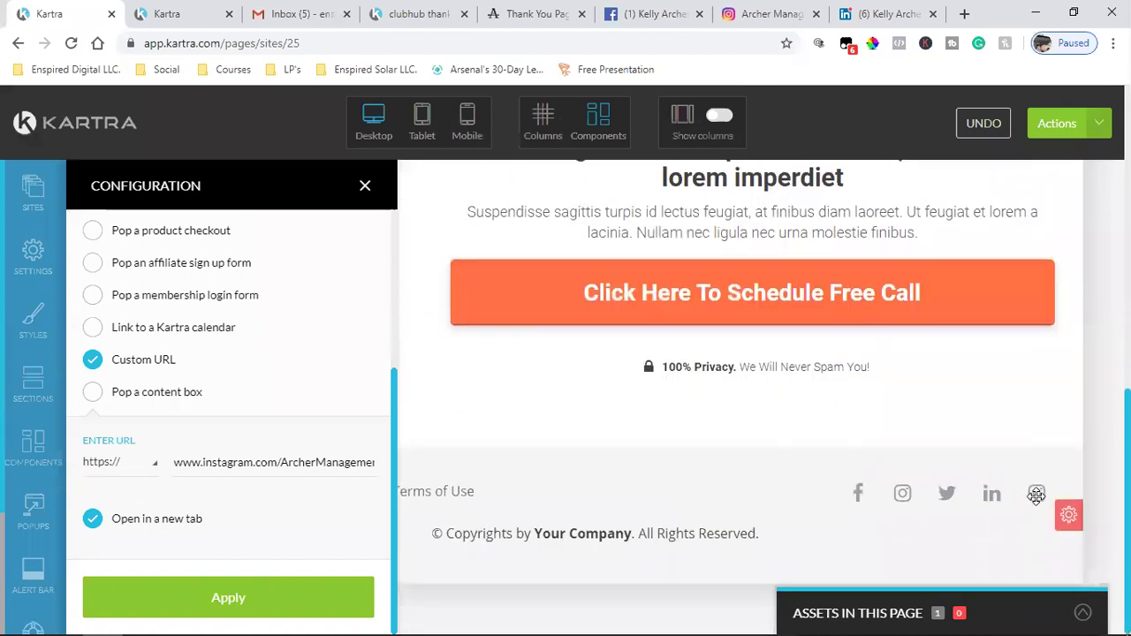
pyautogui.click(902, 493)
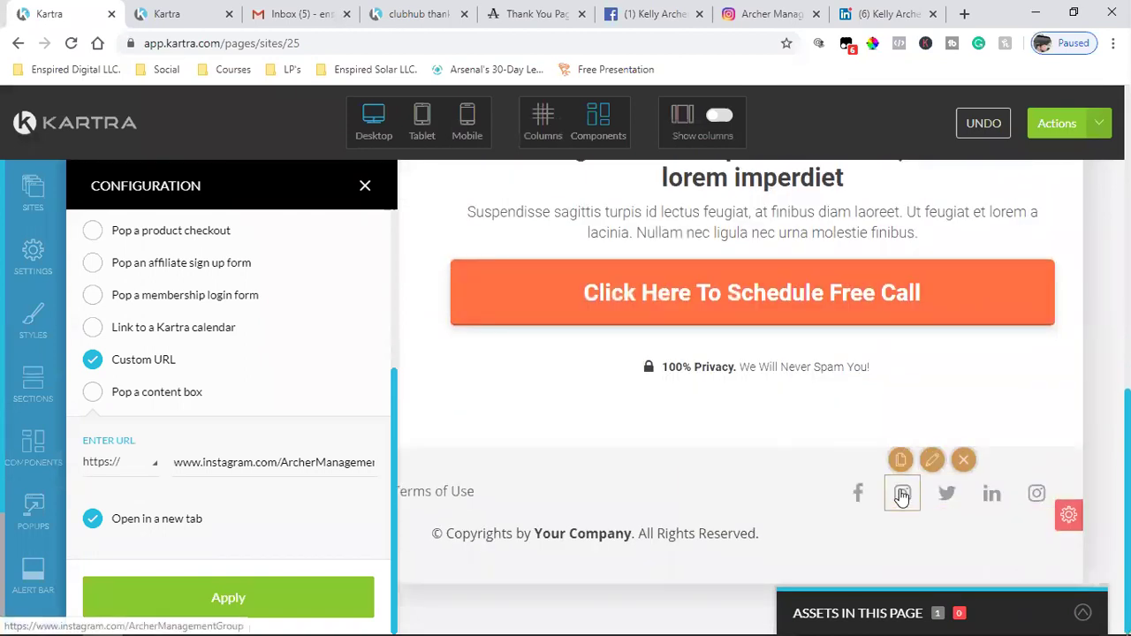
pyautogui.click(963, 460)
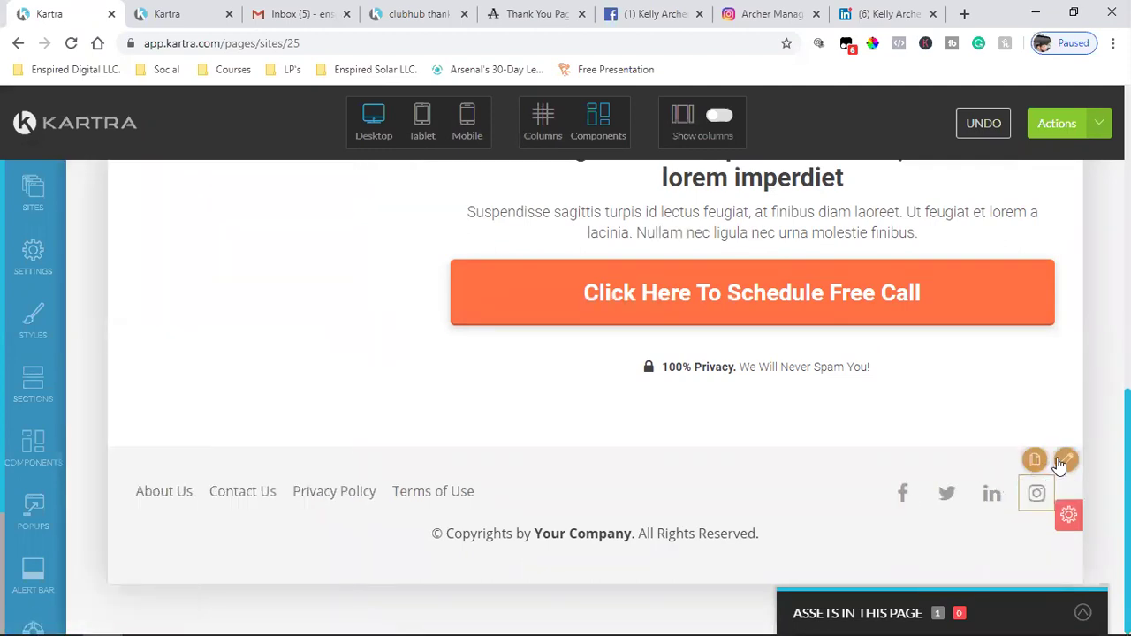
# - Set the remaining Instagram icon's link type to Custom URL
pyautogui.click(1063, 461)
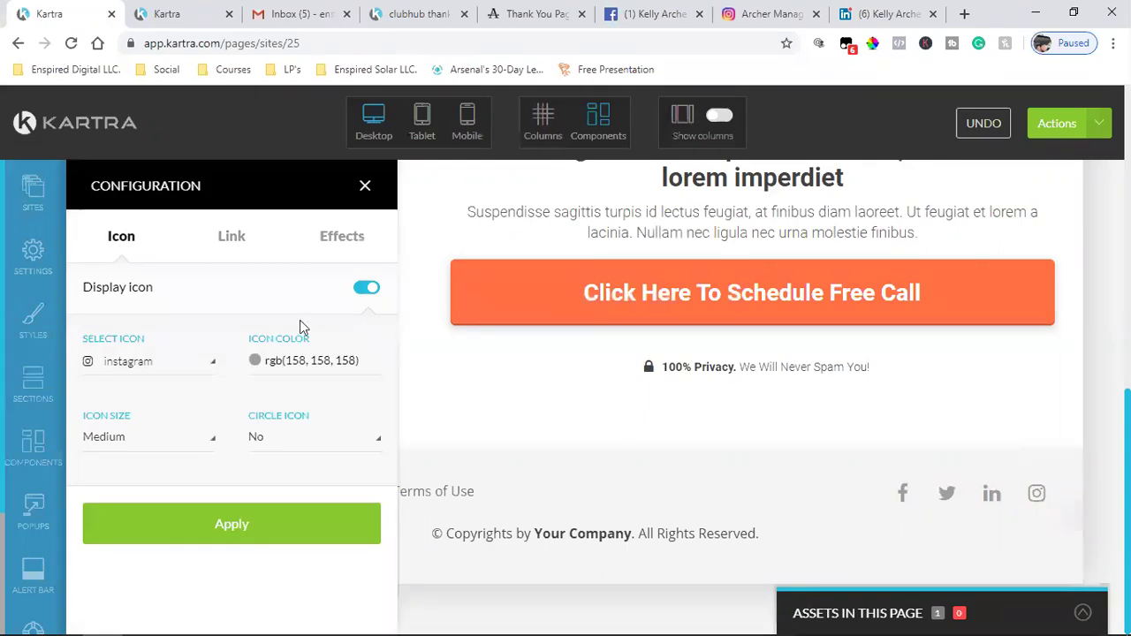
pyautogui.click(233, 253)
pyautogui.scroll(-3, 268, 464)
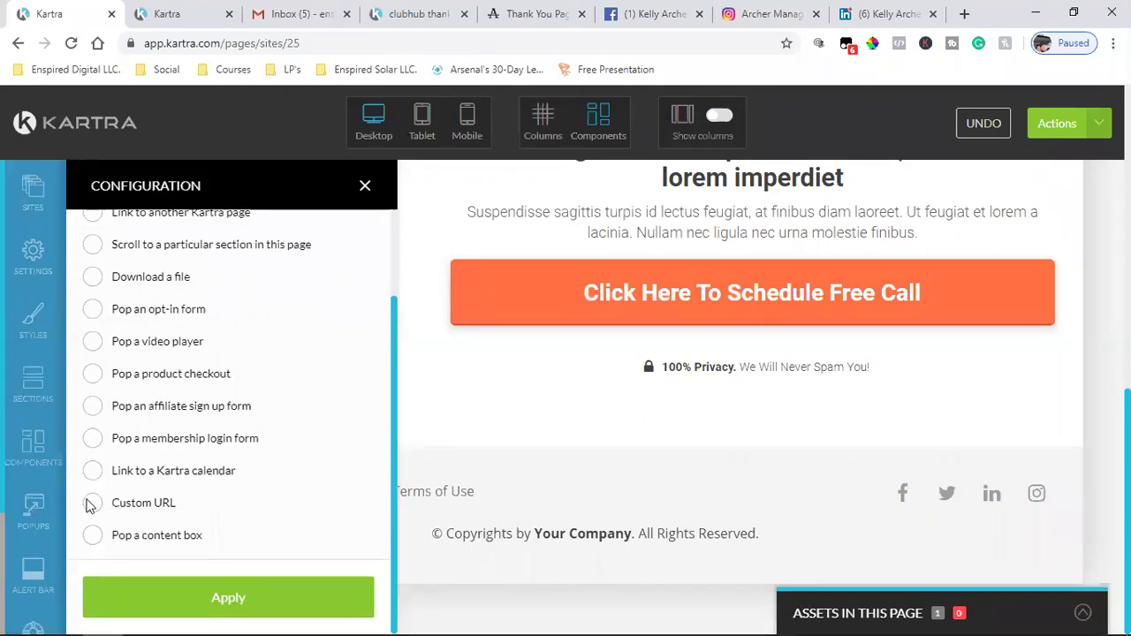
pyautogui.click(92, 504)
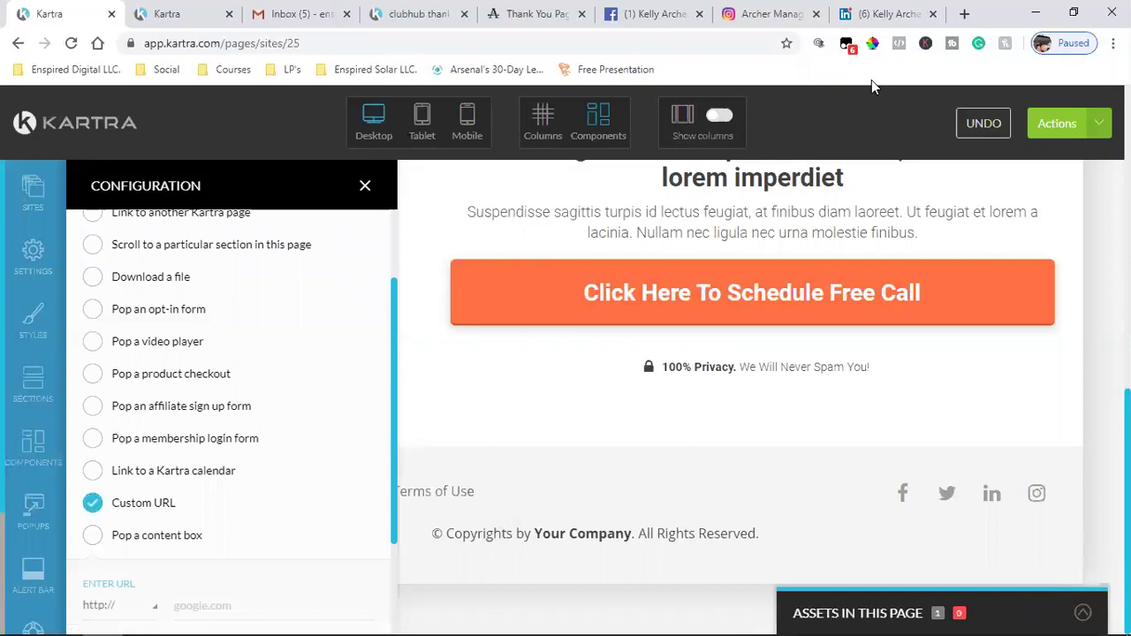
# - Paste the copied Instagram profile address as the link, opening in a new tab, and apply
pyautogui.click(782, 13)
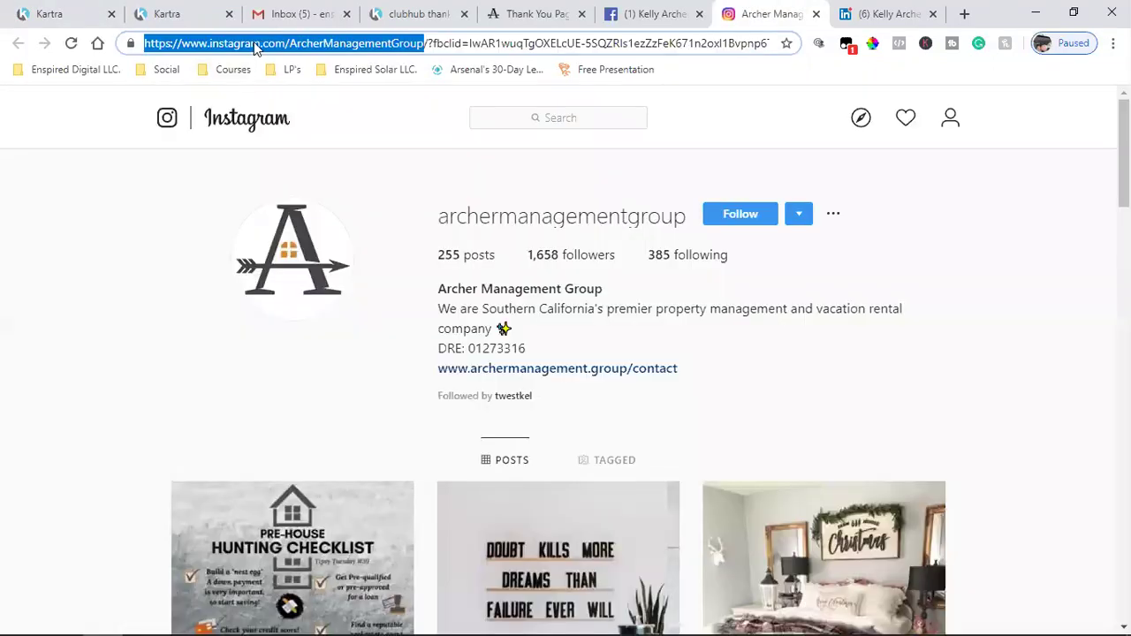
pyautogui.rightClick(265, 46)
pyautogui.click(336, 137)
pyautogui.click(50, 14)
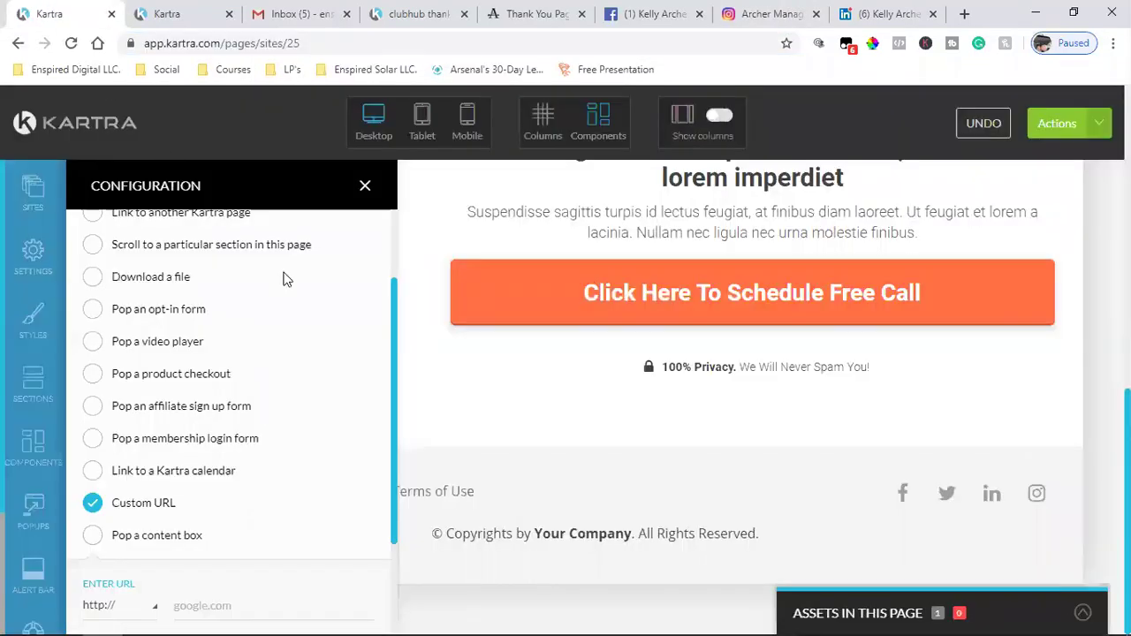
pyautogui.scroll(-2, 275, 441)
pyautogui.click(258, 470)
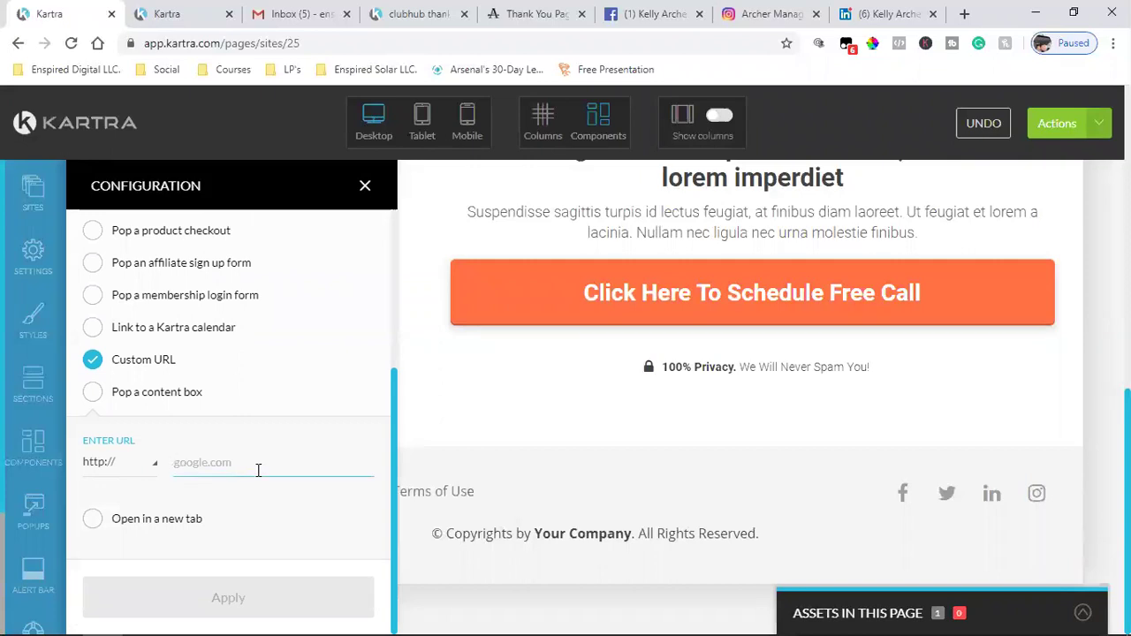
pyautogui.hotkey('ctrl', 'v')
pyautogui.click(93, 520)
pyautogui.click(176, 598)
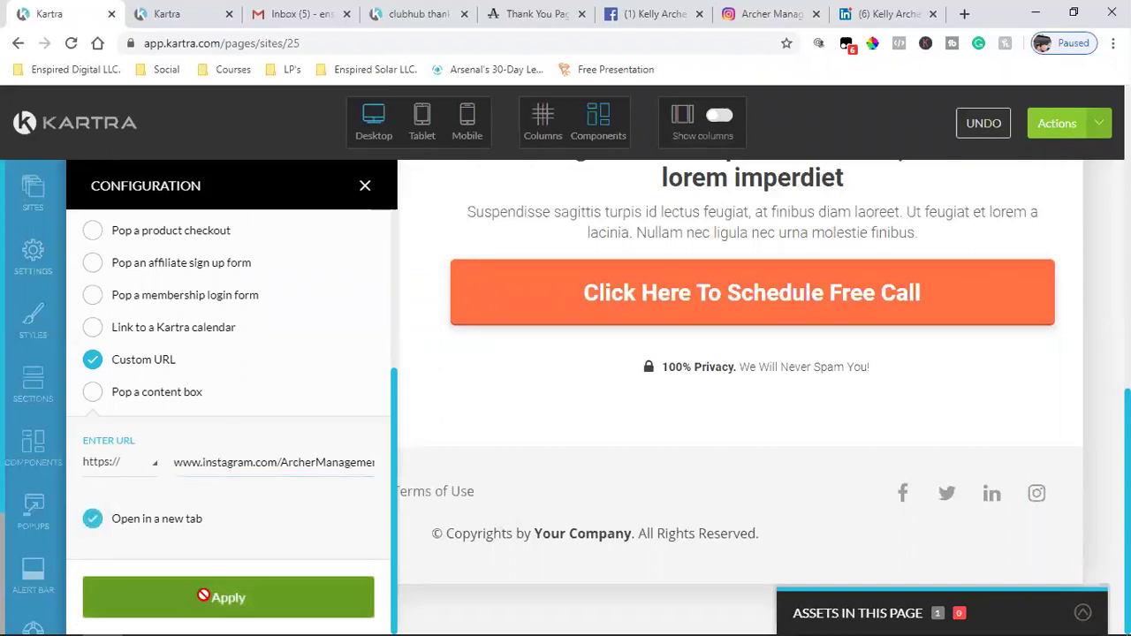
# - Close the Instagram and LinkedIn browser tabs and bring up the Twitter icon's link settings
pyautogui.click(815, 14)
pyautogui.click(815, 14)
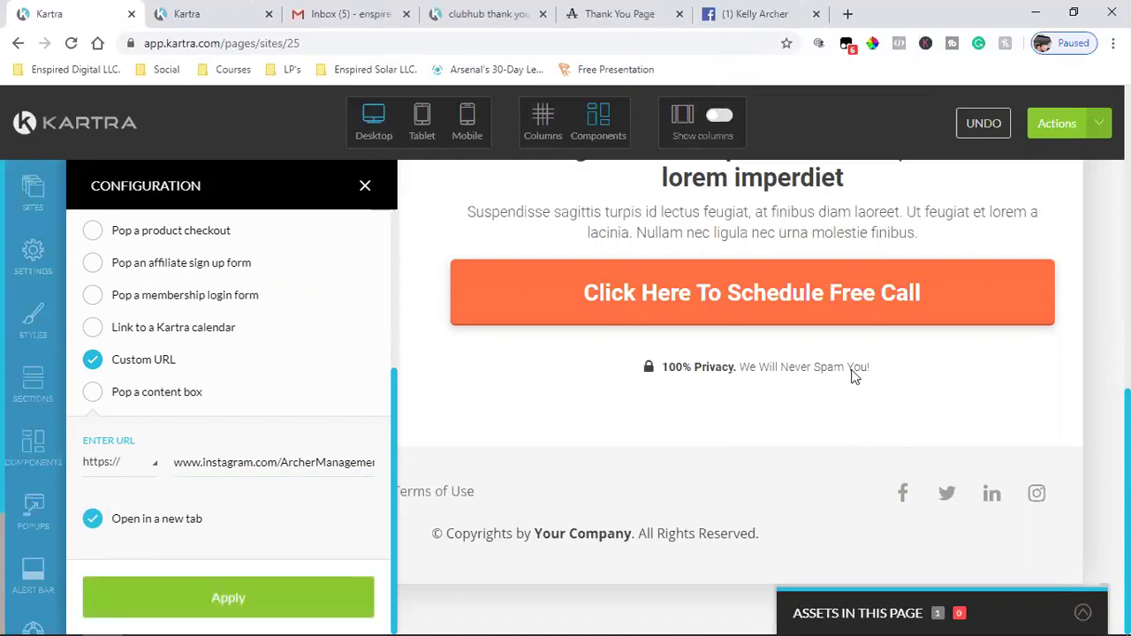
pyautogui.moveTo(941, 500)
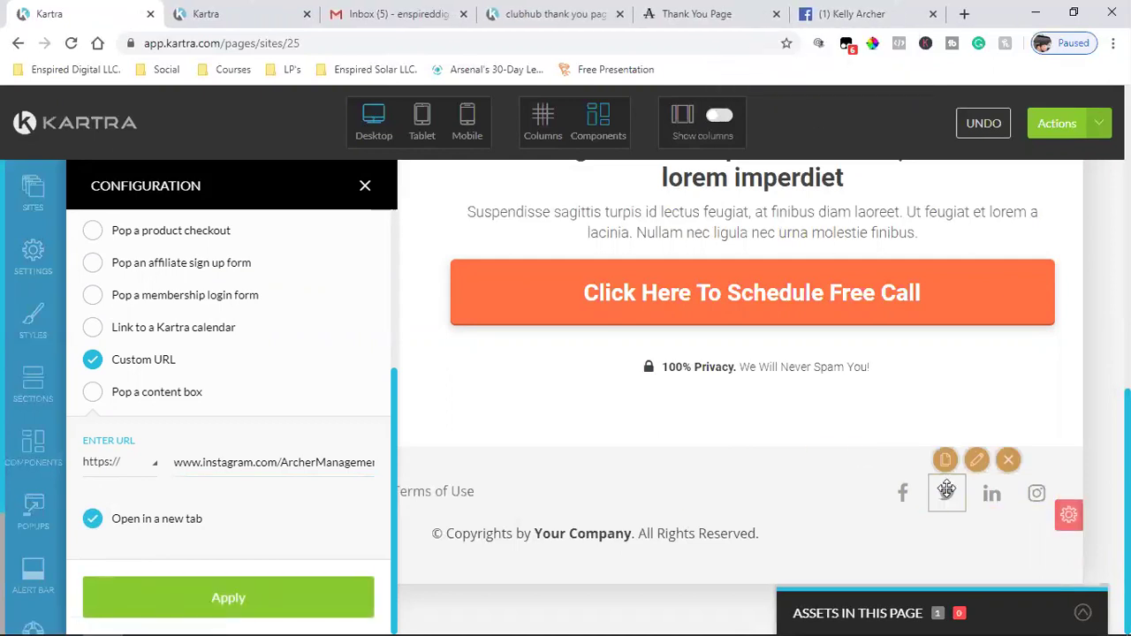
pyautogui.click(978, 461)
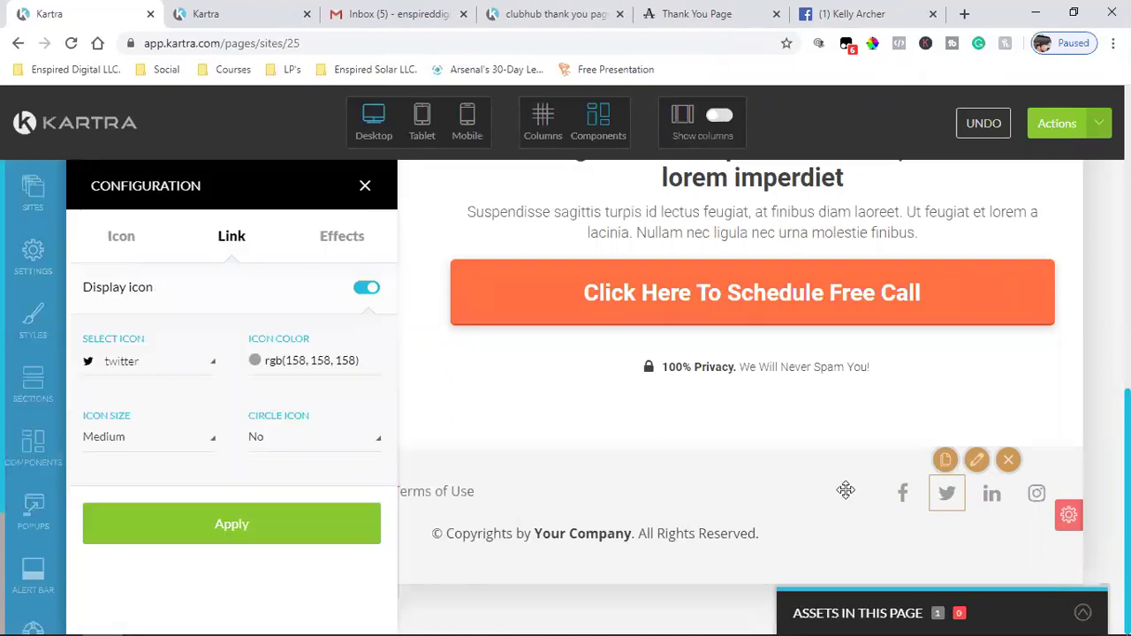
pyautogui.click(232, 235)
# - Copy the Twitter account name ArcherMgmtGroup from the 'Fwd: passwords' email
pyautogui.click(398, 10)
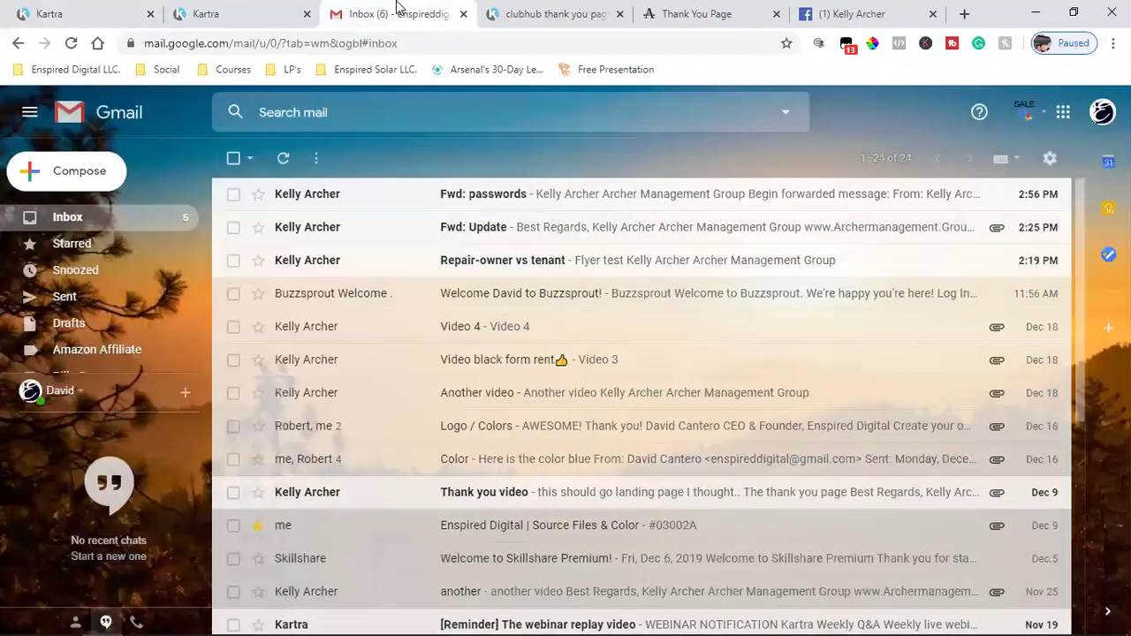
pyautogui.click(500, 212)
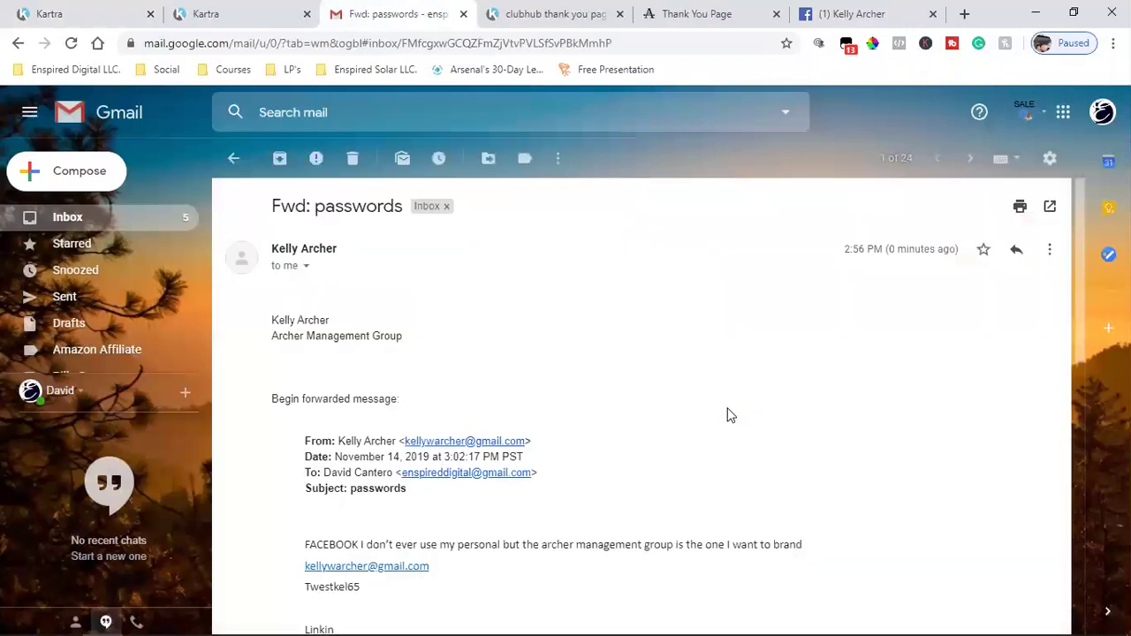
pyautogui.scroll(-4, 730, 415)
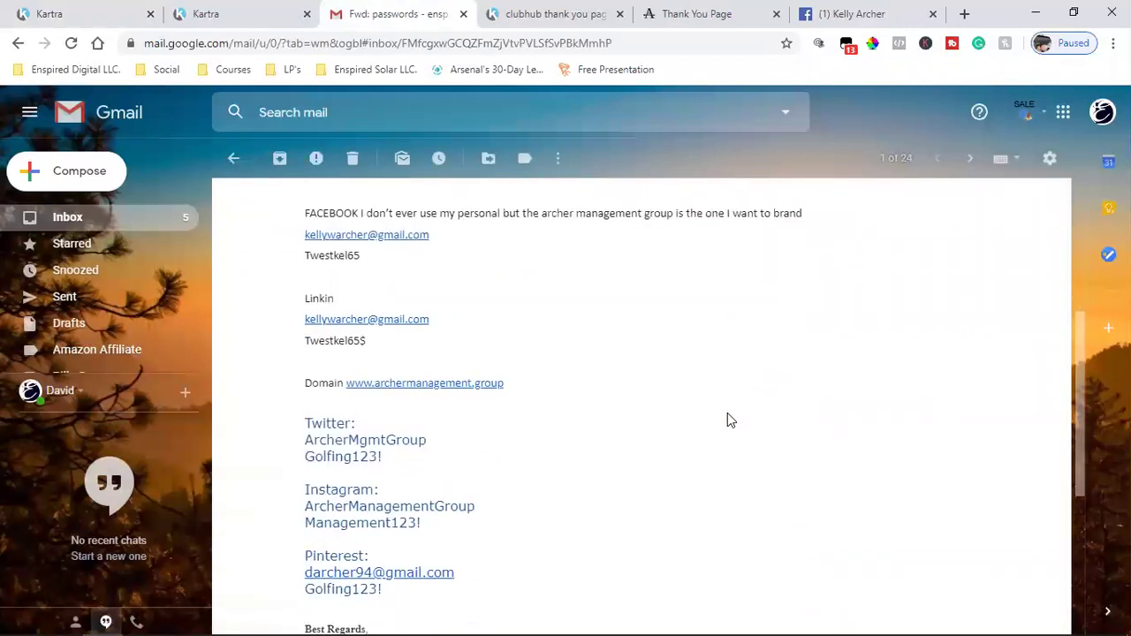
pyautogui.scroll(-4, 725, 421)
pyautogui.scroll(3, 725, 421)
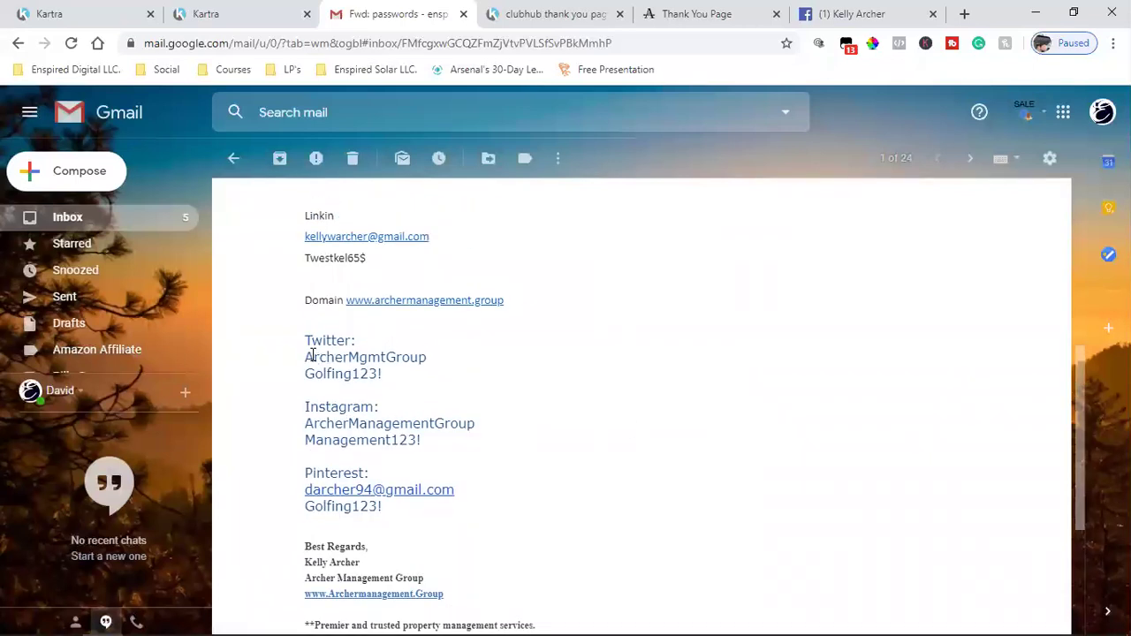
pyautogui.moveTo(307, 357); pyautogui.dragTo(424, 357)
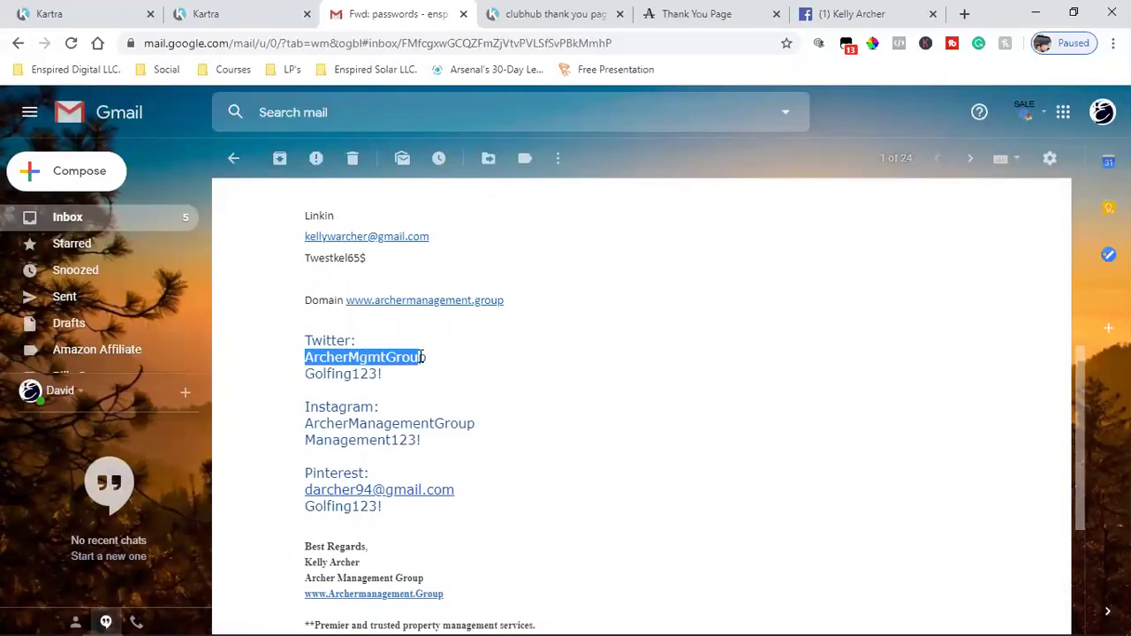
pyautogui.rightClick(402, 356)
pyautogui.click(433, 368)
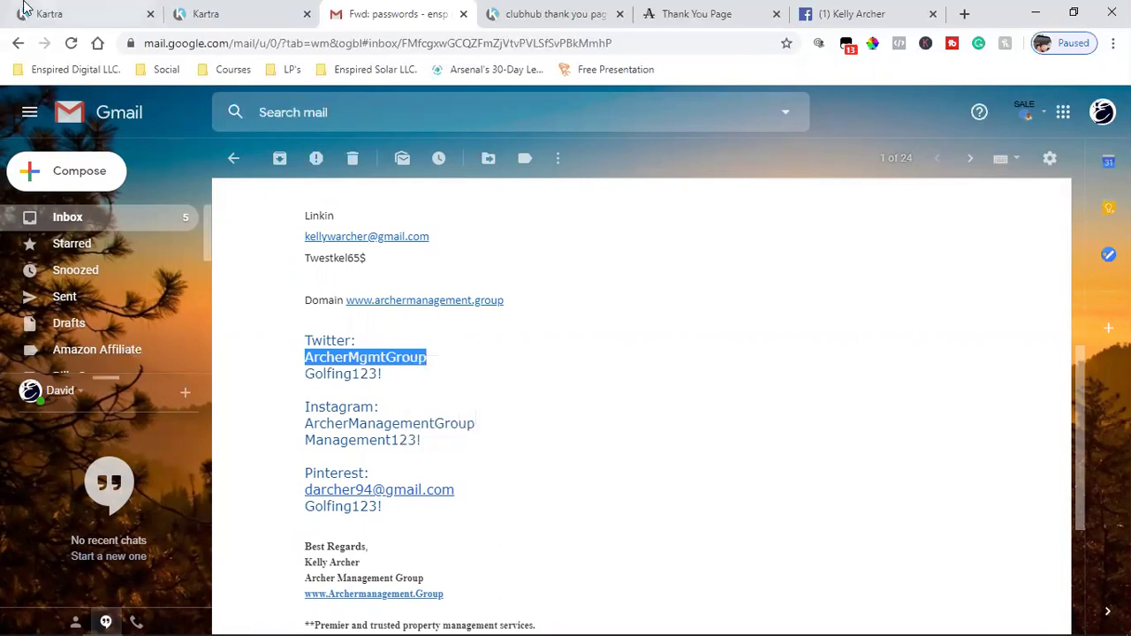
pyautogui.click(49, 13)
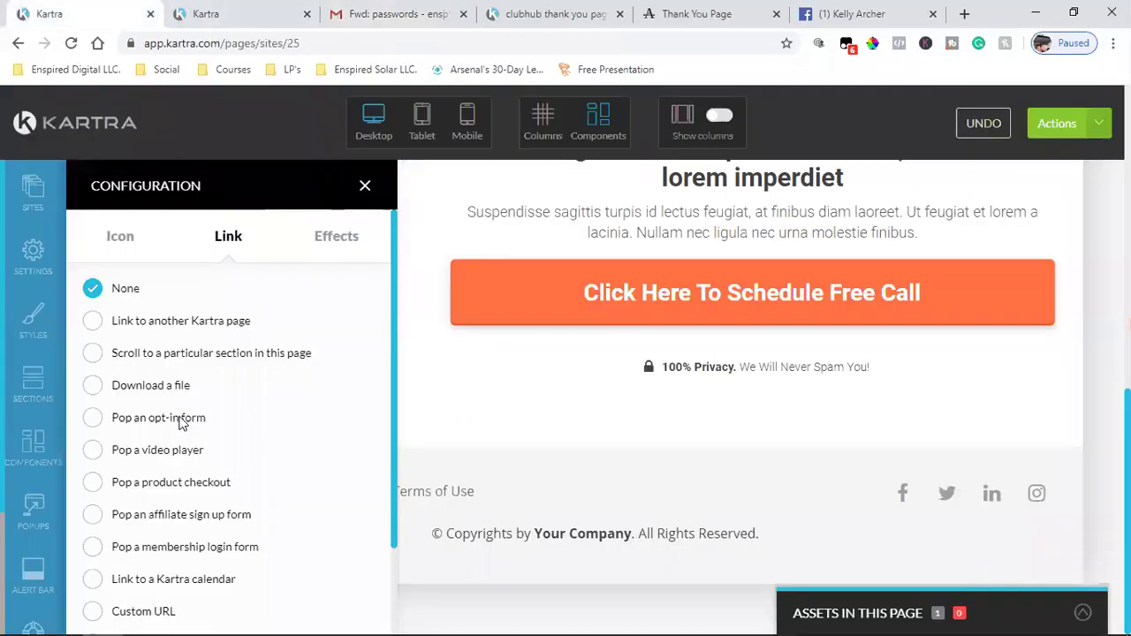
# - Enter ArcherMgmtGroup as the Twitter icon's Custom URL, then open the Social bookmarks in a new tab
pyautogui.scroll(-2, 181, 422)
pyautogui.click(94, 503)
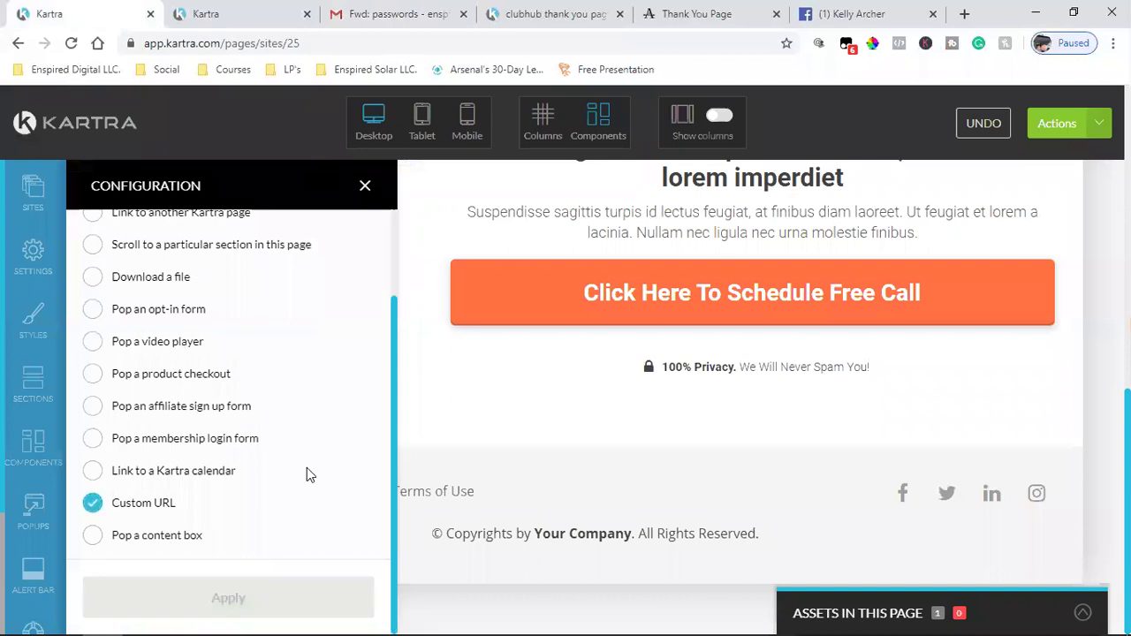
pyautogui.scroll(-3, 214, 581)
pyautogui.click(225, 462)
pyautogui.hotkey('ctrl', 'v')
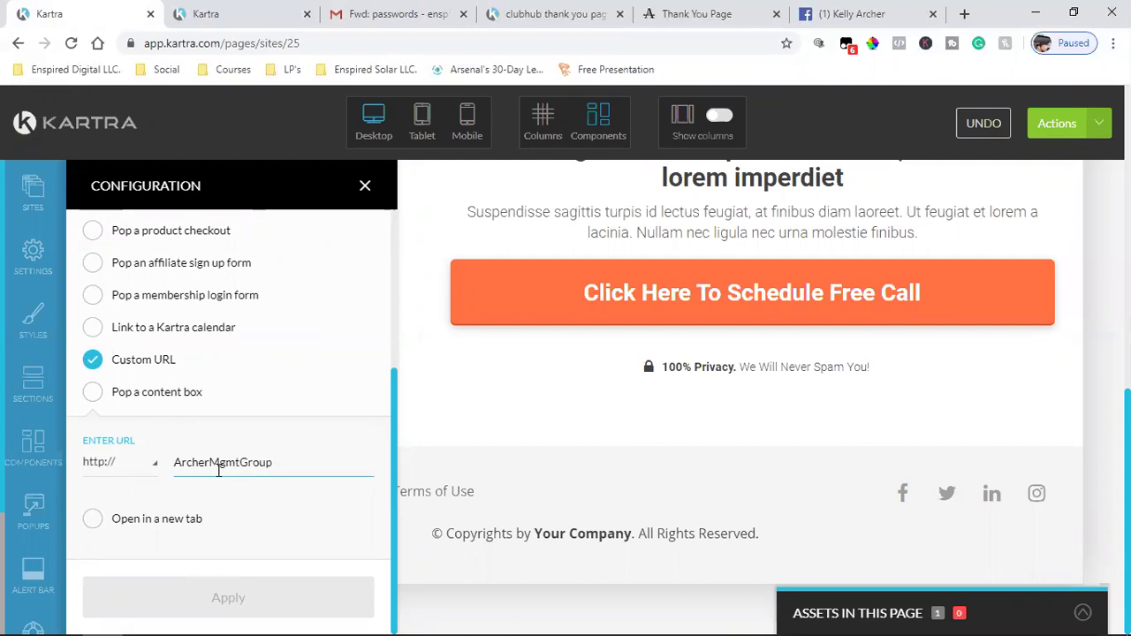
pyautogui.click(964, 13)
pyautogui.click(177, 70)
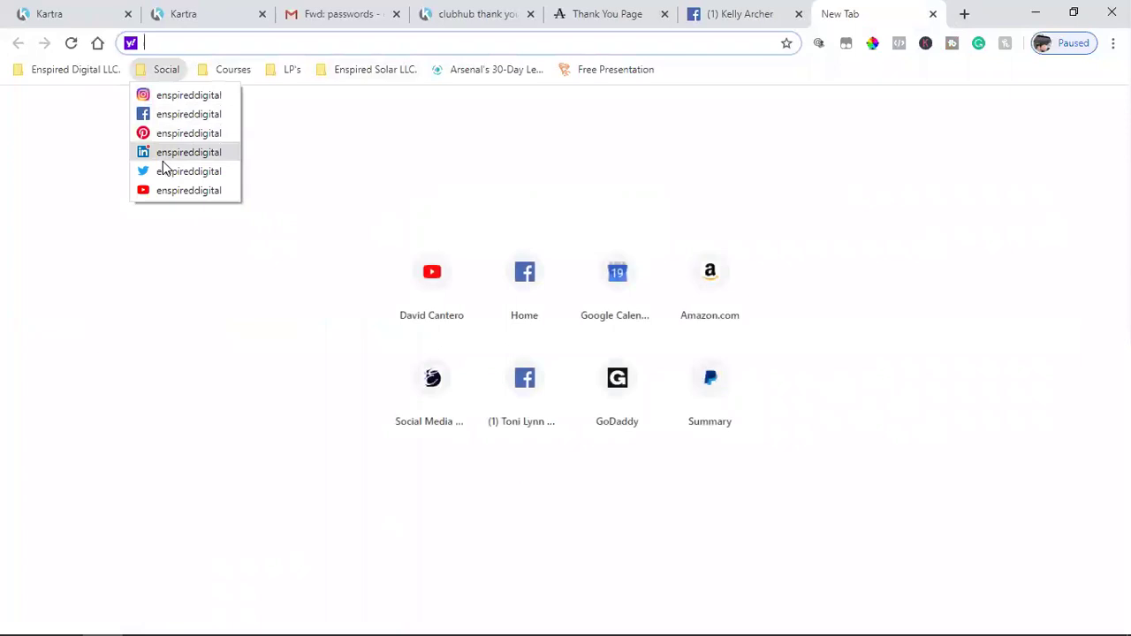
# - Load twitter.com/ArcherMgmtGroup by swapping the bookmark's handle, and copy the profile address
pyautogui.click(168, 170)
pyautogui.click(279, 49)
pyautogui.doubleClick(290, 49)
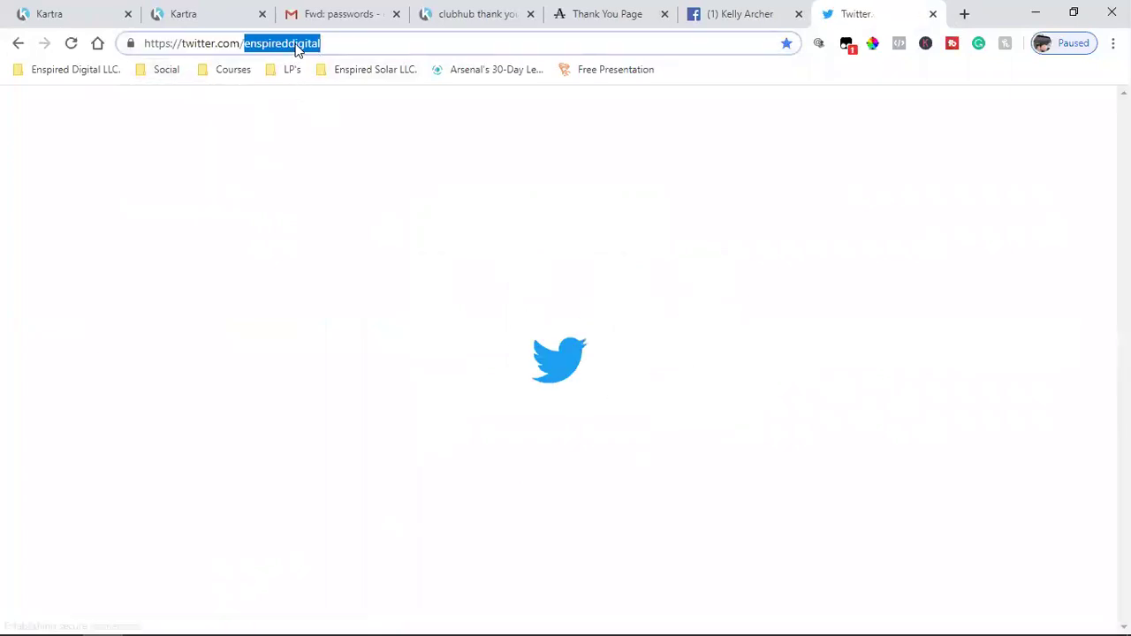
pyautogui.hotkey('ctrl', 'v')
pyautogui.press('Return')
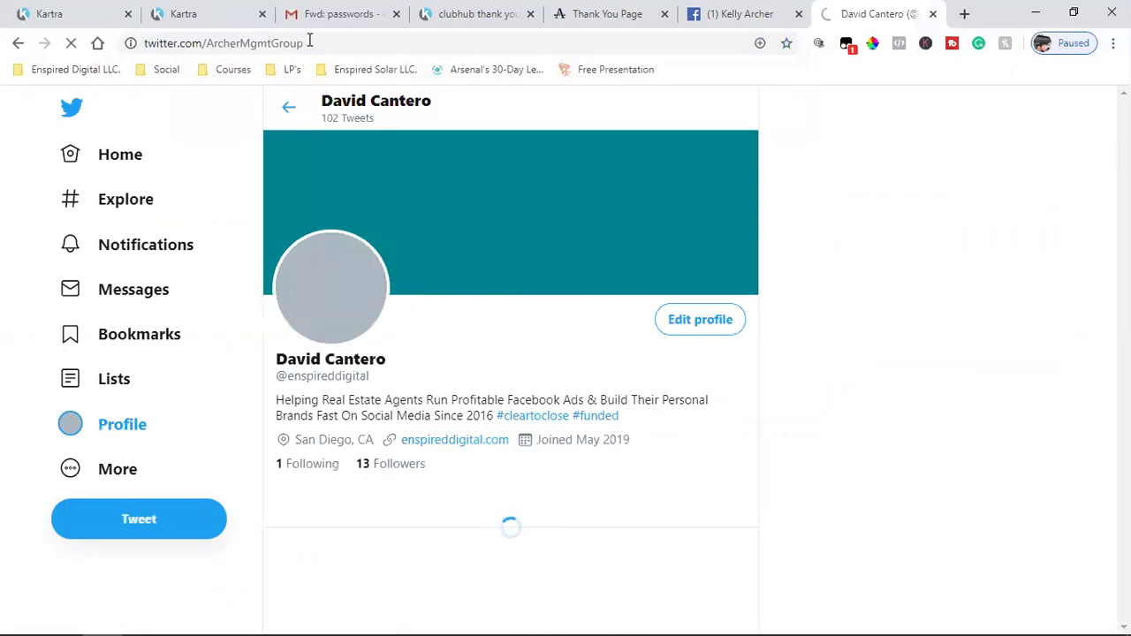
pyautogui.click(259, 42)
pyautogui.rightClick(259, 44)
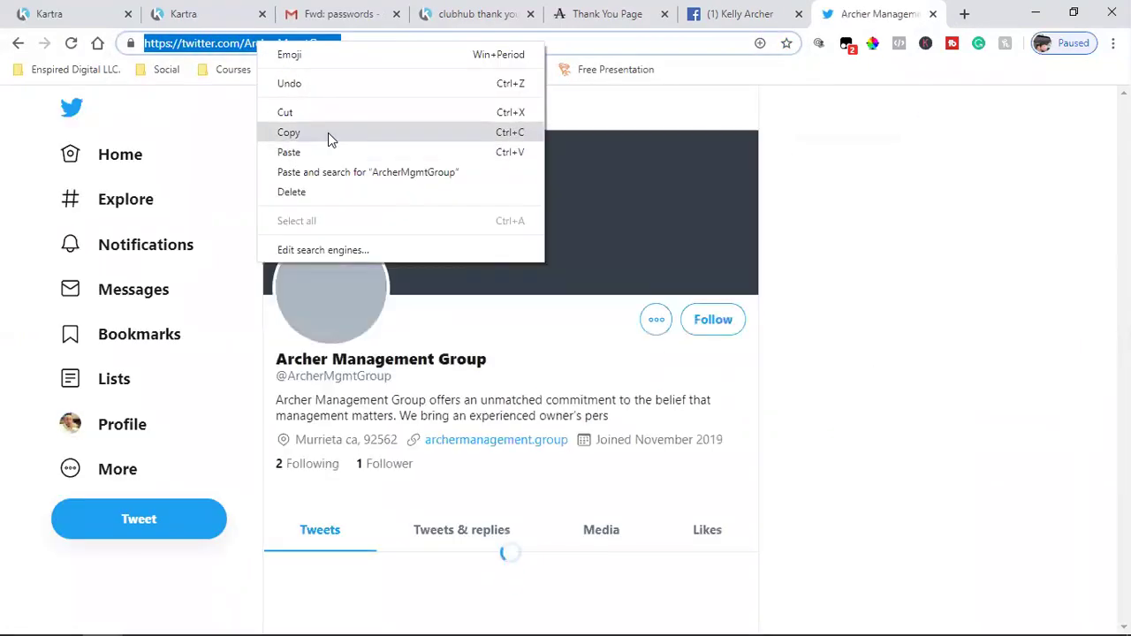
pyautogui.click(328, 135)
pyautogui.hotkey('ctrl', '1')
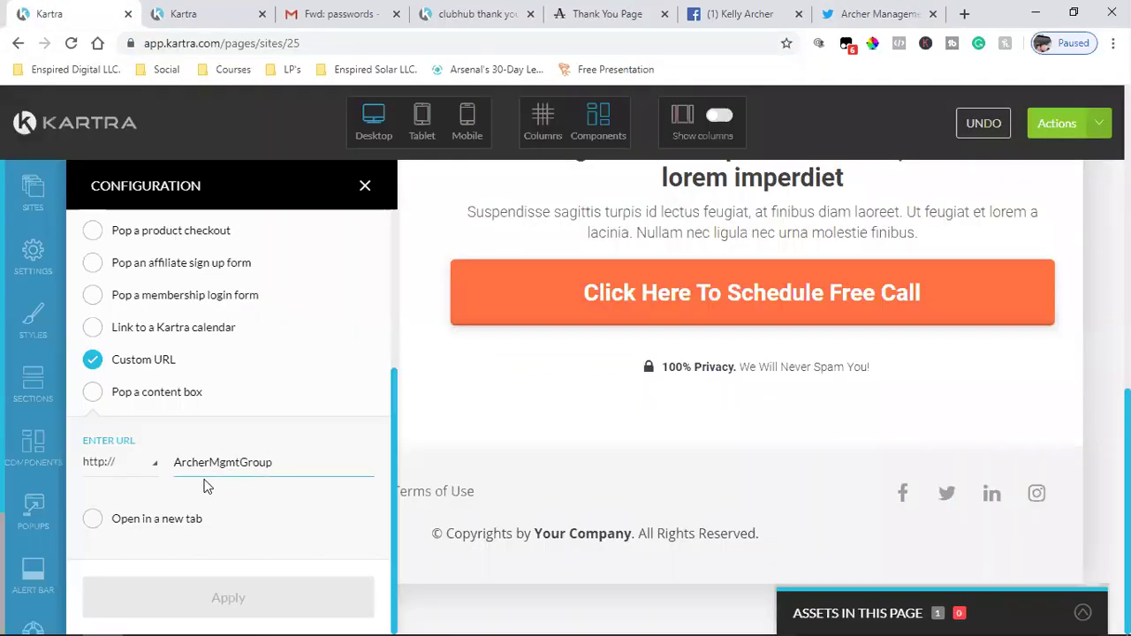
pyautogui.doubleClick(185, 462)
pyautogui.hotkey('ctrl', 'v')
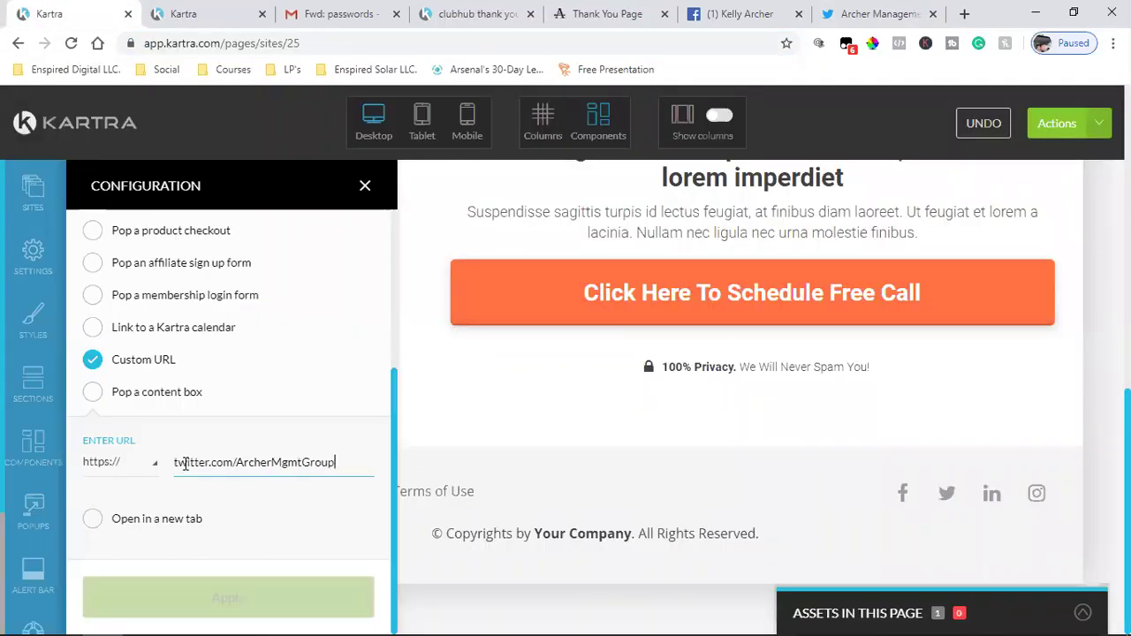
pyautogui.click(99, 520)
pyautogui.click(157, 596)
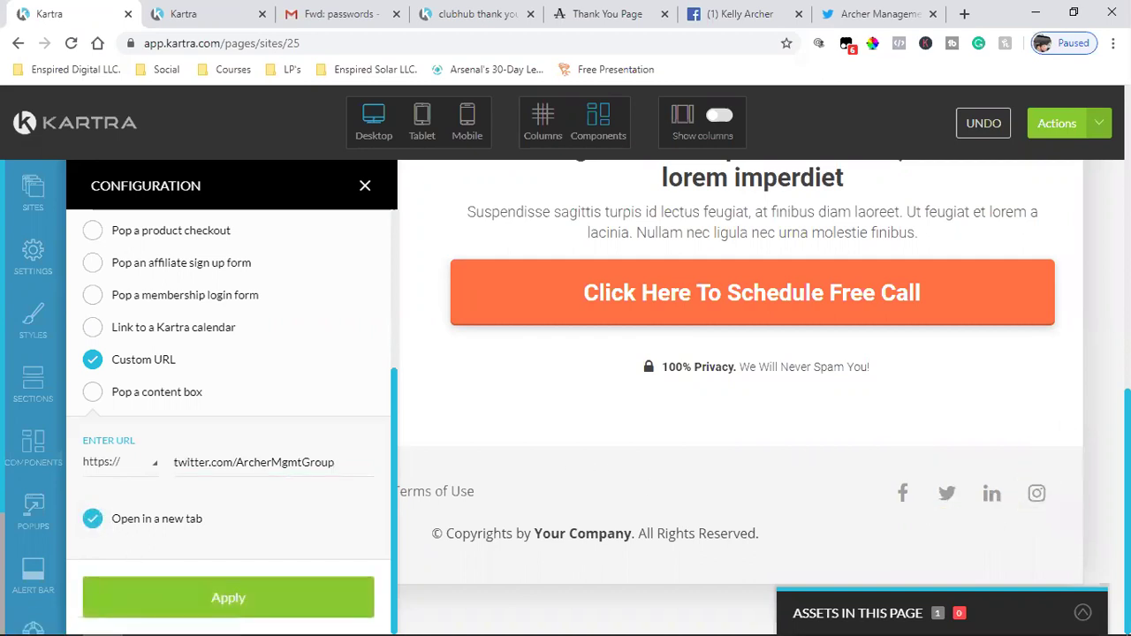
# - Close the Twitter profile tab and the icon configuration panel
pyautogui.click(1100, 124)
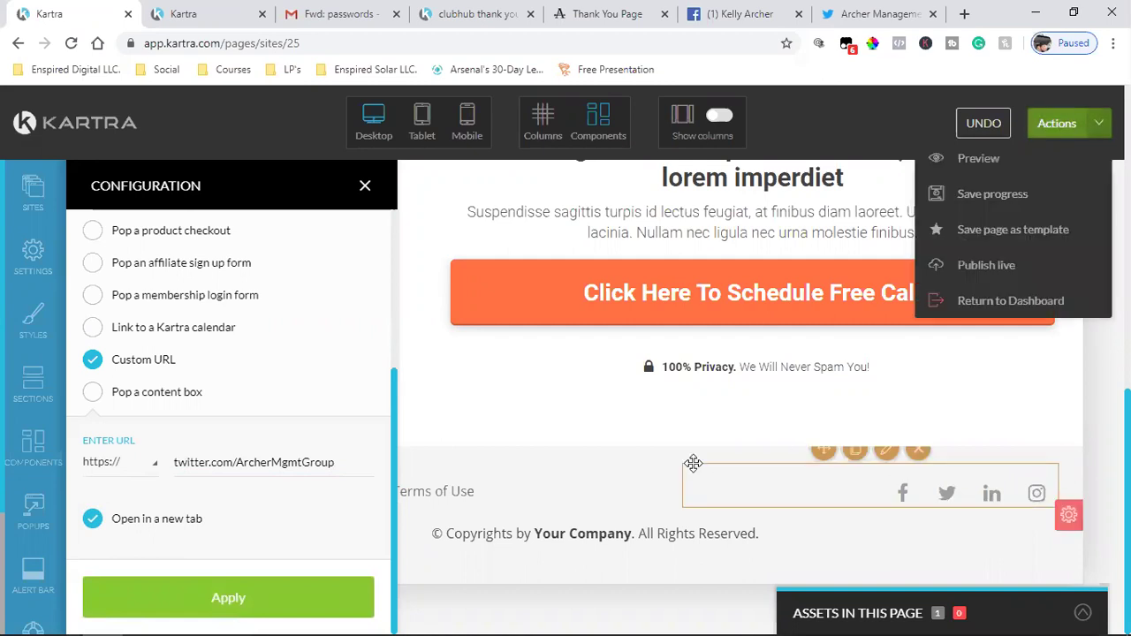
pyautogui.scroll(2, 1098, 399)
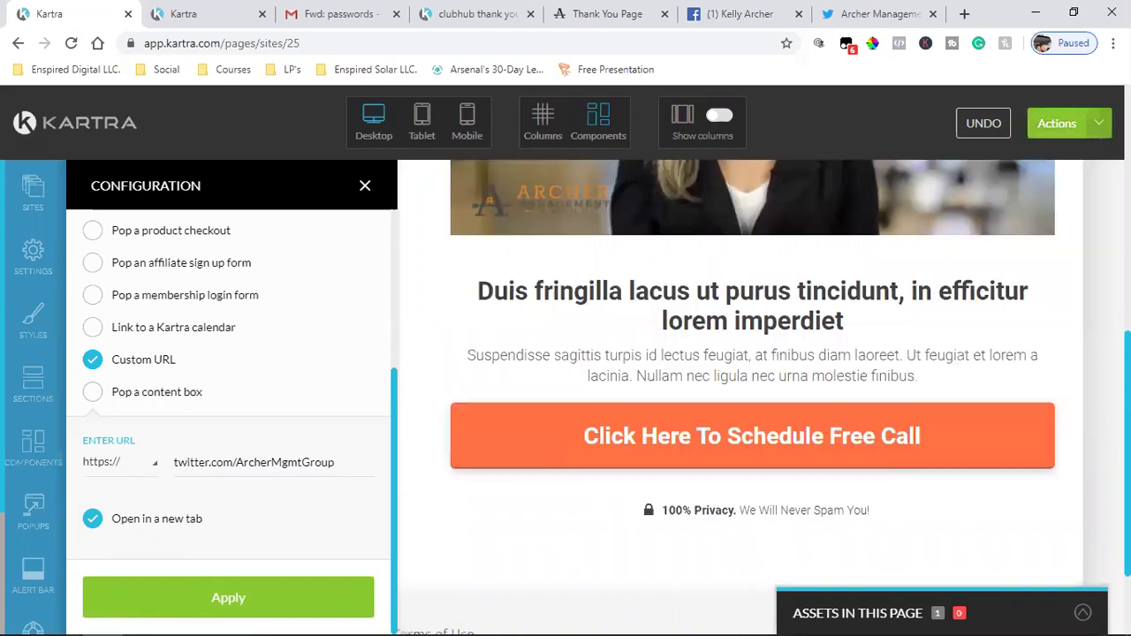
pyautogui.click(1100, 124)
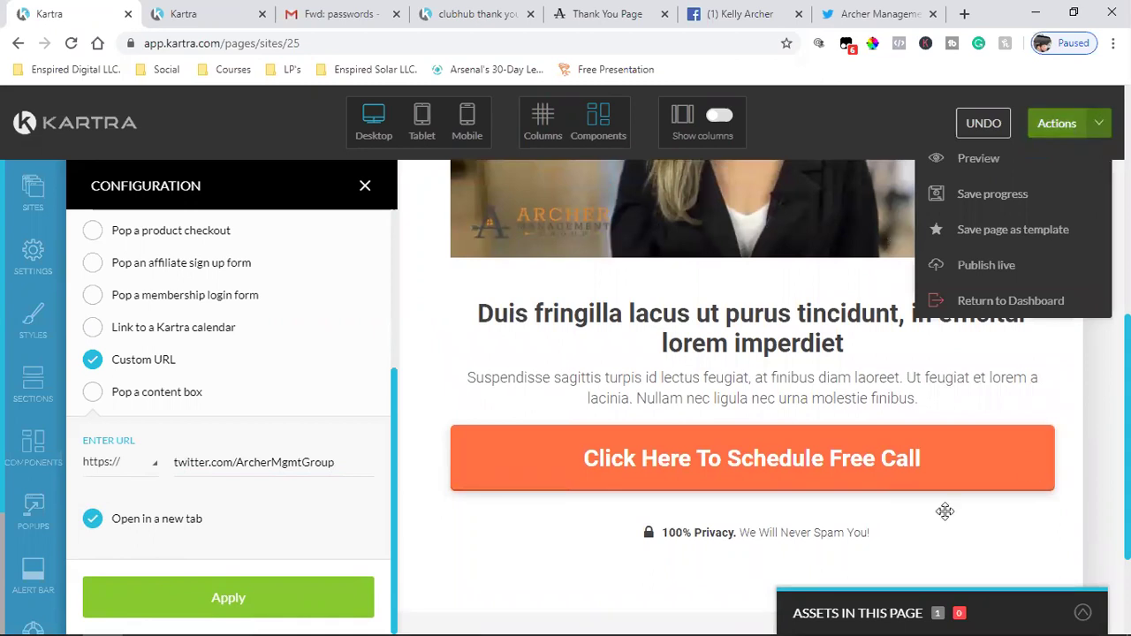
pyautogui.scroll(-2, 945, 512)
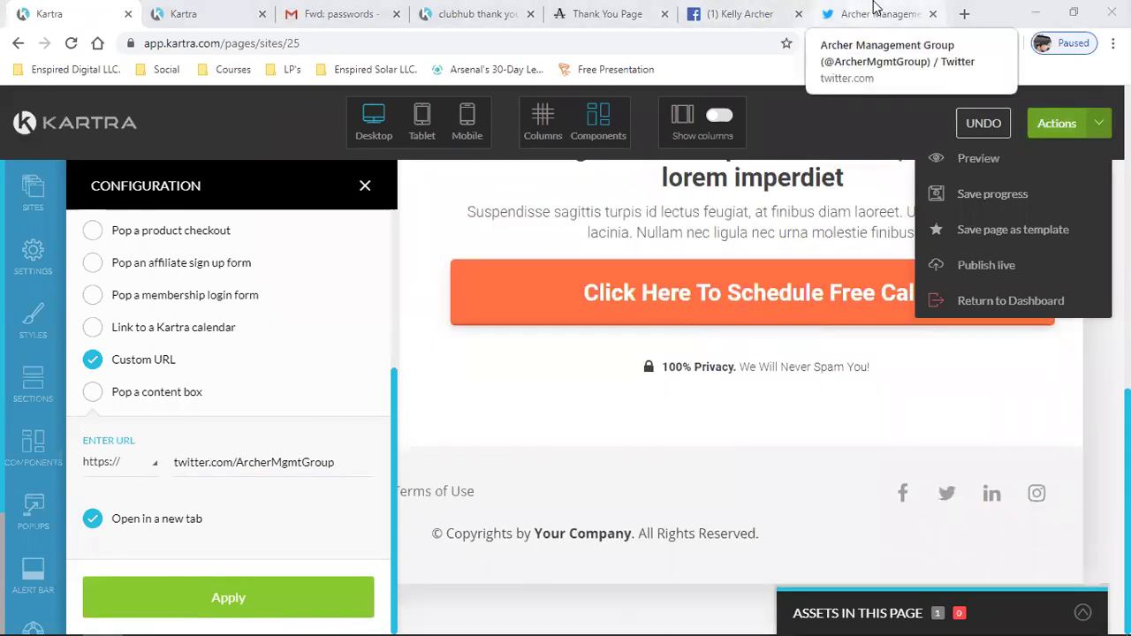
pyautogui.click(931, 15)
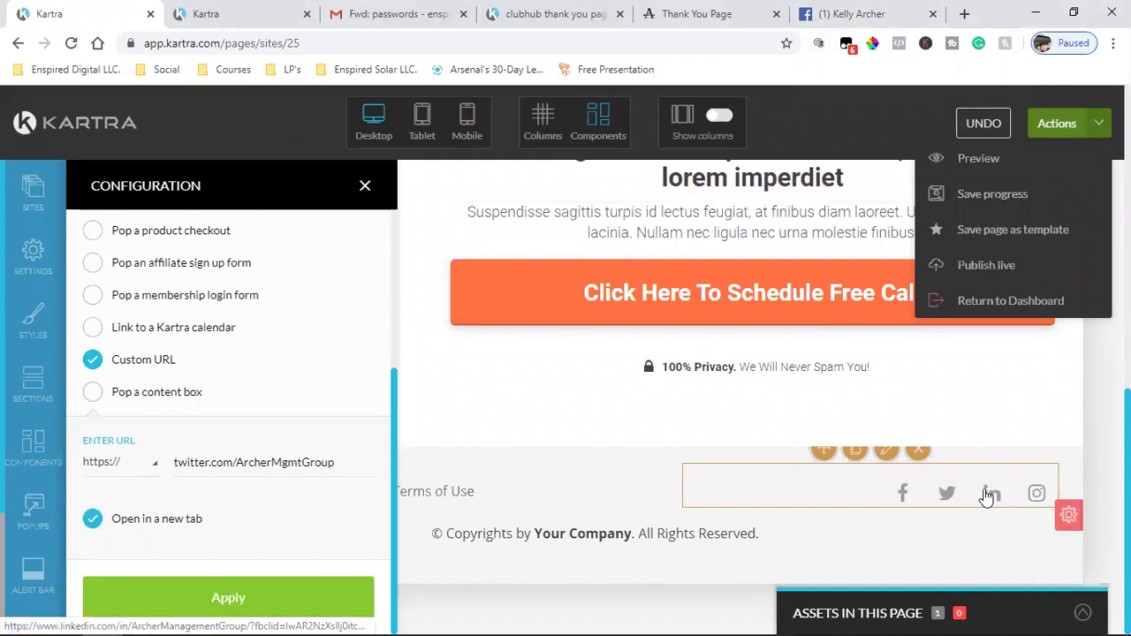
pyautogui.moveTo(987, 499)
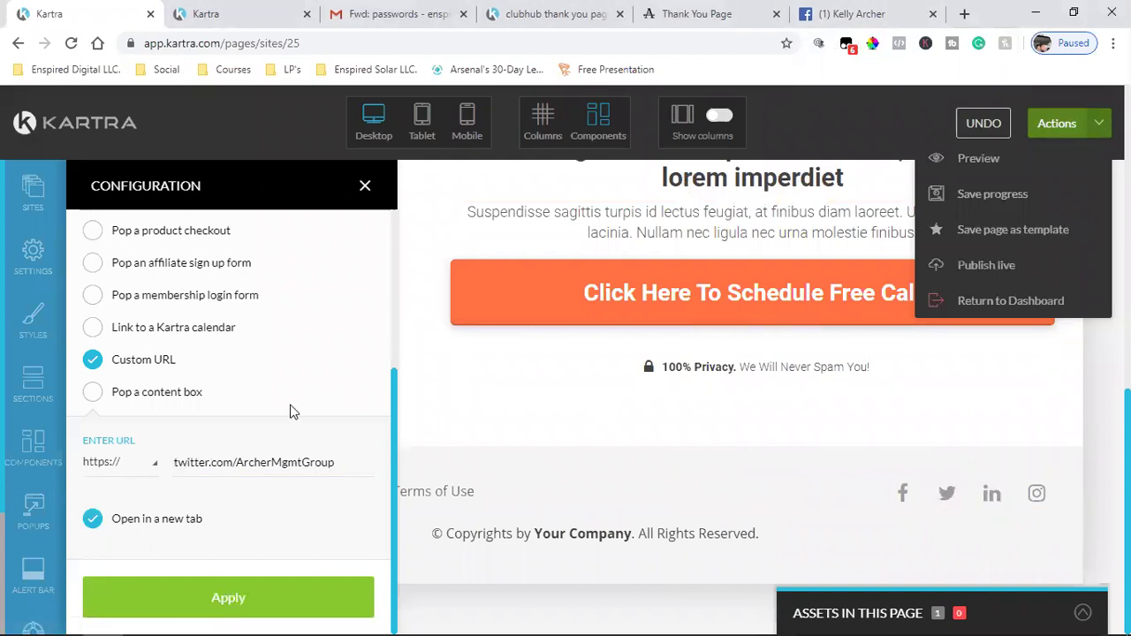
pyautogui.scroll(3, 293, 411)
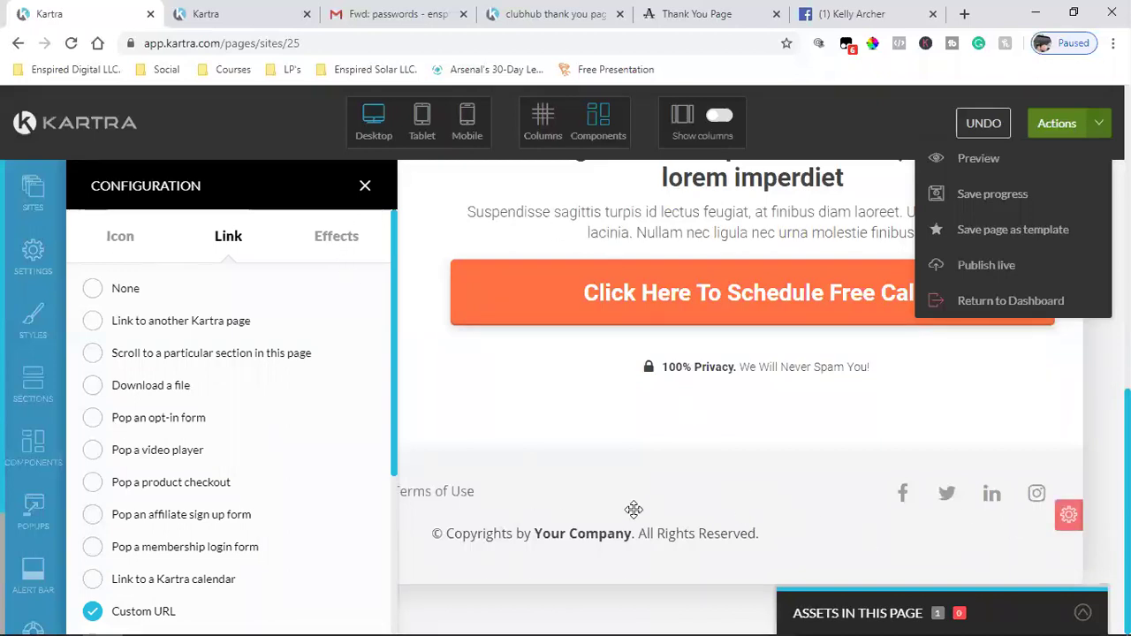
pyautogui.click(364, 186)
pyautogui.scroll(-3, 23, 424)
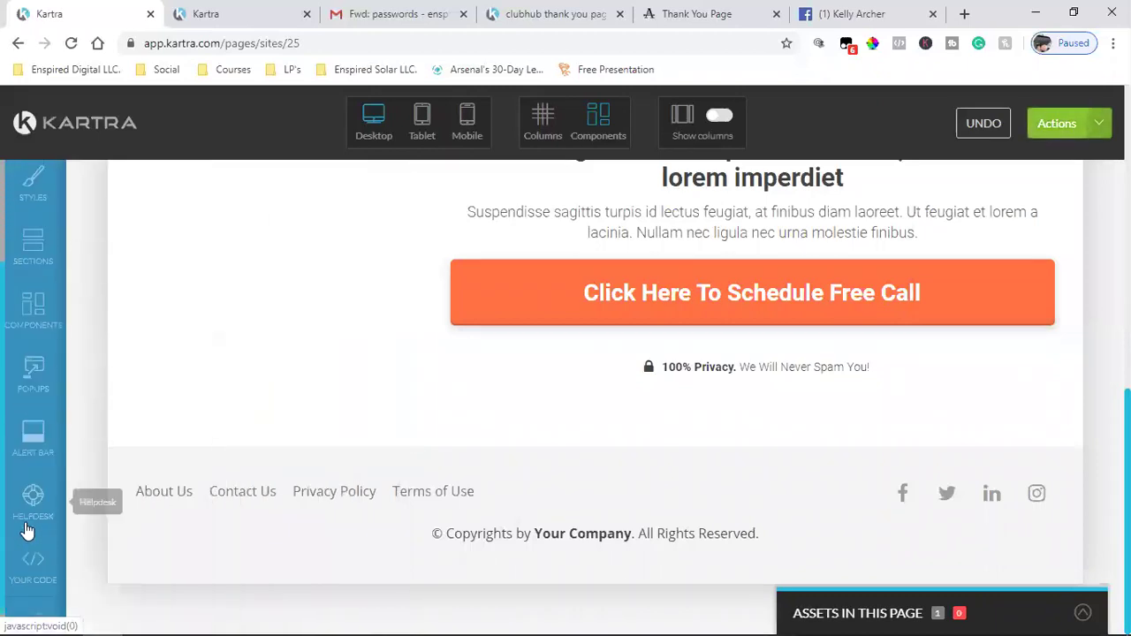
# - Bring up the Footers list in the section templates library
pyautogui.scroll(-1, 29, 437)
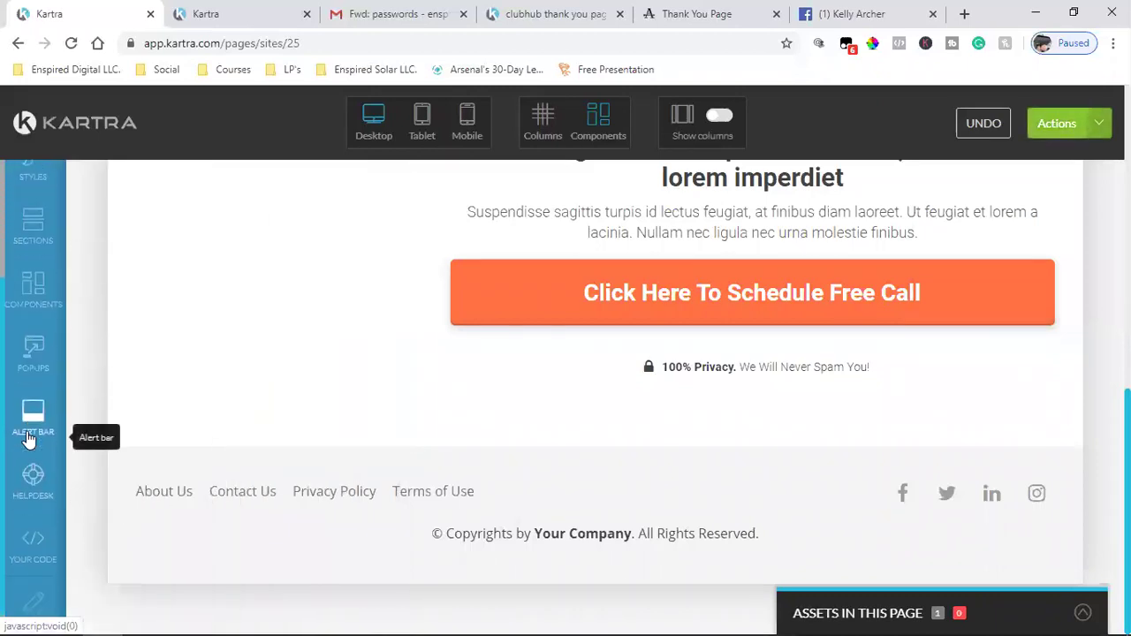
pyautogui.click(29, 287)
pyautogui.scroll(-4, 298, 465)
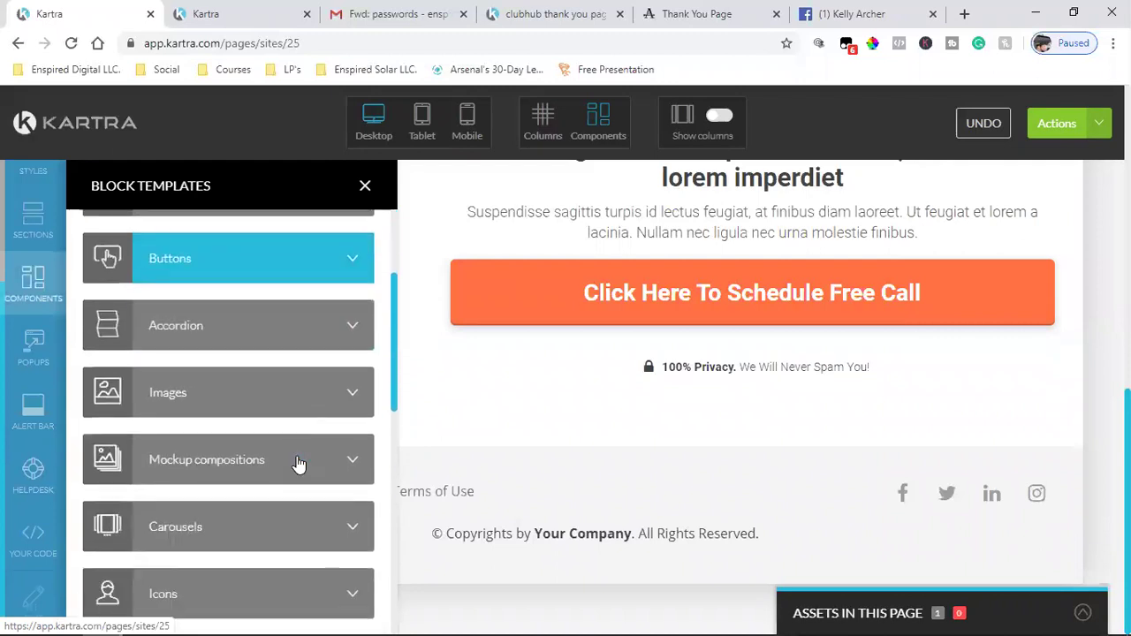
pyautogui.scroll(-5, 298, 465)
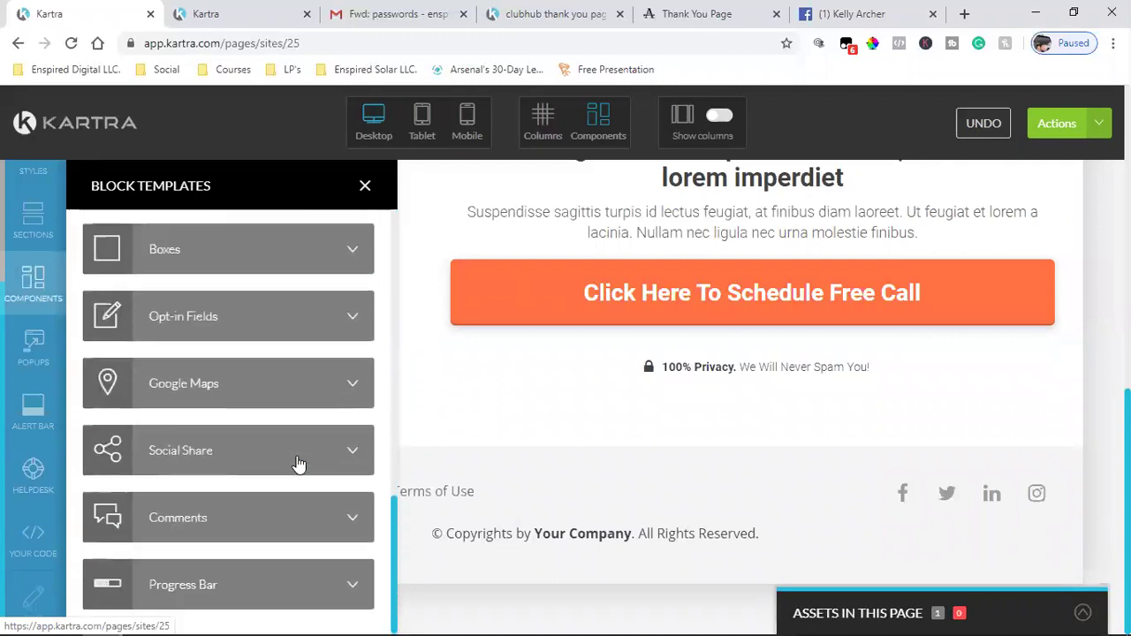
pyautogui.click(25, 226)
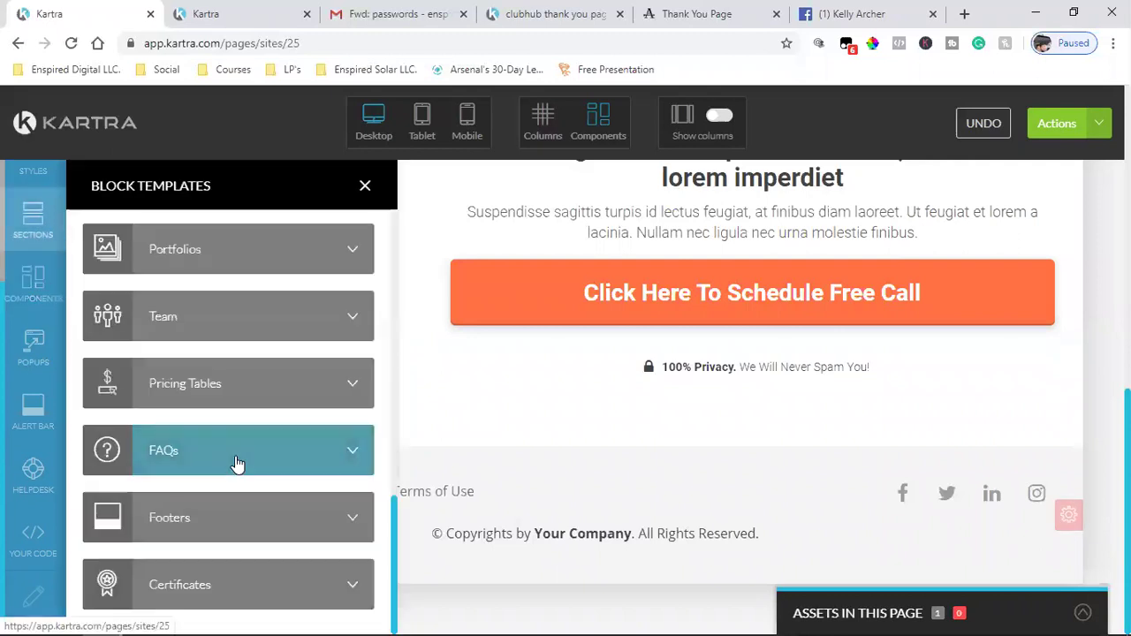
pyautogui.click(228, 516)
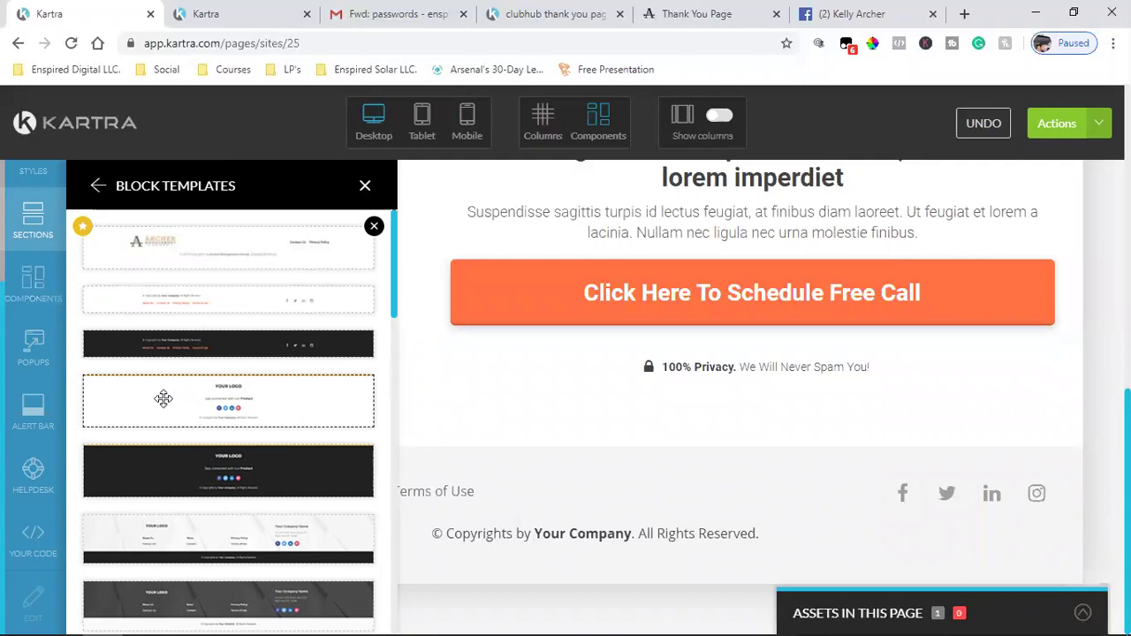
# - Drag the white centred footer template below the existing footer and close Block Templates
pyautogui.moveTo(425, 448); pyautogui.dragTo(621, 521)
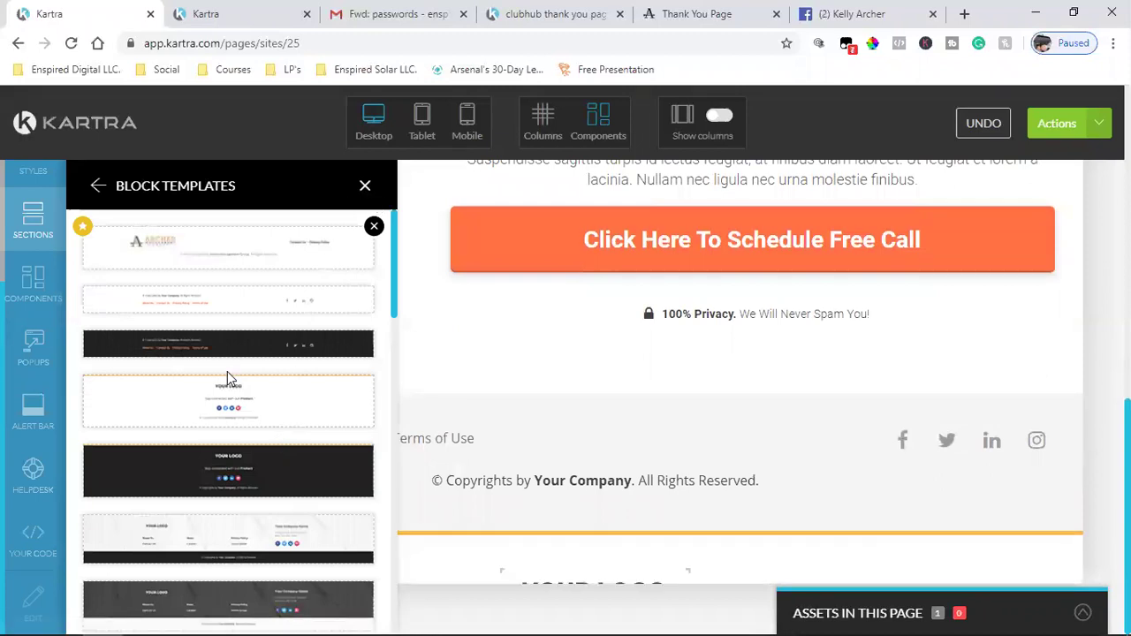
pyautogui.scroll(-10, 227, 371)
pyautogui.scroll(-2, 287, 361)
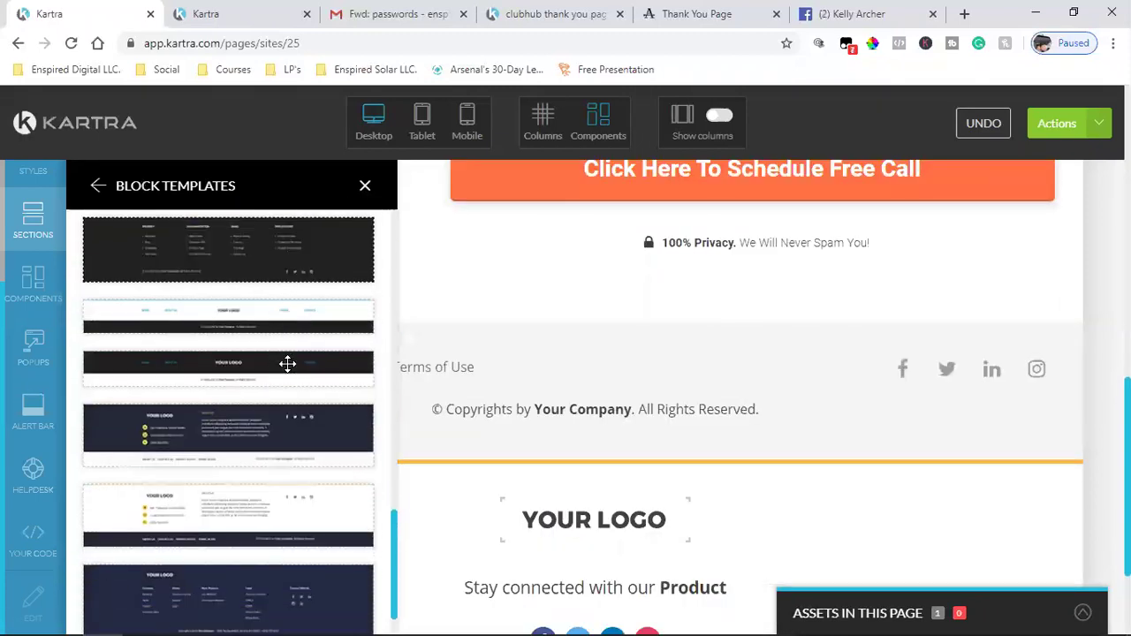
pyautogui.scroll(3, 285, 366)
pyautogui.scroll(10, 281, 410)
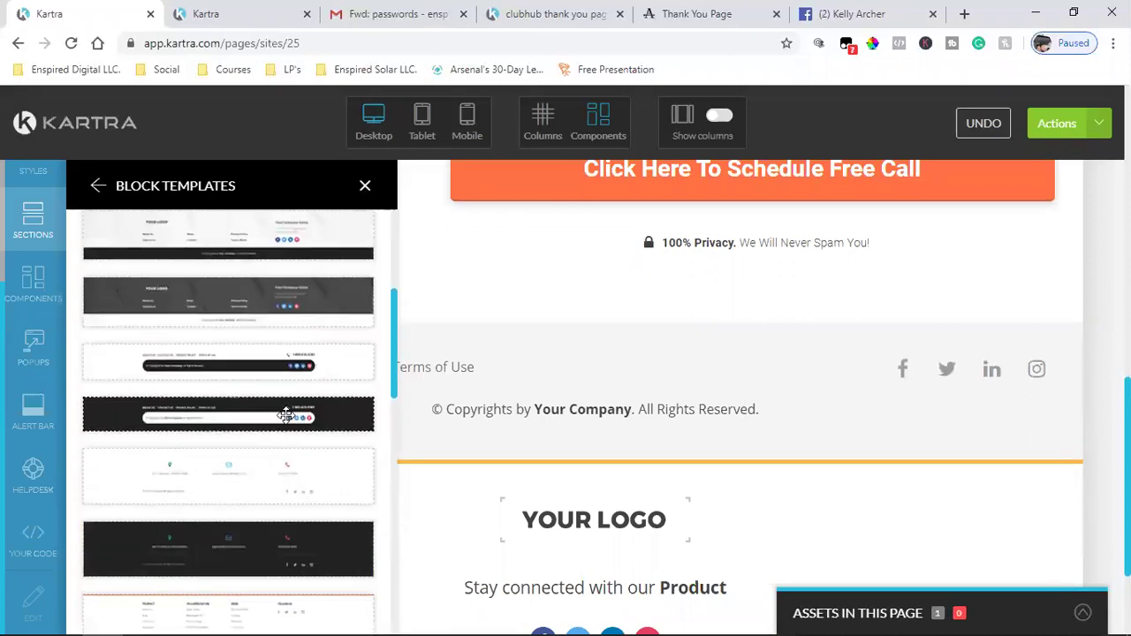
pyautogui.scroll(1, 277, 376)
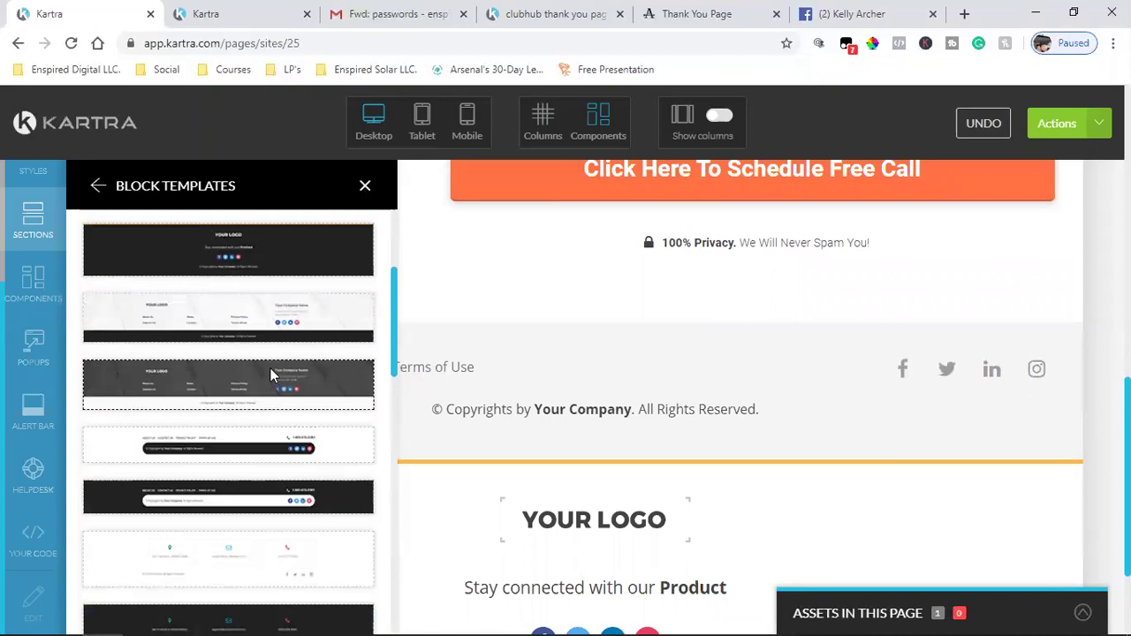
pyautogui.scroll(1, 273, 389)
pyautogui.scroll(1, 240, 405)
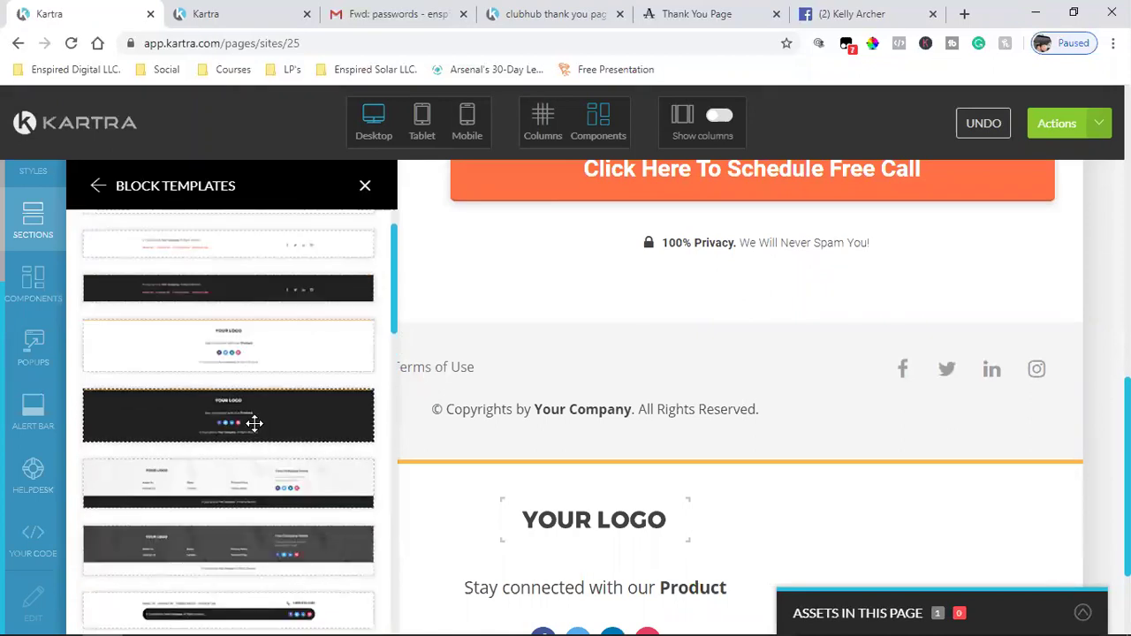
pyautogui.click(364, 185)
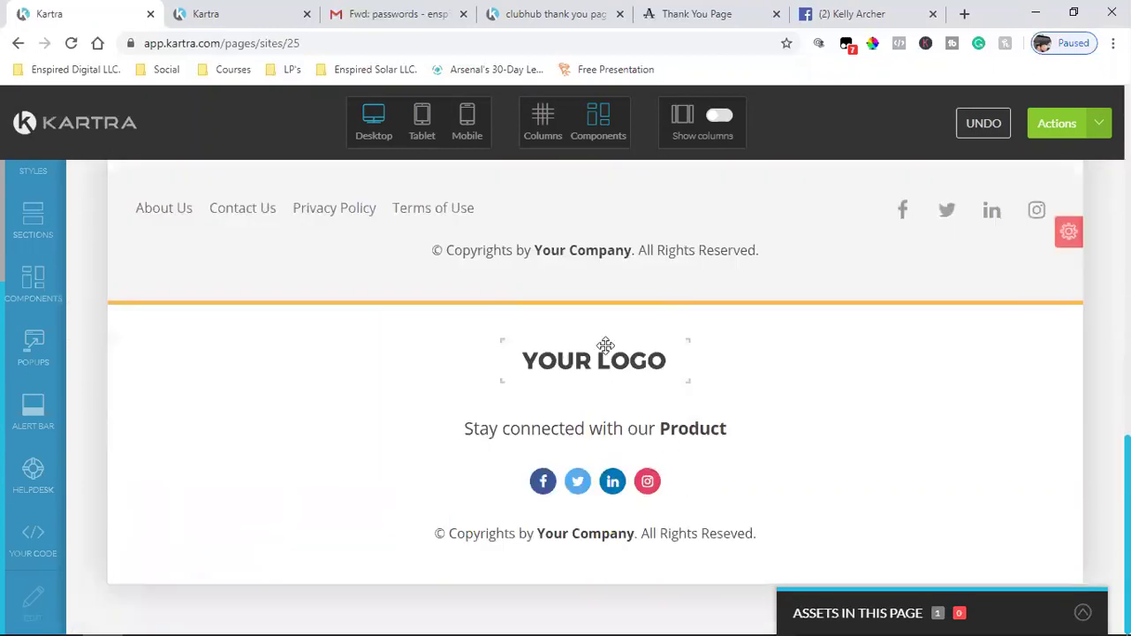
# - Remove the YOUR LOGO placeholder and retitle the new footer heading 'Follow Us On Social Media'
pyautogui.moveTo(602, 349)
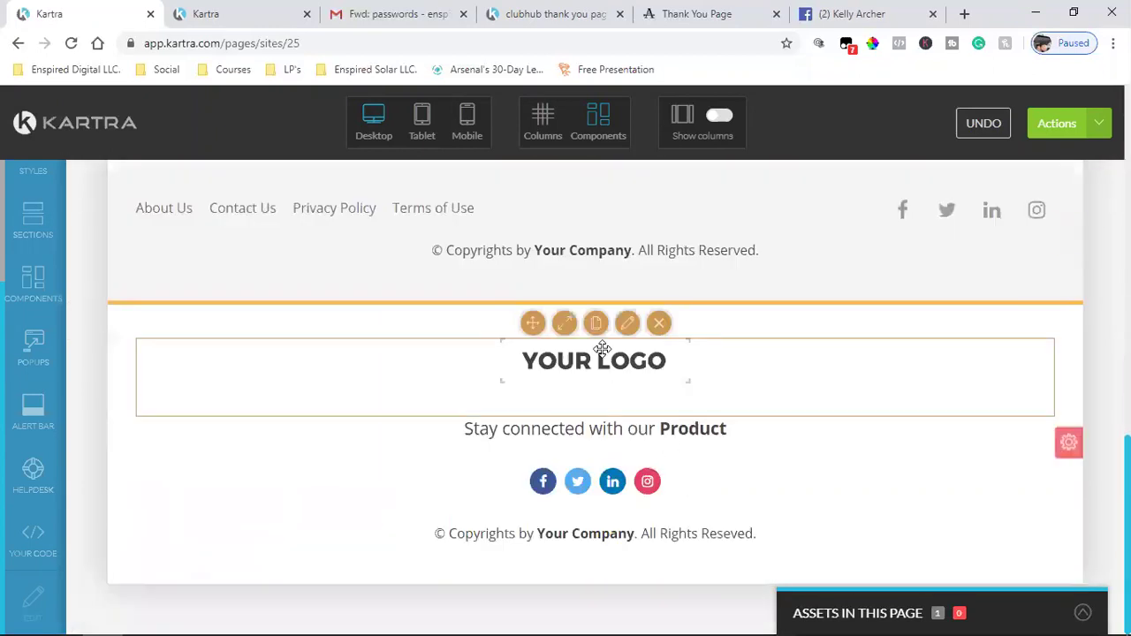
pyautogui.click(658, 323)
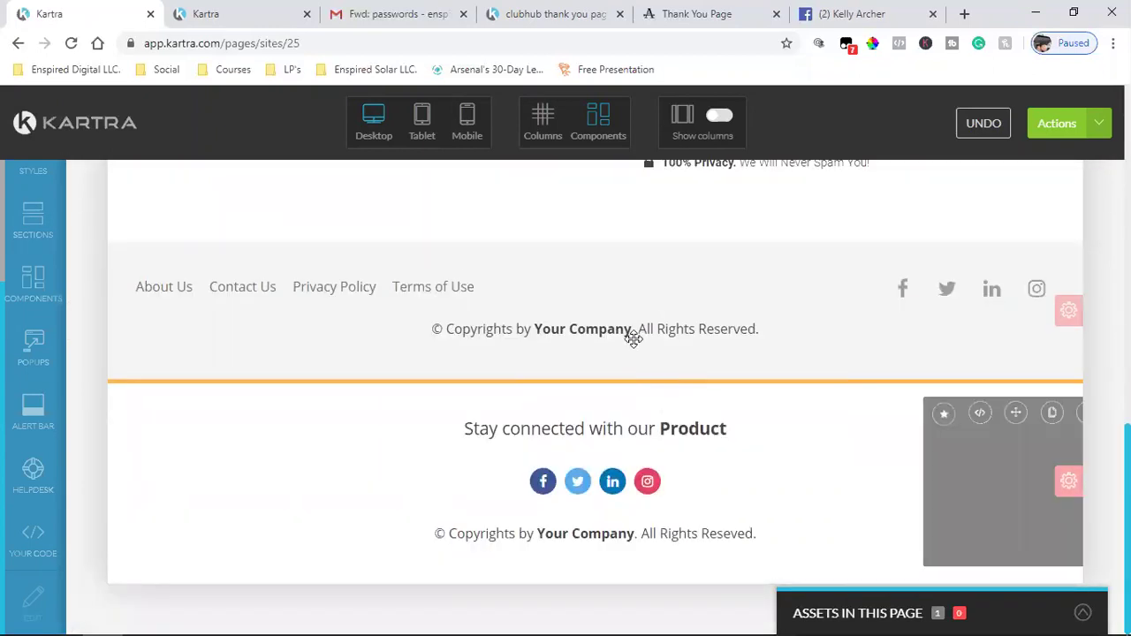
pyautogui.click(608, 429)
pyautogui.tripleClick(609, 428)
pyautogui.write('Follow Us On ')
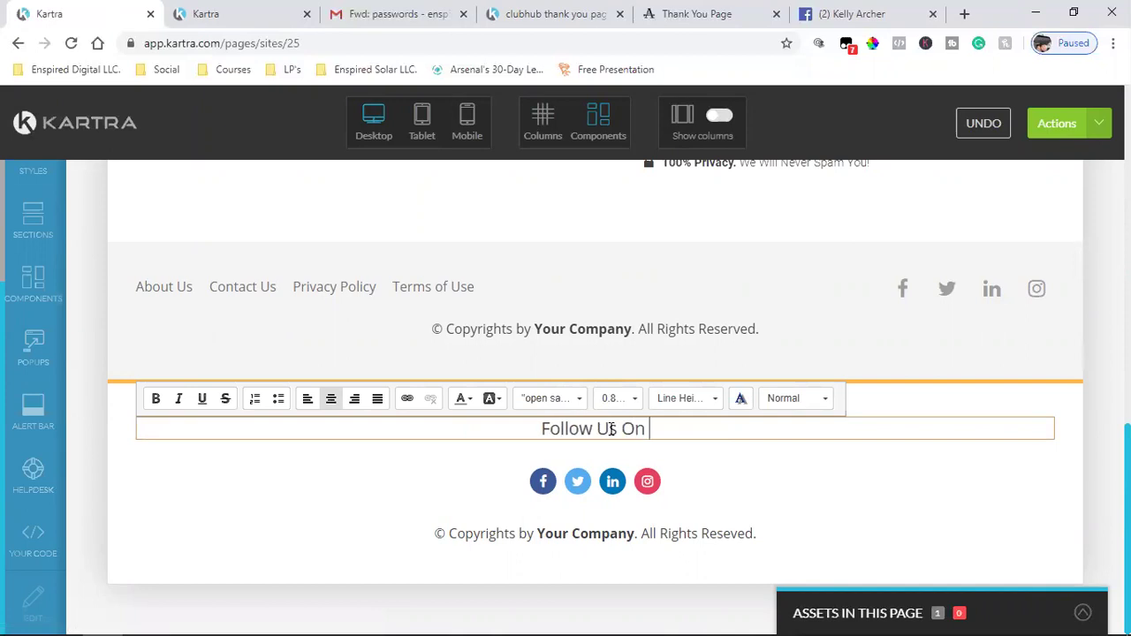
pyautogui.write('Social')
pyautogui.press('BackSpace')
pyautogui.press('BackSpace')
pyautogui.write('ial Media')
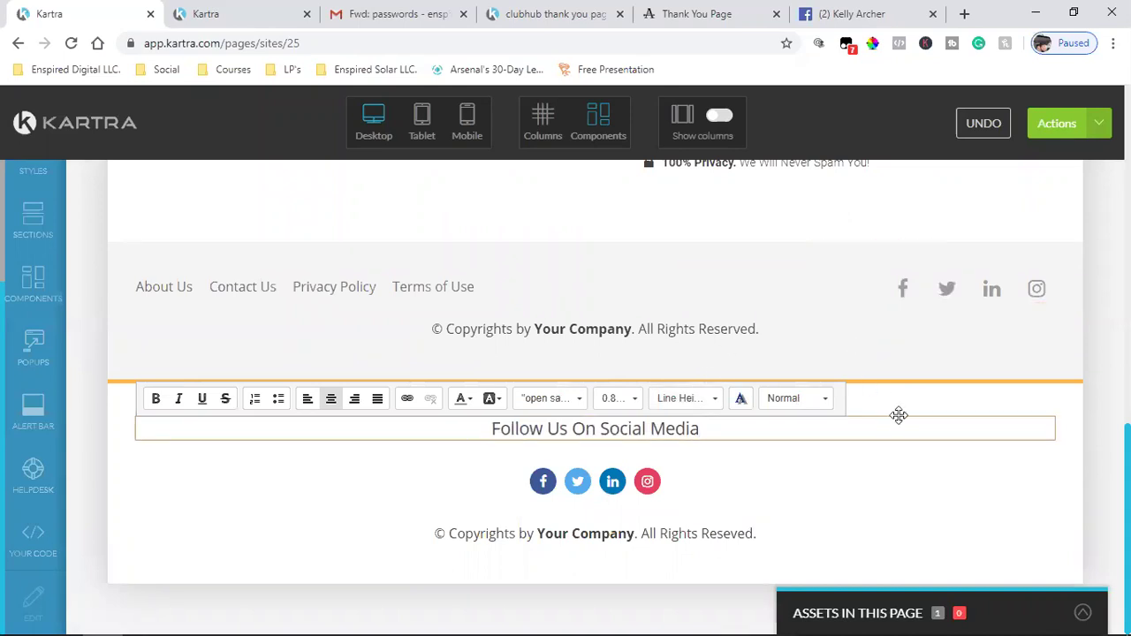
pyautogui.click(271, 514)
# - Delete the old footer's copyright line, empty row and social-icons column
pyautogui.moveTo(575, 327)
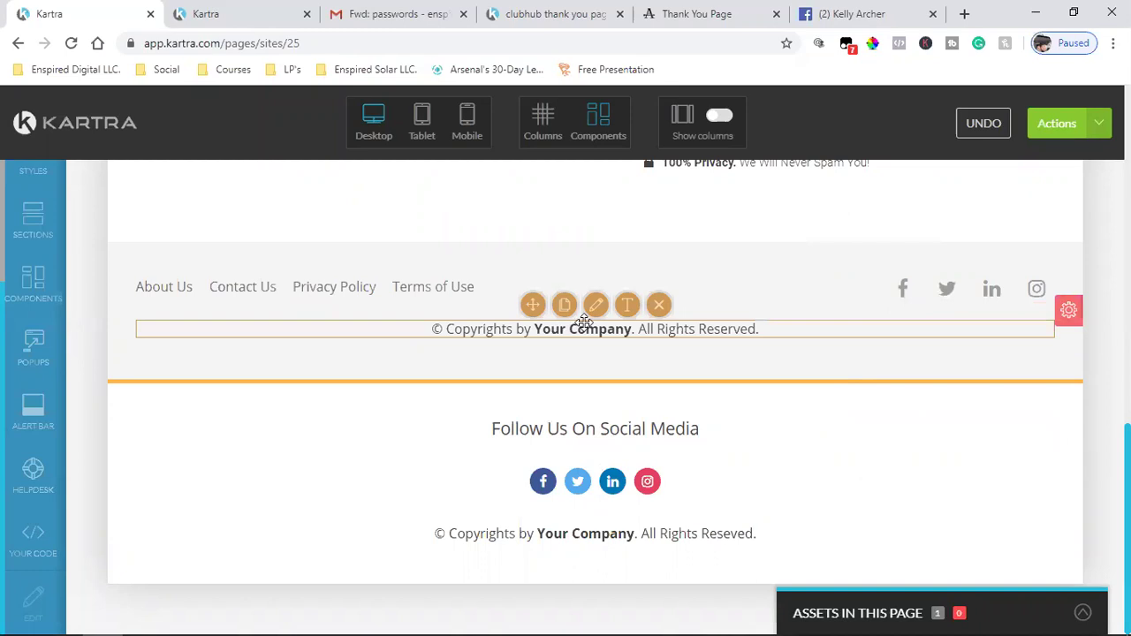
pyautogui.click(658, 306)
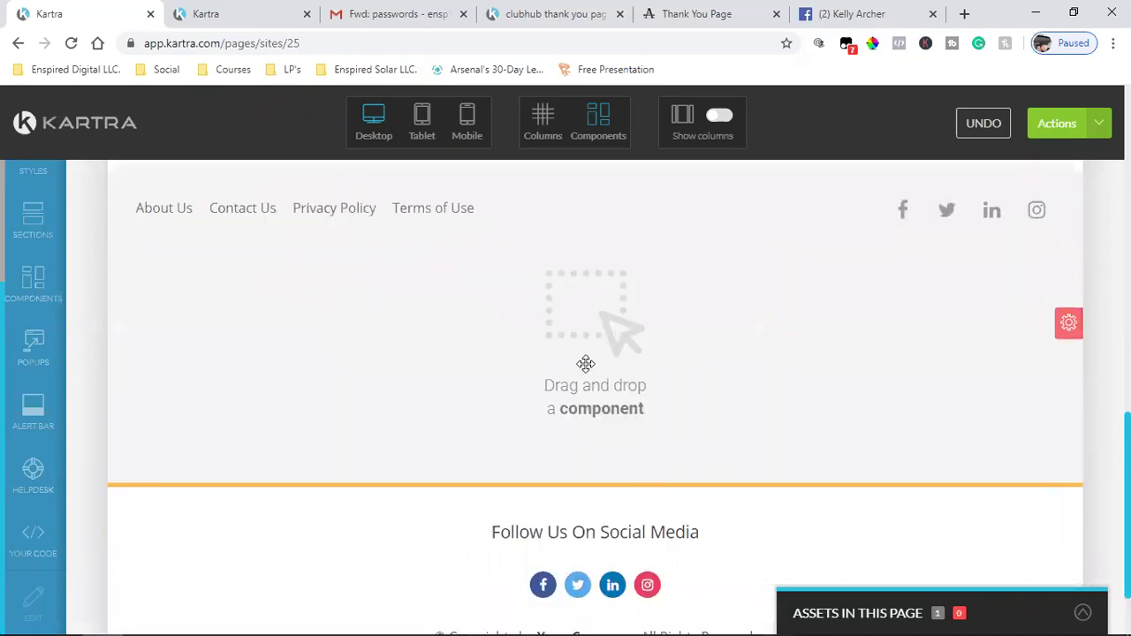
pyautogui.click(542, 119)
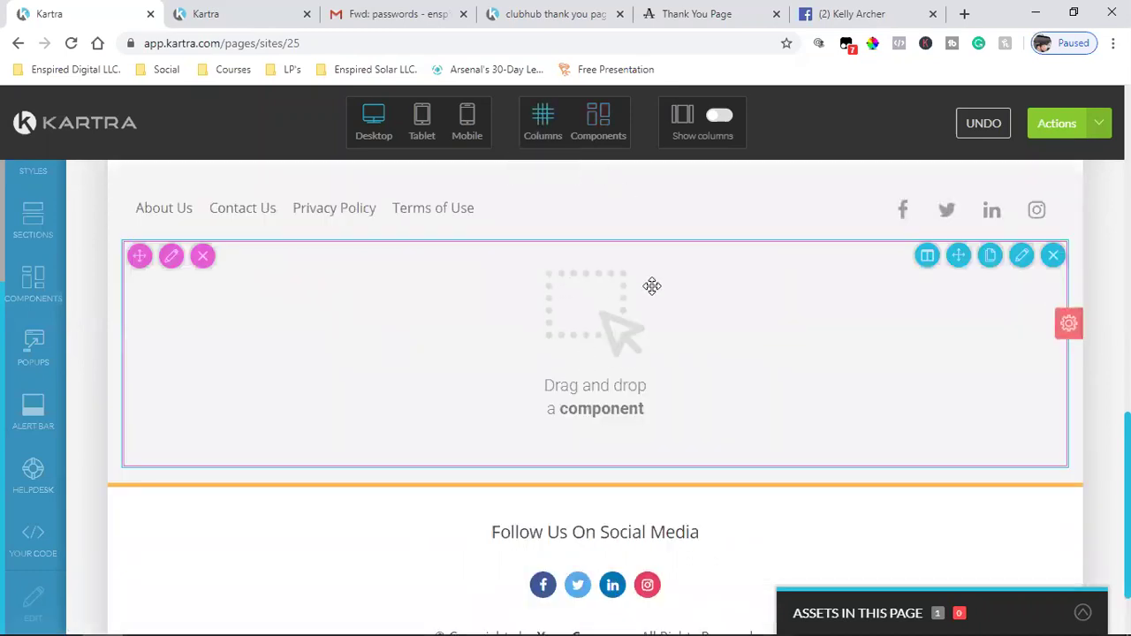
pyautogui.click(1052, 255)
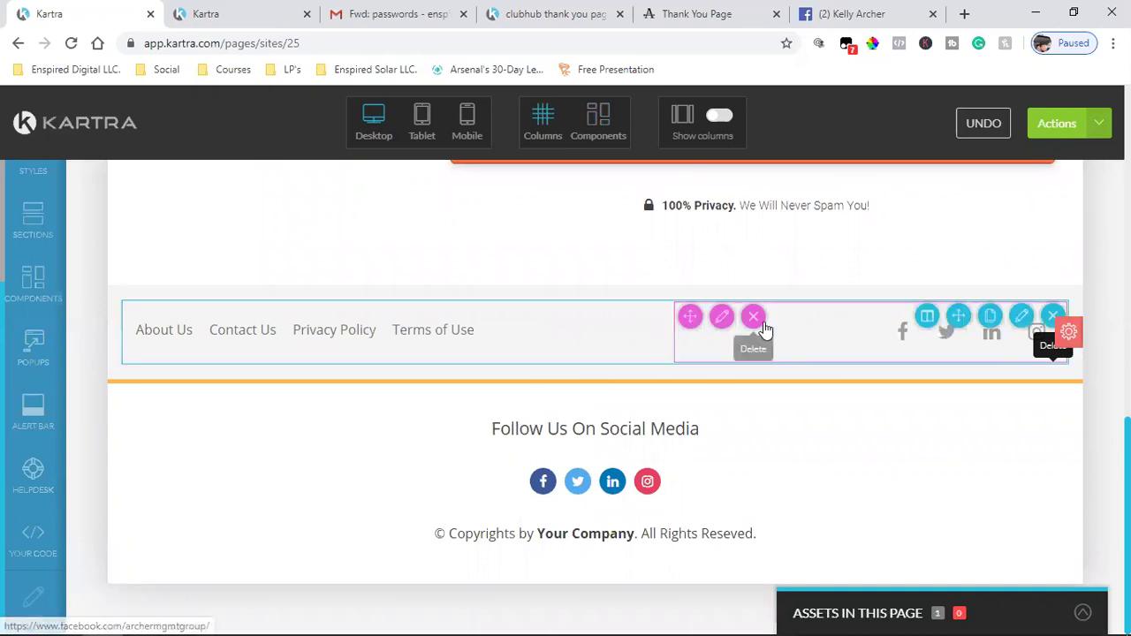
pyautogui.click(762, 323)
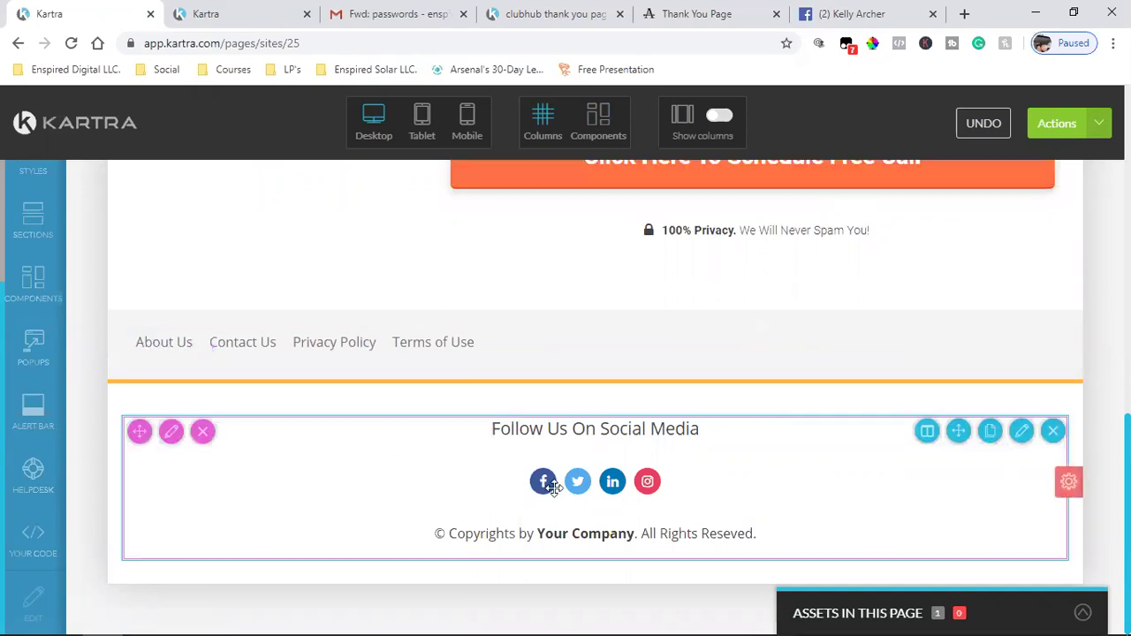
# - Save the page progress from the Actions menu
pyautogui.click(1100, 133)
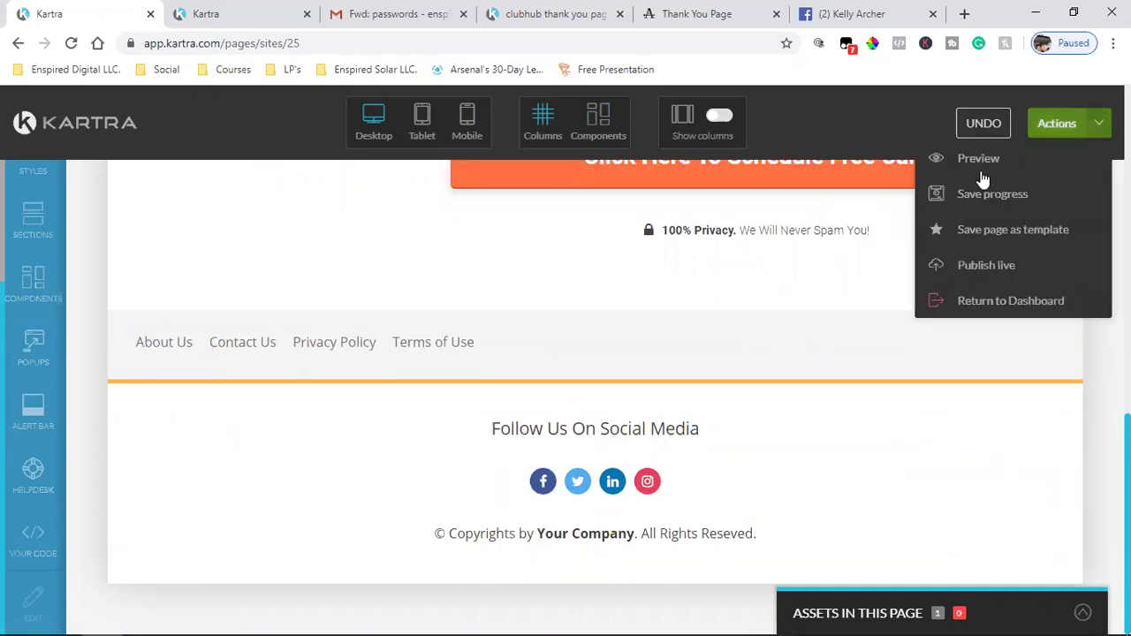
pyautogui.click(961, 195)
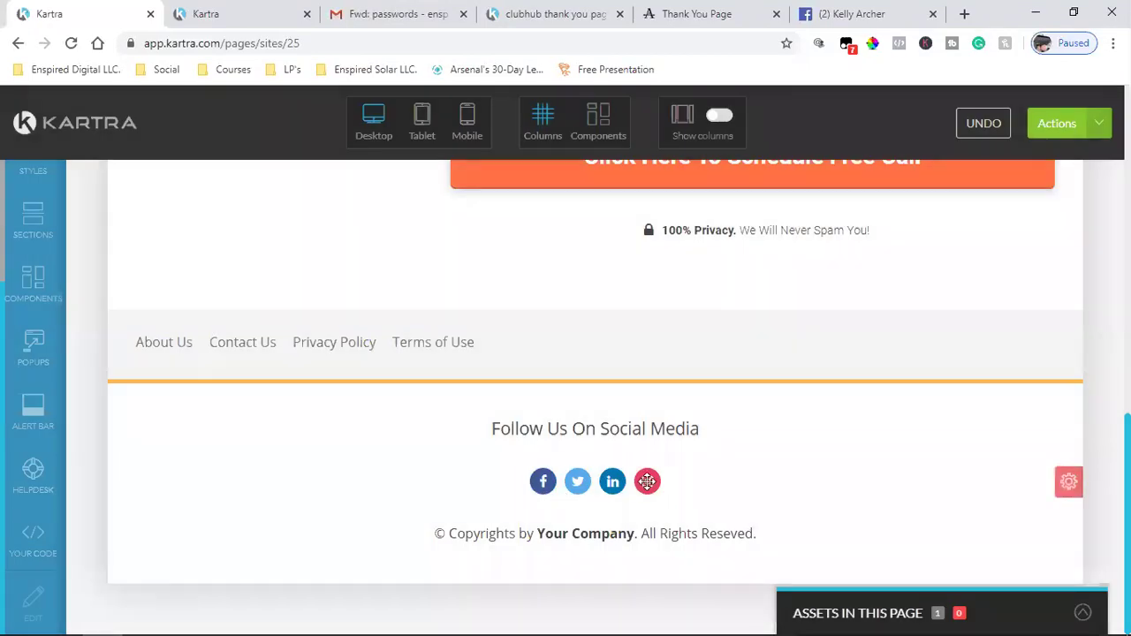
pyautogui.moveTo(174, 346)
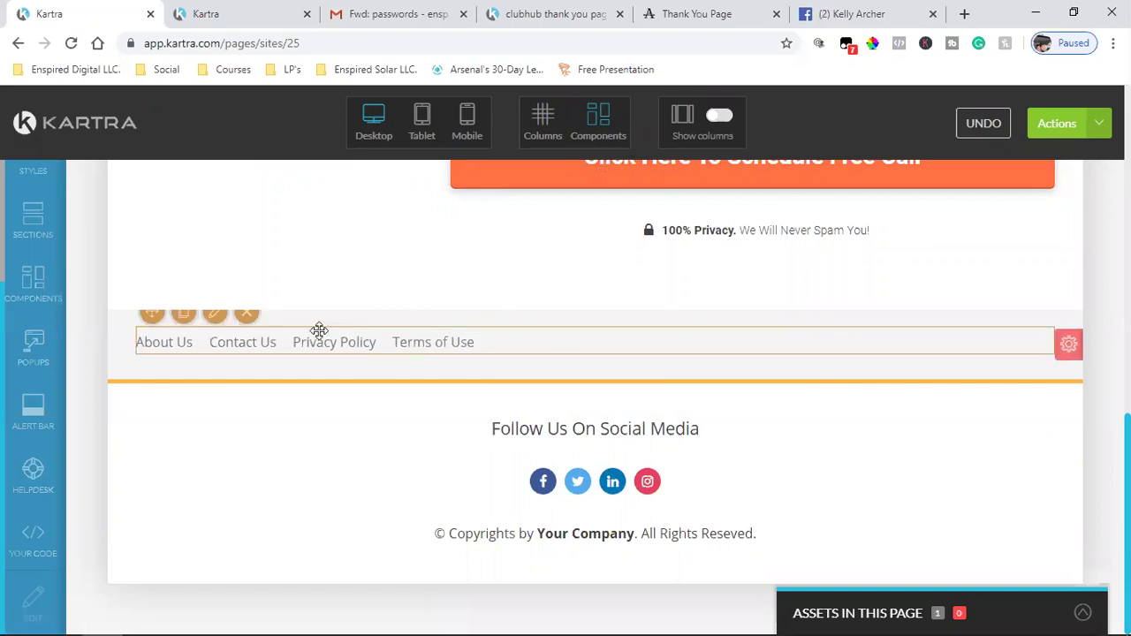
# - Move the About Us, Contact Us, Privacy Policy and Terms of Use links below the copyright line
pyautogui.moveTo(151, 316); pyautogui.dragTo(182, 610)
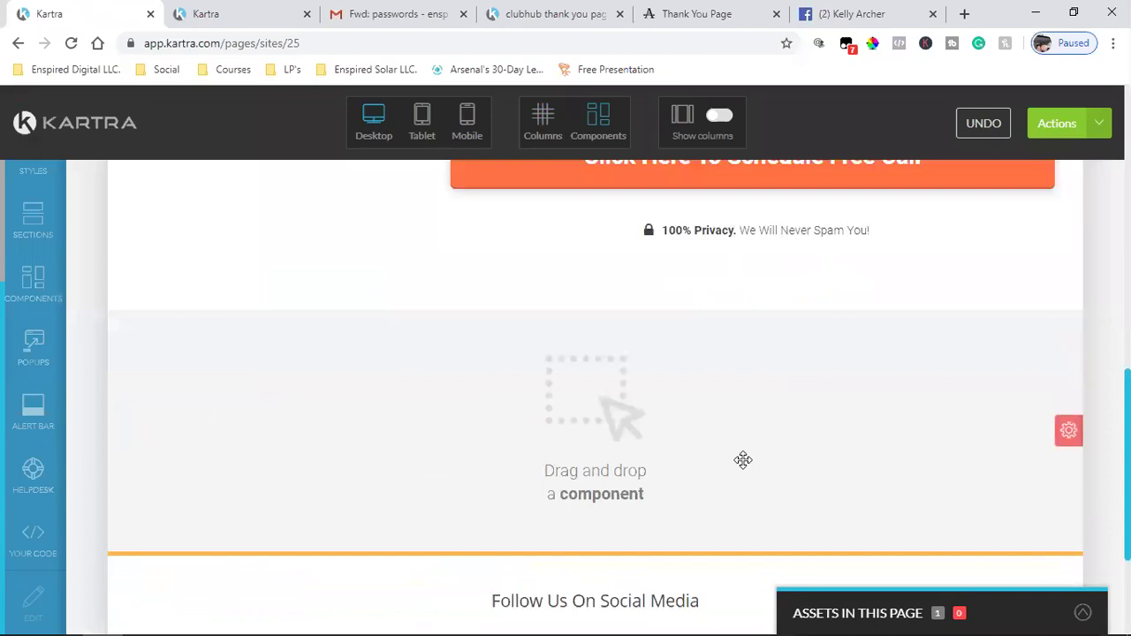
pyautogui.scroll(-3, 742, 459)
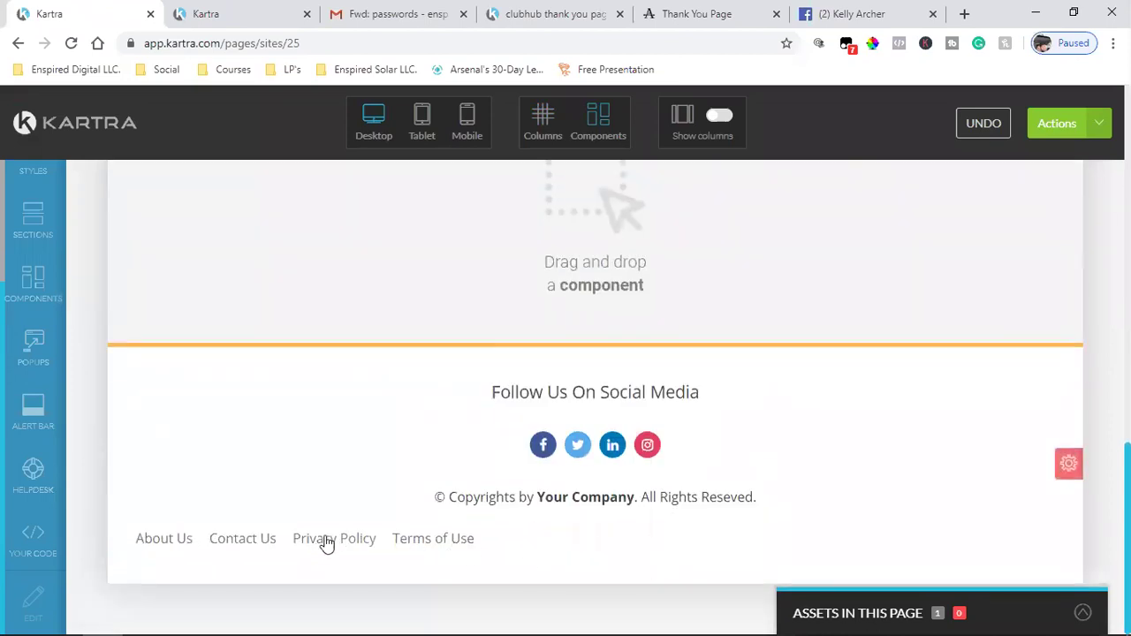
pyautogui.moveTo(326, 541)
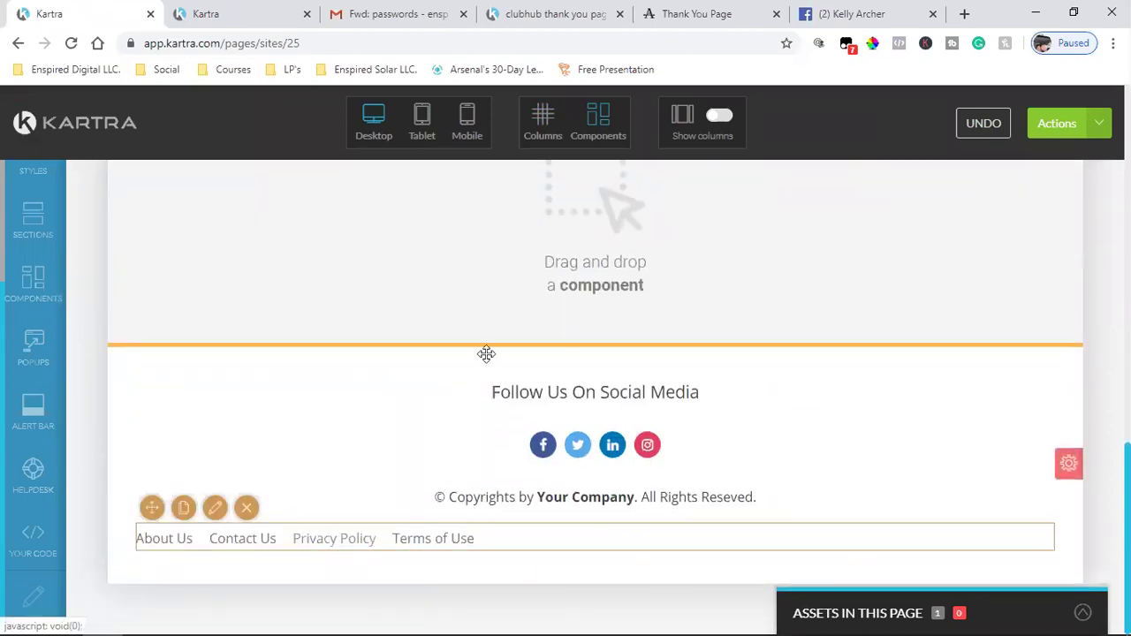
pyautogui.scroll(3, 601, 270)
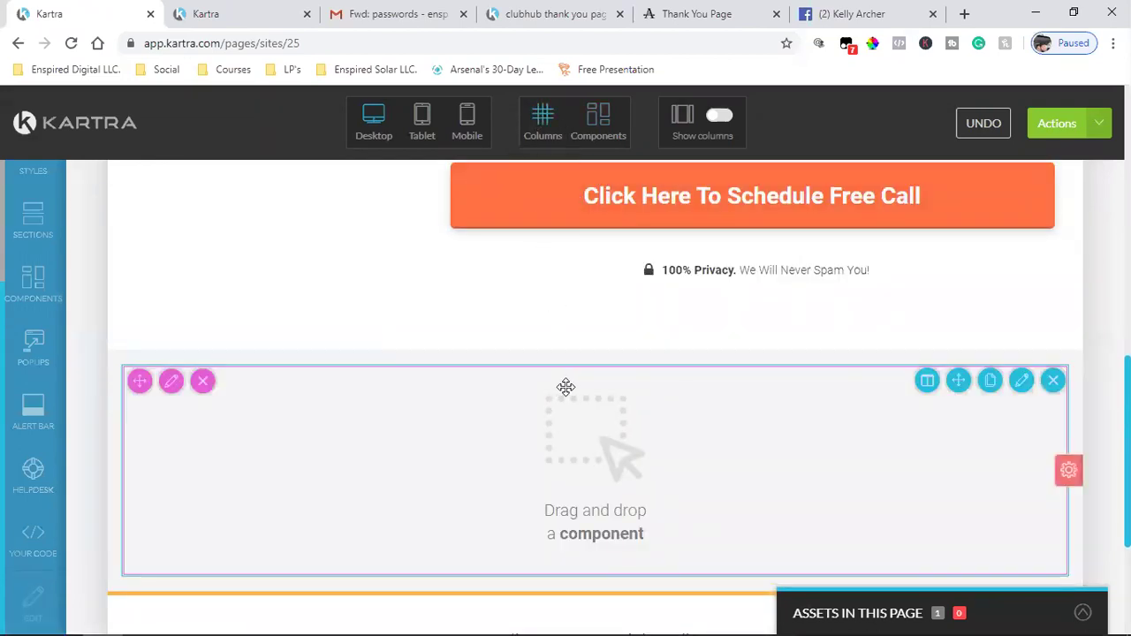
# - Delete the leftover empty column and the empty old footer section, confirming the deletion
pyautogui.click(1055, 385)
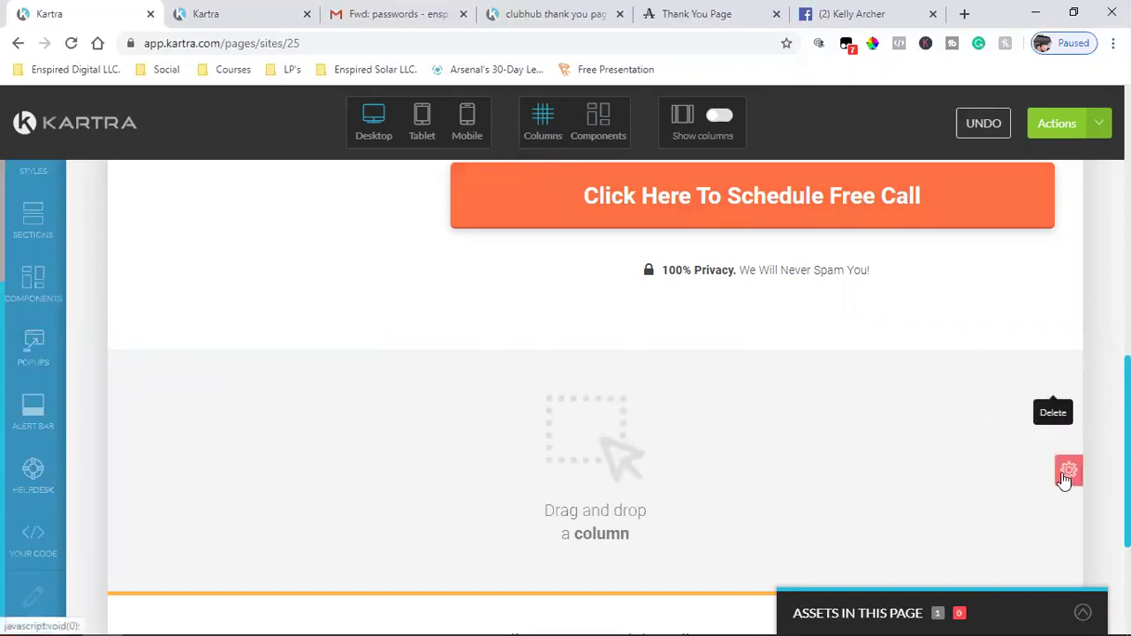
pyautogui.moveTo(1065, 492)
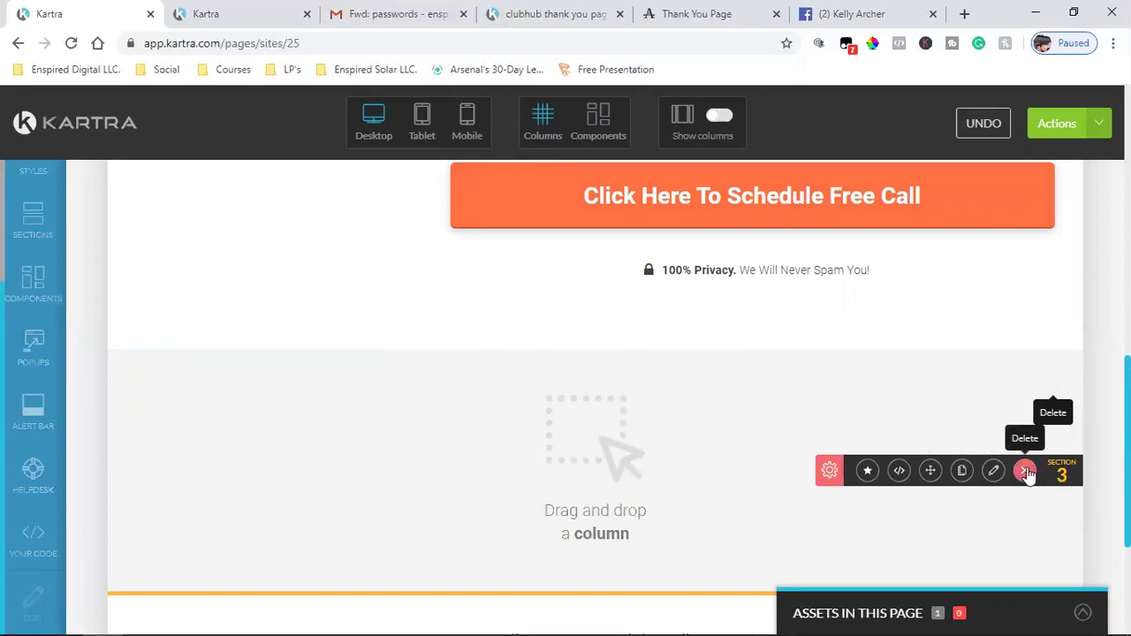
pyautogui.click(1025, 470)
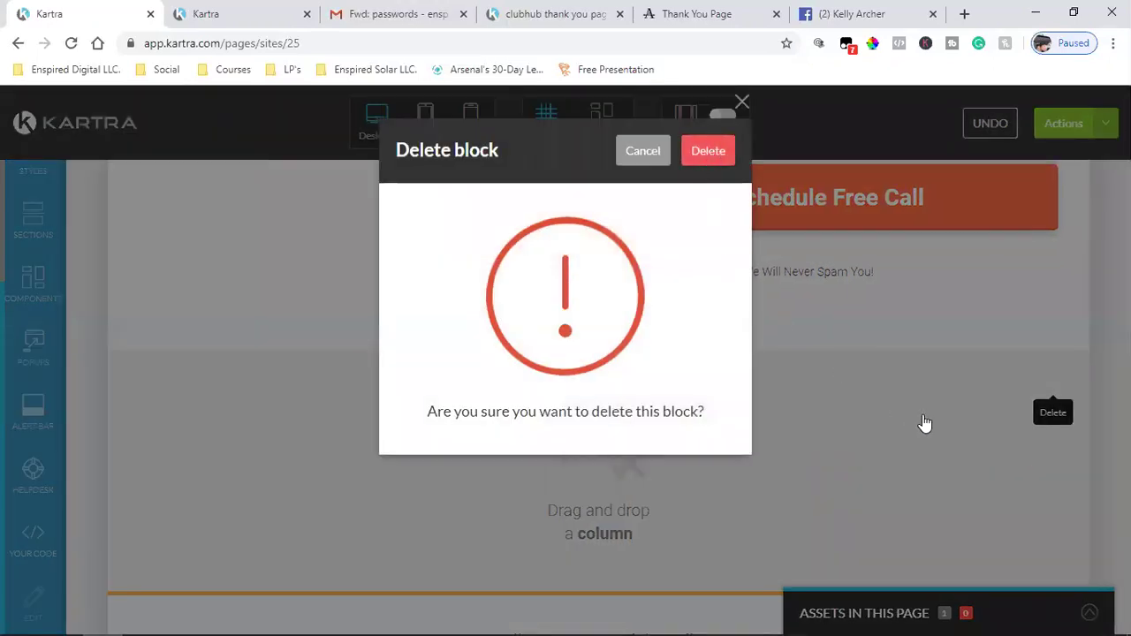
pyautogui.press('Return')
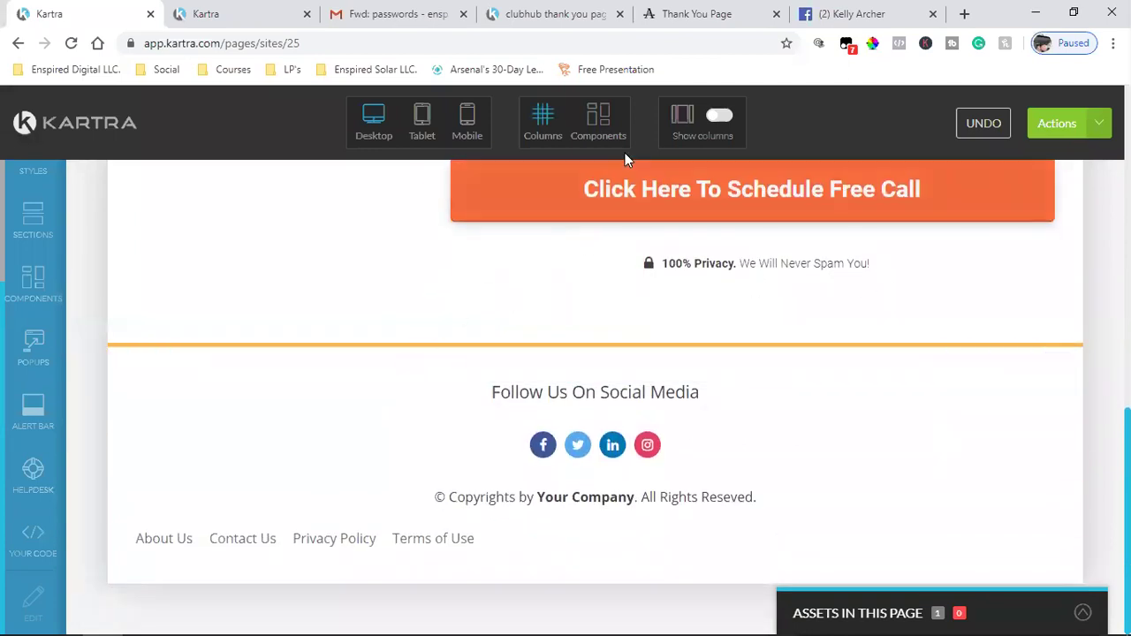
# - Copy the call button's orange colour code FF7043 with the ColorZilla picker
pyautogui.click(872, 43)
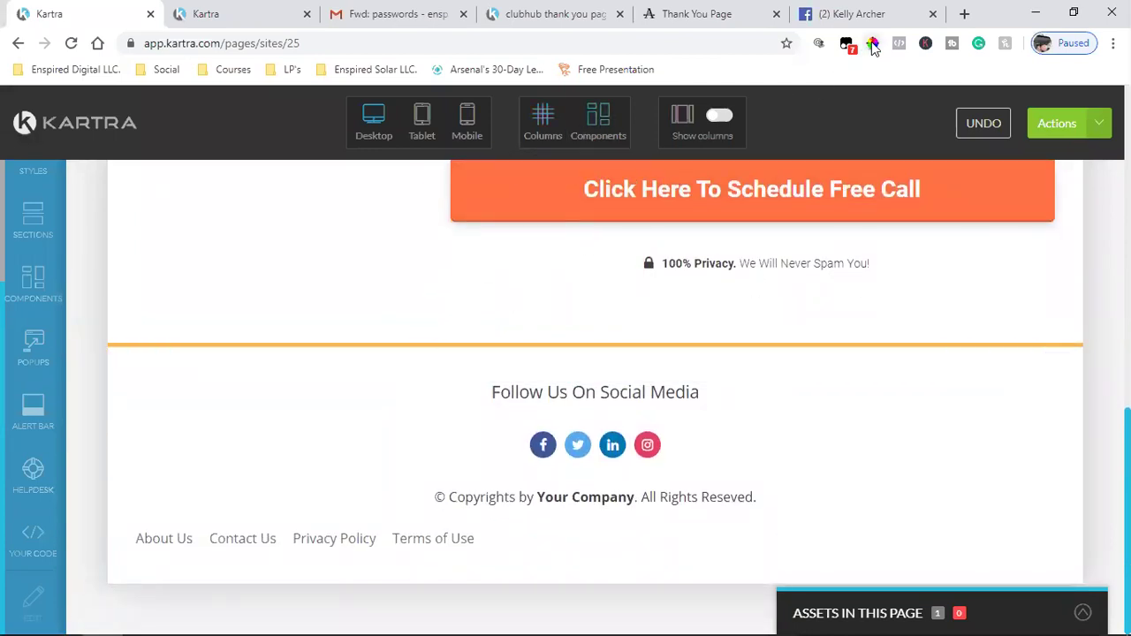
pyautogui.click(525, 195)
pyautogui.rightClick(539, 215)
pyautogui.click(581, 224)
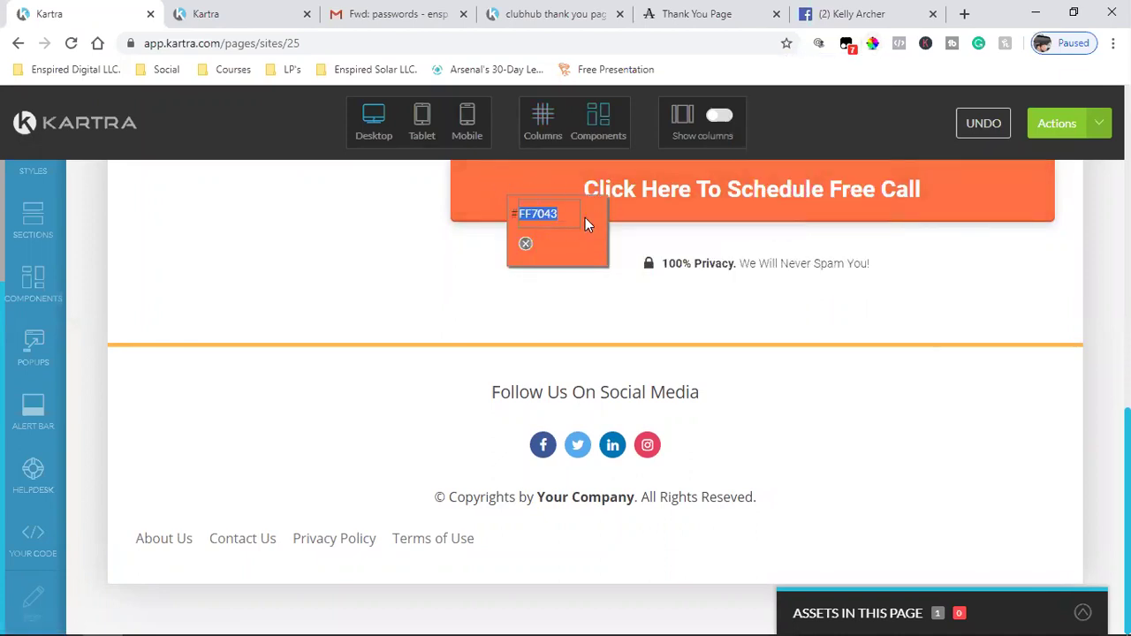
pyautogui.click(534, 337)
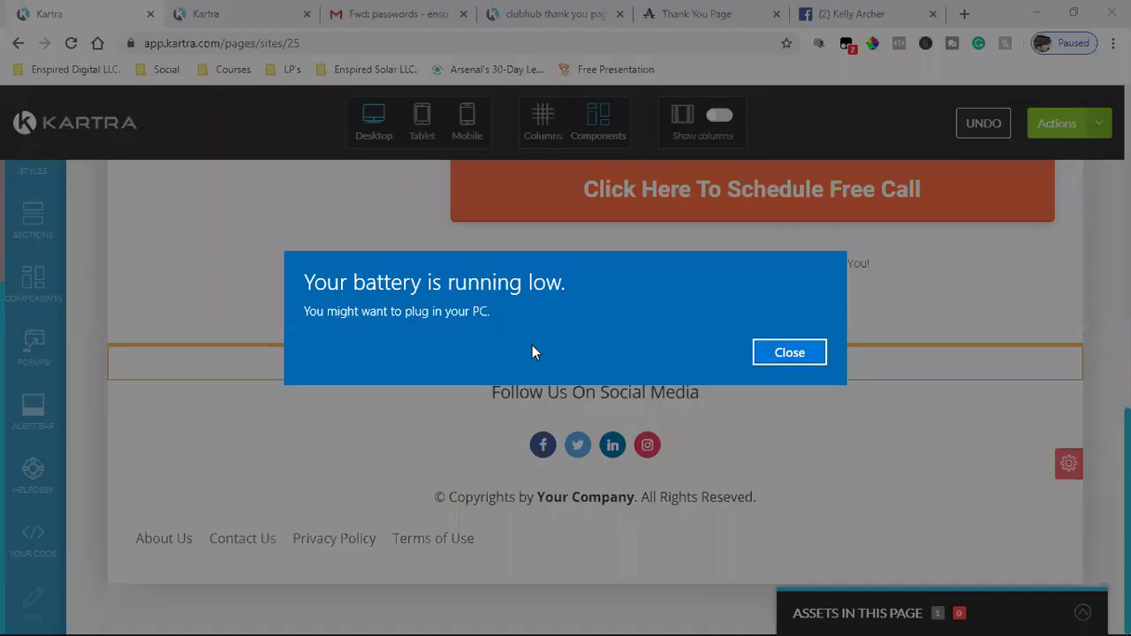
pyautogui.click(789, 352)
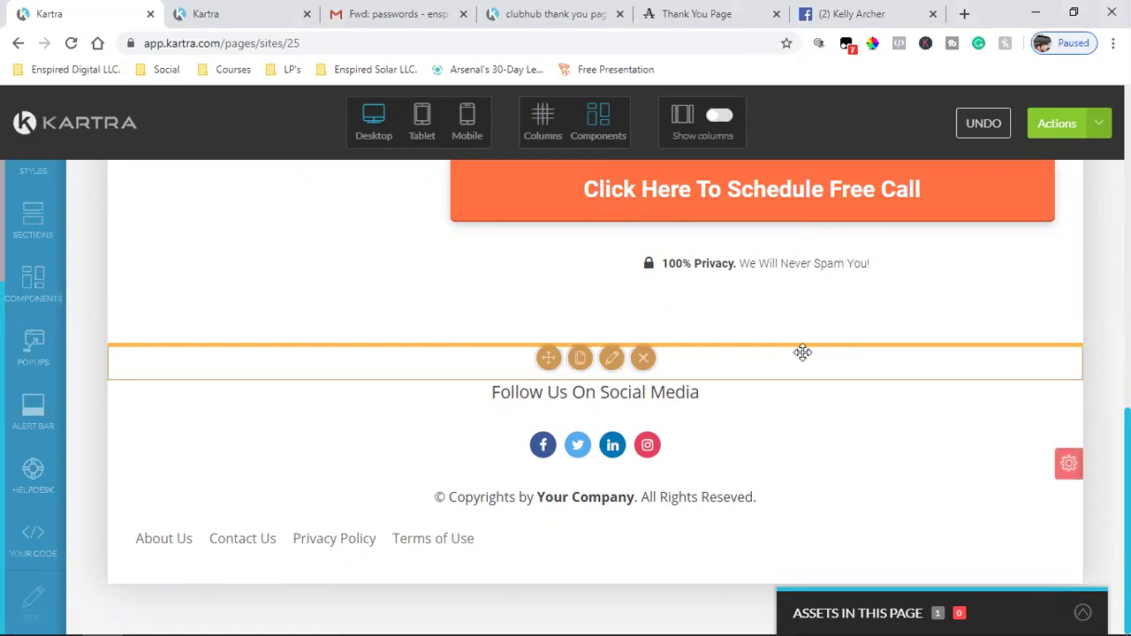
pyautogui.moveTo(546, 356)
# - Check the divider line's style settings, then delete the orange divider line
pyautogui.doubleClick(251, 407)
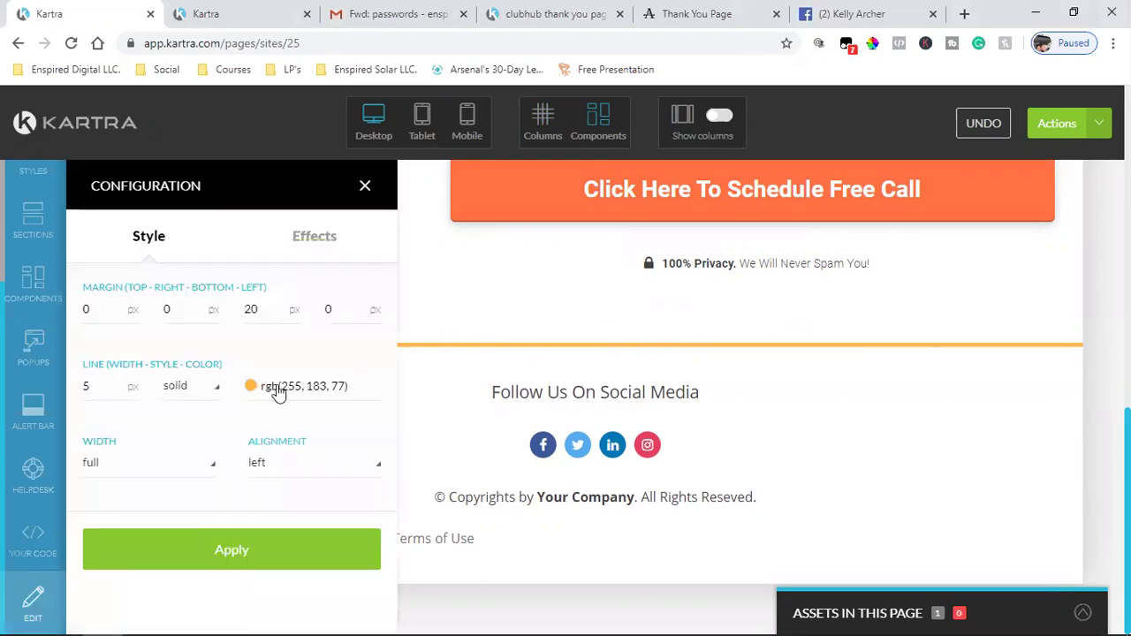
pyautogui.click(282, 393)
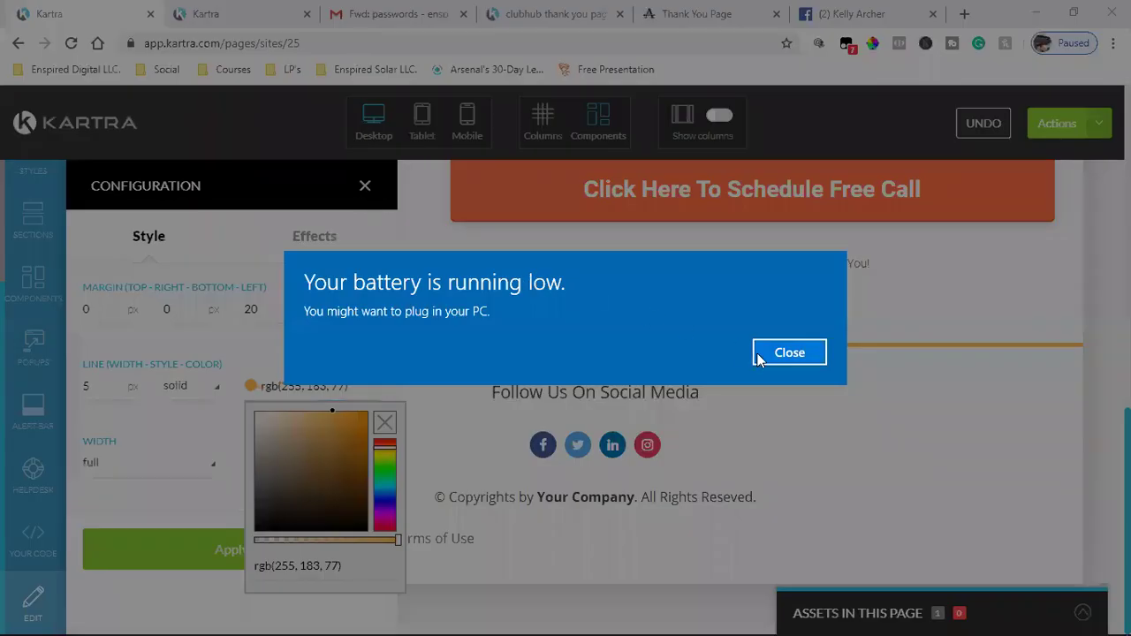
pyautogui.click(760, 353)
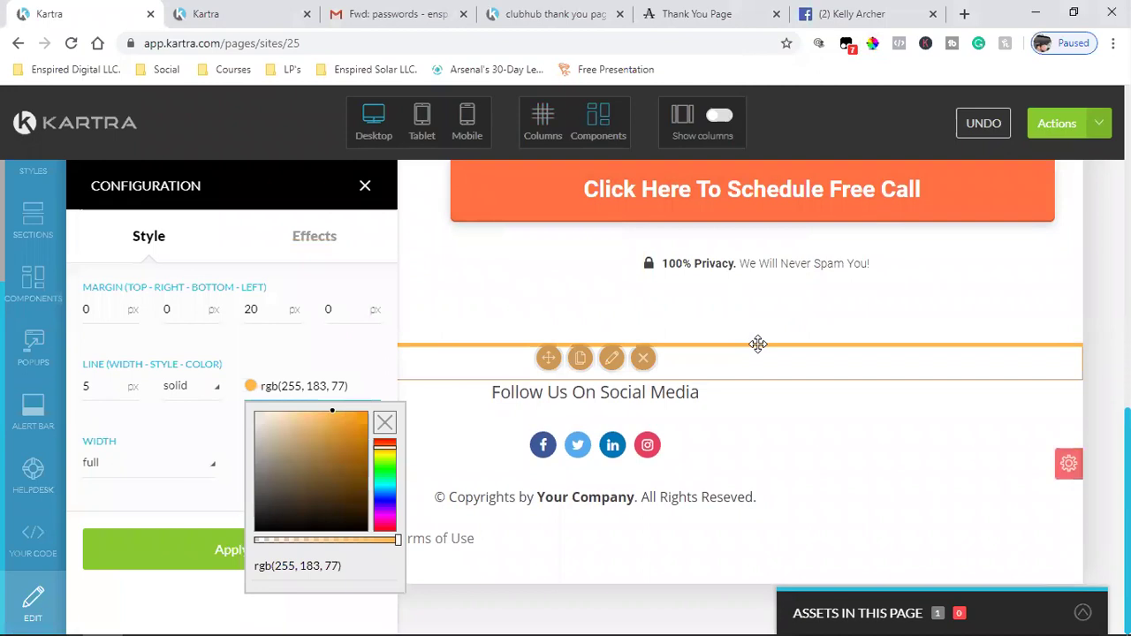
pyautogui.click(365, 187)
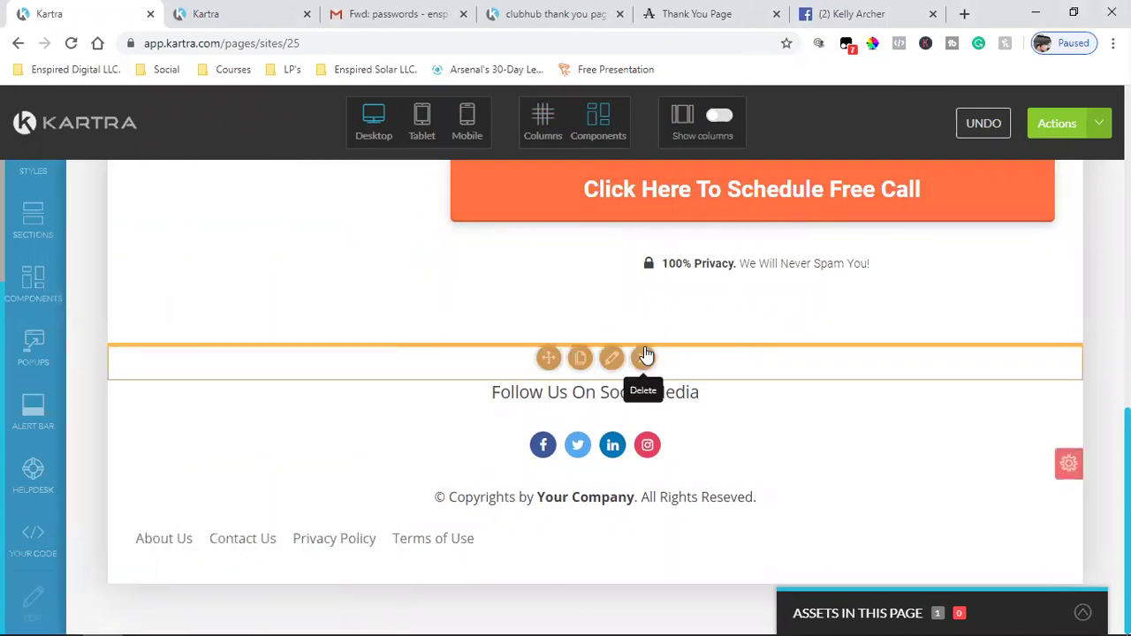
pyautogui.click(645, 355)
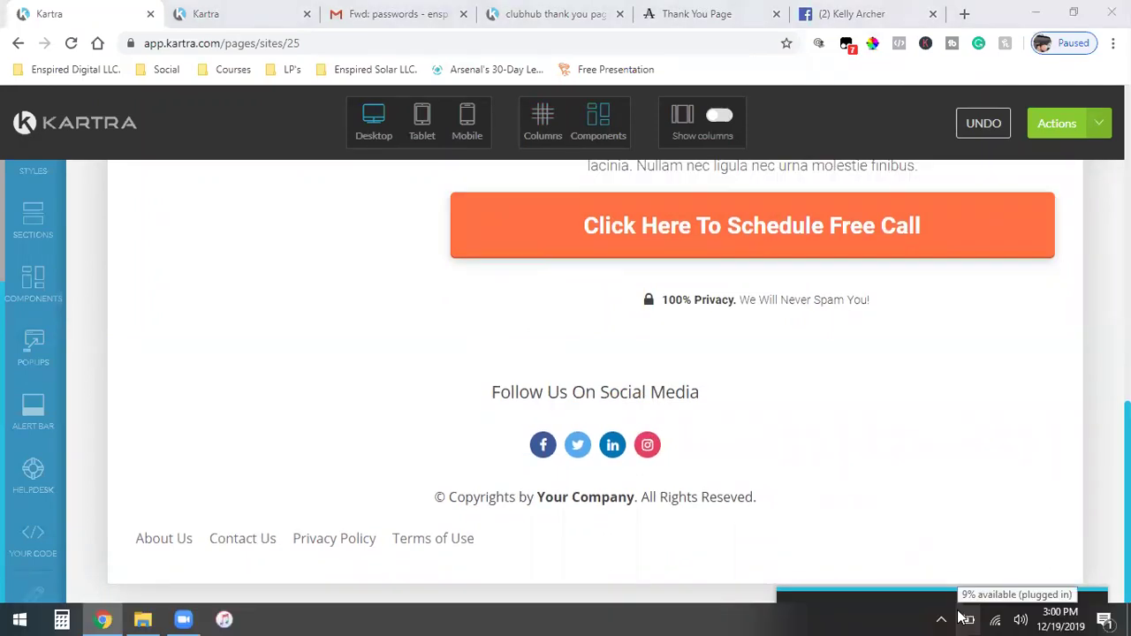
# - Save the page progress from the Actions menu
pyautogui.click(1078, 133)
pyautogui.click(1002, 201)
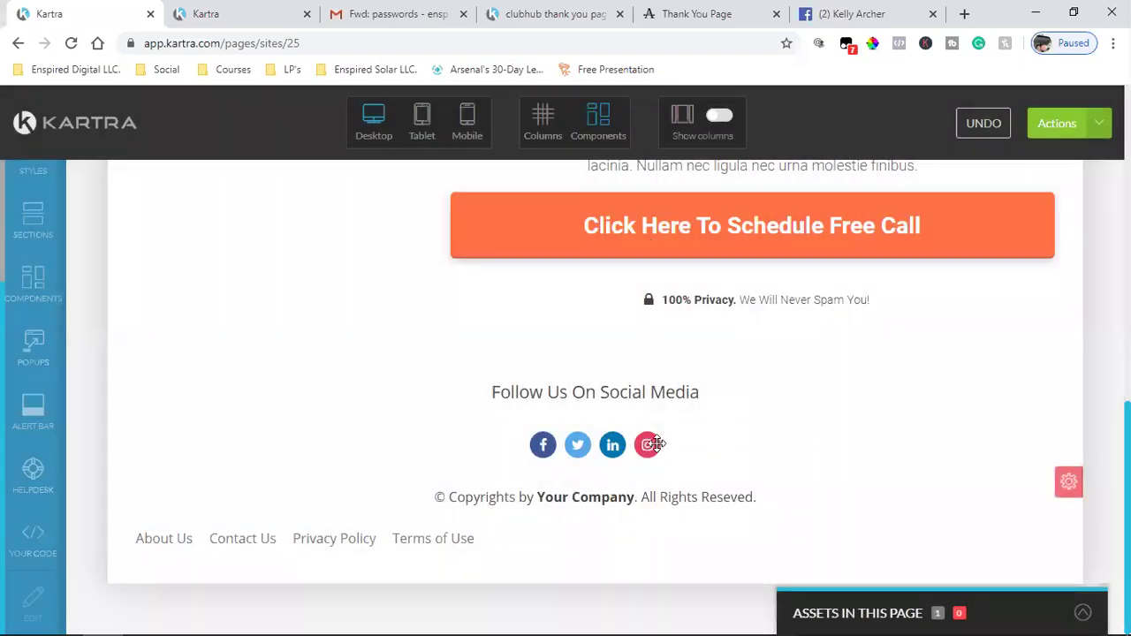
pyautogui.moveTo(647, 444)
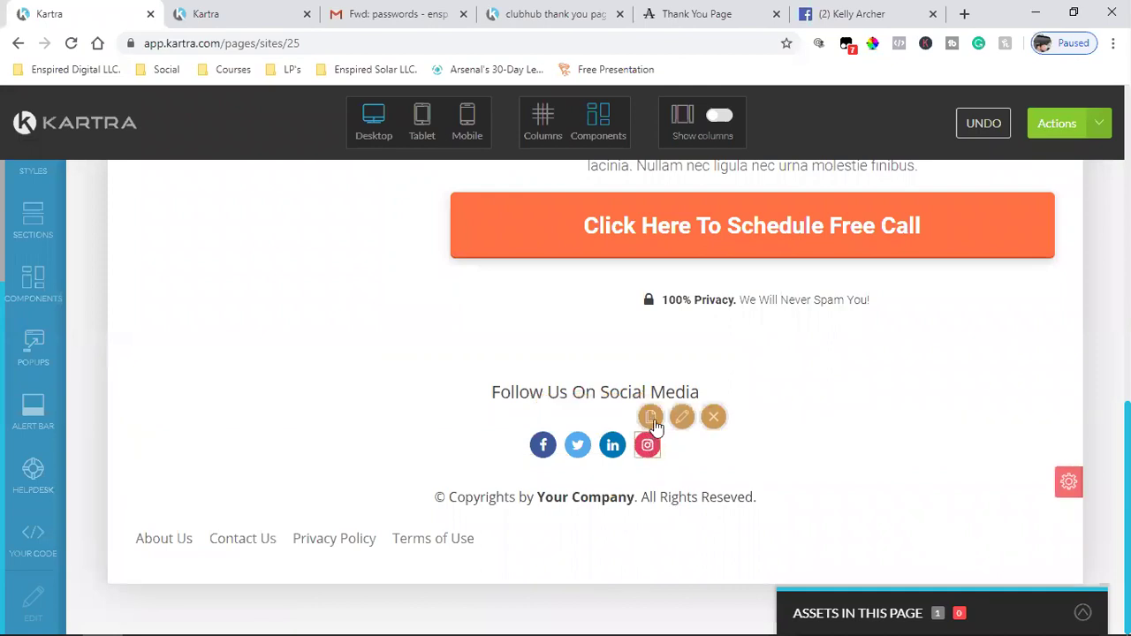
# - Duplicate the Instagram icon and change the copy to the pinterest icon
pyautogui.click(652, 419)
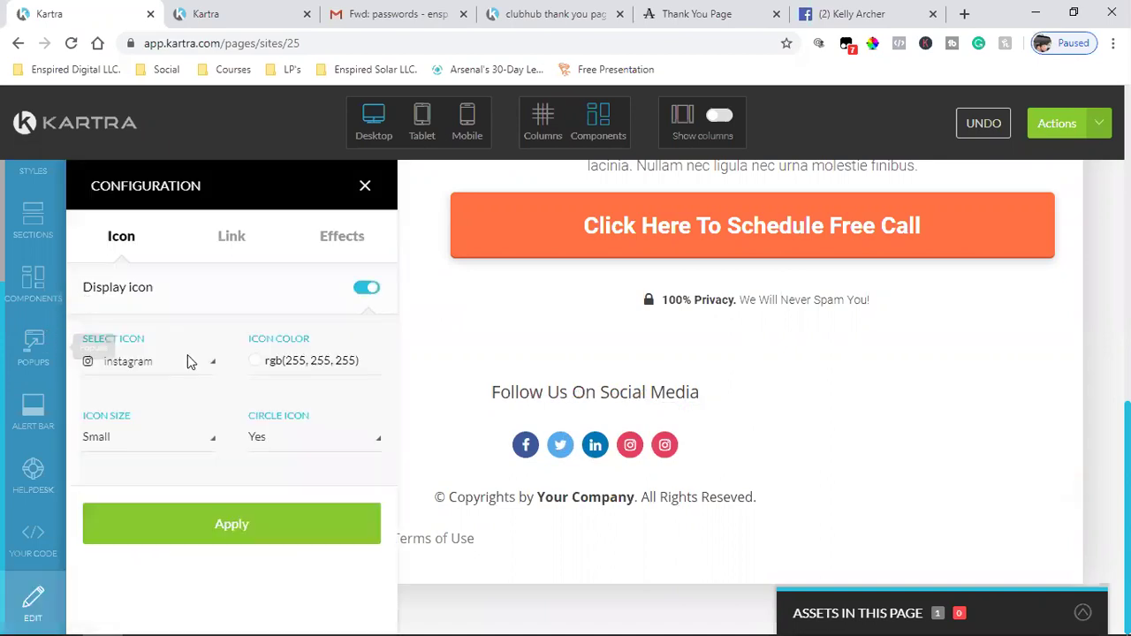
pyautogui.click(149, 363)
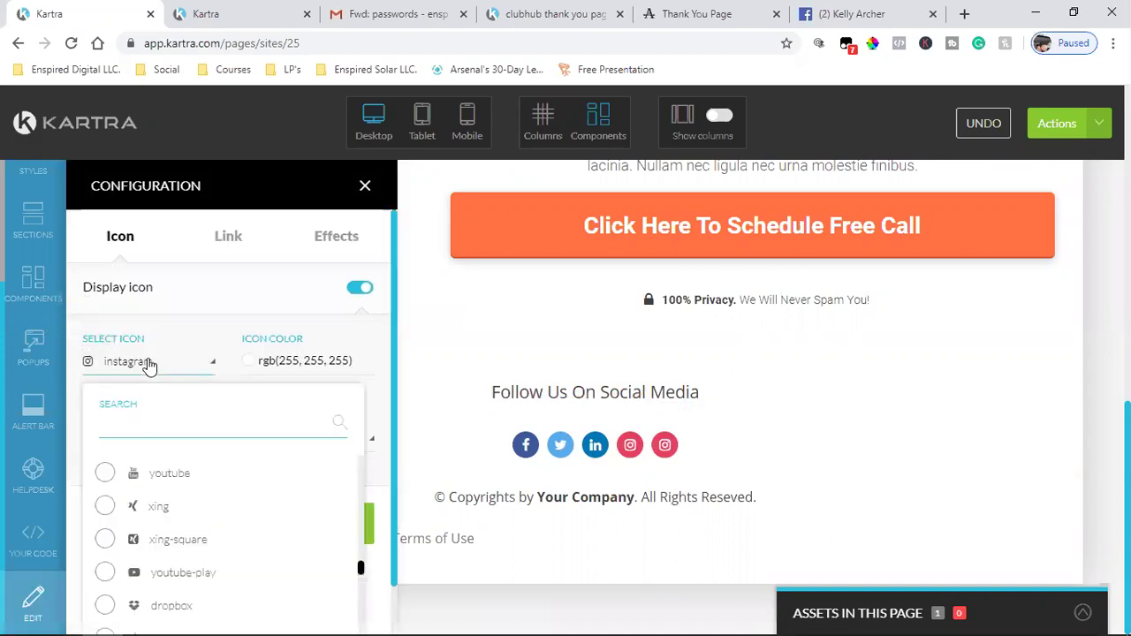
pyautogui.write('pint')
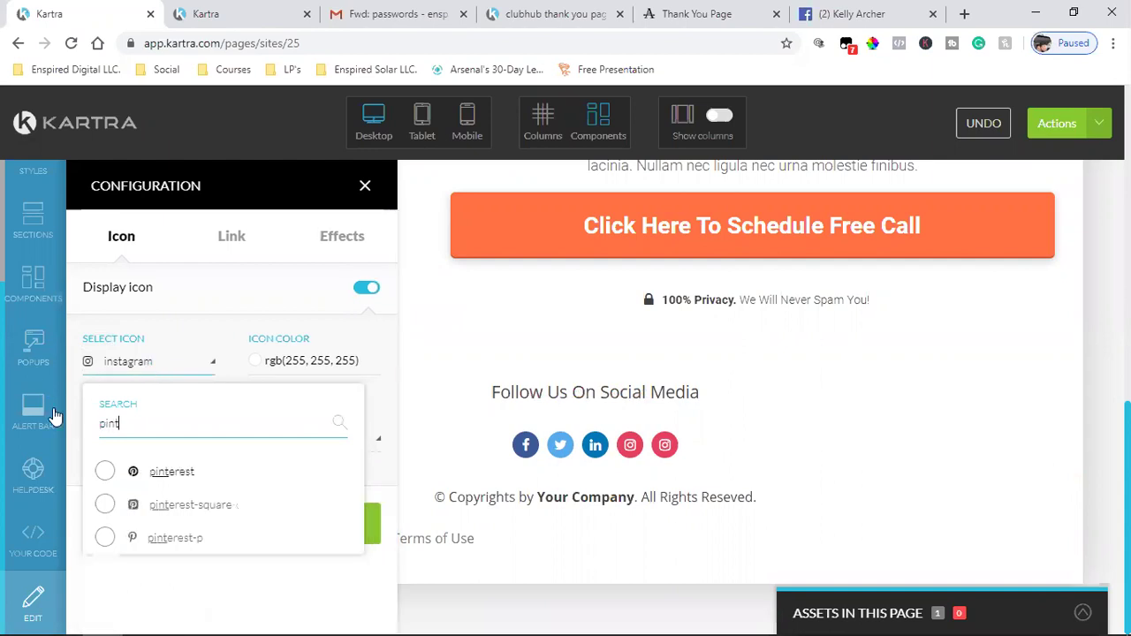
pyautogui.click(106, 473)
pyautogui.click(232, 523)
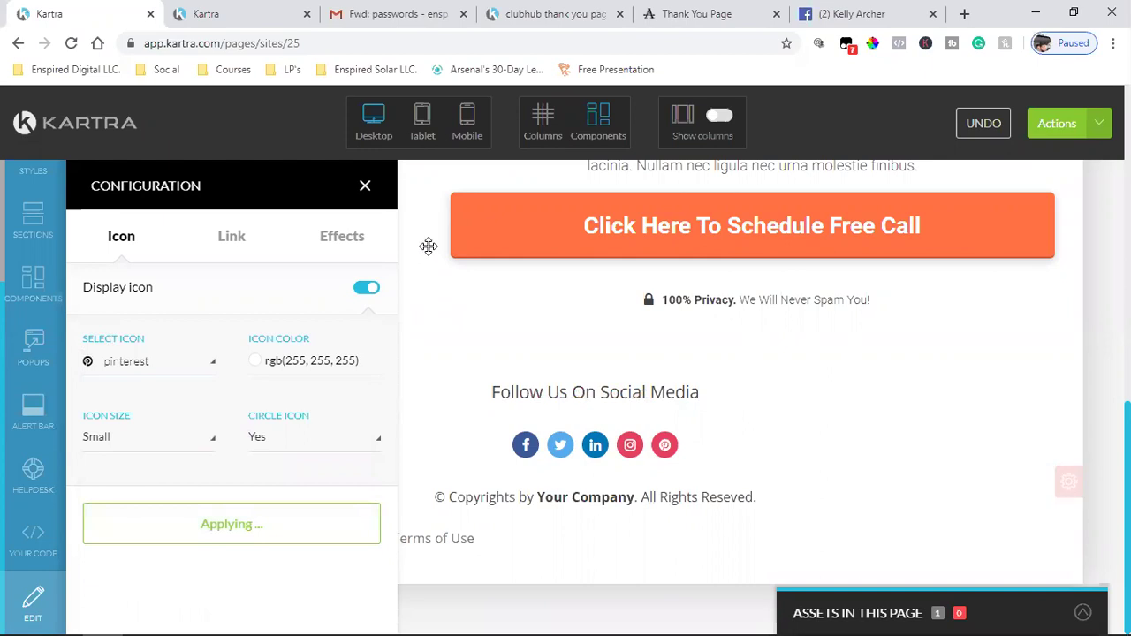
pyautogui.click(365, 185)
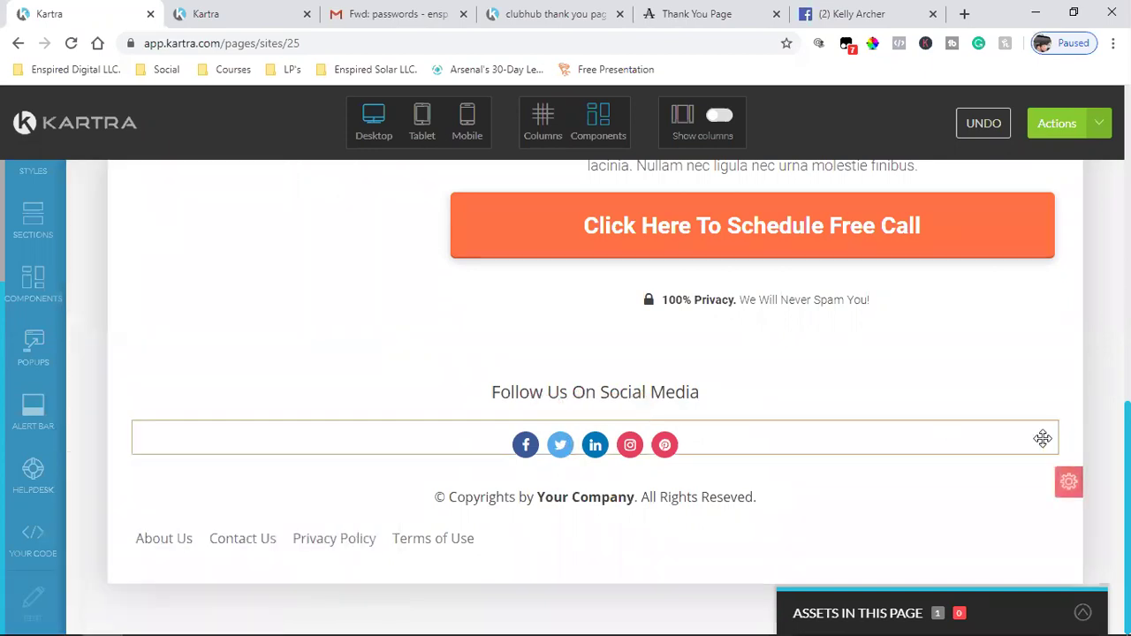
pyautogui.moveTo(1039, 440)
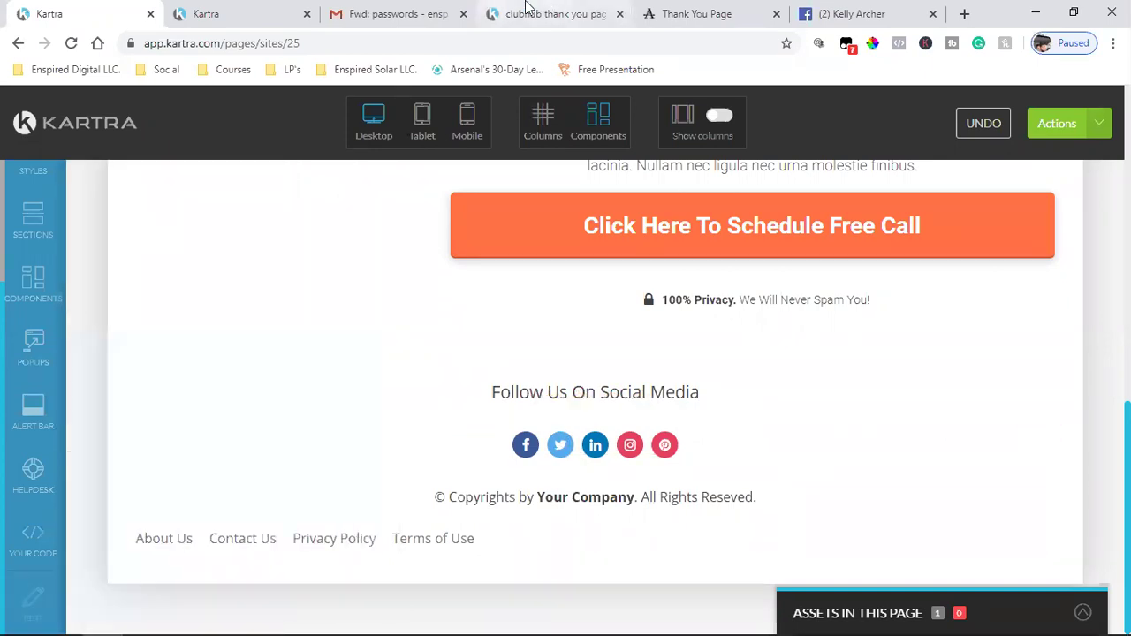
# - Copy the copyright line from the clubhub thank-you reference page
pyautogui.click(658, 14)
pyautogui.scroll(-6, 623, 412)
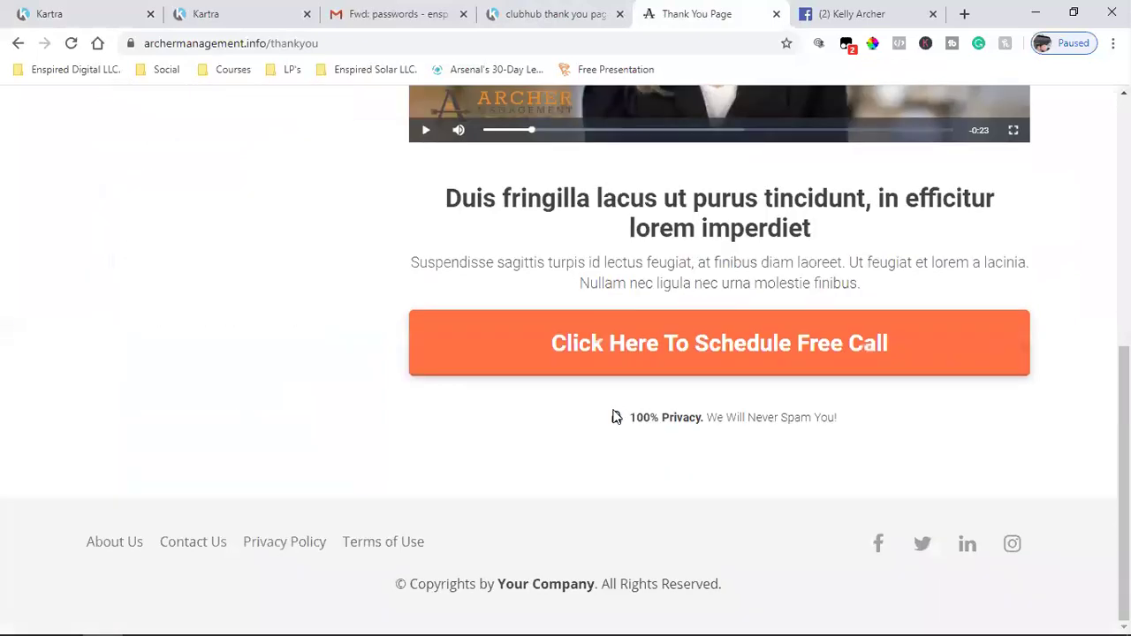
pyautogui.click(555, 13)
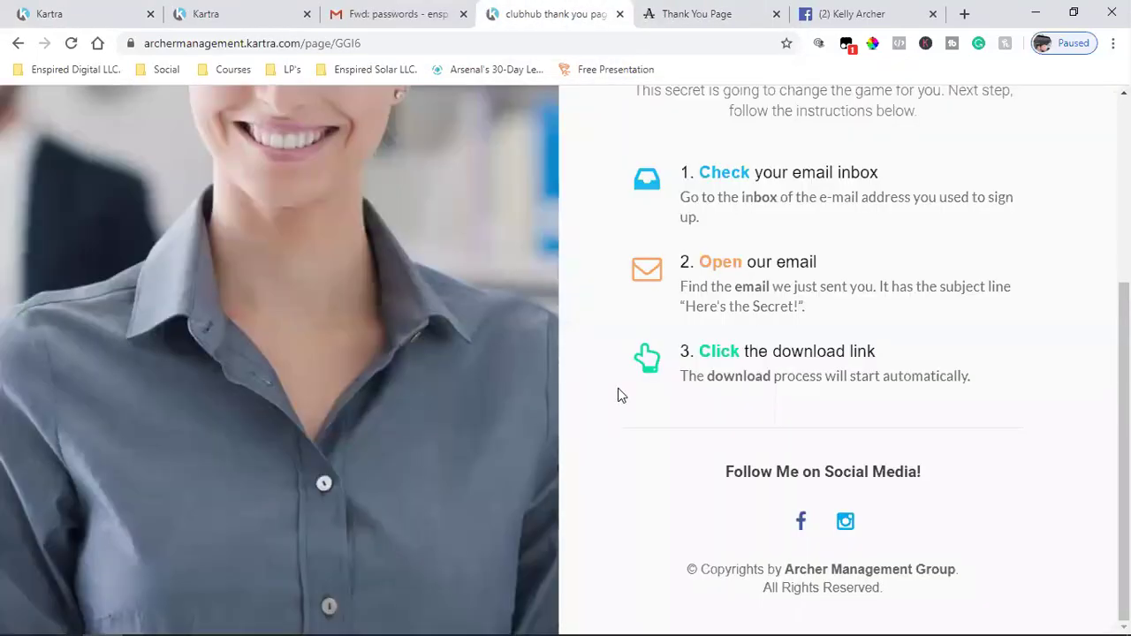
pyautogui.tripleClick(891, 566)
pyautogui.rightClick(891, 566)
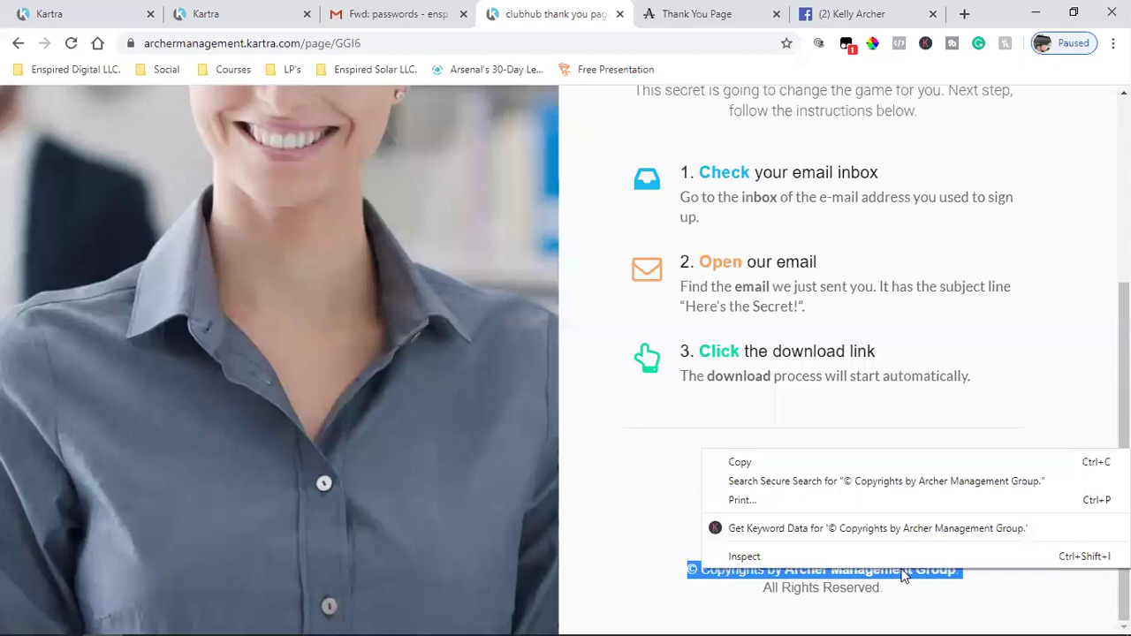
pyautogui.click(795, 465)
# - Replace the footer copyright with '© Copyrights by Archer Management Group.'
pyautogui.click(49, 14)
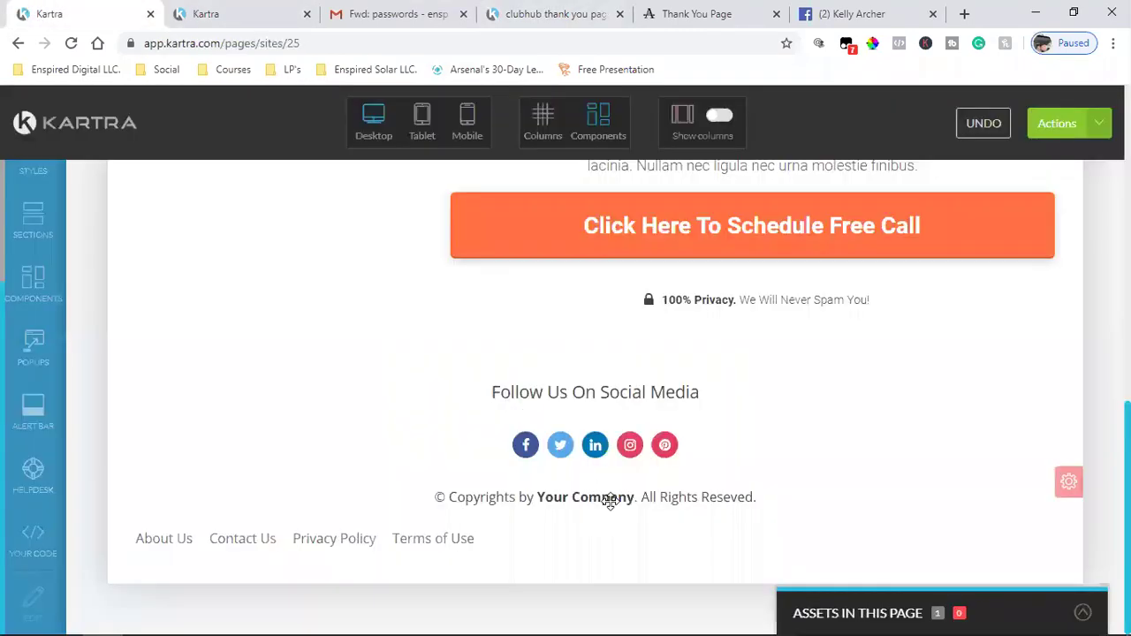
pyautogui.click(628, 478)
pyautogui.tripleClick(619, 500)
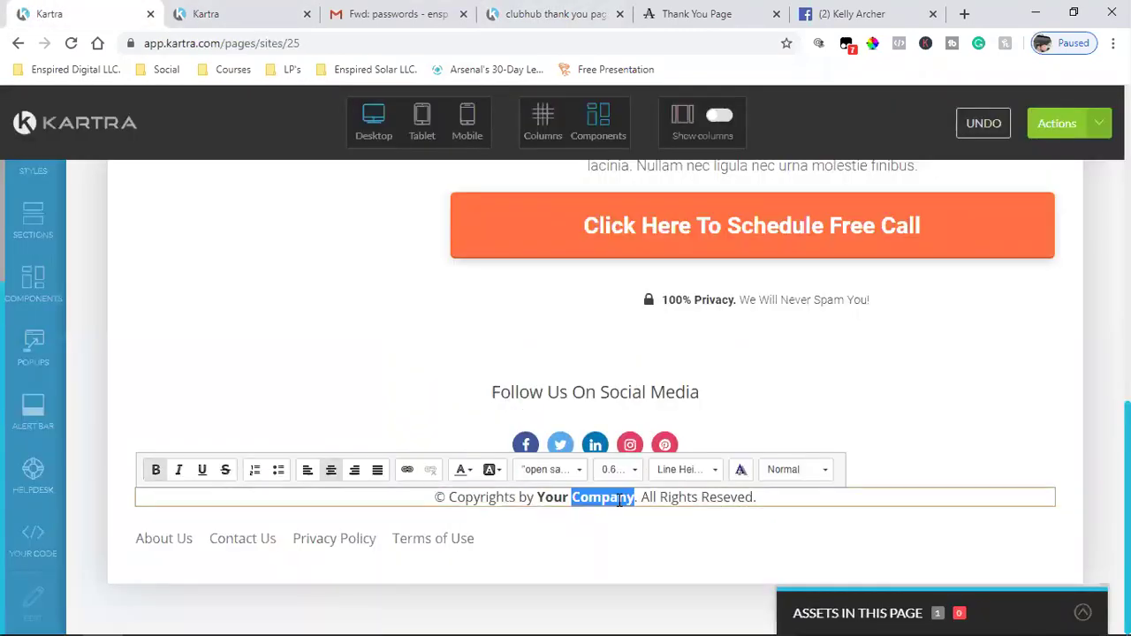
pyautogui.hotkey('ctrl', 'v')
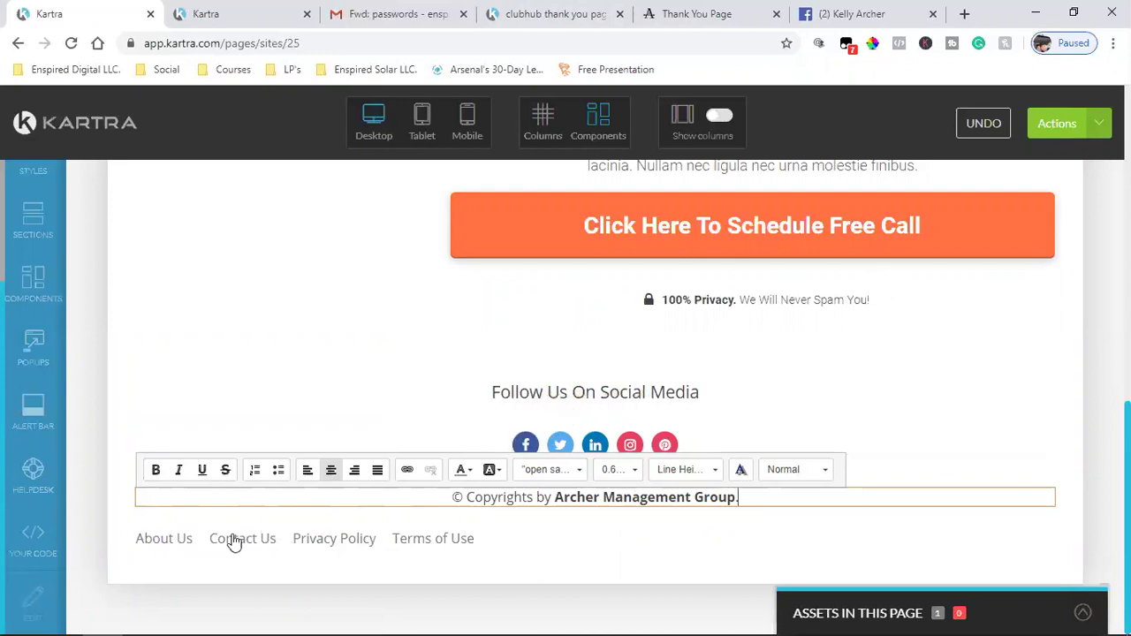
# - Delete the About Us footer link and save the page progress
pyautogui.click(213, 516)
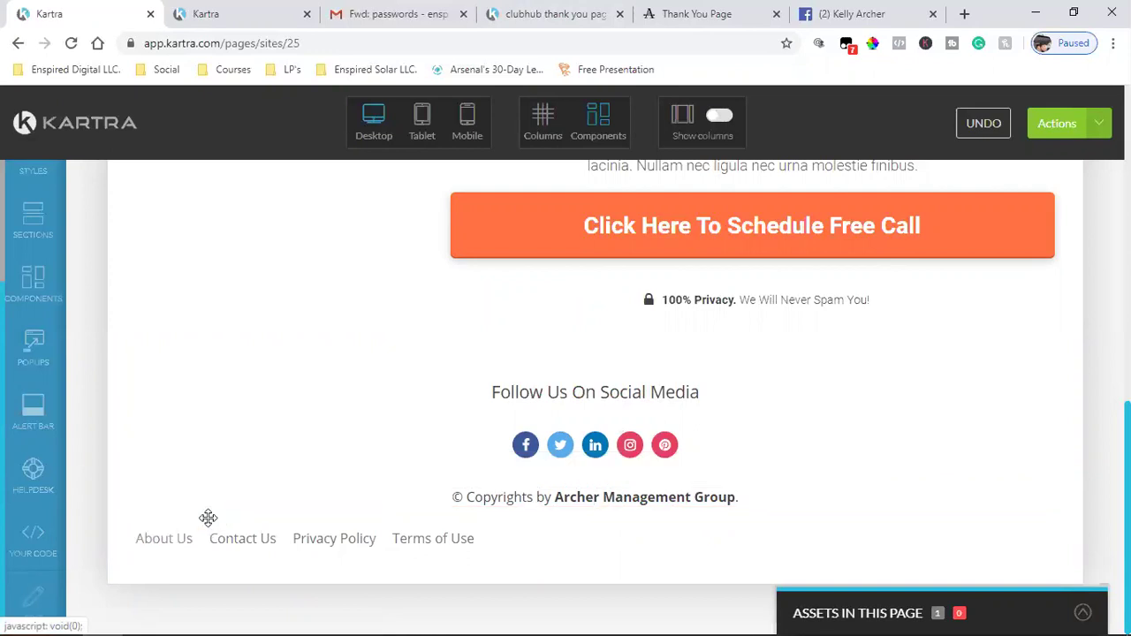
pyautogui.moveTo(162, 548)
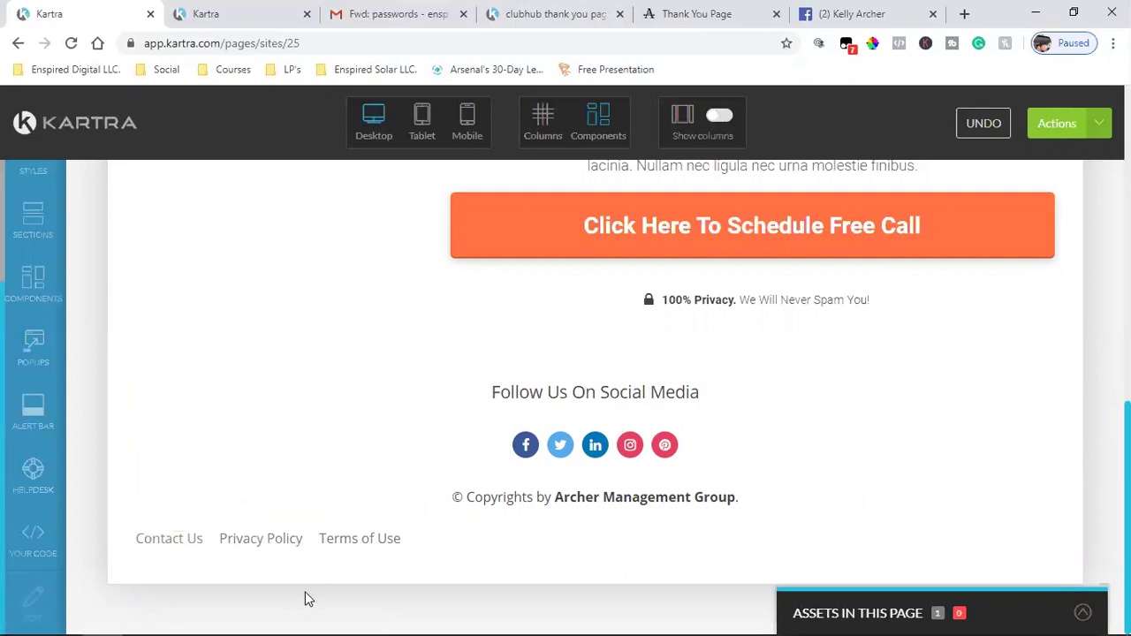
pyautogui.moveTo(905, 531)
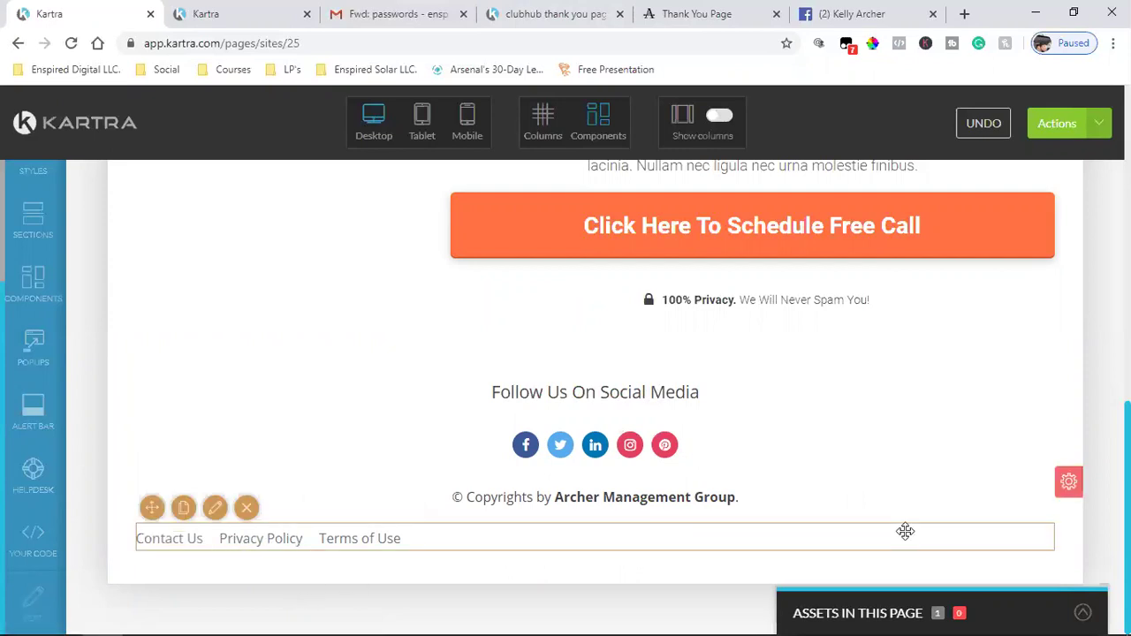
pyautogui.click(1096, 129)
pyautogui.click(951, 195)
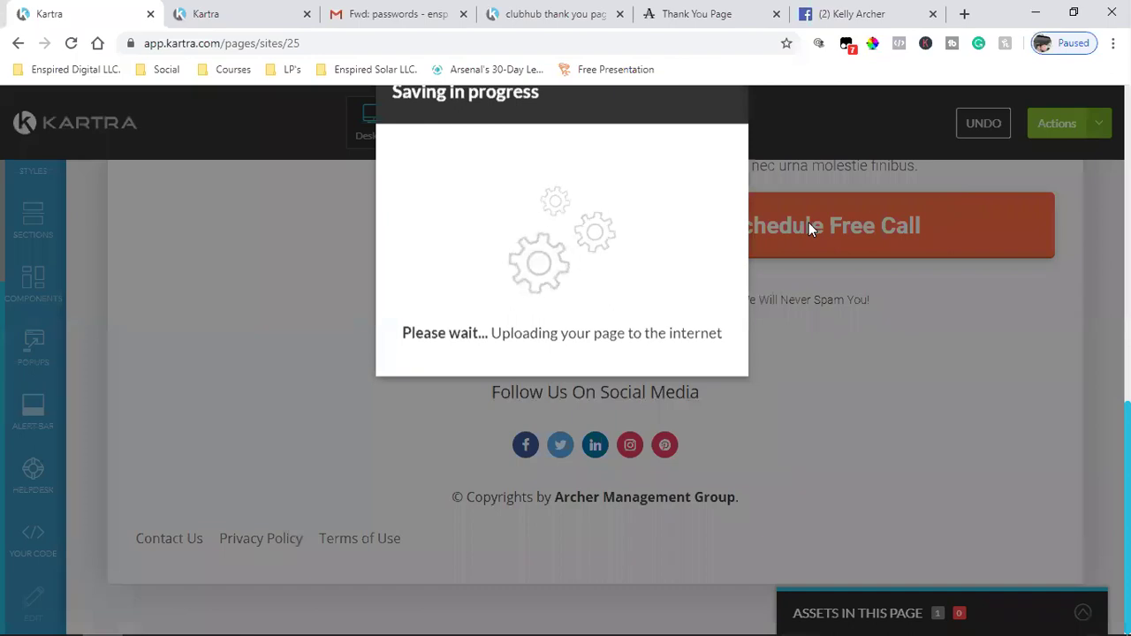
pyautogui.click(840, 14)
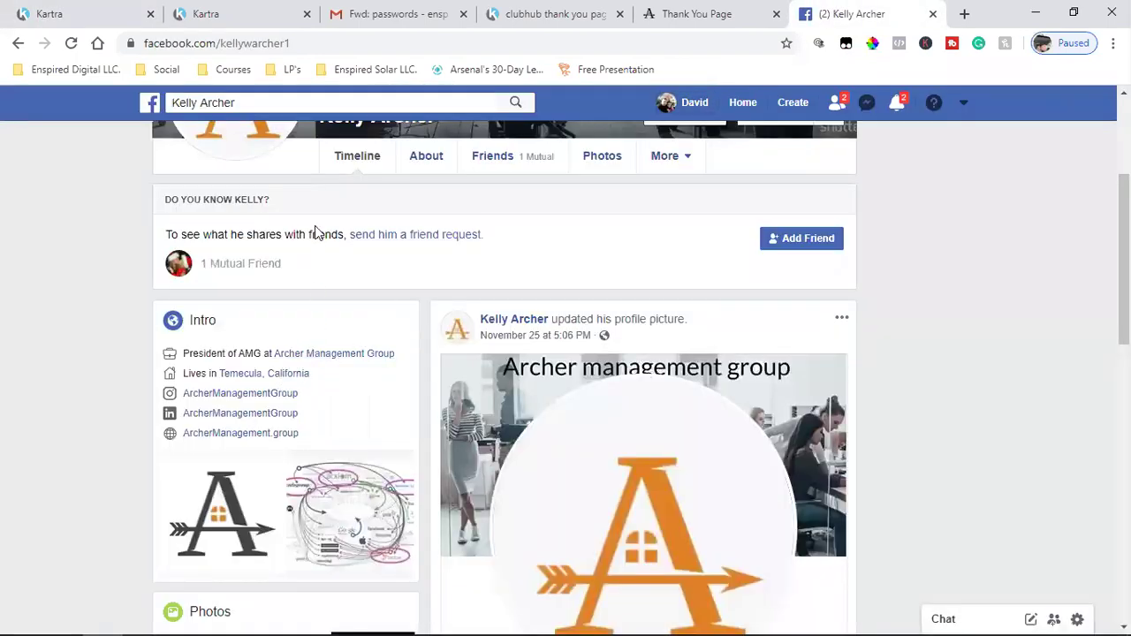
# - Open the Archer Management Group business page in a new tab
pyautogui.scroll(3, 315, 231)
pyautogui.scroll(-3, 404, 459)
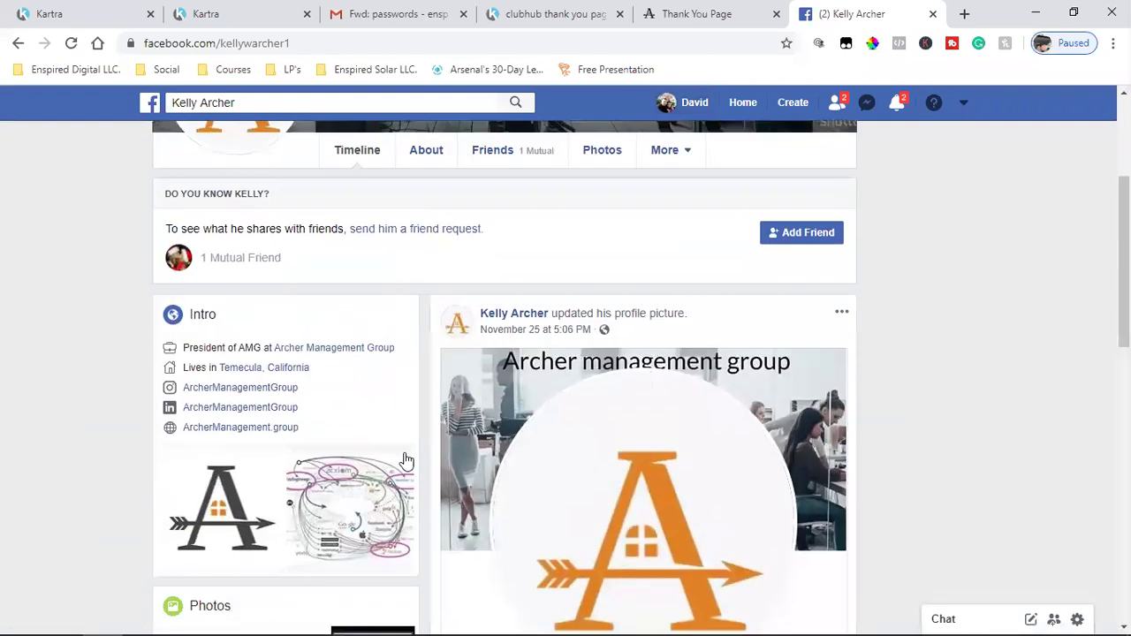
pyautogui.rightClick(326, 350)
pyautogui.click(331, 357)
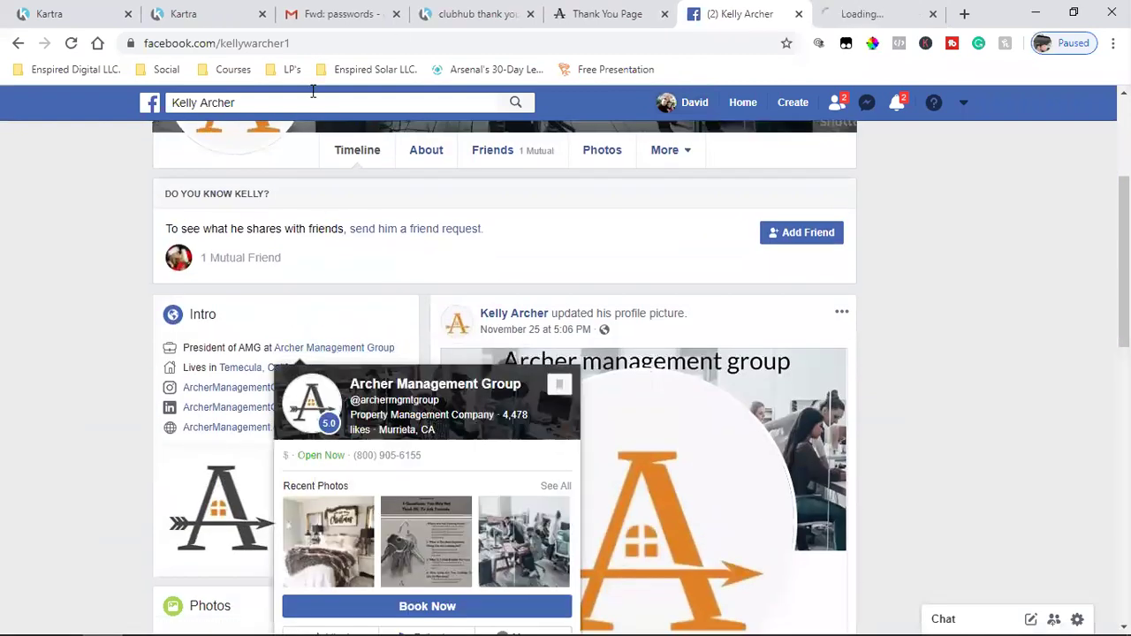
pyautogui.hotkey('ctrl', 'Tab')
# - Copy the company page address up to archermgmtgroup and return to Kartra
pyautogui.click(215, 50)
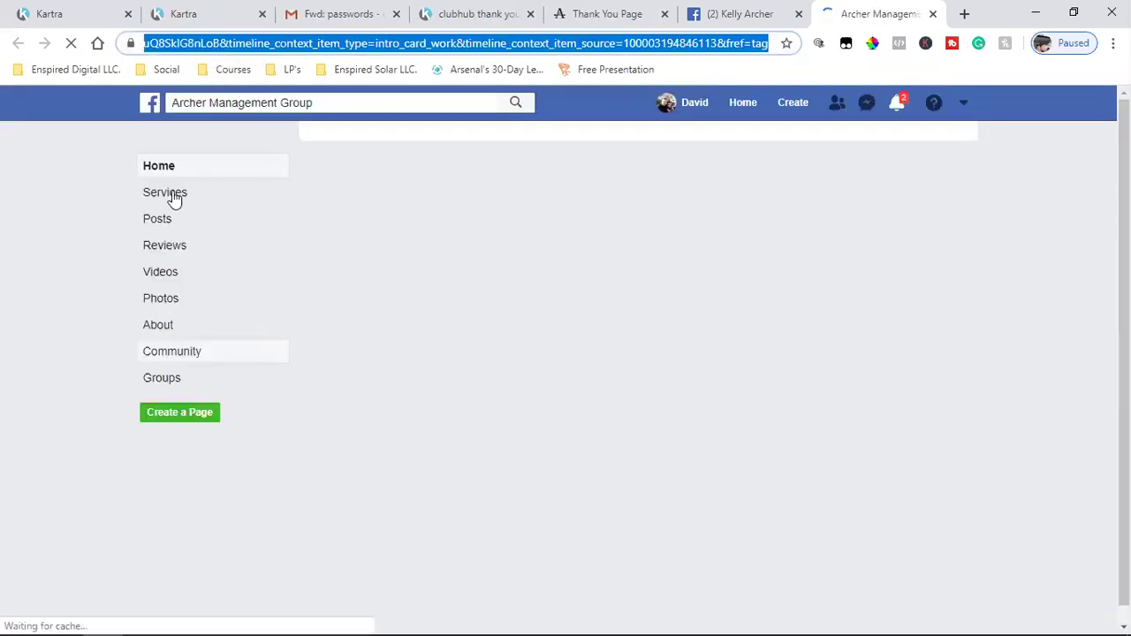
pyautogui.moveTo(419, 610)
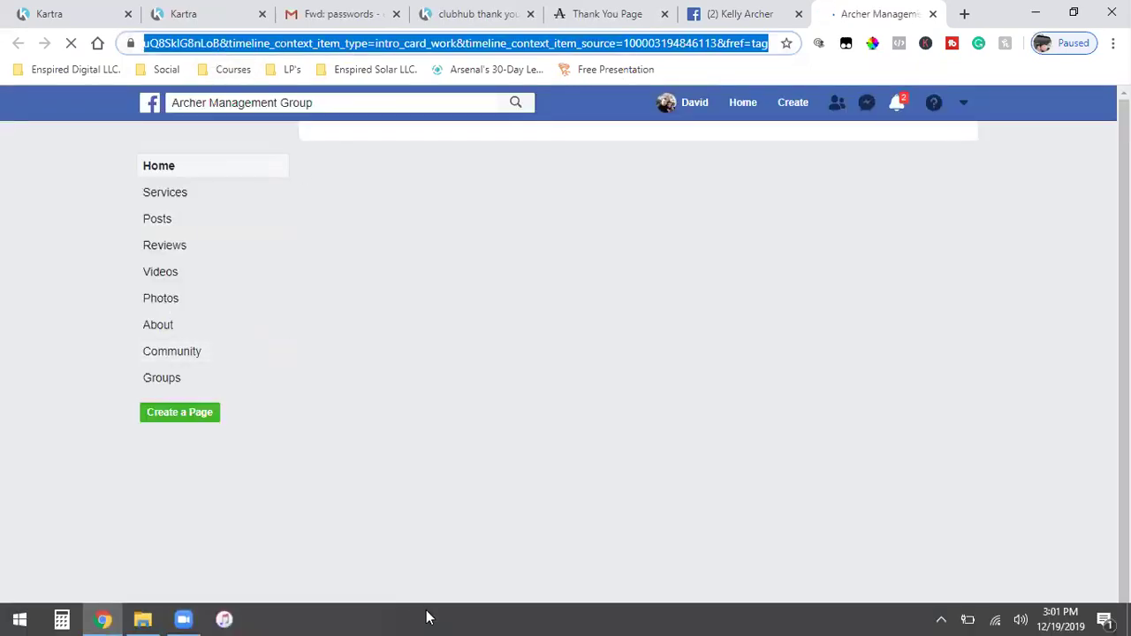
pyautogui.doubleClick(277, 46)
pyautogui.moveTo(376, 42); pyautogui.dragTo(110, 46)
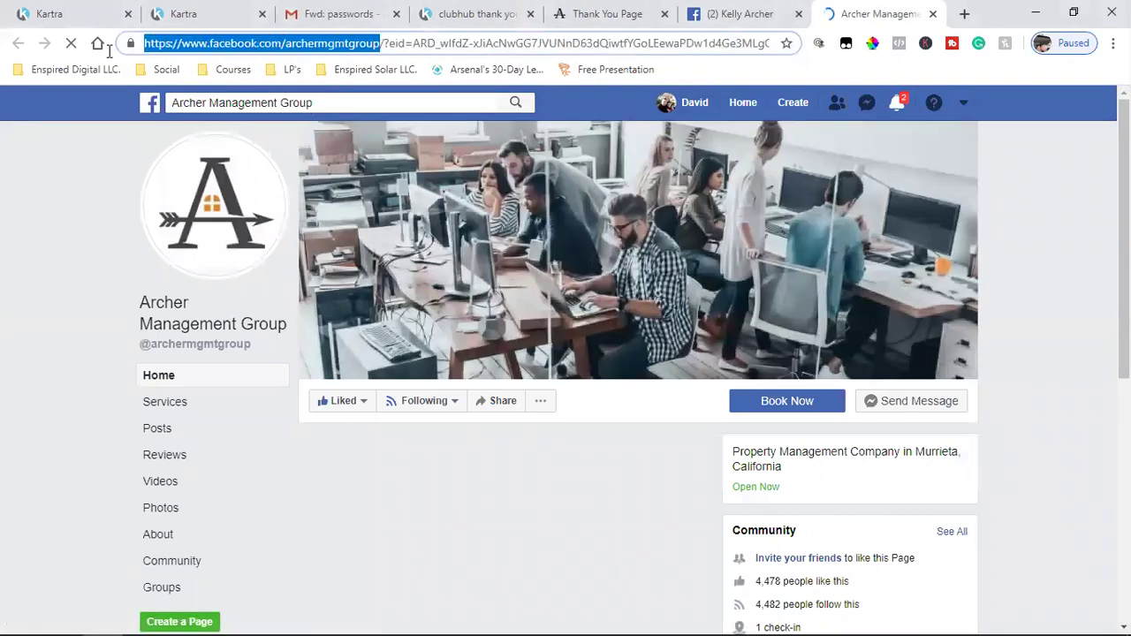
pyautogui.rightClick(179, 46)
pyautogui.click(208, 137)
pyautogui.hotkey('ctrl', '1')
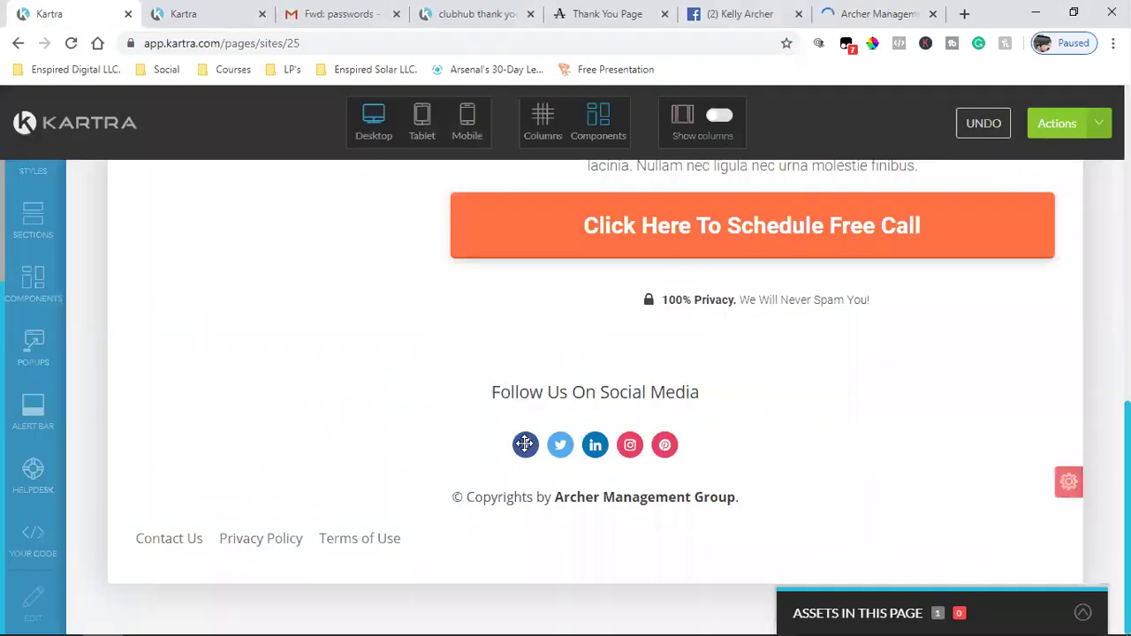
pyautogui.moveTo(526, 443)
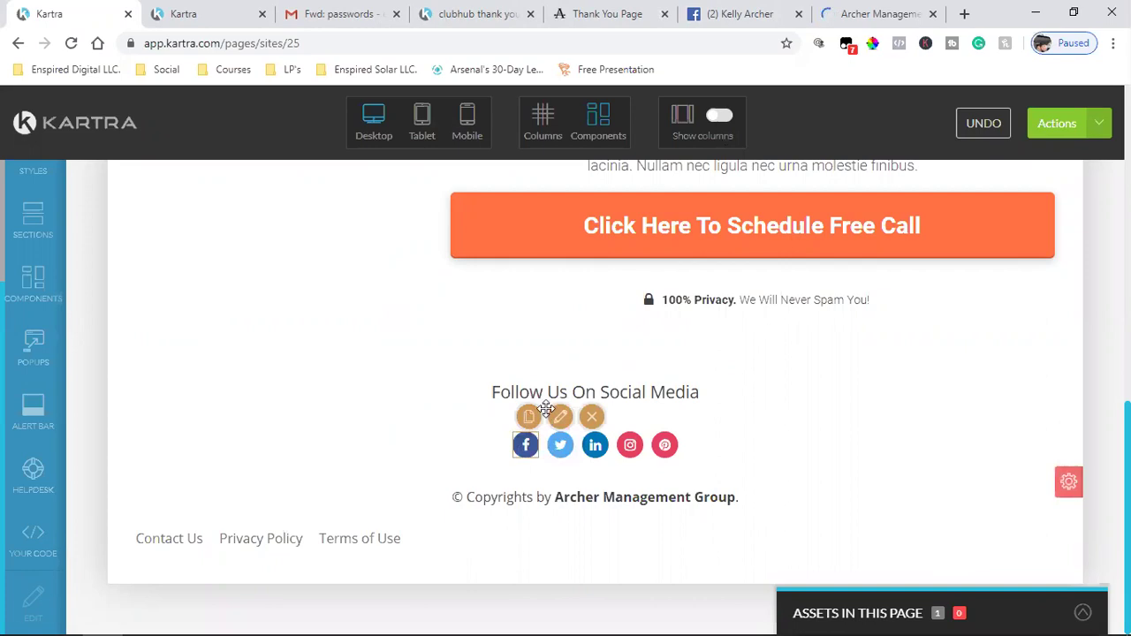
pyautogui.click(550, 412)
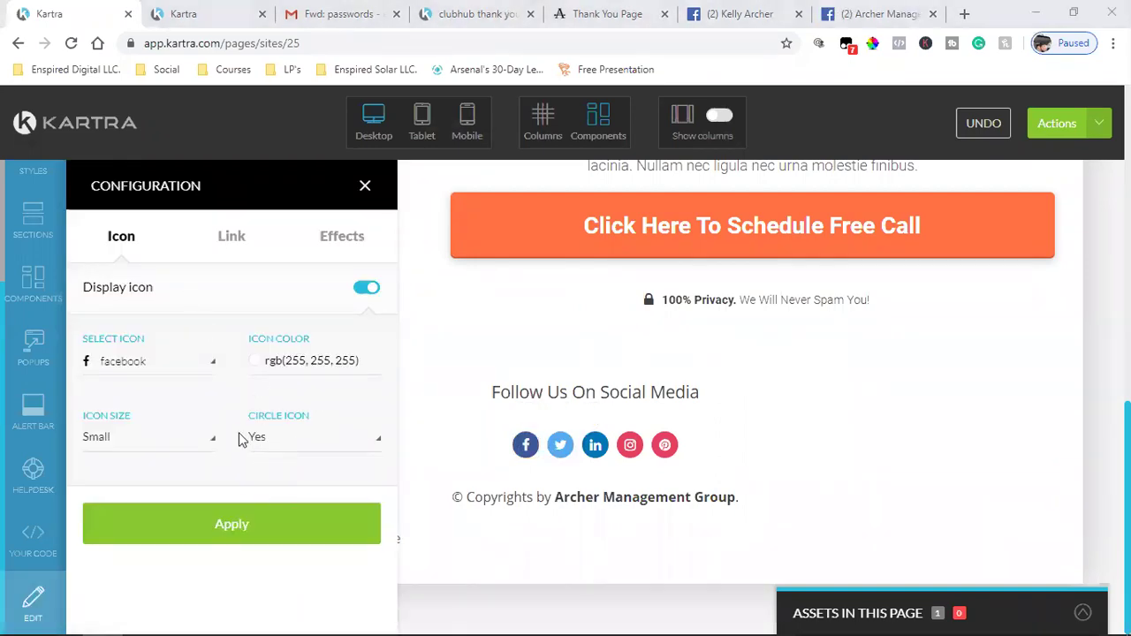
pyautogui.click(230, 239)
pyautogui.scroll(-2, 172, 472)
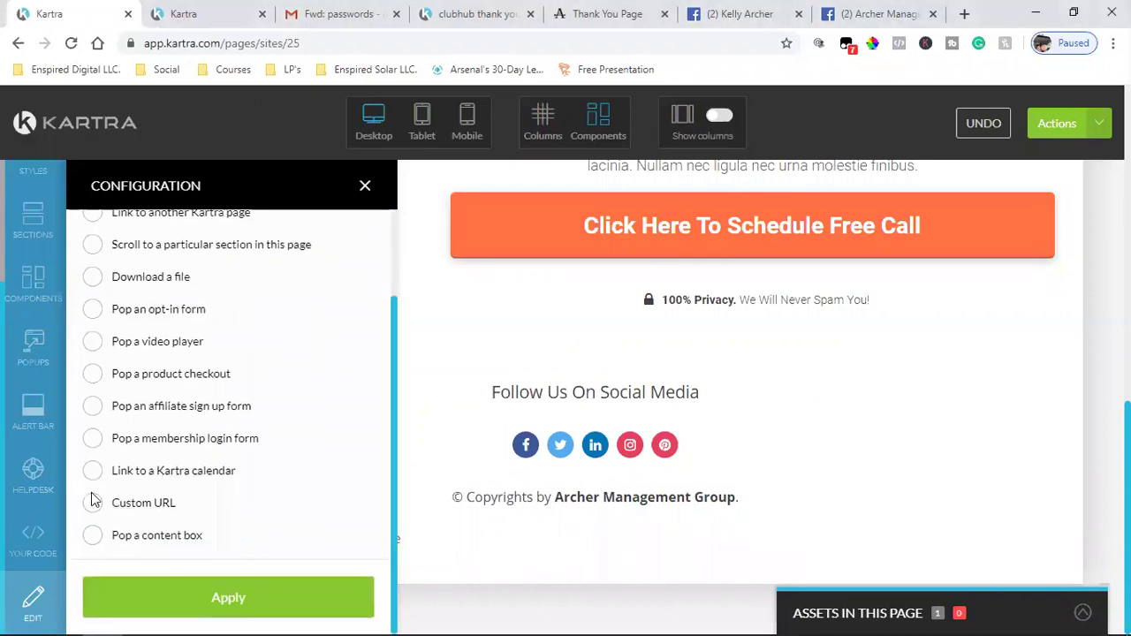
pyautogui.click(93, 502)
pyautogui.scroll(-2, 257, 508)
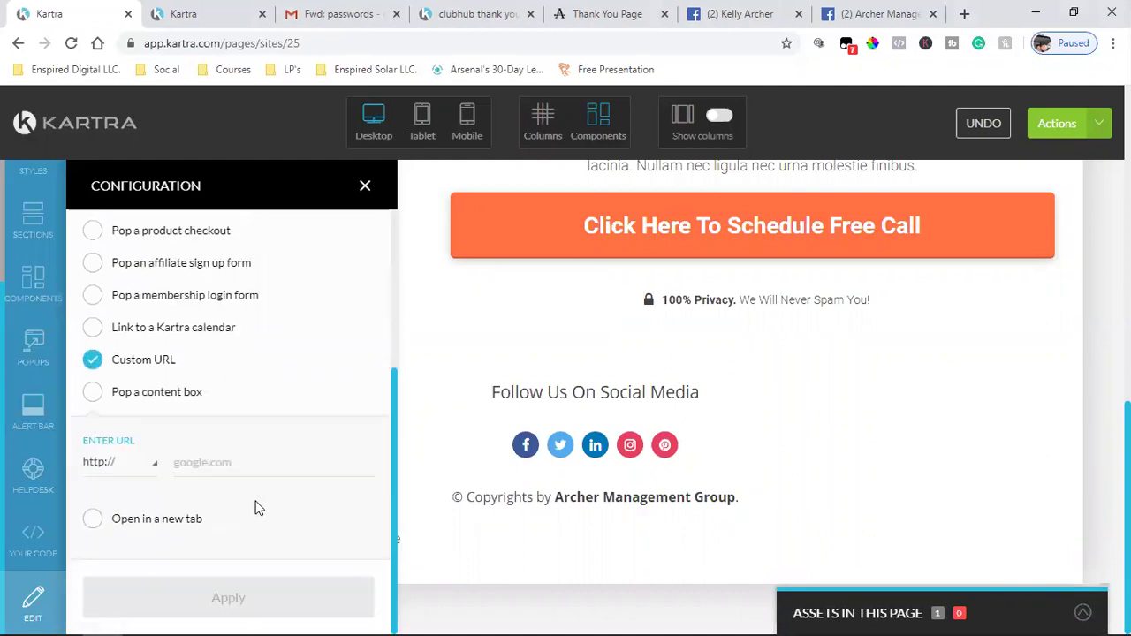
pyautogui.hotkey('ctrl', 'v')
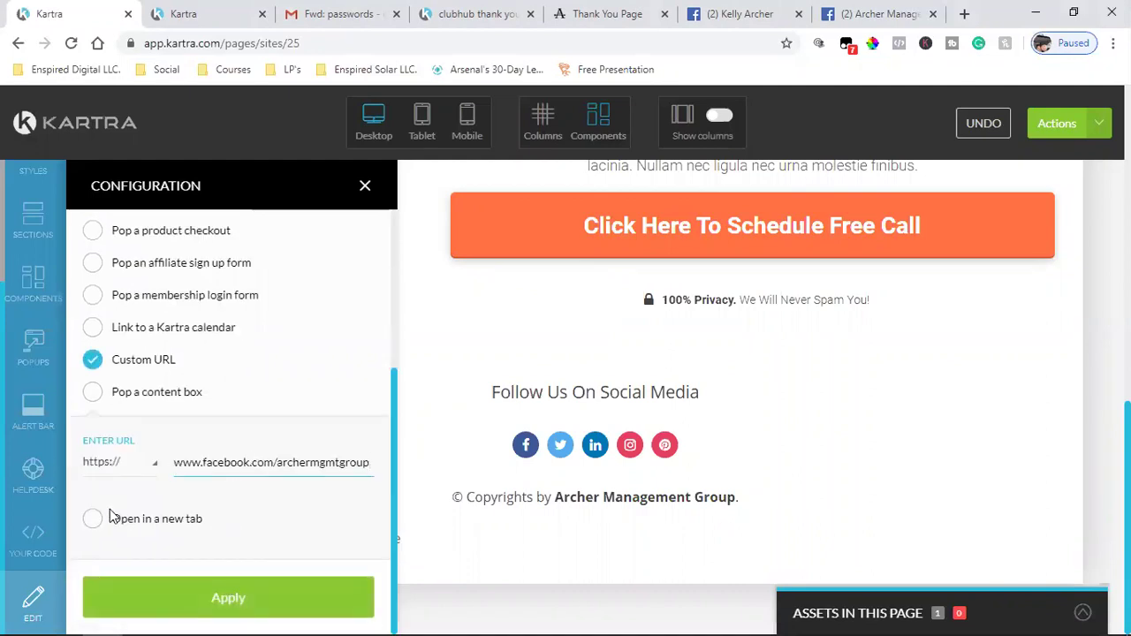
pyautogui.click(93, 519)
pyautogui.click(228, 598)
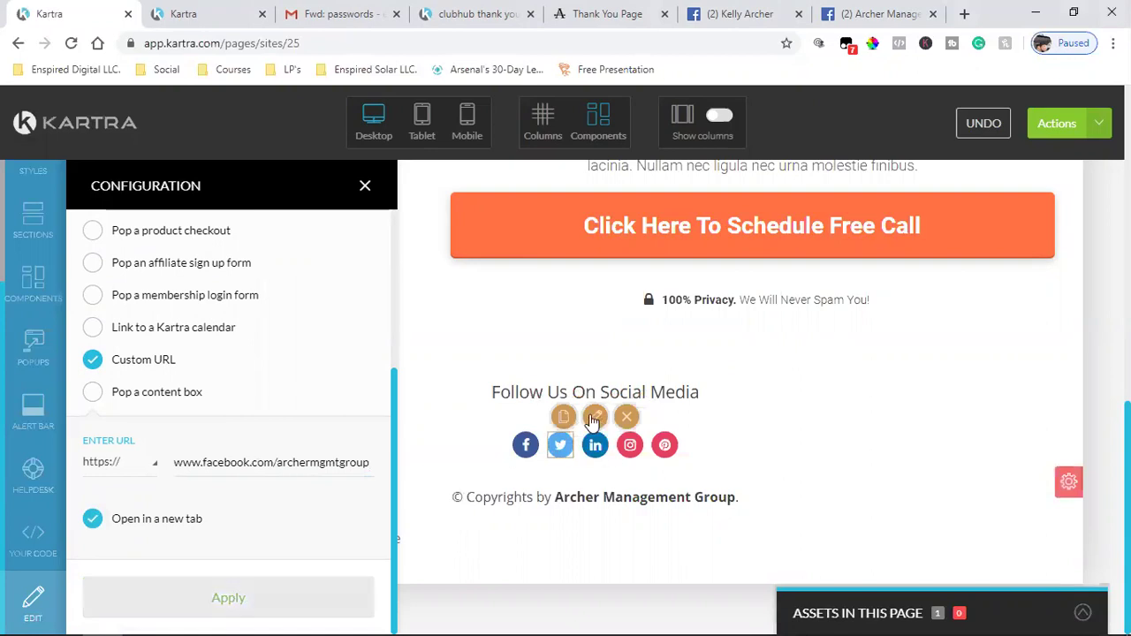
# - Open the footer Twitter icon's settings and load the saved Twitter bookmark in a new tab
pyautogui.click(594, 419)
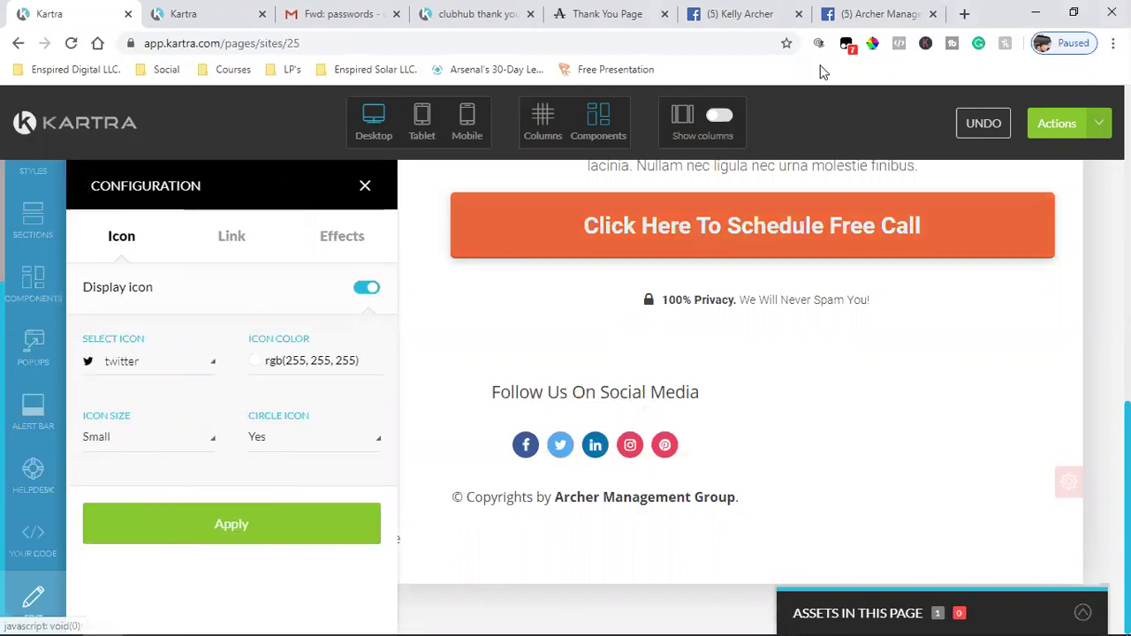
pyautogui.click(962, 15)
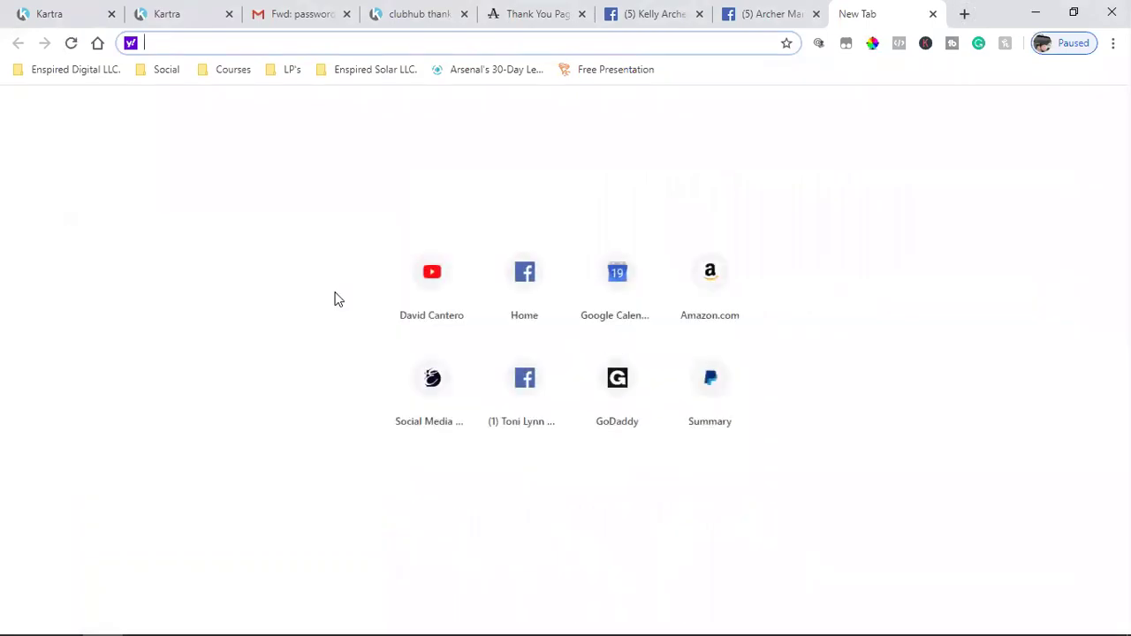
pyautogui.click(159, 70)
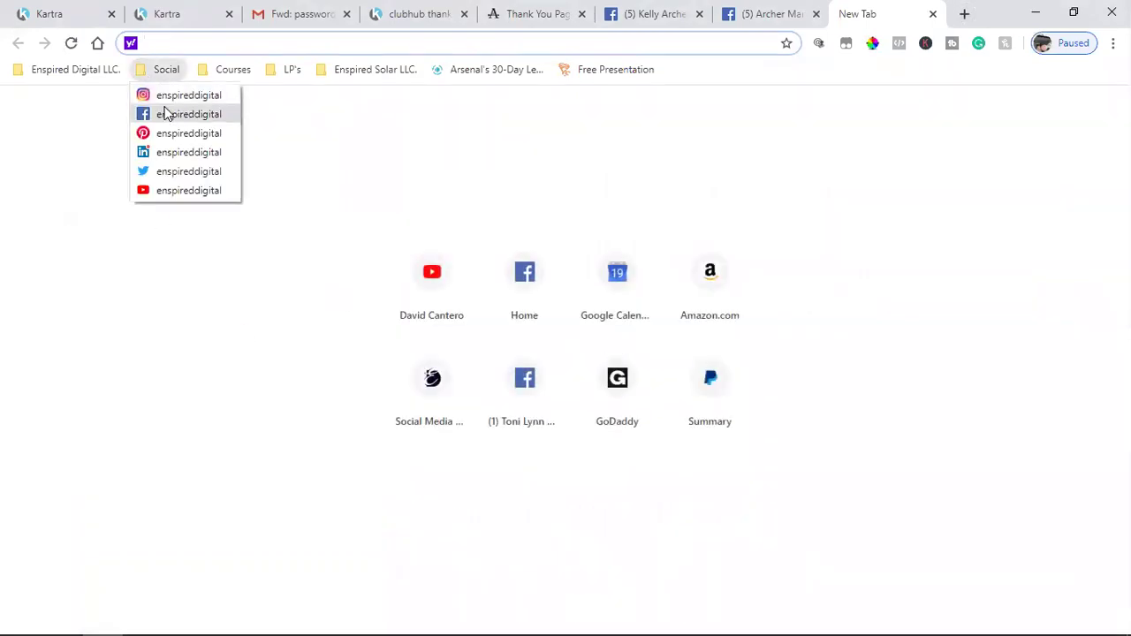
pyautogui.click(173, 169)
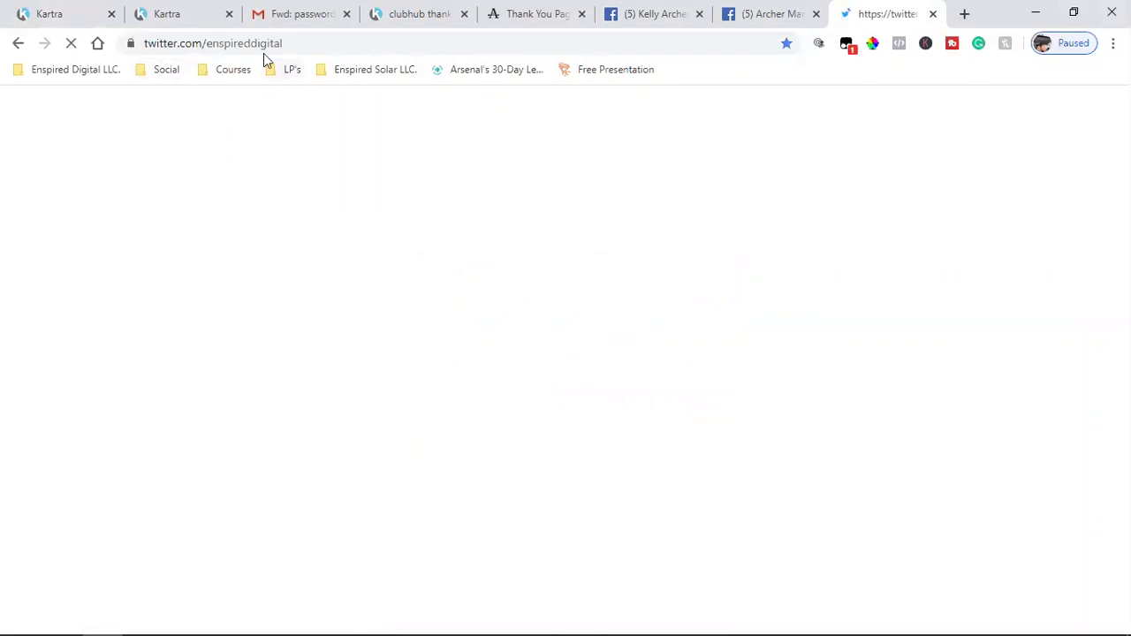
# - Change the address to twitter.com/ArcherMgmtGroup, copy it, and return to Kartra
pyautogui.doubleClick(299, 45)
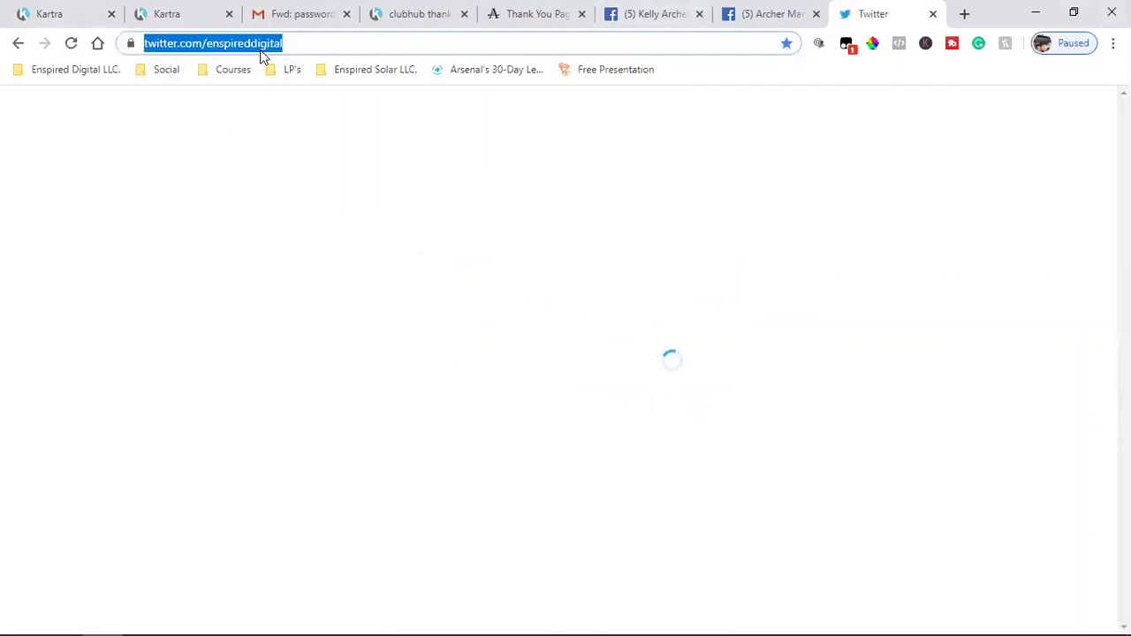
pyautogui.write('arche')
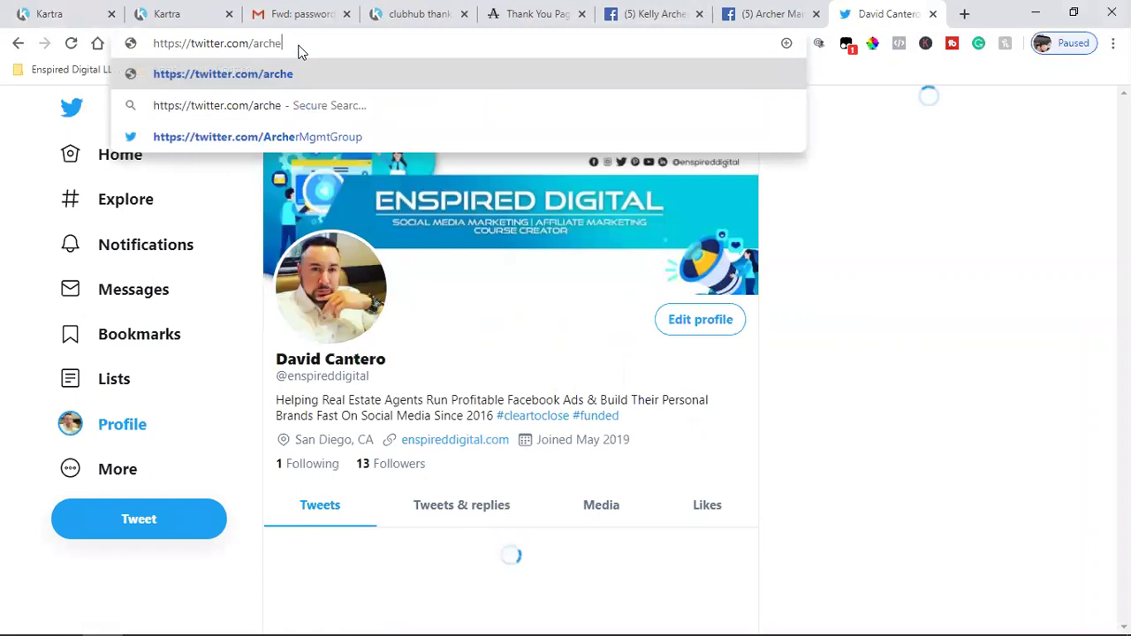
pyautogui.click(228, 128)
pyautogui.click(252, 40)
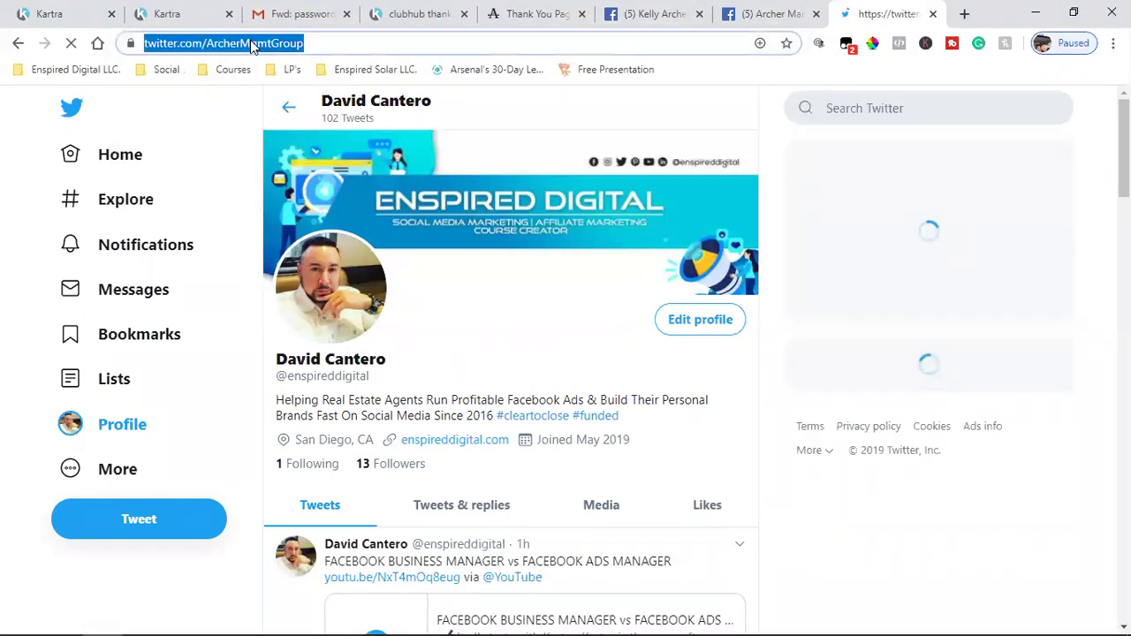
pyautogui.rightClick(250, 40)
pyautogui.click(288, 131)
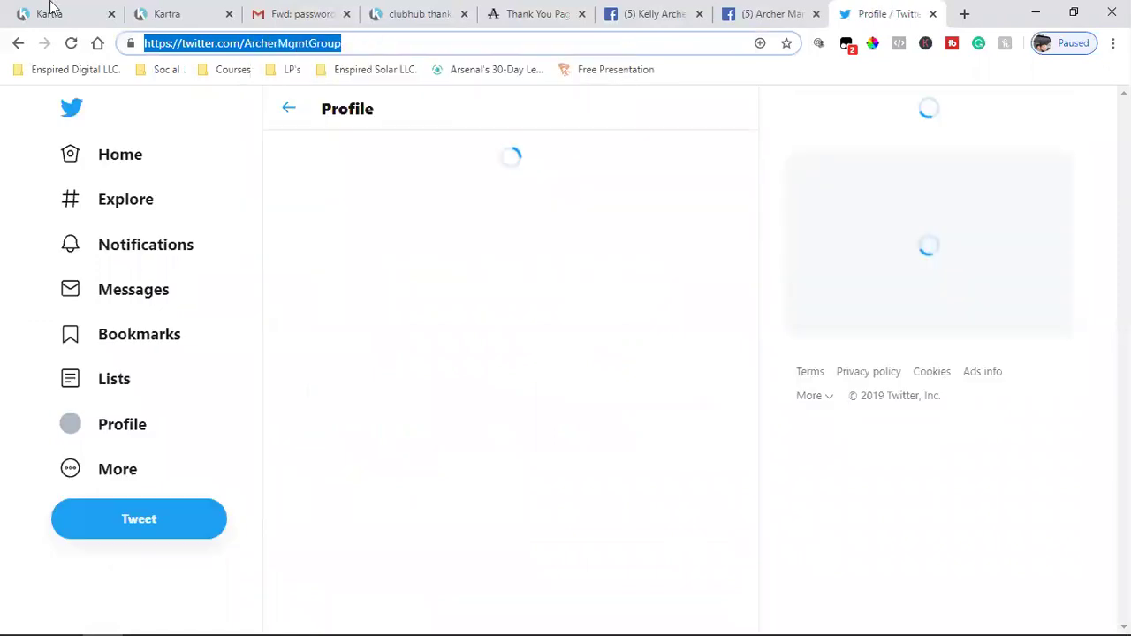
pyautogui.click(49, 14)
# - Give the Twitter icon a custom URL twitter.com/ArcherMgmtGroup that opens in a new tab
pyautogui.click(231, 235)
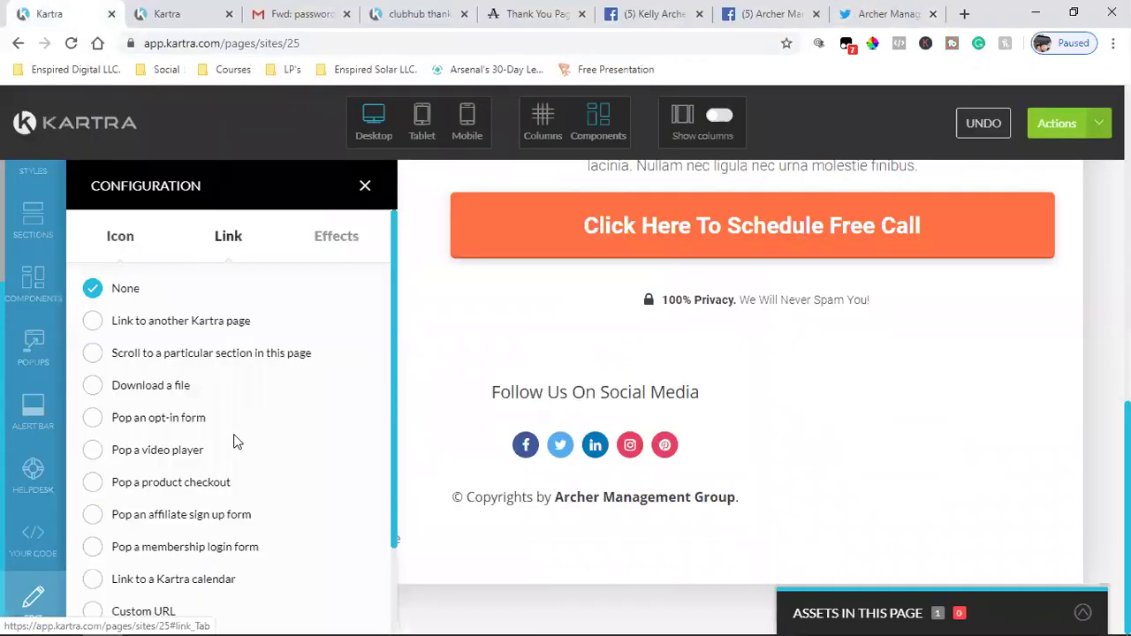
pyautogui.scroll(-2, 177, 469)
pyautogui.click(93, 506)
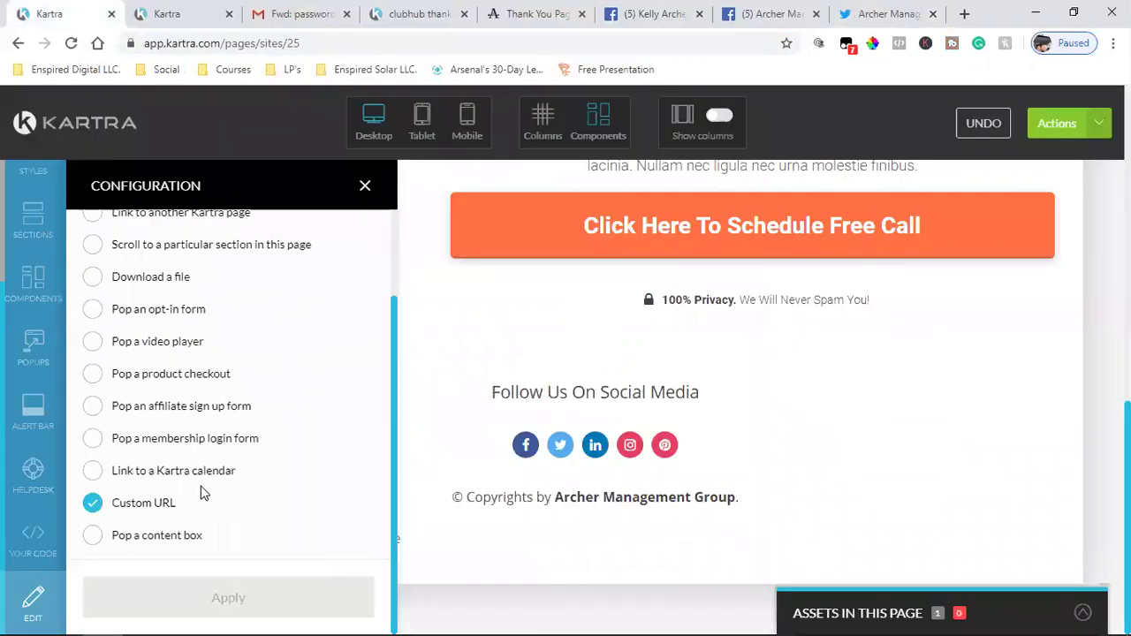
pyautogui.scroll(-2, 226, 483)
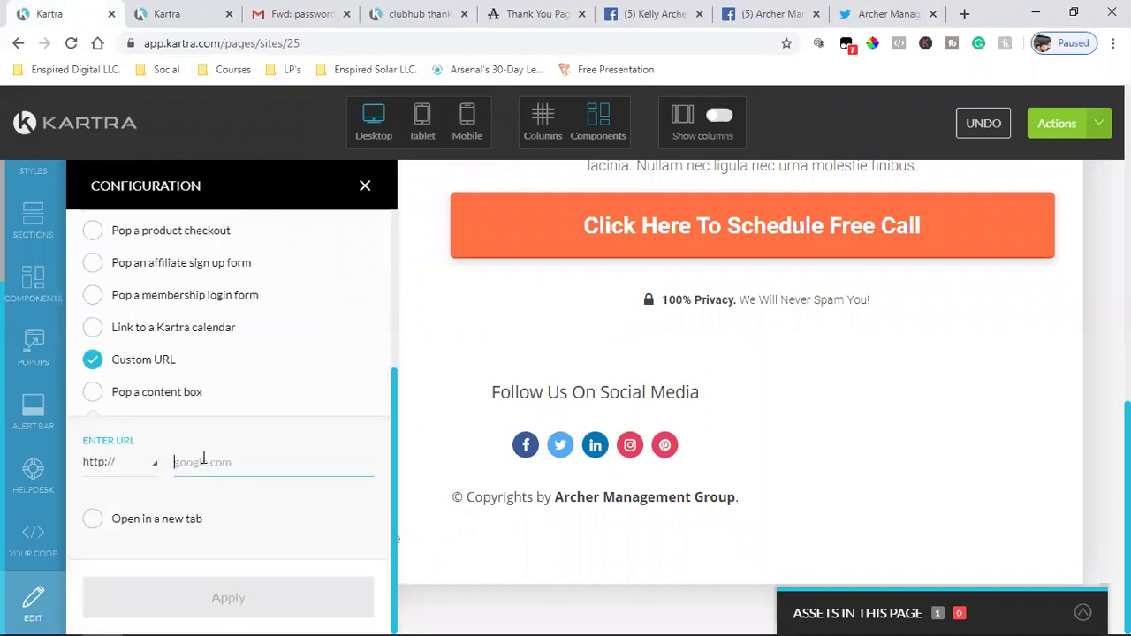
pyautogui.hotkey('ctrl', 'v')
pyautogui.click(92, 523)
pyautogui.click(169, 597)
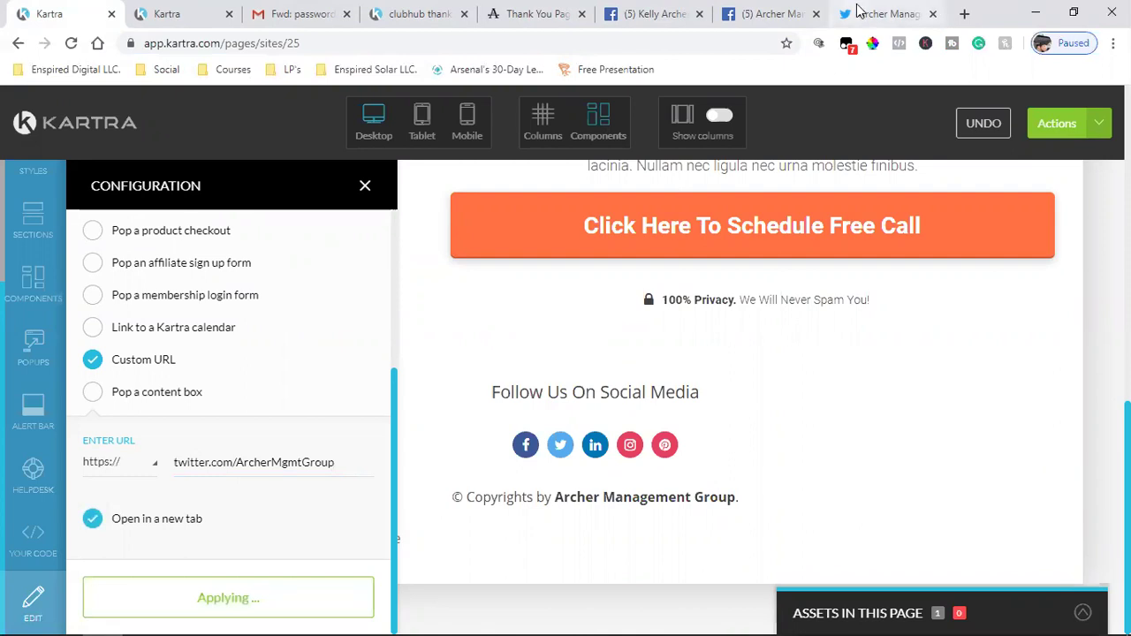
pyautogui.click(858, 14)
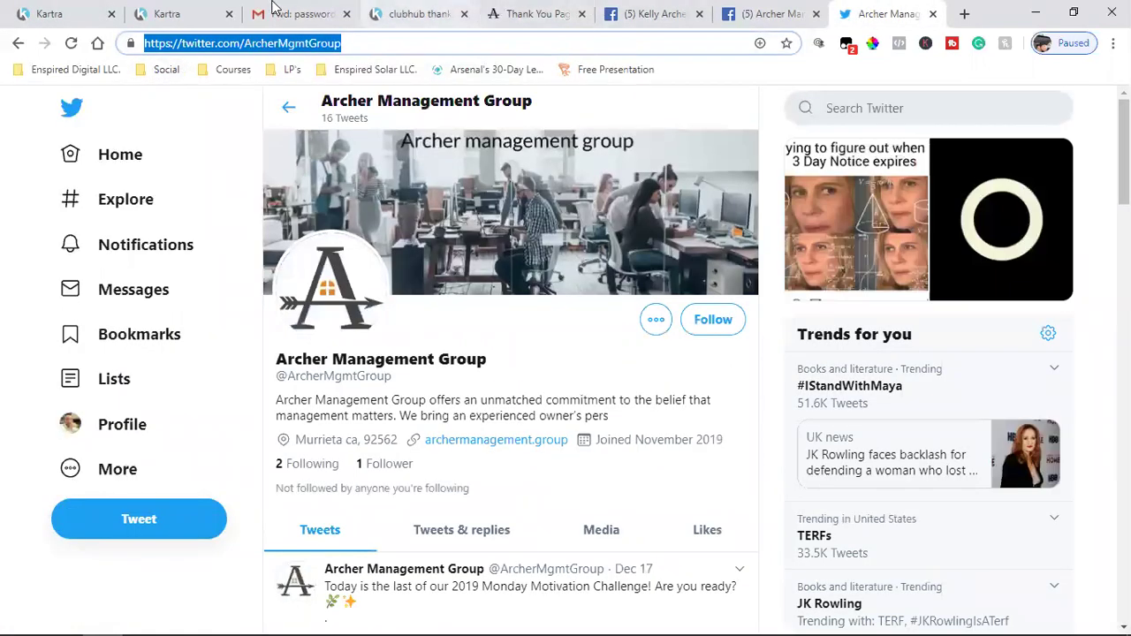
# - Open the company LinkedIn profile from the Facebook page's links and select its address
pyautogui.click(658, 14)
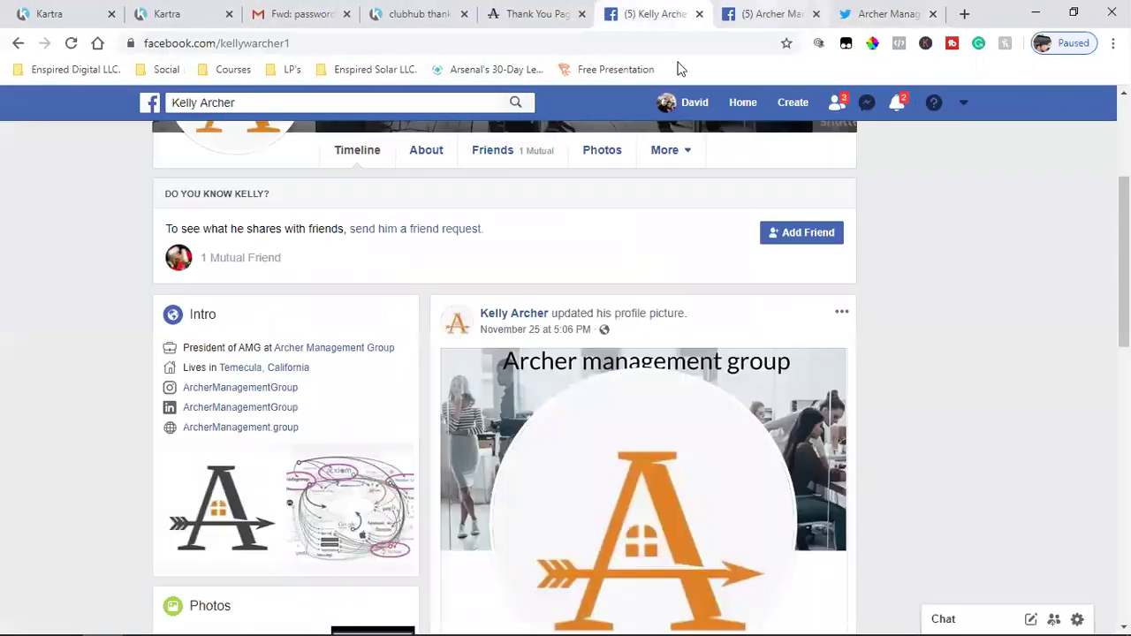
pyautogui.click(221, 409)
pyautogui.click(291, 41)
pyautogui.doubleClick(392, 44)
pyautogui.click(429, 40)
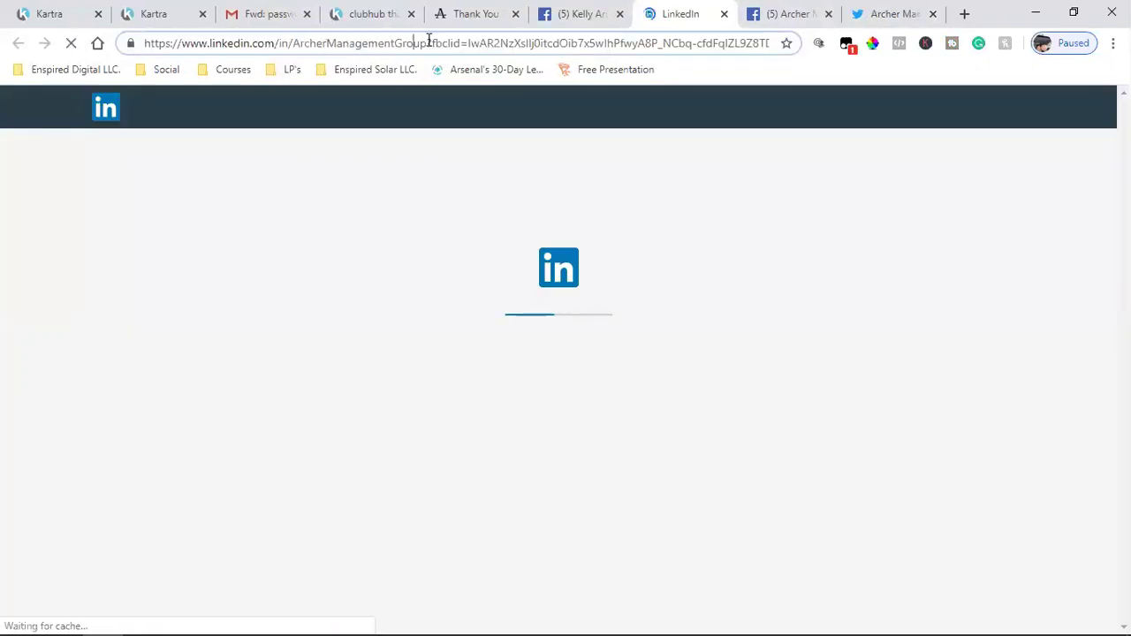
pyautogui.click(167, 43)
# - Copy the address trimmed to linkedin.com/in/ArcherManagementGroup and return to Kartra
pyautogui.click(348, 43)
pyautogui.hotkey('shift', 'Left')
pyautogui.hotkey('shift', 'Left')
pyautogui.hotkey('shift', 'Left')
pyautogui.hotkey('shift', 'Left')
pyautogui.hotkey('shift', 'Left')
pyautogui.hotkey('shift', 'Left')
pyautogui.hotkey('shift', 'Left')
pyautogui.click(427, 44)
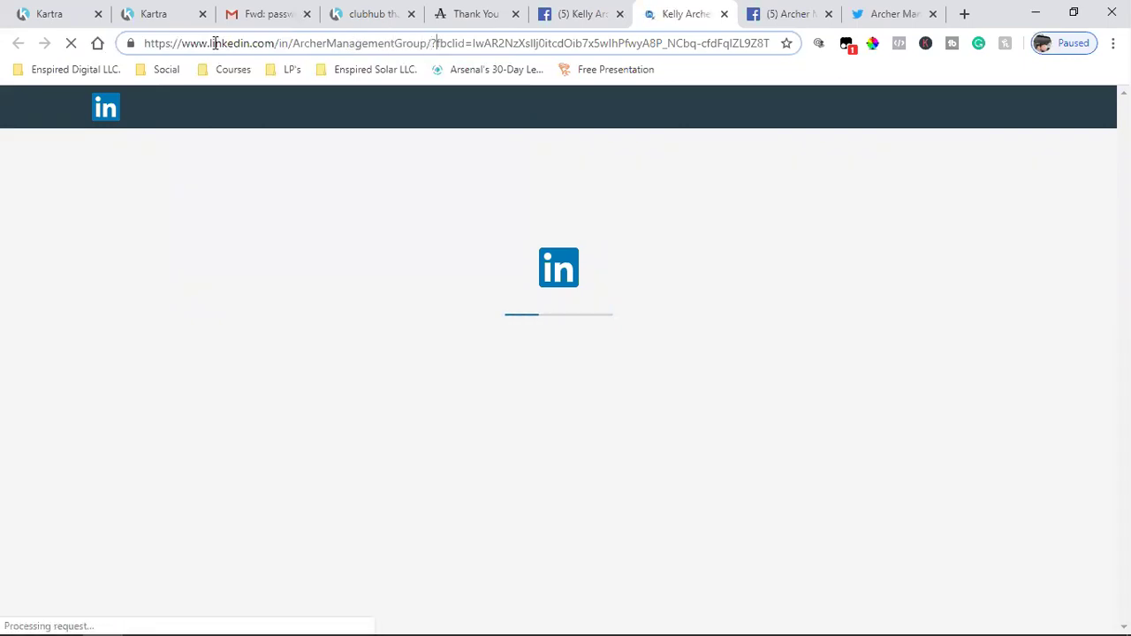
pyautogui.keyDown('shift'); pyautogui.click(145, 44); pyautogui.keyUp('shift')
pyautogui.rightClick(168, 43)
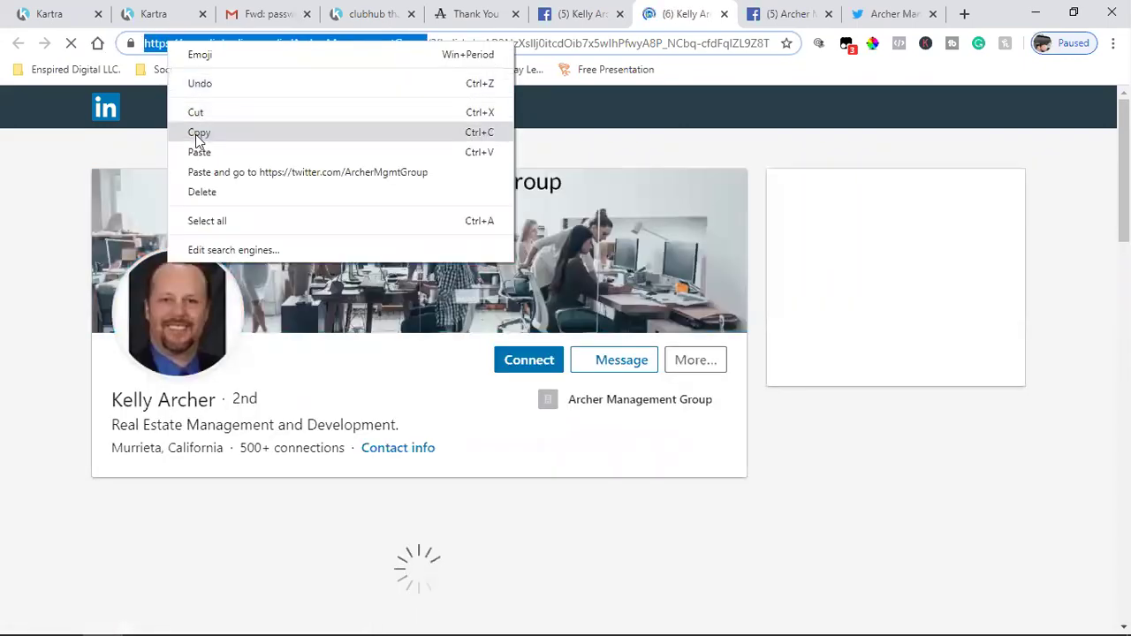
pyautogui.click(195, 134)
pyautogui.click(50, 14)
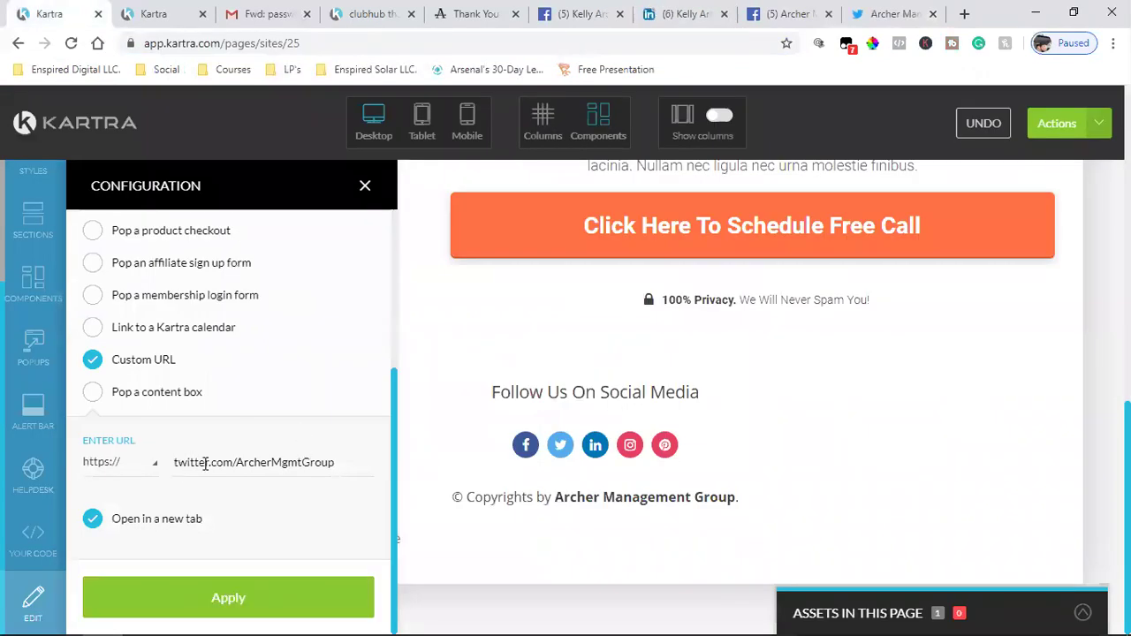
pyautogui.click(242, 591)
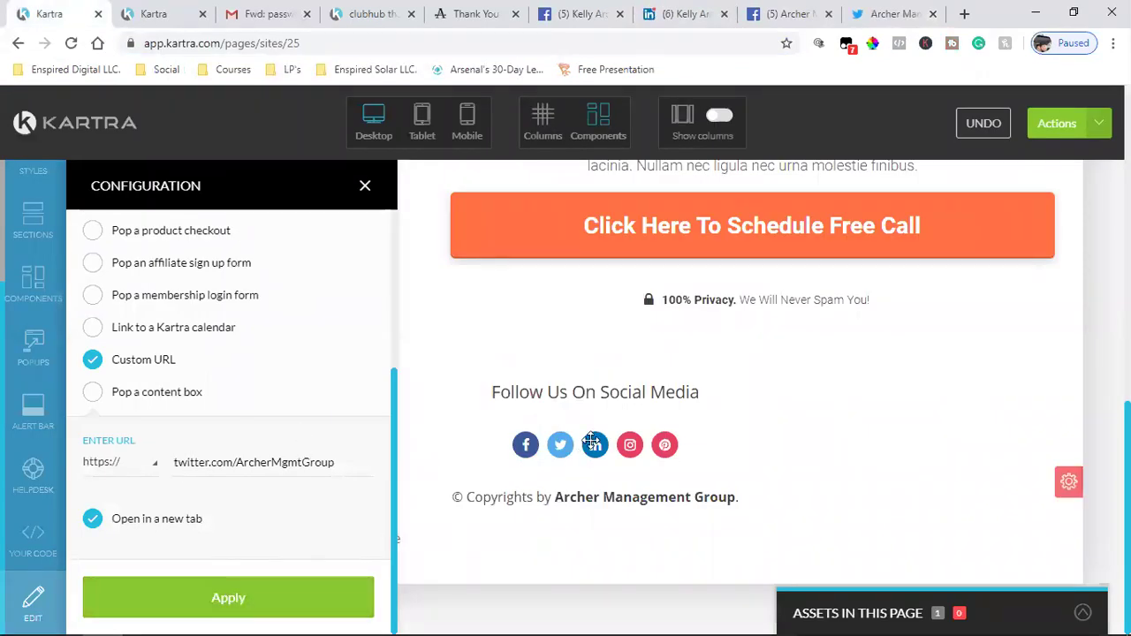
pyautogui.click(594, 444)
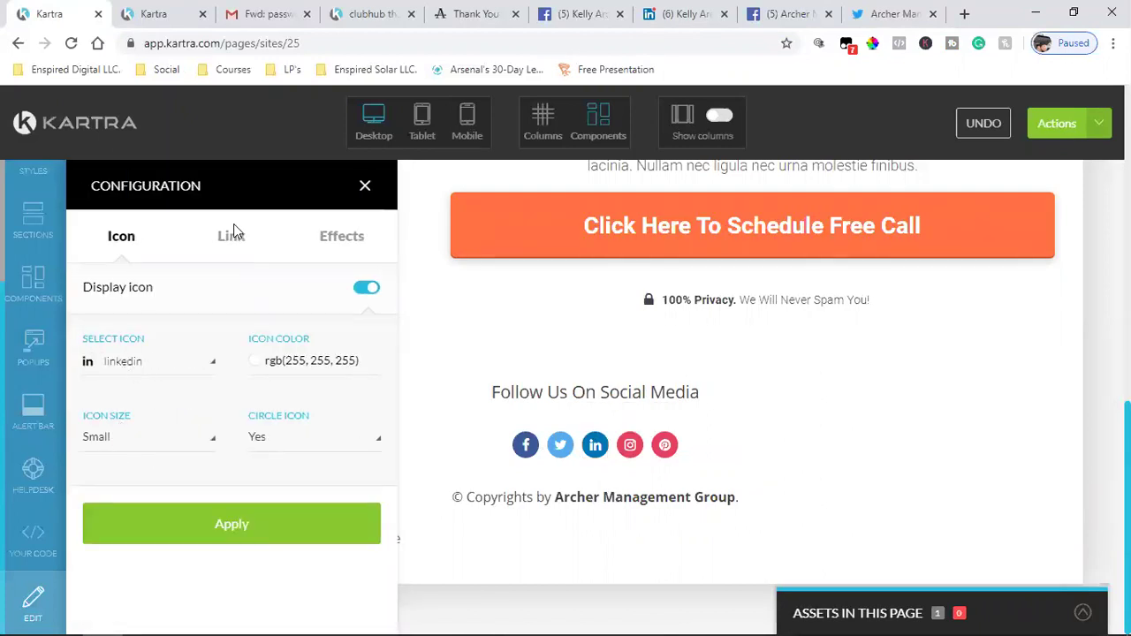
pyautogui.click(232, 235)
pyautogui.scroll(-2, 97, 505)
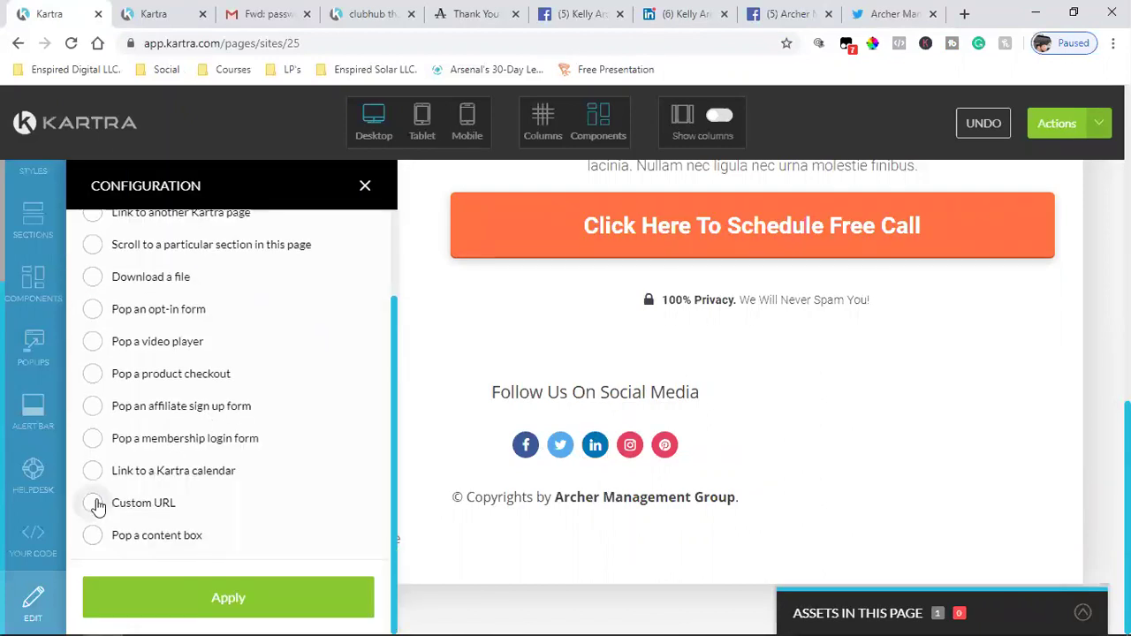
pyautogui.click(97, 505)
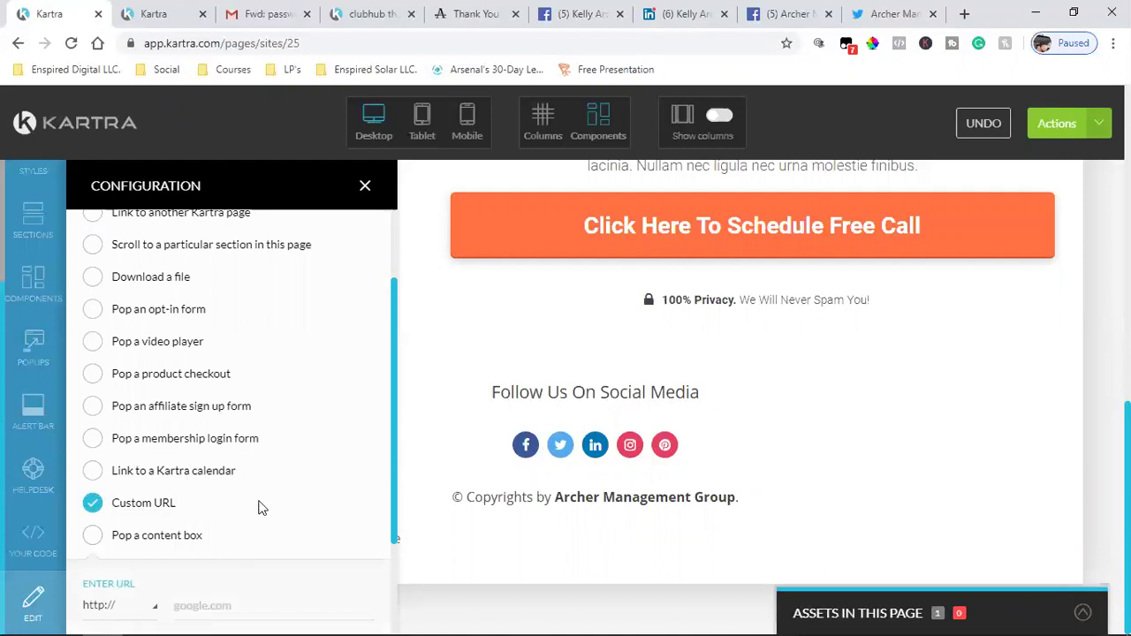
pyautogui.scroll(-2, 265, 495)
pyautogui.click(277, 455)
pyautogui.hotkey('ctrl', 'v')
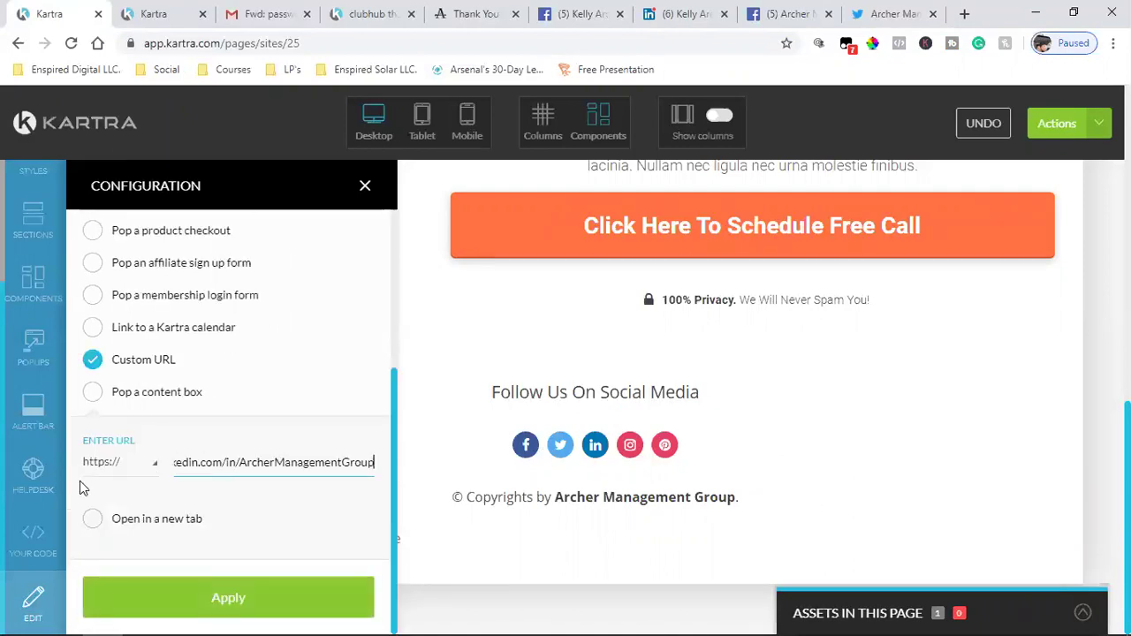
pyautogui.click(93, 521)
pyautogui.click(222, 604)
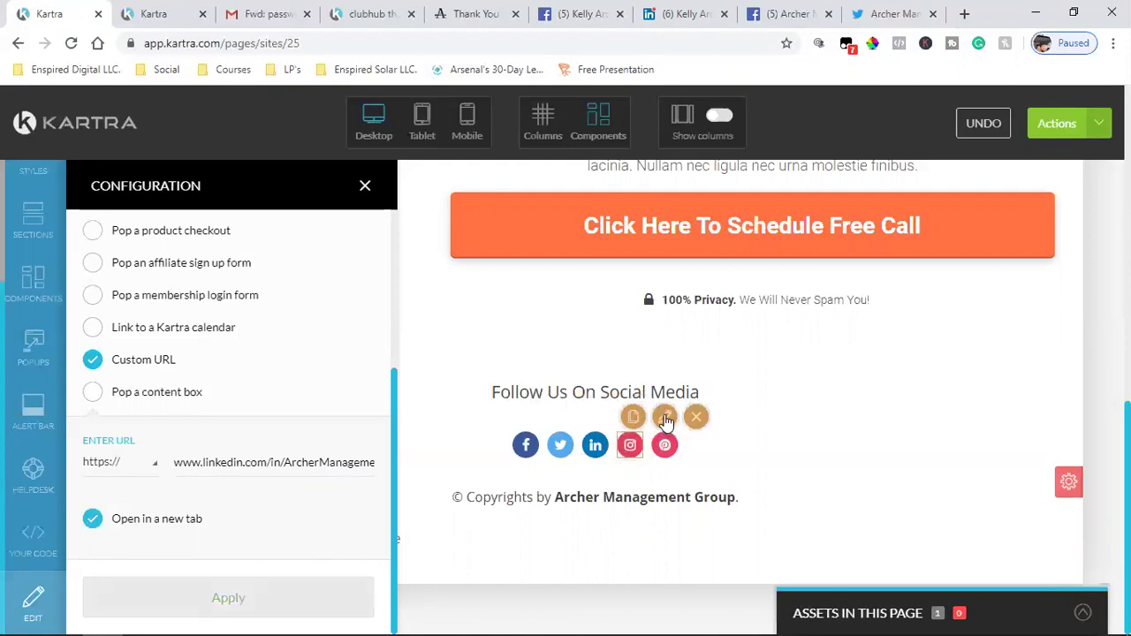
# - Open the Instagram icon's settings and close the LinkedIn, Twitter and company Facebook tabs
pyautogui.click(658, 419)
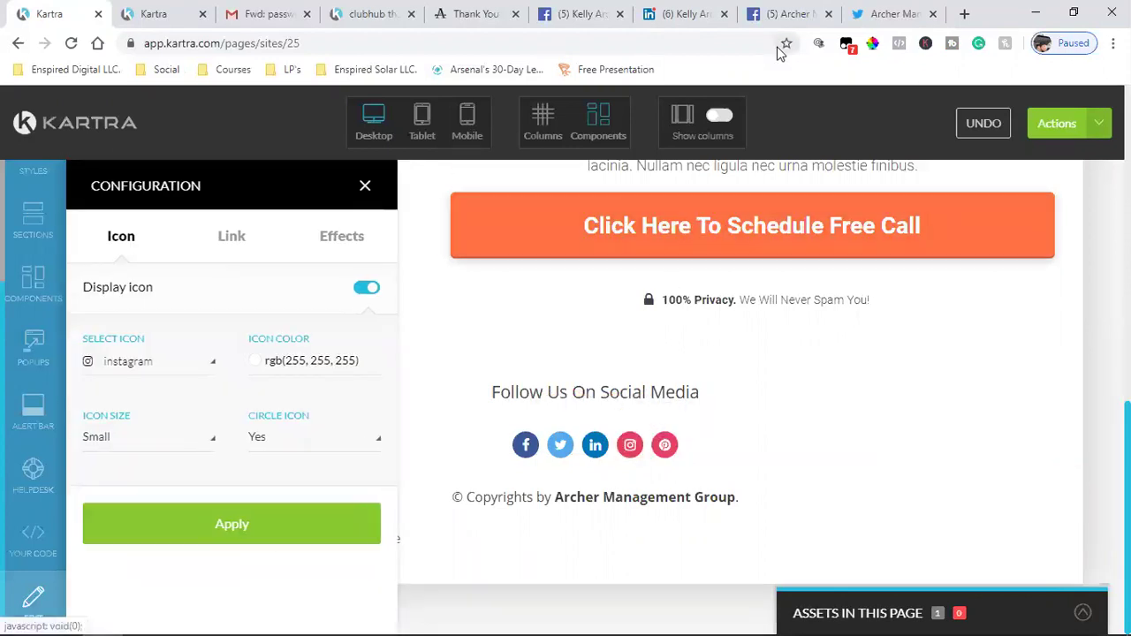
pyautogui.click(724, 14)
pyautogui.click(829, 14)
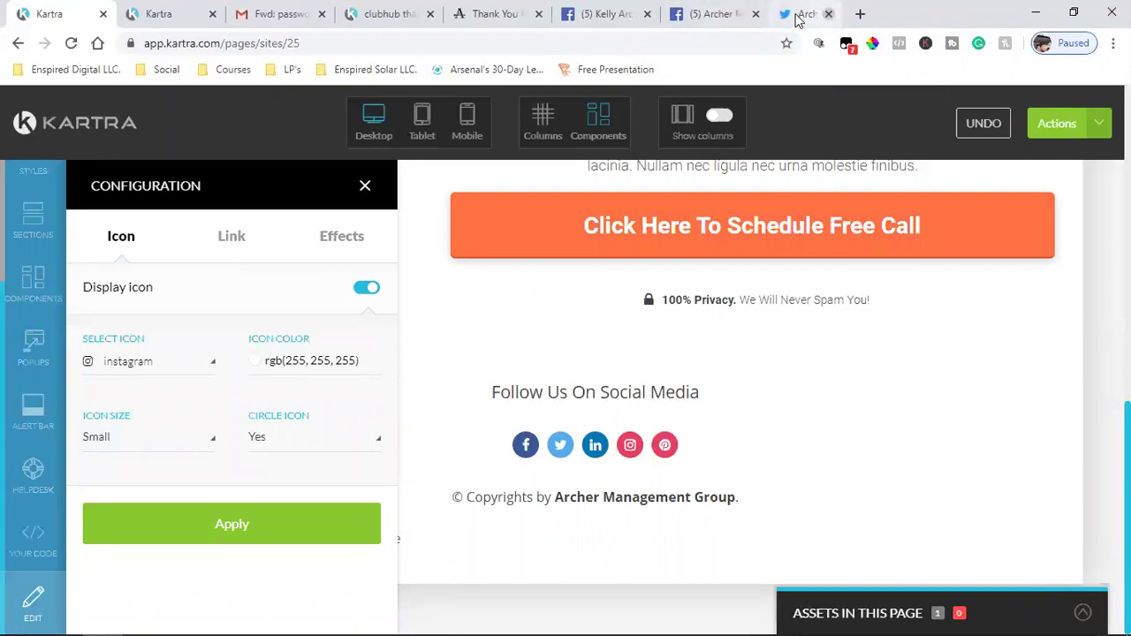
pyautogui.click(752, 23)
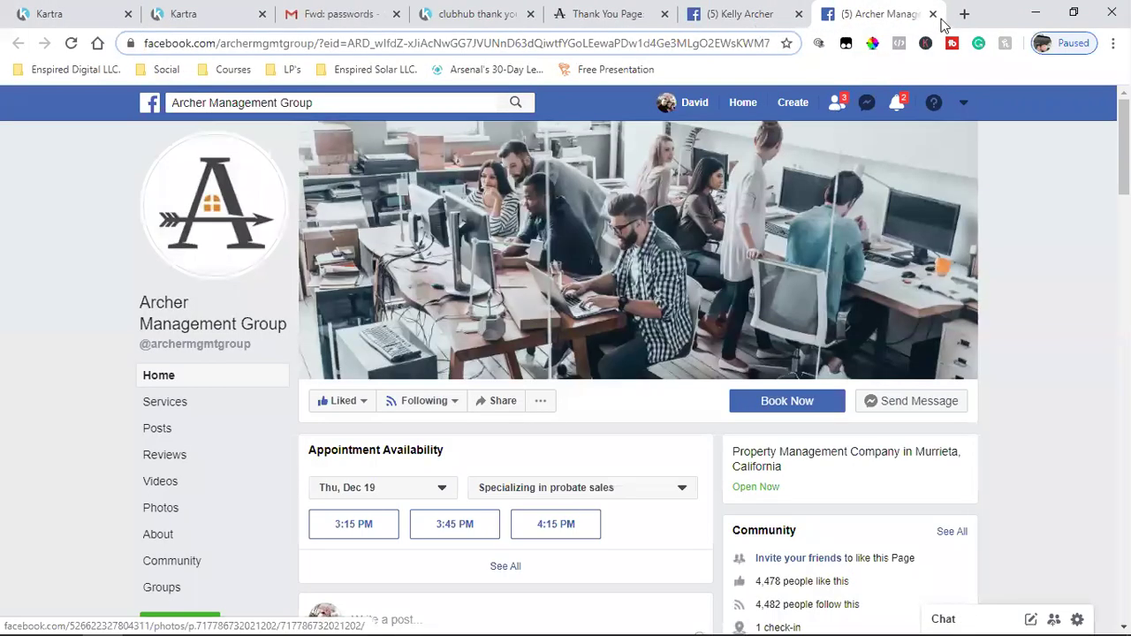
pyautogui.click(934, 14)
# - Copy the company Instagram address, trimmed after ArcherManagementGroup, and return to Kartra
pyautogui.click(222, 392)
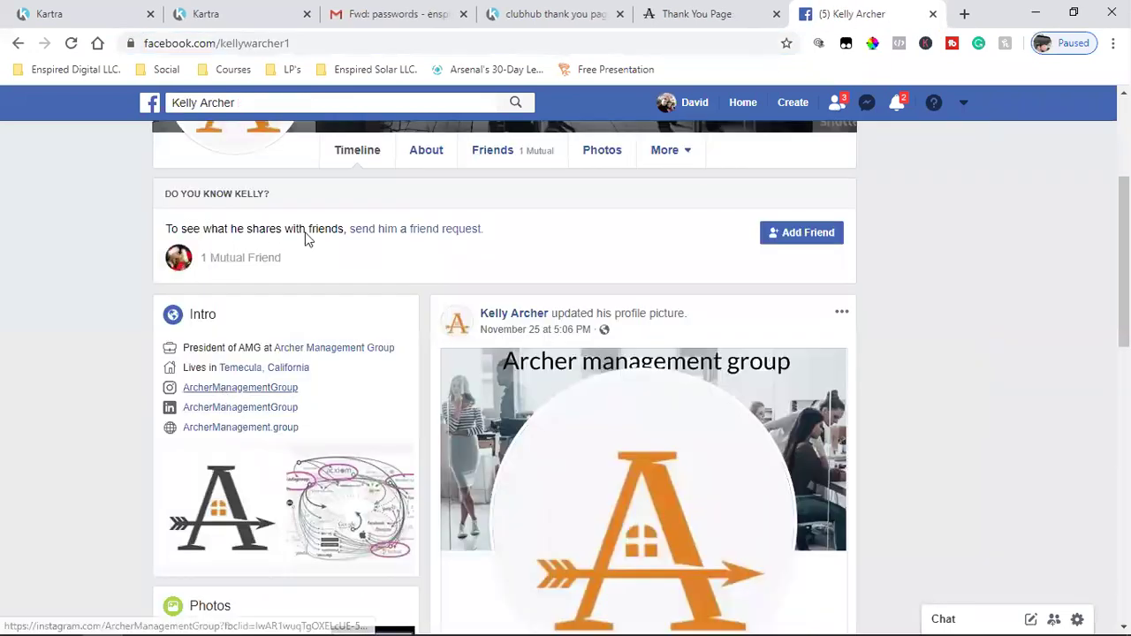
pyautogui.click(254, 43)
pyautogui.doubleClick(254, 43)
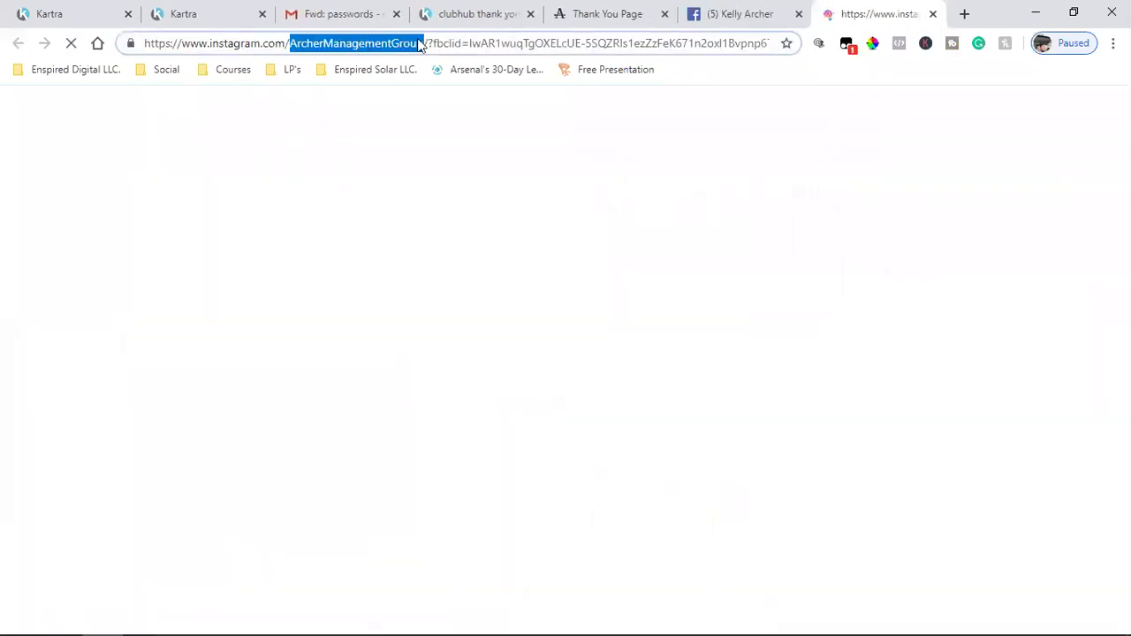
pyautogui.click(432, 44)
pyautogui.moveTo(427, 44); pyautogui.dragTo(144, 44)
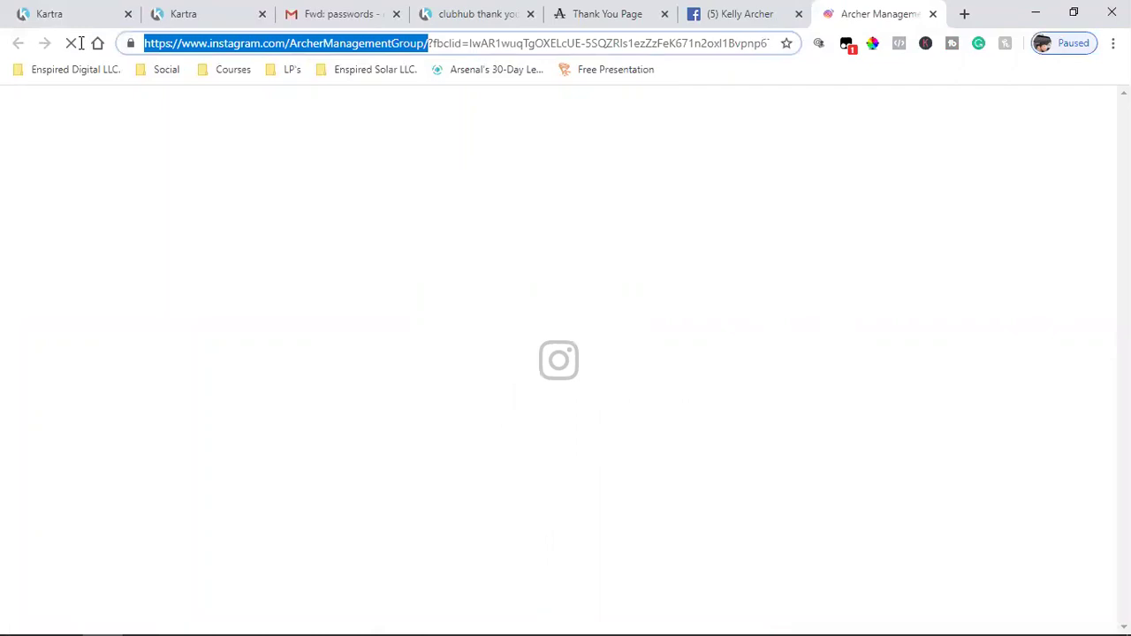
pyautogui.rightClick(152, 43)
pyautogui.click(193, 137)
pyautogui.click(88, 13)
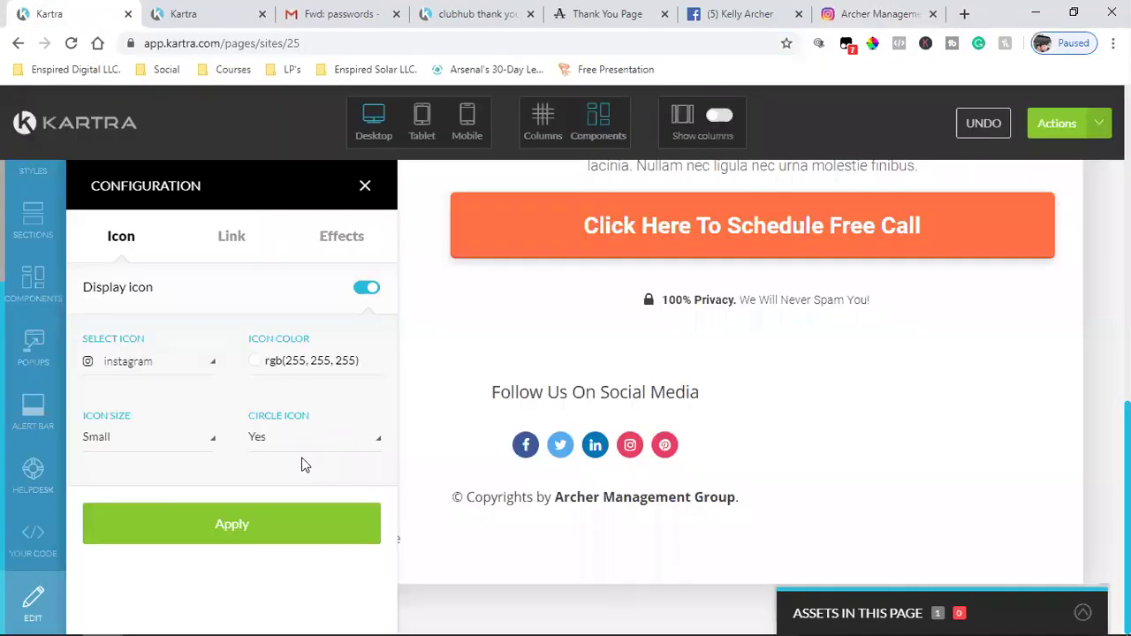
pyautogui.scroll(-2, 177, 502)
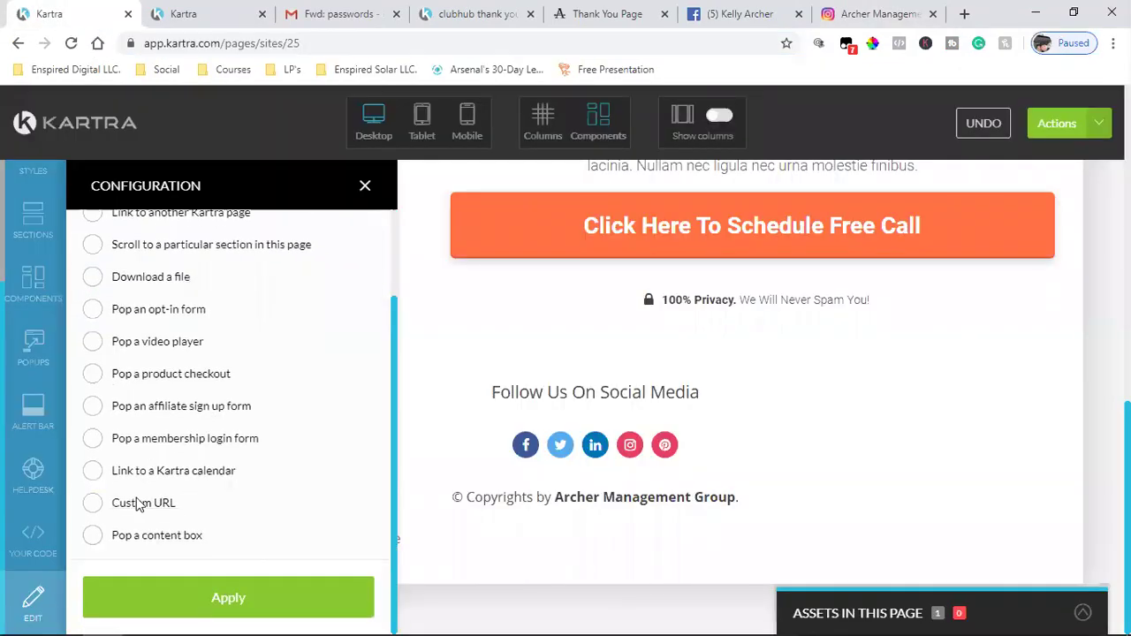
pyautogui.click(95, 505)
pyautogui.scroll(-2, 198, 491)
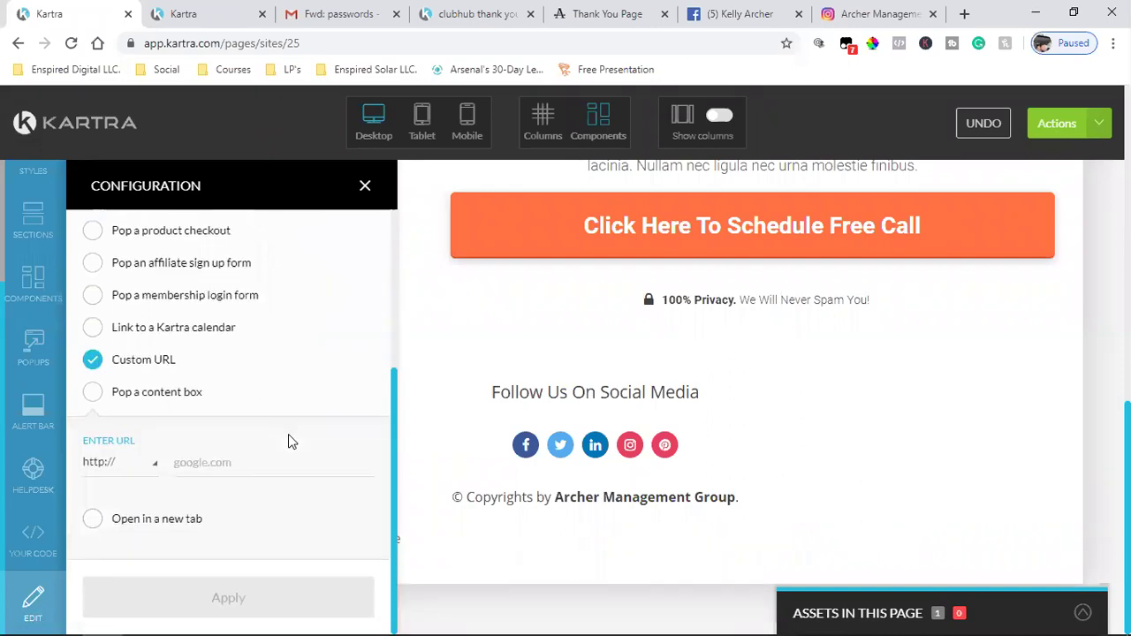
pyautogui.click(247, 461)
pyautogui.hotkey('ctrl', 'v')
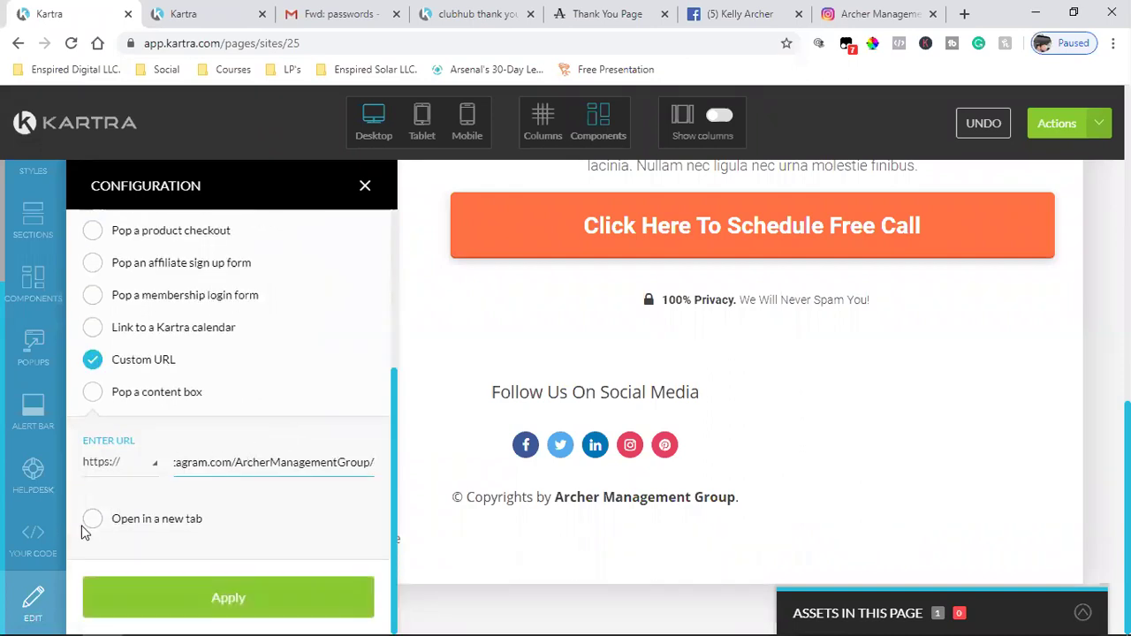
pyautogui.click(90, 523)
pyautogui.click(202, 598)
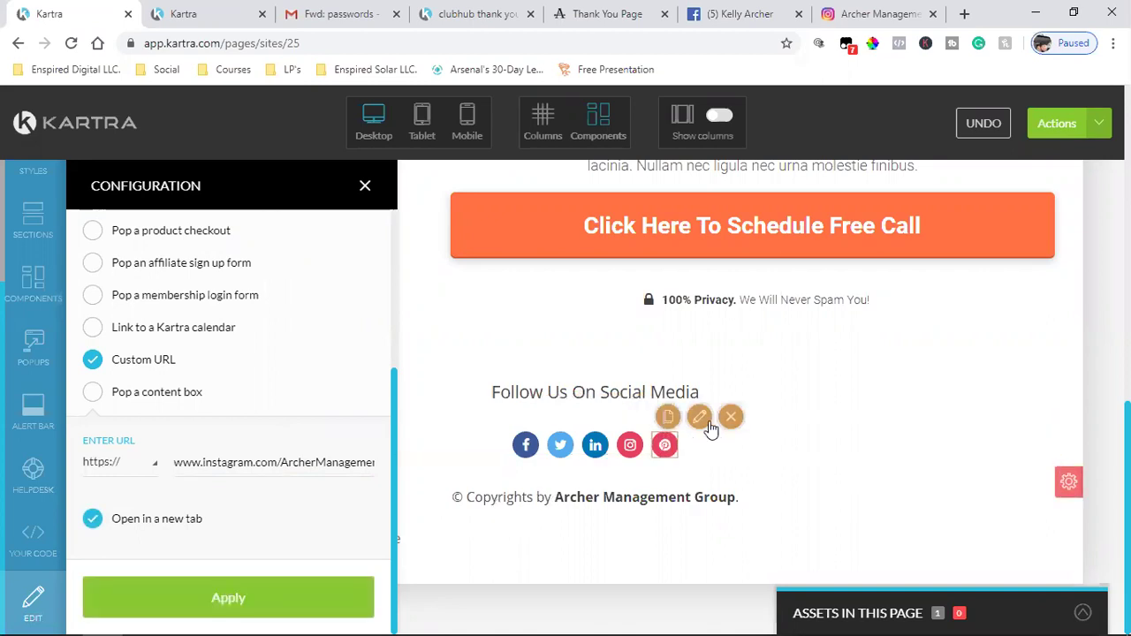
pyautogui.click(700, 418)
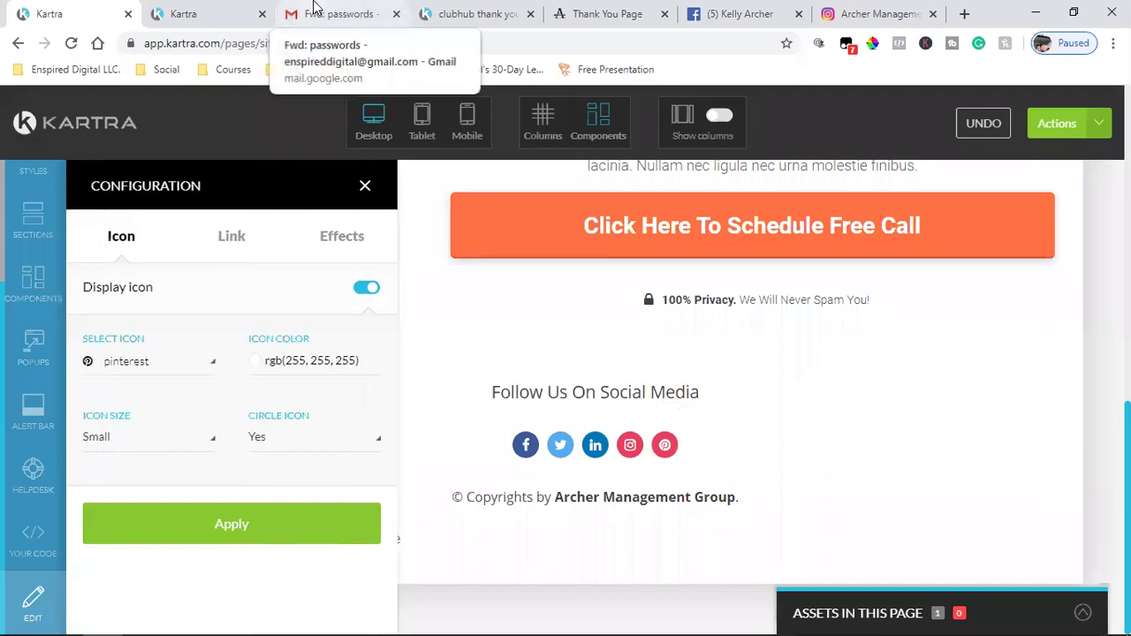
# - Check Gmail's forwarded passwords email for the Pinterest account details, then start a blank tab
pyautogui.click(232, 237)
pyautogui.click(327, 13)
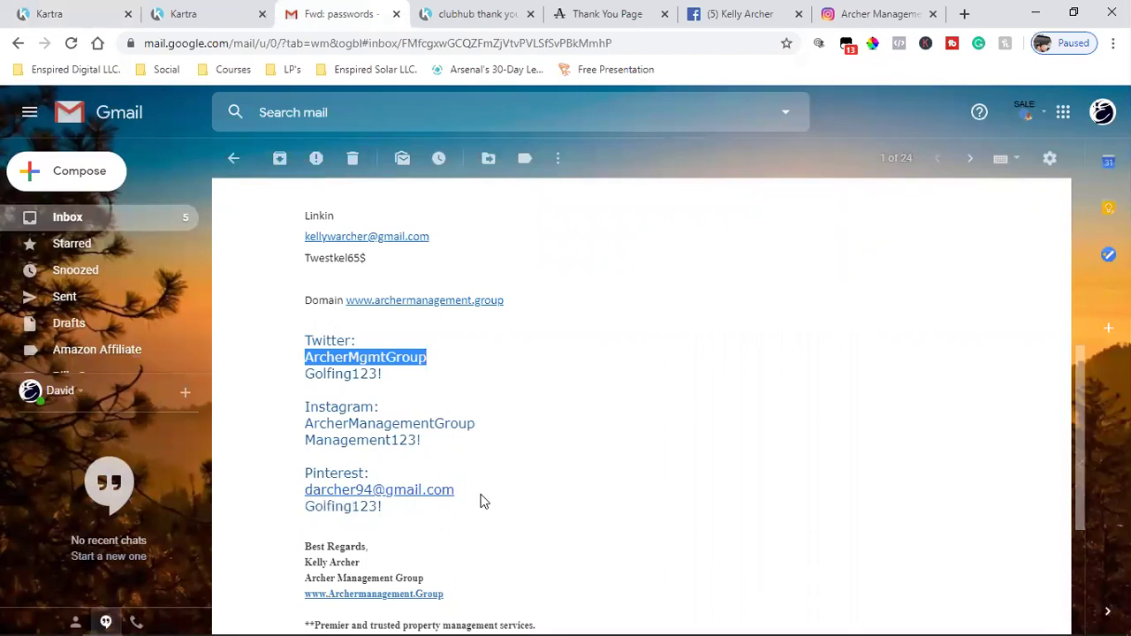
pyautogui.scroll(10, 530, 441)
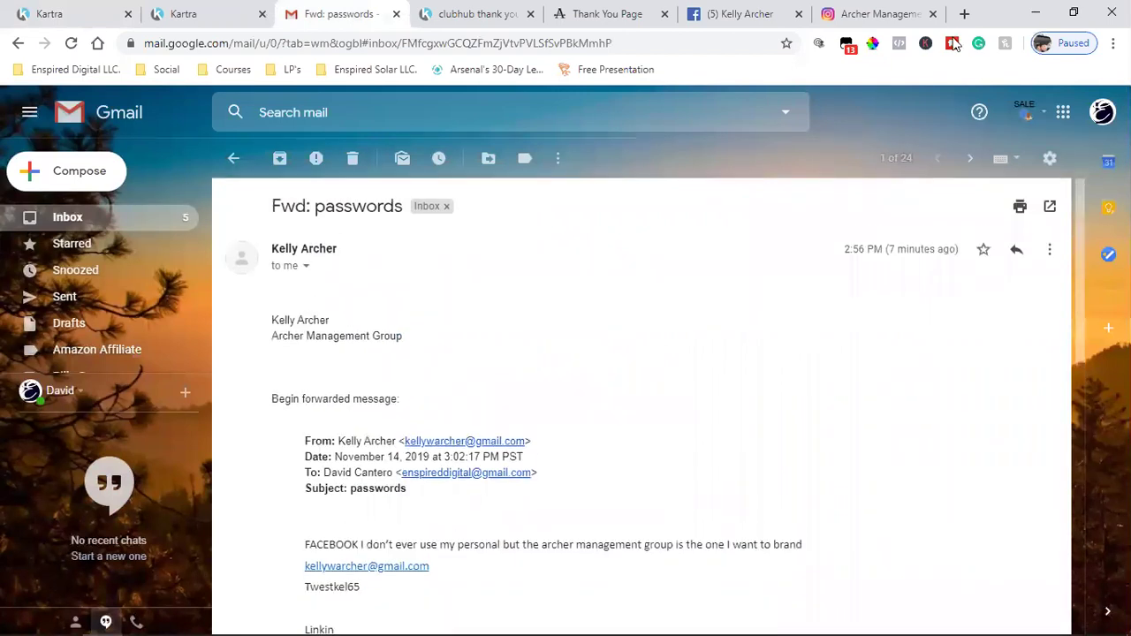
pyautogui.click(963, 14)
# - Load the Pinterest bookmark and change its address to pinterest.com/archermanagementgroup
pyautogui.click(169, 72)
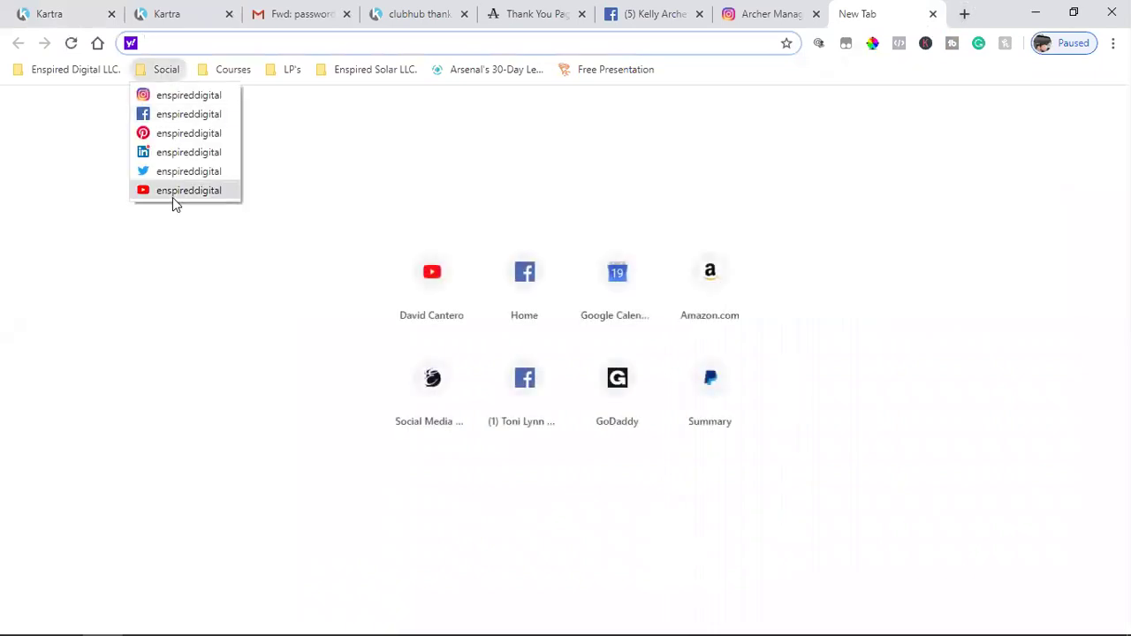
pyautogui.press('Escape')
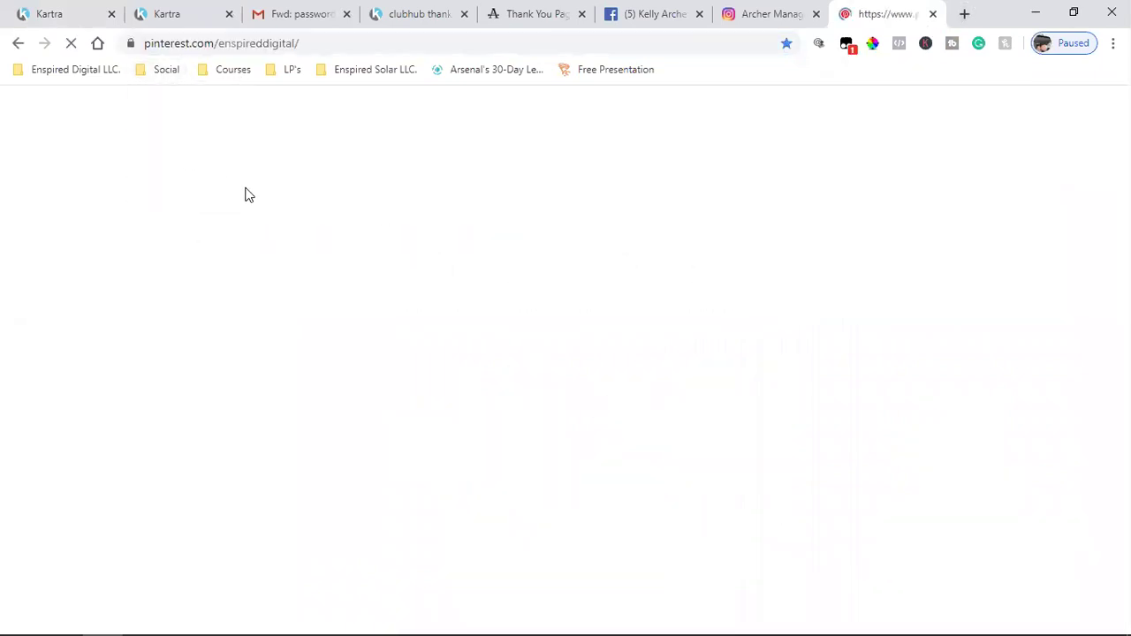
pyautogui.doubleClick(273, 46)
pyautogui.write('archer')
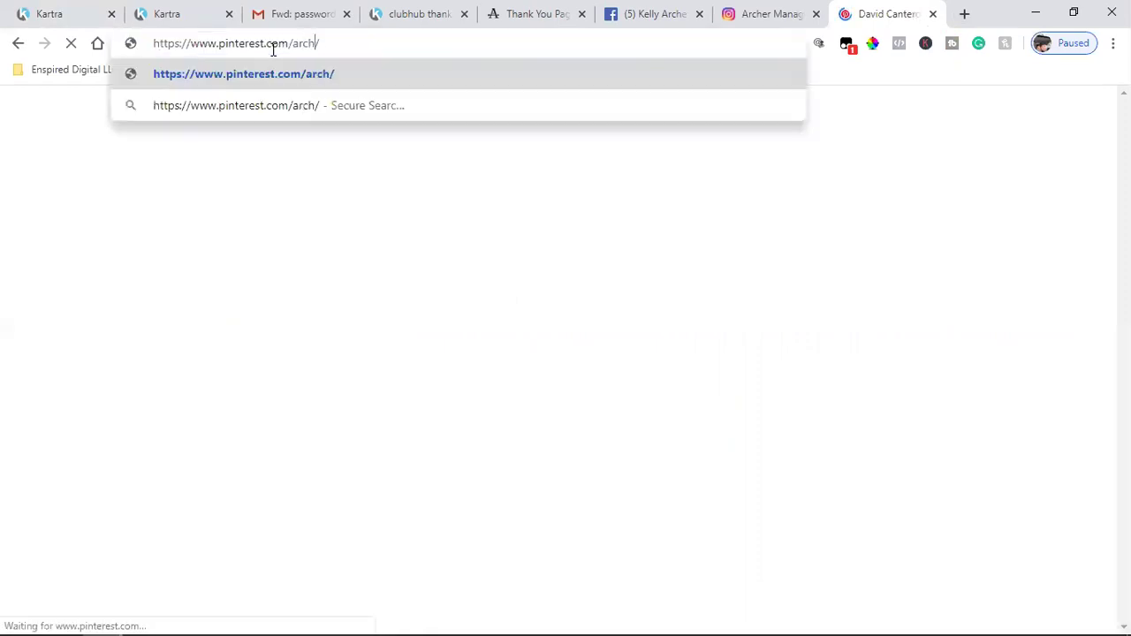
pyautogui.write('manage')
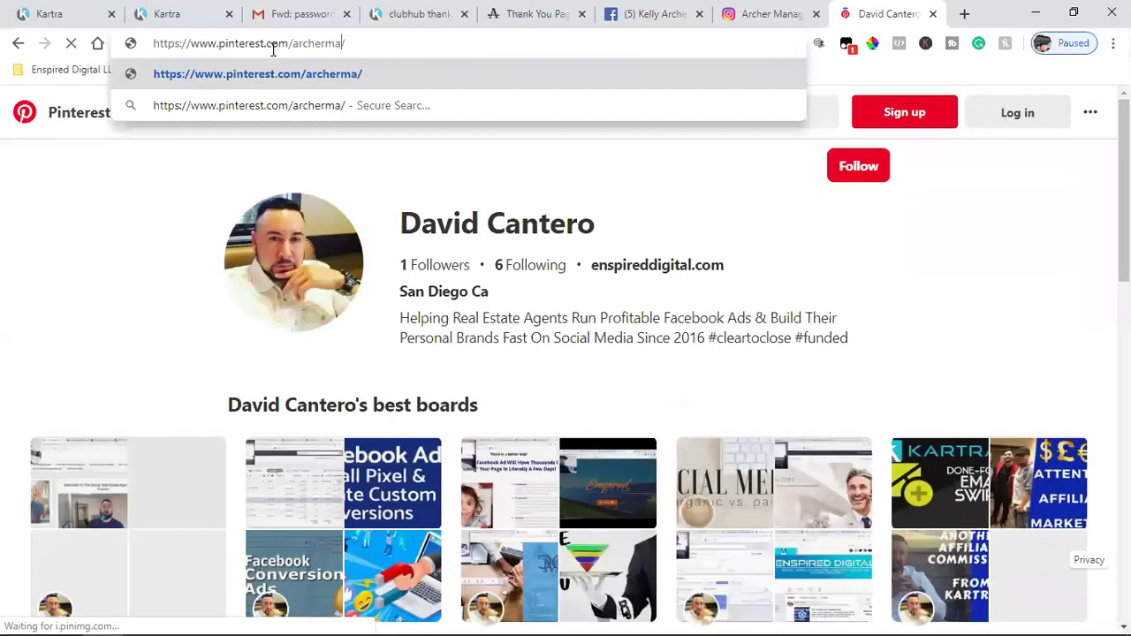
pyautogui.write('mentgrou')
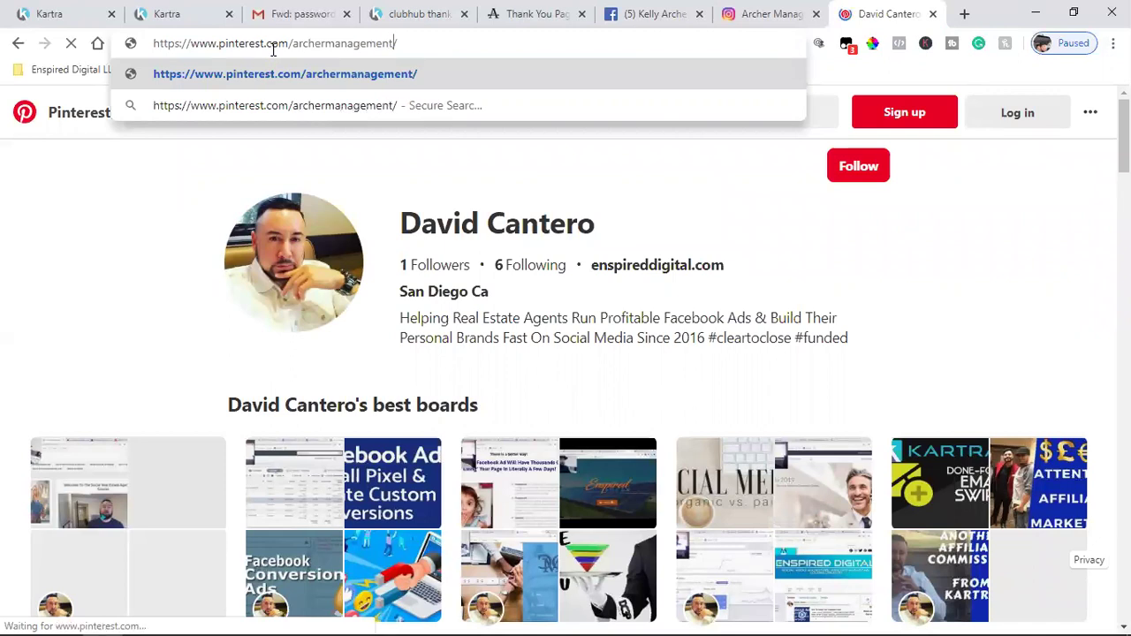
pyautogui.write('p')
pyautogui.press('Return')
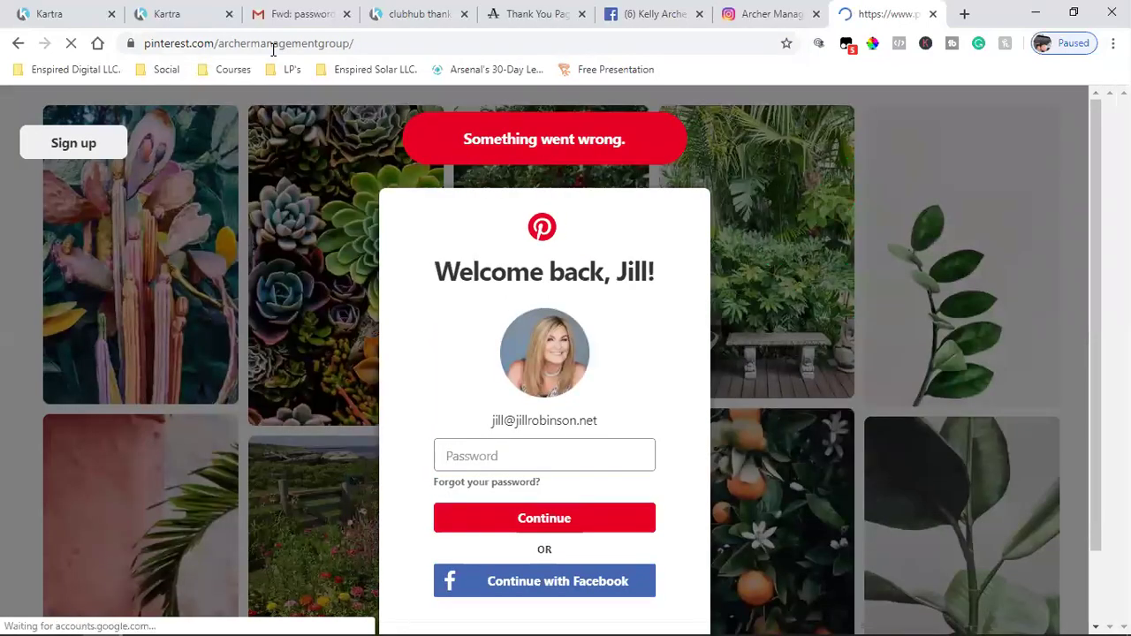
pyautogui.click(273, 50)
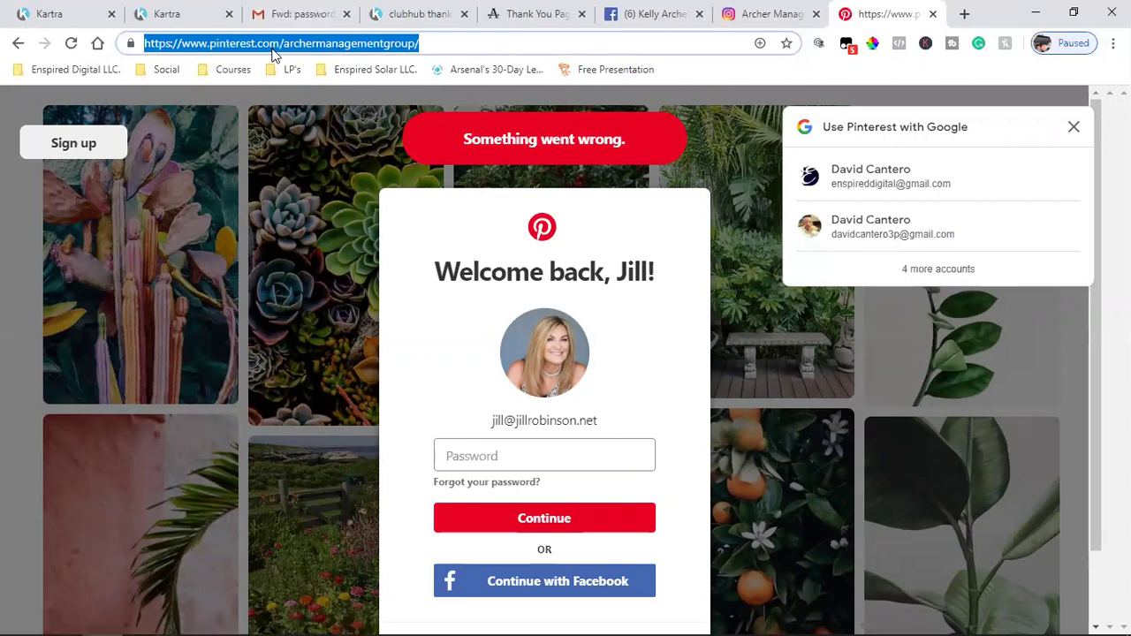
pyautogui.press('Return')
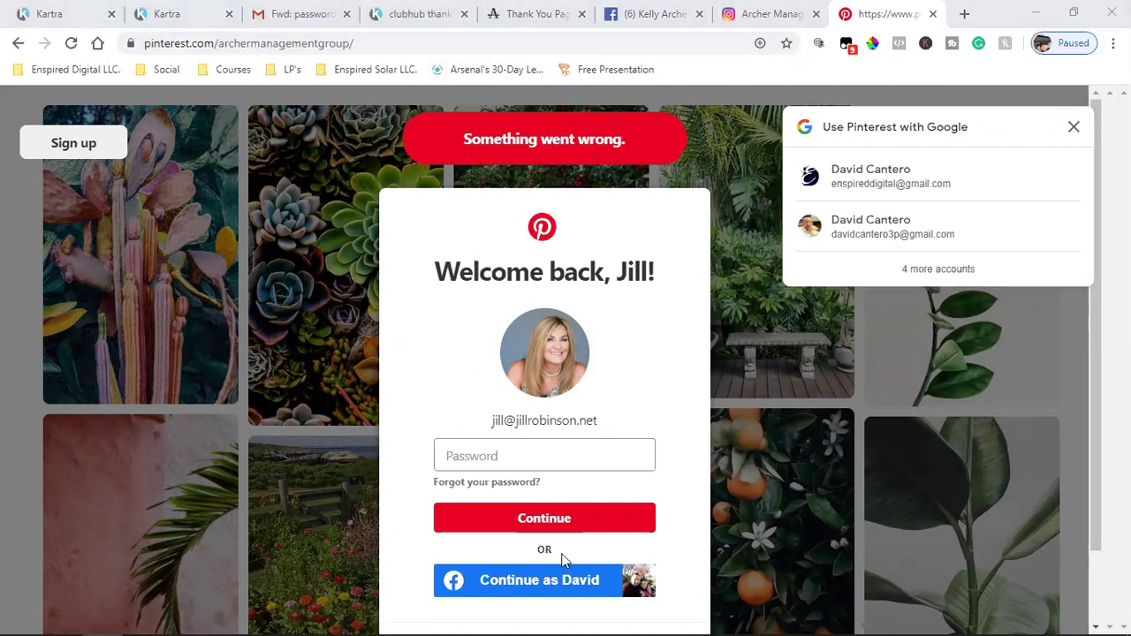
# - Try Continue with Facebook, then close the sign-in-only Pinterest tab and return to Kartra
pyautogui.scroll(-1, 531, 539)
pyautogui.click(528, 500)
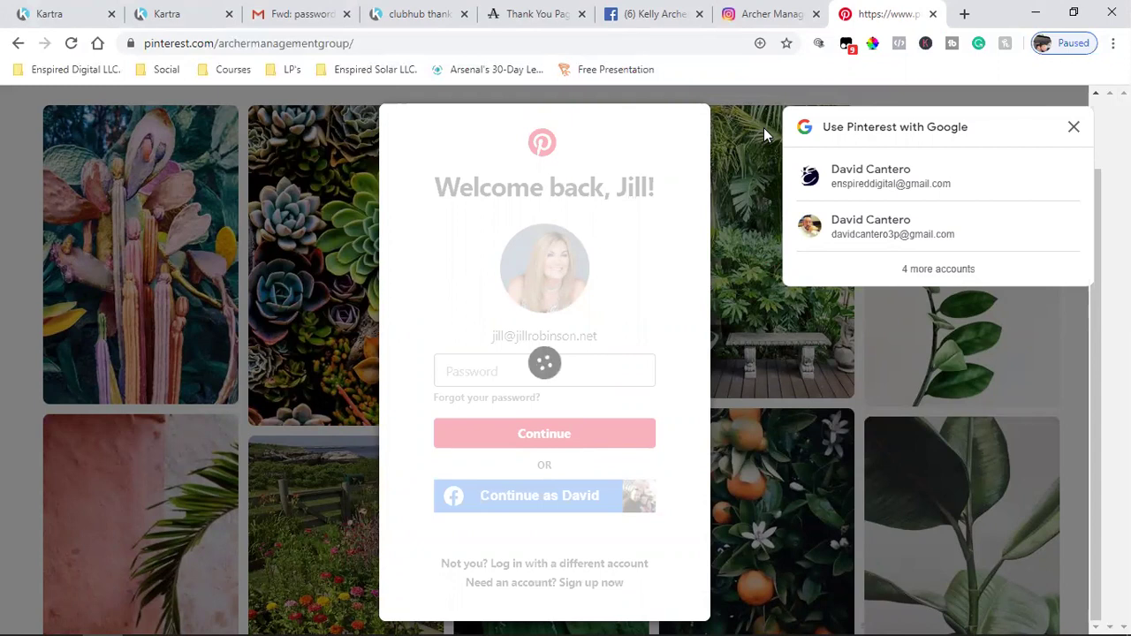
pyautogui.click(932, 15)
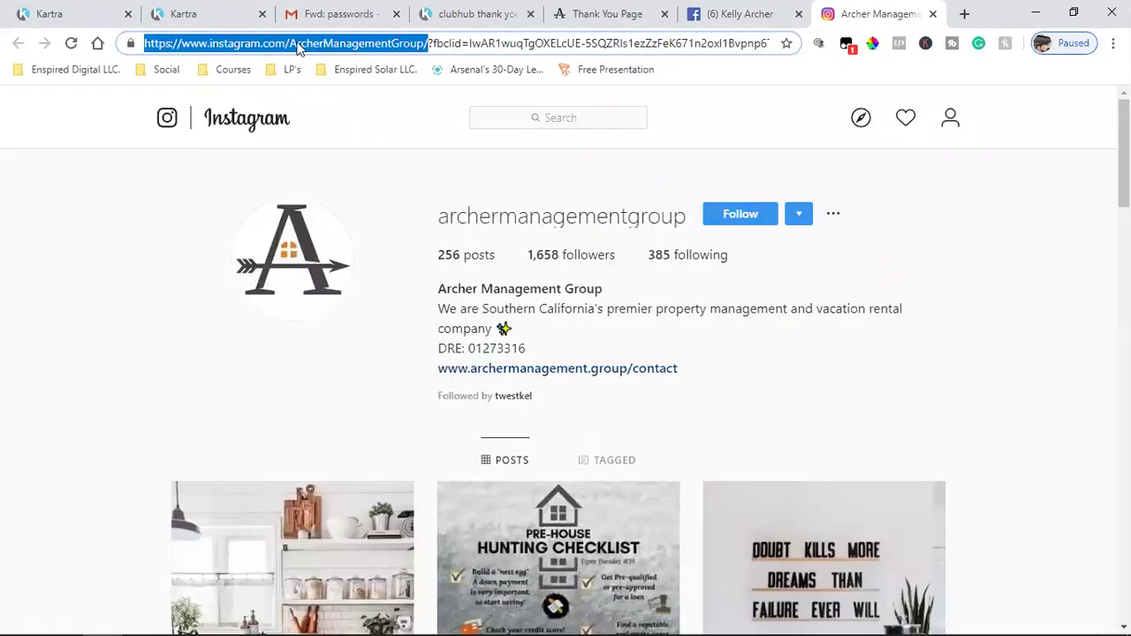
pyautogui.click(84, 13)
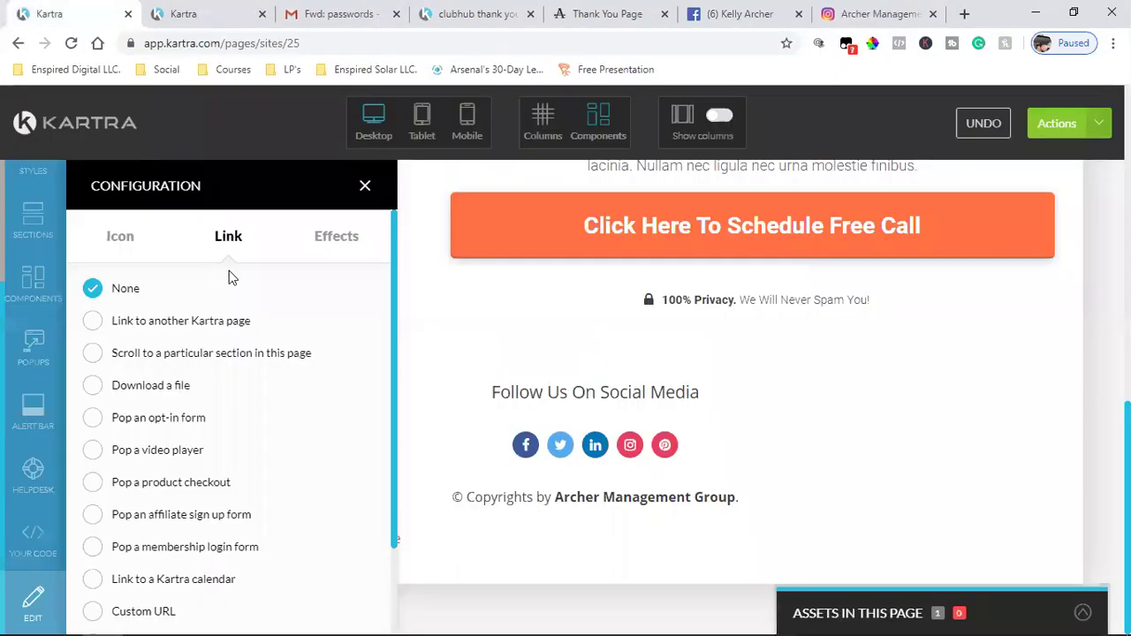
# - Delete the Pinterest icon from the footer and save the page progress
pyautogui.click(365, 191)
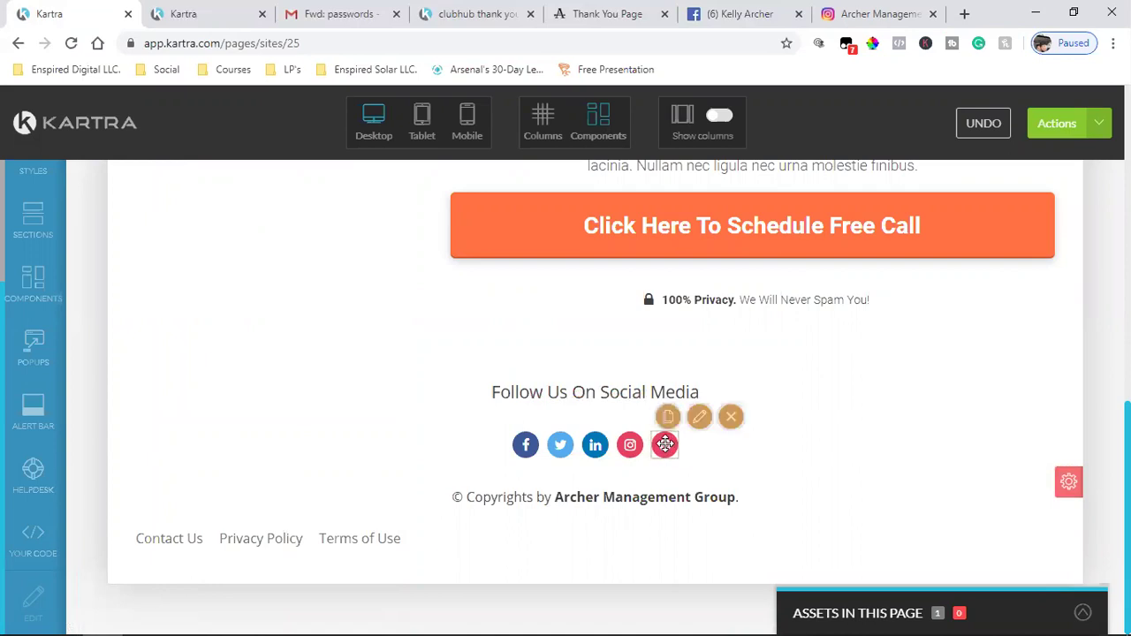
pyautogui.click(731, 416)
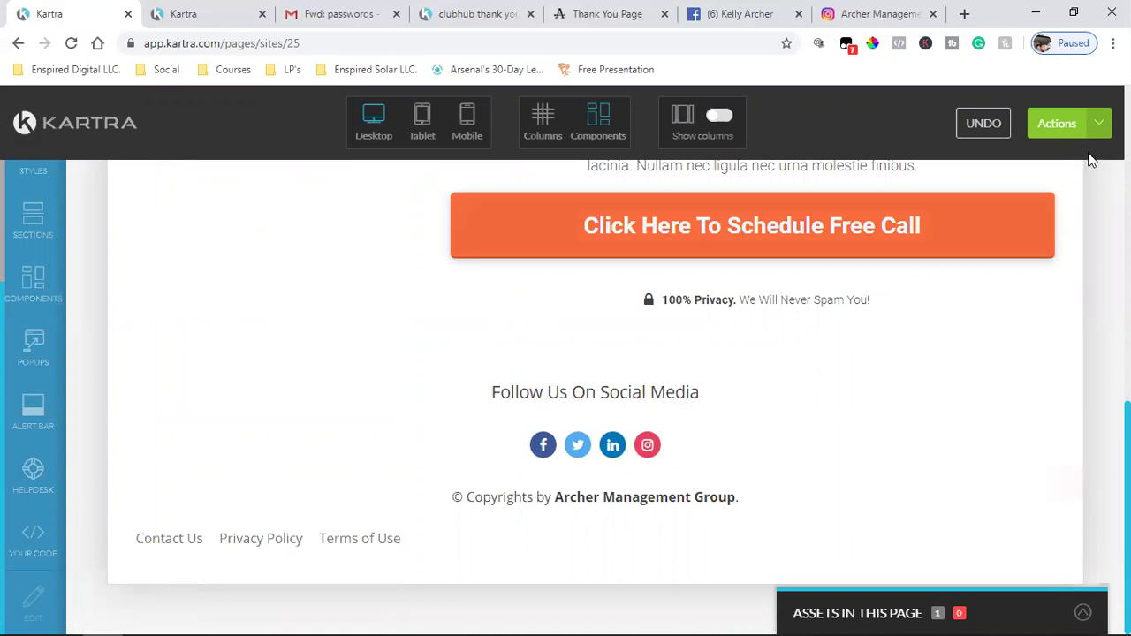
pyautogui.click(1061, 124)
pyautogui.click(959, 194)
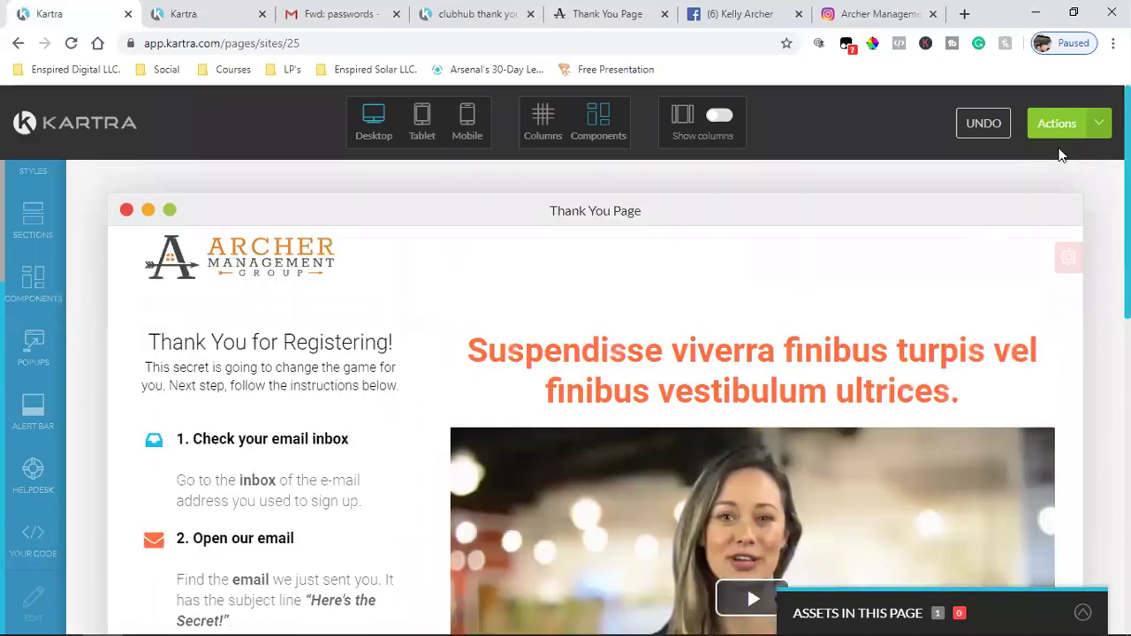
# - Publish the thank-you page live at archermanagement.info/thankyou and close the Instagram and Facebook tabs
pyautogui.click(1083, 126)
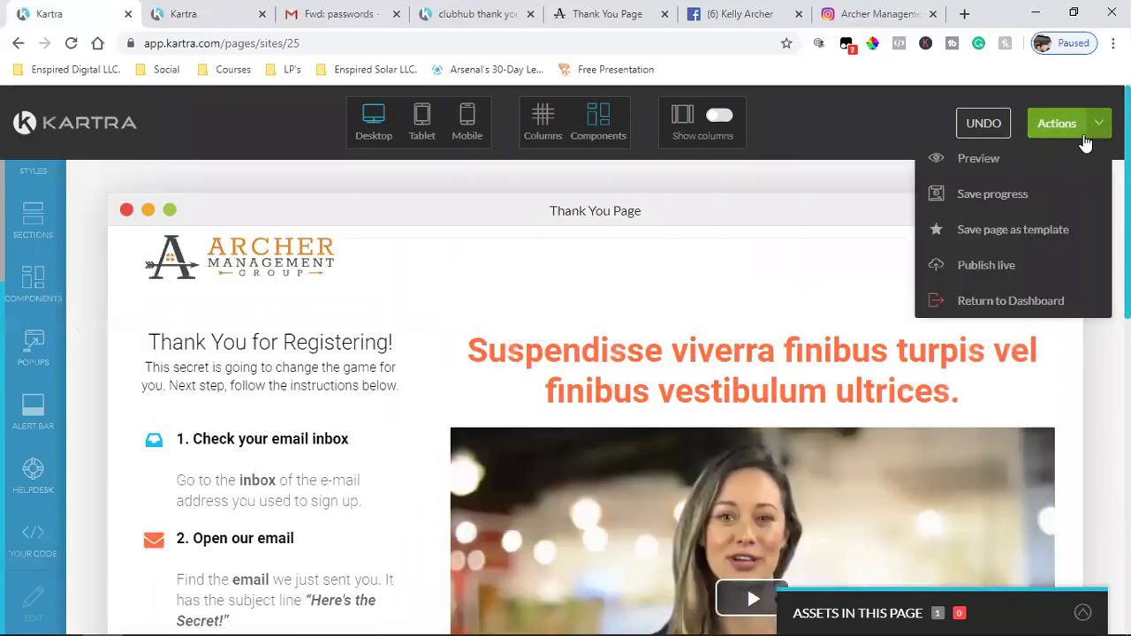
pyautogui.click(1090, 129)
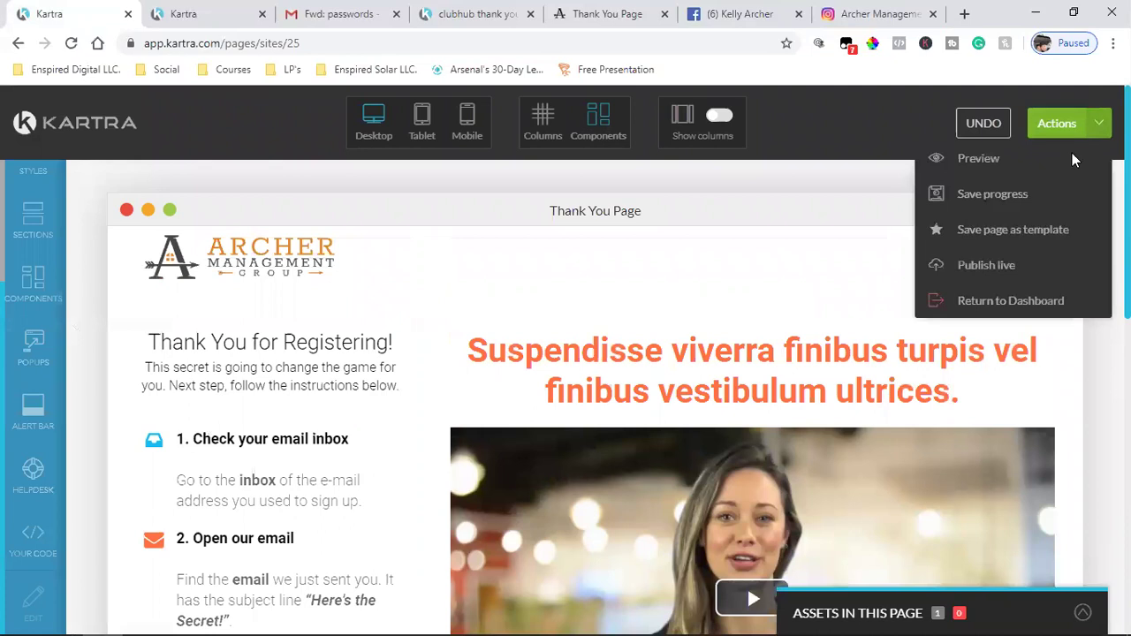
pyautogui.click(1006, 267)
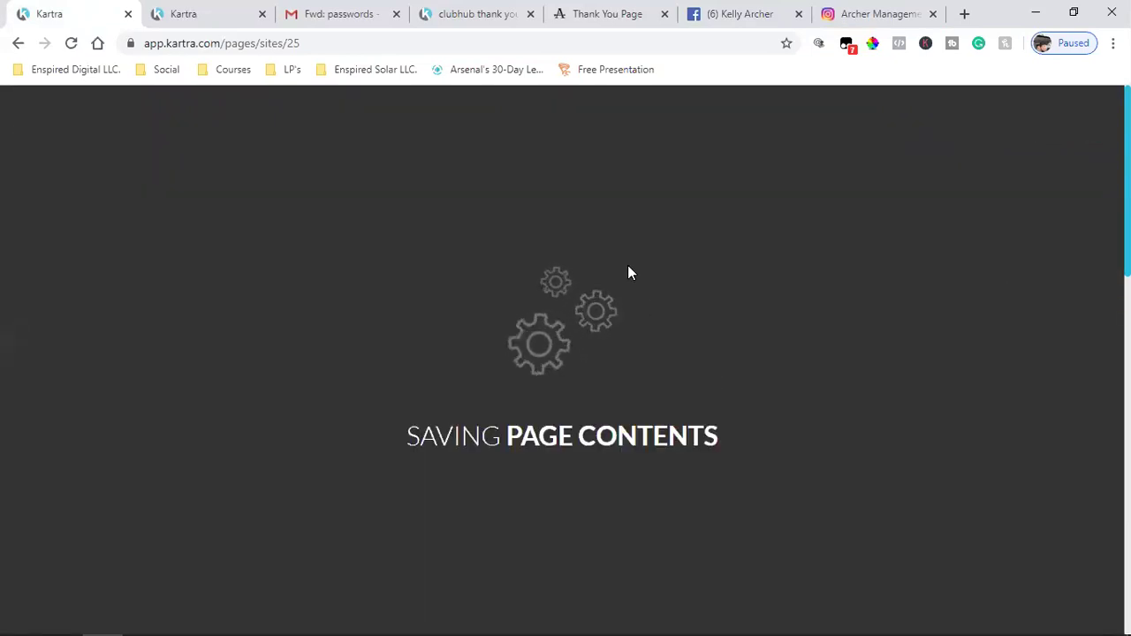
pyautogui.click(933, 14)
pyautogui.click(933, 14)
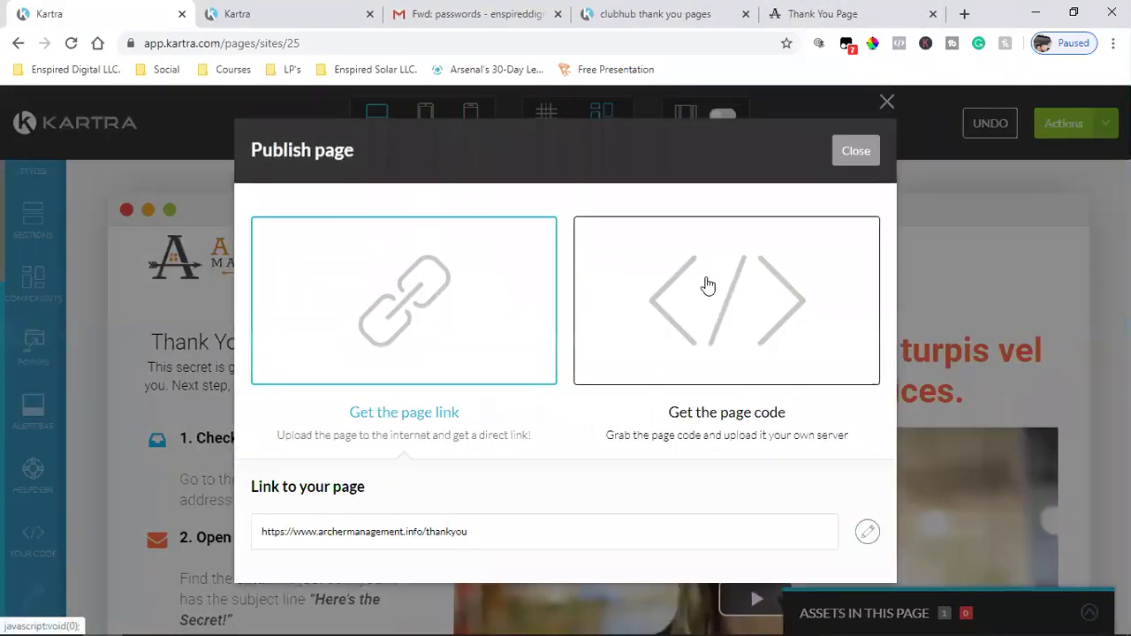
pyautogui.click(703, 12)
# - Reload the published thank-you page and review its headline
pyautogui.scroll(10, 699, 310)
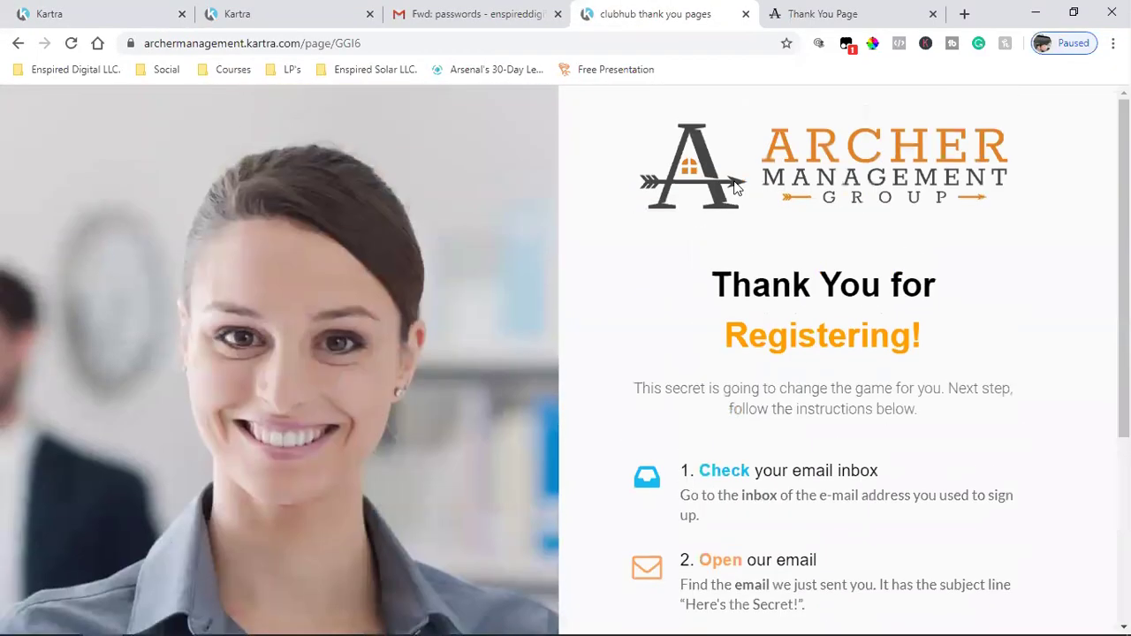
pyautogui.click(796, 13)
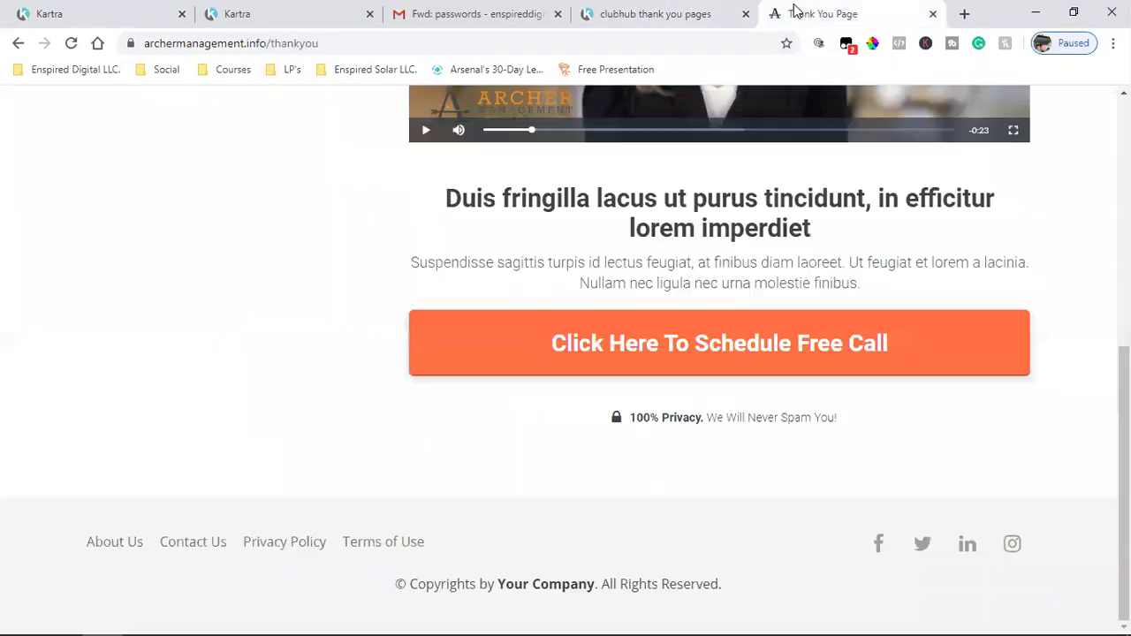
pyautogui.click(745, 13)
pyautogui.scroll(10, 217, 227)
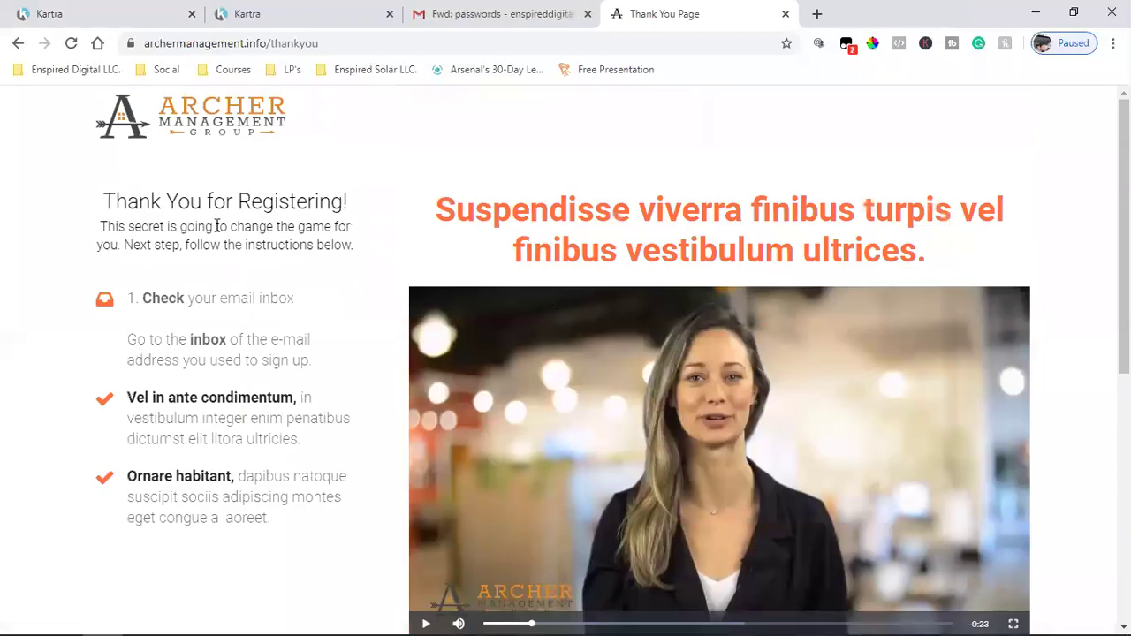
pyautogui.click(71, 43)
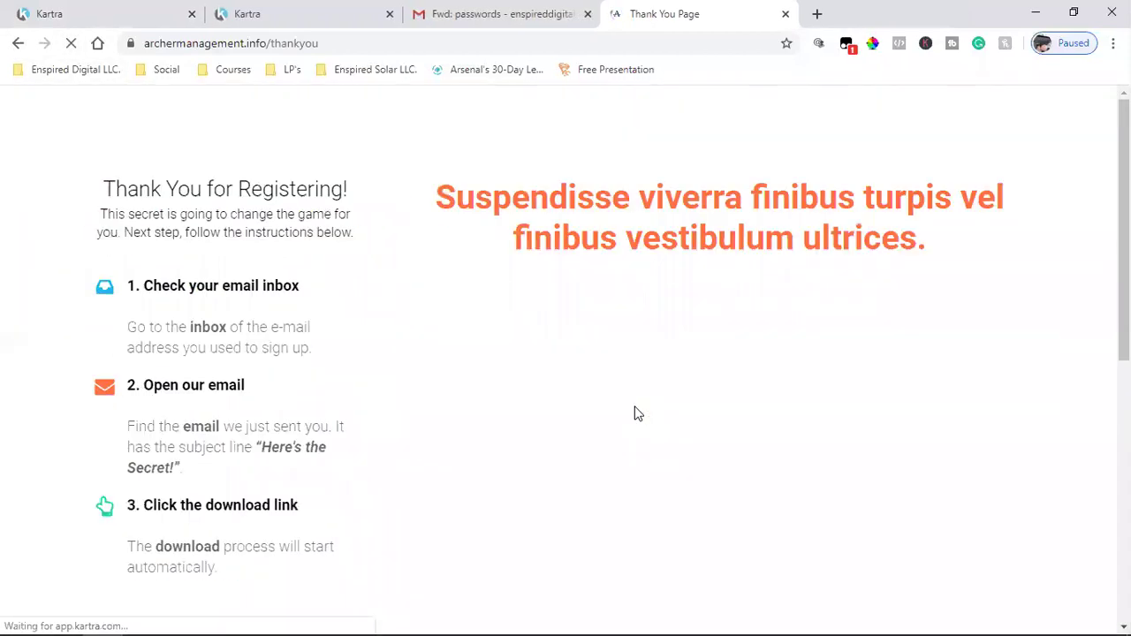
pyautogui.moveTo(432, 217); pyautogui.dragTo(1040, 272)
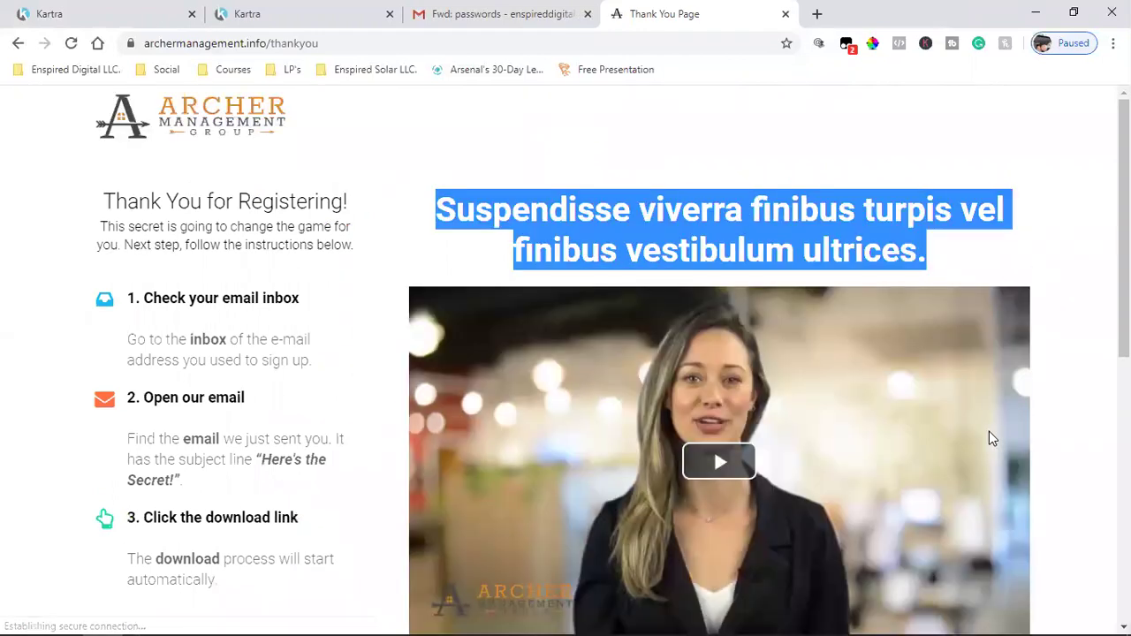
pyautogui.scroll(-6, 989, 431)
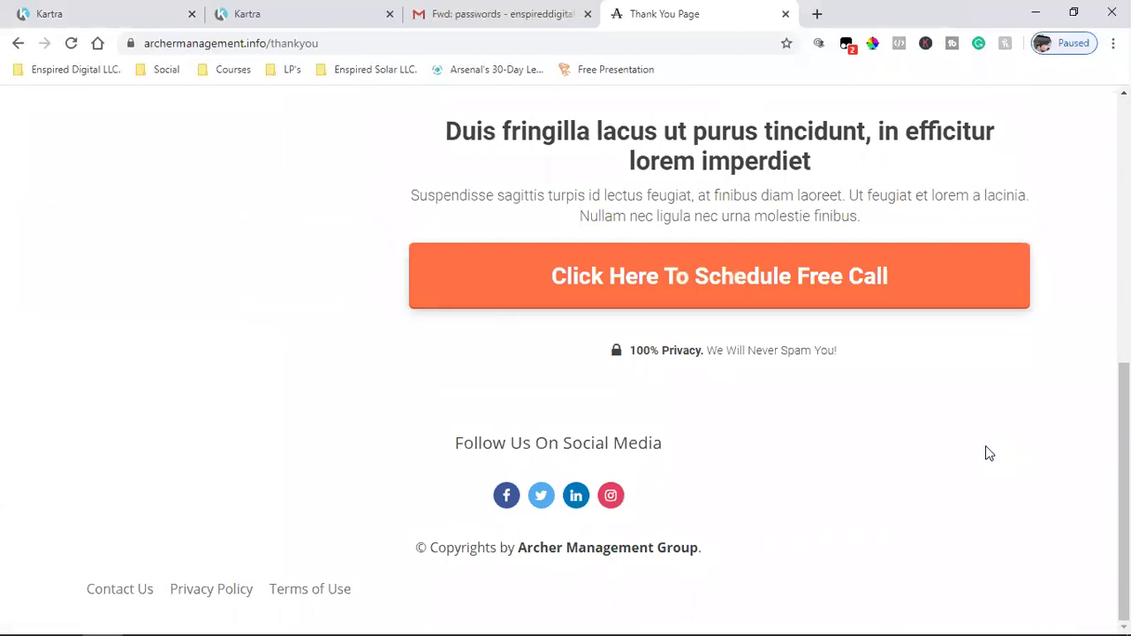
pyautogui.scroll(3, 989, 453)
pyautogui.tripleClick(600, 380)
pyautogui.click(705, 411)
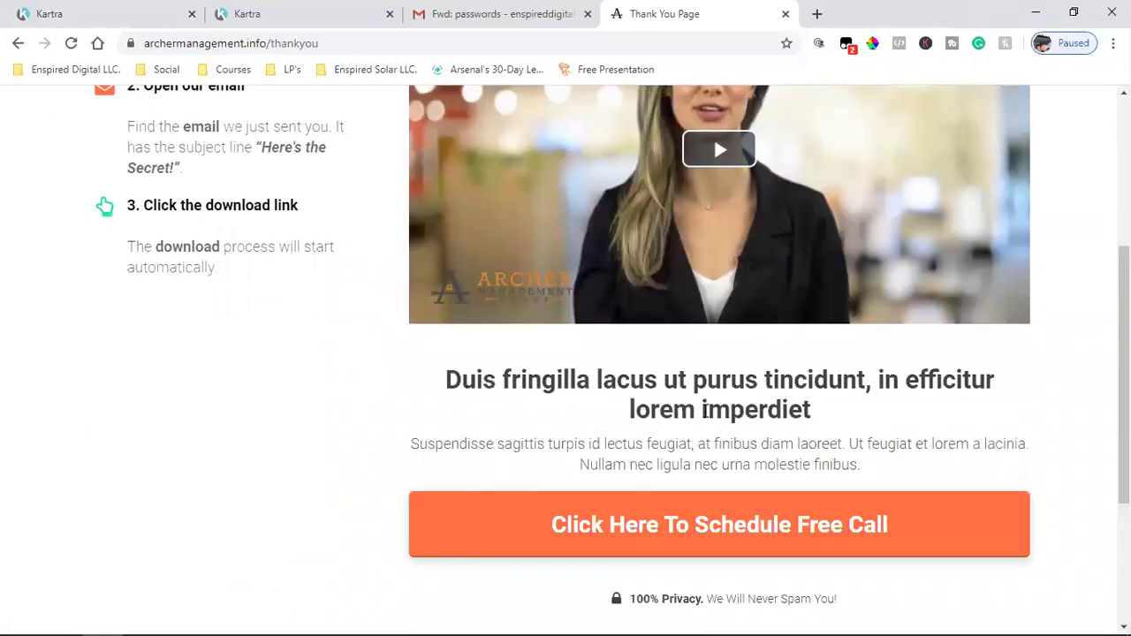
pyautogui.scroll(-3, 612, 535)
pyautogui.scroll(6, 610, 533)
pyautogui.scroll(-6, 611, 533)
pyautogui.scroll(6, 601, 541)
pyautogui.scroll(-6, 592, 547)
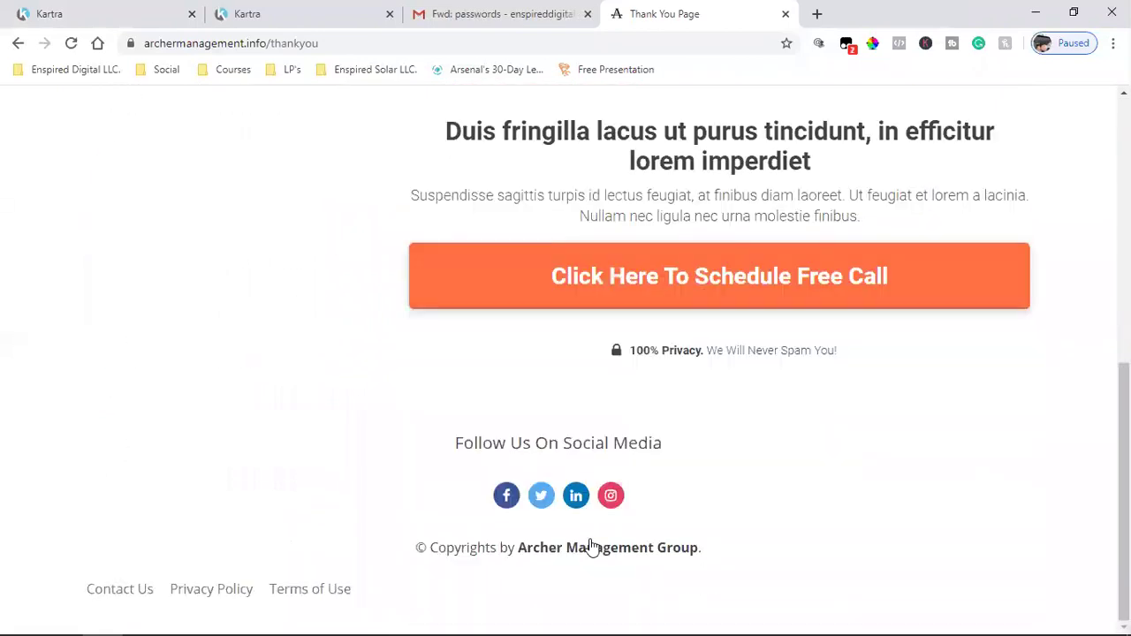
# - Test the live footer Facebook link, then close the Facebook tab
pyautogui.click(506, 497)
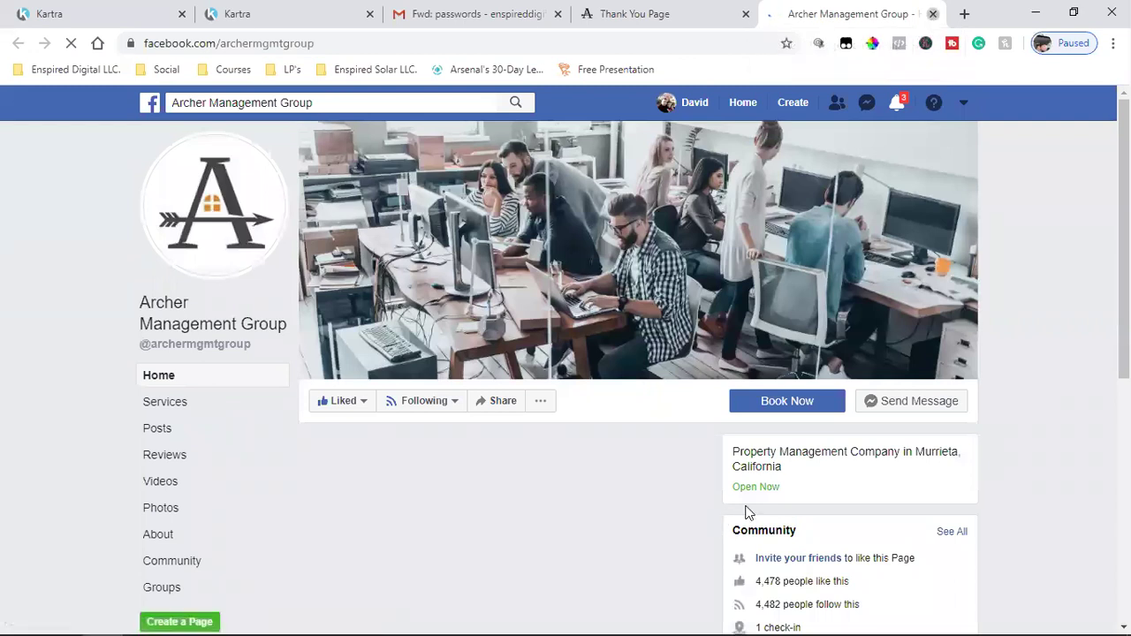
pyautogui.hotkey('ctrl', 'w')
pyautogui.scroll(7, 901, 424)
pyautogui.scroll(-3, 878, 466)
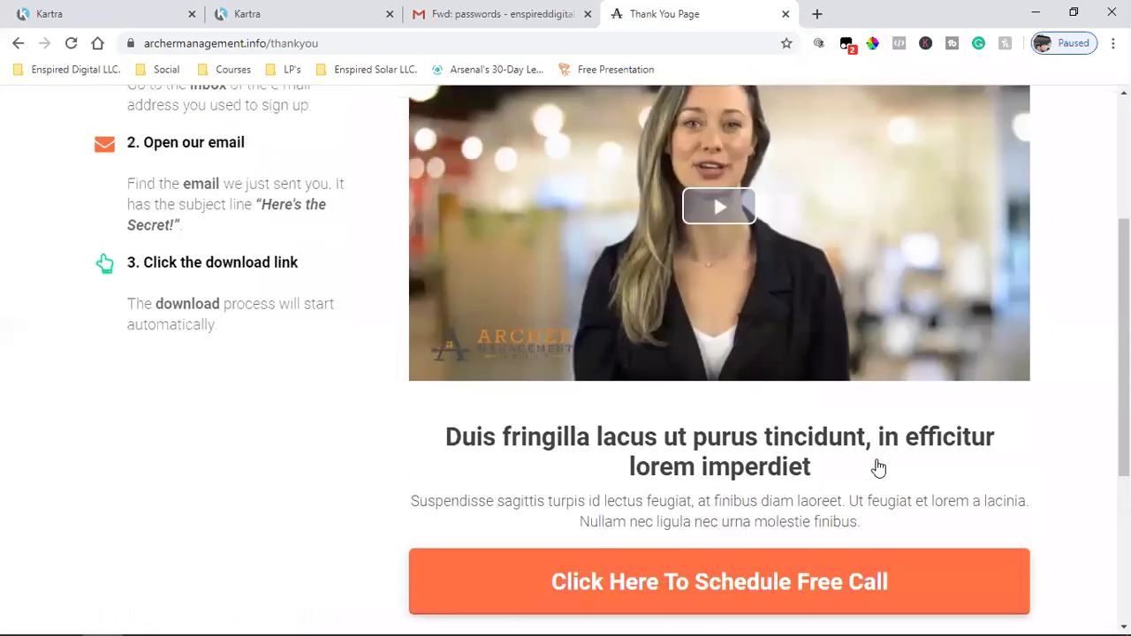
pyautogui.scroll(3, 796, 460)
# - Play and pause the thank-you video, then go back to the Kartra video library
pyautogui.click(734, 449)
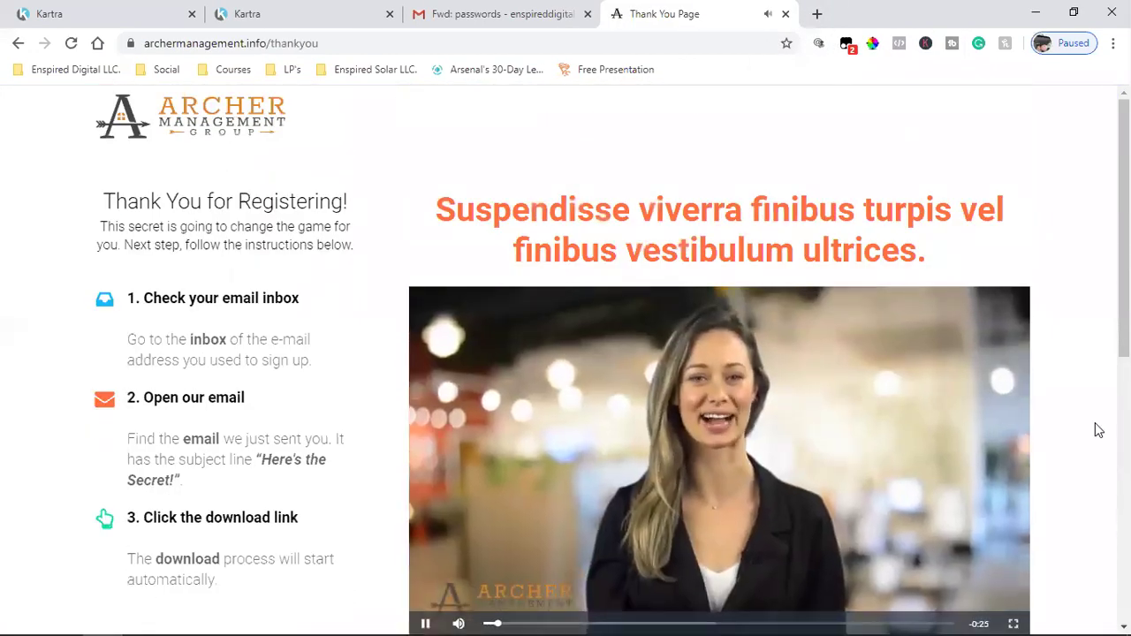
pyautogui.click(718, 457)
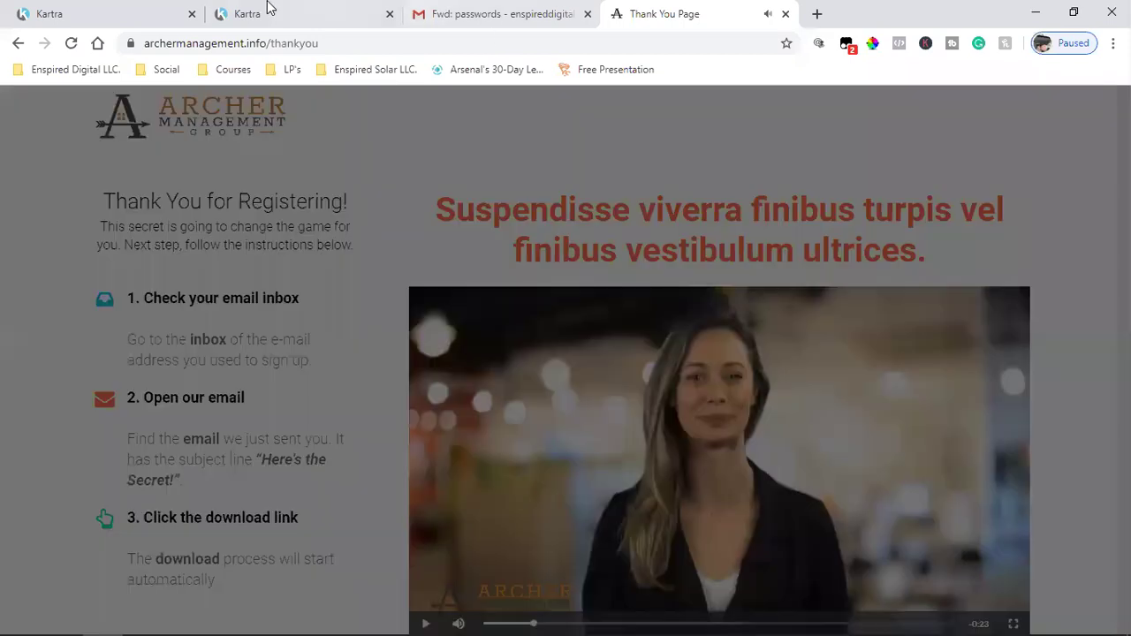
pyautogui.click(270, 11)
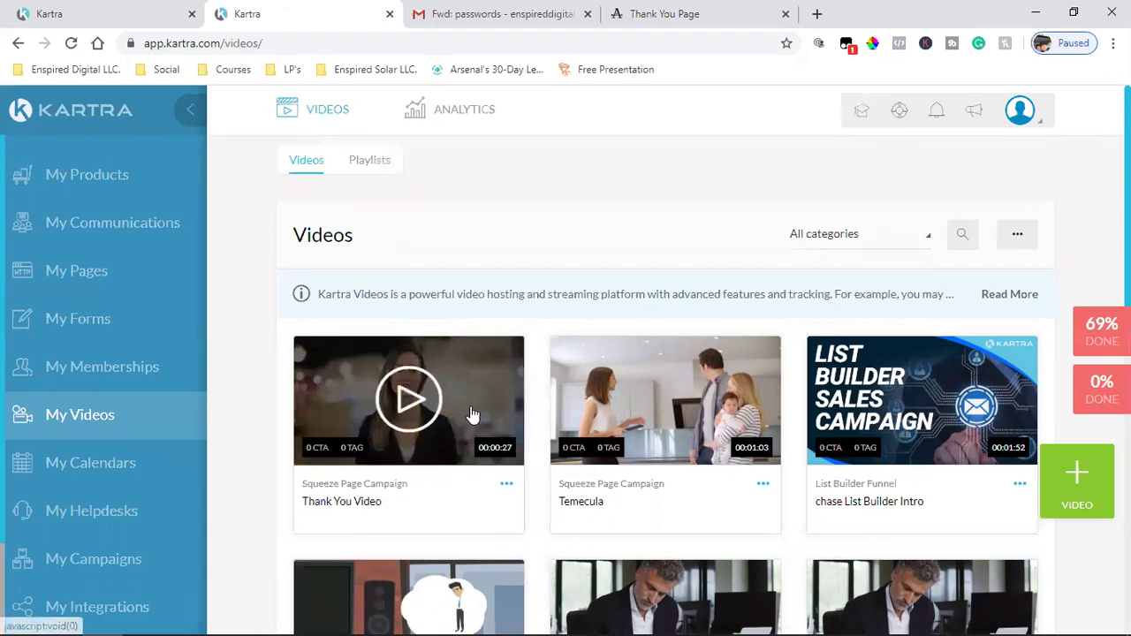
# - Open the Thank You Video's configuration for editing
pyautogui.click(506, 484)
pyautogui.click(580, 469)
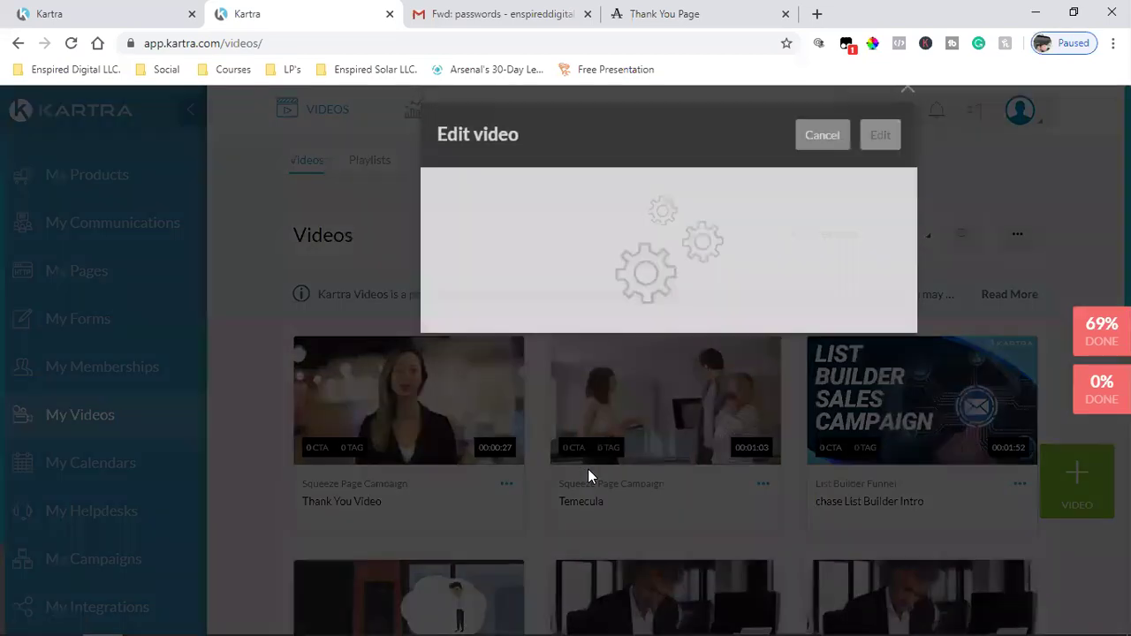
pyautogui.click(880, 150)
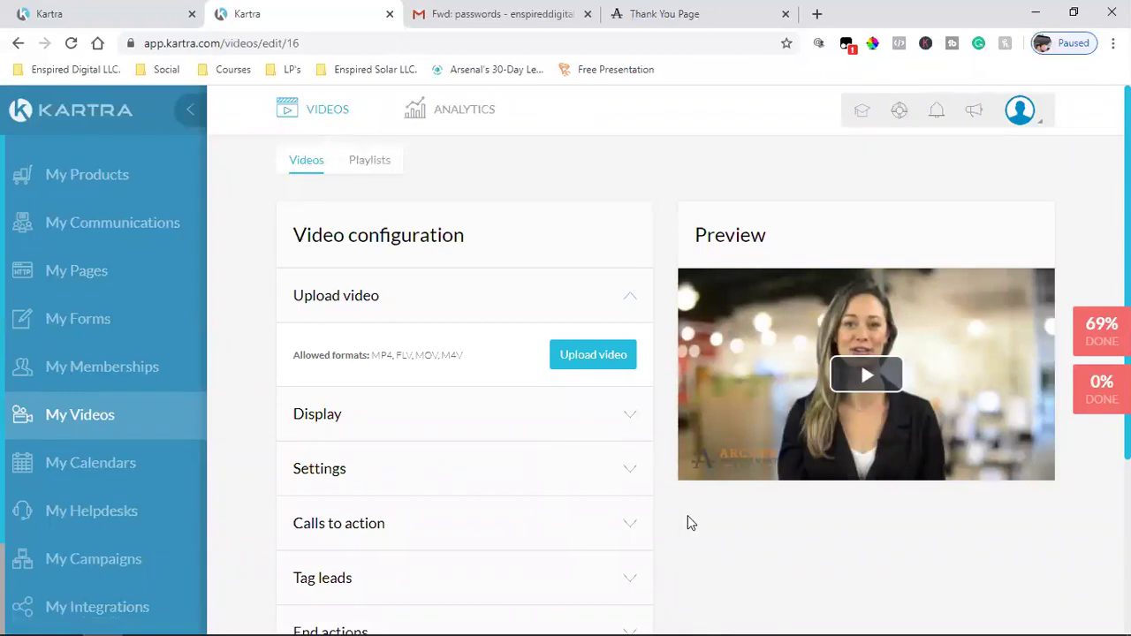
# - Turn on Autoplay on load and Mute on start in the video's Settings
pyautogui.scroll(-1, 691, 522)
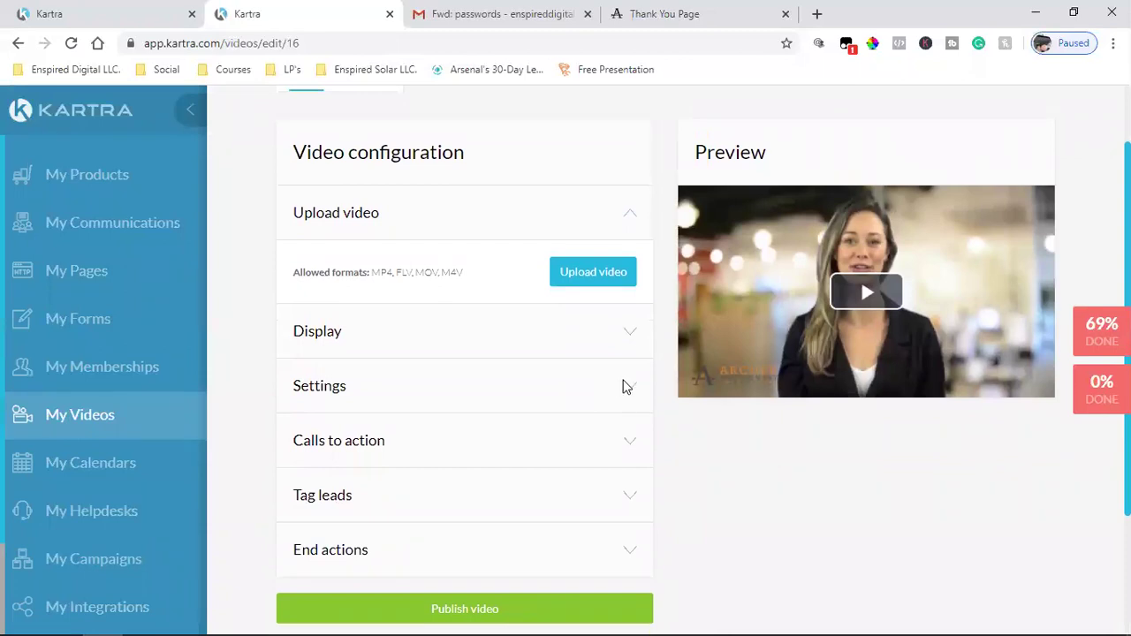
pyautogui.click(633, 400)
pyautogui.scroll(-2, 633, 399)
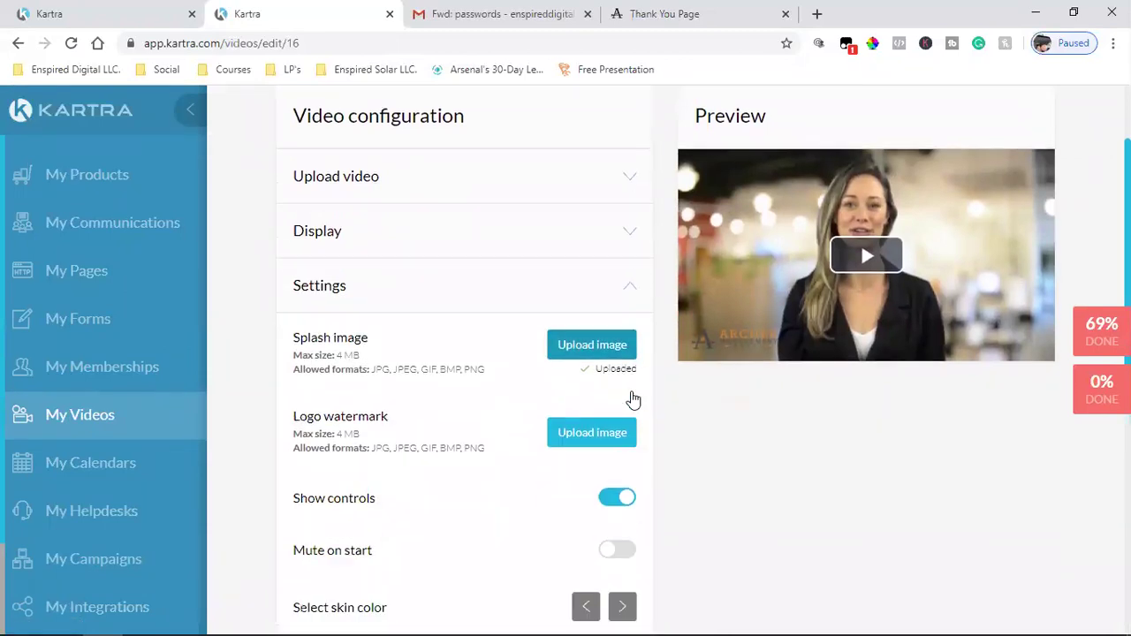
pyautogui.scroll(-1, 633, 399)
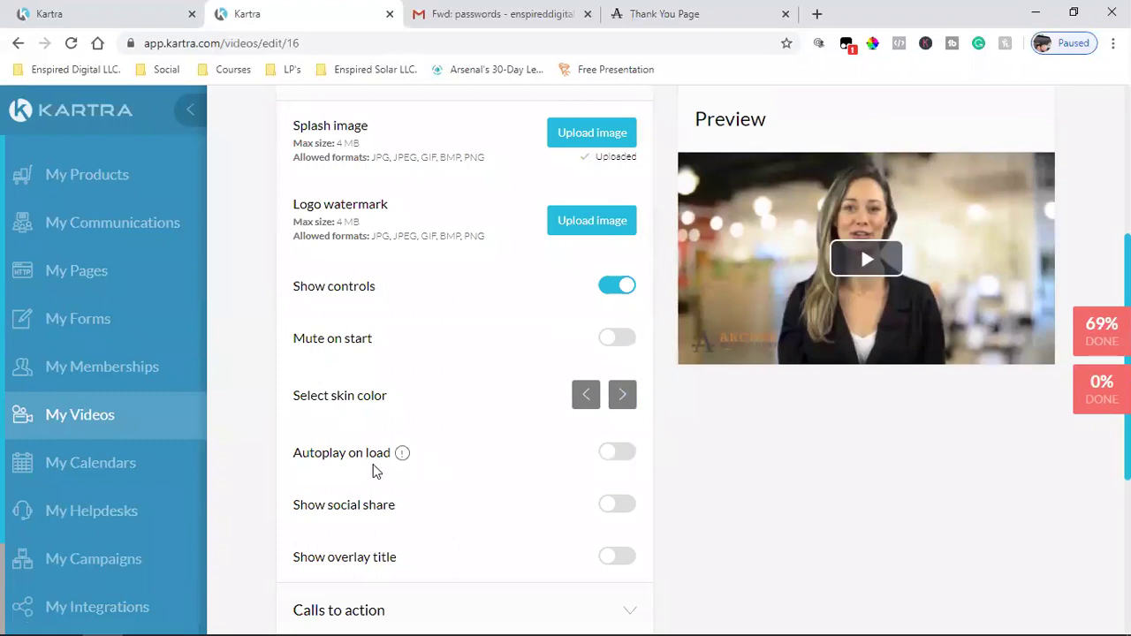
pyautogui.click(610, 459)
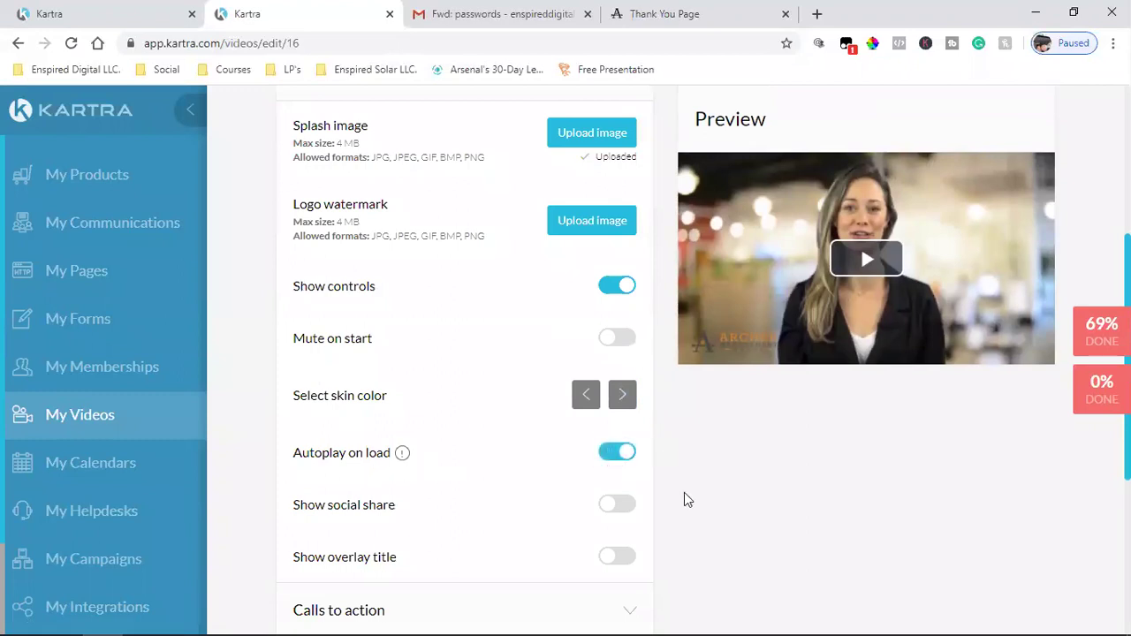
pyautogui.click(621, 341)
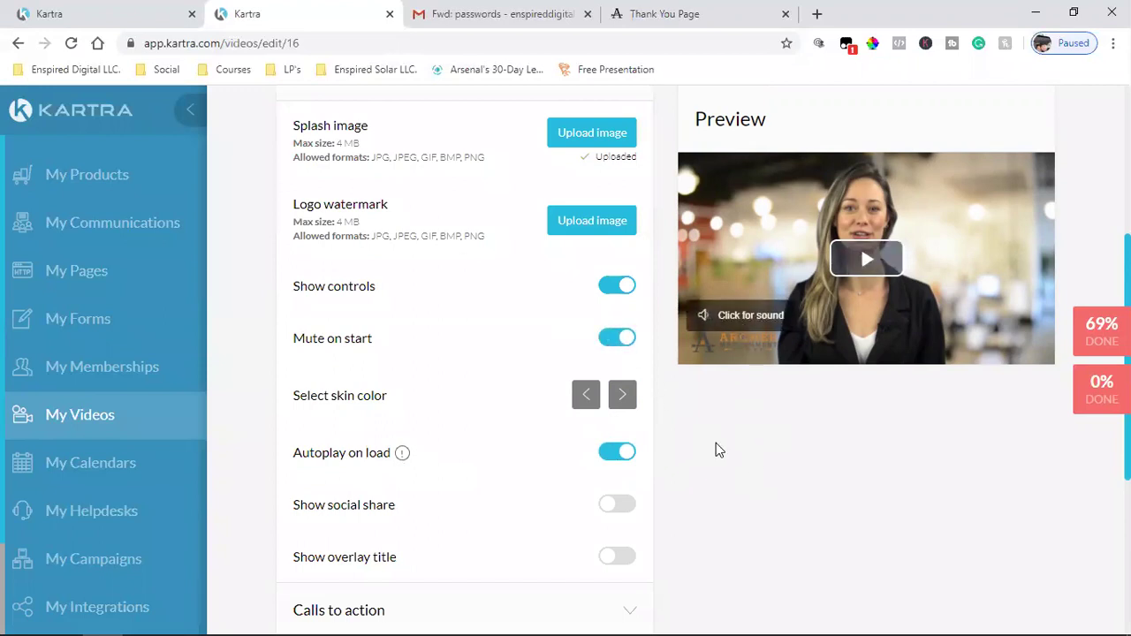
pyautogui.scroll(-4, 716, 442)
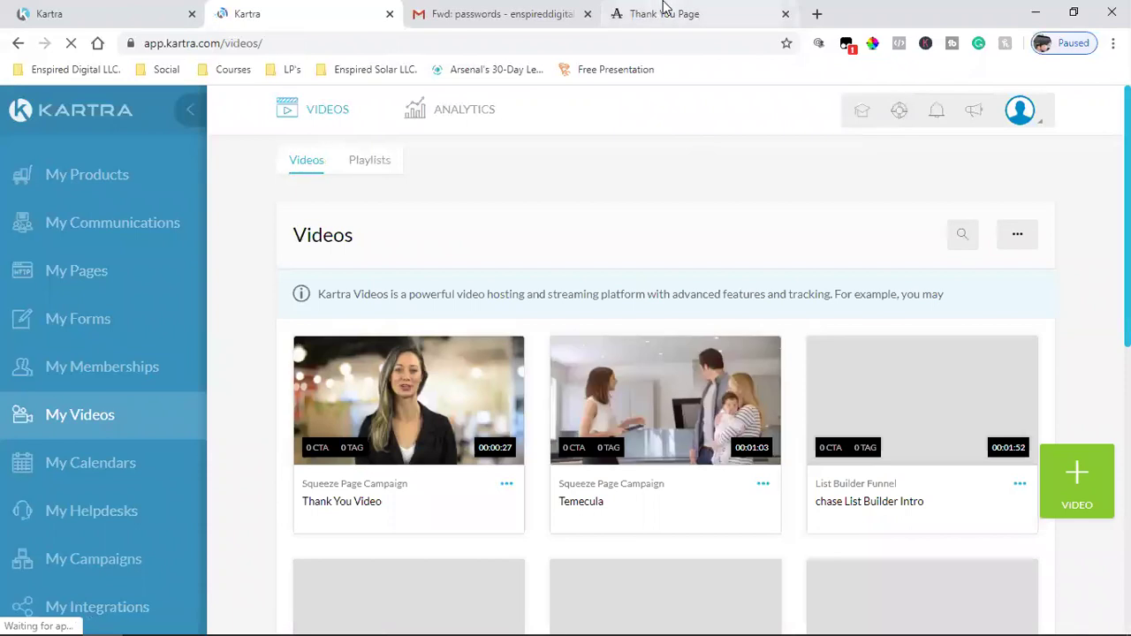
# - Reload the live thank-you page, dismissing the WAIT! and exit popups, then return to My Videos
pyautogui.click(665, 13)
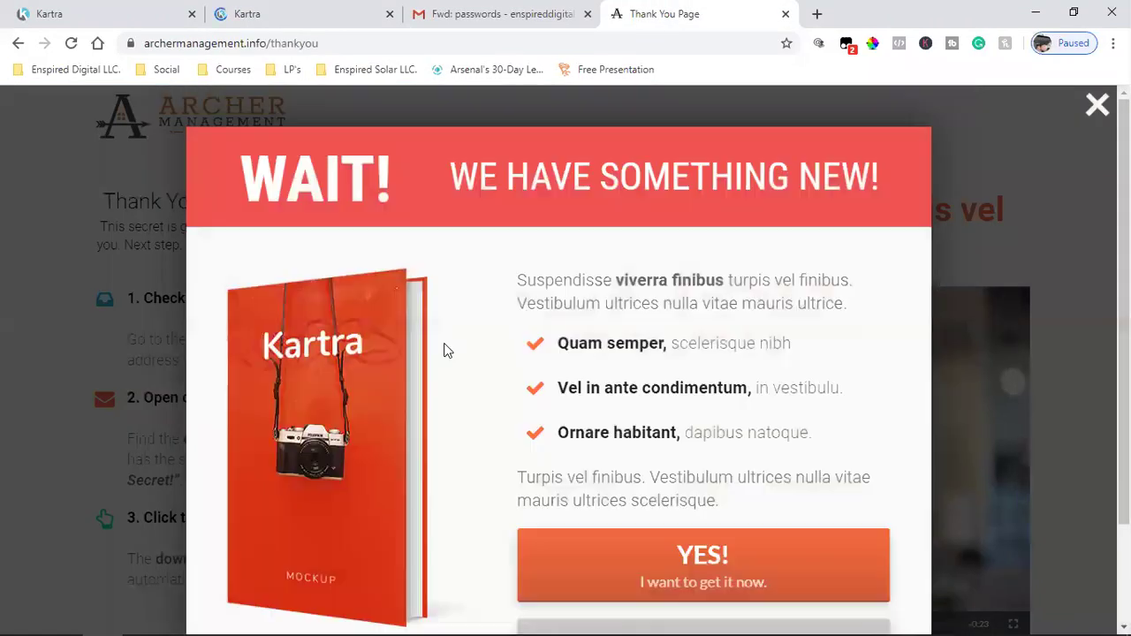
pyautogui.click(1095, 106)
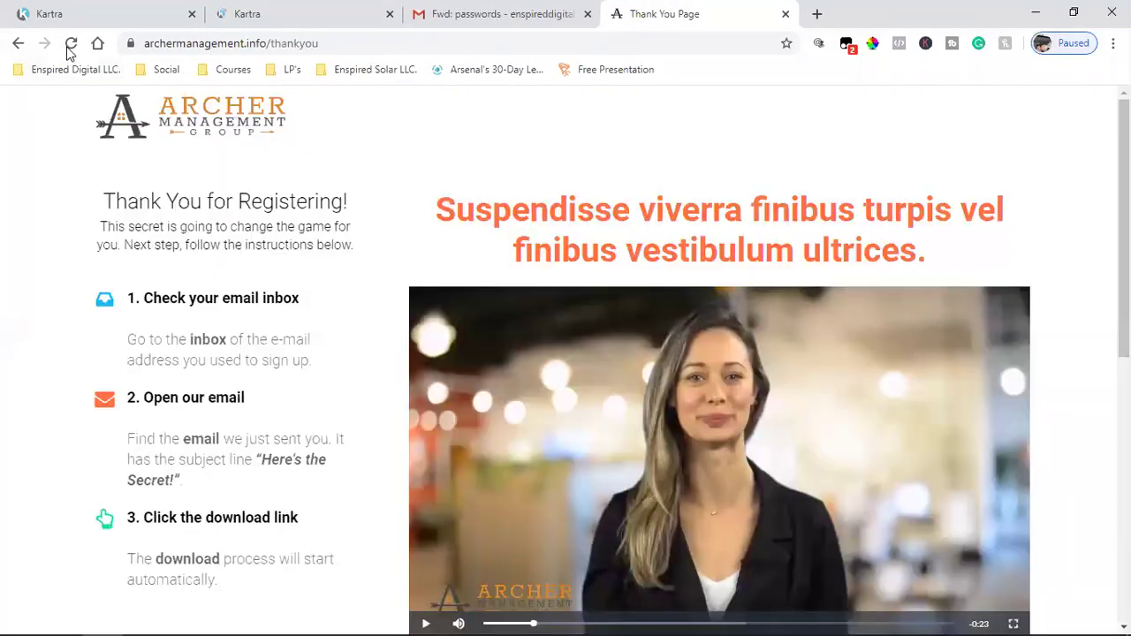
pyautogui.click(70, 46)
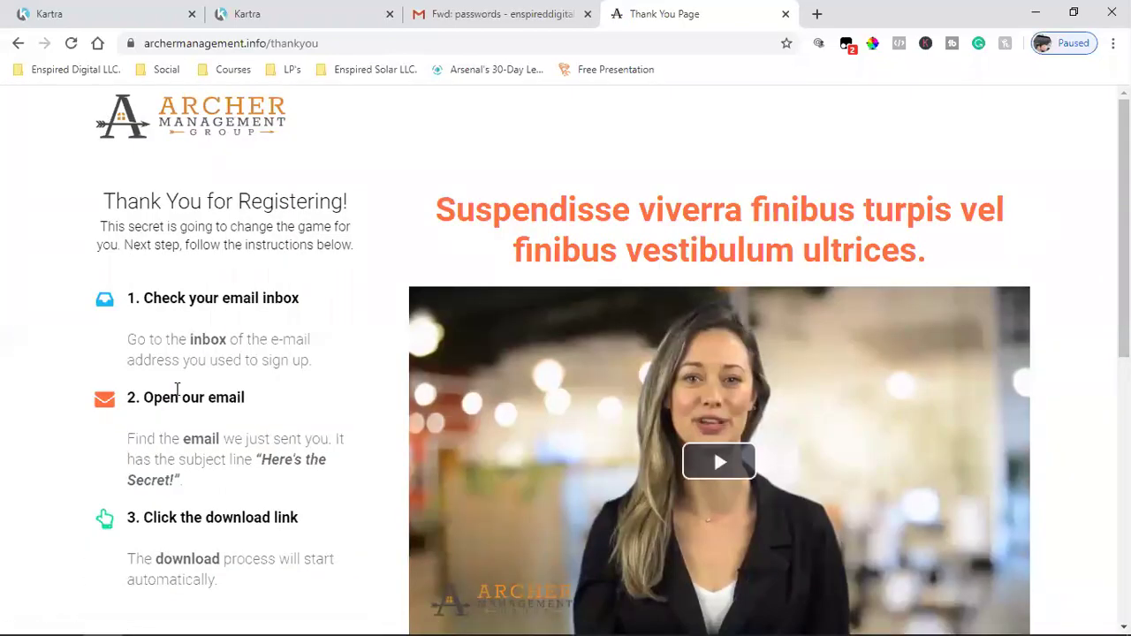
pyautogui.moveTo(654, 69)
pyautogui.click(1098, 107)
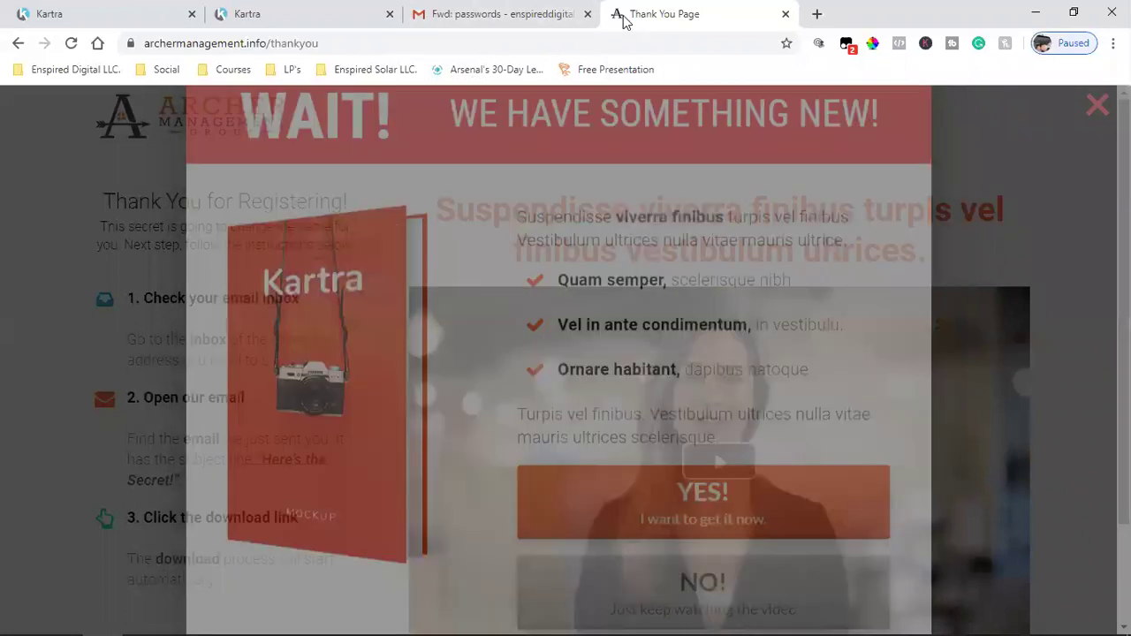
pyautogui.click(262, 12)
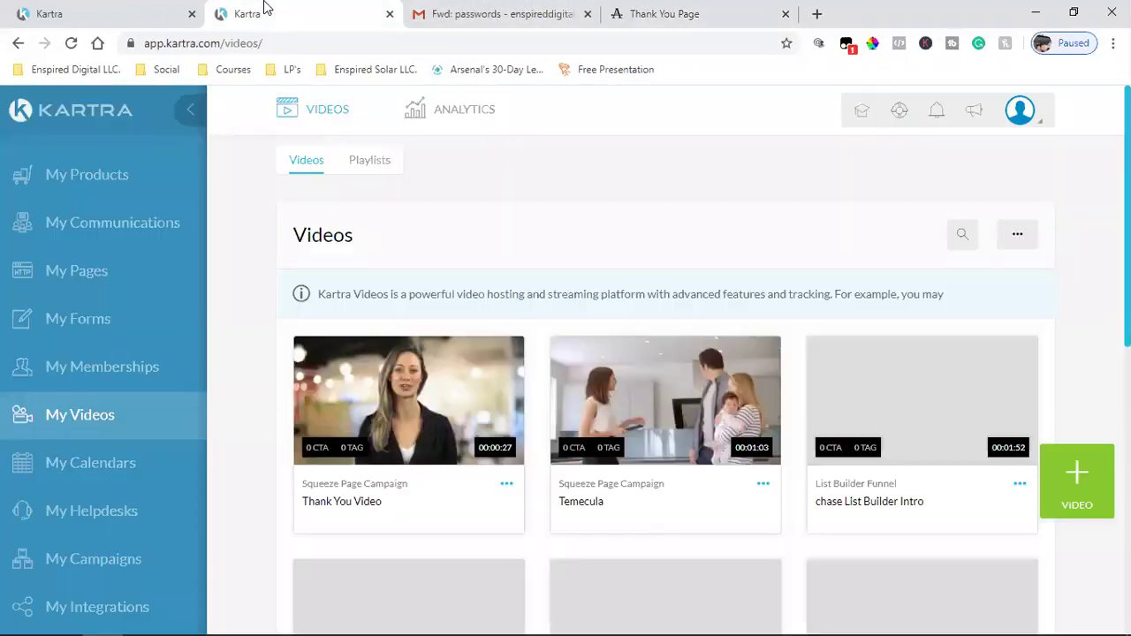
# - Save the thank-you page's progress and publish it live via the Actions menu
pyautogui.click(49, 13)
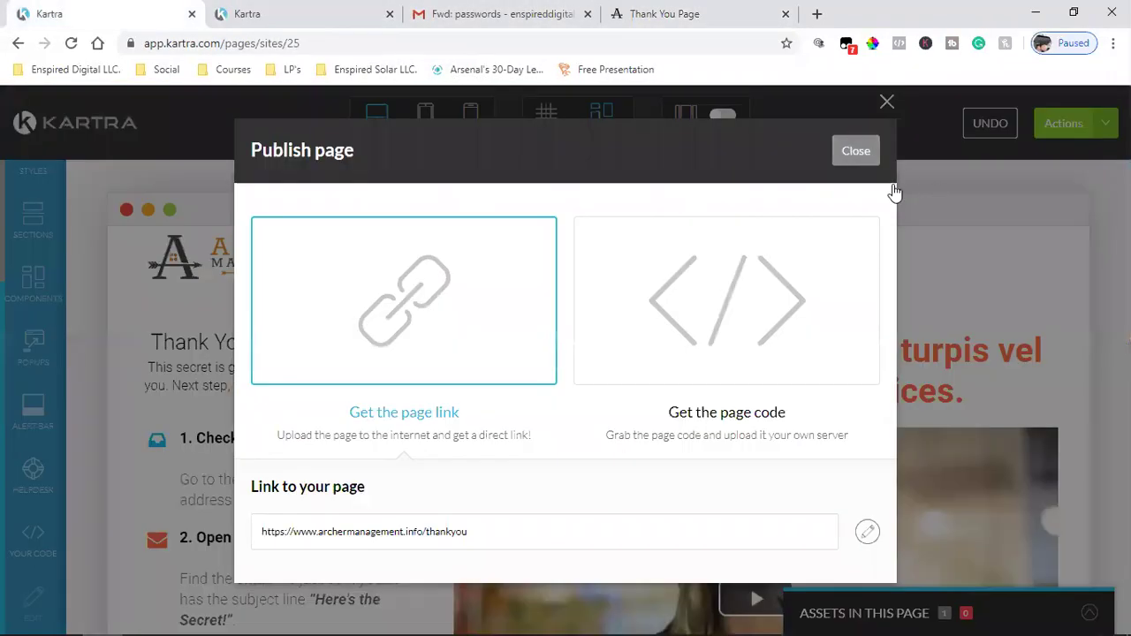
pyautogui.click(994, 256)
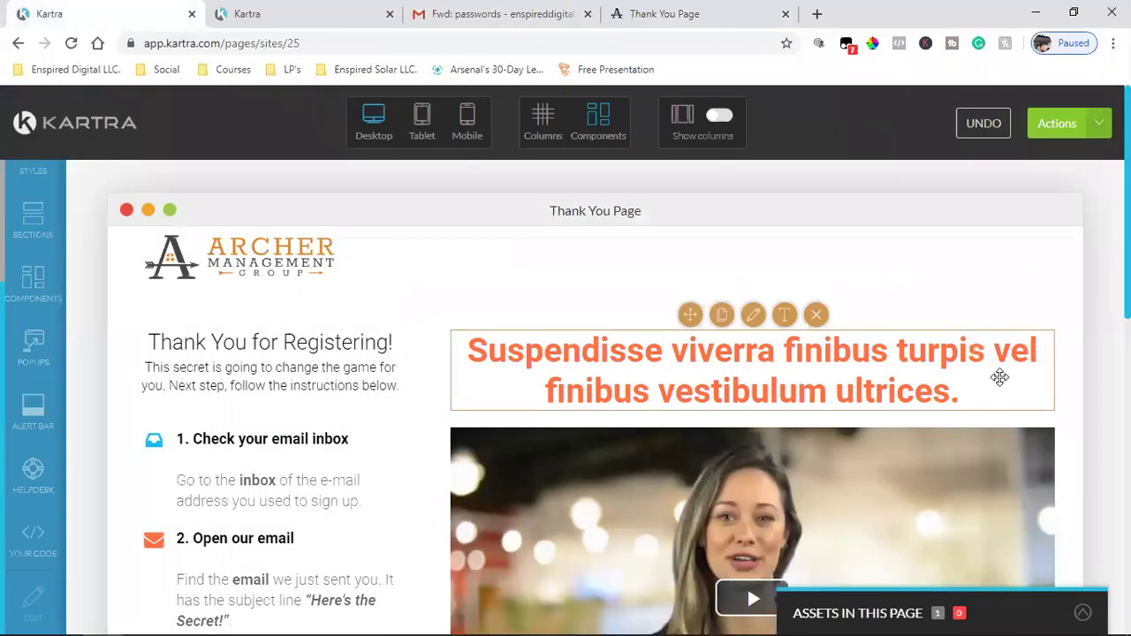
pyautogui.scroll(-15, 834, 378)
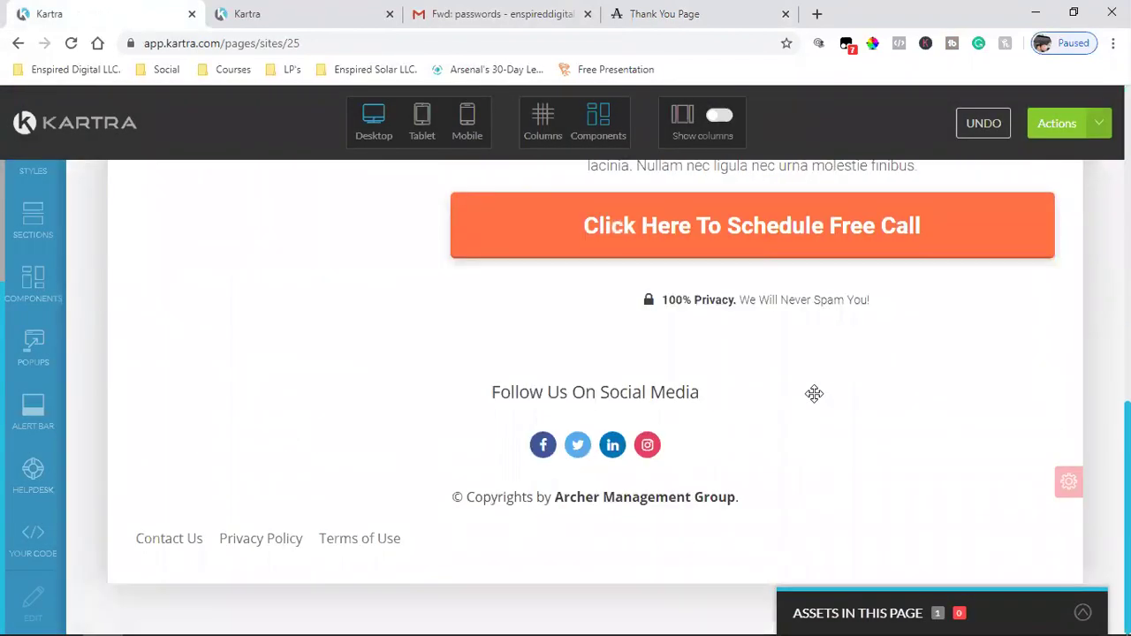
pyautogui.scroll(15, 814, 393)
pyautogui.click(1099, 128)
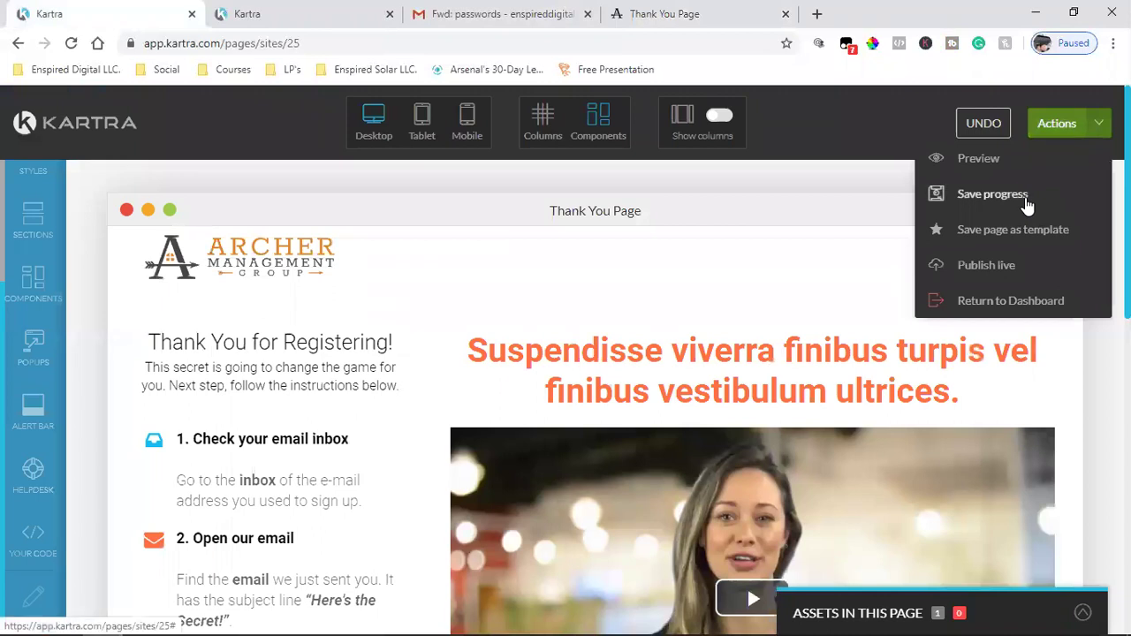
pyautogui.click(1026, 196)
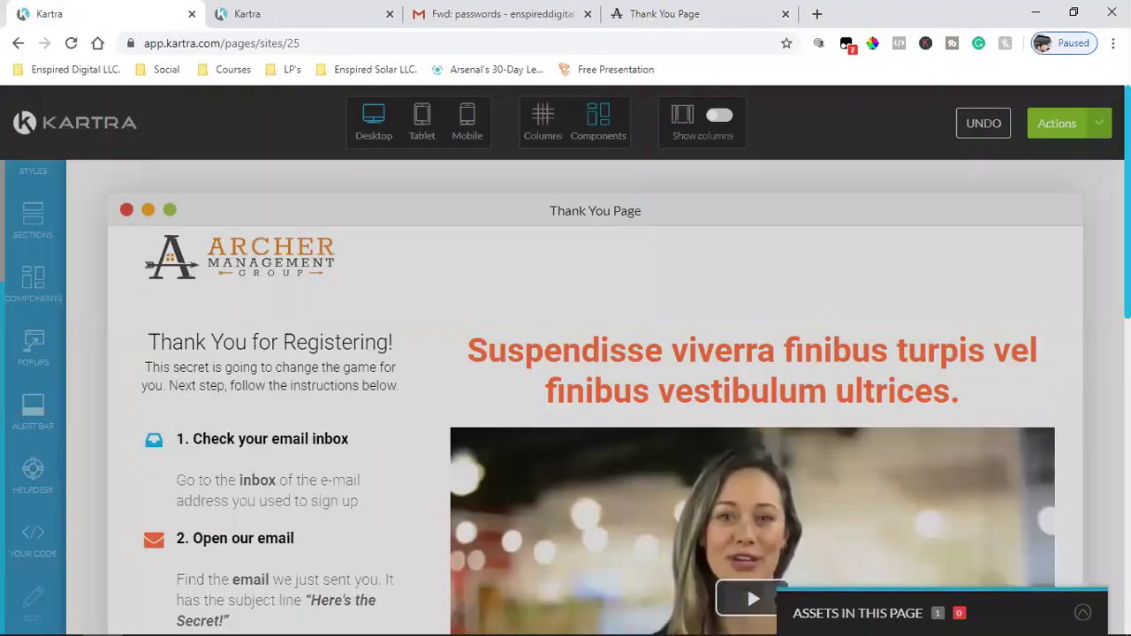
pyautogui.click(1061, 124)
pyautogui.click(1005, 263)
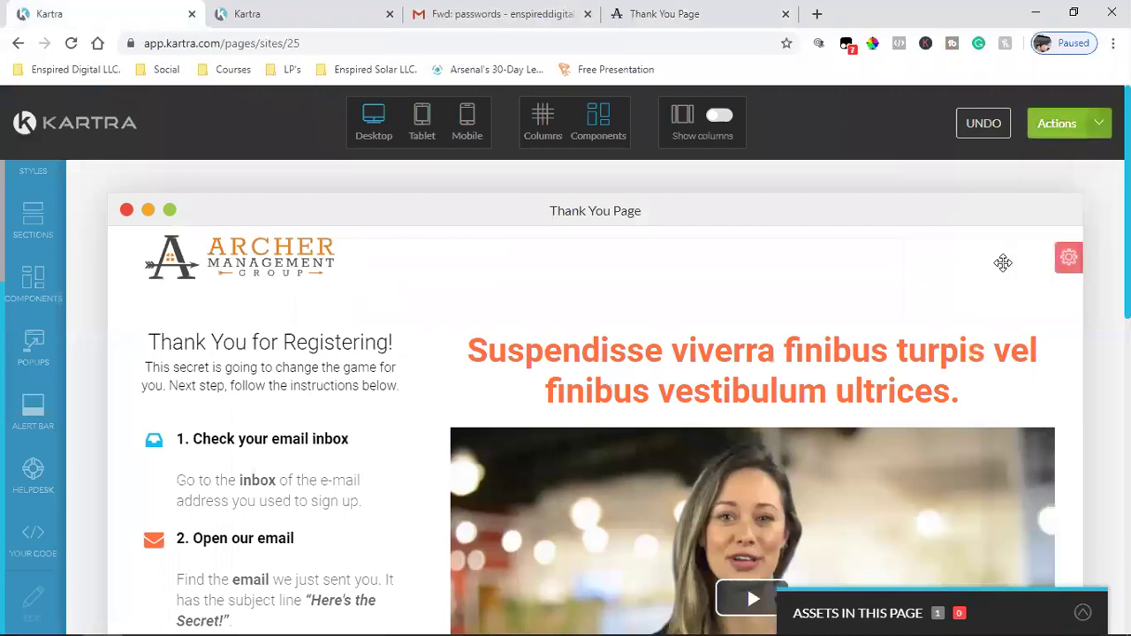